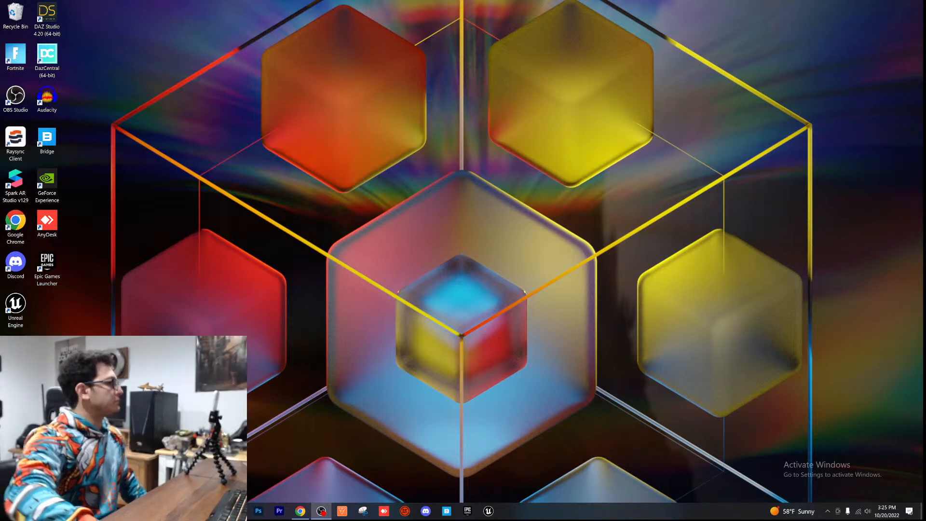
# Step: Launch Blender and dismiss its startup splash to reach the default General scene
pyautogui.press('super+s')
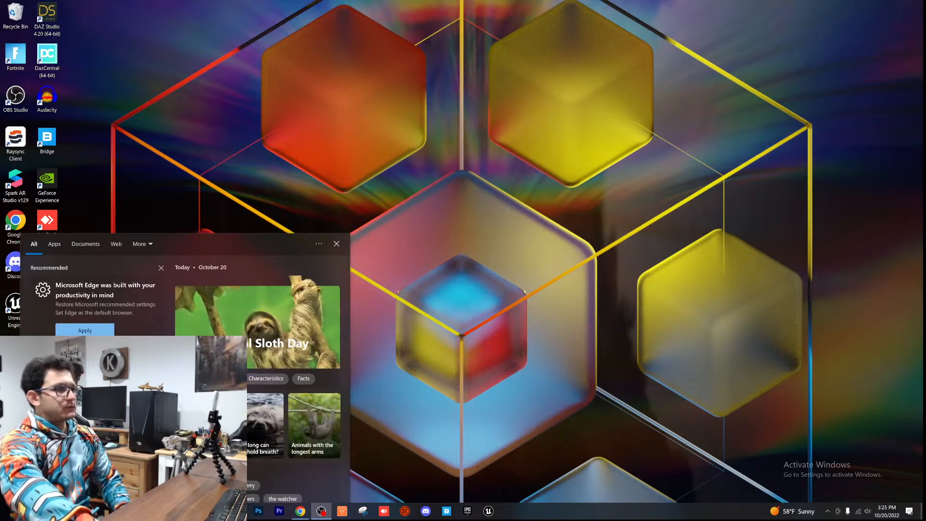
pyautogui.click(635, 198)
pyautogui.click(365, 516)
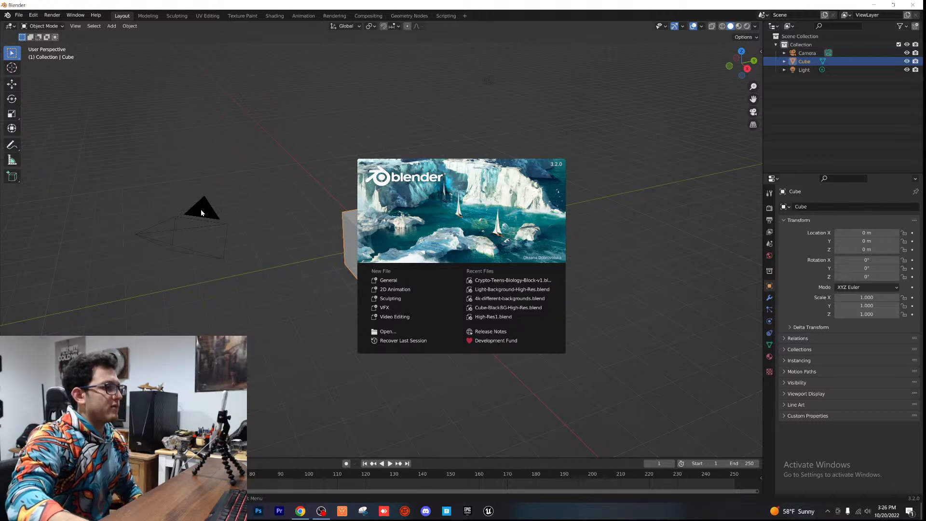
pyautogui.click(324, 105)
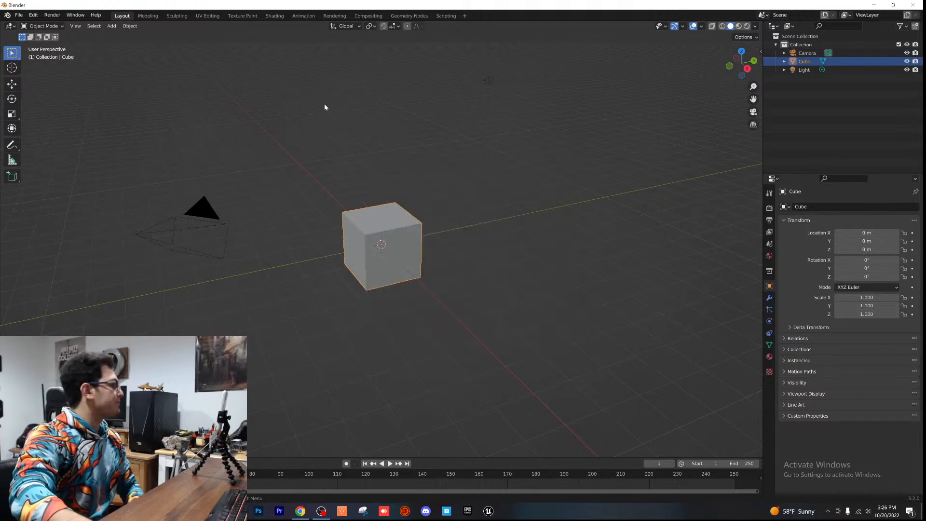
# Step: Delete the default light and the default cube from the scene, keeping only the camera
pyautogui.scroll(-1, 398, 218)
pyautogui.scroll(4, 399, 221)
pyautogui.scroll(-5, 500, 169)
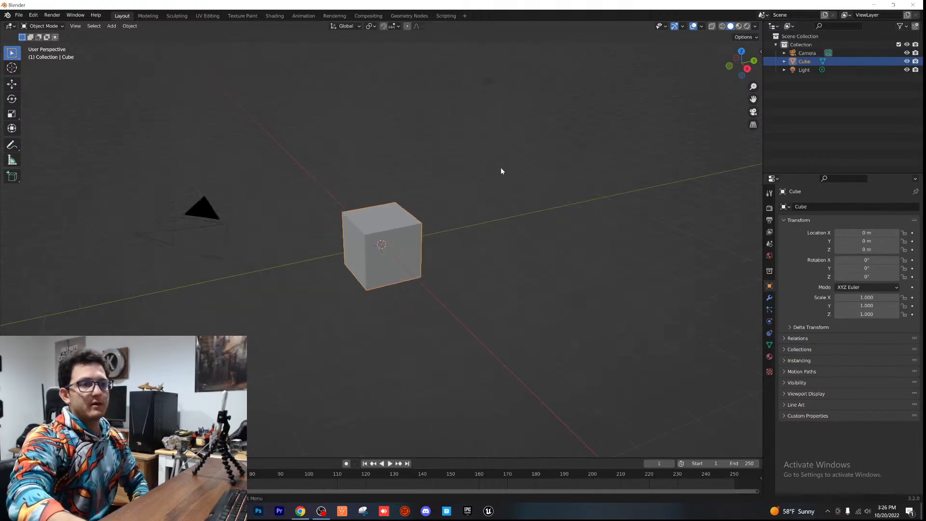
pyautogui.moveTo(443, 169); pyautogui.dragTo(458, 183, button='middle')
pyautogui.click(472, 190)
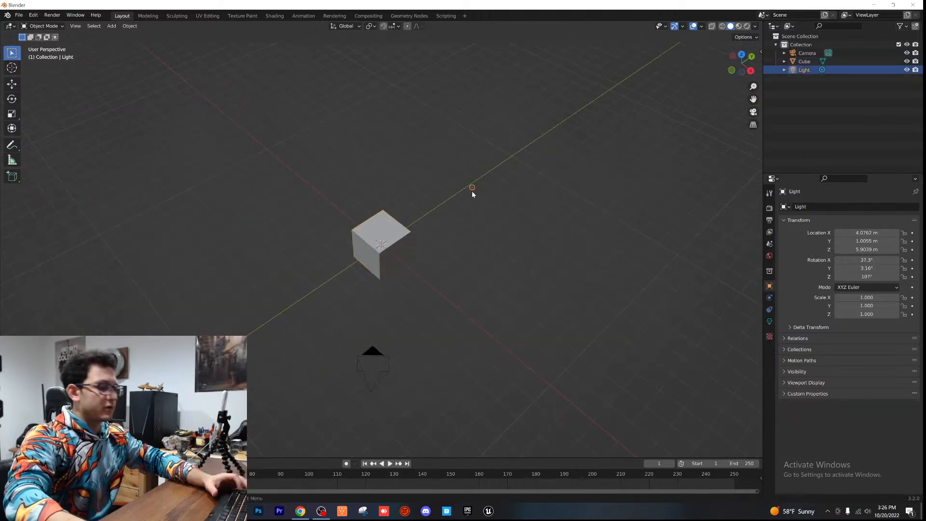
pyautogui.press('Delete')
pyautogui.click(384, 227)
pyautogui.press('x')
pyautogui.click(384, 226)
# Step: Save the scene in the Crypto-Teens folder as Fox-Model.blend
pyautogui.hotkey('ctrl', 's')
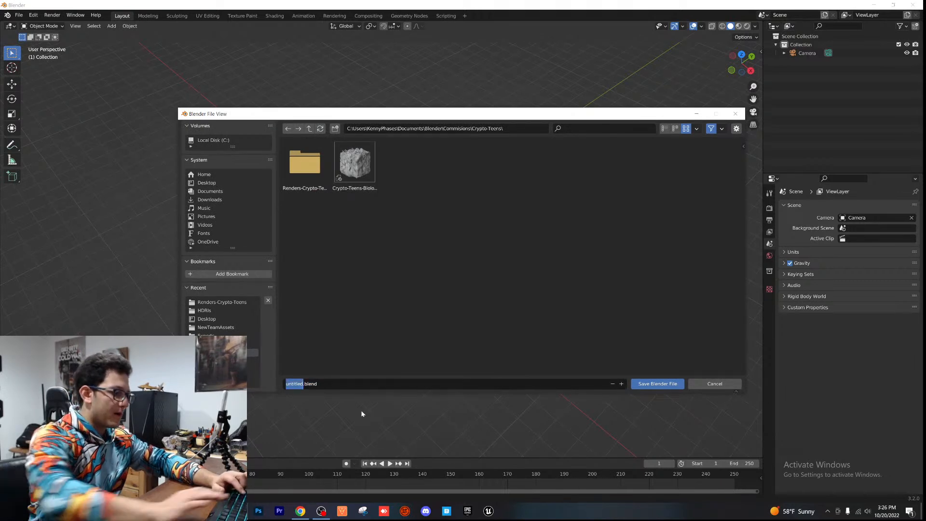
pyautogui.write('Fox-Model')
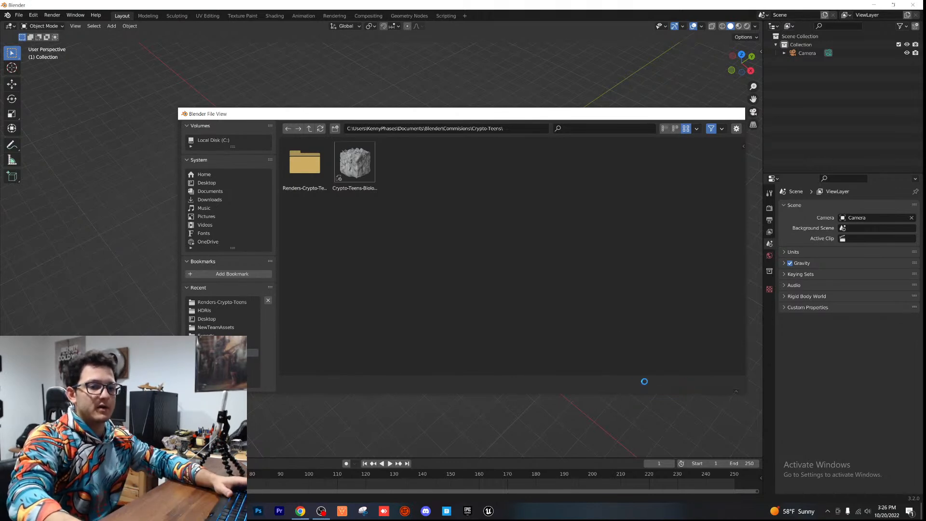
pyautogui.click(647, 383)
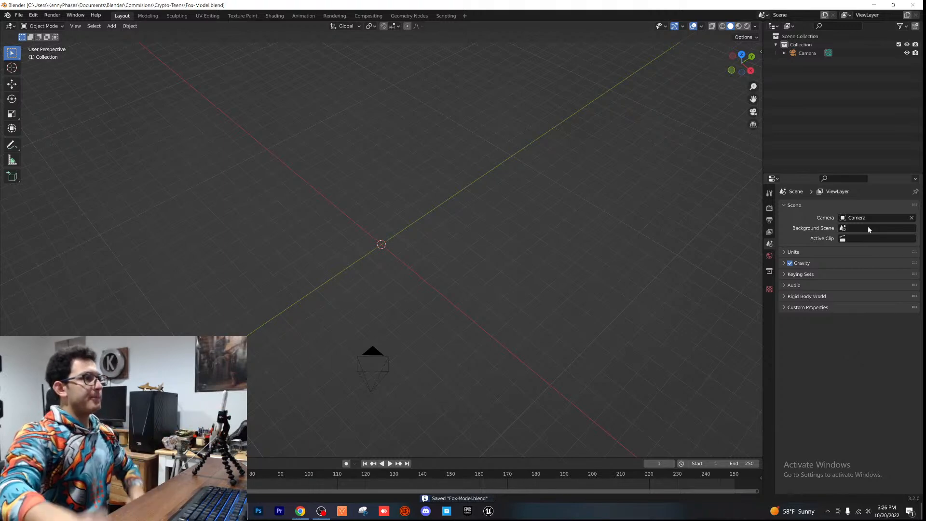
# Step: Switch to Chrome, search Google for "fox" and show the image results
pyautogui.click(300, 511)
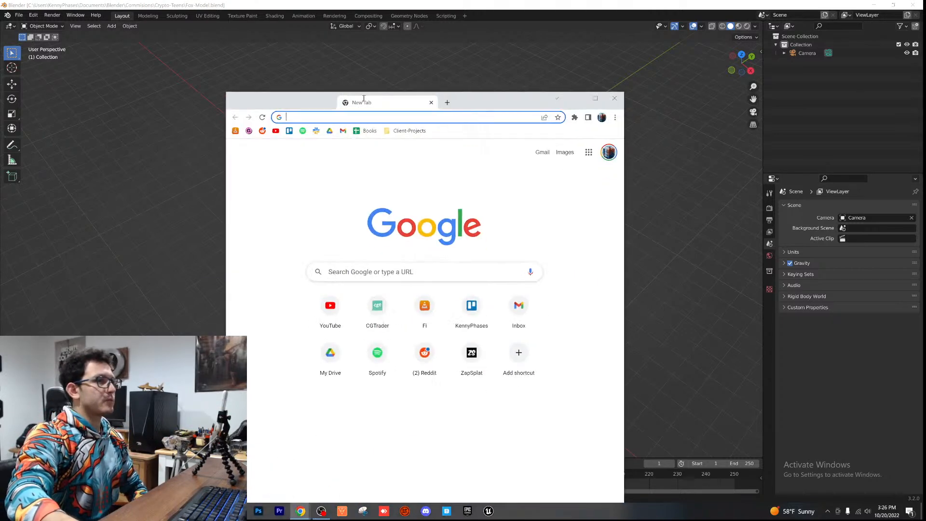
pyautogui.write('fox')
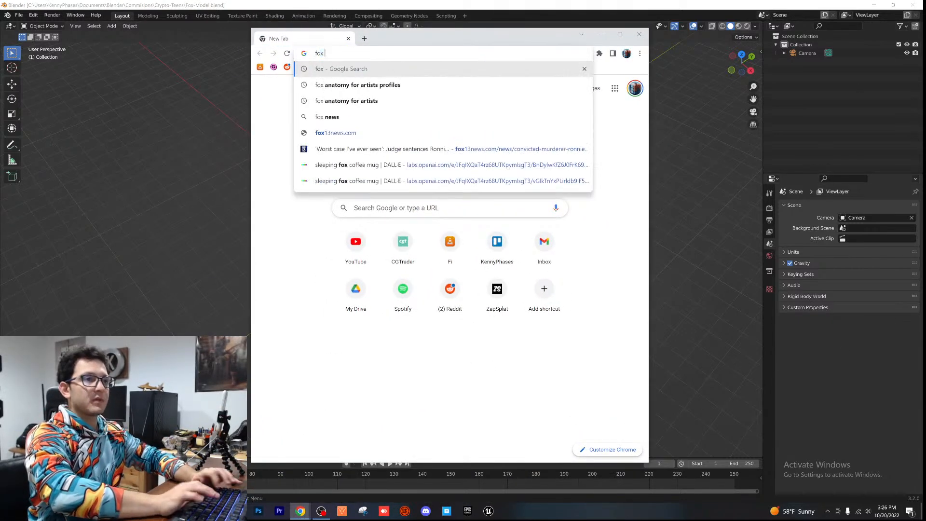
pyautogui.press('Return')
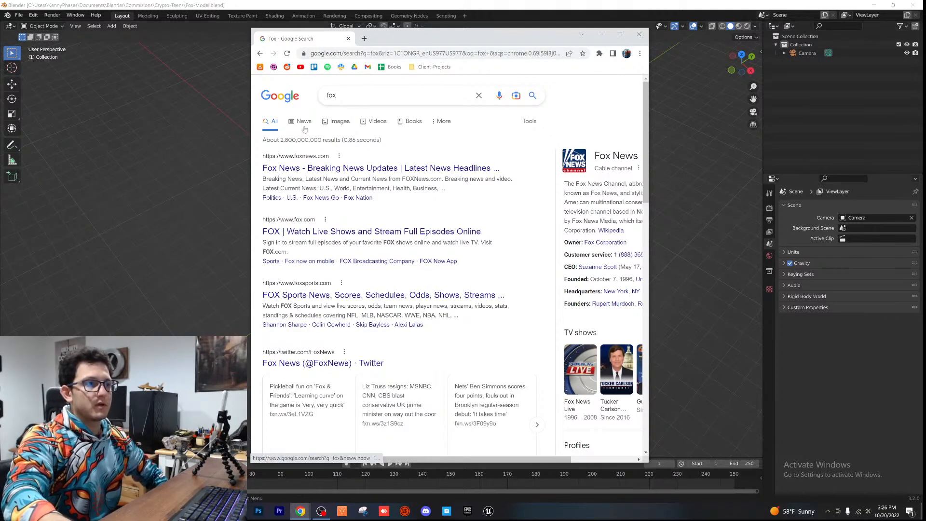
pyautogui.click(331, 128)
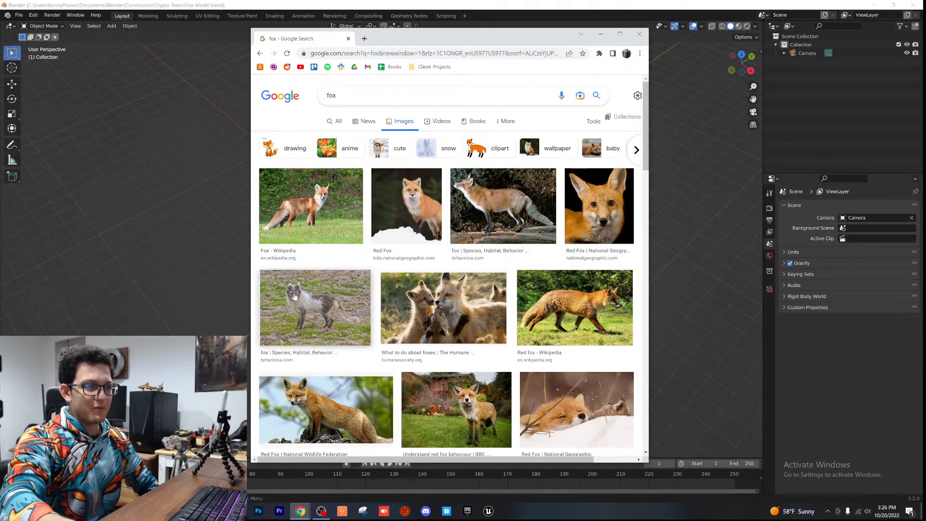
# Step: Find the Welcome Wildlife side-view photo of a red fox looking upward and open the image in its own tab
pyautogui.scroll(-1, 400, 226)
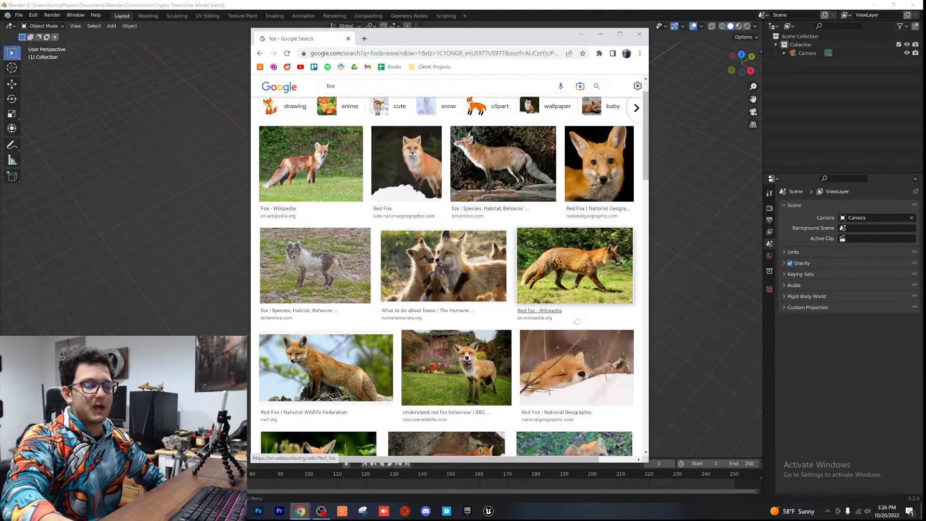
pyautogui.scroll(-3, 471, 265)
pyautogui.scroll(-6, 471, 265)
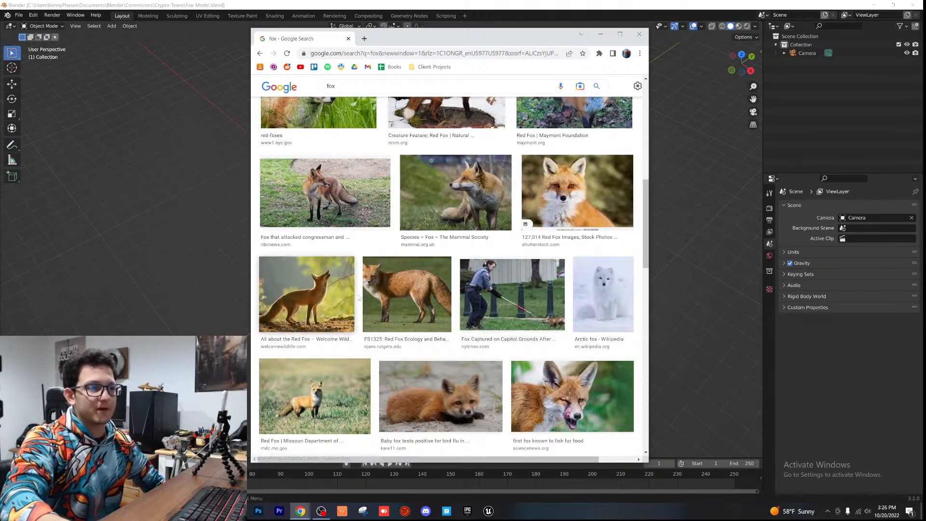
pyautogui.click(314, 303)
pyautogui.rightClick(519, 187)
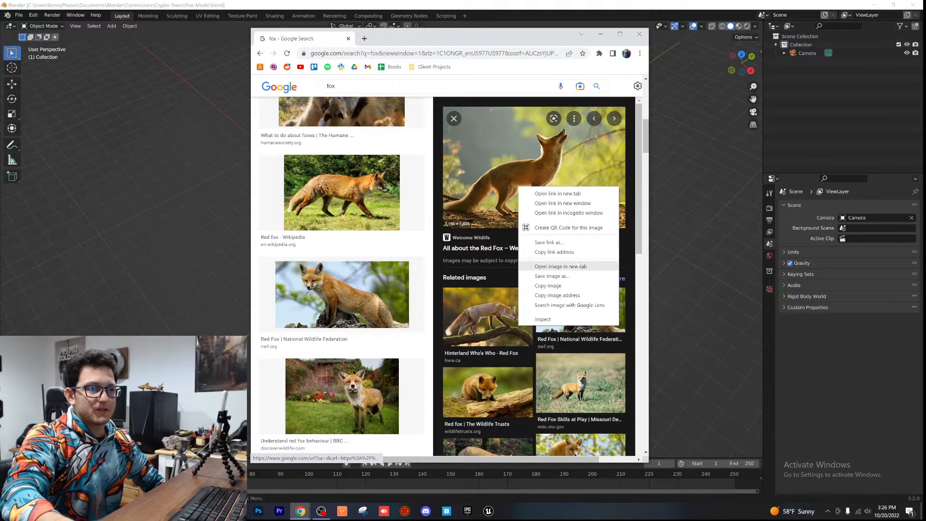
pyautogui.click(577, 266)
pyautogui.click(406, 41)
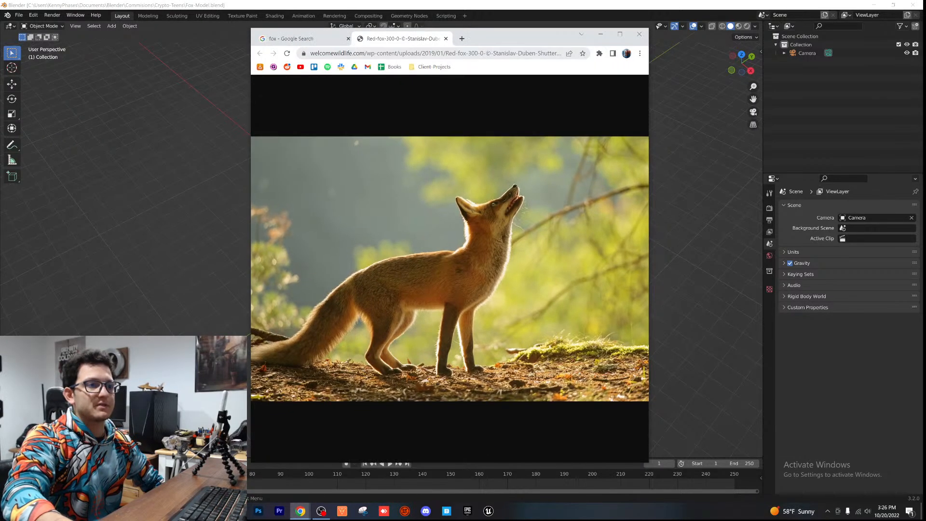
# Step: Detach the side-view fox image into its own window filling the right half of the screen, keeping the search window floating
pyautogui.moveTo(402, 46); pyautogui.dragTo(923, 92)
pyautogui.click(188, 167)
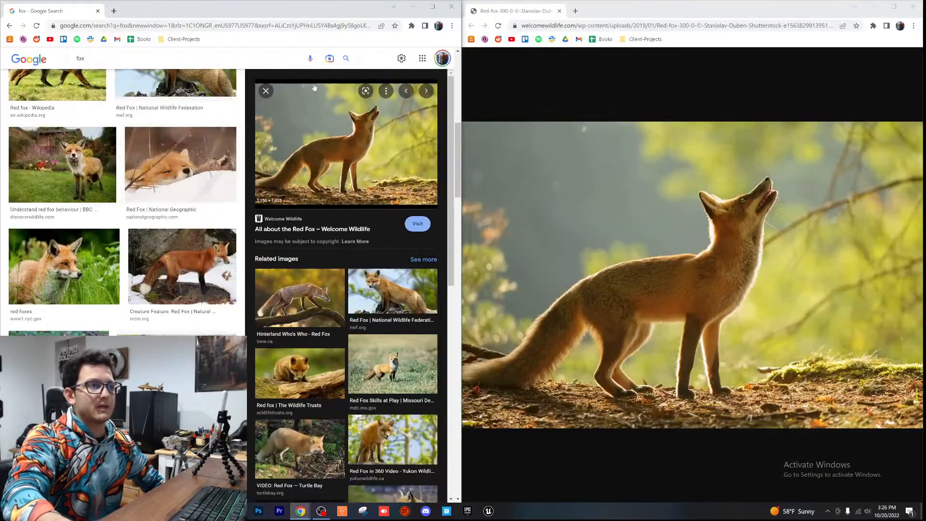
pyautogui.moveTo(297, 9); pyautogui.dragTo(438, 49)
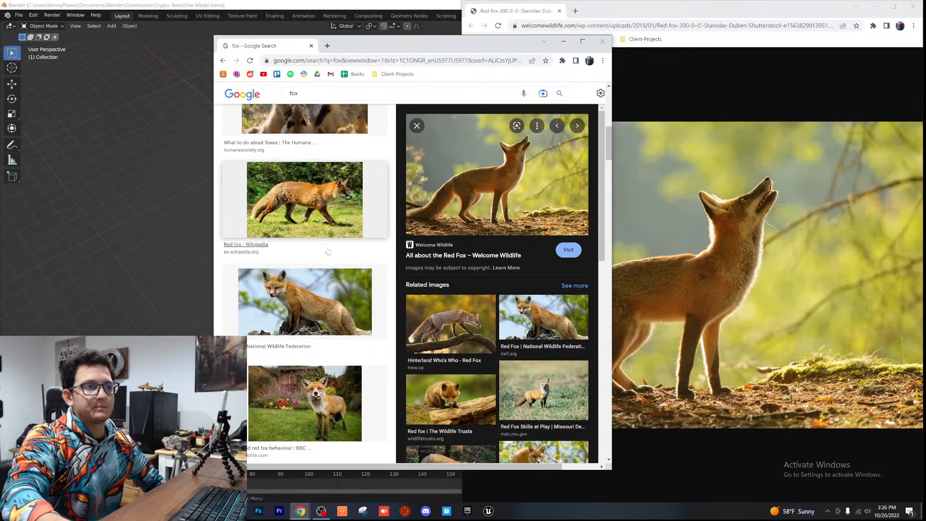
# Step: Browse further fox image results and open the NYC.gov red fox head photo in a new tab
pyautogui.scroll(-2, 308, 232)
pyautogui.scroll(-3, 477, 321)
pyautogui.scroll(-1, 477, 322)
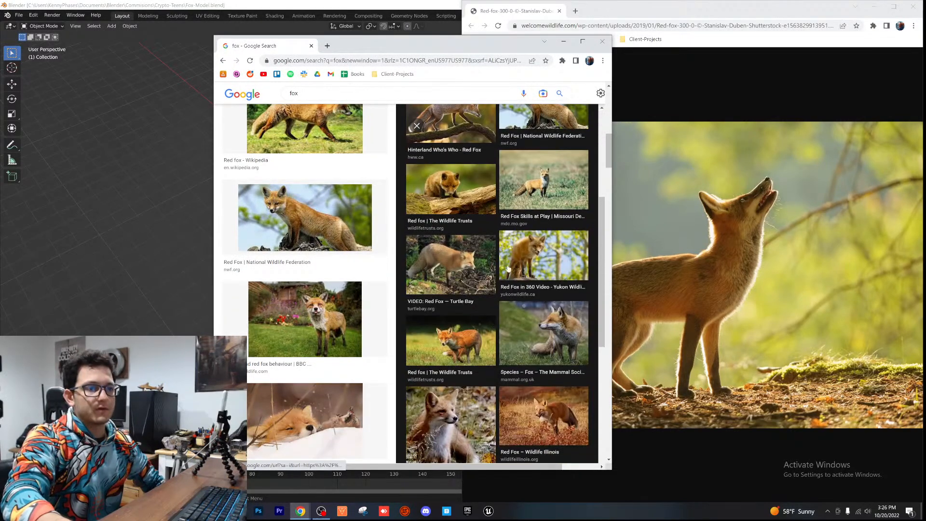
pyautogui.scroll(-8, 315, 263)
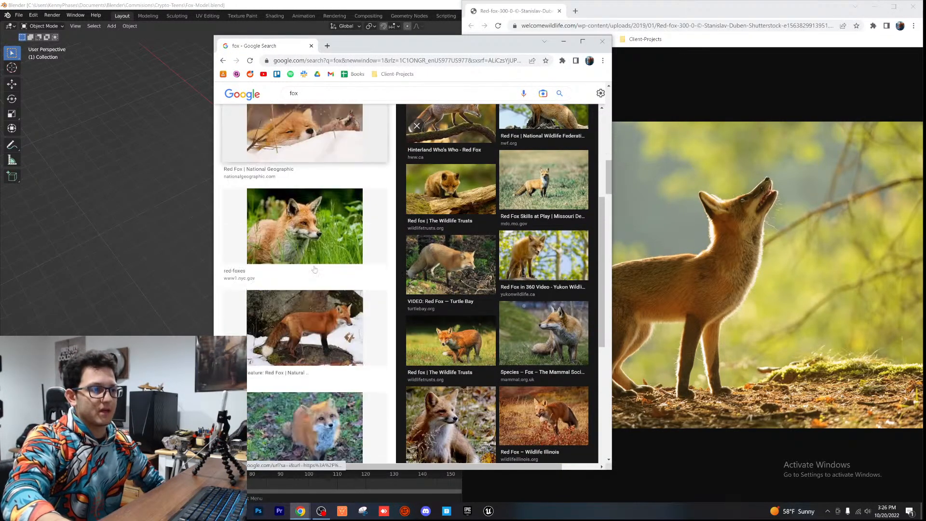
pyautogui.scroll(3, 571, 124)
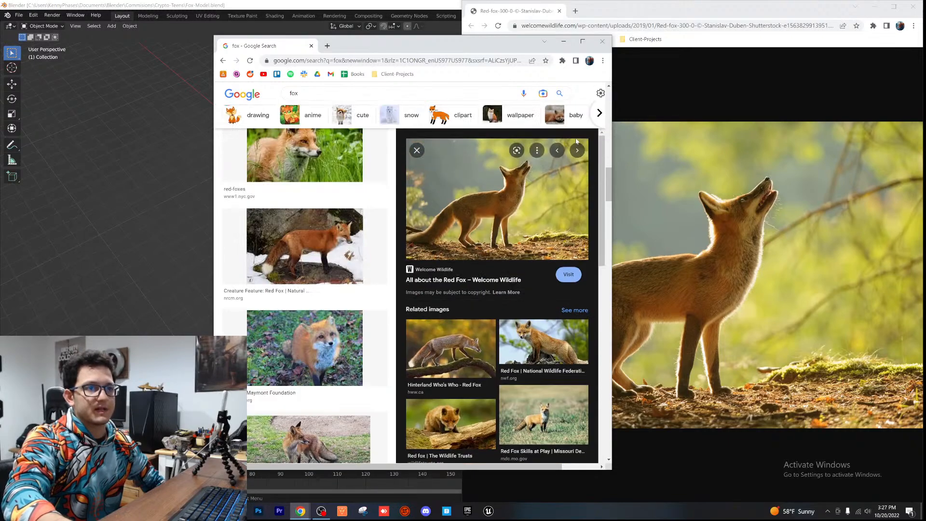
pyautogui.click(416, 150)
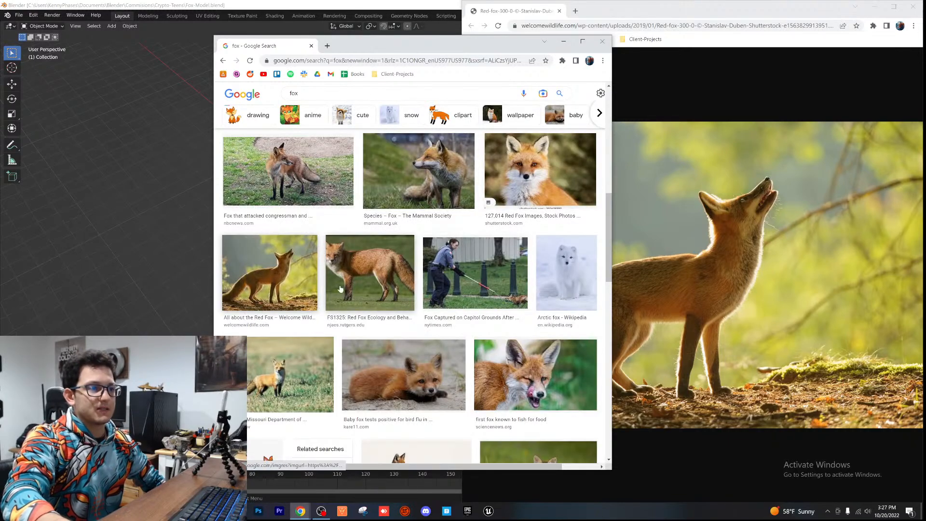
pyautogui.scroll(10, 304, 290)
pyautogui.click(305, 289)
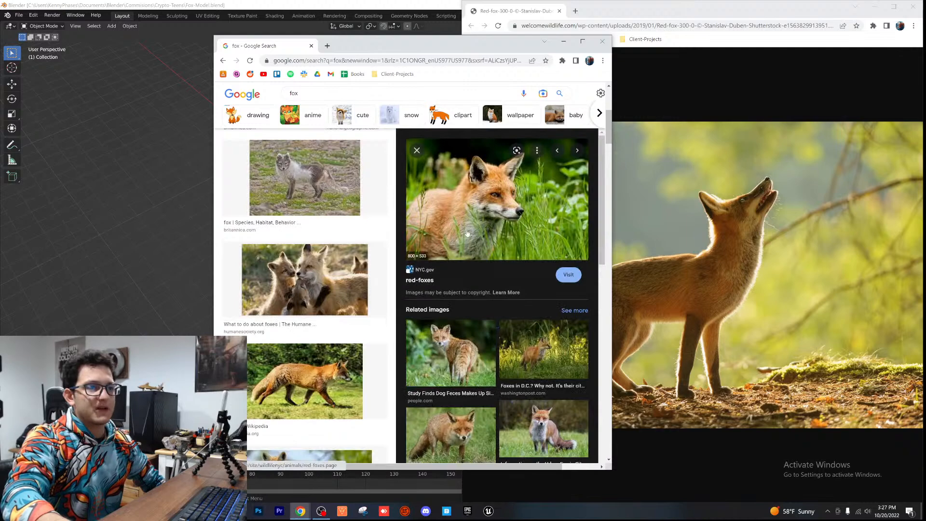
pyautogui.rightClick(466, 221)
pyautogui.click(487, 294)
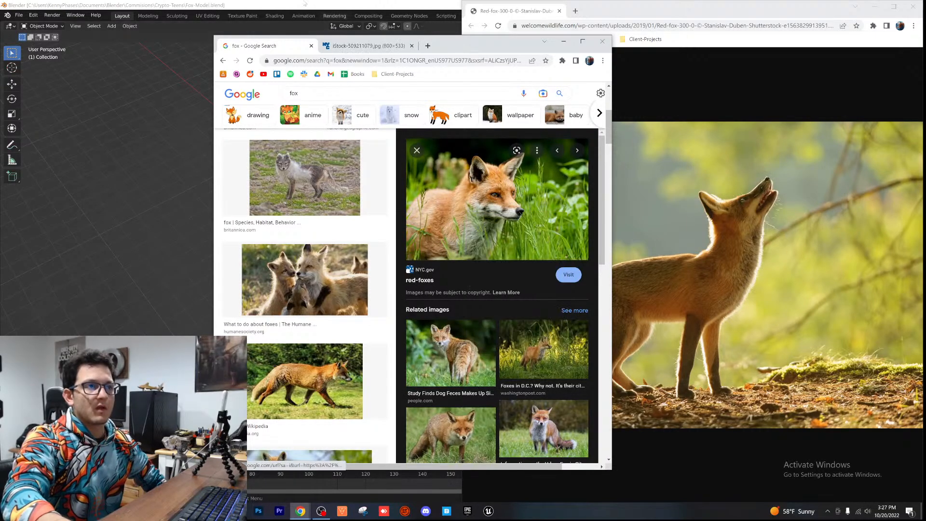
# Step: Move the fox head image's tab into the reference window beside the side-view photo and minimize the search window
pyautogui.click(363, 48)
pyautogui.moveTo(363, 47); pyautogui.dragTo(613, 11)
pyautogui.click(561, 48)
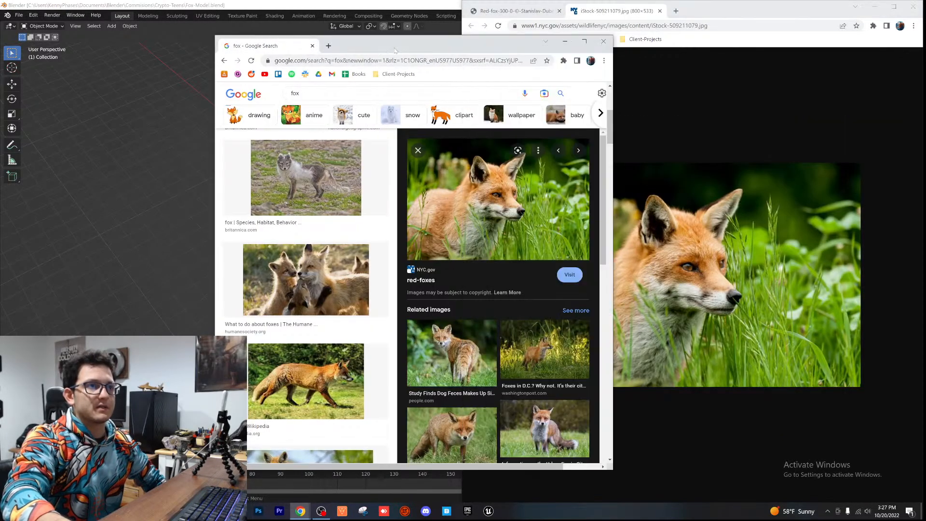
pyautogui.click(561, 46)
# Step: Tile the Blender window on the left half of the screen with the fox reference images window next to it
pyautogui.moveTo(335, 5); pyautogui.dragTo(0, 172)
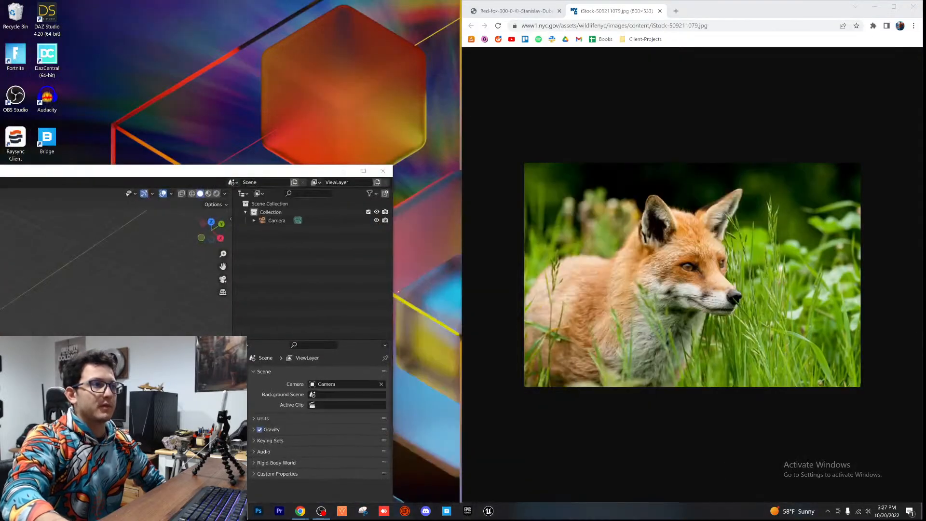
pyautogui.moveTo(90, 174); pyautogui.dragTo(681, 122)
pyautogui.moveTo(322, 122); pyautogui.dragTo(383, 114)
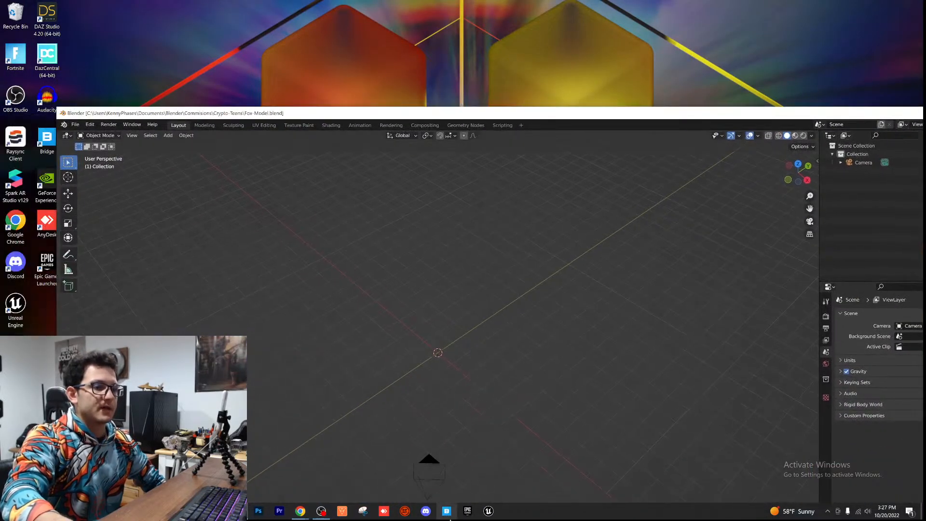
pyautogui.click(324, 515)
pyautogui.click(303, 115)
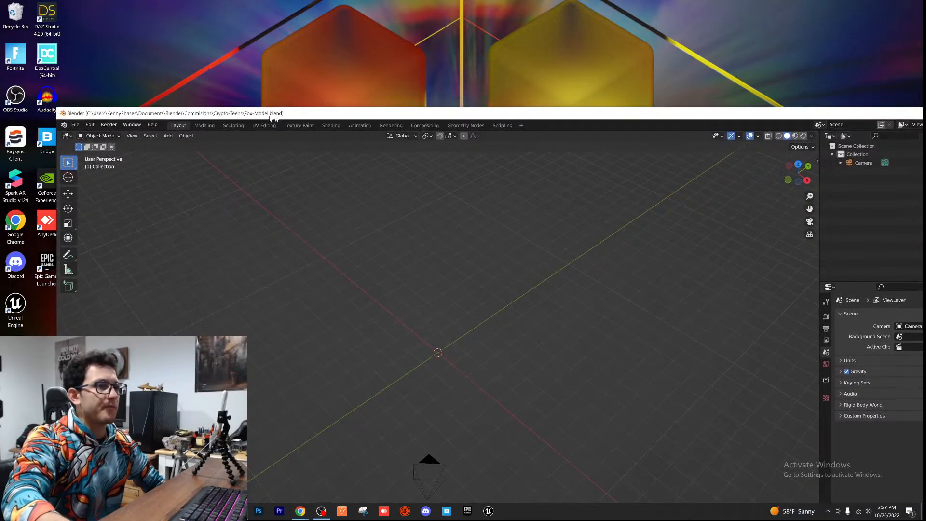
pyautogui.moveTo(196, 111); pyautogui.dragTo(1, 116)
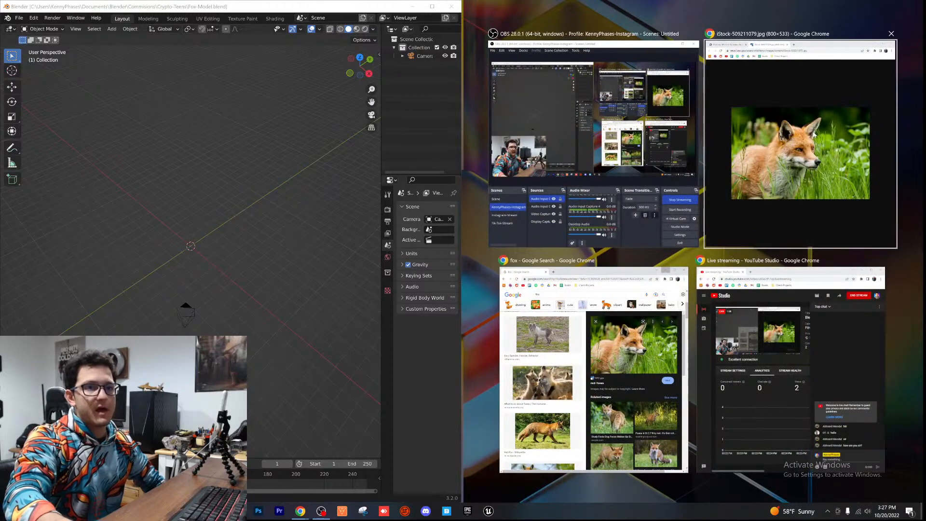
pyautogui.click(814, 134)
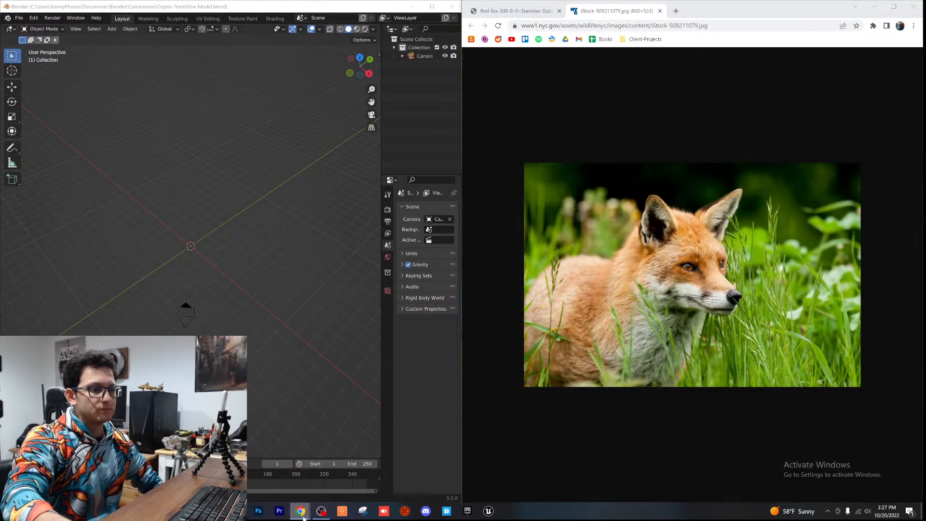
pyautogui.moveTo(301, 510)
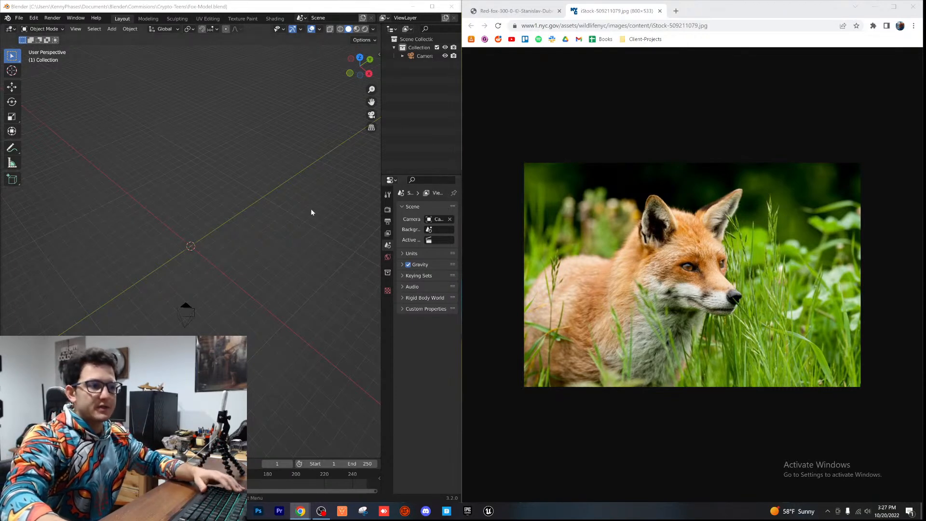
# Step: Add a cube mesh at the origin of the Blender scene
pyautogui.click(112, 29)
pyautogui.moveTo(124, 39)
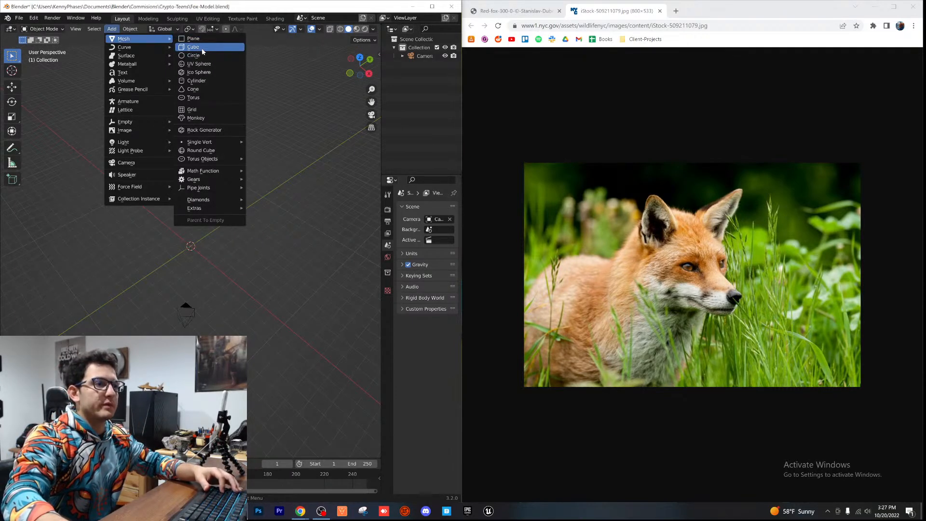
pyautogui.click(202, 47)
pyautogui.moveTo(213, 237); pyautogui.dragTo(223, 247, button='middle')
pyautogui.scroll(2, 223, 248)
# Step: View the cube through the scene camera and bring up the full-body side-view fox photo as reference
pyautogui.press('KP_0')
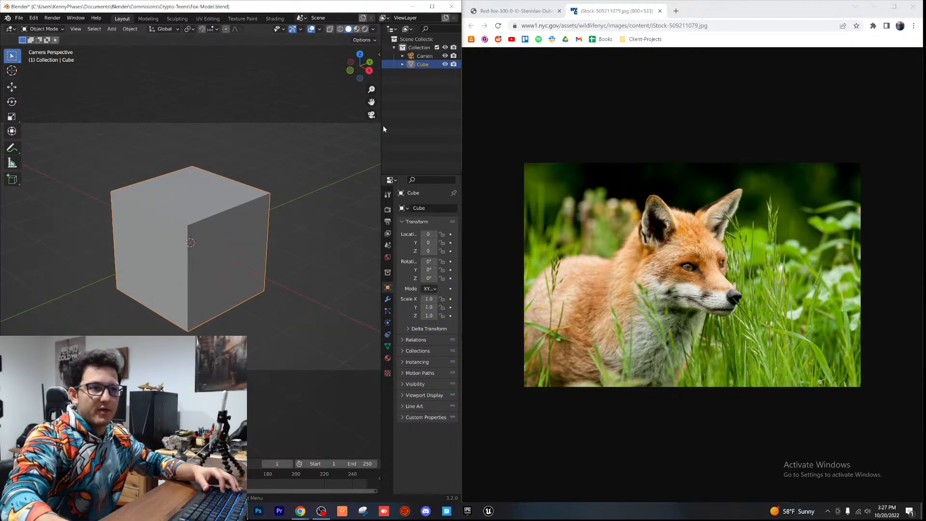
pyautogui.click(520, 12)
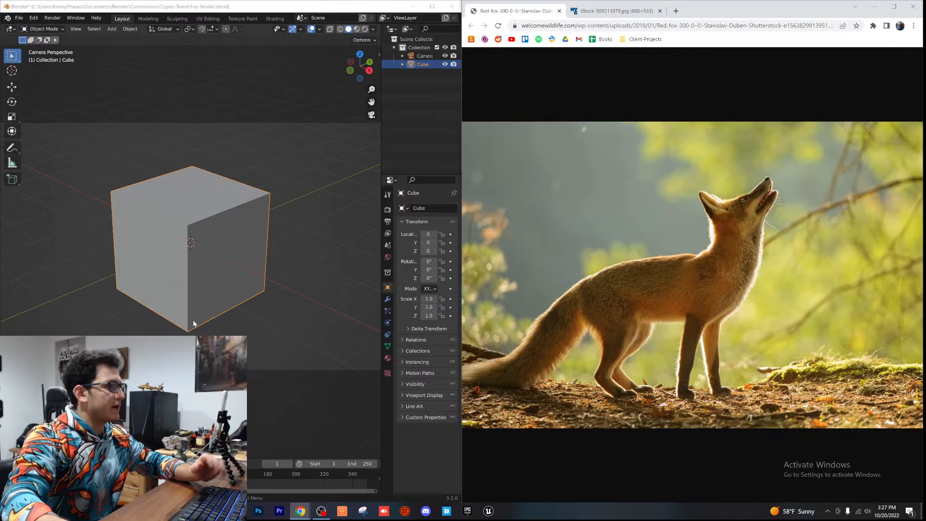
pyautogui.scroll(-1, 230, 288)
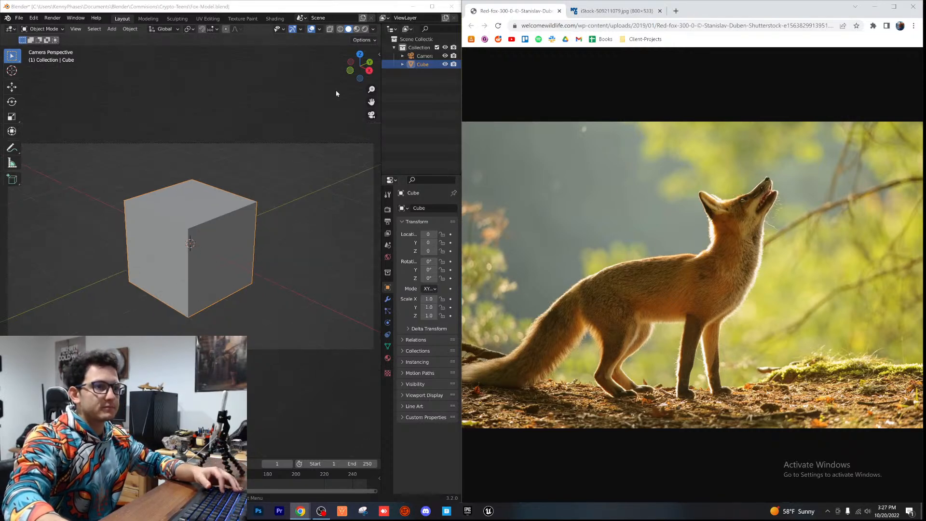
# Step: Switch to the right orthographic view and scale the cube along Z to just under half its height
pyautogui.click(369, 70)
pyautogui.scroll(4, 181, 251)
pyautogui.scroll(2, 195, 231)
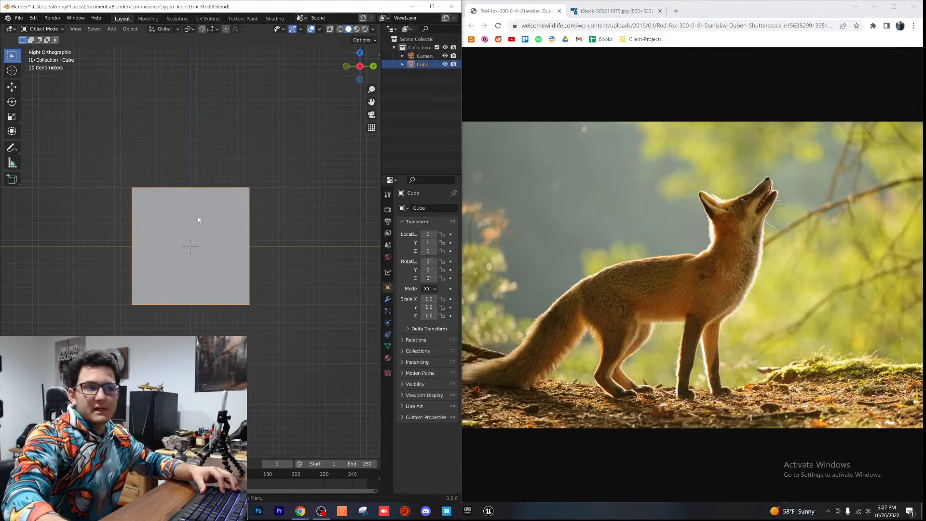
pyautogui.press('s')
pyautogui.press('z')
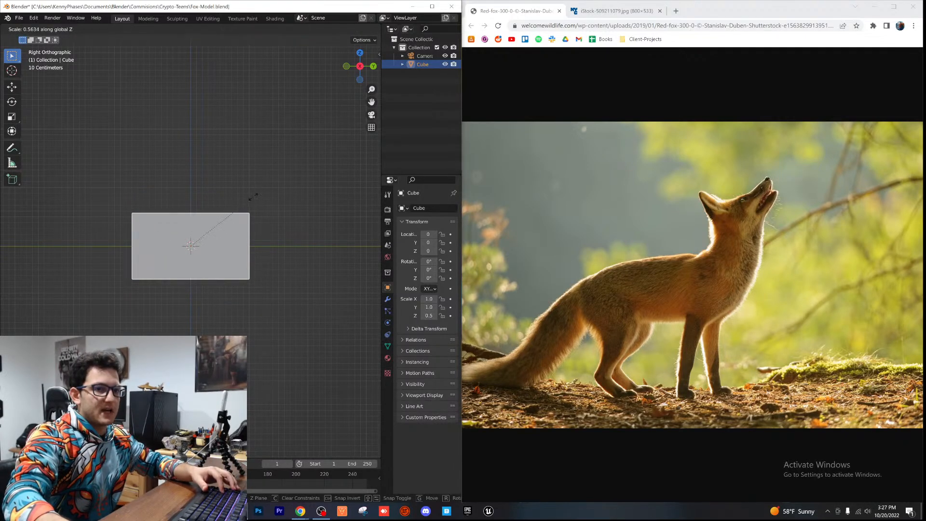
pyautogui.click(234, 212)
pyautogui.scroll(2, 212, 251)
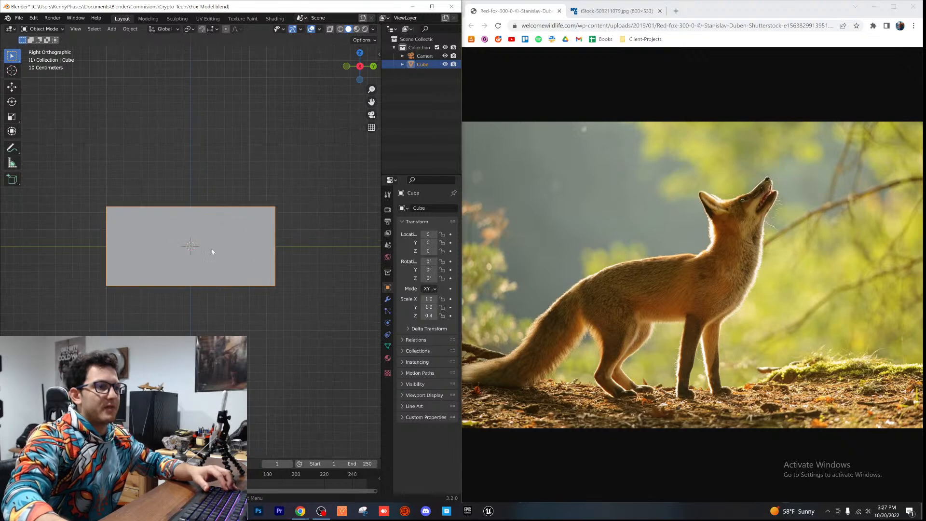
# Step: Turn on X-ray display, enter Edit Mode on the cube and subdivide the whole mesh several times
pyautogui.click(330, 29)
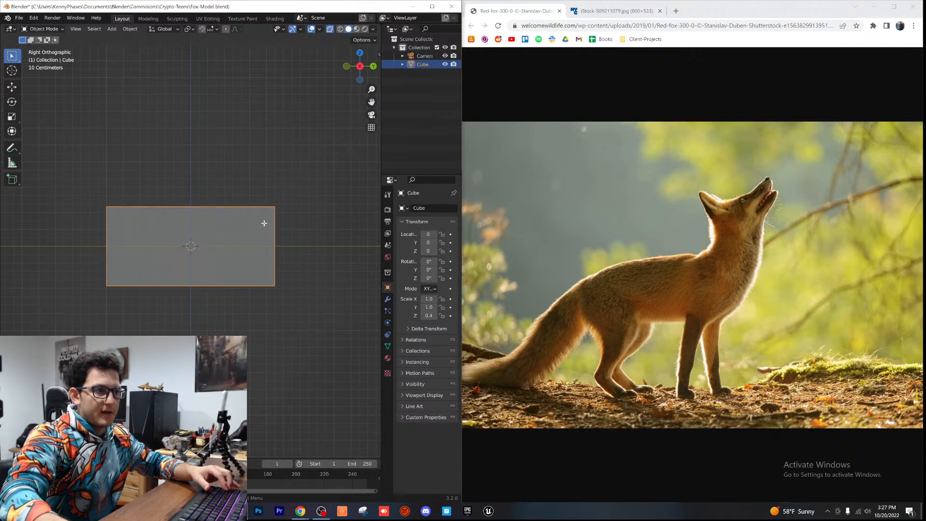
pyautogui.press('Tab')
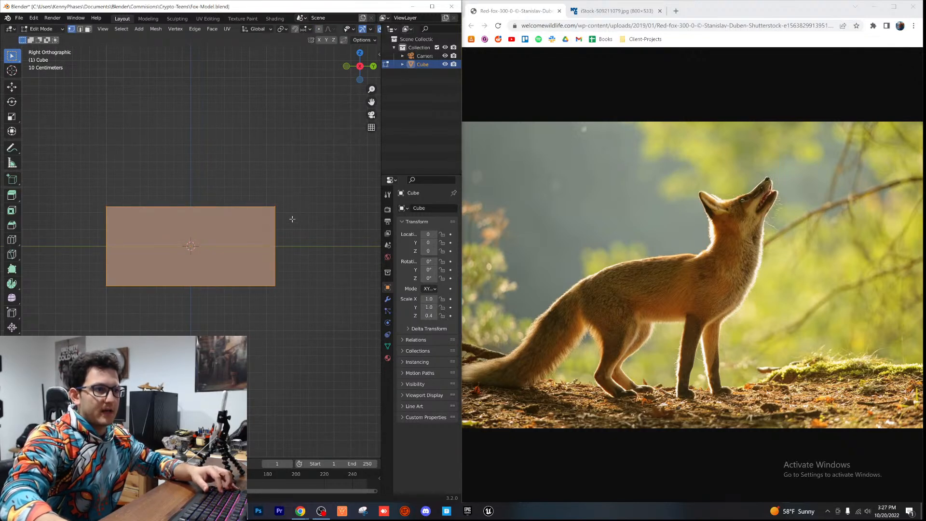
pyautogui.rightClick(240, 224)
pyautogui.click(240, 224)
pyautogui.rightClick(241, 224)
pyautogui.click(241, 225)
pyautogui.rightClick(242, 225)
pyautogui.click(242, 224)
pyautogui.rightClick(241, 225)
pyautogui.click(241, 225)
pyautogui.rightClick(241, 224)
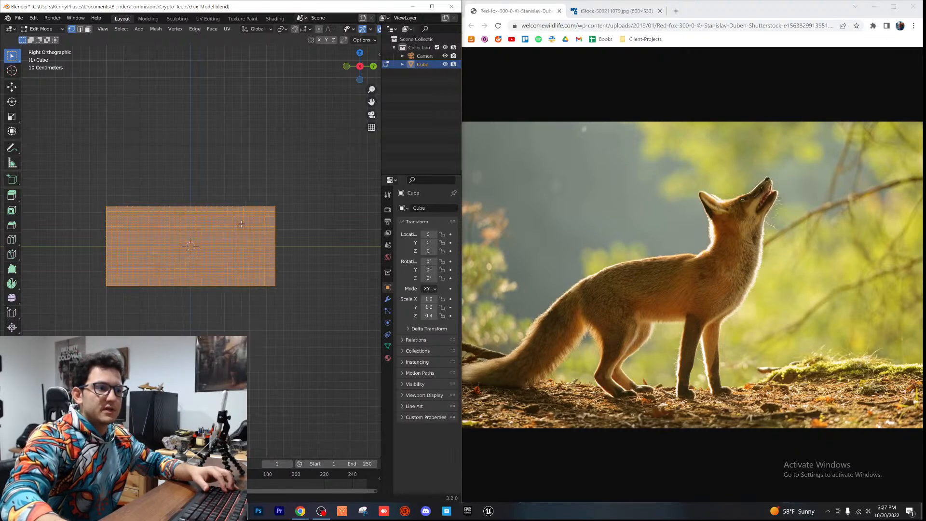
pyautogui.click(241, 225)
# Step: Undo the excess subdivisions to leave an eight-by-eight grid on the block's side, viewed in right orthographic
pyautogui.scroll(1, 306, 206)
pyautogui.moveTo(296, 203); pyautogui.dragTo(265, 182, button='middle')
pyautogui.press('KP_3')
pyautogui.scroll(3, 339, 145)
pyautogui.scroll(-1, 259, 204)
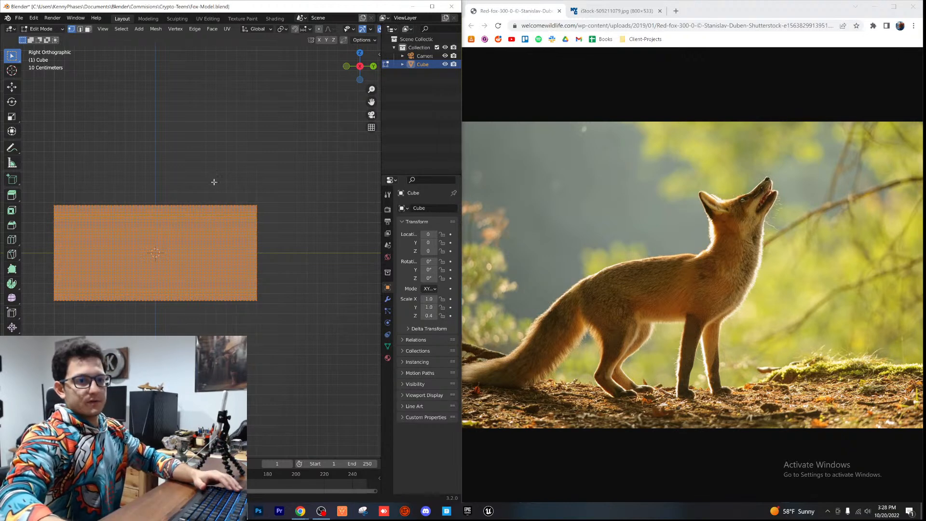
pyautogui.scroll(1, 255, 270)
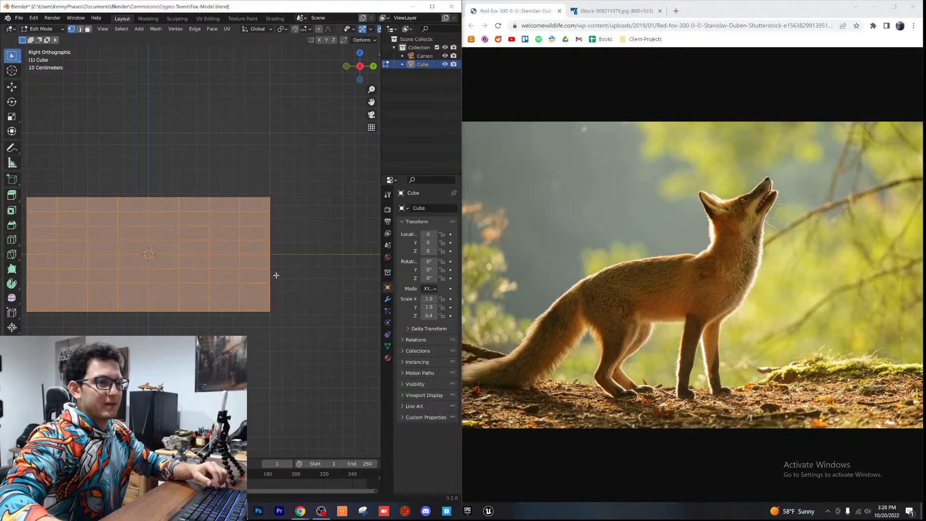
pyautogui.keyDown('shift'); pyautogui.moveTo(266, 271); pyautogui.dragTo(310, 262, button='middle'); pyautogui.keyUp('shift')
pyautogui.scroll(-1, 321, 307)
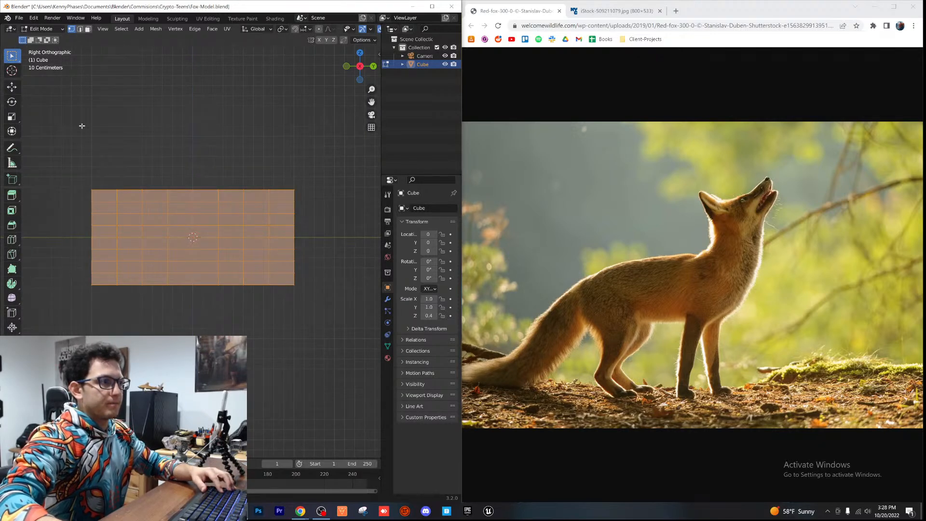
# Step: Move the block's lower front corner vertices up and inward in two stages to begin tapering the chest
pyautogui.moveTo(334, 313); pyautogui.dragTo(235, 253)
pyautogui.press('g')
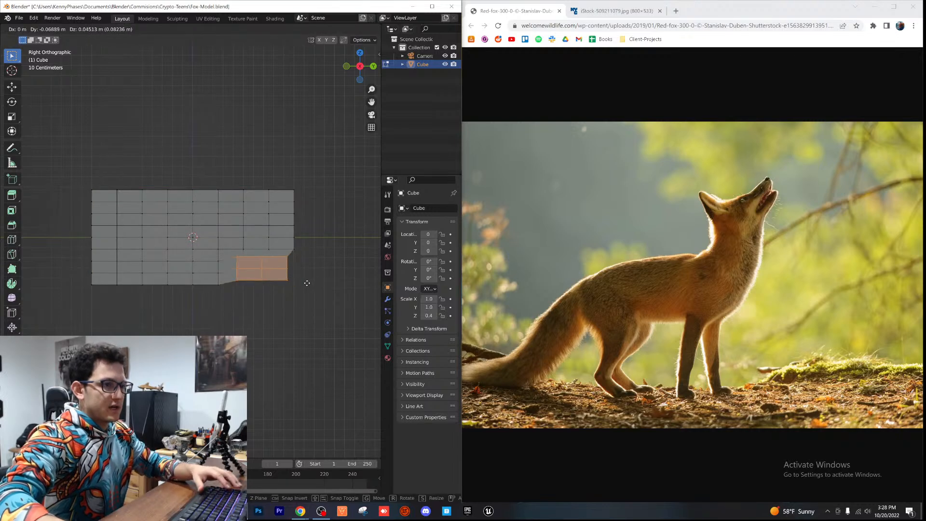
pyautogui.click(304, 281)
pyautogui.moveTo(304, 293); pyautogui.dragTo(267, 269)
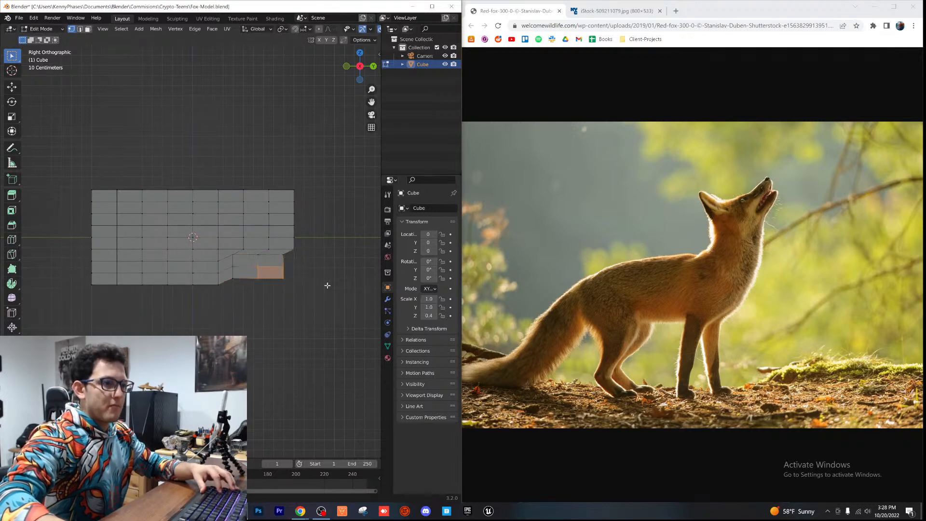
pyautogui.press('g')
pyautogui.click(311, 274)
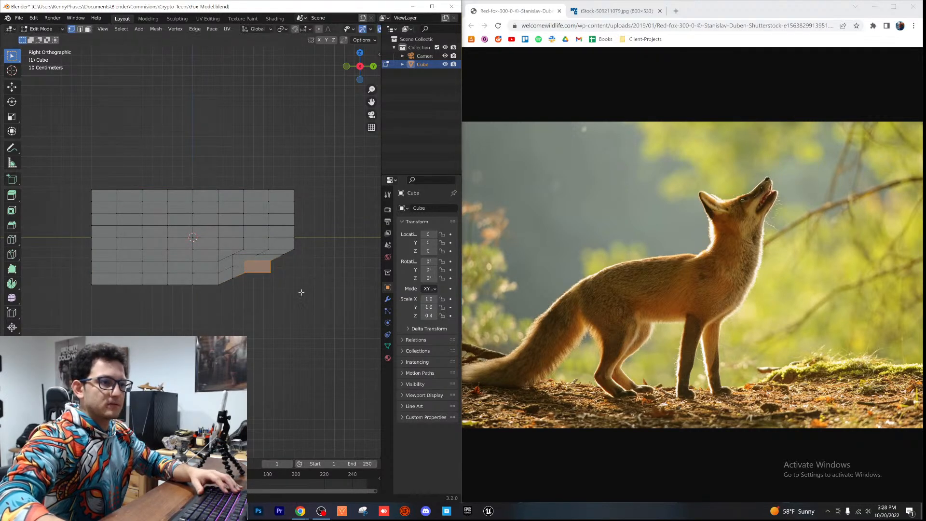
# Step: Pull the outermost lower front vertices inward to smooth the stepped chest outline
pyautogui.scroll(3, 269, 278)
pyautogui.keyDown('shift'); pyautogui.moveTo(269, 278); pyautogui.dragTo(232, 277, button='middle'); pyautogui.keyUp('shift')
pyautogui.scroll(1, 232, 277)
pyautogui.moveTo(339, 314); pyautogui.dragTo(279, 285)
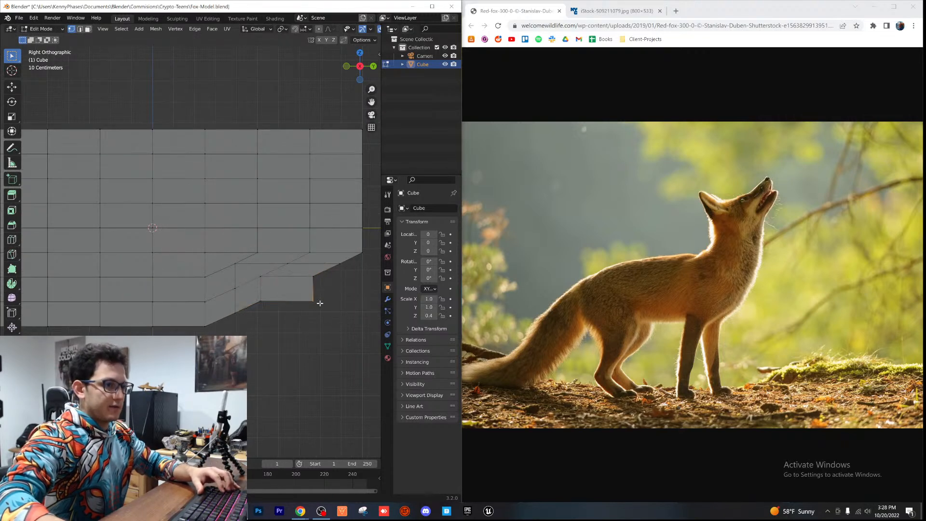
pyautogui.scroll(-4, 314, 305)
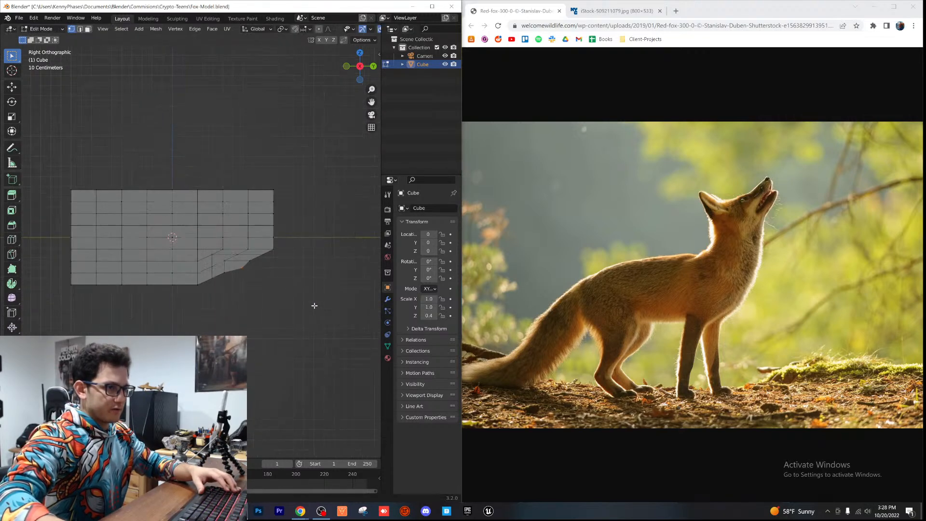
# Step: Select the upper front block of vertices and raise it along Z to form the fox's neck
pyautogui.keyDown('shift'); pyautogui.moveTo(295, 292); pyautogui.dragTo(291, 302, button='middle'); pyautogui.keyUp('shift')
pyautogui.moveTo(303, 164); pyautogui.dragTo(228, 222)
pyautogui.moveTo(225, 220); pyautogui.dragTo(215, 230)
pyautogui.press('g')
pyautogui.press('z')
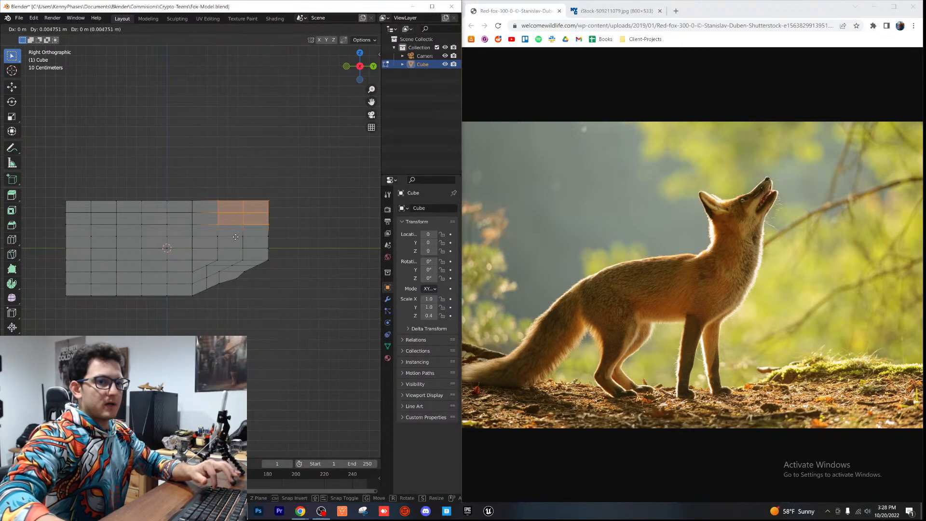
pyautogui.click(241, 199)
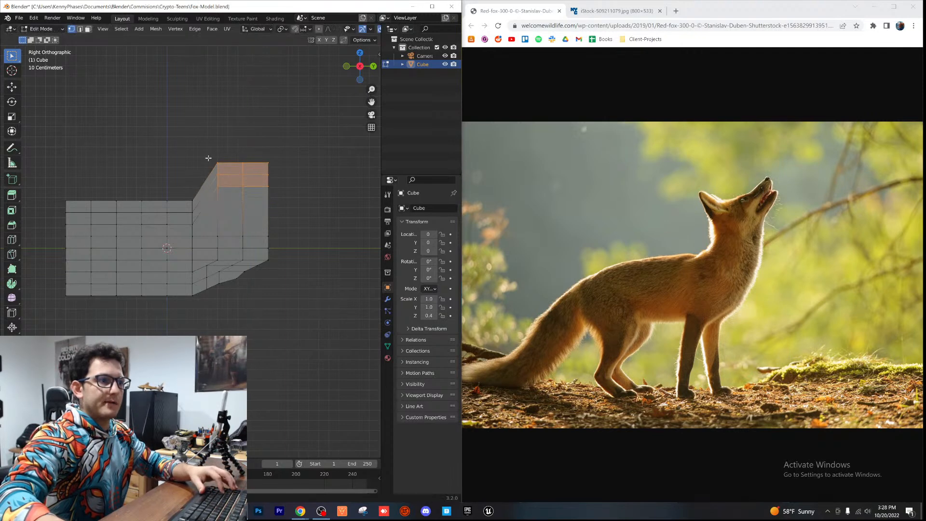
# Step: Lower the vertices at the neck's rear top corner about 0.26 m to slope the neck into the back
pyautogui.click(218, 163)
pyautogui.press('g')
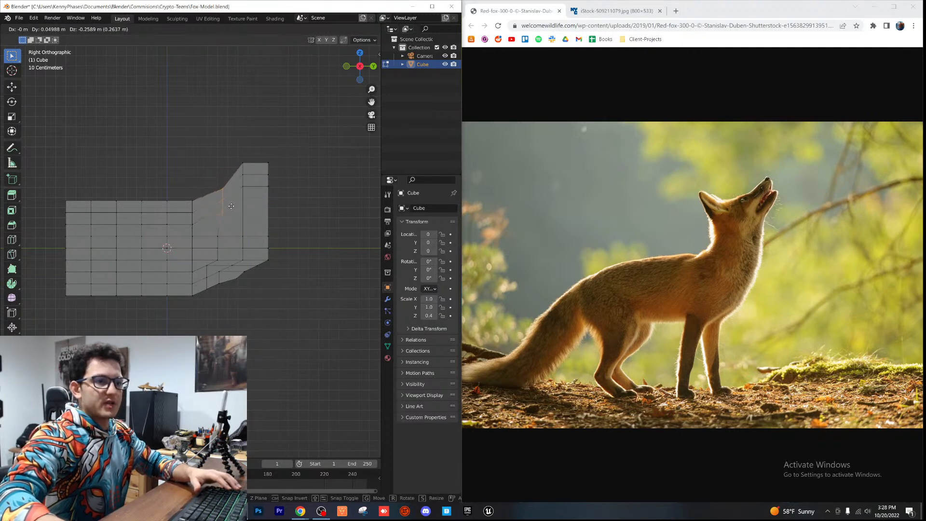
pyautogui.click(231, 206)
# Step: Pull the neck's front top vertices forward and up, and extend the topmost corner further to suggest the snout
pyautogui.moveTo(265, 159); pyautogui.dragTo(283, 186)
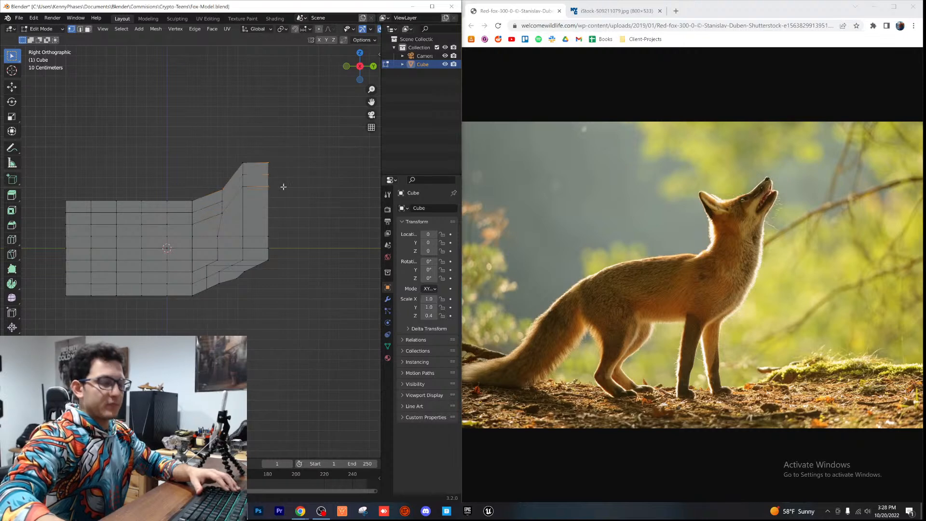
pyautogui.press('g')
pyautogui.click(293, 173)
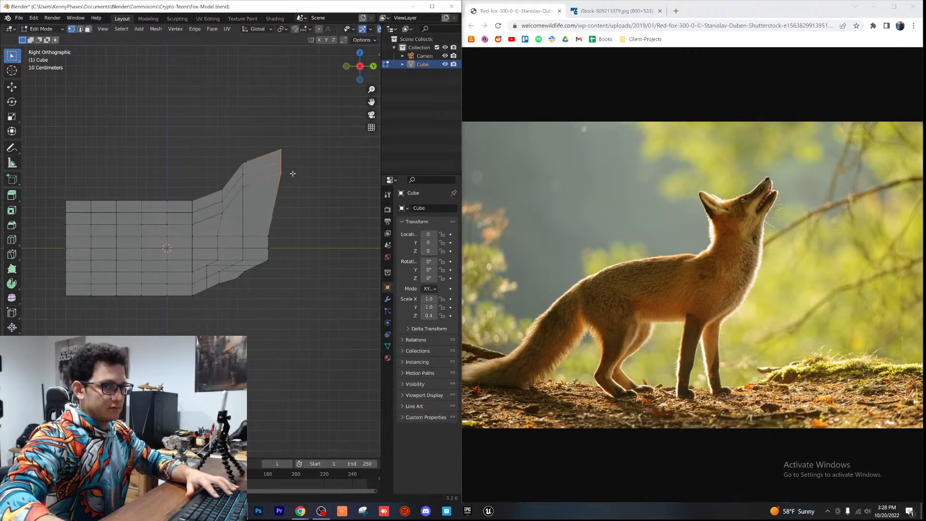
pyautogui.click(281, 150)
pyautogui.press('g')
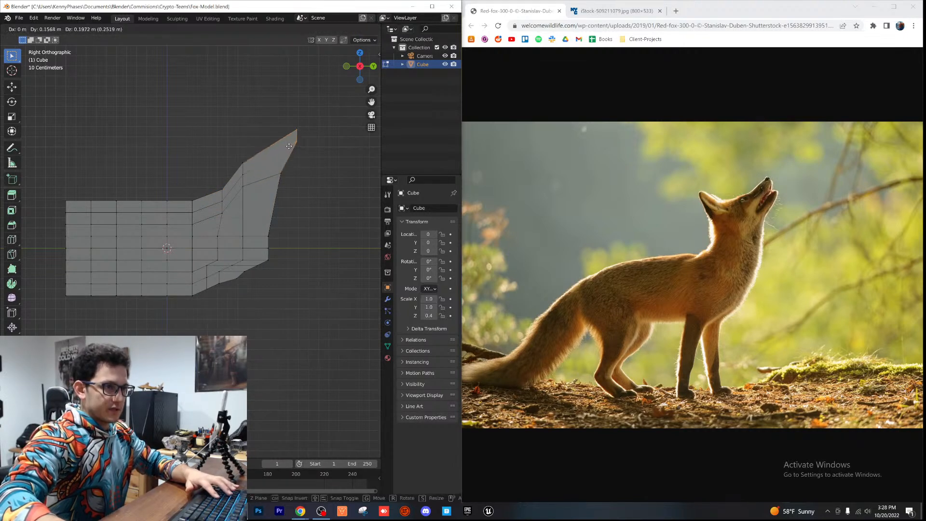
pyautogui.click(291, 145)
# Step: Move the rear top vertices of the head upward and backward to build out the back of the head
pyautogui.moveTo(219, 134); pyautogui.dragTo(254, 177)
pyautogui.press('g')
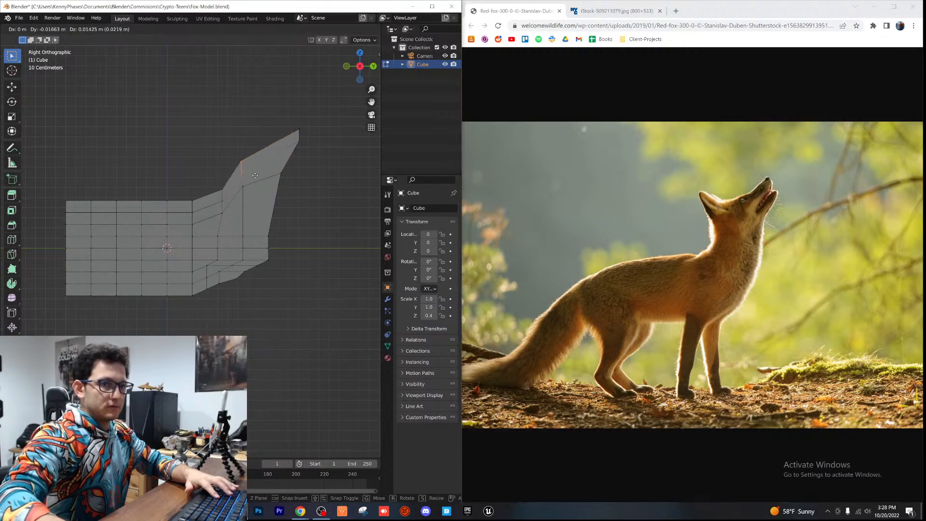
pyautogui.click(256, 157)
pyautogui.moveTo(251, 149); pyautogui.dragTo(251, 148)
pyautogui.press('g')
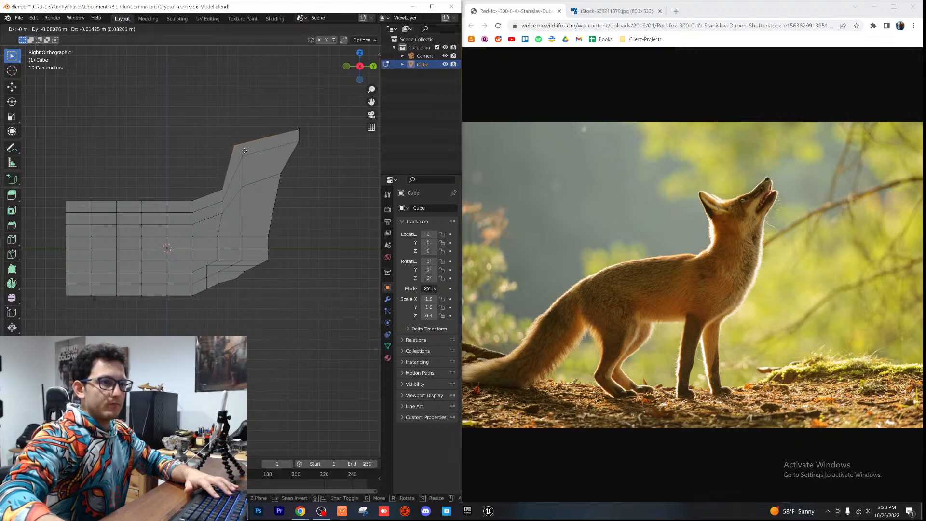
pyautogui.click(252, 144)
# Step: Lower the vertices midway along the head's top edge to make a dip behind the snout
pyautogui.keyDown('alt'); pyautogui.click(262, 145); pyautogui.keyUp('alt')
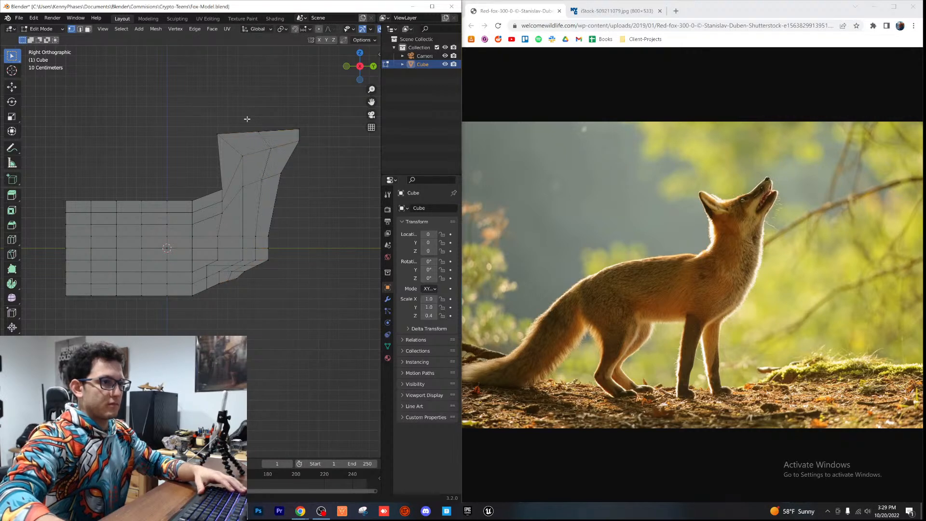
pyautogui.press('g')
pyautogui.click(278, 154)
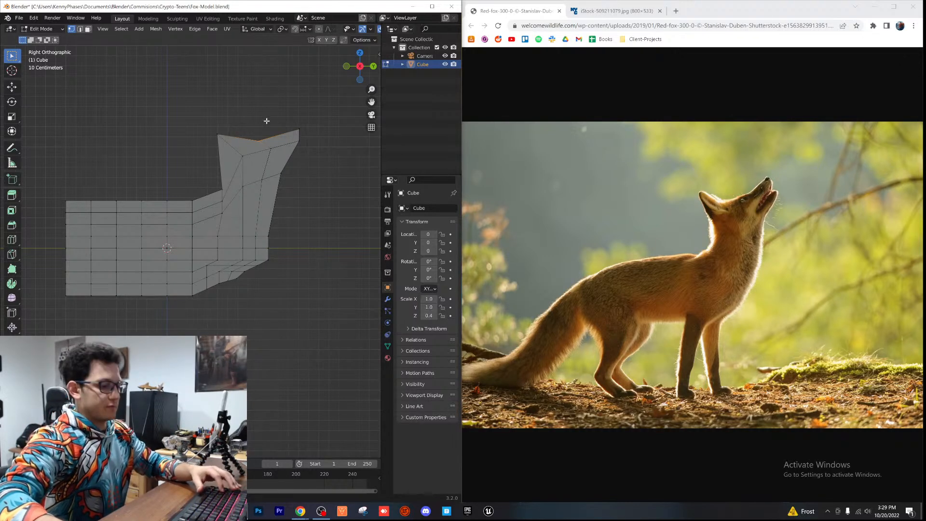
# Step: Save the side-view fox photo from the browser to the Downloads folder as a JPEG
pyautogui.rightClick(586, 183)
pyautogui.click(610, 198)
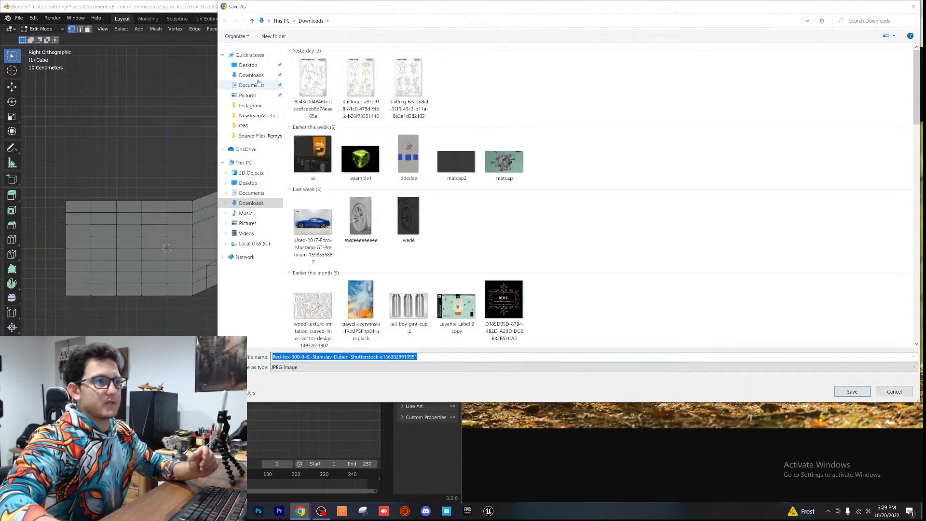
pyautogui.click(852, 391)
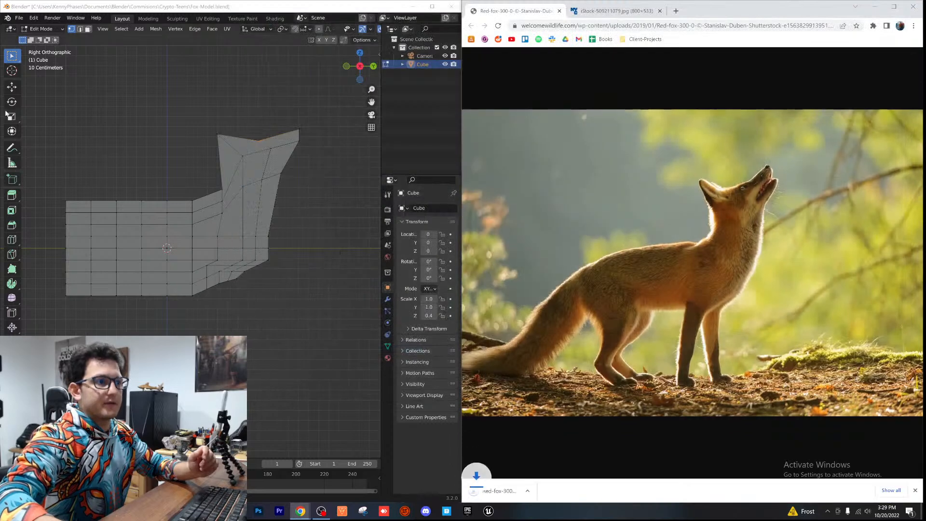
# Step: Return to Object Mode and import the saved fox photo from Downloads as an image plane
pyautogui.press('Tab')
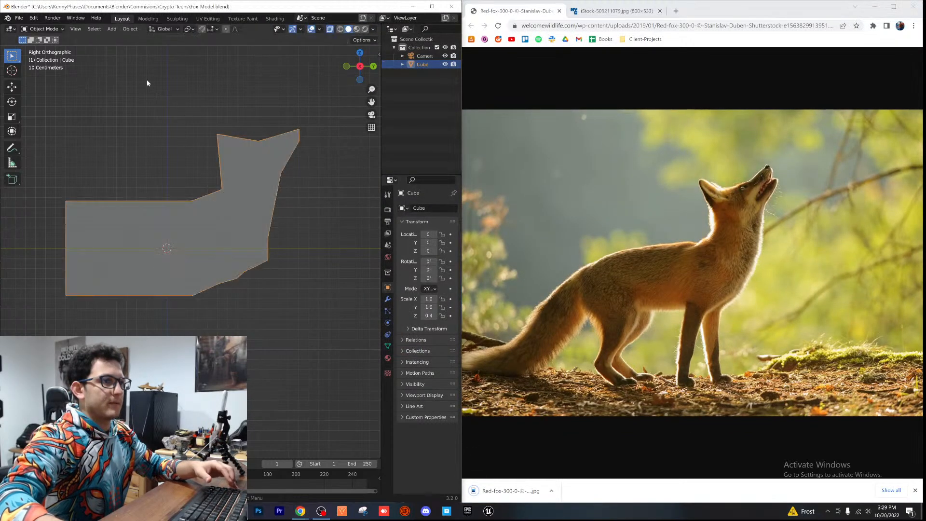
pyautogui.click(117, 31)
pyautogui.moveTo(145, 130)
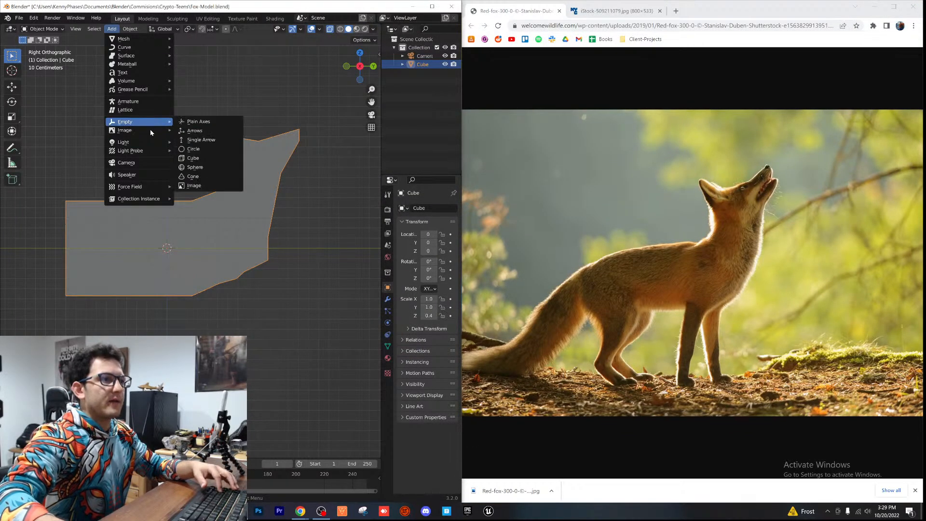
pyautogui.click(206, 147)
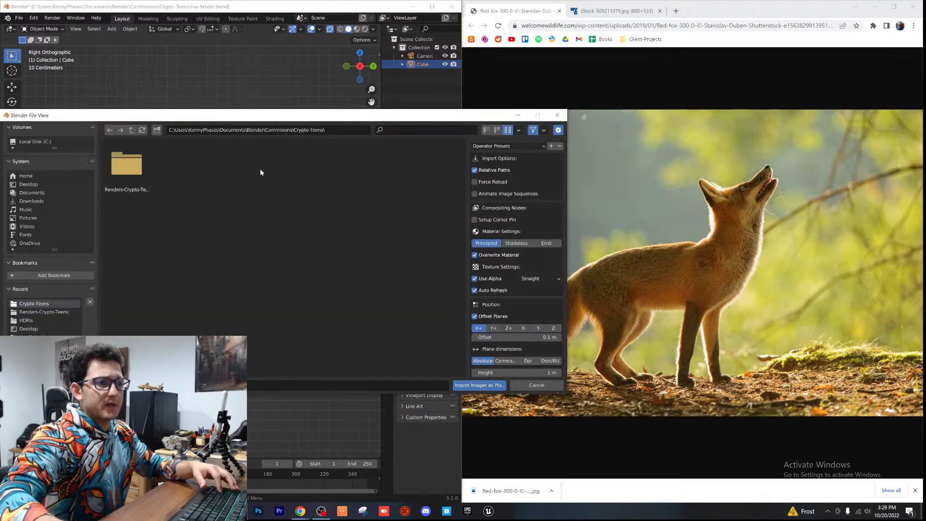
pyautogui.click(31, 201)
pyautogui.doubleClick(125, 215)
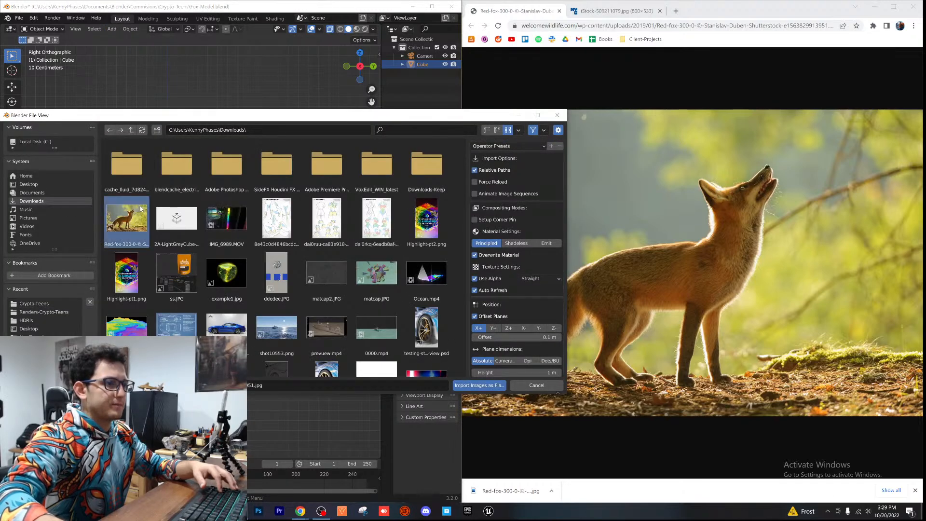
# Step: Enlarge the fox image plane to about 2.7 times its size and switch the viewport to rendered shading
pyautogui.scroll(-2, 209, 201)
pyautogui.press('s')
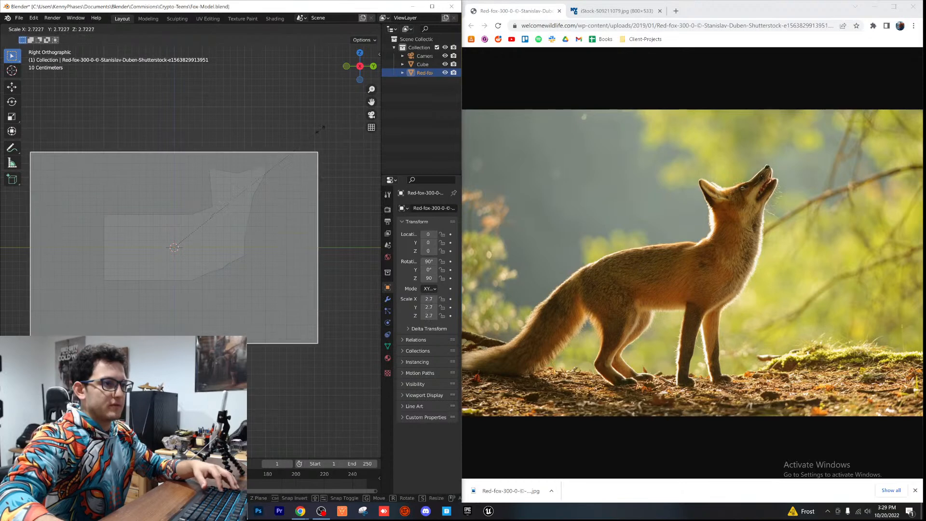
pyautogui.click(296, 191)
pyautogui.press('z')
pyautogui.click(313, 143)
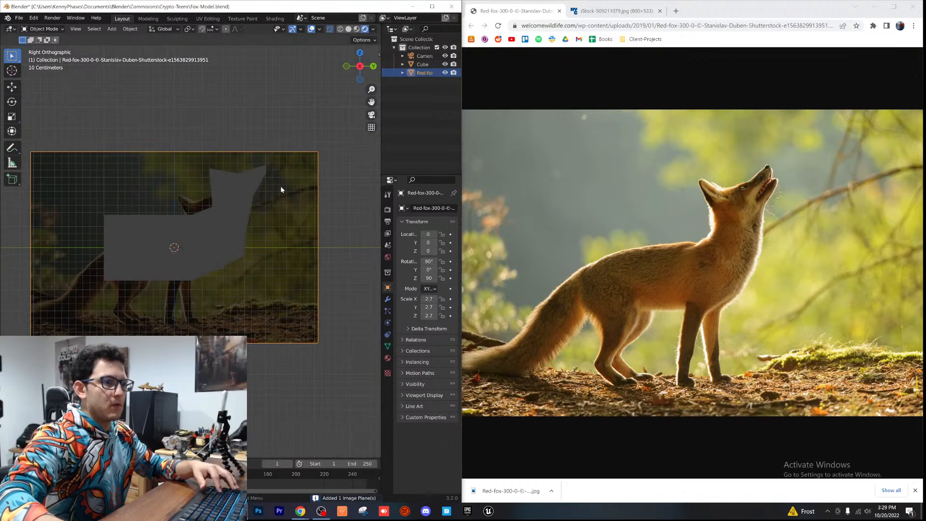
# Step: Enlarge the fox image plane to a scale of about 3.9 and shift it to line up with the mesh
pyautogui.press('s')
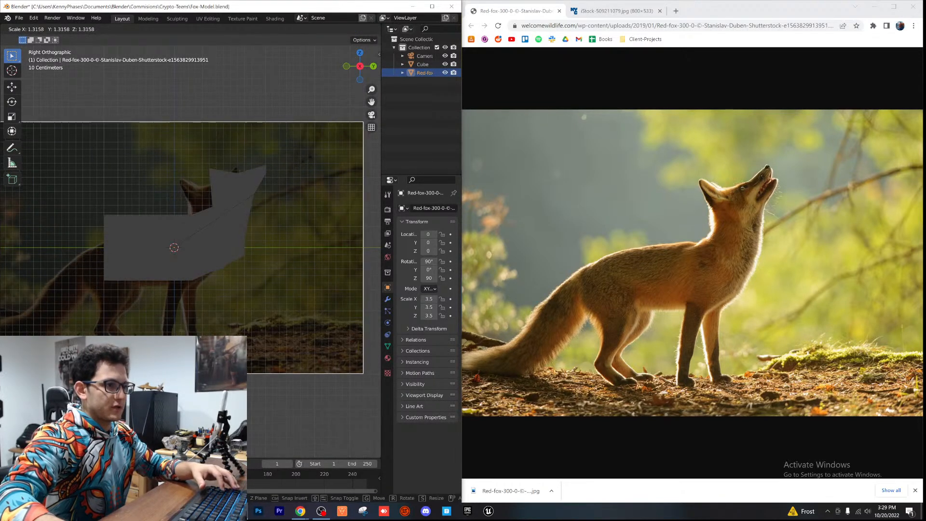
pyautogui.click(258, 193)
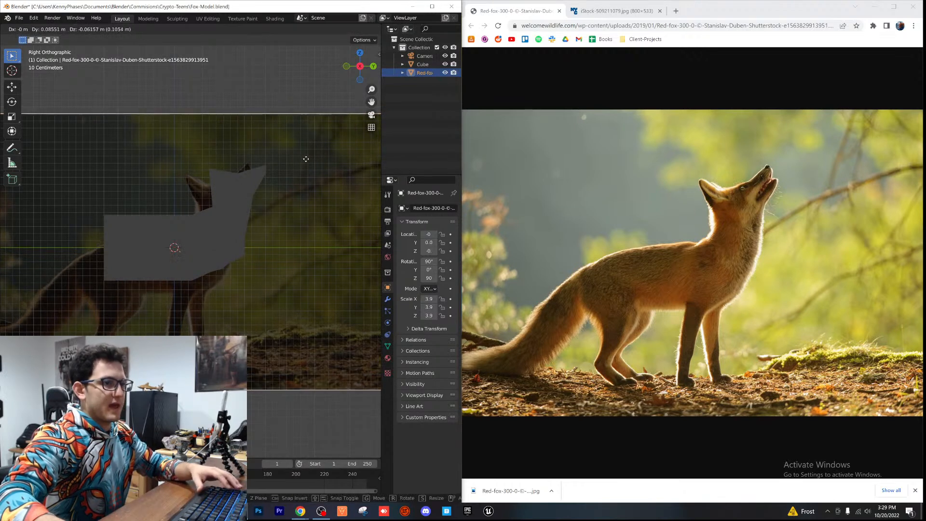
pyautogui.click(386, 211)
# Step: Brighten the world background colour to a value of about 0.8 to light up the reference image
pyautogui.click(389, 259)
pyautogui.click(435, 263)
pyautogui.click(442, 264)
pyautogui.moveTo(442, 184); pyautogui.dragTo(438, 151)
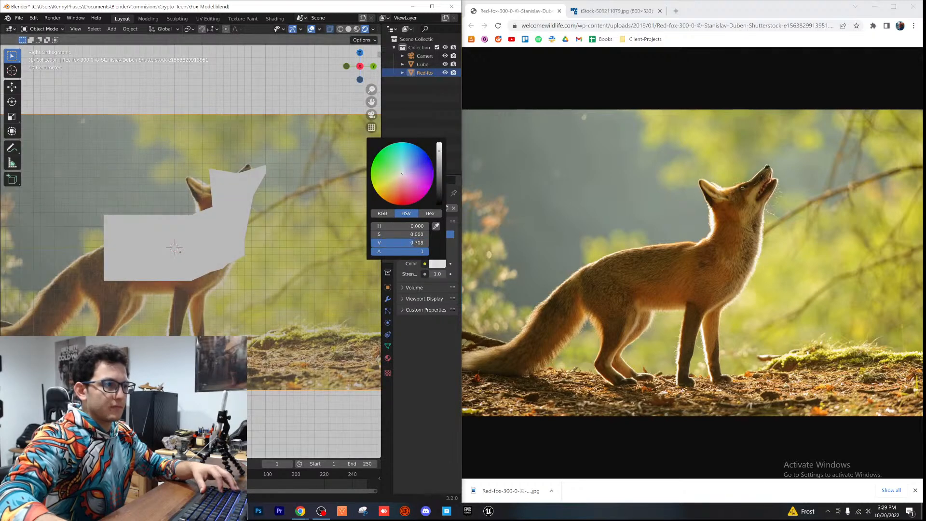
# Step: Save the file and move the fox body mesh down and back to line up with the fox in the reference photo
pyautogui.click(238, 216)
pyautogui.hotkey('ctrl', 's')
pyautogui.scroll(2, 145, 248)
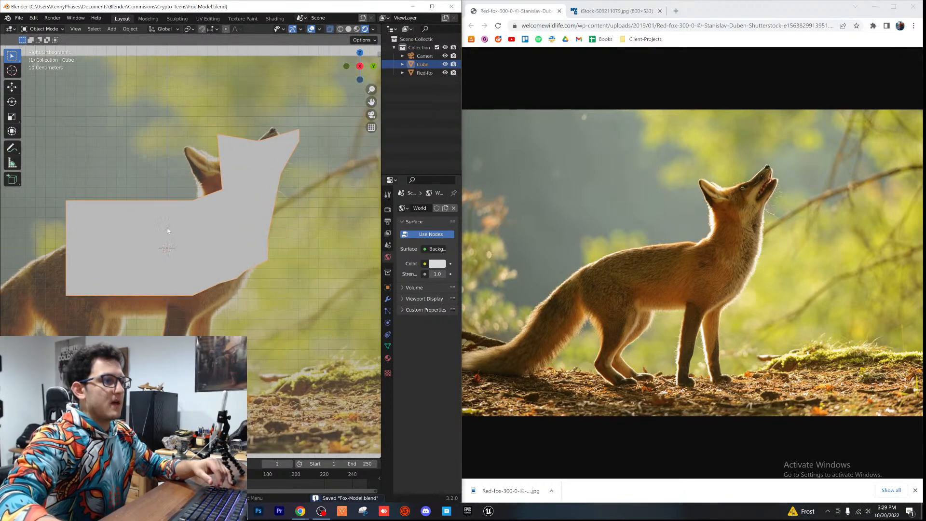
pyautogui.press('g')
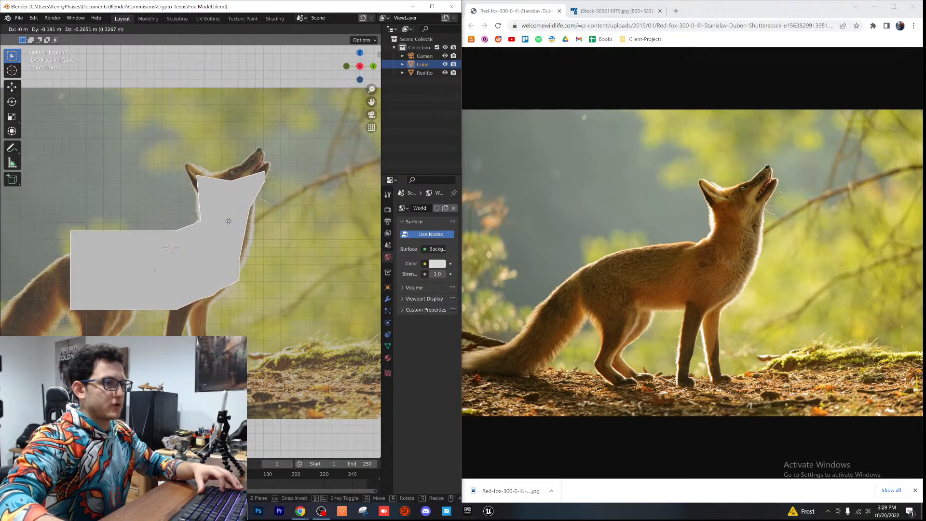
pyautogui.click(229, 218)
pyautogui.scroll(1, 247, 244)
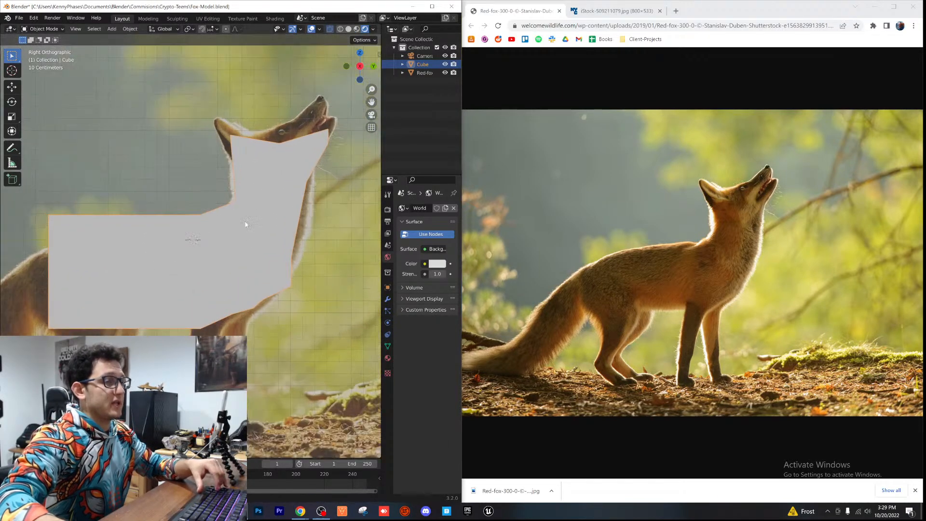
# Step: Enter Edit Mode on the body mesh in right view and add an edge loop through the neck, slid off centre
pyautogui.scroll(1, 274, 276)
pyautogui.press('Tab')
pyautogui.scroll(1, 268, 323)
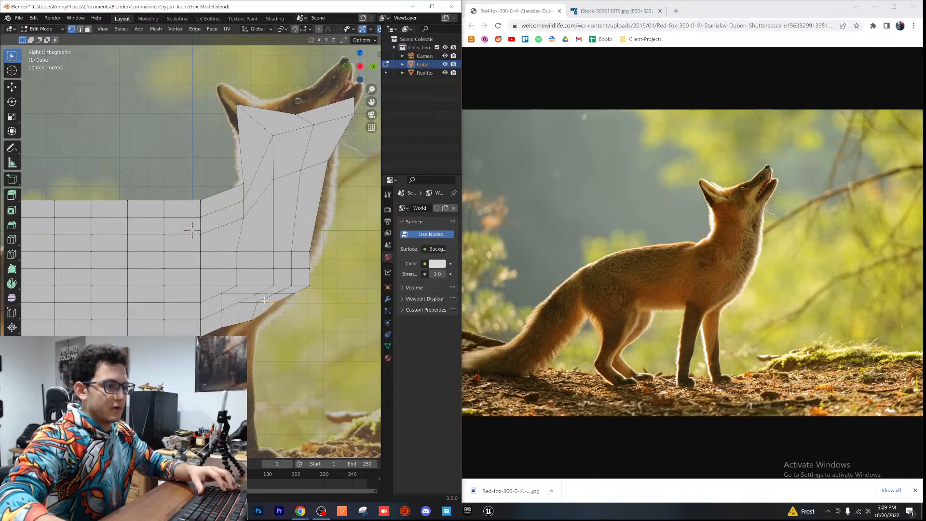
pyautogui.scroll(-4, 267, 303)
pyautogui.moveTo(267, 302); pyautogui.dragTo(243, 302, button='middle')
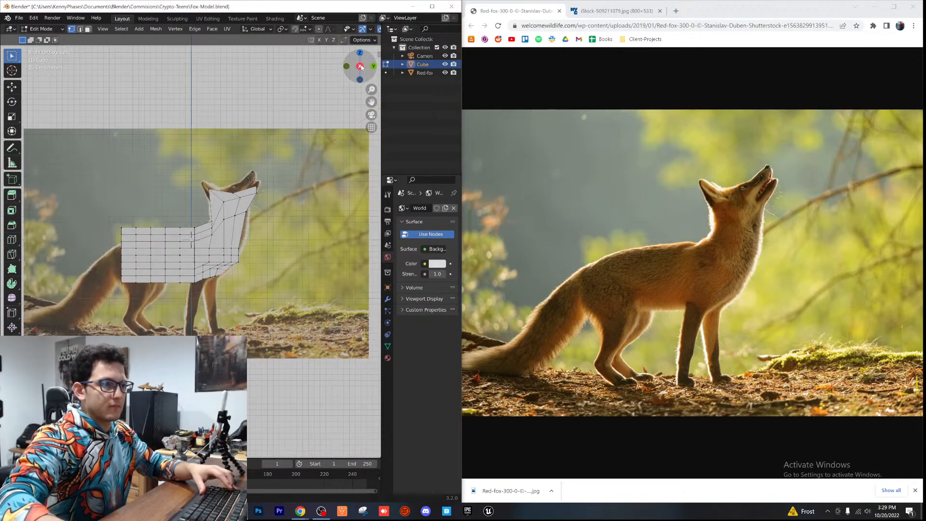
pyautogui.click(361, 66)
pyautogui.scroll(-3, 249, 199)
pyautogui.moveTo(248, 200); pyautogui.dragTo(214, 225, button='middle')
pyautogui.click(353, 71)
pyautogui.scroll(4, 179, 147)
pyautogui.scroll(2, 178, 147)
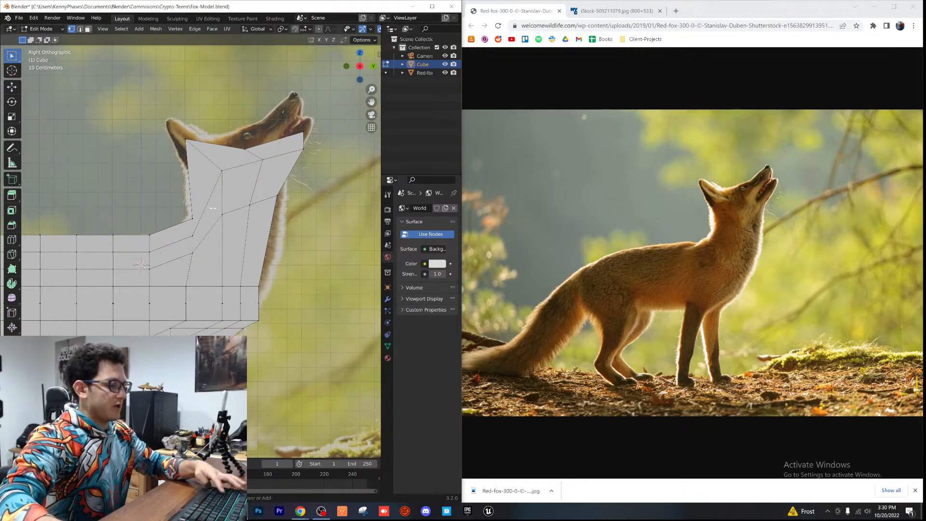
pyautogui.hotkey('ctrl', 'r')
pyautogui.click(205, 188)
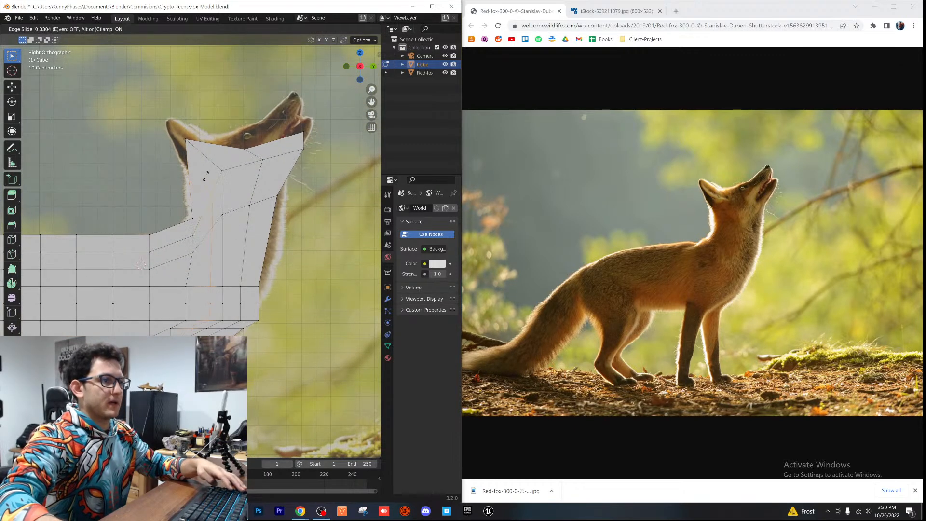
pyautogui.click(205, 176)
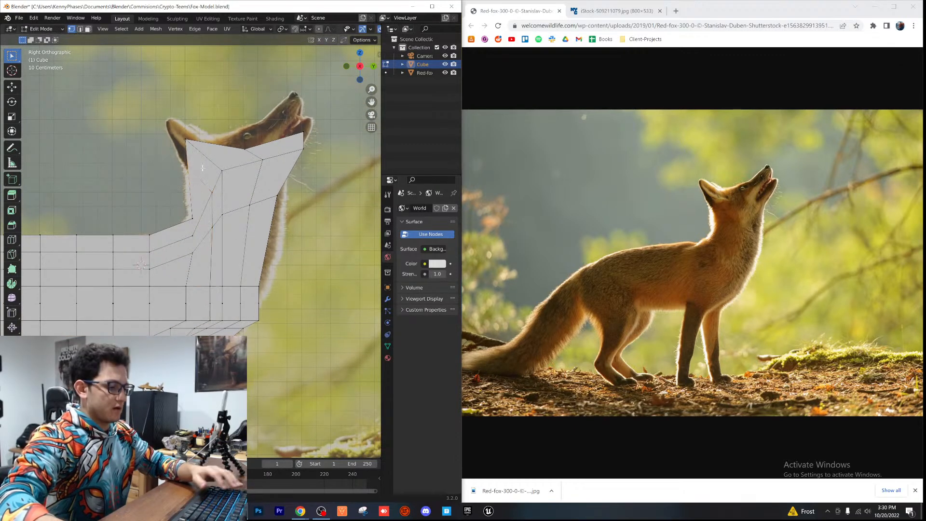
# Step: Move the vertices along the nape and the base of the neck to follow the photo's outline
pyautogui.press('g')
pyautogui.click(198, 174)
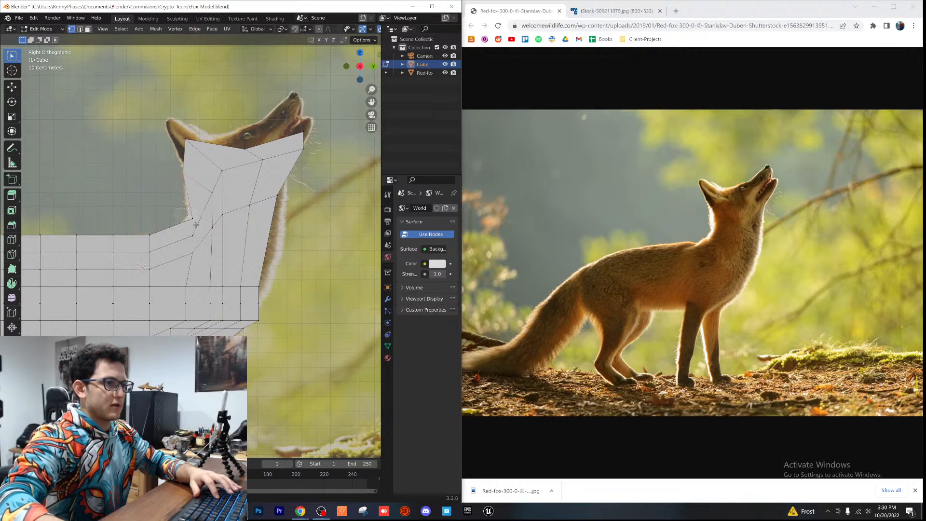
pyautogui.press('g')
pyautogui.click(191, 219)
pyautogui.press('g')
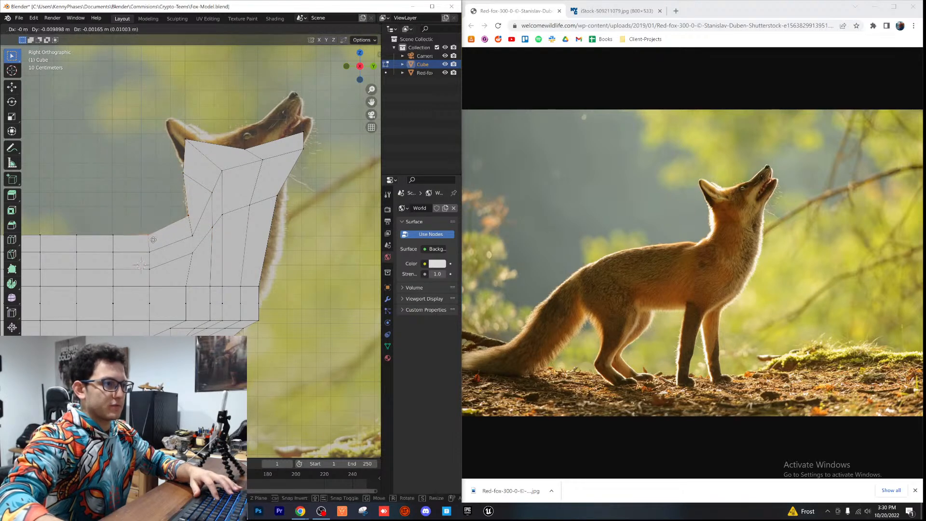
pyautogui.click(171, 236)
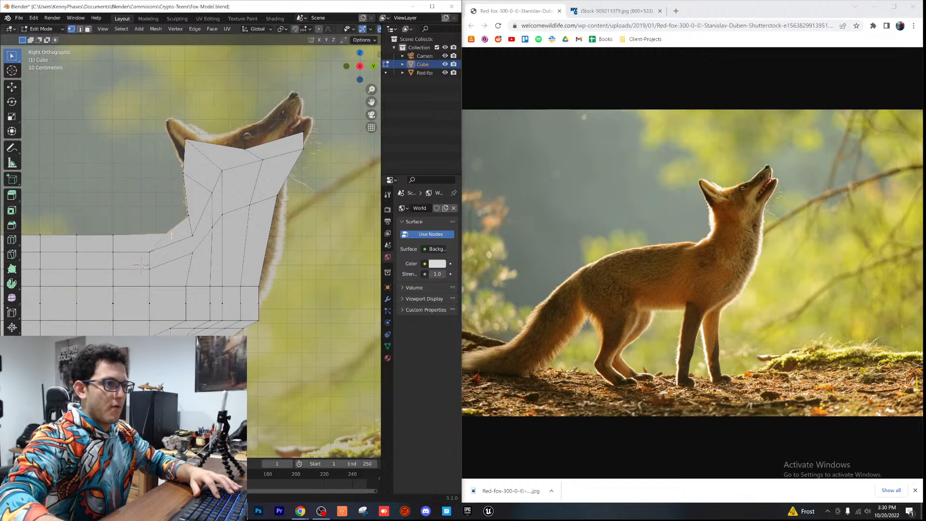
# Step: Pull the head's upper vertices to the ear tip, the forehead, the nose and the lower jaw in the photo
pyautogui.press('g')
pyautogui.click(190, 132)
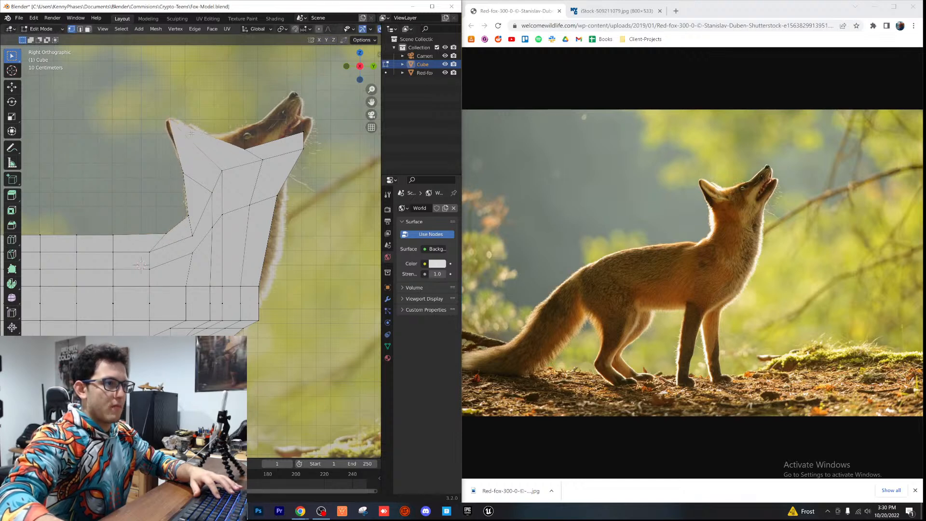
pyautogui.press('g')
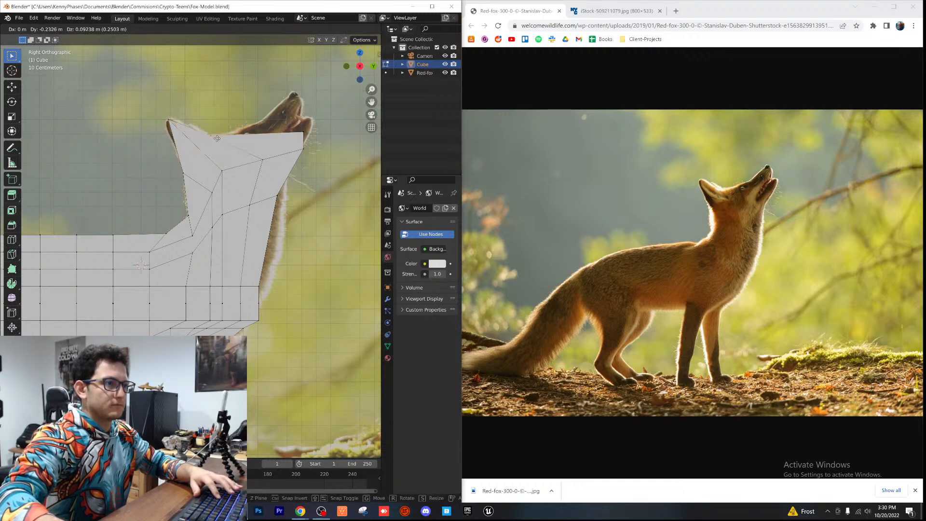
pyautogui.click(217, 146)
pyautogui.moveTo(265, 104); pyautogui.dragTo(296, 163)
pyautogui.press('g')
pyautogui.click(302, 93)
pyautogui.press('g')
pyautogui.click(309, 139)
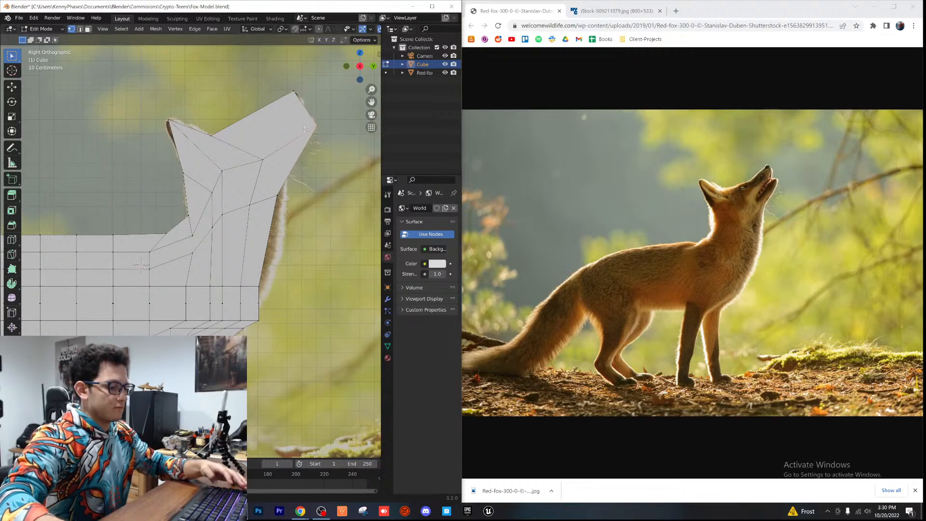
# Step: Add an edge loop along the snout and move the jaw-tip vertices to open a notch for the mouth
pyautogui.click(299, 121)
pyautogui.click(298, 121)
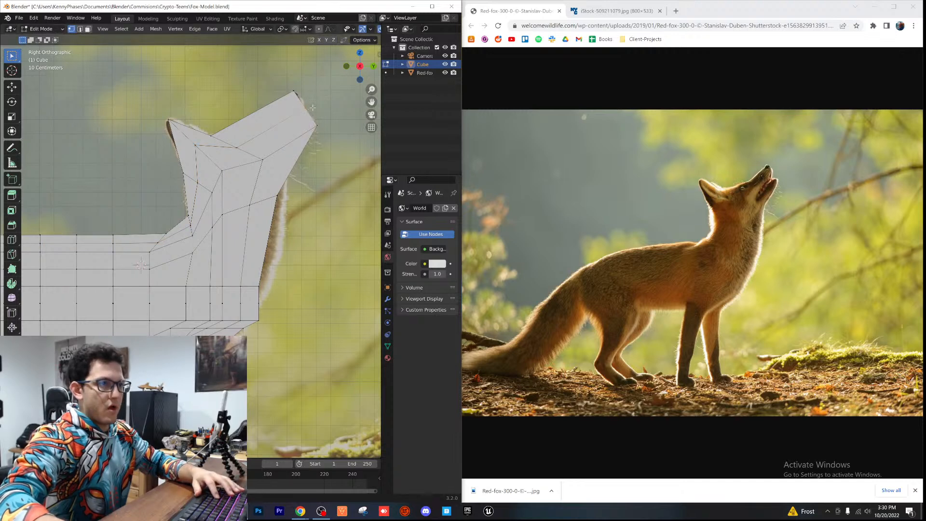
pyautogui.press('g')
pyautogui.click(326, 122)
pyautogui.click(320, 125)
pyautogui.press('g')
pyautogui.click(318, 119)
# Step: Move the throat and front chest vertices to match the curve of the fox's chest in the photo
pyautogui.click(273, 203)
pyautogui.press('g')
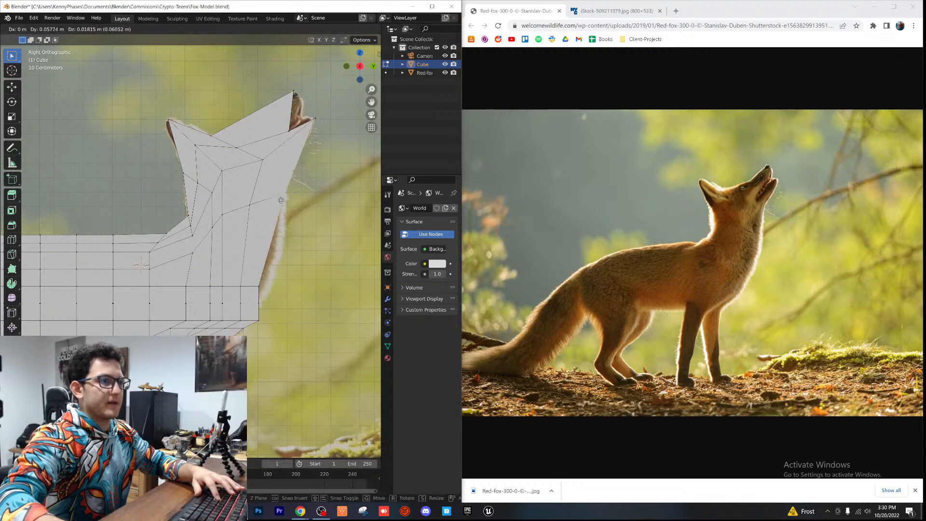
pyautogui.click(278, 178)
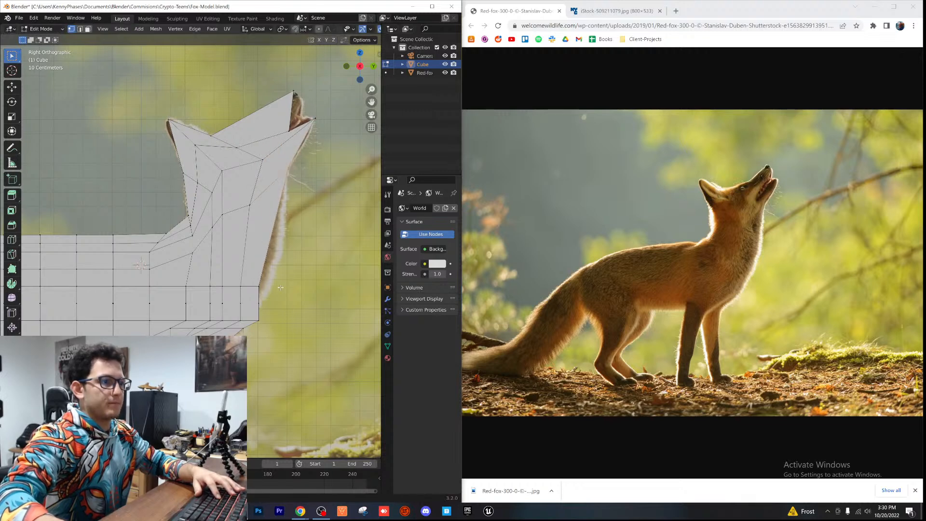
pyautogui.click(253, 292)
pyautogui.press('g')
pyautogui.click(272, 267)
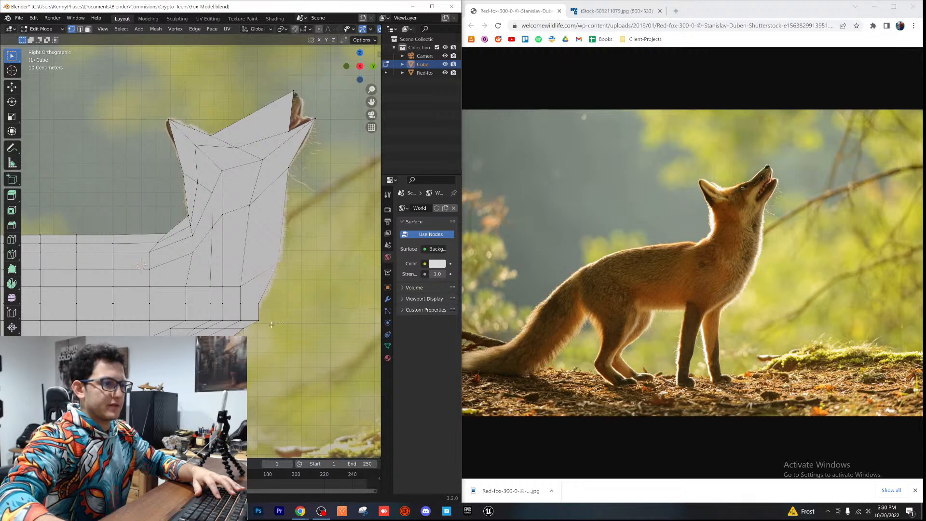
pyautogui.click(252, 313)
pyautogui.press('g')
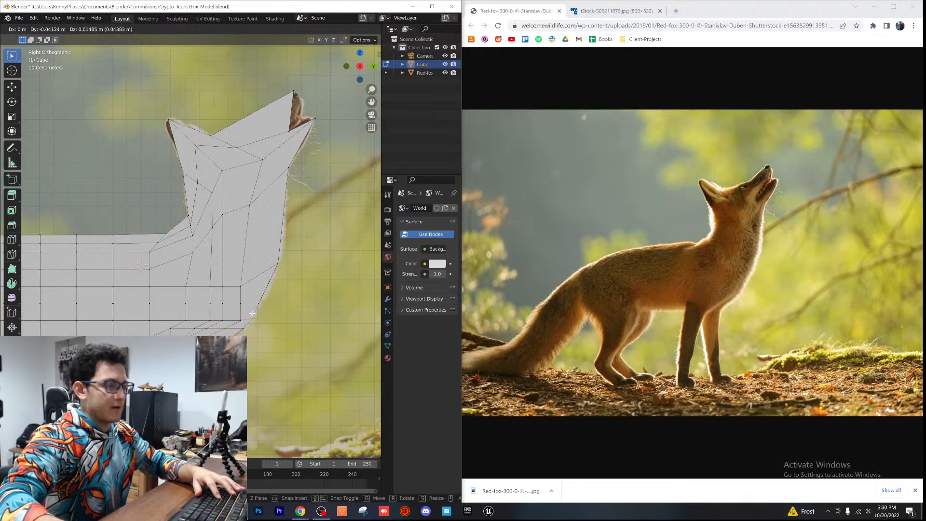
pyautogui.click(260, 282)
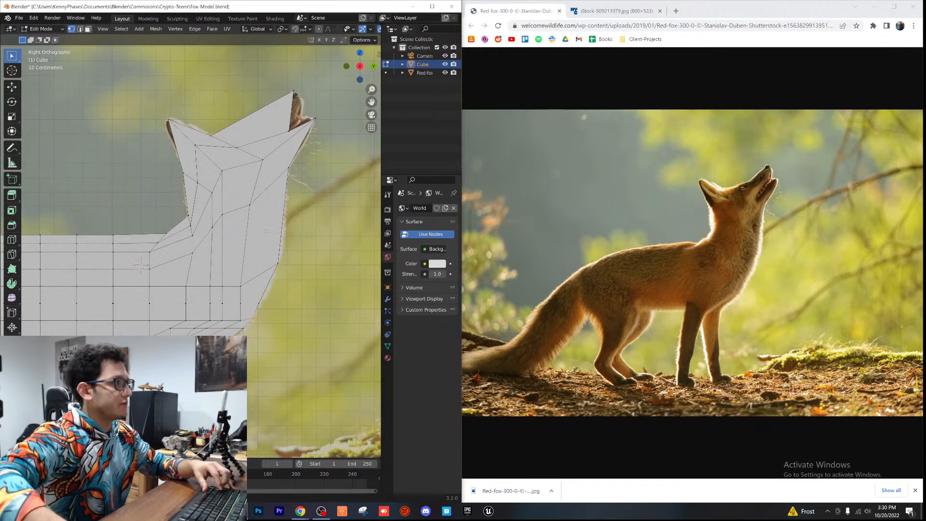
# Step: Add another edge loop along the upper muzzle and through the side of the head, keeping it centred
pyautogui.scroll(1, 267, 253)
pyautogui.keyDown('shift'); pyautogui.moveTo(296, 54); pyautogui.dragTo(218, 207, button='middle'); pyautogui.keyUp('shift')
pyautogui.scroll(2, 270, 159)
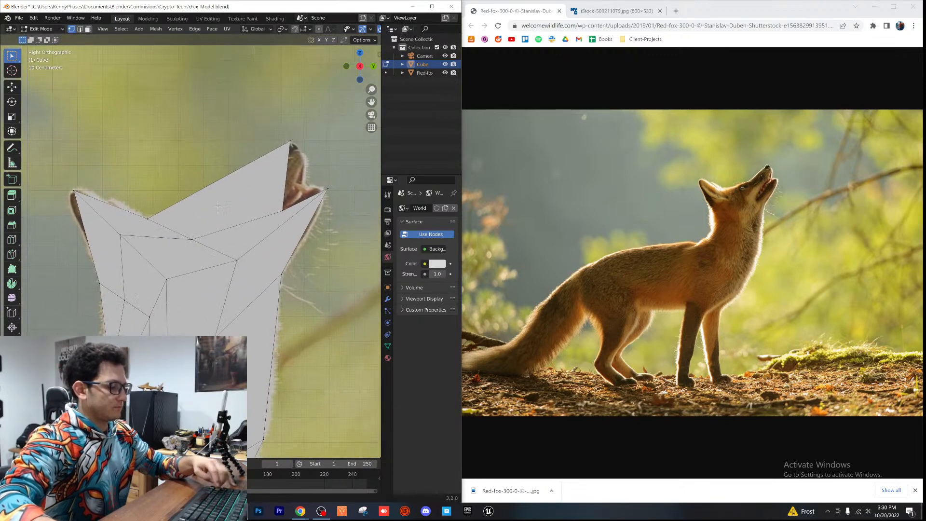
pyautogui.click(277, 175)
pyautogui.rightClick(315, 151)
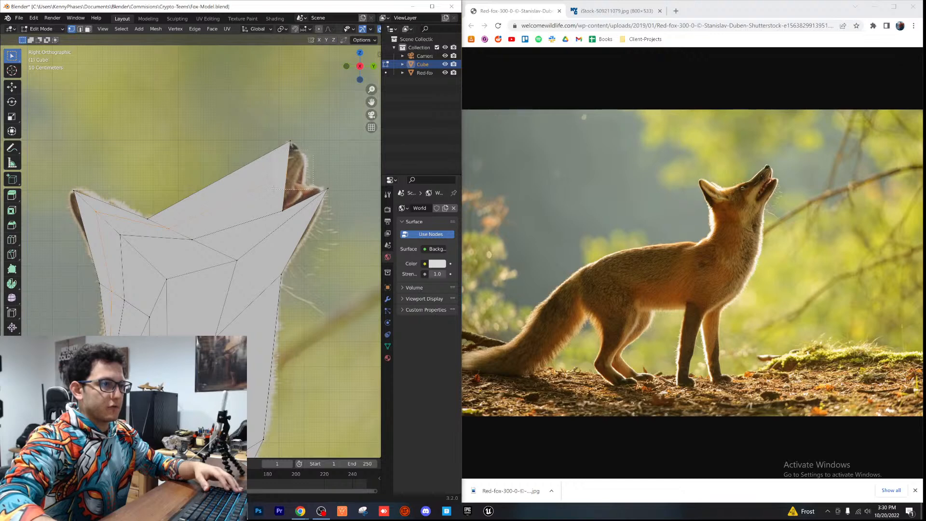
# Step: Position the new muzzle vertices at the upper lip and inside the mouth corner to shape the open mouth
pyautogui.press('g')
pyautogui.click(305, 167)
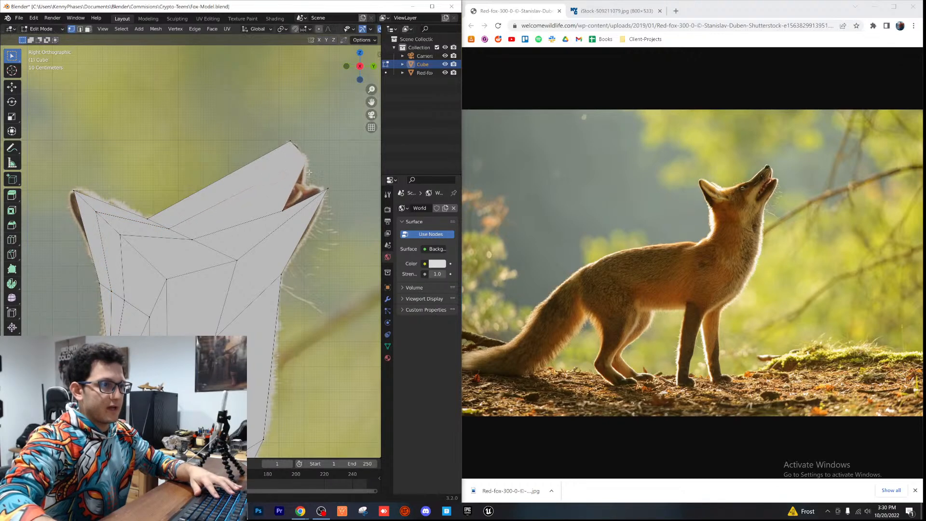
pyautogui.press('g')
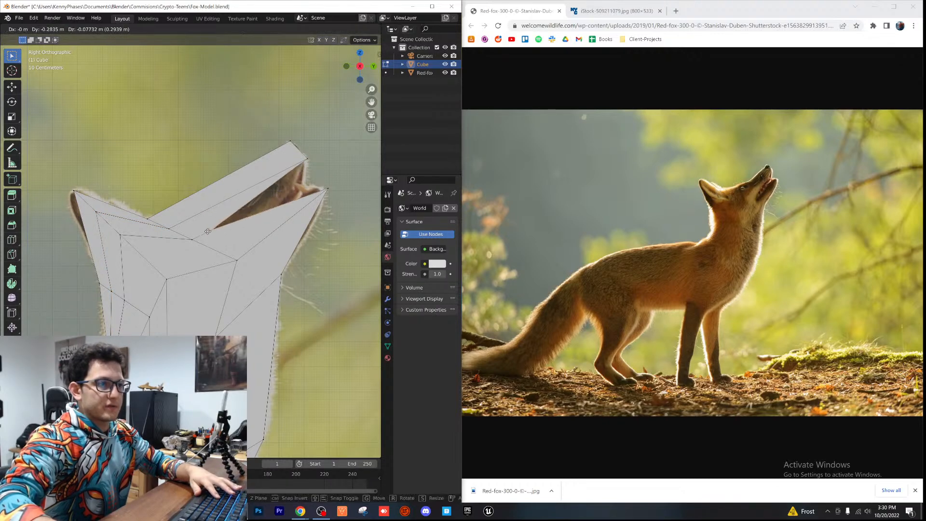
pyautogui.click(276, 206)
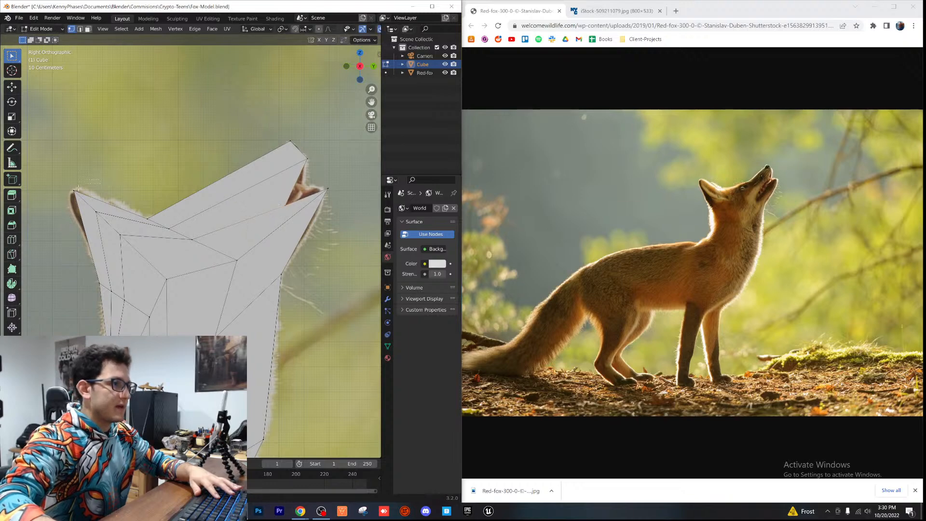
pyautogui.press('g')
pyautogui.rightClick(118, 182)
# Step: Select the vertices of the rear body section and move them down and back toward the fox's rump
pyautogui.scroll(-3, 126, 184)
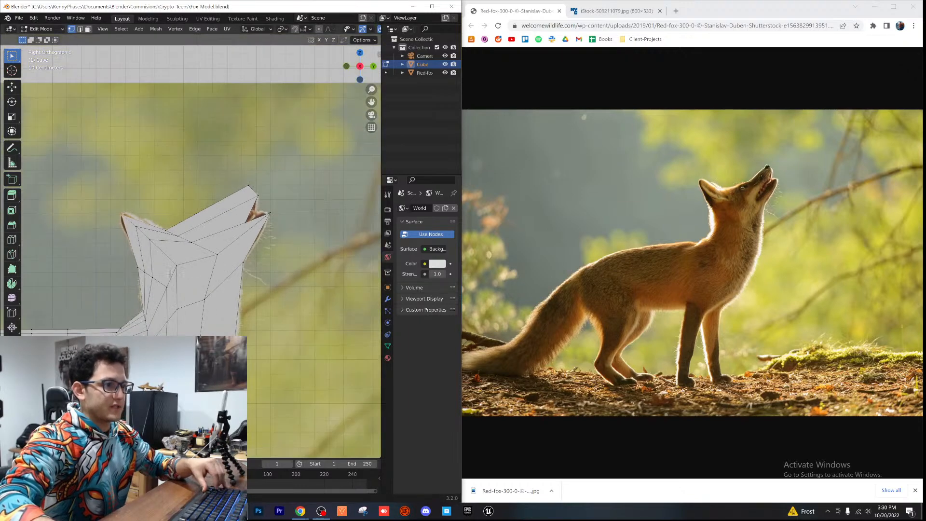
pyautogui.keyDown('shift'); pyautogui.moveTo(220, 331); pyautogui.dragTo(262, 184, button='middle'); pyautogui.keyUp('shift')
pyautogui.scroll(1, 262, 184)
pyautogui.keyDown('shift'); pyautogui.moveTo(159, 203); pyautogui.dragTo(252, 219, button='middle'); pyautogui.keyUp('shift')
pyautogui.scroll(-4, 217, 220)
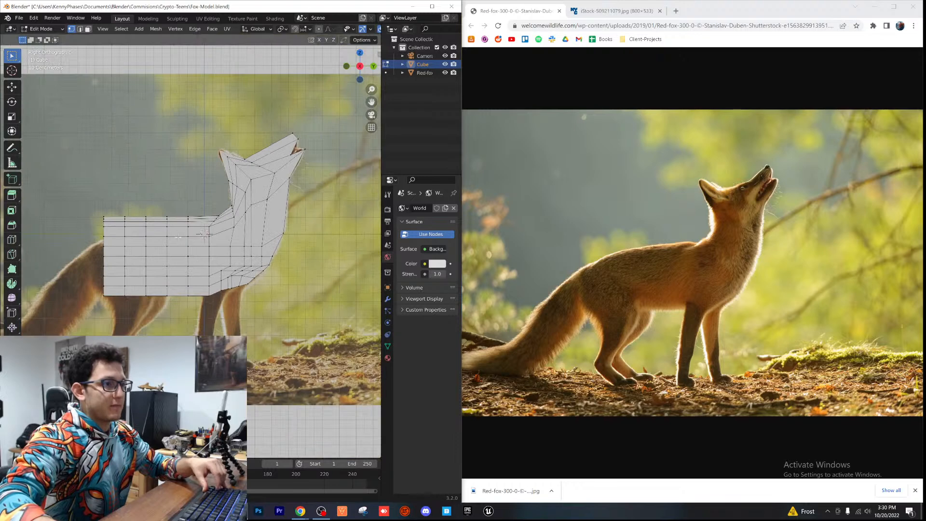
pyautogui.keyDown('shift'); pyautogui.moveTo(129, 220); pyautogui.dragTo(180, 230, button='middle'); pyautogui.keyUp('shift')
pyautogui.scroll(1, 180, 230)
pyautogui.moveTo(255, 251); pyautogui.dragTo(255, 251)
pyautogui.press('g')
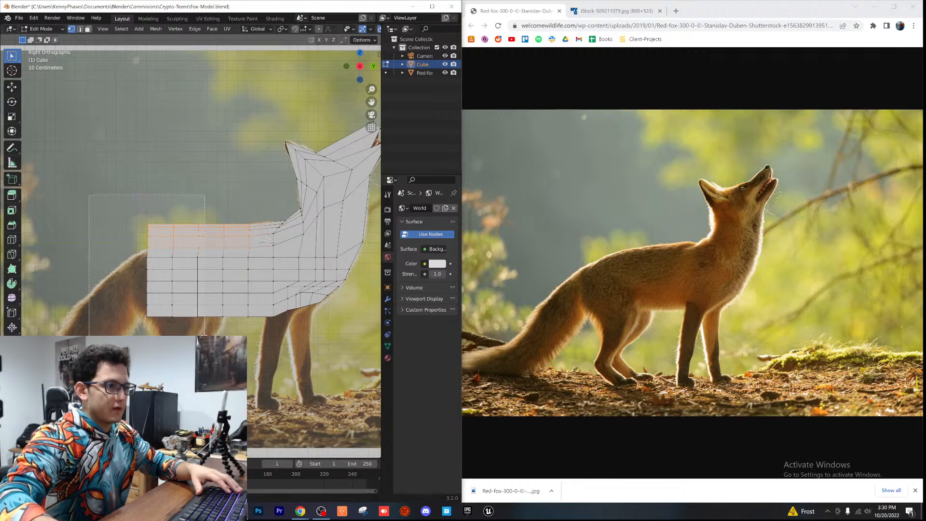
pyautogui.click(155, 255)
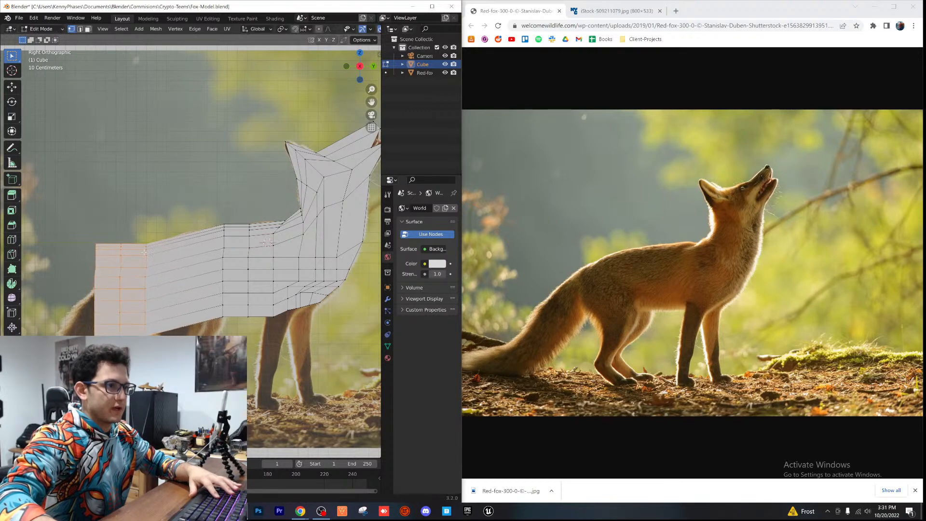
# Step: Rotate the rear body section about 16 degrees around X, scale it down and shift it onto the fox's hindquarters
pyautogui.press('r')
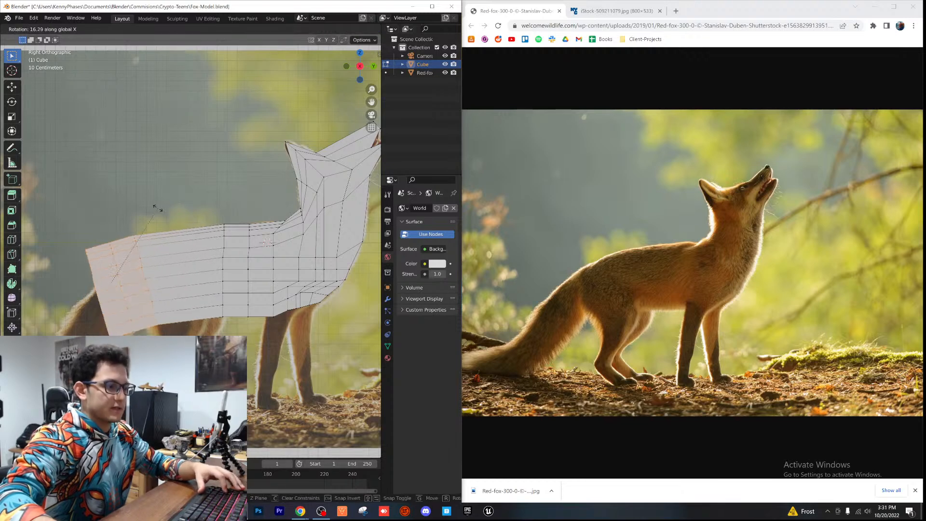
pyautogui.press('s')
pyautogui.click(177, 216)
pyautogui.press('g')
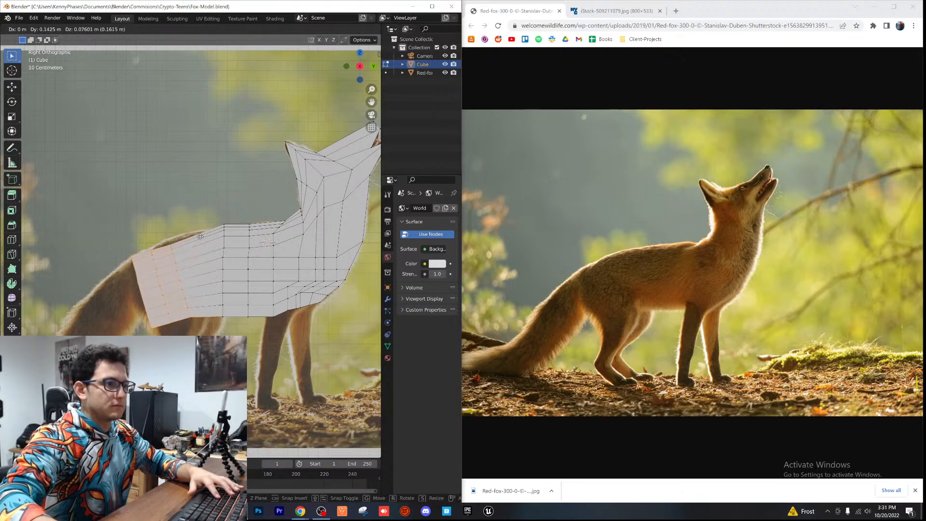
pyautogui.click(177, 219)
# Step: Move the vertices along the top of the back to smooth the slope from the shoulders to the rump
pyautogui.click(177, 249)
pyautogui.press('g')
pyautogui.click(185, 239)
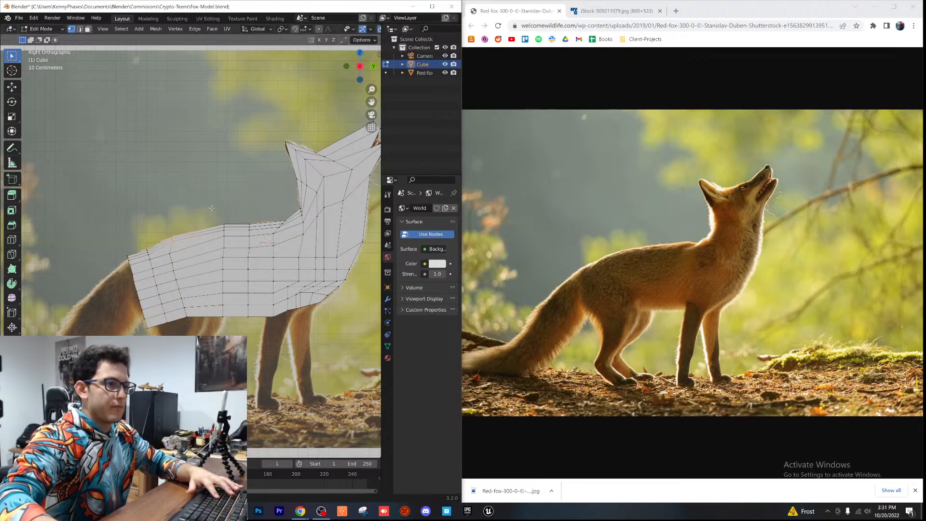
pyautogui.moveTo(236, 231); pyautogui.dragTo(236, 232)
pyautogui.press('g')
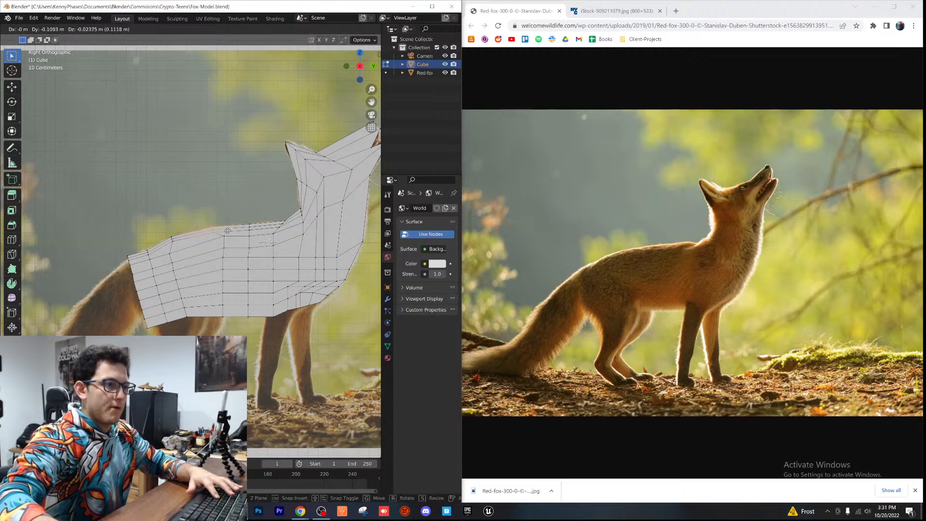
pyautogui.click(231, 232)
pyautogui.press('g')
pyautogui.click(228, 244)
# Step: Move the upper rear-edge vertices back and down onto the fox's tail base and rotate them slightly along the tail
pyautogui.scroll(1, 228, 245)
pyautogui.keyDown('shift'); pyautogui.moveTo(218, 304); pyautogui.dragTo(249, 253, button='middle'); pyautogui.keyUp('shift')
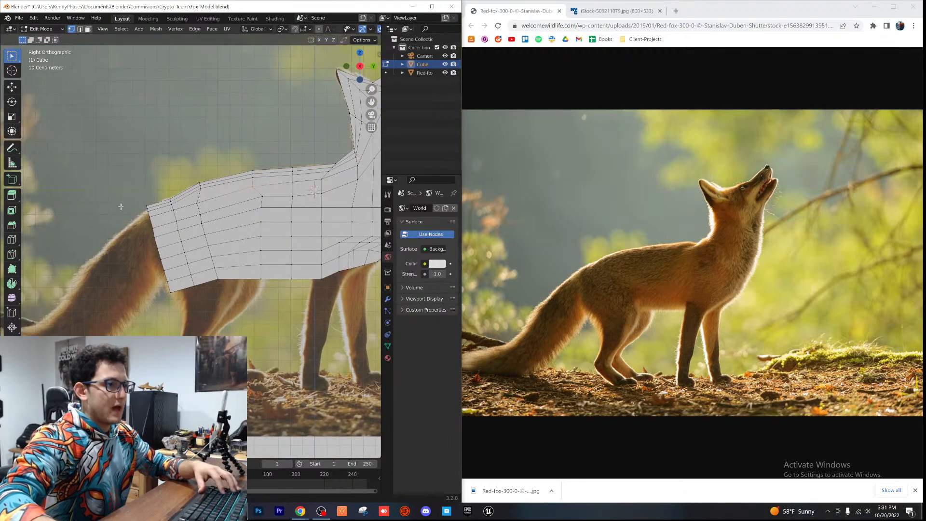
pyautogui.scroll(-1, 118, 206)
pyautogui.moveTo(127, 202); pyautogui.dragTo(164, 244)
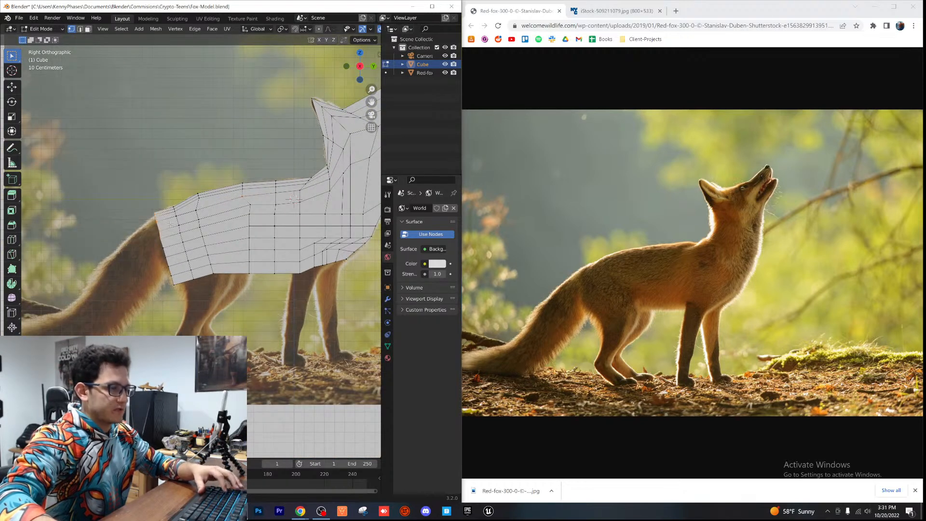
pyautogui.press('g')
pyautogui.click(147, 246)
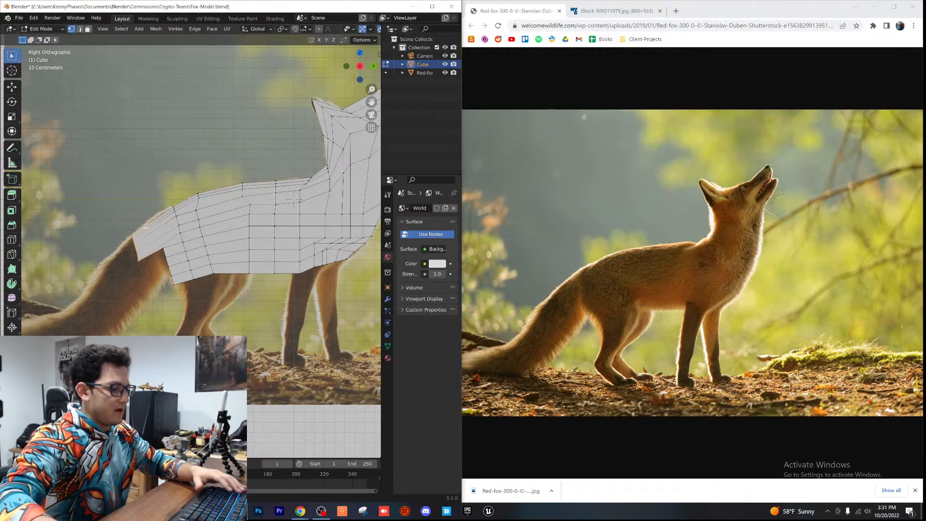
pyautogui.press('r')
pyautogui.click(152, 215)
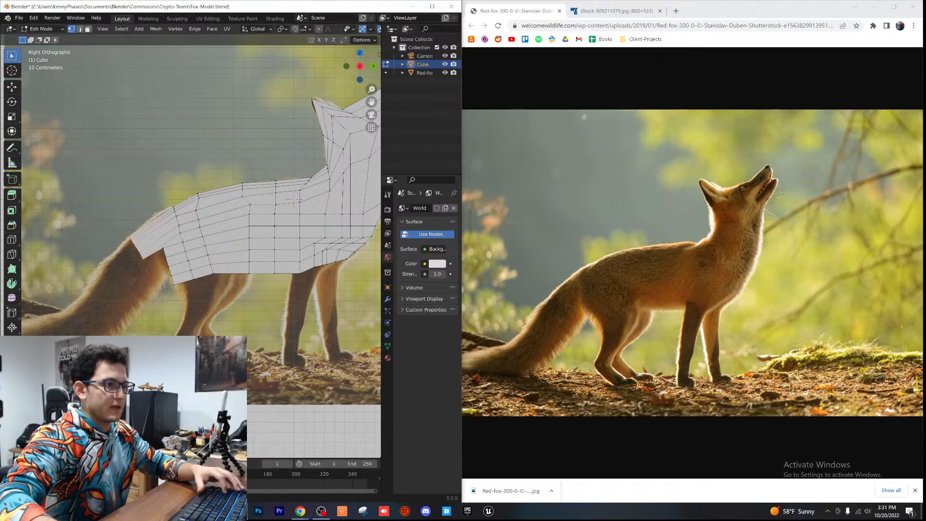
# Step: Select the next vertices down the rear edge and move them back and down toward the underside of the tail base
pyautogui.click(165, 236)
pyautogui.click(170, 236)
pyautogui.scroll(6, 175, 293)
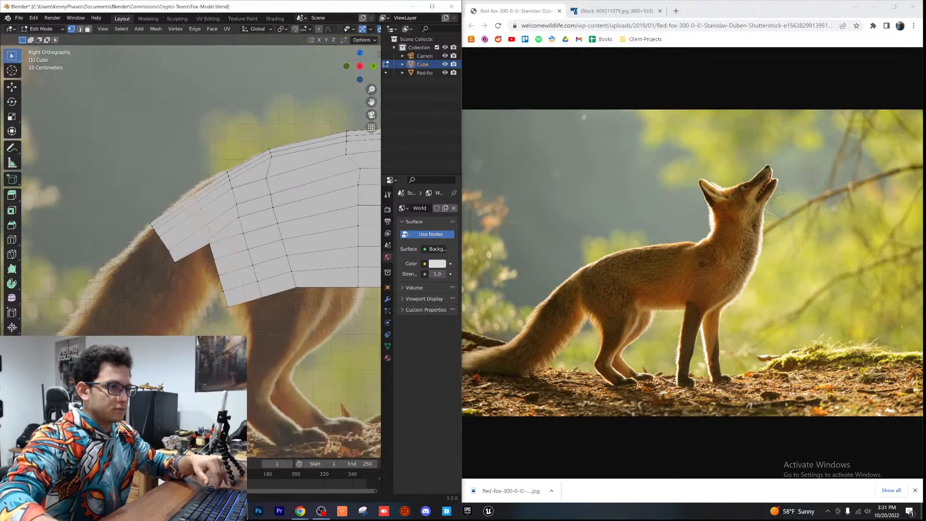
pyautogui.moveTo(219, 277); pyautogui.dragTo(248, 237)
pyautogui.press('g')
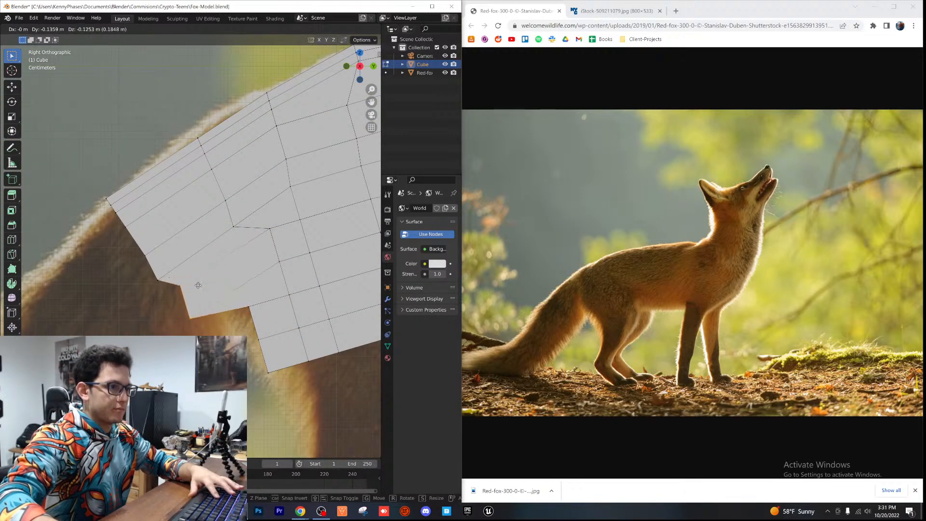
pyautogui.click(266, 347)
# Step: Move the remaining lower rear vertices to form a smooth edge from the tail base to the belly
pyautogui.click(250, 307)
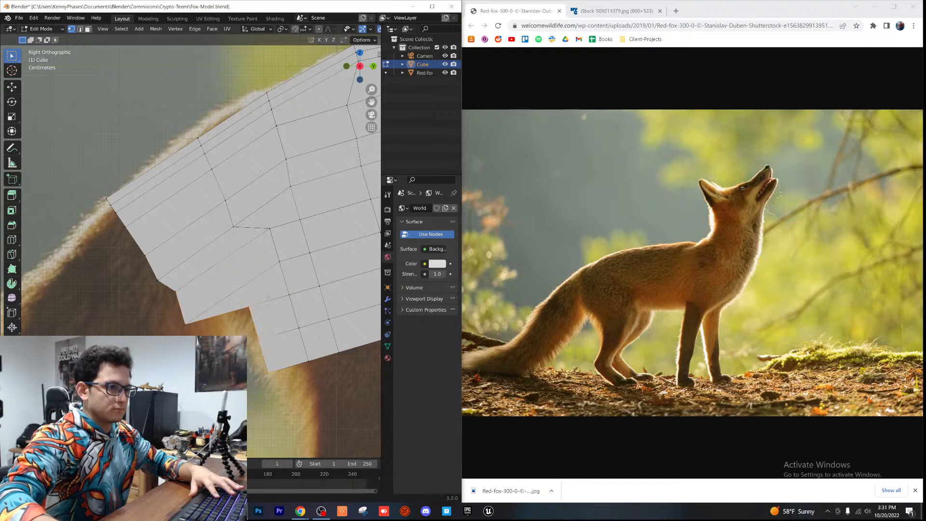
pyautogui.press('g')
pyautogui.click(220, 326)
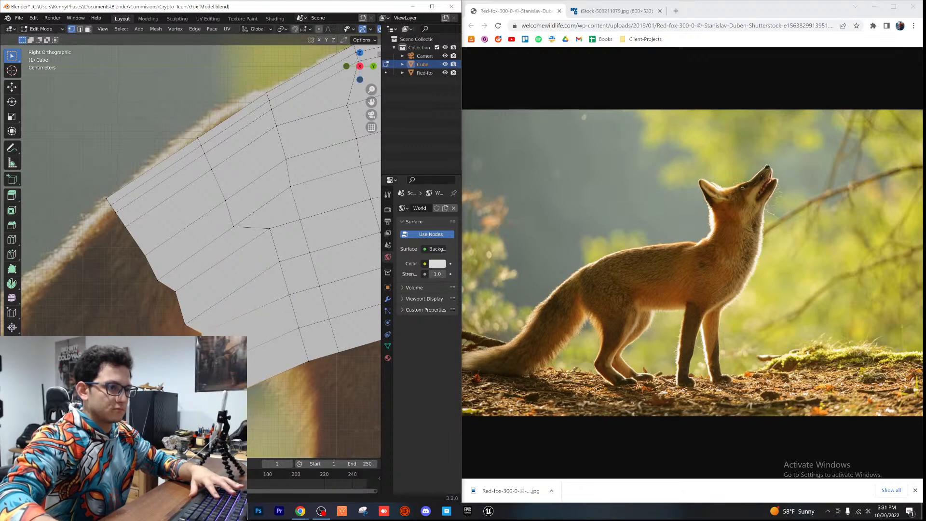
pyautogui.press('g')
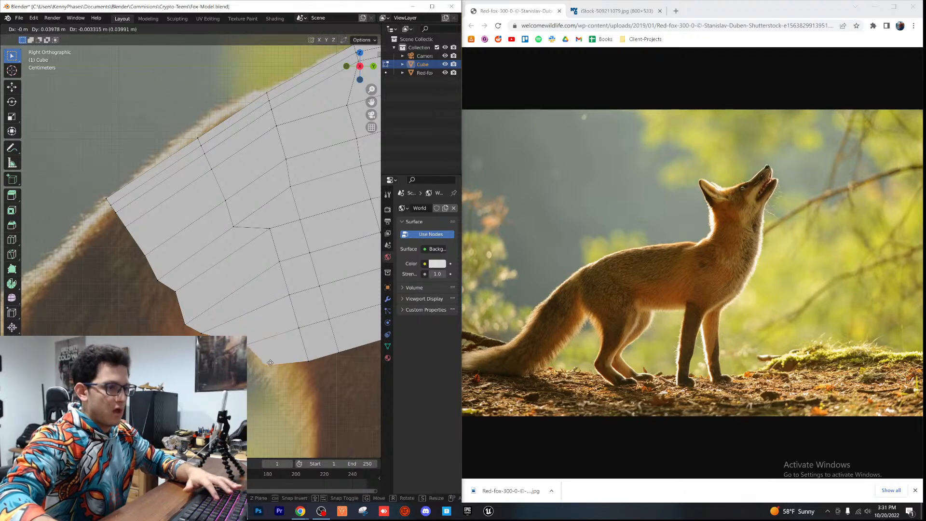
pyautogui.click(264, 363)
# Step: Return the fox mesh to Object Mode and save the file
pyautogui.scroll(-8, 286, 294)
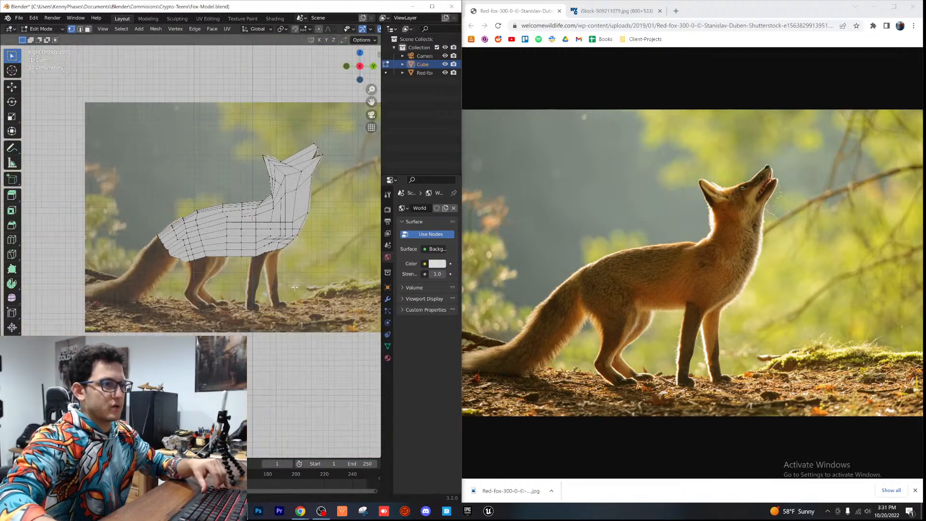
pyautogui.keyDown('shift'); pyautogui.moveTo(286, 293); pyautogui.dragTo(254, 333, button='middle'); pyautogui.keyUp('shift')
pyautogui.scroll(3, 236, 287)
pyautogui.scroll(-3, 237, 287)
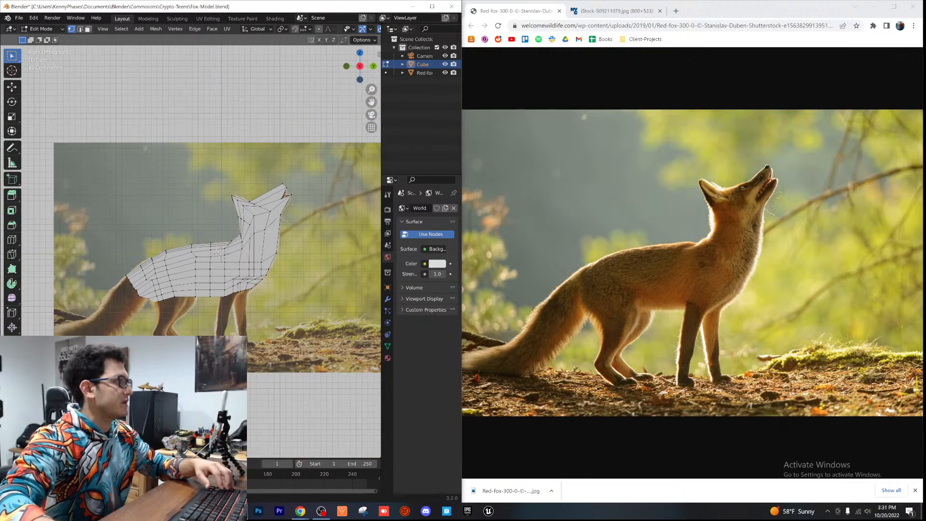
pyautogui.press('Tab')
pyautogui.hotkey('ctrl', 's')
# Step: Set the viewport to Material Preview shading and scale the fox body narrower along the X axis
pyautogui.moveTo(256, 252)
pyautogui.mouseDown(button='middle')
pyautogui.moveTo(208, 283)
pyautogui.moveTo(253, 265)
pyautogui.mouseUp(button='middle')
pyautogui.click(357, 29)
pyautogui.moveTo(241, 212); pyautogui.dragTo(224, 241, button='middle')
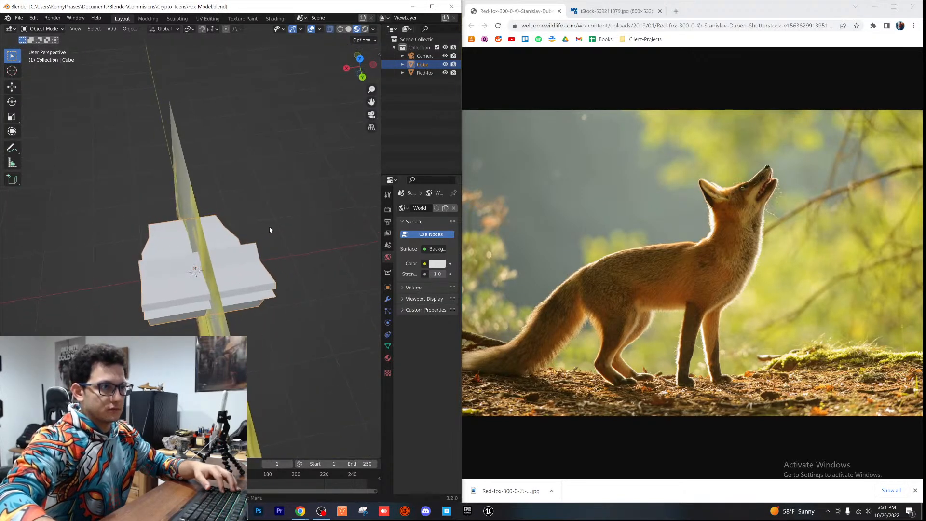
pyautogui.press('s')
pyautogui.press('x')
pyautogui.click(223, 235)
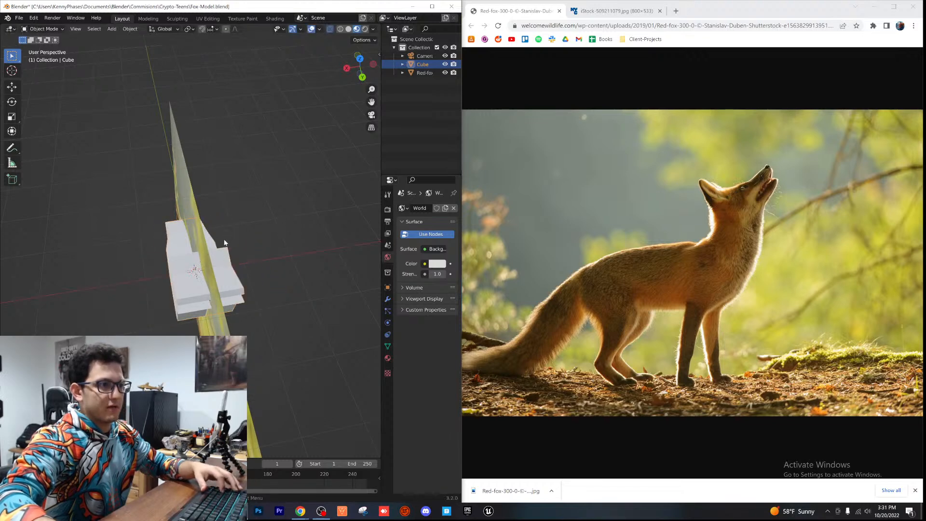
# Step: In right-side Edit Mode, select the vertices at the tail-base end and move them slightly farther down the tail
pyautogui.moveTo(223, 234); pyautogui.dragTo(252, 222, button='middle')
pyautogui.scroll(3, 292, 165)
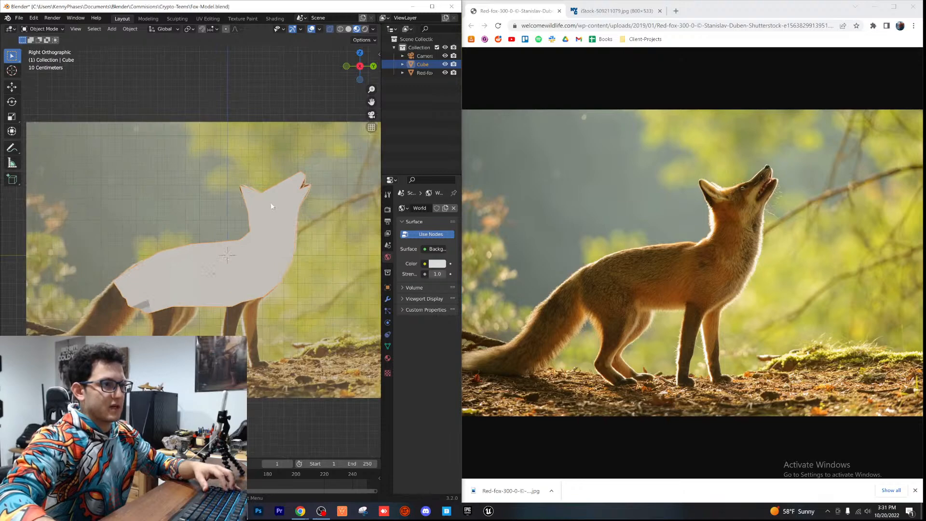
pyautogui.press('Tab')
pyautogui.scroll(5, 212, 249)
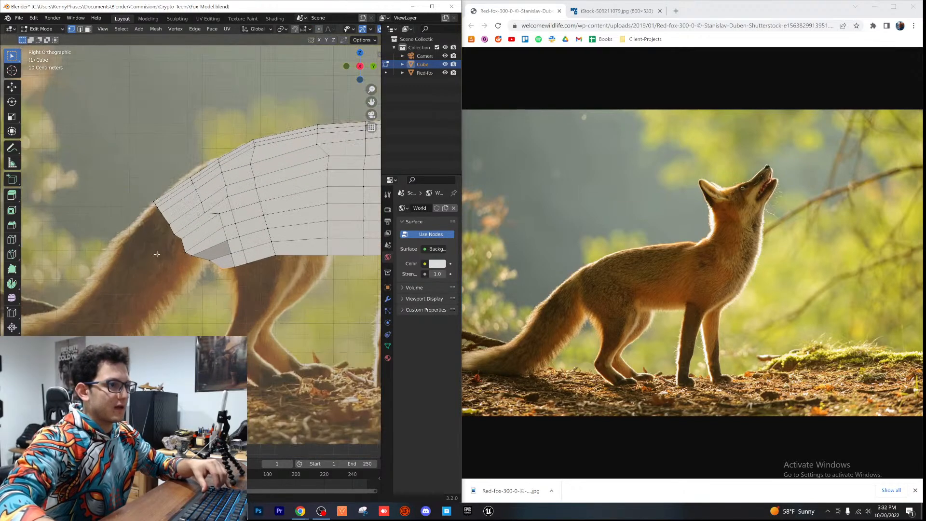
pyautogui.moveTo(164, 179); pyautogui.dragTo(229, 245)
pyautogui.press('g')
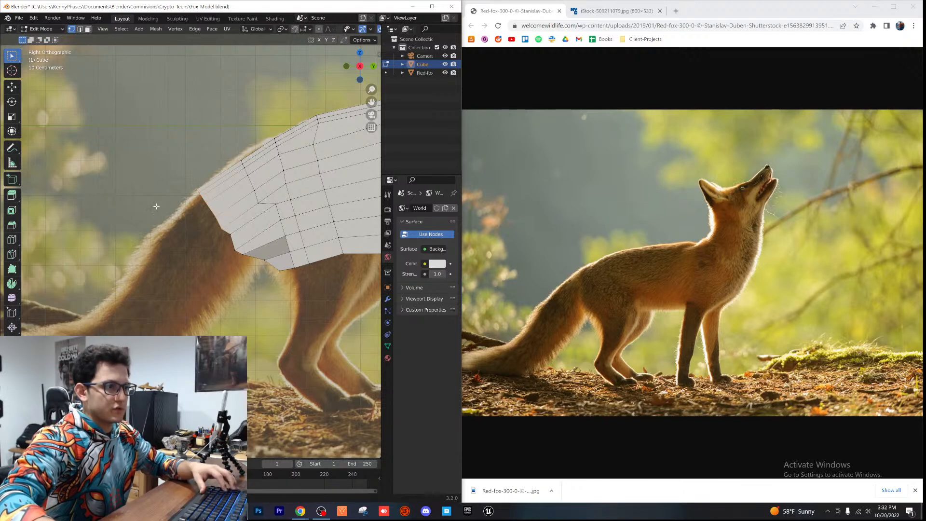
pyautogui.moveTo(163, 180); pyautogui.dragTo(230, 241)
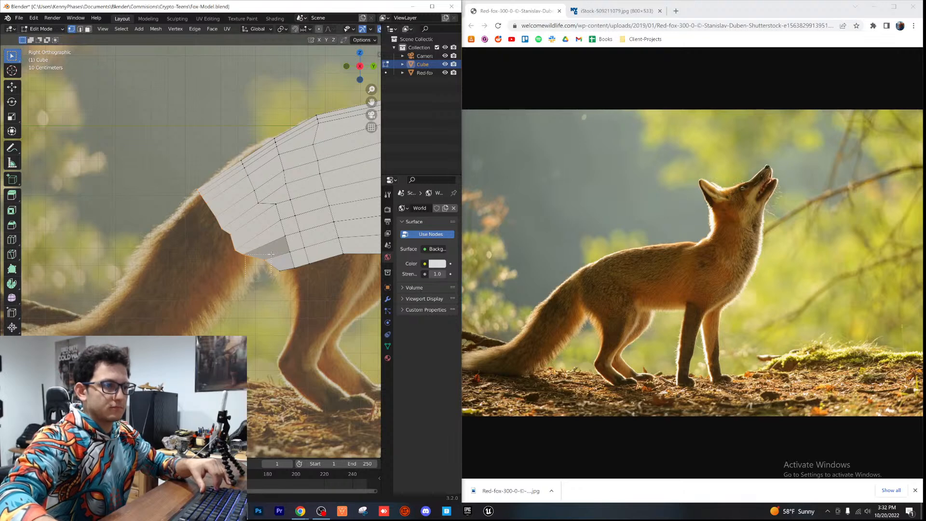
pyautogui.press('g')
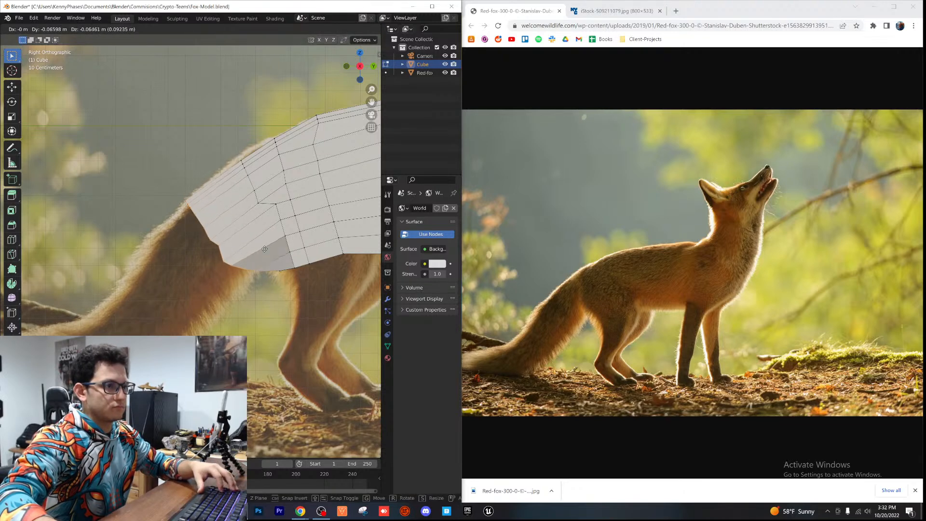
pyautogui.click(267, 246)
# Step: Extrude the tail end twice along the reference tail, first by about 0.35 m, and scale down the new end
pyautogui.press('e')
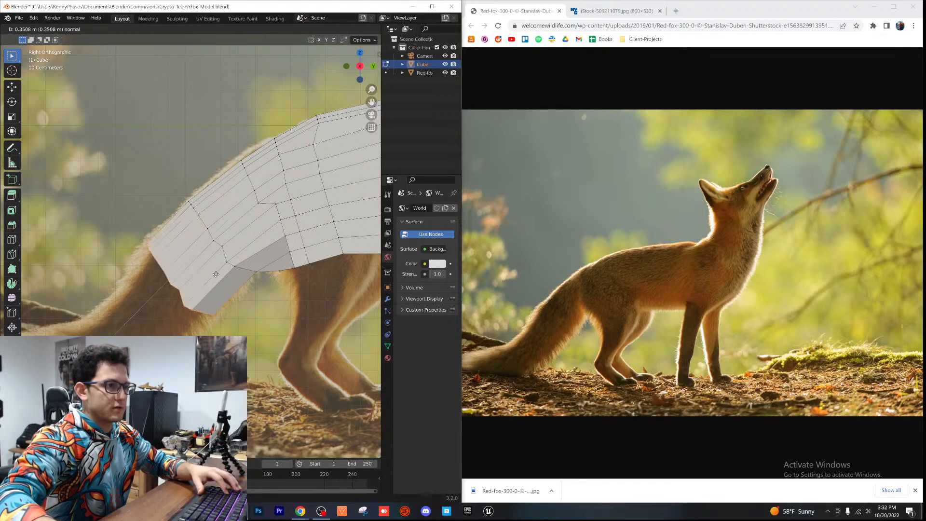
pyautogui.click(215, 274)
pyautogui.press('e')
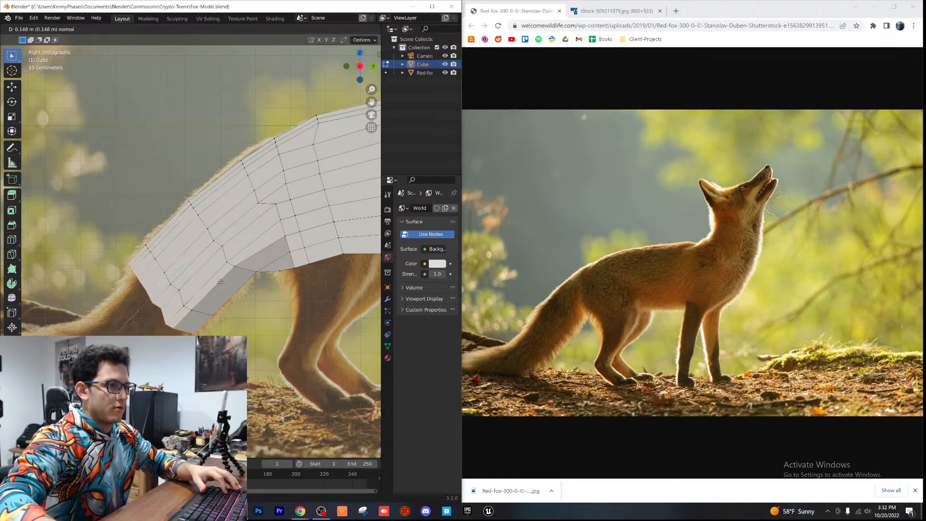
pyautogui.click(219, 322)
pyautogui.press('s')
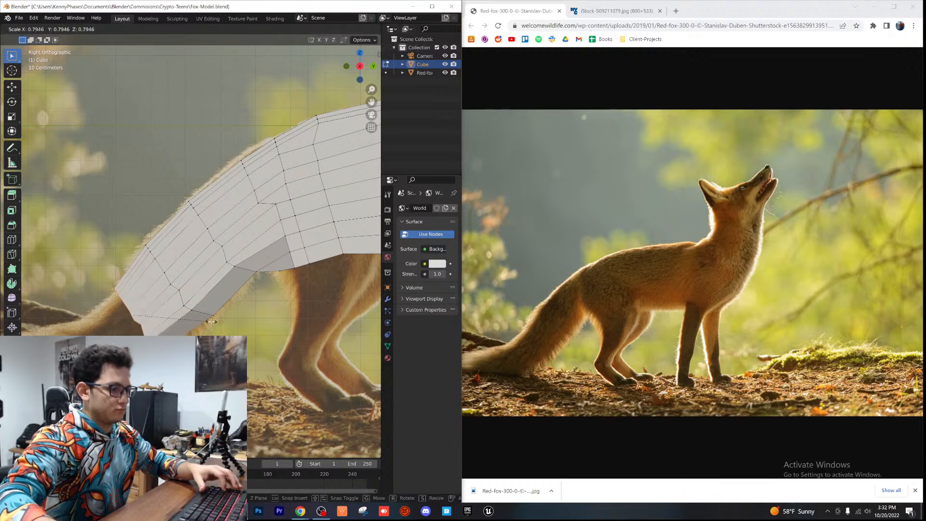
pyautogui.click(212, 313)
# Step: Extrude another short tail segment and shift its end onto the bend of the reference tail
pyautogui.scroll(4, 212, 312)
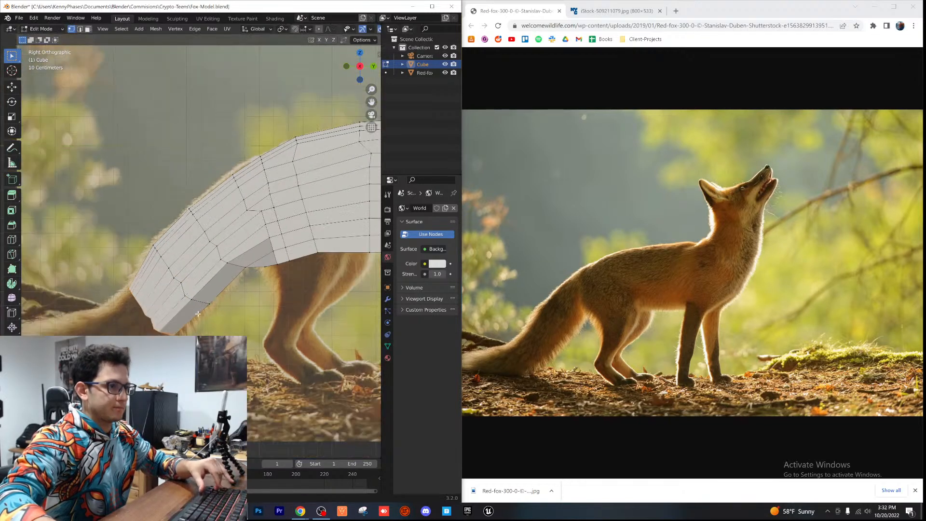
pyautogui.press('e')
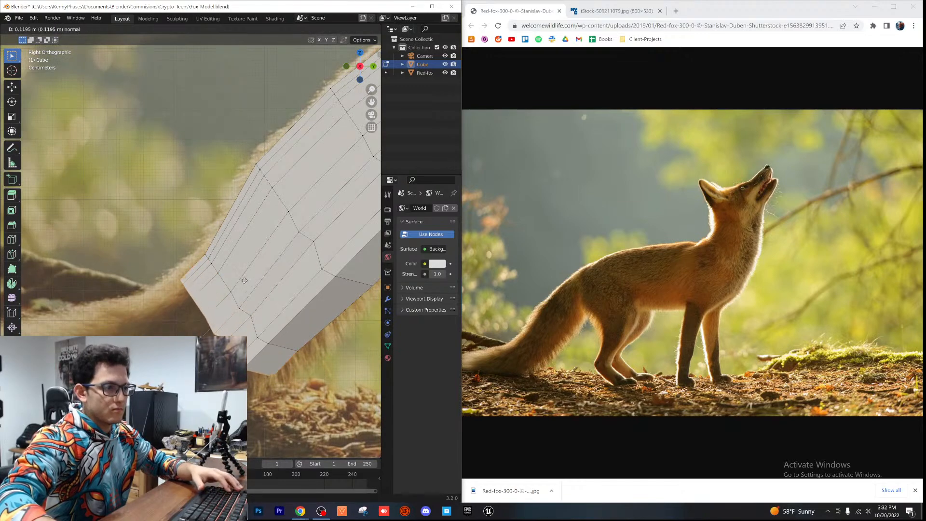
pyautogui.click(236, 293)
pyautogui.press('g')
pyautogui.click(228, 292)
pyautogui.moveTo(227, 291)
pyautogui.mouseDown(button='middle')
pyautogui.moveTo(205, 289)
pyautogui.moveTo(226, 294)
pyautogui.mouseUp(button='middle')
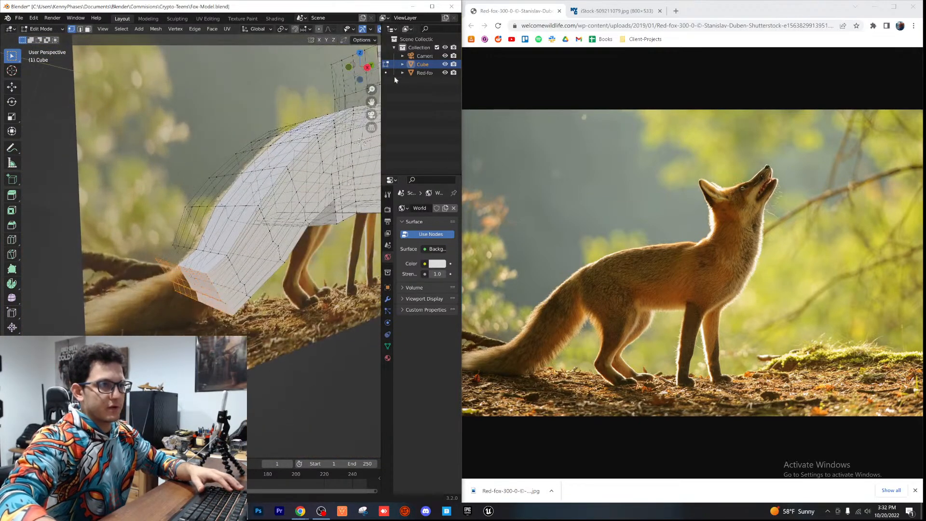
pyautogui.click(368, 68)
# Step: Extrude a further tail segment, move its end back and rotate it toward the horizontal part of the tail
pyautogui.scroll(3, 230, 244)
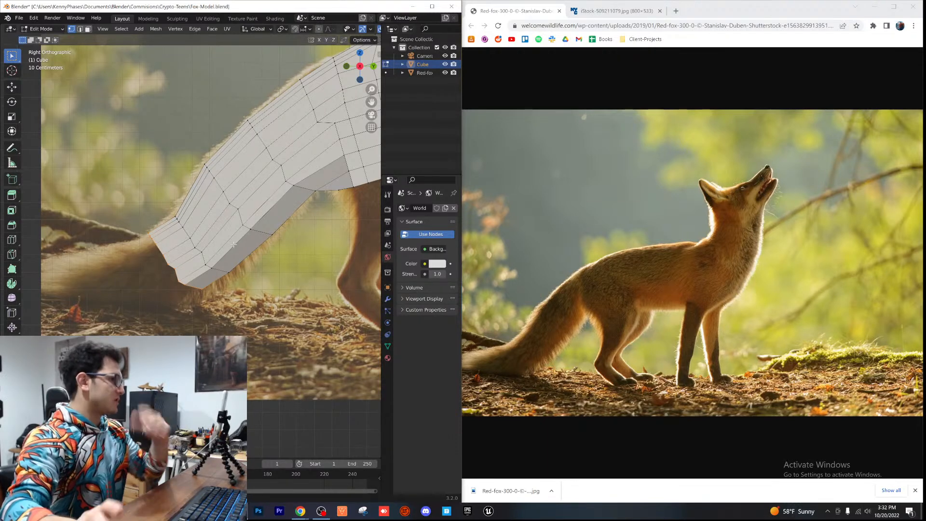
pyautogui.scroll(2, 165, 244)
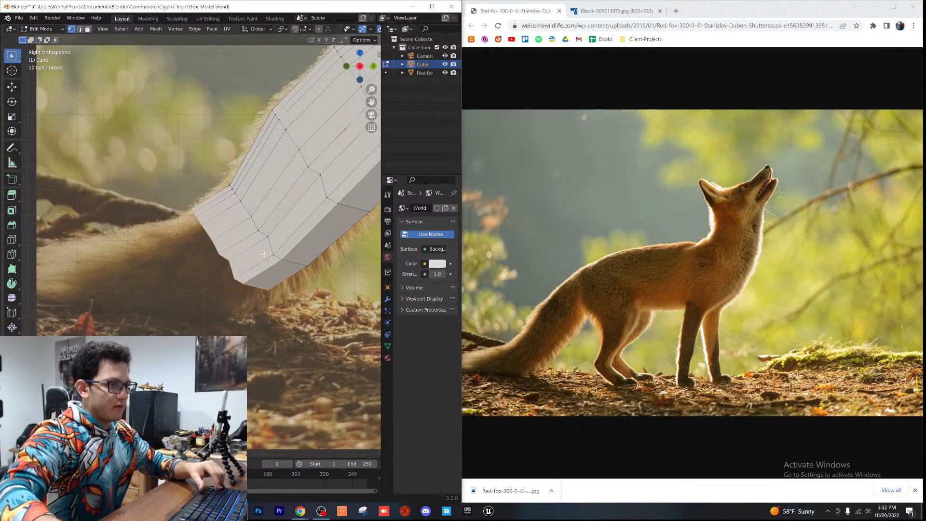
pyautogui.press('e')
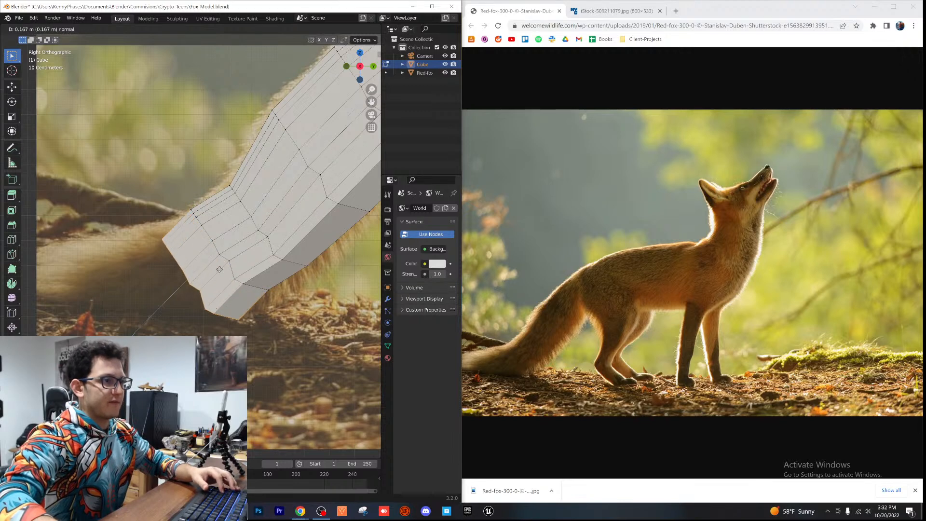
pyautogui.click(212, 275)
pyautogui.press('g')
pyautogui.click(203, 263)
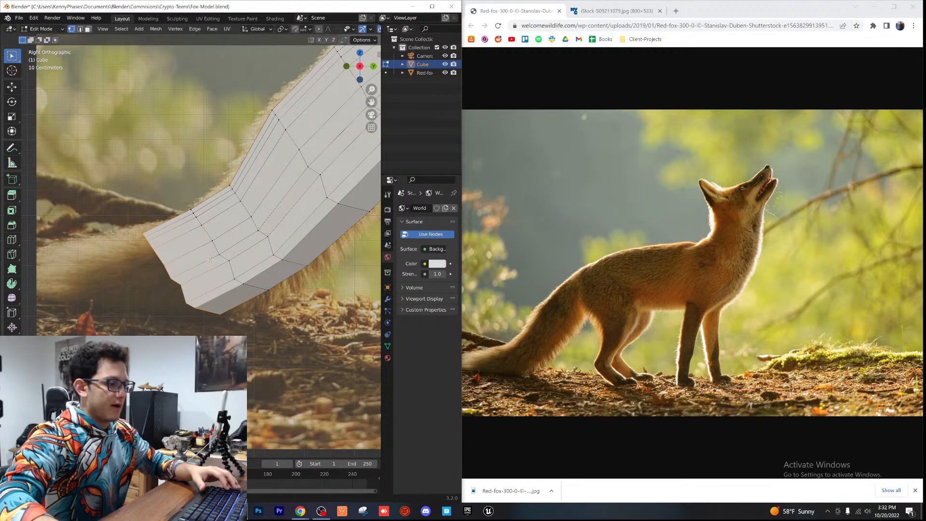
pyautogui.press('r')
pyautogui.click(260, 220)
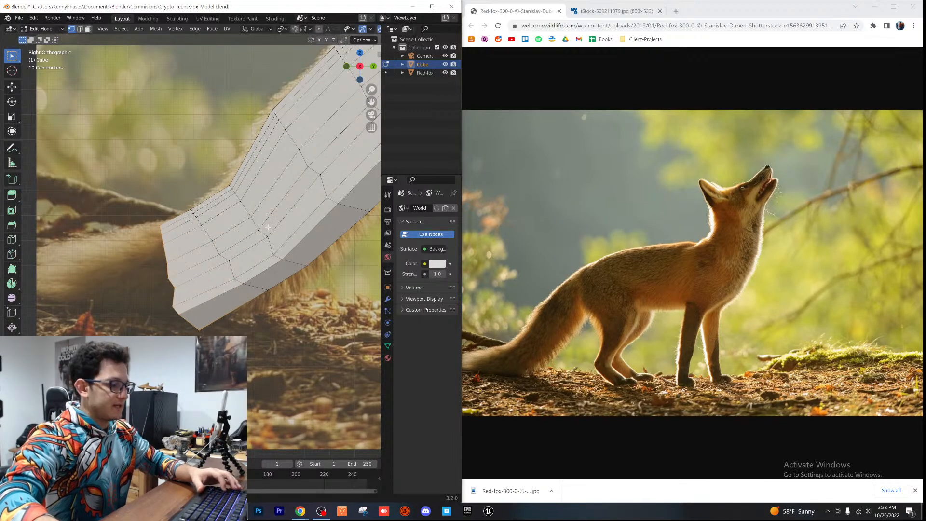
# Step: Reposition the rotated tail end over the reference and scale it down to match the tail's thickness
pyautogui.press('g')
pyautogui.click(268, 216)
pyautogui.press('s')
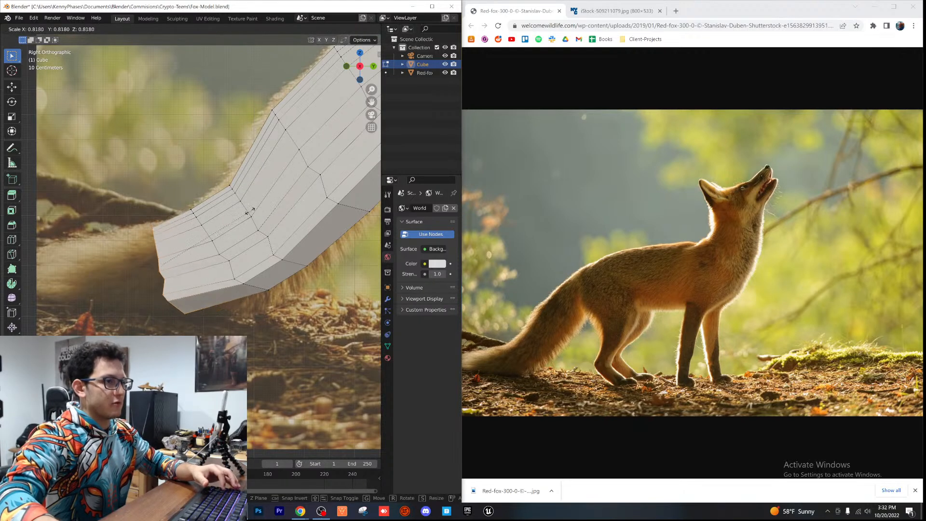
pyautogui.click(264, 206)
pyautogui.scroll(-2, 231, 232)
pyautogui.keyDown('shift'); pyautogui.moveTo(202, 255); pyautogui.dragTo(252, 240, button='middle'); pyautogui.keyUp('shift')
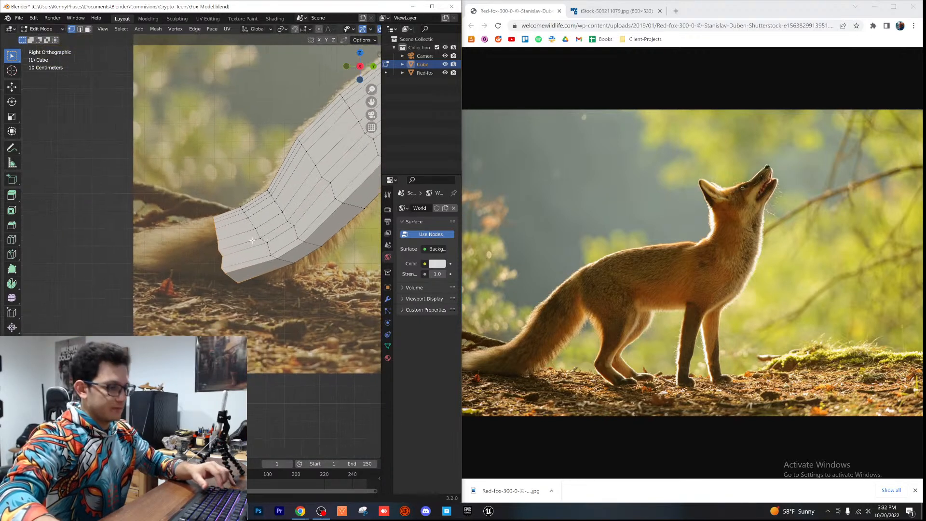
# Step: Extrude the last tail segment to the edge of the reference image, then scale down and align its tip
pyautogui.press('e')
pyautogui.click(174, 270)
pyautogui.press('s')
pyautogui.click(201, 236)
pyautogui.press('g')
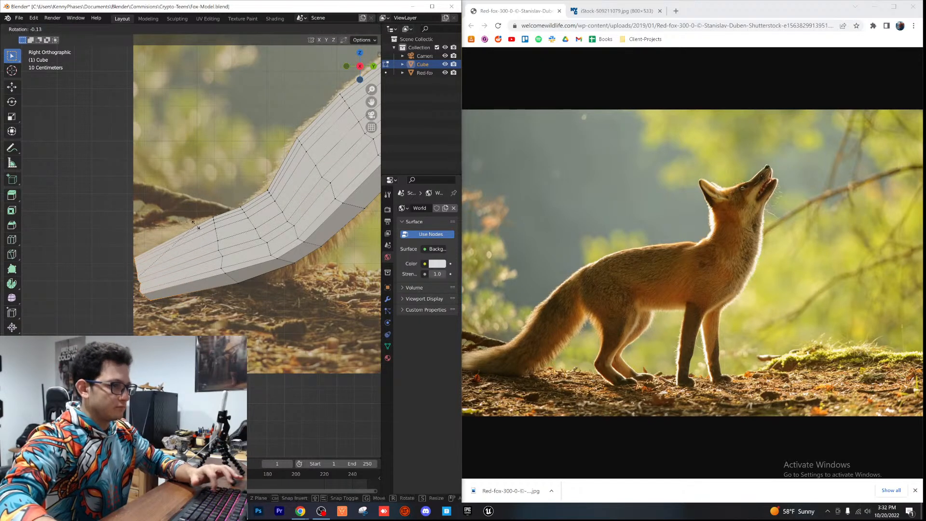
pyautogui.click(219, 218)
pyautogui.scroll(-4, 188, 199)
pyautogui.scroll(-3, 188, 199)
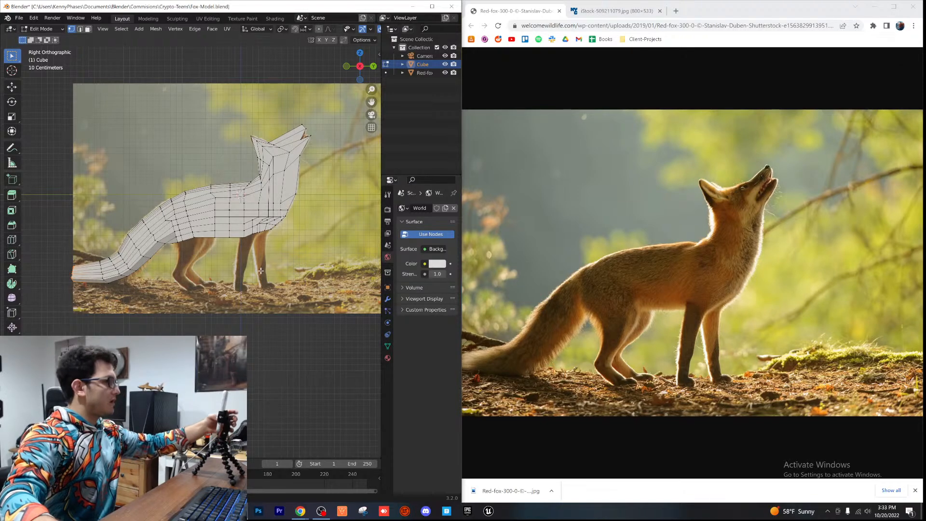
# Step: Return to Object Mode and select the red fox reference image in an angled perspective view
pyautogui.scroll(3, 306, 174)
pyautogui.press('Tab')
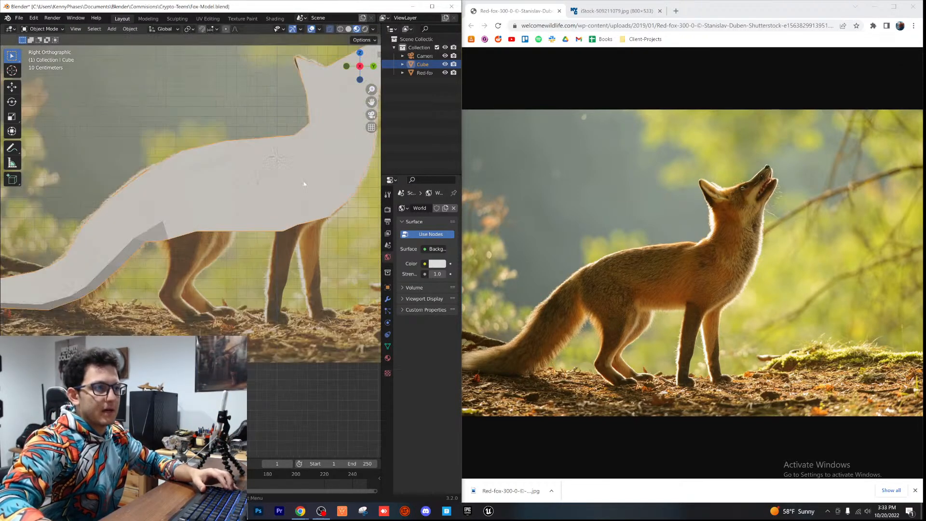
pyautogui.scroll(-2, 299, 193)
pyautogui.moveTo(293, 198); pyautogui.dragTo(226, 213, button='middle')
pyautogui.click(226, 212)
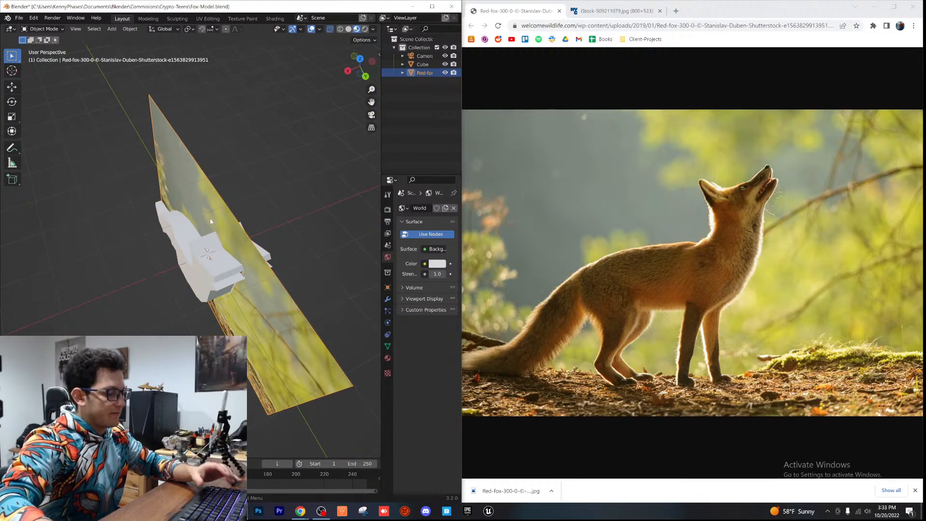
# Step: Move the reference image along the X axis so it stands behind the fox body, and save the file
pyautogui.press('g')
pyautogui.press('x')
pyautogui.click(252, 212)
pyautogui.moveTo(251, 213); pyautogui.dragTo(306, 182, button='middle')
pyautogui.press('KP_3')
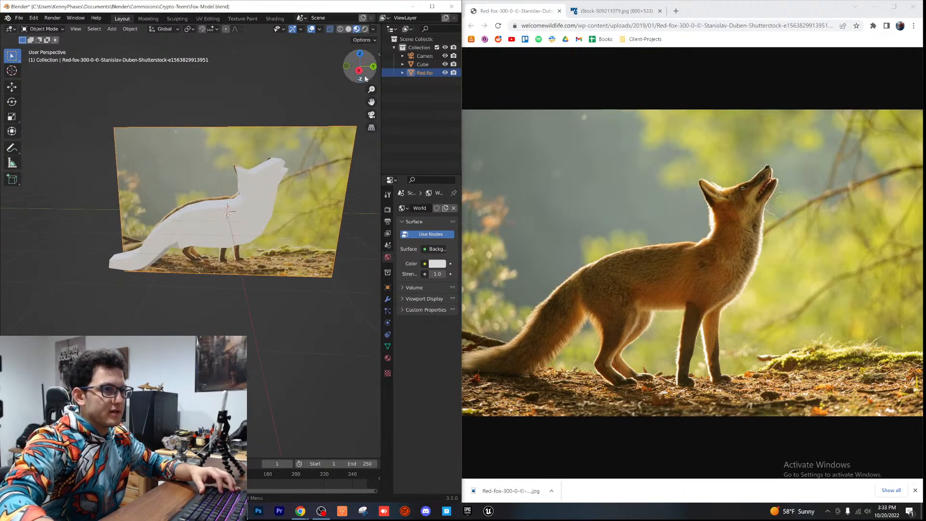
pyautogui.scroll(5, 238, 244)
pyautogui.hotkey('ctrl', 's')
# Step: Select the fox body in the right orthographic view and enter Edit Mode to work above the hind leg
pyautogui.scroll(-1, 255, 211)
pyautogui.keyDown('shift'); pyautogui.moveTo(255, 211); pyautogui.dragTo(182, 201, button='middle'); pyautogui.keyUp('shift')
pyautogui.moveTo(248, 206); pyautogui.dragTo(150, 239, button='middle')
pyautogui.scroll(-5, 203, 154)
pyautogui.moveTo(194, 205); pyautogui.dragTo(273, 232, button='middle')
pyautogui.click(353, 63)
pyautogui.scroll(3, 188, 235)
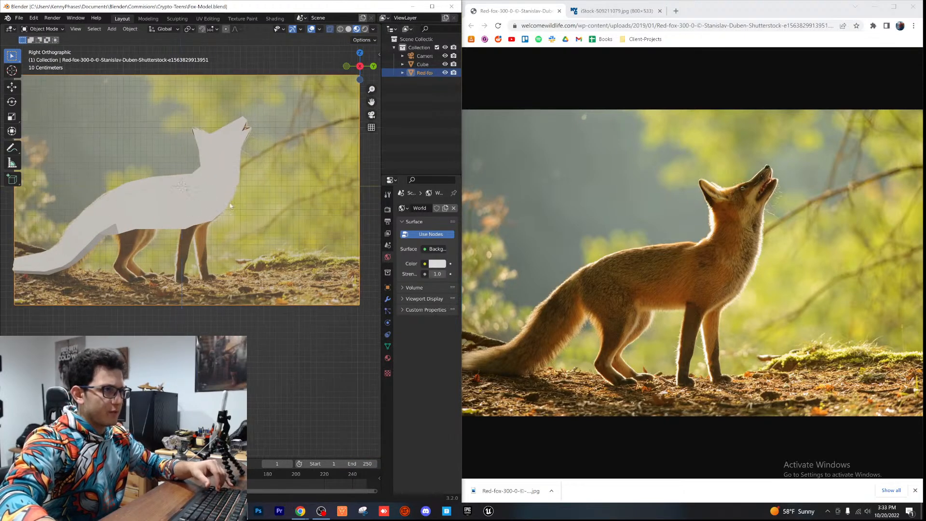
pyautogui.keyDown('shift'); pyautogui.moveTo(207, 202); pyautogui.dragTo(269, 219, button='middle'); pyautogui.keyUp('shift')
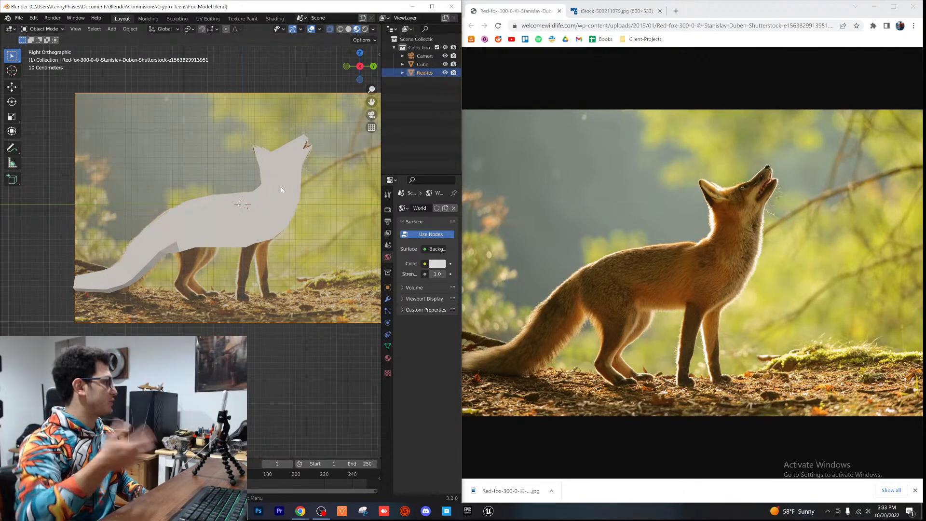
pyautogui.scroll(3, 289, 223)
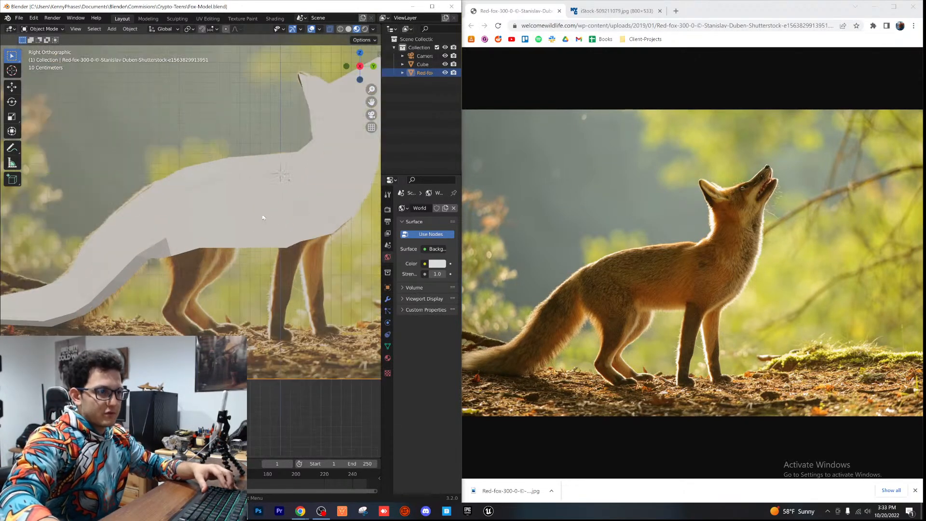
pyautogui.press('Tab')
pyautogui.press('Tab')
pyautogui.click(292, 203)
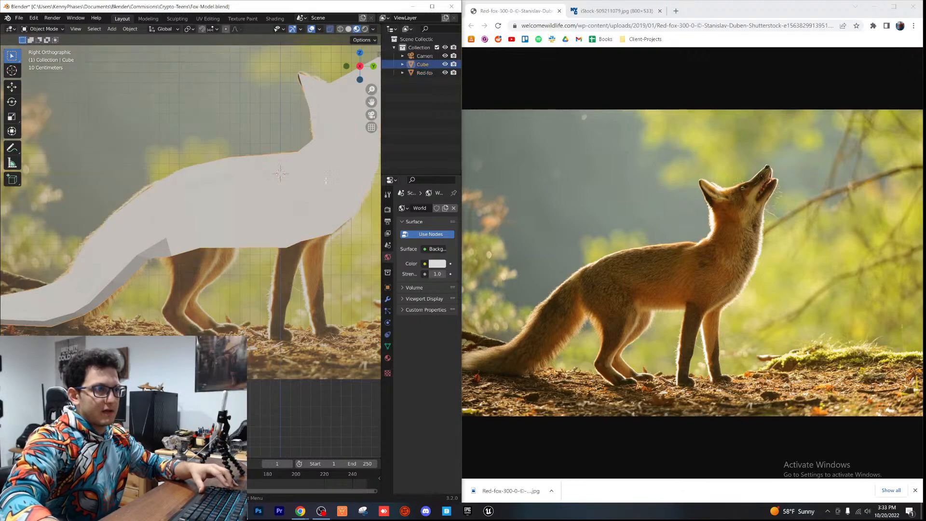
pyautogui.press('Tab')
pyautogui.scroll(-2, 177, 192)
pyautogui.keyDown('shift'); pyautogui.moveTo(178, 192); pyautogui.dragTo(230, 183, button='middle'); pyautogui.keyUp('shift')
pyautogui.scroll(2, 232, 245)
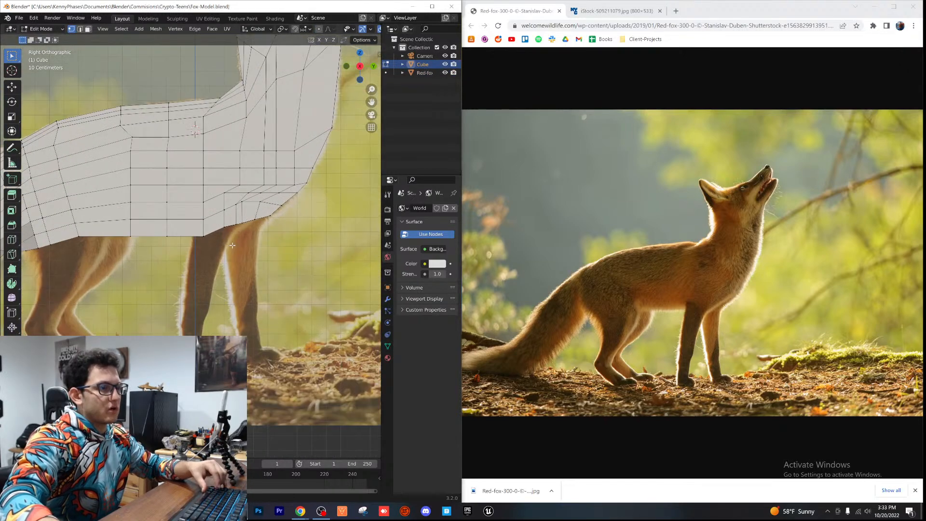
pyautogui.keyDown('shift'); pyautogui.moveTo(116, 293); pyautogui.dragTo(157, 267, button='middle'); pyautogui.keyUp('shift')
pyautogui.press('KP_3')
pyautogui.scroll(-2, 203, 241)
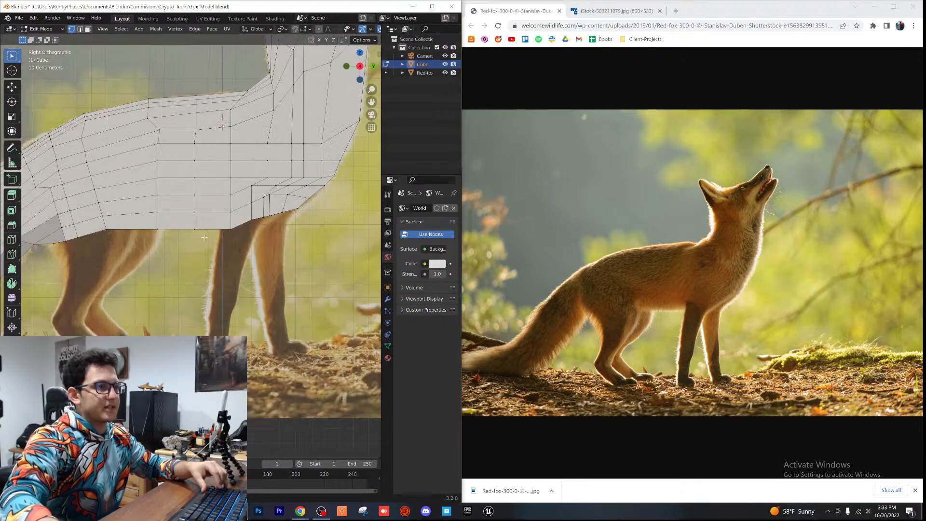
pyautogui.keyDown('shift'); pyautogui.moveTo(148, 225); pyautogui.dragTo(195, 231, button='middle'); pyautogui.keyUp('shift')
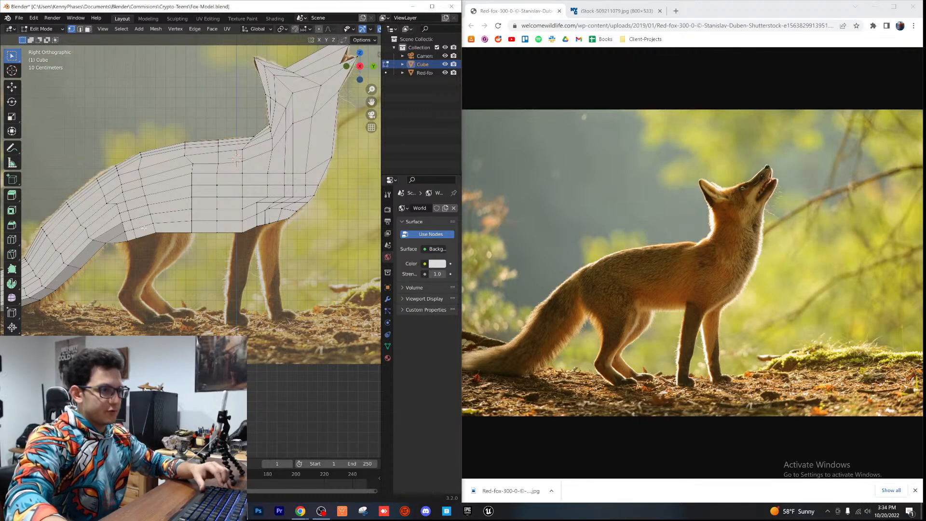
pyautogui.scroll(2, 160, 236)
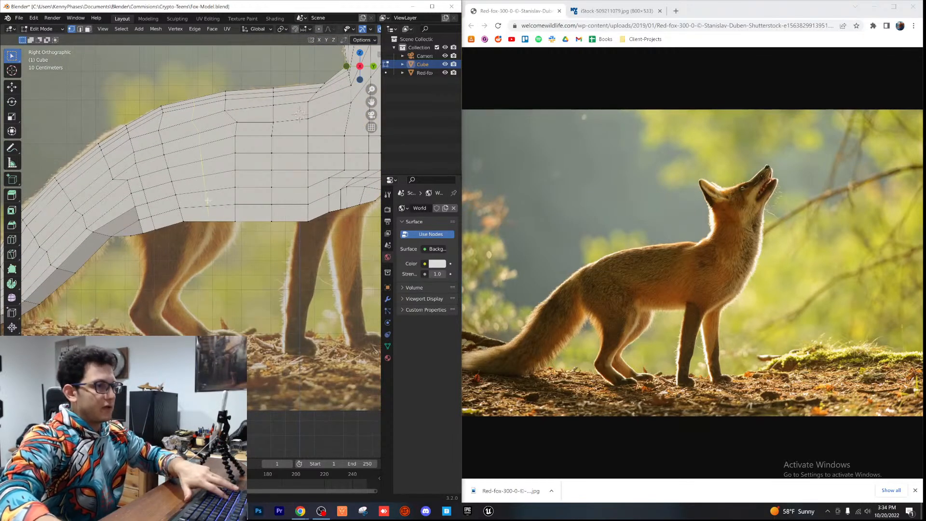
# Step: Add vertical loop cuts through the rear of the body above the hind leg, sliding one toward the tail
pyautogui.click(207, 206)
pyautogui.click(206, 184)
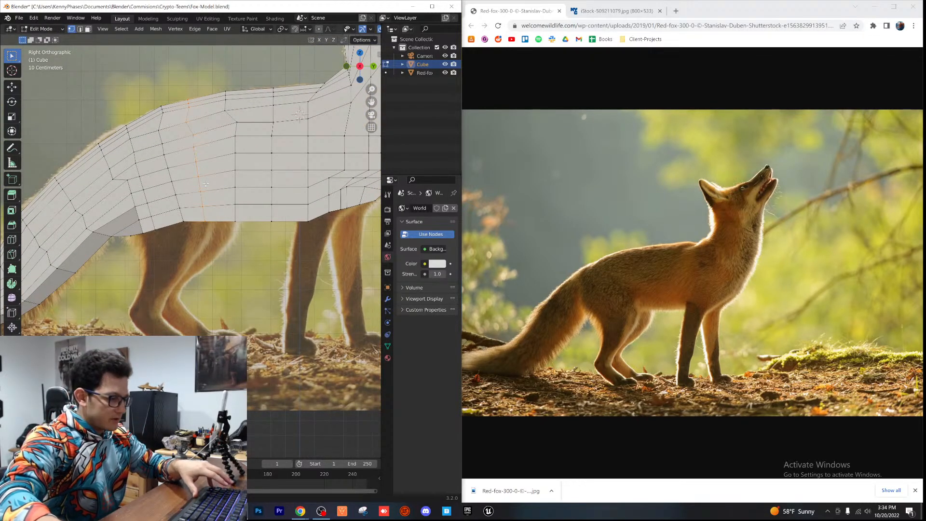
pyautogui.press('g')
pyautogui.press('g')
pyautogui.click(180, 173)
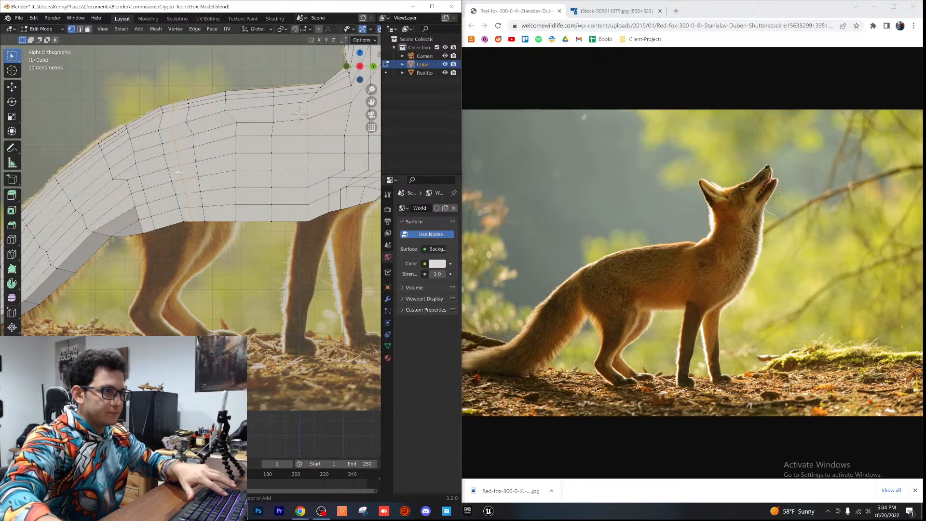
pyautogui.scroll(2, 228, 160)
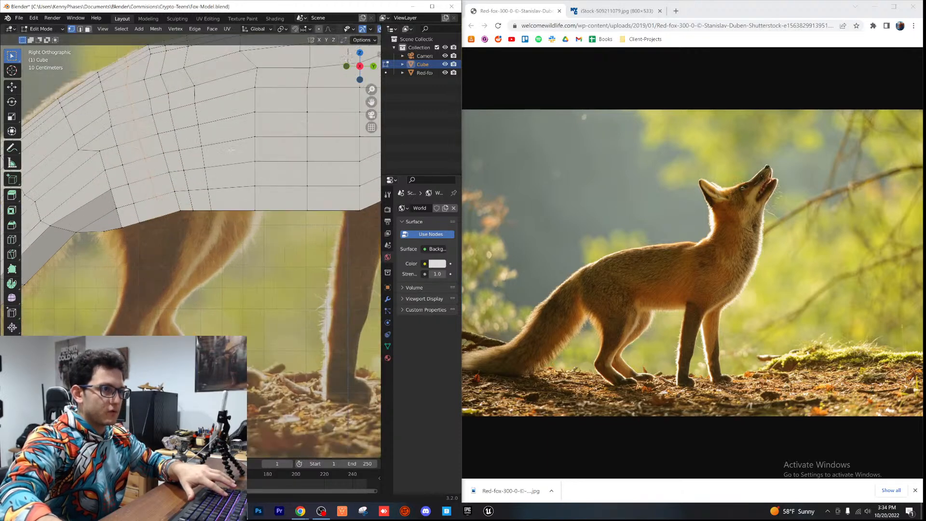
pyautogui.click(227, 133)
pyautogui.click(213, 134)
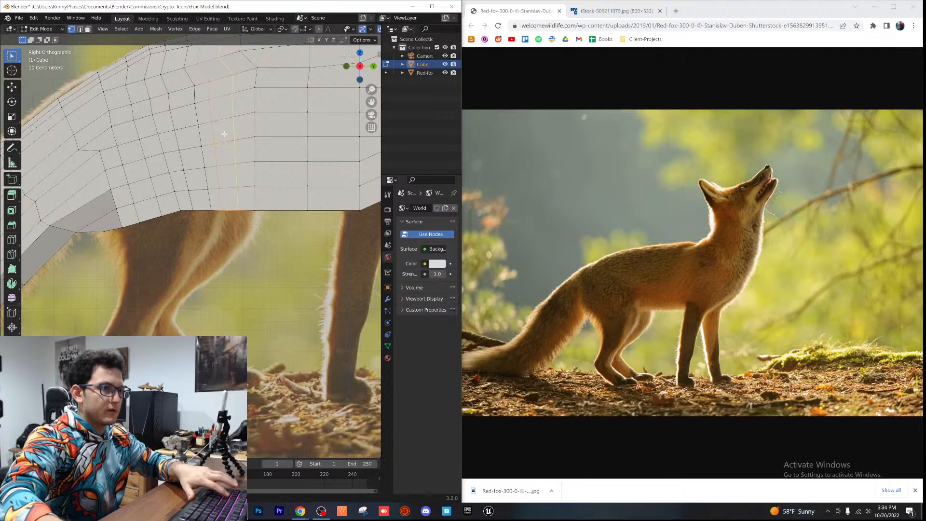
# Step: Try to extrude the body's underside about 0.2 m down over the hind leg and taper the end by scaling
pyautogui.scroll(2, 189, 252)
pyautogui.keyDown('shift'); pyautogui.moveTo(189, 252); pyautogui.dragTo(250, 225, button='middle'); pyautogui.keyUp('shift')
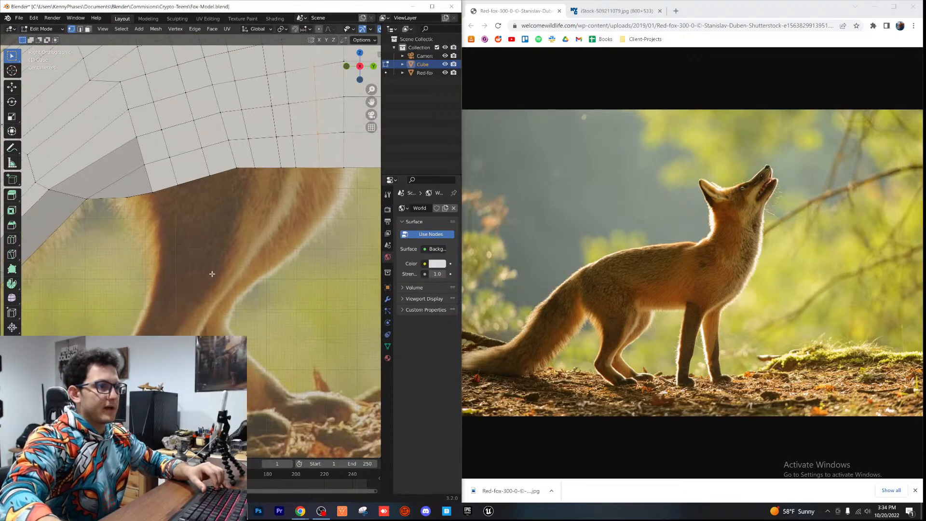
pyautogui.moveTo(140, 219); pyautogui.dragTo(306, 162)
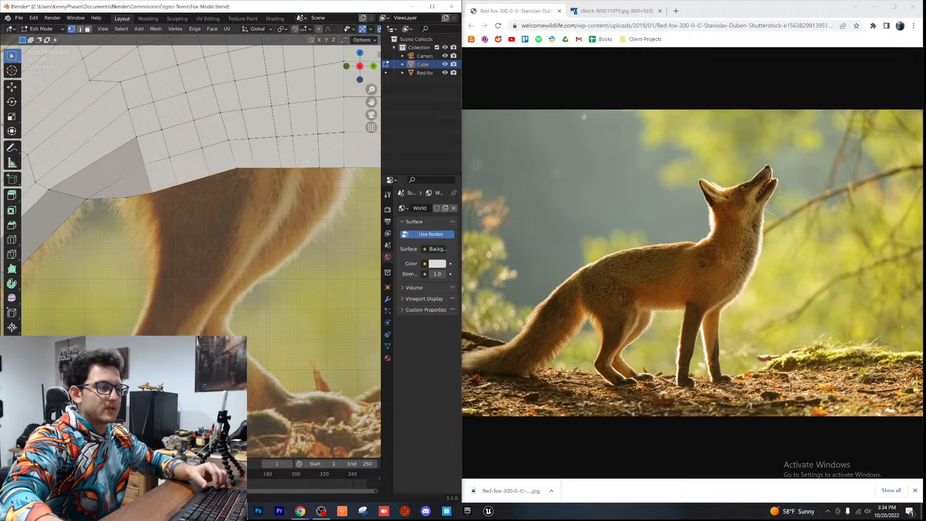
pyautogui.press('e')
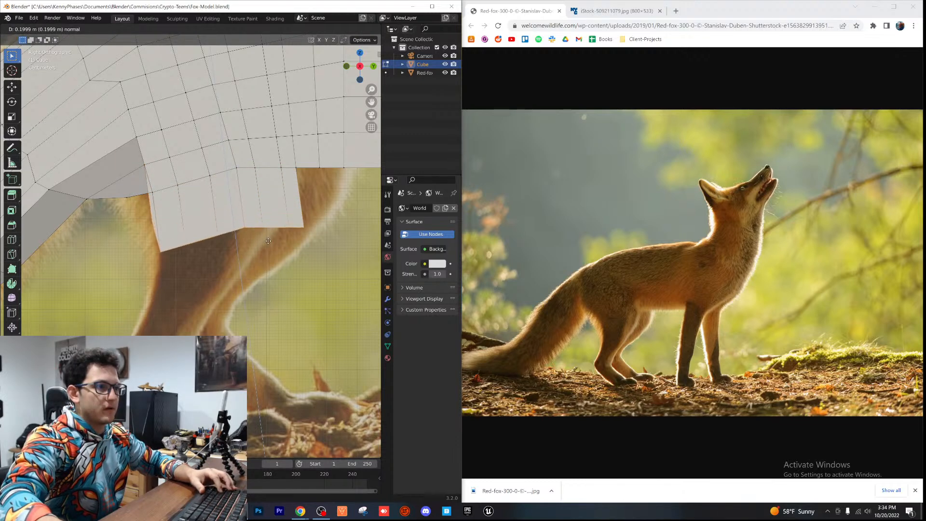
pyautogui.click(269, 241)
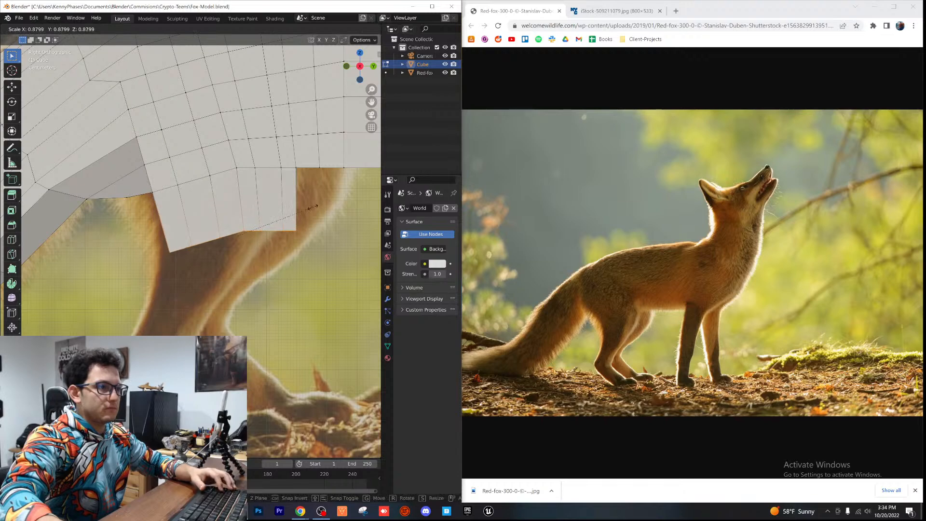
pyautogui.press('s')
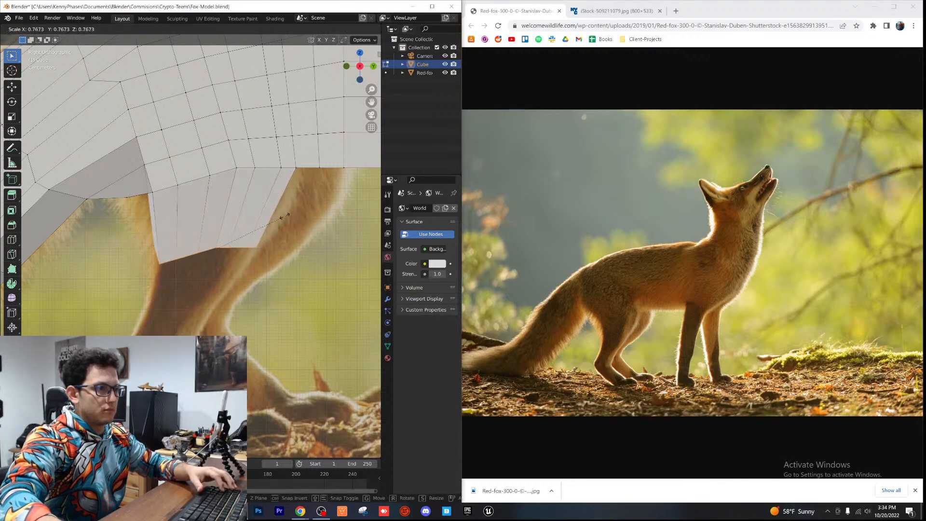
pyautogui.click(267, 218)
pyautogui.moveTo(267, 218); pyautogui.dragTo(207, 195, button='middle')
pyautogui.moveTo(292, 93); pyautogui.dragTo(246, 253, button='middle')
pyautogui.scroll(2, 229, 237)
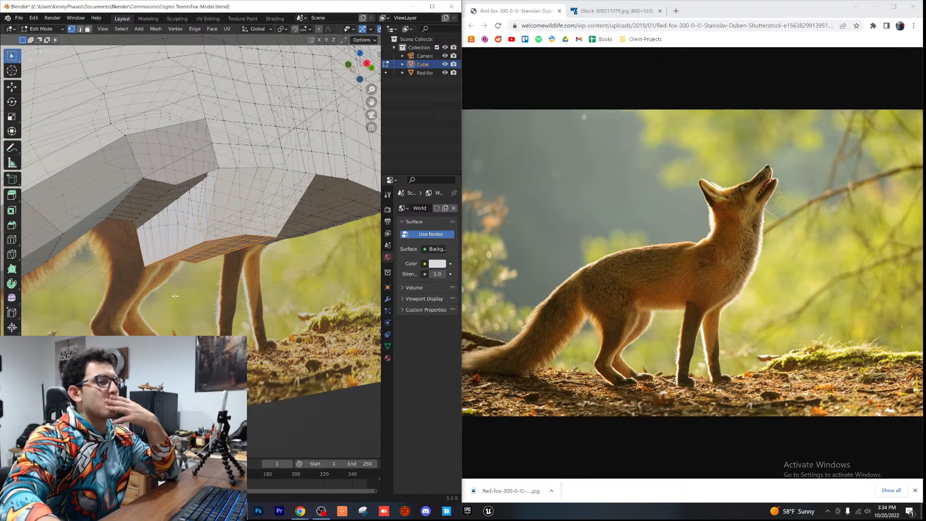
# Step: Undo the scaling and extrusion of the hind leg
pyautogui.hotkey('ctrl', 'z')
pyautogui.hotkey('ctrl', 'z')
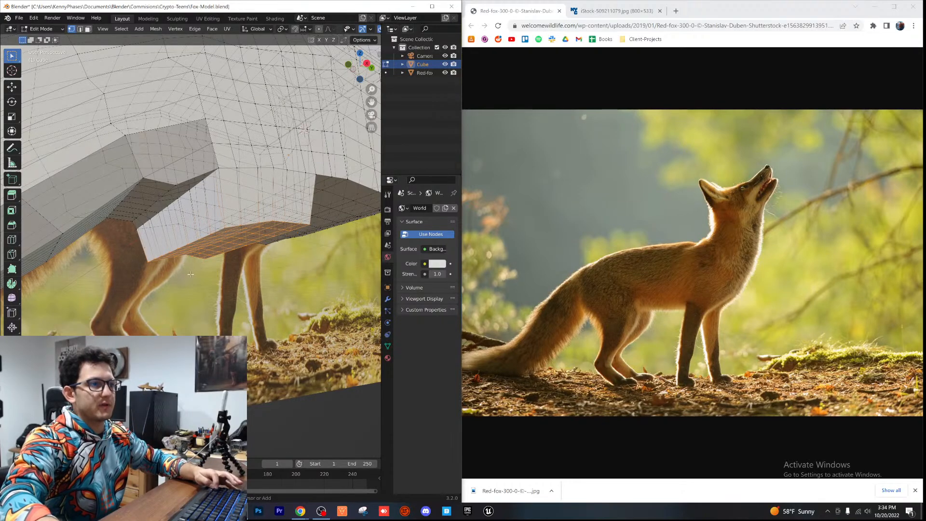
pyautogui.moveTo(191, 274); pyautogui.dragTo(131, 298, button='middle')
pyautogui.scroll(-3, 177, 274)
pyautogui.scroll(-3, 317, 47)
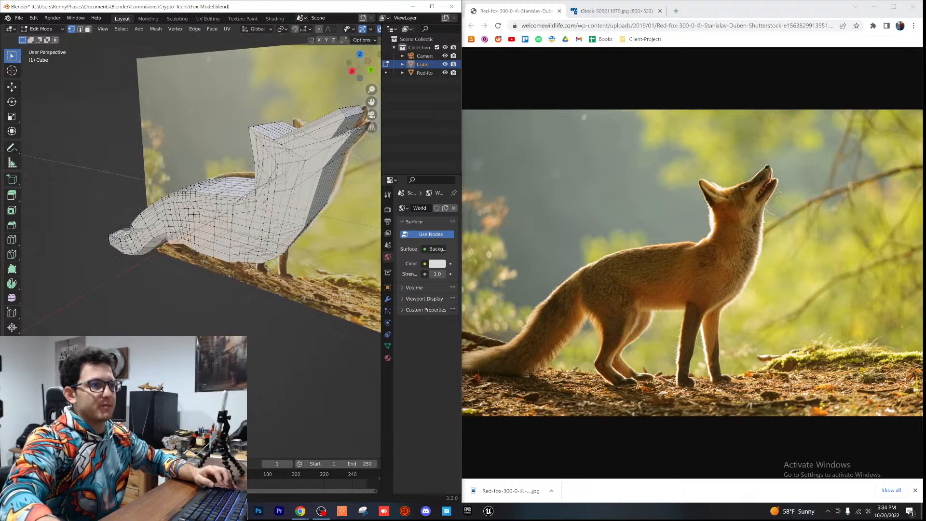
# Step: Save the file from Object Mode, switch to the Sculpting workspace and hide the fox reference image
pyautogui.press('Tab')
pyautogui.hotkey('ctrl', 's')
pyautogui.click(177, 19)
pyautogui.scroll(-4, 193, 212)
pyautogui.moveTo(193, 212); pyautogui.dragTo(145, 231, button='middle')
pyautogui.scroll(2, 144, 232)
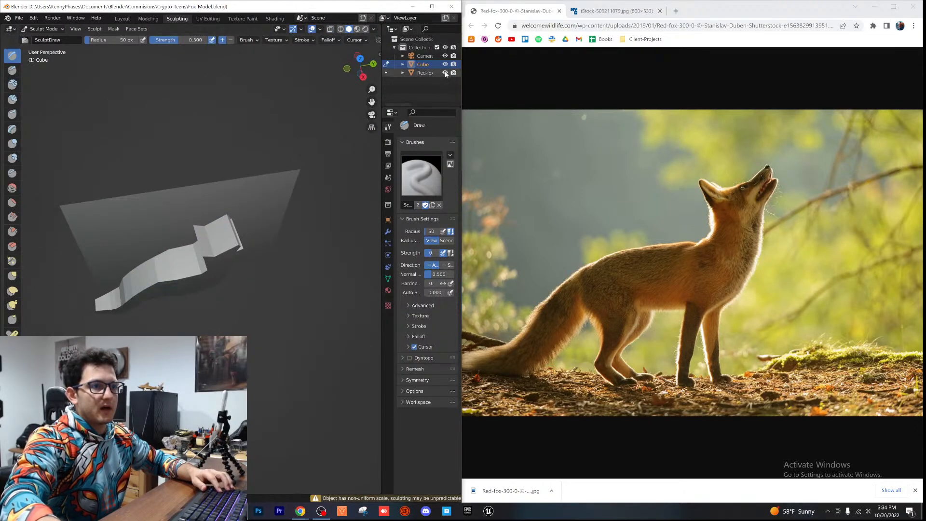
pyautogui.click(446, 73)
pyautogui.moveTo(232, 159); pyautogui.dragTo(350, 141, button='middle')
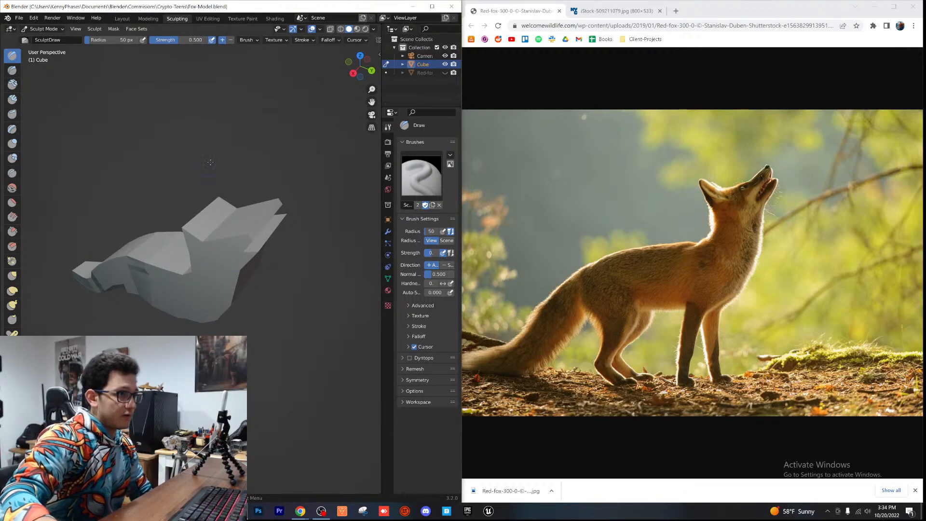
# Step: Choose the Smooth brush, try a short stroke on the fox's body and widen the Blender window beside the reference photo
pyautogui.click(13, 188)
pyautogui.moveTo(179, 269); pyautogui.dragTo(167, 268)
pyautogui.moveTo(166, 259); pyautogui.dragTo(221, 271, button='middle')
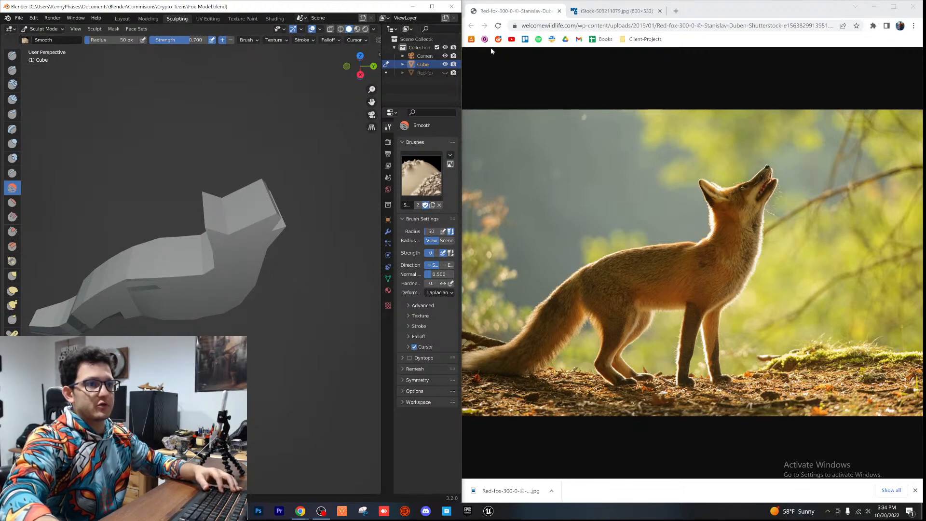
pyautogui.moveTo(461, 447); pyautogui.dragTo(644, 446)
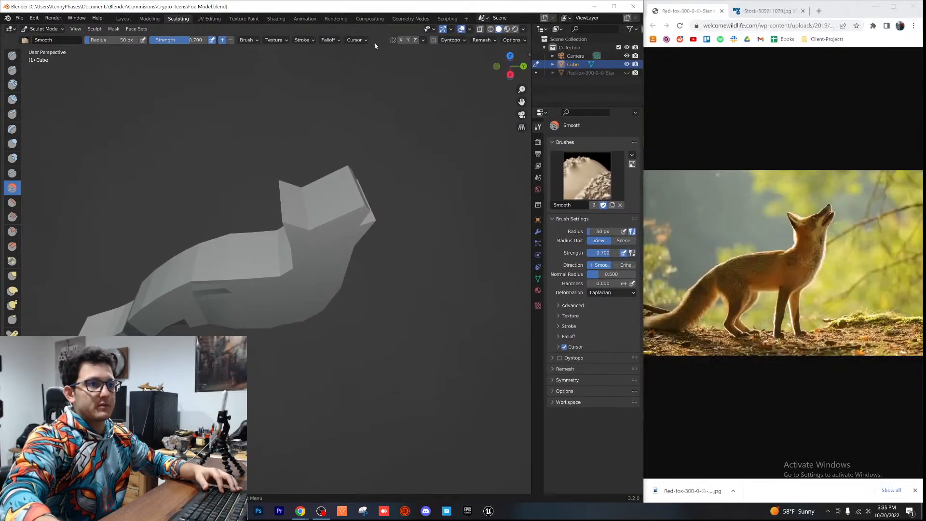
# Step: Enable X-axis mirroring, undo the test smoothing stroke and show the fox from directly above
pyautogui.moveTo(303, 218); pyautogui.dragTo(256, 238, button='middle')
pyautogui.moveTo(263, 239)
pyautogui.mouseDown()
pyautogui.moveTo(319, 252)
pyautogui.moveTo(314, 212)
pyautogui.moveTo(321, 231)
pyautogui.moveTo(310, 237)
pyautogui.mouseUp()
pyautogui.hotkey('ctrl', 'z')
pyautogui.moveTo(327, 216); pyautogui.dragTo(311, 260, button='middle')
pyautogui.scroll(1, 321, 246)
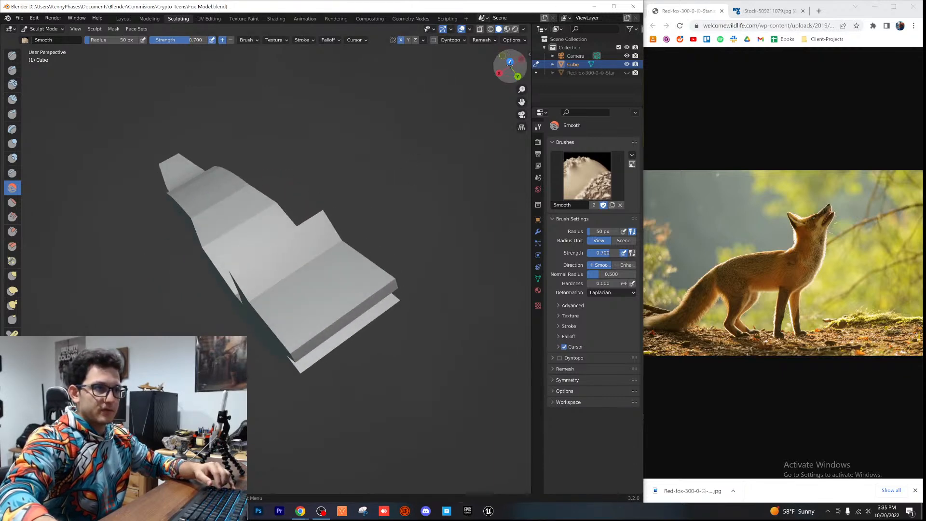
pyautogui.click(510, 61)
pyautogui.scroll(-1, 257, 232)
pyautogui.keyDown('shift'); pyautogui.moveTo(277, 304); pyautogui.dragTo(280, 232, button='middle'); pyautogui.keyUp('shift')
pyautogui.scroll(1, 281, 232)
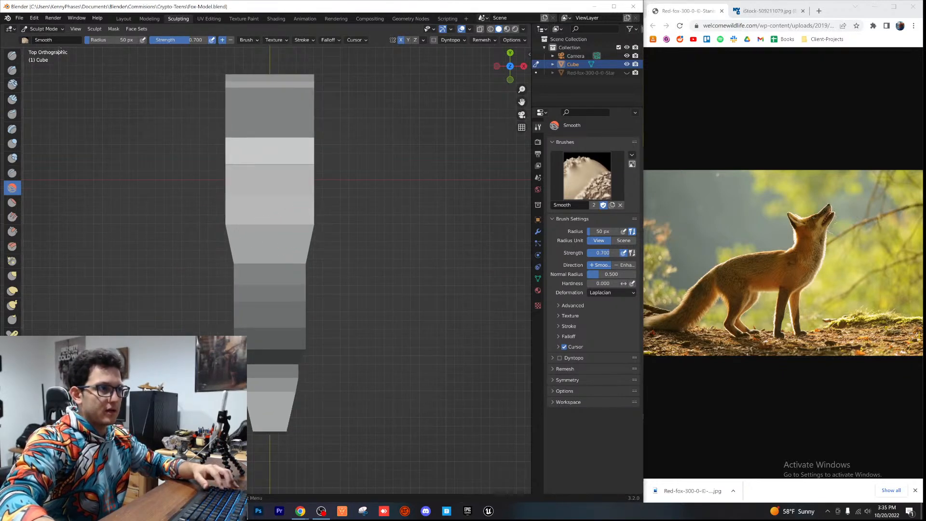
# Step: Set the Smooth brush radius to 156 px and smooth the hard edges along the fox's back and sides
pyautogui.moveTo(103, 41); pyautogui.dragTo(115, 41)
pyautogui.scroll(-2, 229, 193)
pyautogui.moveTo(256, 242)
pyautogui.mouseDown()
pyautogui.moveTo(267, 274)
pyautogui.moveTo(270, 236)
pyautogui.mouseUp()
pyautogui.moveTo(269, 240)
pyautogui.mouseDown(button='middle')
pyautogui.moveTo(268, 232)
pyautogui.moveTo(300, 245)
pyautogui.moveTo(306, 270)
pyautogui.mouseUp(button='middle')
pyautogui.moveTo(300, 274)
pyautogui.mouseDown()
pyautogui.moveTo(280, 294)
pyautogui.moveTo(292, 278)
pyautogui.mouseUp()
pyautogui.moveTo(263, 278); pyautogui.dragTo(376, 264)
pyautogui.moveTo(370, 262)
pyautogui.mouseDown(button='middle')
pyautogui.moveTo(304, 274)
pyautogui.moveTo(316, 255)
pyautogui.moveTo(310, 212)
pyautogui.moveTo(296, 232)
pyautogui.moveTo(280, 134)
pyautogui.mouseUp(button='middle')
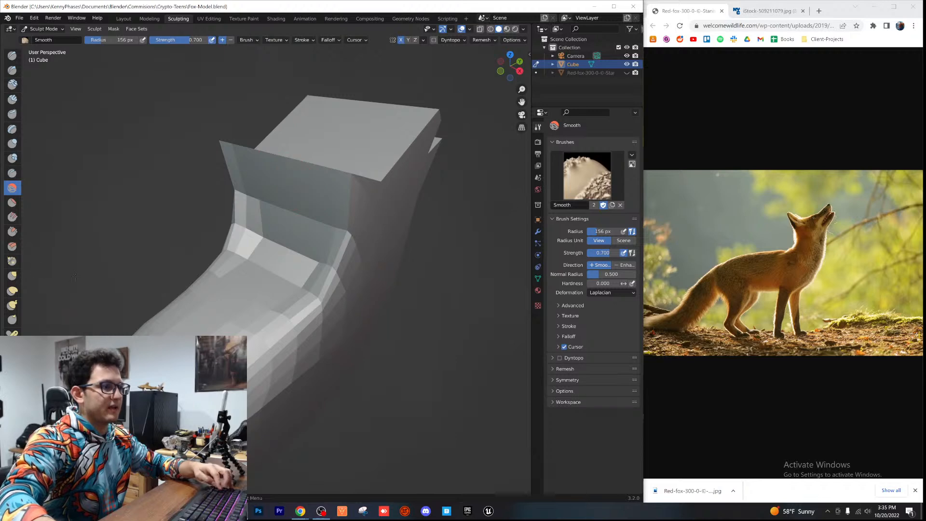
# Step: Choose the Elastic Deform brush for the ear ridge and undo the last trial change
pyautogui.click(12, 290)
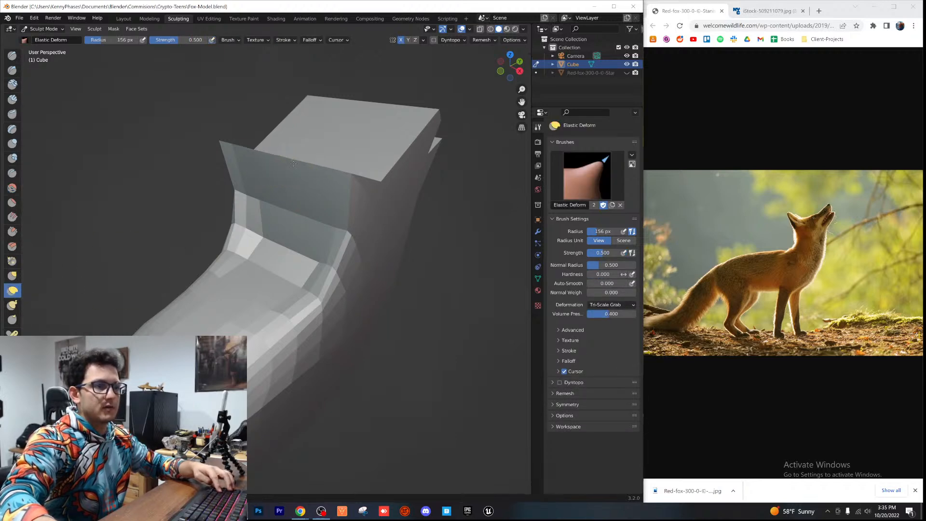
pyautogui.moveTo(315, 203); pyautogui.dragTo(275, 235, button='middle')
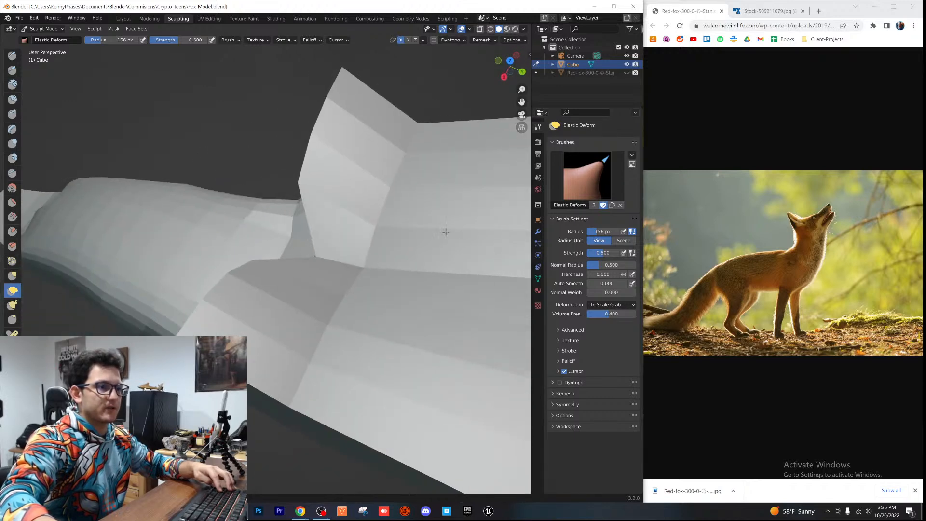
pyautogui.moveTo(378, 241); pyautogui.dragTo(414, 173, button='middle')
pyautogui.hotkey('ctrl', 'z')
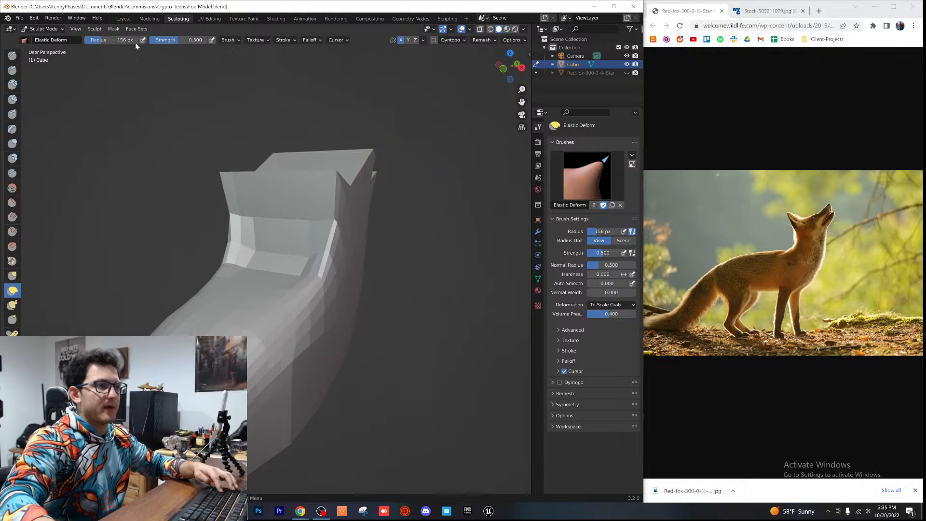
# Step: Subdivide the entire fox mesh twice in the Layout workspace, return to Object Mode and save the file
pyautogui.click(123, 19)
pyautogui.moveTo(332, 187); pyautogui.dragTo(333, 207, button='middle')
pyautogui.press('Tab')
pyautogui.scroll(4, 333, 217)
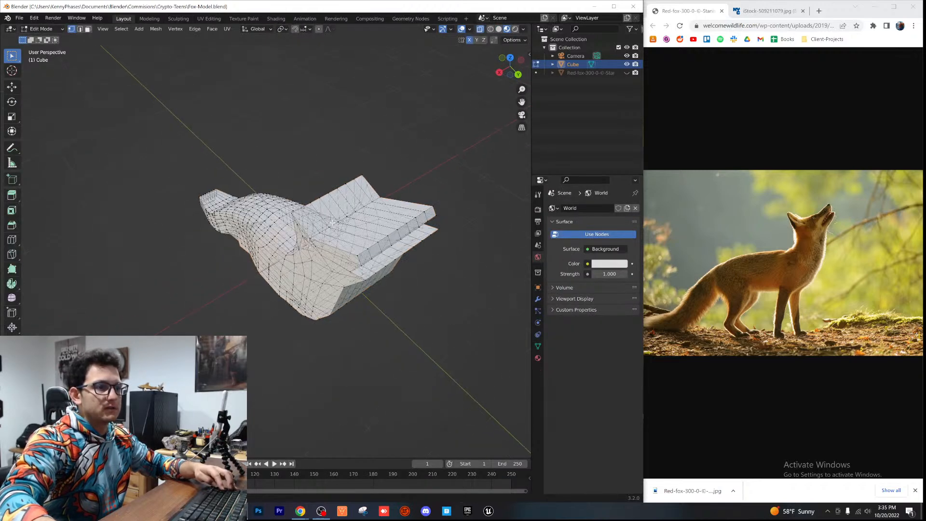
pyautogui.press('a')
pyautogui.rightClick(335, 218)
pyautogui.click(337, 216)
pyautogui.rightClick(337, 218)
pyautogui.click(338, 217)
pyautogui.moveTo(269, 204)
pyautogui.mouseDown(button='middle')
pyautogui.moveTo(276, 157)
pyautogui.moveTo(272, 203)
pyautogui.mouseUp(button='middle')
pyautogui.press('Tab')
pyautogui.hotkey('ctrl', 's')
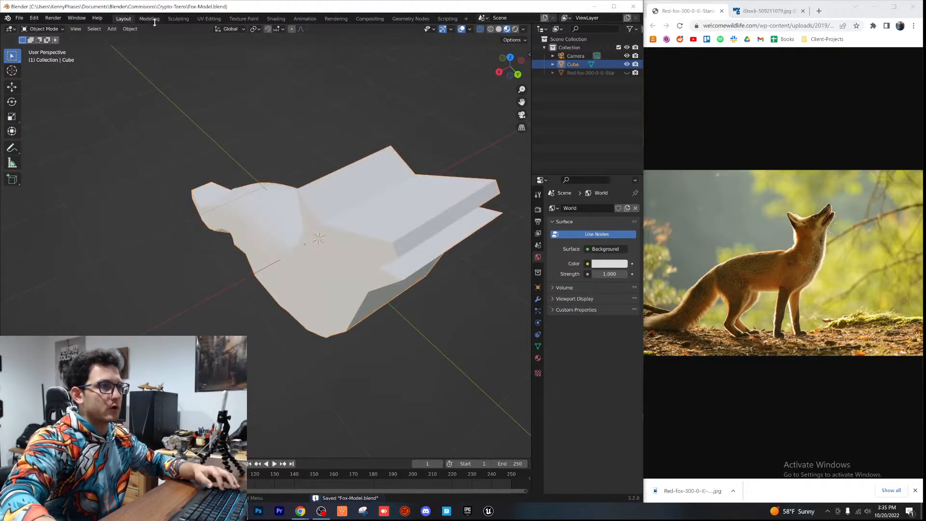
# Step: Pull the middle of the ear ridge down with Elastic Deform in the Sculpting workspace to separate two ears
pyautogui.click(178, 19)
pyautogui.moveTo(288, 145); pyautogui.dragTo(298, 188, button='middle')
pyautogui.scroll(3, 299, 188)
pyautogui.moveTo(289, 140); pyautogui.dragTo(287, 155)
pyautogui.moveTo(279, 174)
pyautogui.mouseDown(button='middle')
pyautogui.moveTo(311, 167)
pyautogui.moveTo(309, 140)
pyautogui.mouseUp(button='middle')
pyautogui.moveTo(274, 155); pyautogui.dragTo(283, 262)
pyautogui.moveTo(285, 251)
pyautogui.mouseDown(button='middle')
pyautogui.moveTo(201, 292)
pyautogui.moveTo(193, 280)
pyautogui.mouseUp(button='middle')
pyautogui.moveTo(271, 191); pyautogui.dragTo(405, 208)
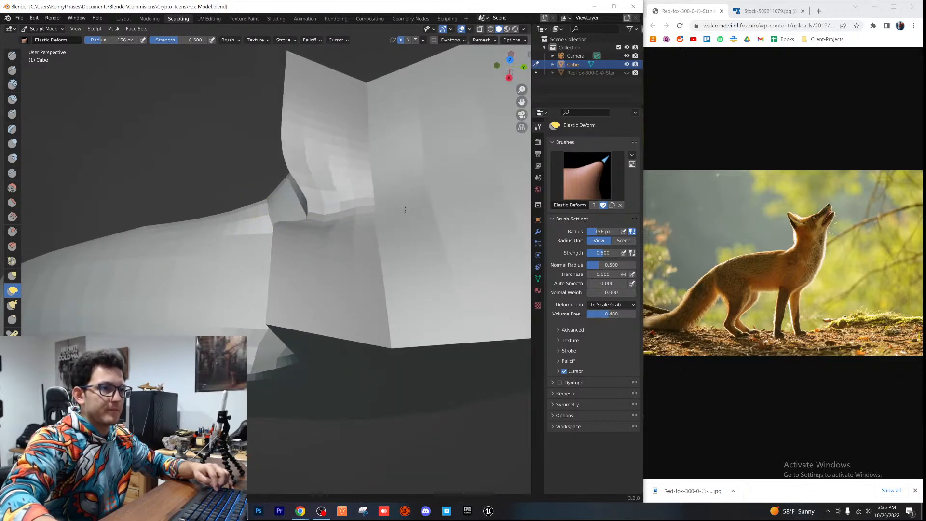
pyautogui.moveTo(375, 186); pyautogui.dragTo(434, 149, button='middle')
# Step: Smooth the valley between the two ears and the top of the head with the Smooth brush
pyautogui.click(12, 188)
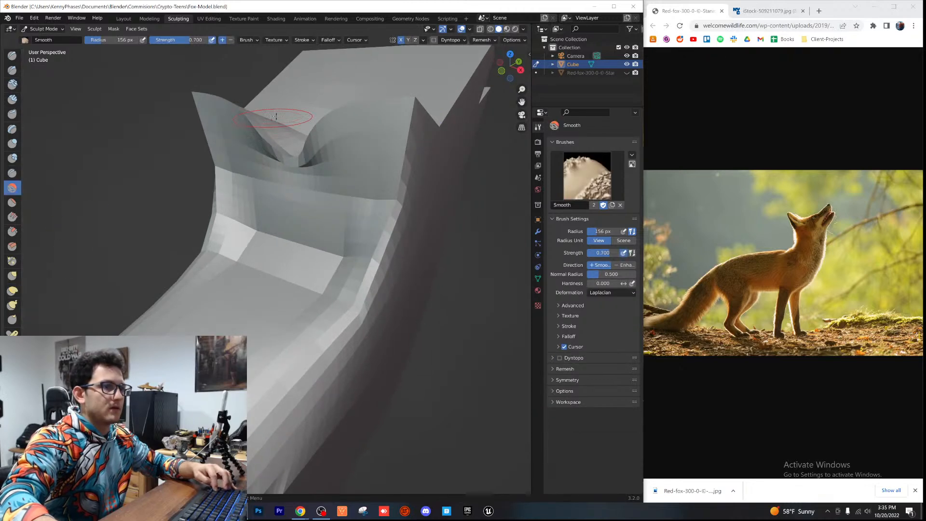
pyautogui.moveTo(277, 171); pyautogui.dragTo(265, 191)
pyautogui.scroll(-3, 310, 166)
pyautogui.moveTo(310, 166); pyautogui.dragTo(333, 145, button='middle')
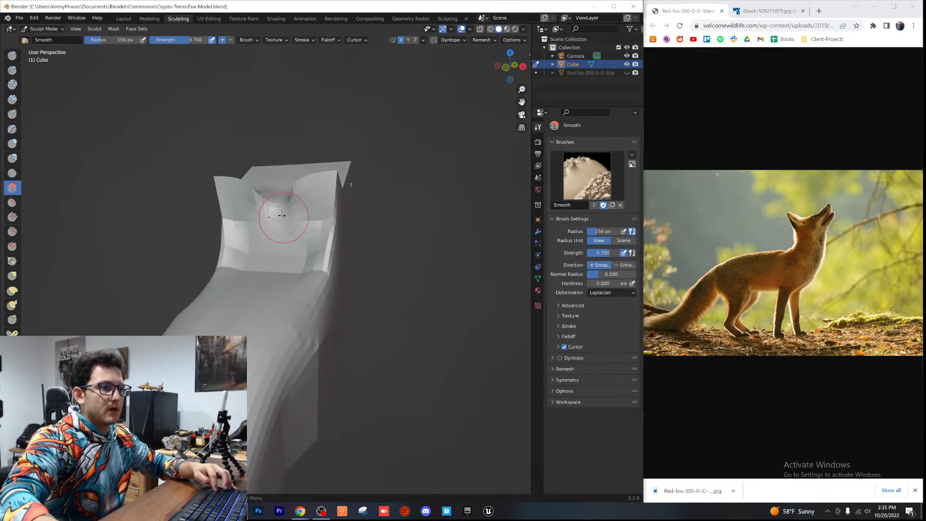
pyautogui.moveTo(295, 213); pyautogui.dragTo(271, 244, button='middle')
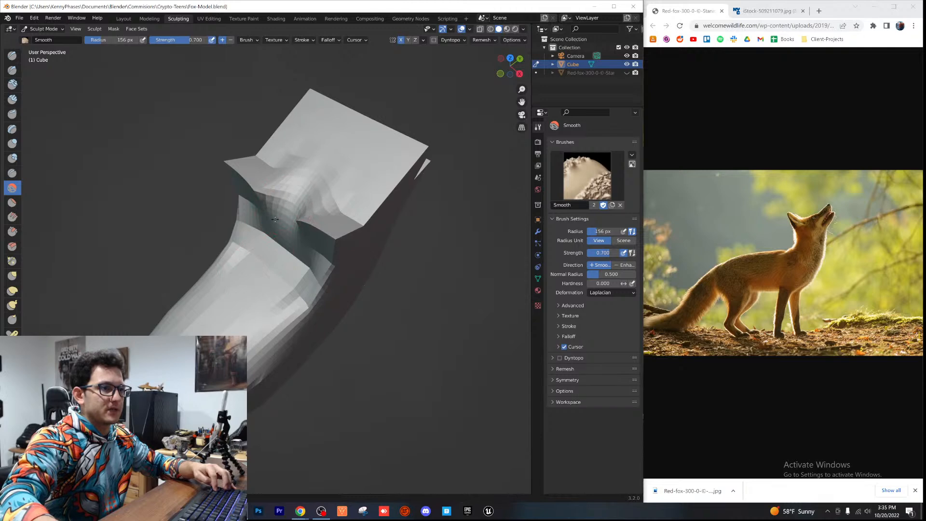
pyautogui.scroll(-1, 351, 152)
pyautogui.moveTo(351, 153); pyautogui.dragTo(394, 247, button='middle')
pyautogui.scroll(-1, 368, 211)
# Step: Pull the front corners of the muzzle inward with the Elastic Deform brush to narrow the snout
pyautogui.click(12, 290)
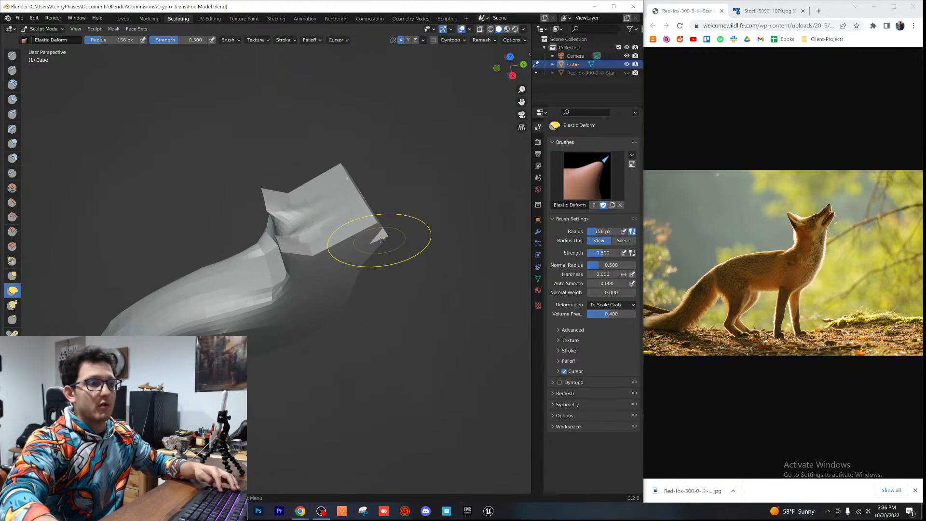
pyautogui.moveTo(323, 229)
pyautogui.mouseDown(button='middle')
pyautogui.moveTo(310, 273)
pyautogui.moveTo(299, 251)
pyautogui.mouseUp(button='middle')
pyautogui.moveTo(275, 292); pyautogui.dragTo(297, 239, button='middle')
pyautogui.scroll(5, 298, 240)
pyautogui.moveTo(382, 182); pyautogui.dragTo(291, 151)
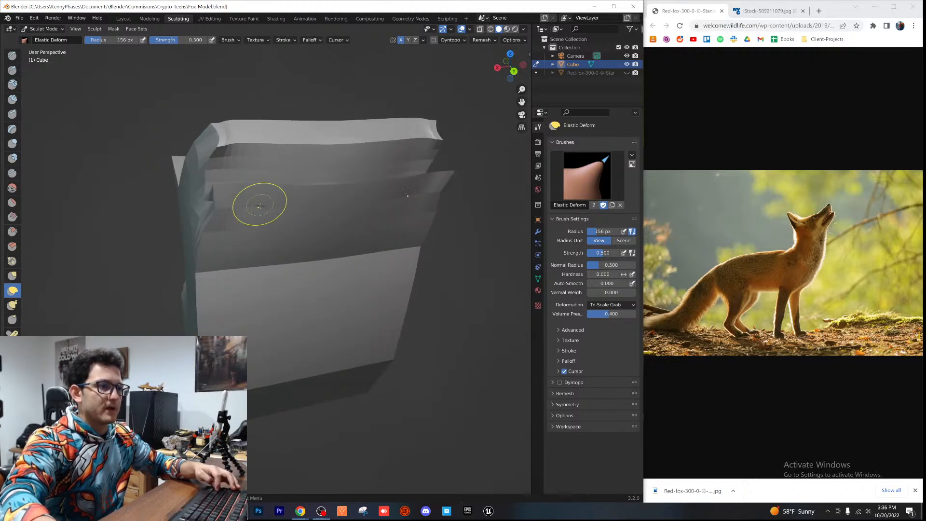
pyautogui.scroll(-6, 254, 228)
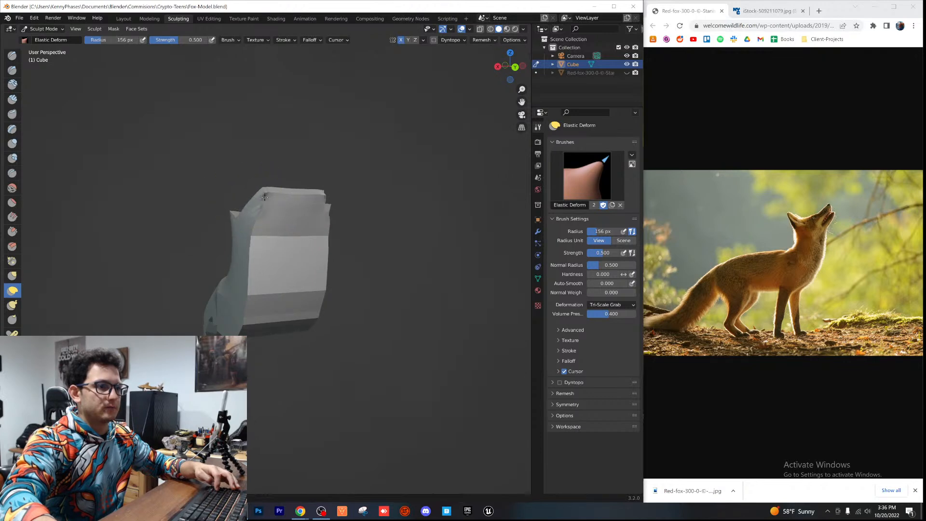
# Step: Shape the upper snout and lower jaw with Elastic Deform, pulling them forward around the open mouth
pyautogui.moveTo(294, 204); pyautogui.dragTo(306, 241, button='middle')
pyautogui.scroll(3, 306, 242)
pyautogui.moveTo(300, 184); pyautogui.dragTo(301, 196)
pyautogui.moveTo(301, 196); pyautogui.dragTo(334, 227, button='middle')
pyautogui.moveTo(298, 336); pyautogui.dragTo(361, 353)
pyautogui.moveTo(360, 349); pyautogui.dragTo(405, 257, button='middle')
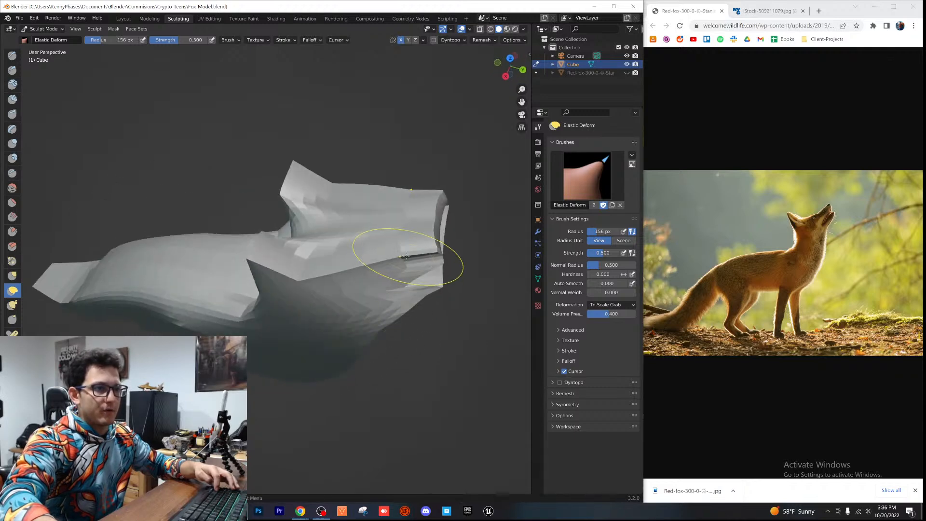
pyautogui.moveTo(421, 230)
pyautogui.mouseDown()
pyautogui.moveTo(464, 207)
pyautogui.moveTo(458, 205)
pyautogui.mouseUp()
pyautogui.moveTo(458, 205)
pyautogui.mouseDown(button='middle')
pyautogui.moveTo(393, 186)
pyautogui.moveTo(372, 202)
pyautogui.mouseUp(button='middle')
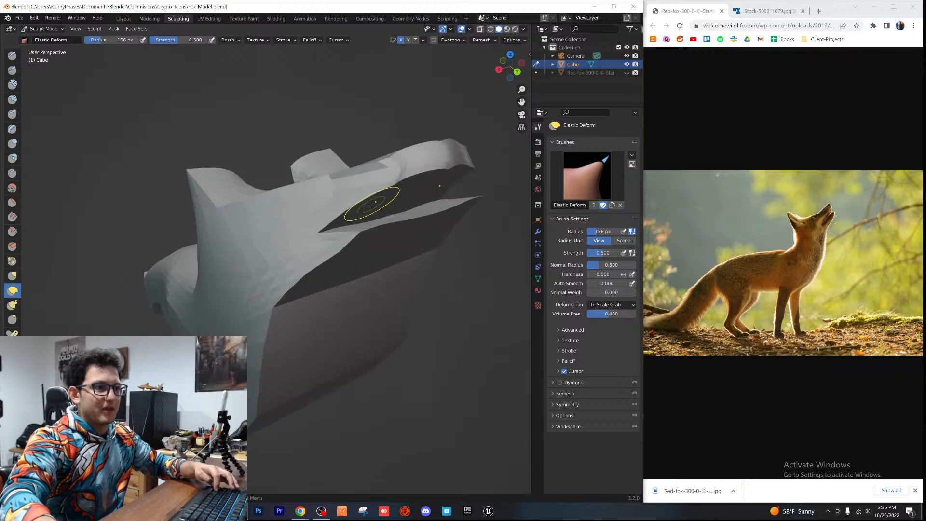
# Step: Pull the muzzle sides inward in the Back view with Elastic Deform, and undo the last two changes
pyautogui.moveTo(335, 172); pyautogui.dragTo(485, 69, button='middle')
pyautogui.click(511, 70)
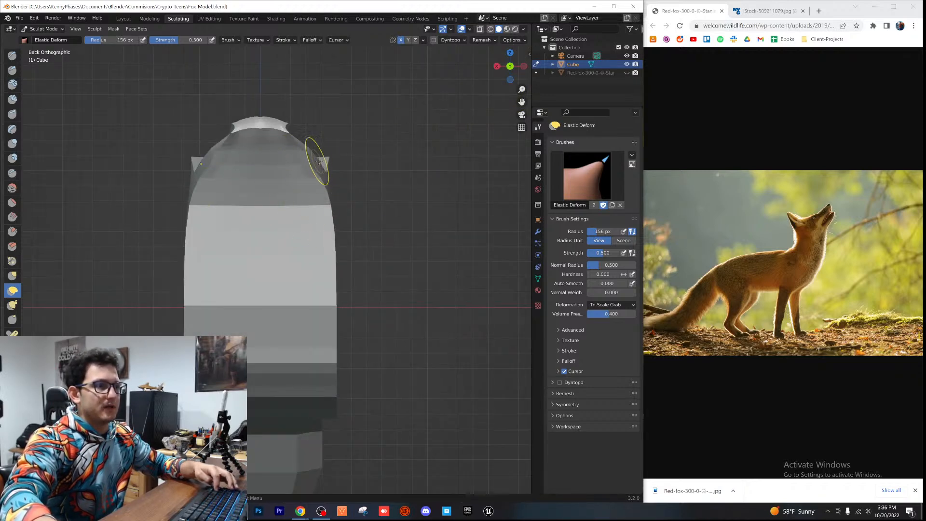
pyautogui.moveTo(303, 166)
pyautogui.mouseDown()
pyautogui.moveTo(247, 152)
pyautogui.moveTo(286, 122)
pyautogui.mouseUp()
pyautogui.moveTo(267, 115); pyautogui.dragTo(339, 195, button='middle')
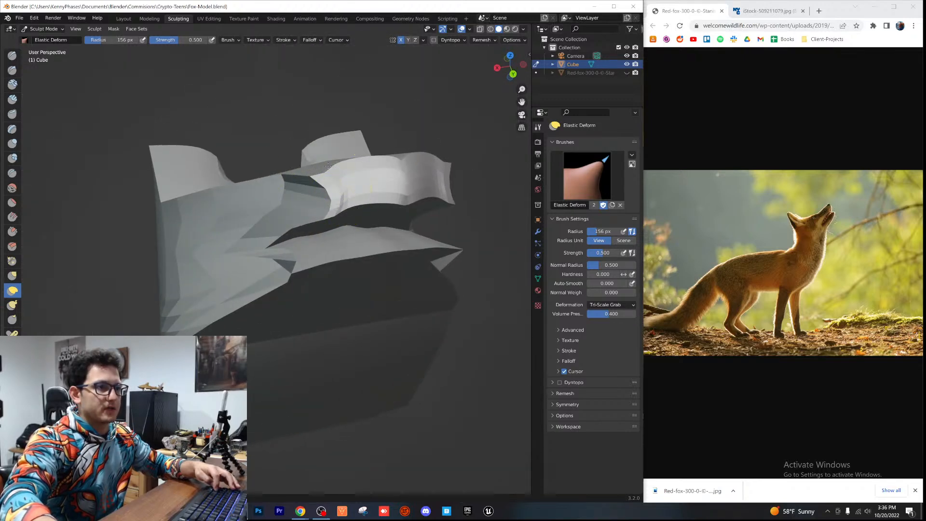
pyautogui.hotkey('ctrl', 'z')
pyautogui.hotkey('ctrl', 'z')
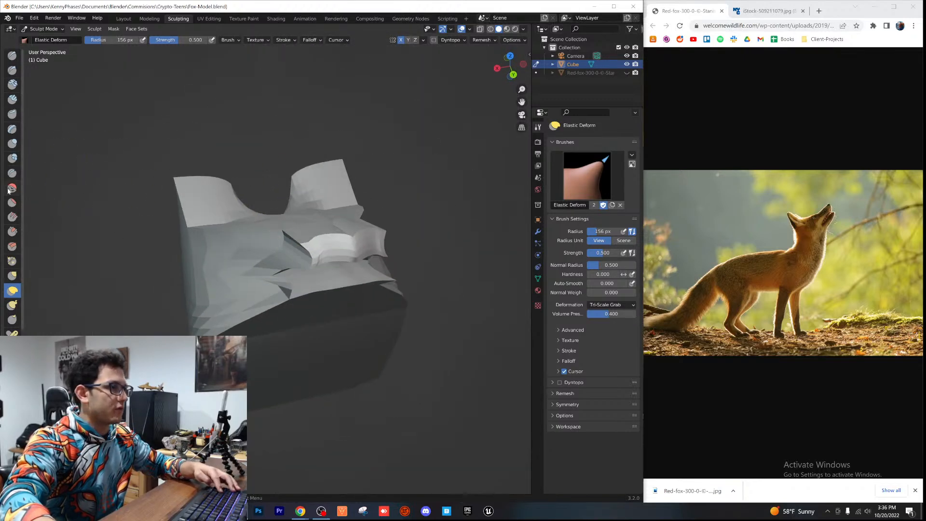
# Step: Smooth the snout, mouth edges and jaw with the Smooth brush, undoing the last two strokes
pyautogui.click(12, 188)
pyautogui.scroll(2, 328, 221)
pyautogui.moveTo(338, 224); pyautogui.dragTo(372, 224)
pyautogui.scroll(-2, 371, 225)
pyautogui.moveTo(369, 228); pyautogui.dragTo(367, 253, button='middle')
pyautogui.moveTo(355, 281); pyautogui.dragTo(318, 254)
pyautogui.moveTo(313, 261); pyautogui.dragTo(264, 236, button='middle')
pyautogui.moveTo(228, 236)
pyautogui.mouseDown()
pyautogui.moveTo(251, 289)
pyautogui.moveTo(150, 284)
pyautogui.mouseUp()
pyautogui.moveTo(285, 290); pyautogui.dragTo(163, 263, button='middle')
pyautogui.moveTo(163, 263)
pyautogui.mouseDown()
pyautogui.moveTo(101, 308)
pyautogui.moveTo(130, 281)
pyautogui.mouseUp()
pyautogui.hotkey('ctrl', 'z')
pyautogui.hotkey('ctrl', 'z')
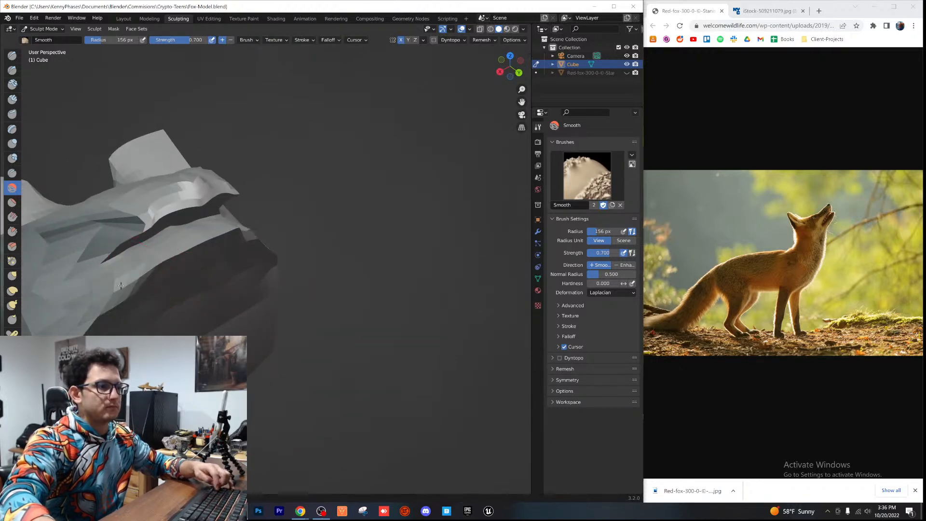
pyautogui.moveTo(140, 275)
pyautogui.mouseDown(button='middle')
pyautogui.moveTo(294, 227)
pyautogui.moveTo(259, 215)
pyautogui.moveTo(232, 258)
pyautogui.moveTo(155, 285)
pyautogui.mouseUp(button='middle')
# Step: Stretch the tip of the fox's snout forward with the Elastic Deform brush
pyautogui.click(12, 290)
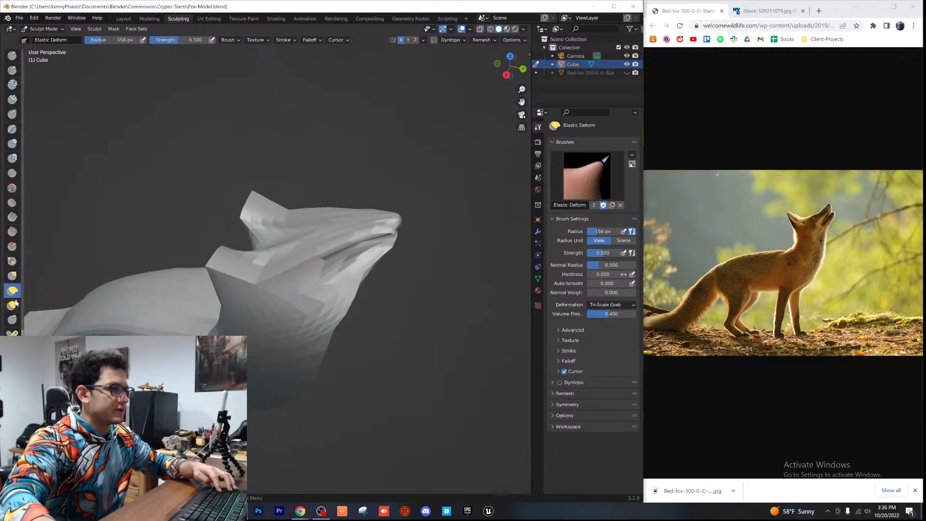
pyautogui.scroll(4, 356, 222)
pyautogui.moveTo(369, 238)
pyautogui.mouseDown()
pyautogui.moveTo(394, 215)
pyautogui.moveTo(397, 240)
pyautogui.moveTo(412, 251)
pyautogui.mouseUp()
pyautogui.scroll(-2, 413, 252)
pyautogui.moveTo(413, 252); pyautogui.dragTo(401, 226, button='middle')
# Step: Reshape the nose tip and upper jaw in the Right view, pulling them back and down with Elastic Deform
pyautogui.click(505, 74)
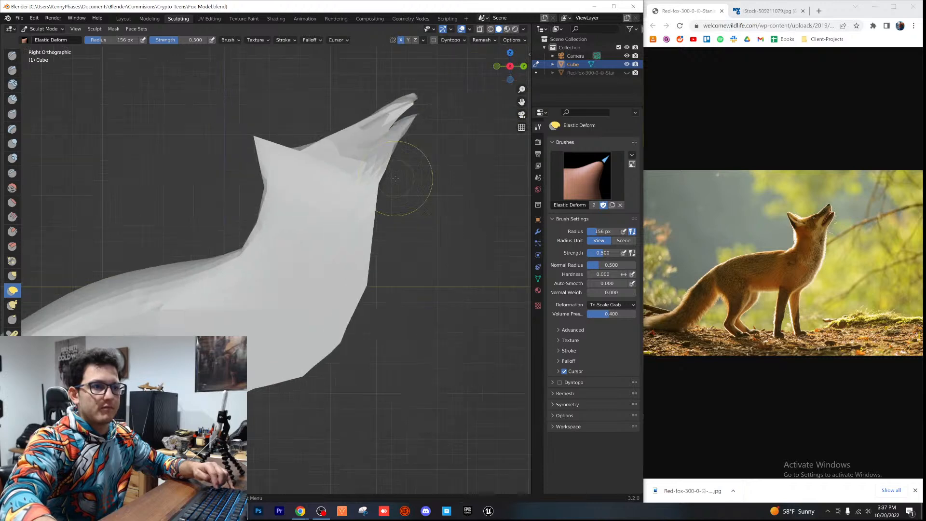
pyautogui.keyDown('shift'); pyautogui.moveTo(399, 179); pyautogui.dragTo(320, 280, button='middle'); pyautogui.keyUp('shift')
pyautogui.scroll(5, 332, 241)
pyautogui.keyDown('shift'); pyautogui.moveTo(364, 177); pyautogui.dragTo(290, 286, button='middle'); pyautogui.keyUp('shift')
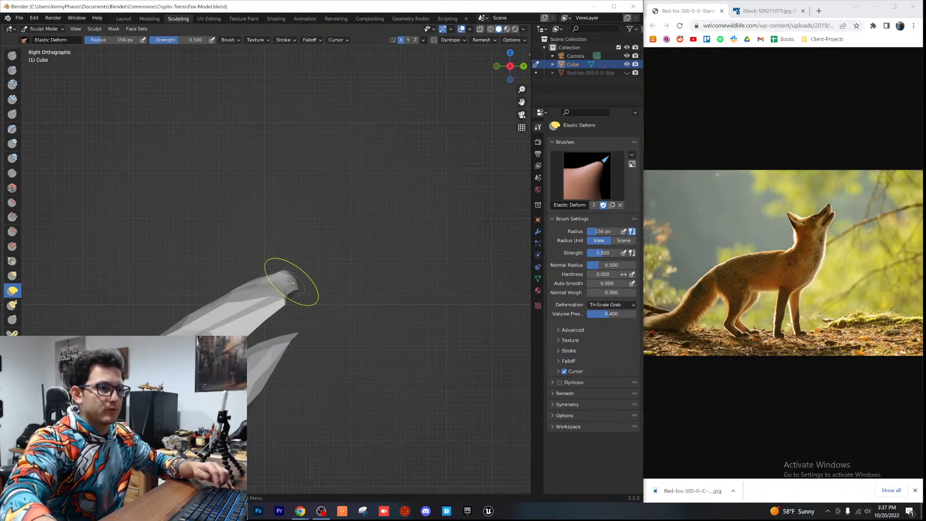
pyautogui.moveTo(292, 281); pyautogui.dragTo(231, 319)
pyautogui.moveTo(276, 294)
pyautogui.mouseDown()
pyautogui.moveTo(303, 285)
pyautogui.moveTo(187, 330)
pyautogui.mouseUp()
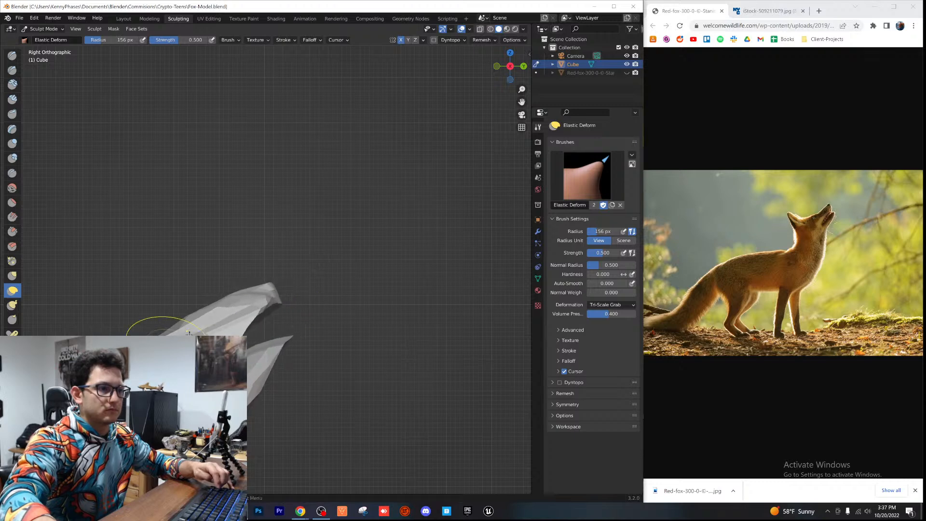
# Step: Smooth the fox's snout, then its neck, chest and body with the Smooth brush
pyautogui.click(12, 188)
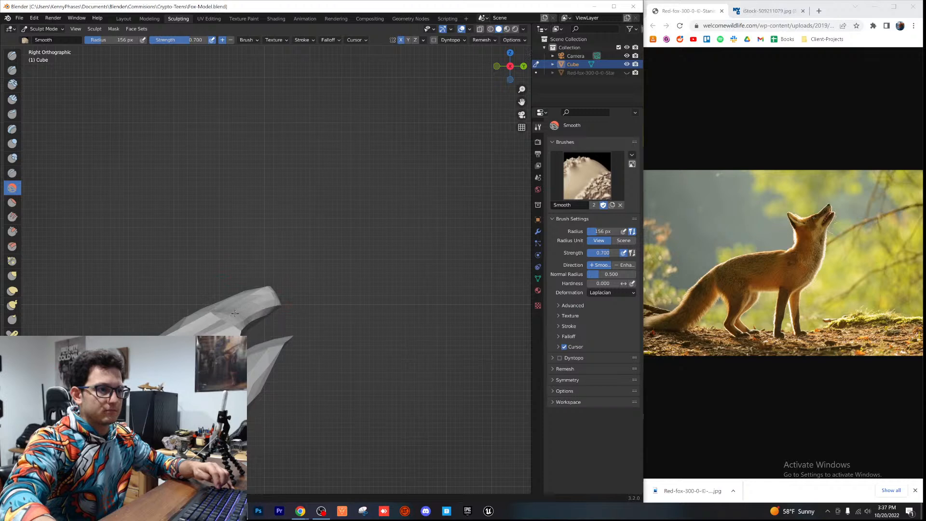
pyautogui.moveTo(267, 295)
pyautogui.mouseDown(button='middle')
pyautogui.moveTo(274, 381)
pyautogui.moveTo(407, 275)
pyautogui.moveTo(349, 341)
pyautogui.moveTo(224, 319)
pyautogui.moveTo(194, 295)
pyautogui.mouseUp(button='middle')
pyautogui.scroll(-2, 251, 380)
pyautogui.moveTo(190, 291); pyautogui.dragTo(175, 306)
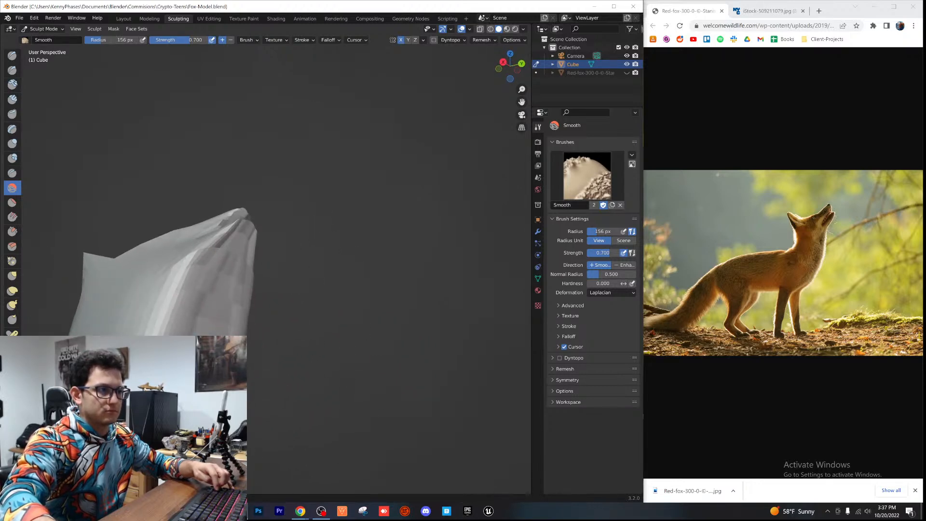
pyautogui.moveTo(213, 329)
pyautogui.mouseDown(button='middle')
pyautogui.moveTo(157, 369)
pyautogui.moveTo(250, 302)
pyautogui.mouseUp(button='middle')
pyautogui.scroll(-4, 249, 302)
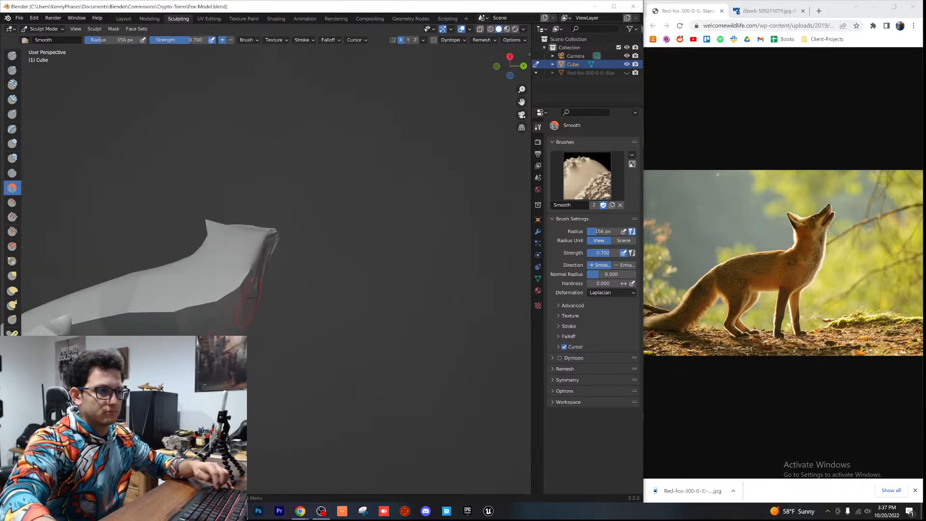
pyautogui.moveTo(216, 311); pyautogui.dragTo(207, 315)
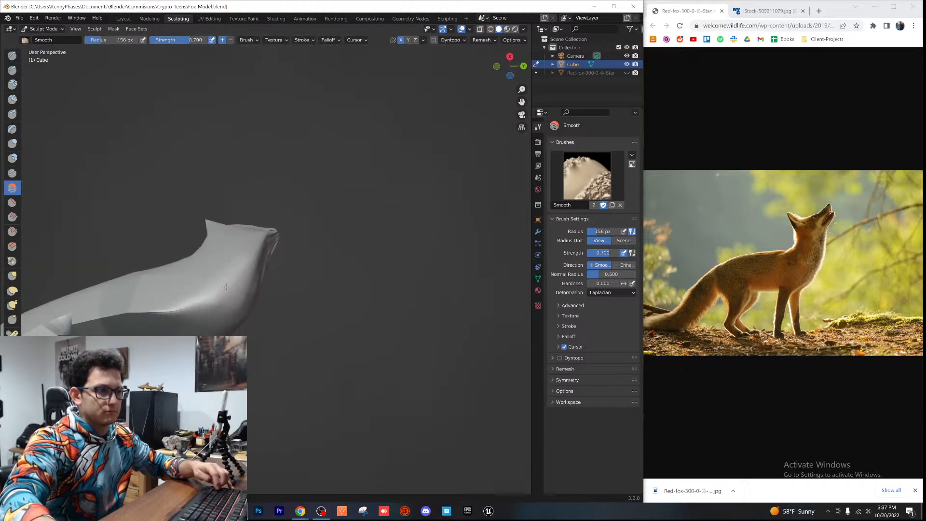
pyautogui.moveTo(256, 305)
pyautogui.mouseDown(button='middle')
pyautogui.moveTo(283, 362)
pyautogui.moveTo(280, 324)
pyautogui.moveTo(216, 302)
pyautogui.moveTo(309, 341)
pyautogui.mouseUp(button='middle')
pyautogui.scroll(2, 216, 302)
pyautogui.scroll(2, 309, 342)
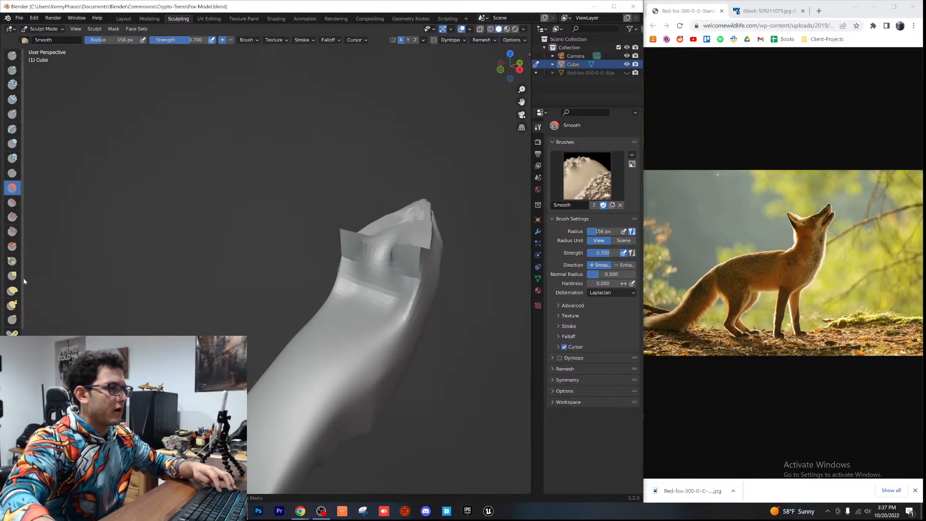
# Step: Push the sides of the neck below the ears inward with the Elastic Deform brush
pyautogui.click(13, 291)
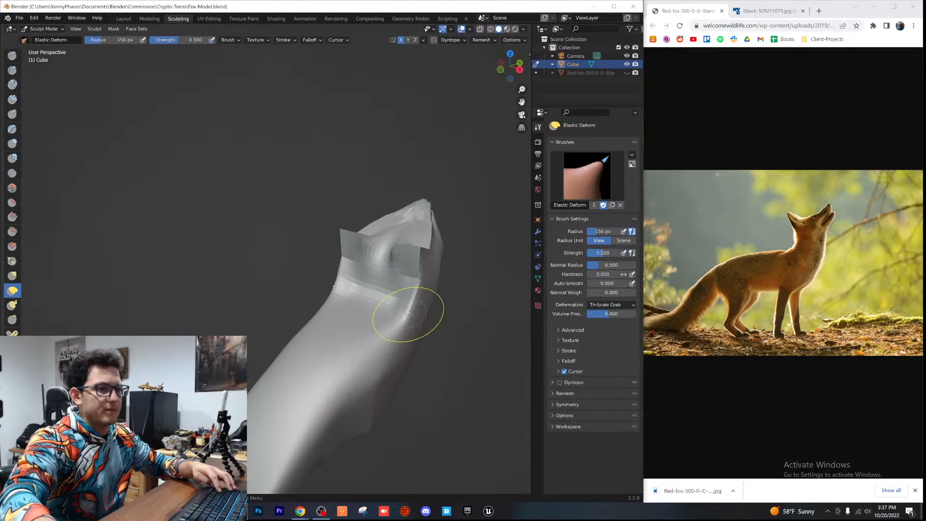
pyautogui.moveTo(386, 318)
pyautogui.mouseDown()
pyautogui.moveTo(345, 318)
pyautogui.moveTo(352, 276)
pyautogui.mouseUp()
pyautogui.moveTo(364, 293); pyautogui.dragTo(381, 298, button='middle')
pyautogui.scroll(-4, 311, 315)
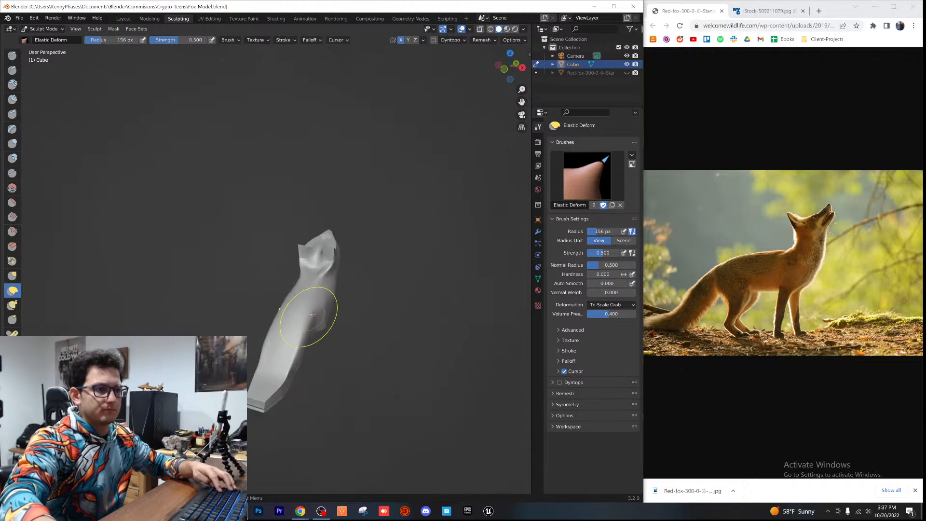
# Step: Narrow the fox's torso and waist by pushing both sides inward with Elastic Deform
pyautogui.moveTo(295, 315); pyautogui.dragTo(272, 314)
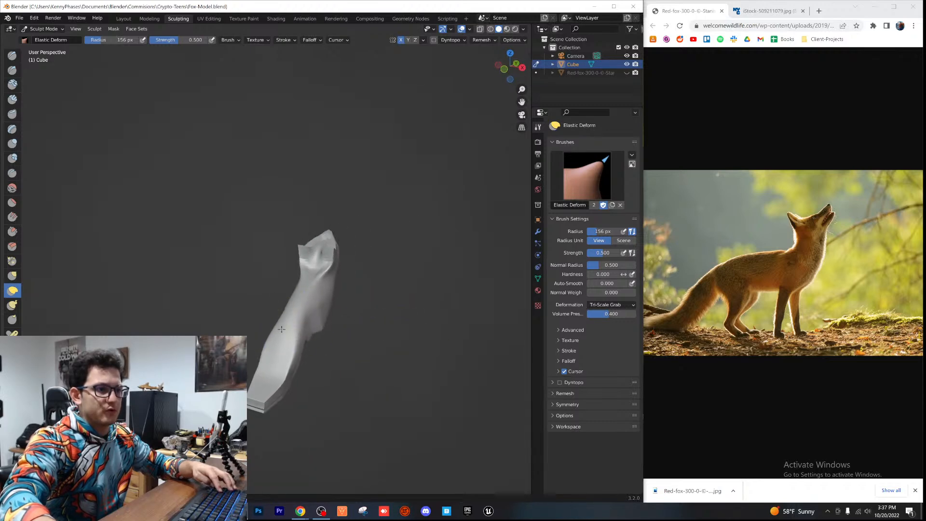
pyautogui.moveTo(278, 372); pyautogui.dragTo(328, 278, button='middle')
pyautogui.scroll(4, 283, 371)
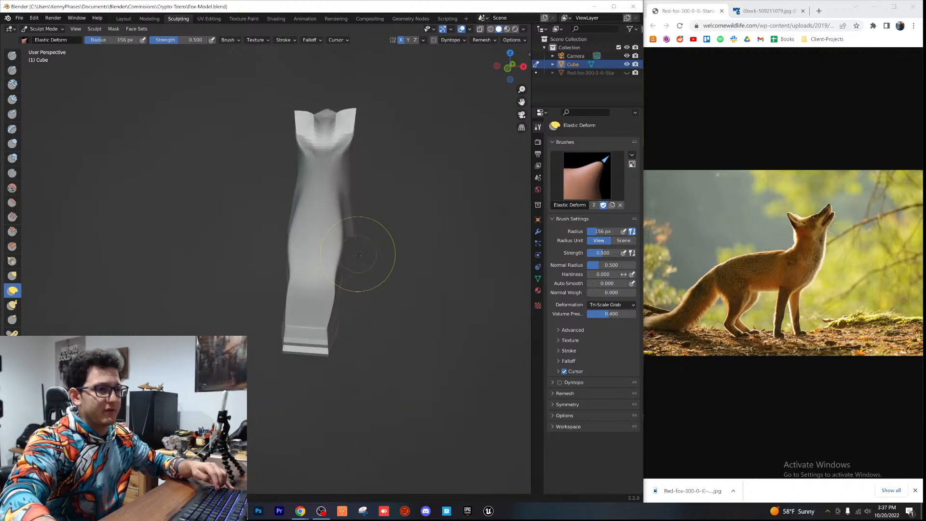
pyautogui.moveTo(332, 259); pyautogui.dragTo(325, 212)
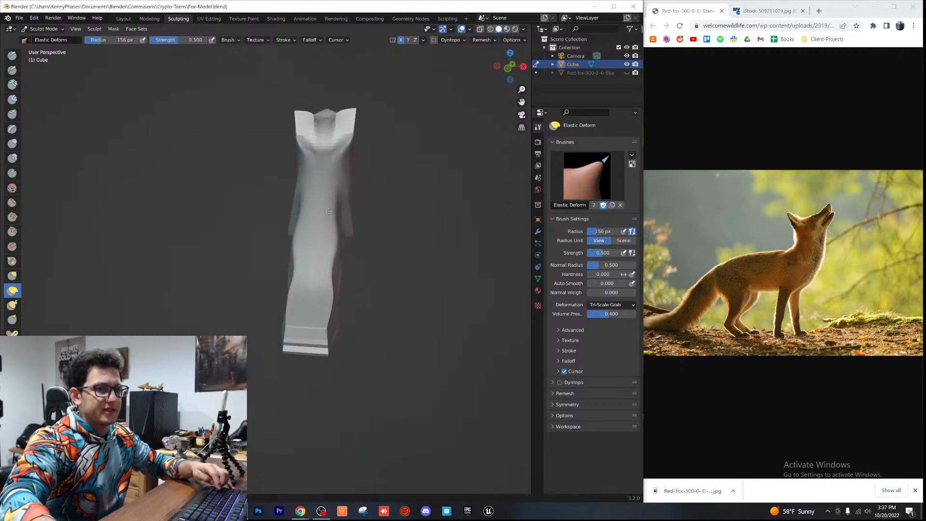
pyautogui.moveTo(335, 222); pyautogui.dragTo(320, 251, button='middle')
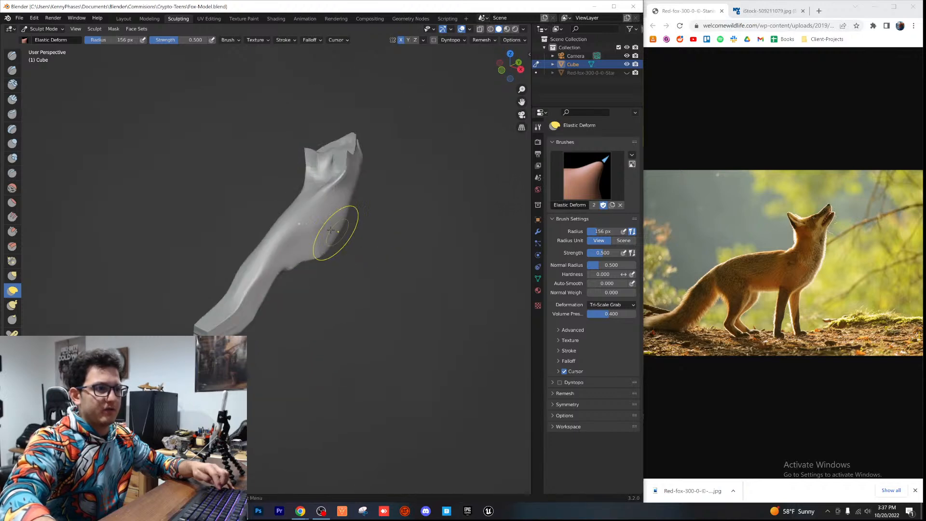
pyautogui.moveTo(325, 227); pyautogui.dragTo(310, 224)
pyautogui.moveTo(312, 252); pyautogui.dragTo(266, 212, button='middle')
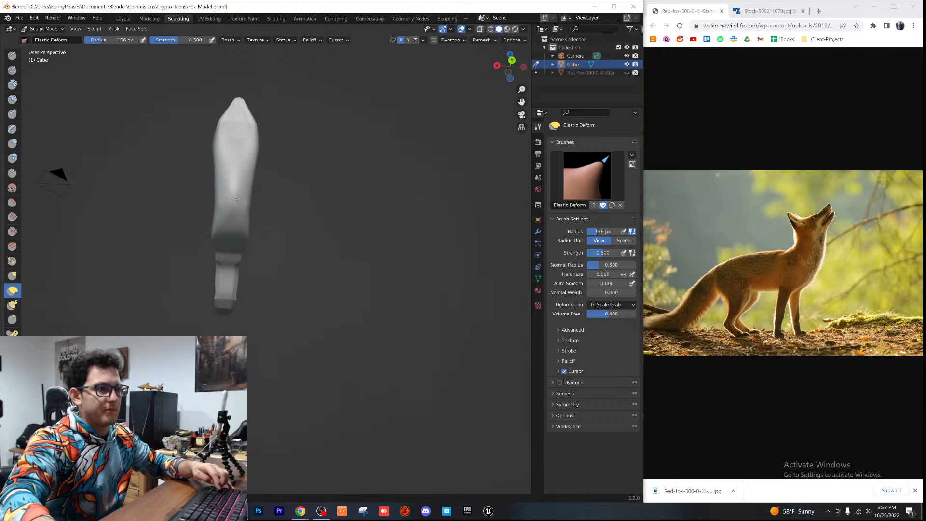
pyautogui.moveTo(223, 235); pyautogui.dragTo(297, 261, button='middle')
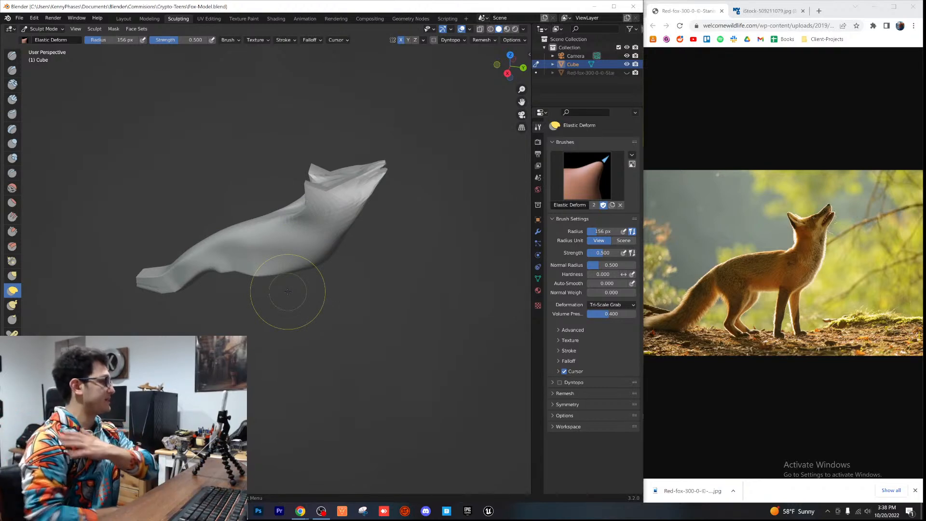
# Step: Try the Smooth brush on the ear tips and smooth the side of the head below the ears
pyautogui.scroll(4, 337, 240)
pyautogui.moveTo(337, 240); pyautogui.dragTo(307, 238, button='middle')
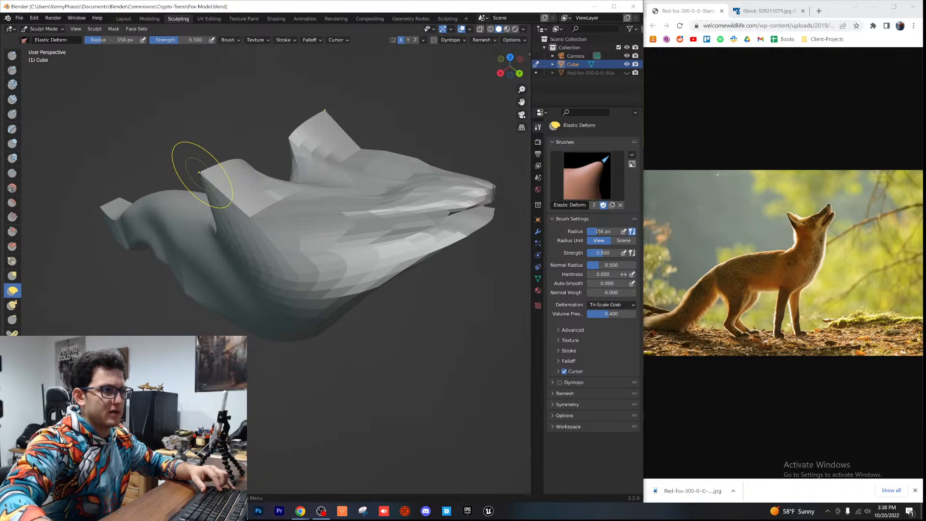
pyautogui.hotkey('shift', 's')
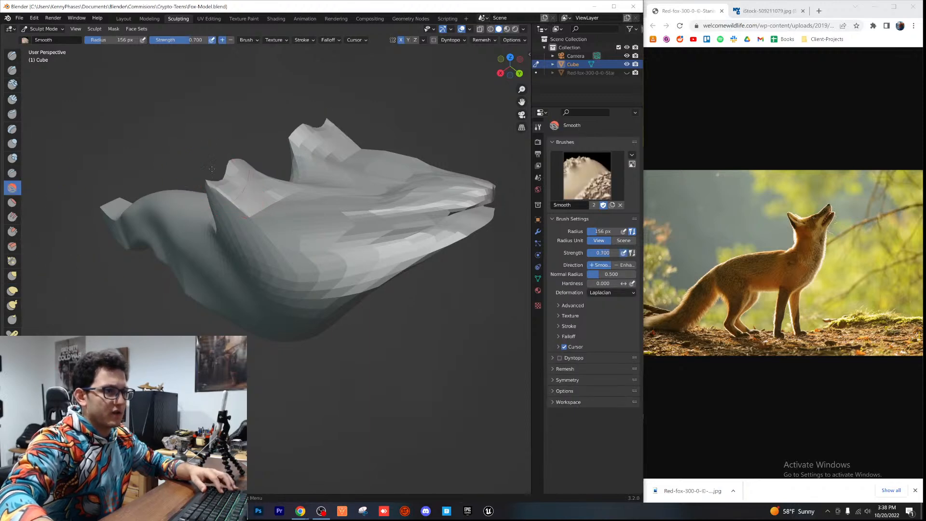
pyautogui.moveTo(233, 206); pyautogui.dragTo(284, 190)
pyautogui.scroll(2, 263, 179)
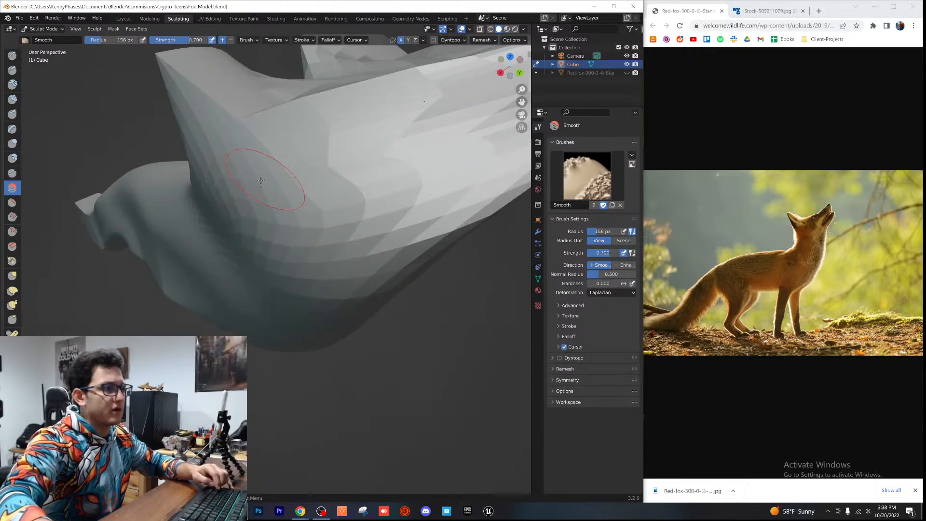
# Step: Save the file and reshape the fox's ears with the Elastic Deform brush, working on them from several angles
pyautogui.click(12, 290)
pyautogui.moveTo(311, 222); pyautogui.dragTo(311, 260, button='middle')
pyautogui.hotkey('ctrl', 's')
pyautogui.moveTo(298, 349); pyautogui.dragTo(308, 330)
pyautogui.moveTo(316, 324)
pyautogui.mouseDown(button='middle')
pyautogui.moveTo(333, 256)
pyautogui.moveTo(337, 292)
pyautogui.moveTo(265, 302)
pyautogui.moveTo(279, 290)
pyautogui.mouseUp(button='middle')
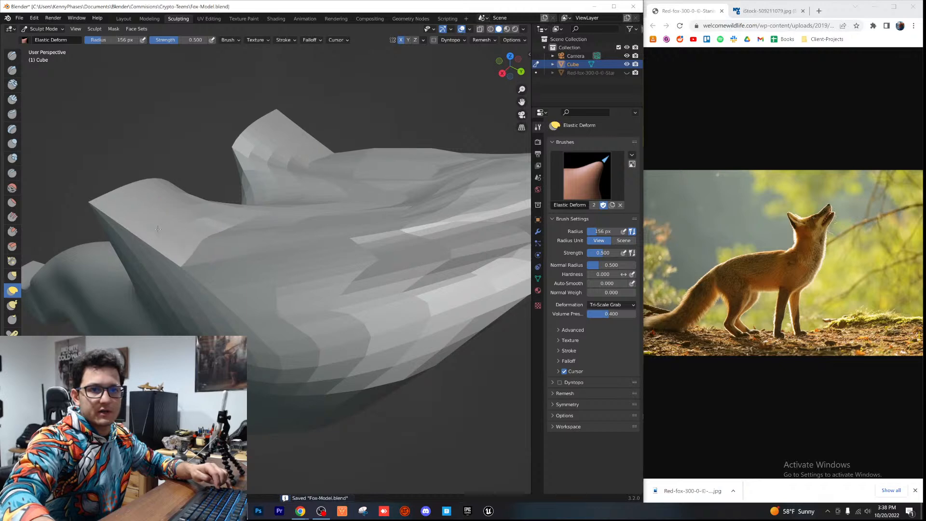
pyautogui.moveTo(207, 248)
pyautogui.mouseDown(button='middle')
pyautogui.moveTo(163, 259)
pyautogui.moveTo(277, 213)
pyautogui.mouseUp(button='middle')
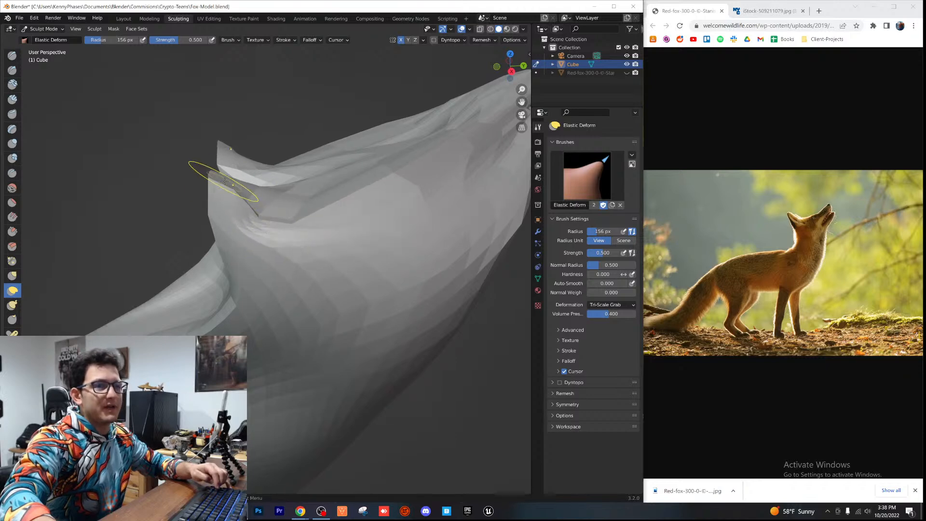
pyautogui.moveTo(228, 181); pyautogui.dragTo(218, 213, button='middle')
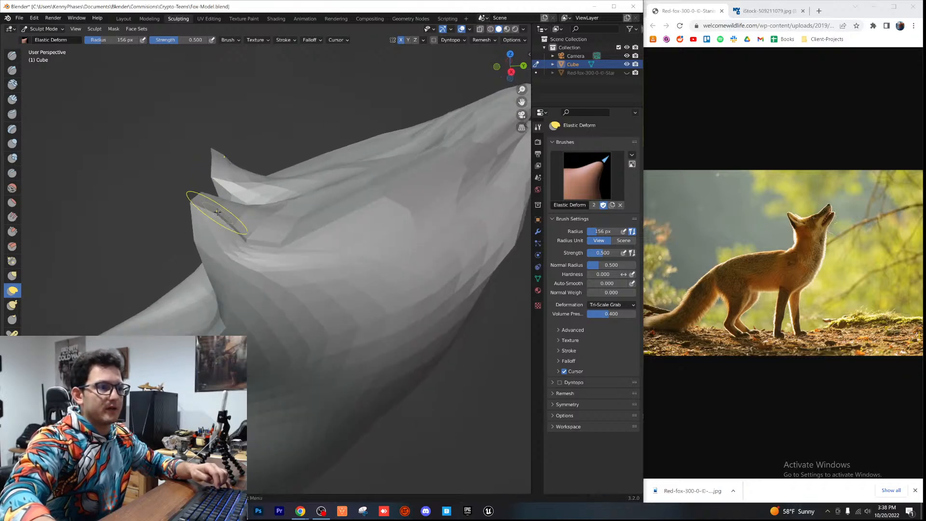
pyautogui.moveTo(171, 191); pyautogui.dragTo(138, 271, button='middle')
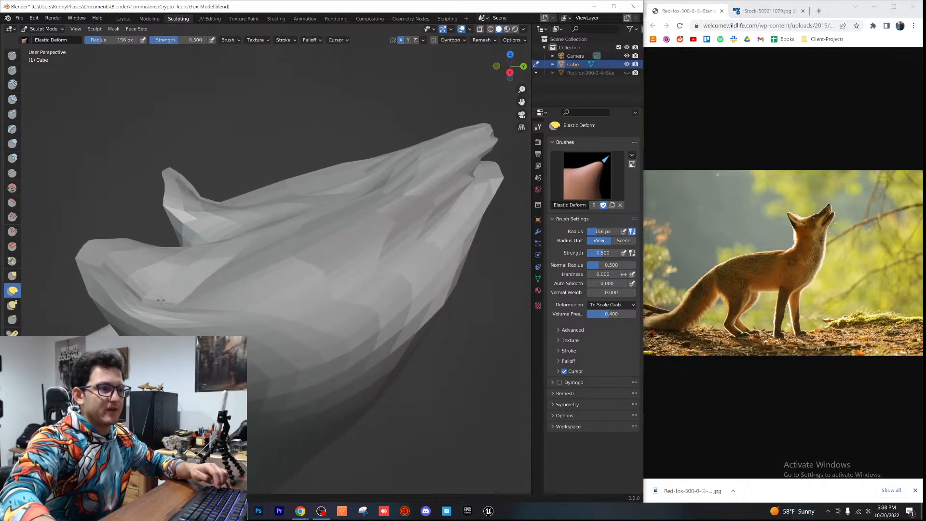
pyautogui.scroll(-4, 204, 309)
pyautogui.moveTo(250, 306); pyautogui.dragTo(311, 267, button='middle')
pyautogui.scroll(2, 306, 255)
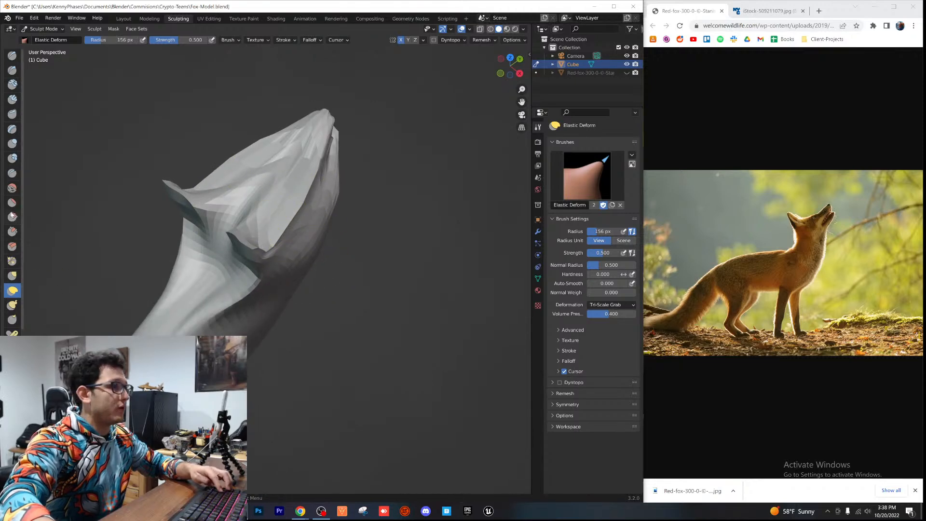
# Step: Smooth the top of the fox's head between the ears and the snout with the Smooth brush, working from the top view
pyautogui.click(12, 188)
pyautogui.click(510, 57)
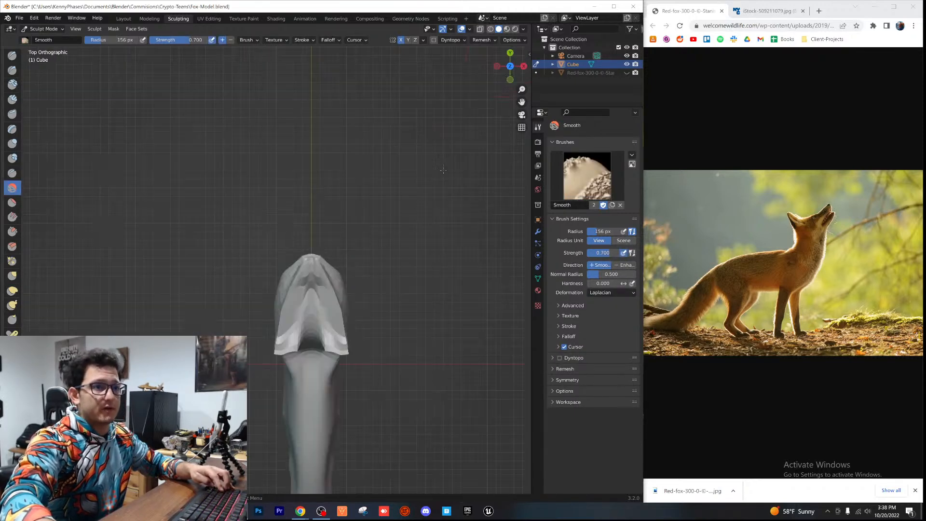
pyautogui.scroll(4, 312, 270)
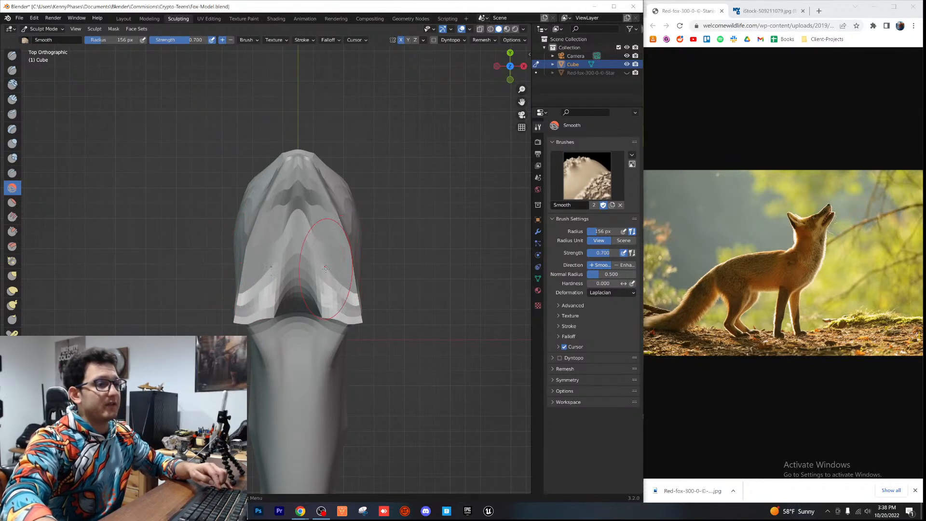
pyautogui.scroll(4, 325, 268)
pyautogui.moveTo(337, 247)
pyautogui.mouseDown()
pyautogui.moveTo(309, 203)
pyautogui.moveTo(318, 164)
pyautogui.moveTo(323, 217)
pyautogui.moveTo(297, 123)
pyautogui.moveTo(324, 279)
pyautogui.moveTo(280, 145)
pyautogui.moveTo(251, 116)
pyautogui.mouseUp()
pyautogui.moveTo(270, 202)
pyautogui.mouseDown(button='middle')
pyautogui.moveTo(243, 166)
pyautogui.moveTo(318, 211)
pyautogui.mouseUp(button='middle')
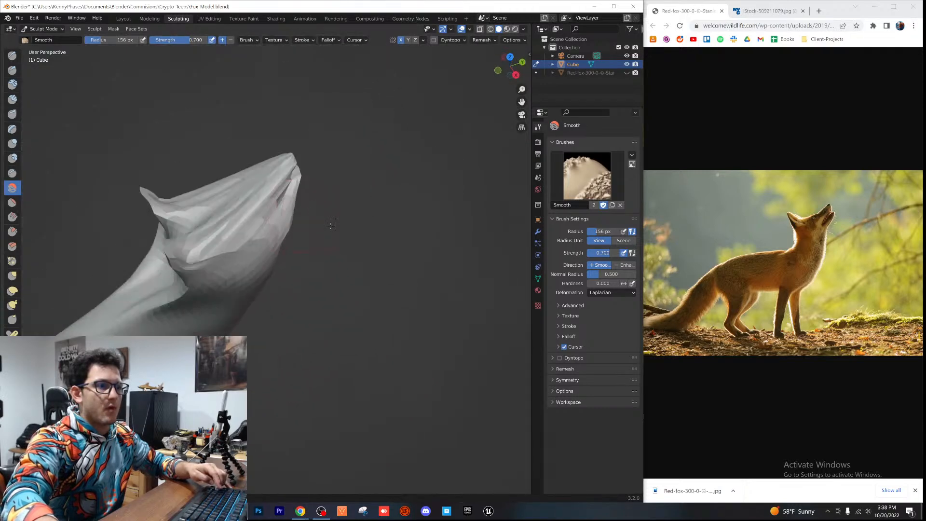
pyautogui.scroll(3, 318, 211)
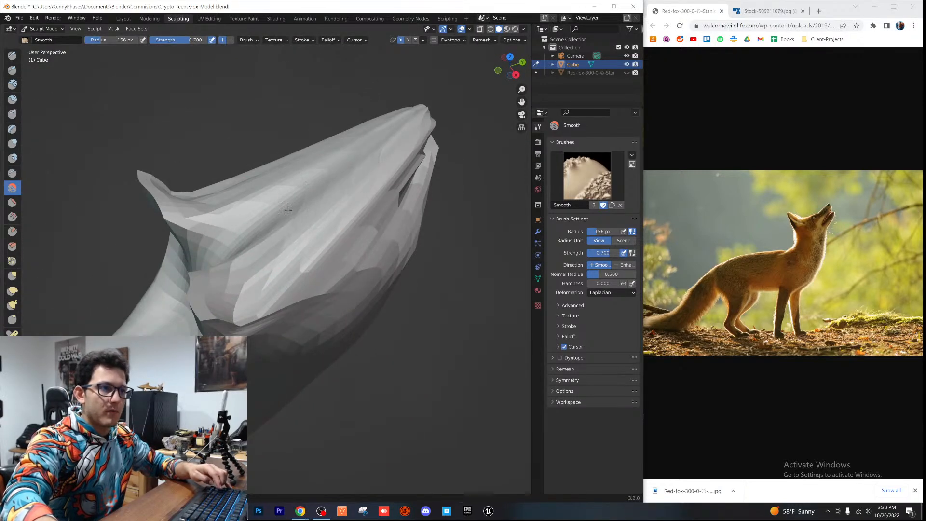
pyautogui.moveTo(294, 234); pyautogui.dragTo(408, 197, button='middle')
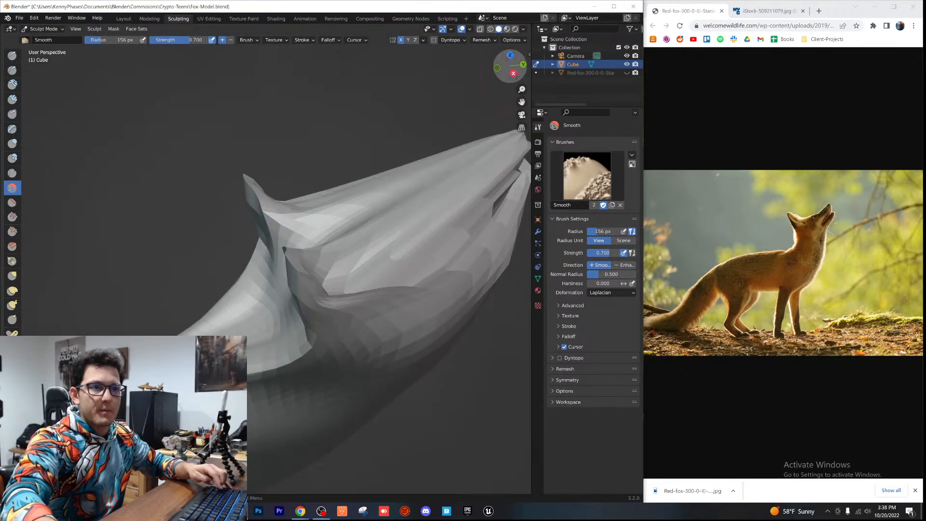
# Step: Pull the ear tips up and back and reshape the side of the head with Elastic Deform in the right view
pyautogui.click(513, 74)
pyautogui.scroll(2, 232, 128)
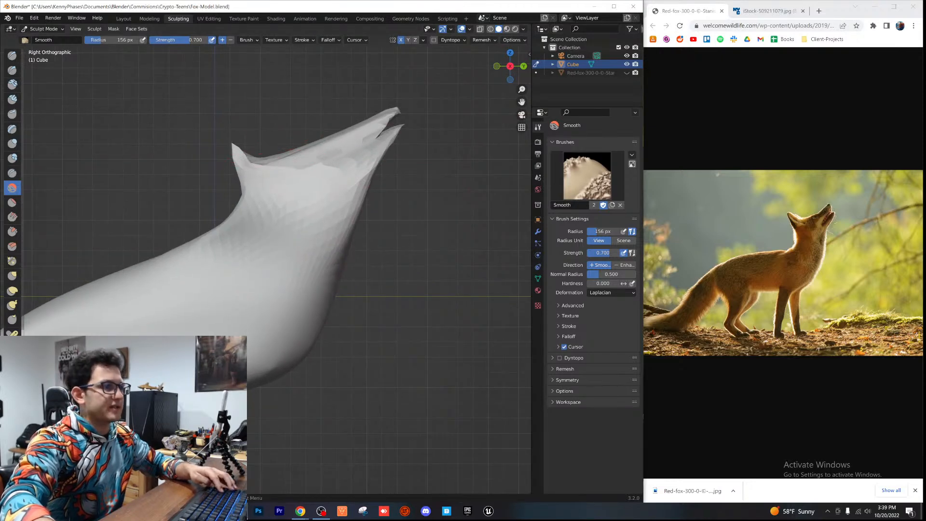
pyautogui.click(13, 289)
pyautogui.moveTo(227, 145); pyautogui.dragTo(183, 86)
pyautogui.scroll(4, 290, 148)
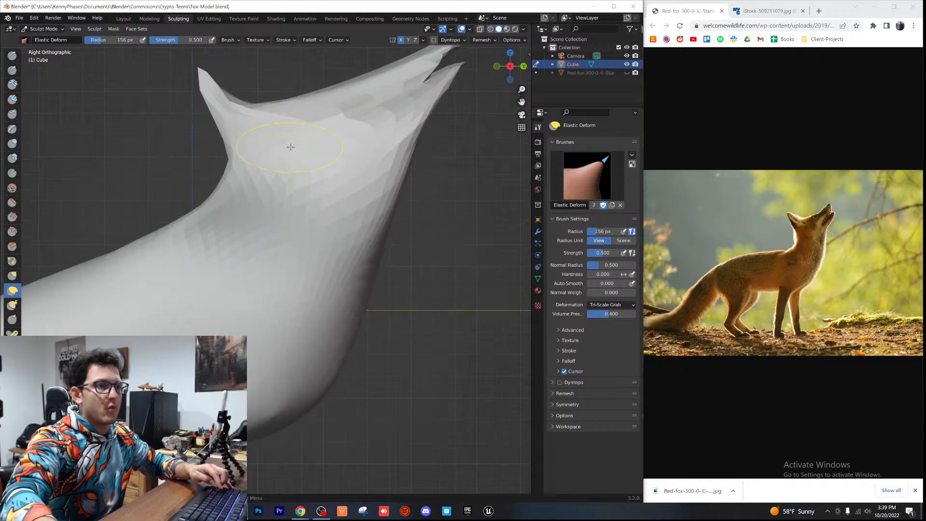
pyautogui.moveTo(297, 150)
pyautogui.mouseDown()
pyautogui.moveTo(289, 157)
pyautogui.moveTo(329, 164)
pyautogui.moveTo(310, 155)
pyautogui.moveTo(331, 149)
pyautogui.moveTo(374, 197)
pyautogui.mouseUp()
pyautogui.scroll(-3, 362, 219)
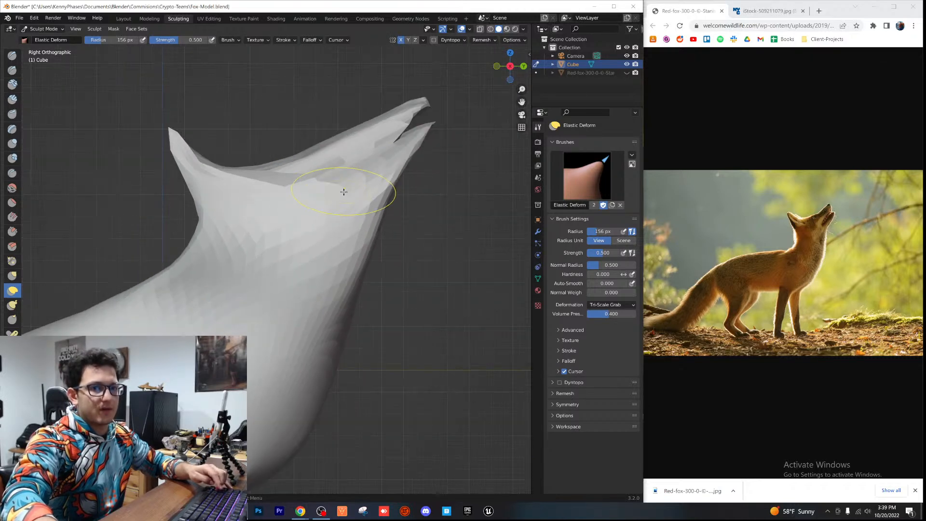
pyautogui.scroll(-3, 359, 326)
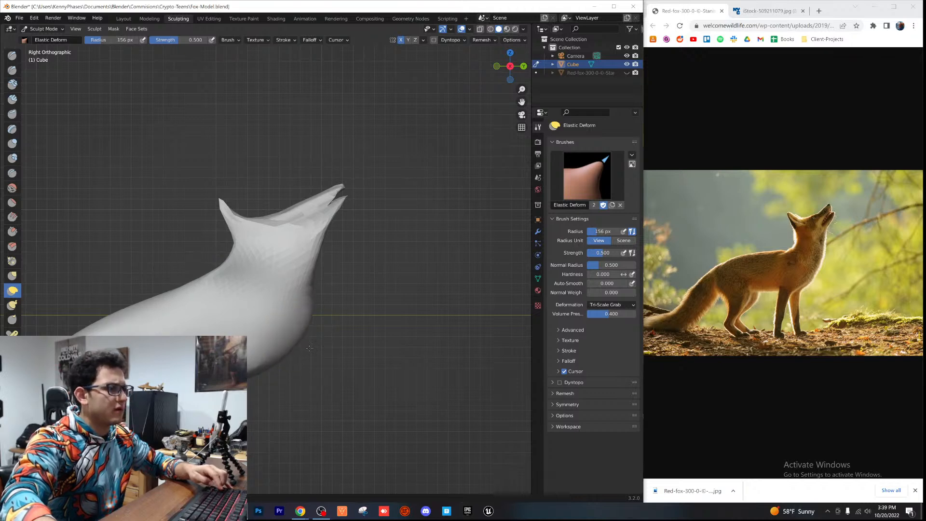
# Step: Pull the rear belly downward and refine the underside's curve toward the chest with Elastic Deform, and save the file
pyautogui.scroll(1, 327, 314)
pyautogui.keyDown('shift'); pyautogui.moveTo(345, 282); pyautogui.dragTo(323, 281, button='middle'); pyautogui.keyUp('shift')
pyautogui.keyDown('shift'); pyautogui.moveTo(289, 309); pyautogui.dragTo(413, 262, button='middle'); pyautogui.keyUp('shift')
pyautogui.keyDown('shift'); pyautogui.moveTo(326, 275); pyautogui.dragTo(393, 231, button='middle'); pyautogui.keyUp('shift')
pyautogui.scroll(-1, 270, 277)
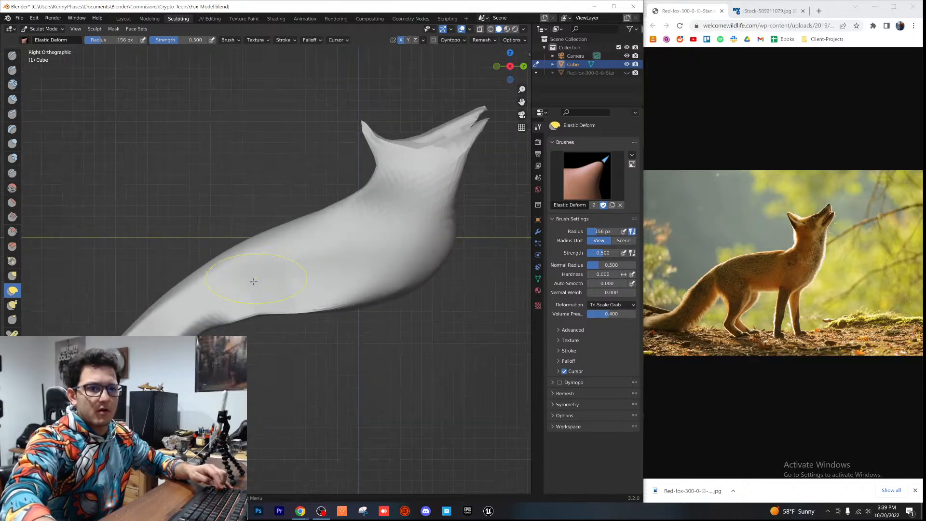
pyautogui.keyDown('shift'); pyautogui.moveTo(256, 287); pyautogui.dragTo(381, 230, button='middle'); pyautogui.keyUp('shift')
pyautogui.scroll(1, 387, 204)
pyautogui.keyDown('shift'); pyautogui.moveTo(376, 186); pyautogui.dragTo(270, 217, button='middle'); pyautogui.keyUp('shift')
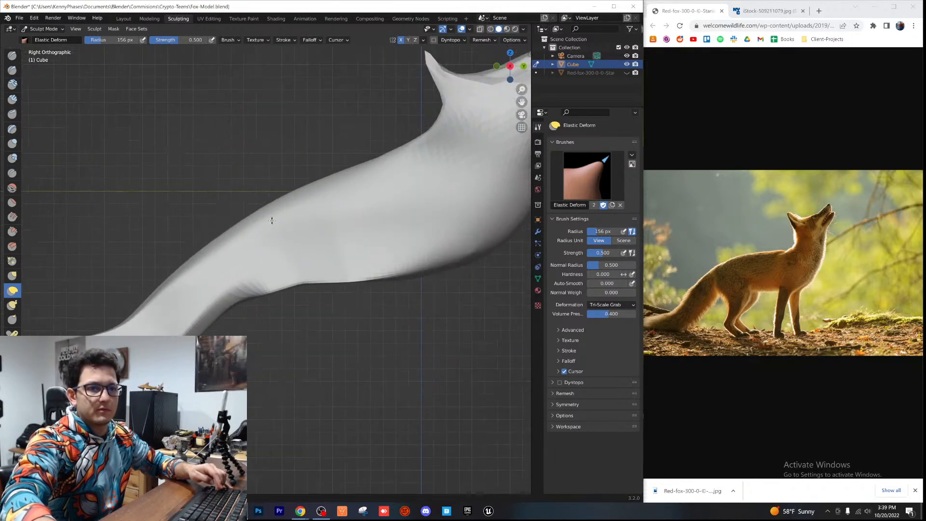
pyautogui.keyDown('shift'); pyautogui.moveTo(346, 226); pyautogui.dragTo(251, 234, button='middle'); pyautogui.keyUp('shift')
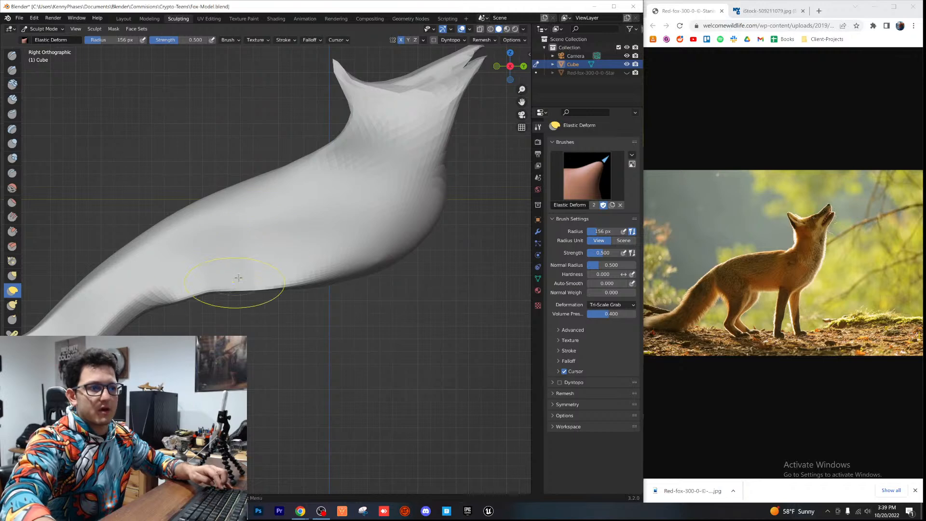
pyautogui.scroll(3, 206, 290)
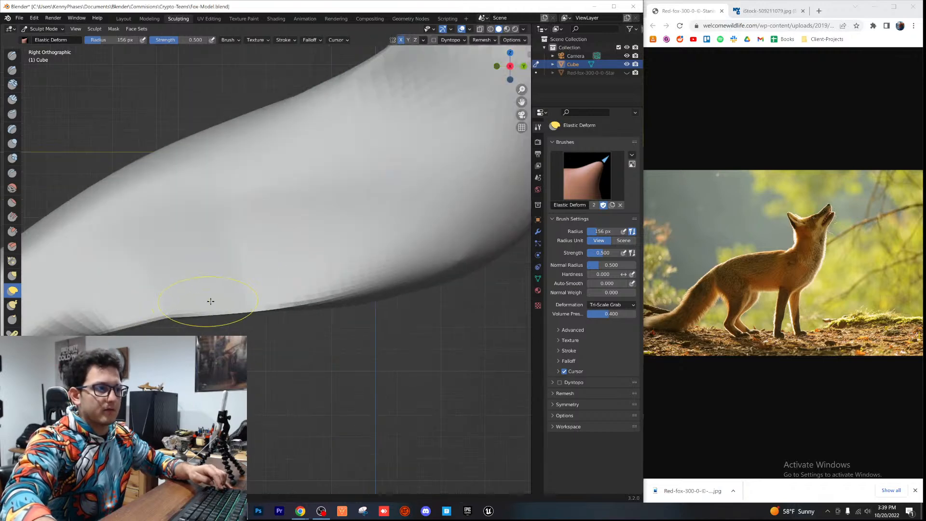
pyautogui.keyDown('shift'); pyautogui.moveTo(206, 289); pyautogui.dragTo(257, 256, button='middle'); pyautogui.keyUp('shift')
pyautogui.moveTo(257, 256)
pyautogui.mouseDown()
pyautogui.moveTo(256, 297)
pyautogui.moveTo(300, 294)
pyautogui.mouseUp()
pyautogui.moveTo(202, 279); pyautogui.dragTo(203, 289)
pyautogui.moveTo(331, 276); pyautogui.dragTo(339, 301)
pyautogui.moveTo(341, 283)
pyautogui.keyDown('shift'); pyautogui.mouseDown(button='middle')
pyautogui.moveTo(225, 217)
pyautogui.moveTo(225, 279)
pyautogui.mouseUp(button='middle'); pyautogui.keyUp('shift')
pyautogui.scroll(-1, 260, 223)
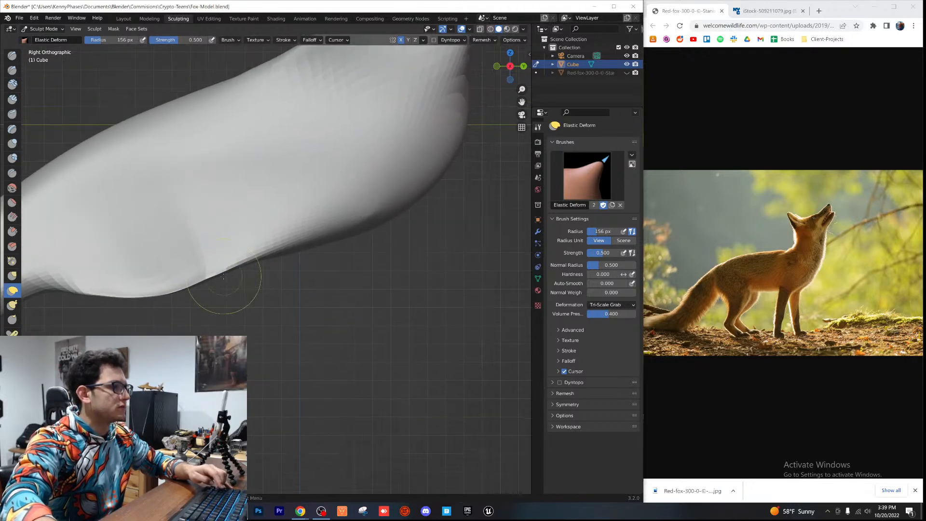
pyautogui.hotkey('ctrl', 's')
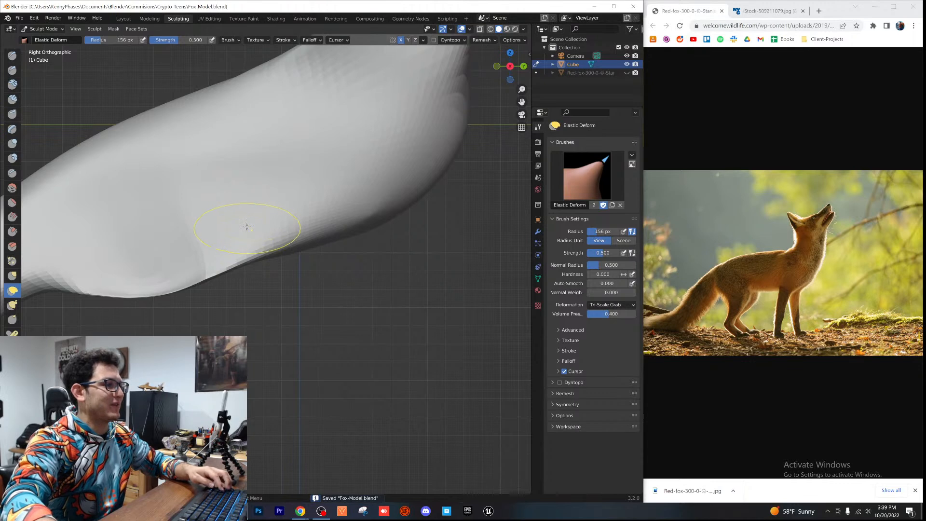
# Step: Smooth the fox's snout and lower jaw in the right view with the Smooth brush
pyautogui.scroll(-2, 271, 284)
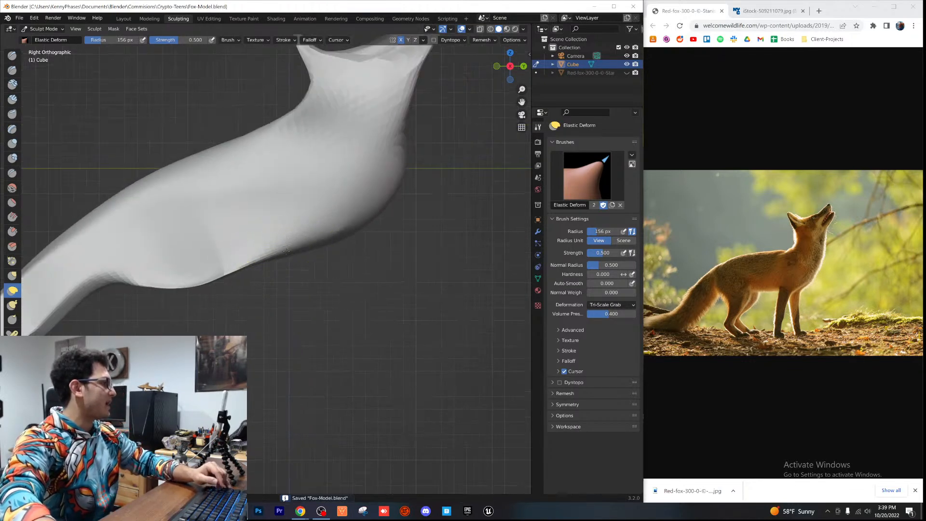
pyautogui.keyDown('shift'); pyautogui.moveTo(294, 243); pyautogui.dragTo(295, 262, button='middle'); pyautogui.keyUp('shift')
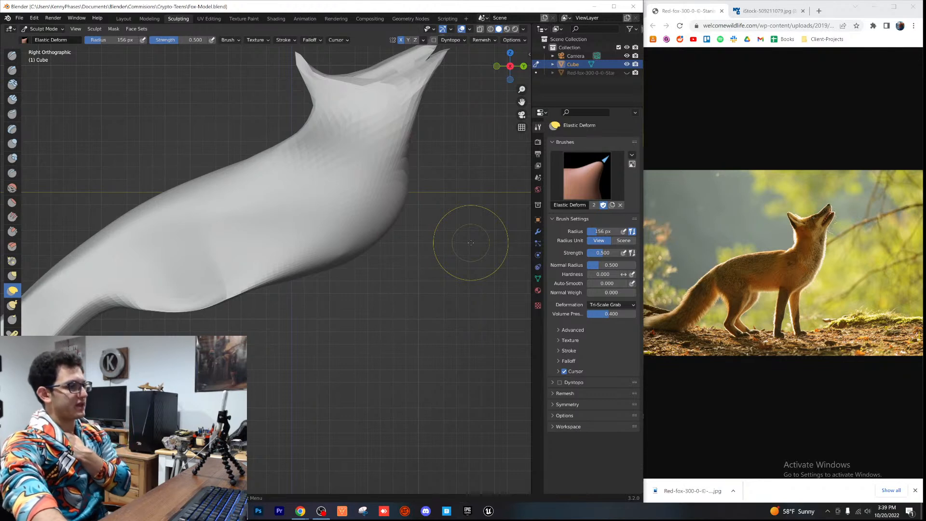
pyautogui.keyDown('shift'); pyautogui.moveTo(424, 212); pyautogui.dragTo(414, 328, button='middle'); pyautogui.keyUp('shift')
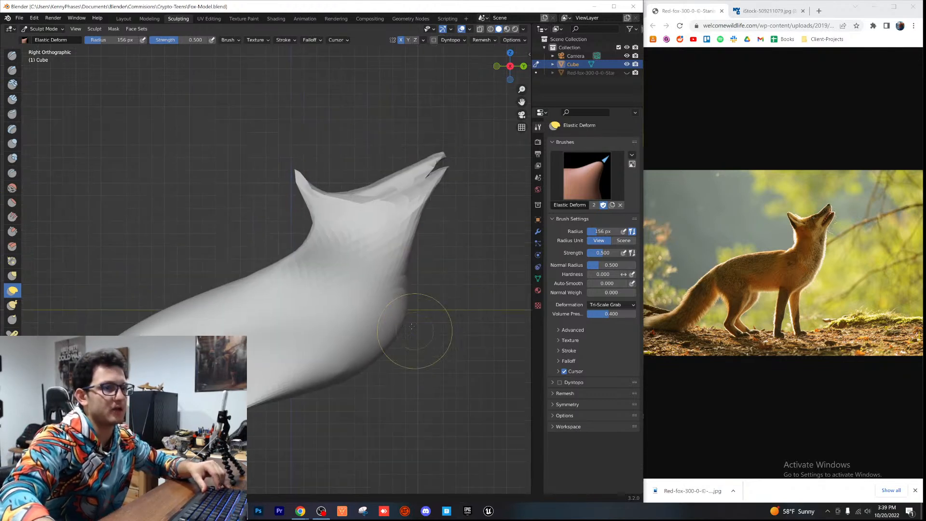
pyautogui.scroll(1, 388, 227)
pyautogui.keyDown('shift'); pyautogui.moveTo(354, 209); pyautogui.dragTo(334, 226, button='middle'); pyautogui.keyUp('shift')
pyautogui.scroll(1, 402, 181)
pyautogui.keyDown('shift'); pyautogui.moveTo(390, 204); pyautogui.dragTo(307, 268, button='middle'); pyautogui.keyUp('shift')
pyautogui.click(8, 190)
pyautogui.scroll(3, 434, 125)
pyautogui.keyDown('shift'); pyautogui.moveTo(453, 106); pyautogui.dragTo(305, 200, button='middle'); pyautogui.keyUp('shift')
pyautogui.scroll(3, 305, 199)
pyautogui.moveTo(413, 228)
pyautogui.mouseDown()
pyautogui.moveTo(389, 234)
pyautogui.moveTo(339, 287)
pyautogui.mouseUp()
pyautogui.moveTo(398, 302)
pyautogui.mouseDown()
pyautogui.moveTo(422, 274)
pyautogui.moveTo(377, 358)
pyautogui.mouseUp()
pyautogui.scroll(-2, 411, 332)
pyautogui.keyDown('shift'); pyautogui.moveTo(406, 336); pyautogui.dragTo(399, 231, button='middle'); pyautogui.keyUp('shift')
pyautogui.scroll(1, 379, 283)
pyautogui.keyDown('shift'); pyautogui.moveTo(379, 285); pyautogui.dragTo(376, 187, button='middle'); pyautogui.keyUp('shift')
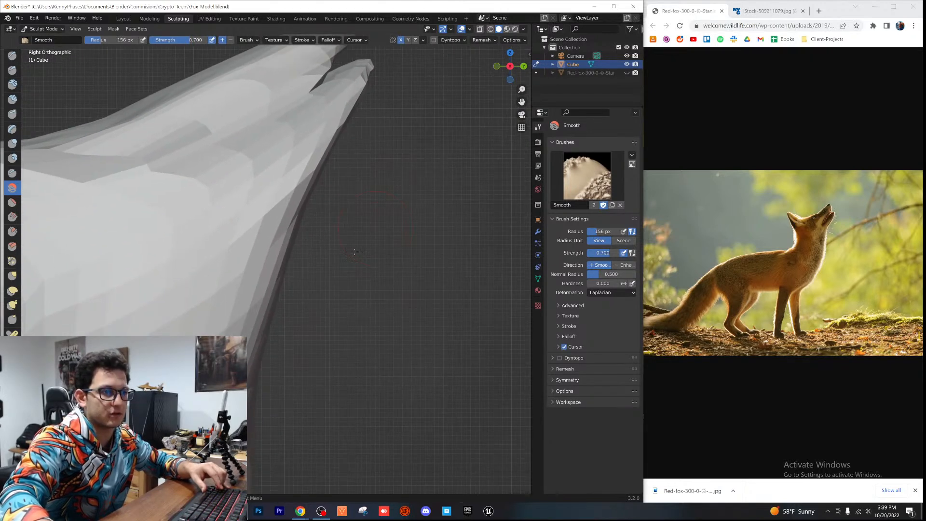
# Step: Pull the front of the chest outward and push the base of the neck down into the back with Elastic Deform
pyautogui.scroll(3, 203, 227)
pyautogui.click(13, 290)
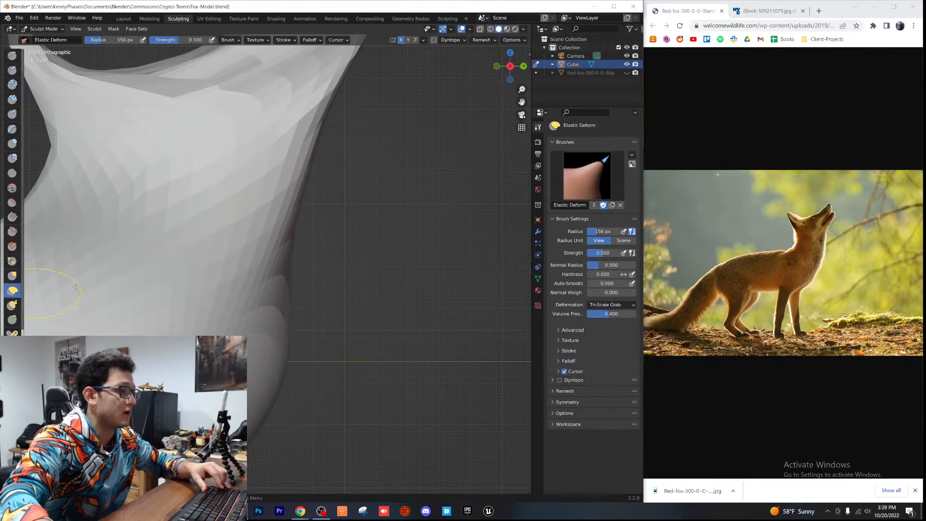
pyautogui.scroll(-3, 372, 269)
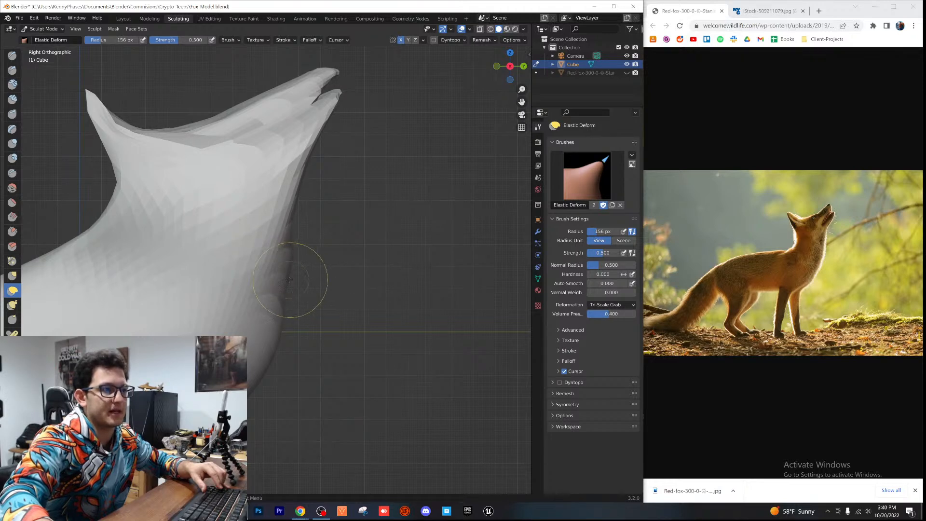
pyautogui.moveTo(289, 278); pyautogui.dragTo(314, 284)
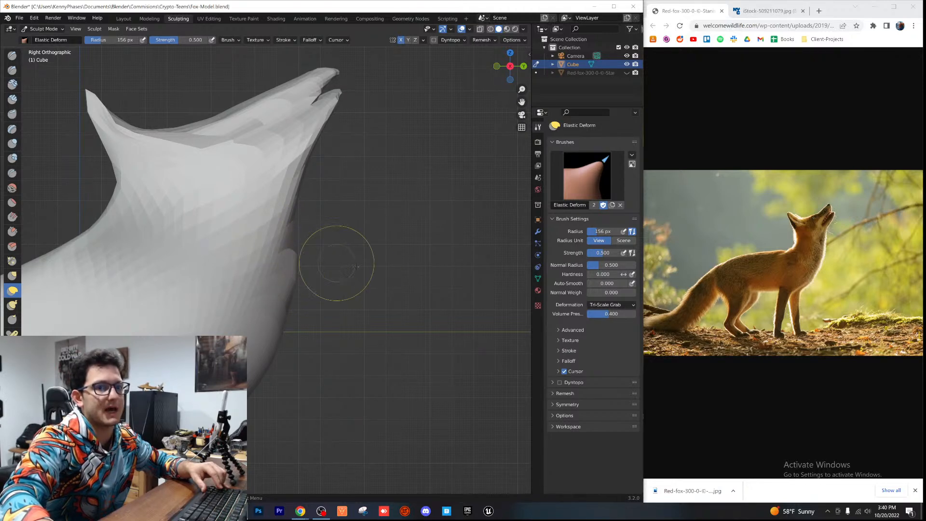
pyautogui.scroll(-1, 320, 259)
pyautogui.keyDown('shift'); pyautogui.moveTo(355, 259); pyautogui.dragTo(459, 217, button='middle'); pyautogui.keyUp('shift')
pyautogui.scroll(-3, 410, 220)
pyautogui.moveTo(264, 237)
pyautogui.mouseDown()
pyautogui.moveTo(286, 251)
pyautogui.moveTo(281, 269)
pyautogui.mouseUp()
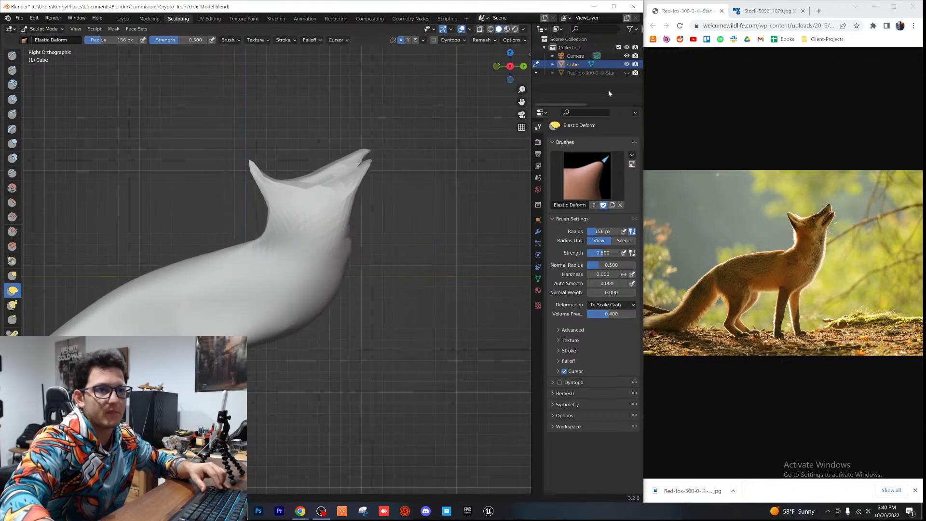
# Step: Show the fox reference image in Material Preview shading and fit the back and nape to its outline with Elastic Deform
pyautogui.click(627, 72)
pyautogui.click(507, 29)
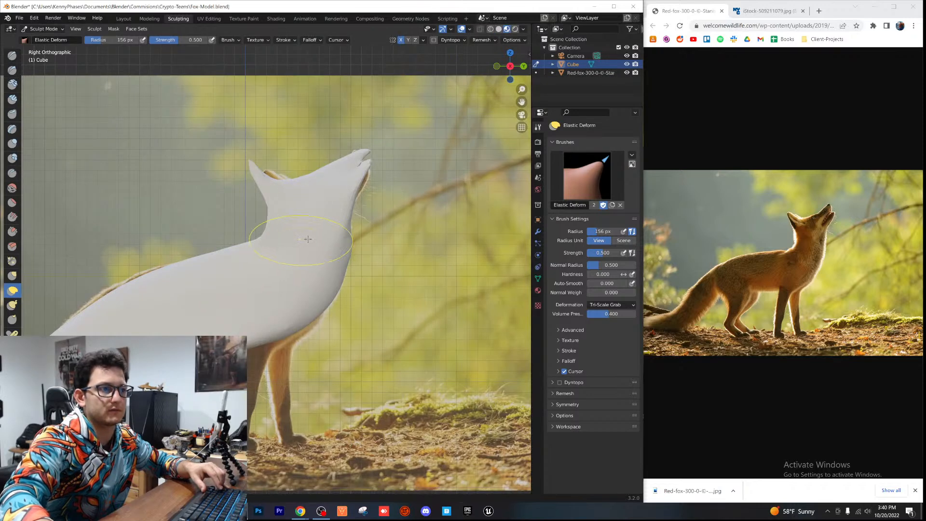
pyautogui.keyDown('shift'); pyautogui.moveTo(299, 241); pyautogui.dragTo(361, 225, button='middle'); pyautogui.keyUp('shift')
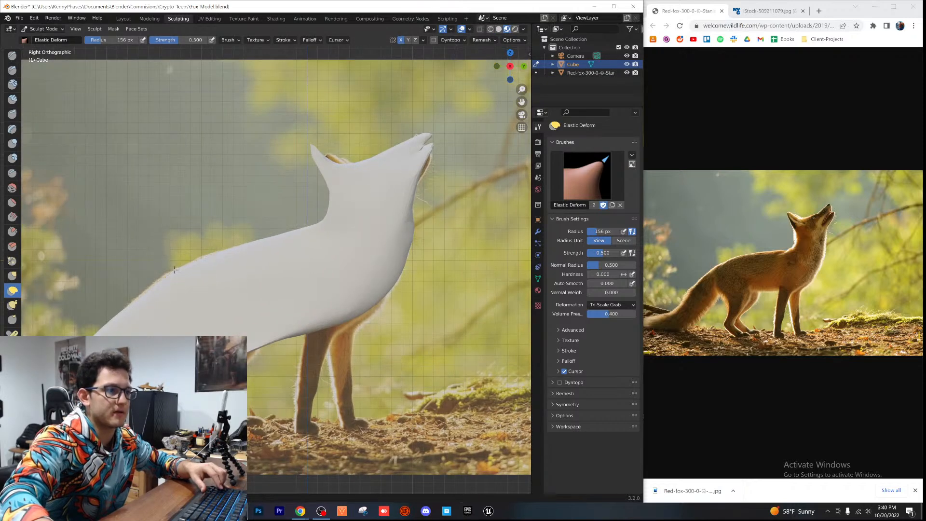
pyautogui.moveTo(298, 244)
pyautogui.mouseDown()
pyautogui.moveTo(300, 273)
pyautogui.moveTo(217, 254)
pyautogui.moveTo(213, 242)
pyautogui.mouseUp()
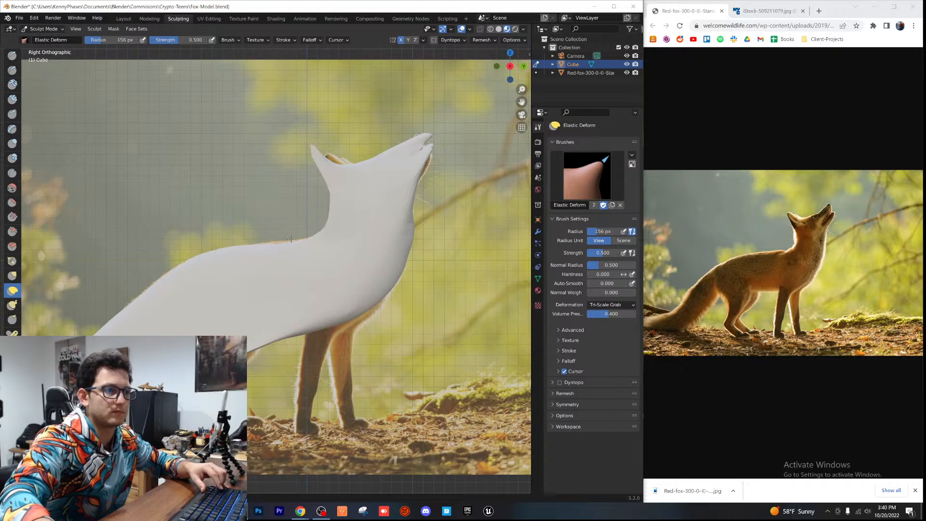
pyautogui.moveTo(324, 224)
pyautogui.mouseDown()
pyautogui.moveTo(357, 248)
pyautogui.moveTo(305, 231)
pyautogui.mouseUp()
# Step: Shift the fox's head forward and fit the ear to the reference outline with Elastic Deform
pyautogui.moveTo(326, 165)
pyautogui.mouseDown()
pyautogui.moveTo(363, 200)
pyautogui.moveTo(412, 186)
pyautogui.mouseUp()
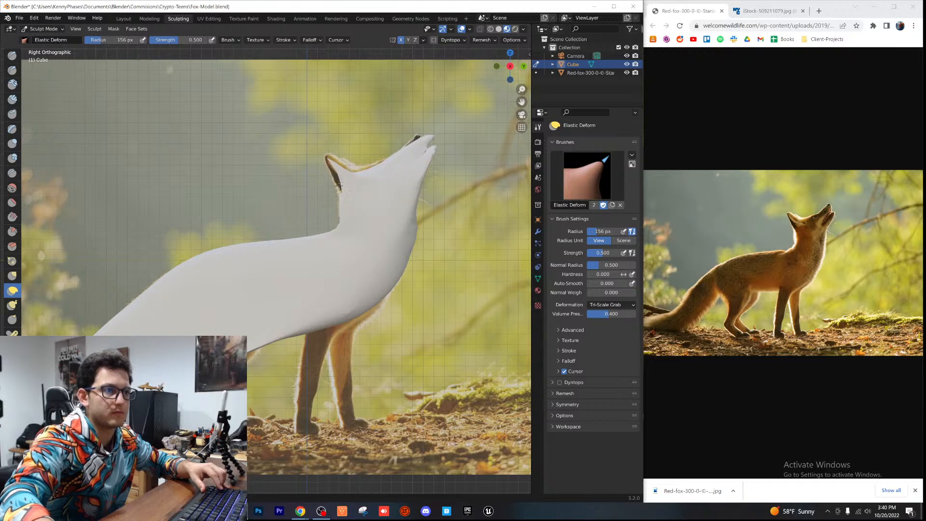
pyautogui.scroll(6, 315, 189)
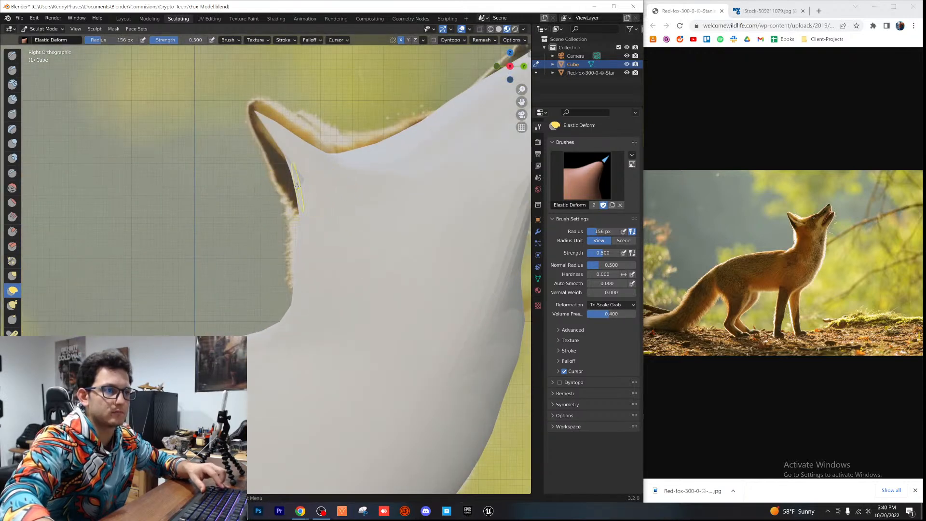
pyautogui.moveTo(281, 153)
pyautogui.mouseDown()
pyautogui.moveTo(263, 138)
pyautogui.moveTo(330, 125)
pyautogui.moveTo(345, 97)
pyautogui.mouseUp()
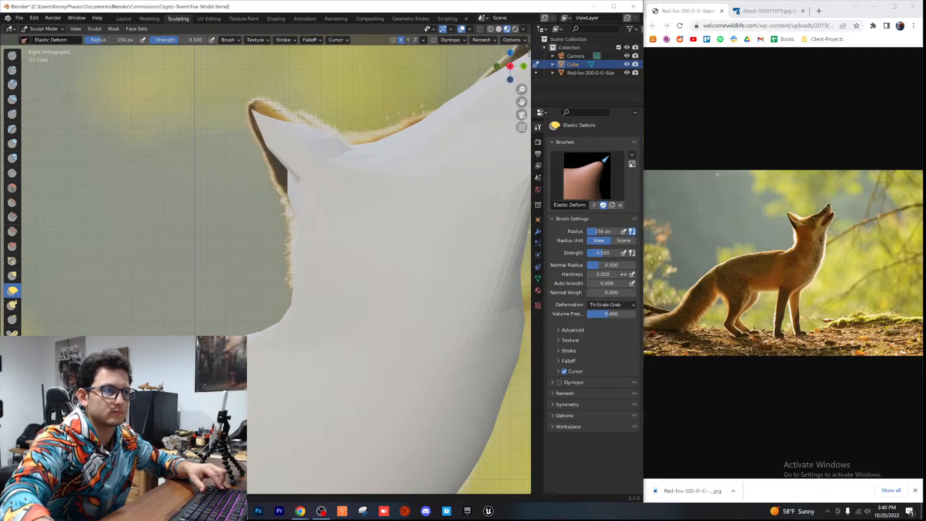
pyautogui.moveTo(276, 116); pyautogui.dragTo(311, 79)
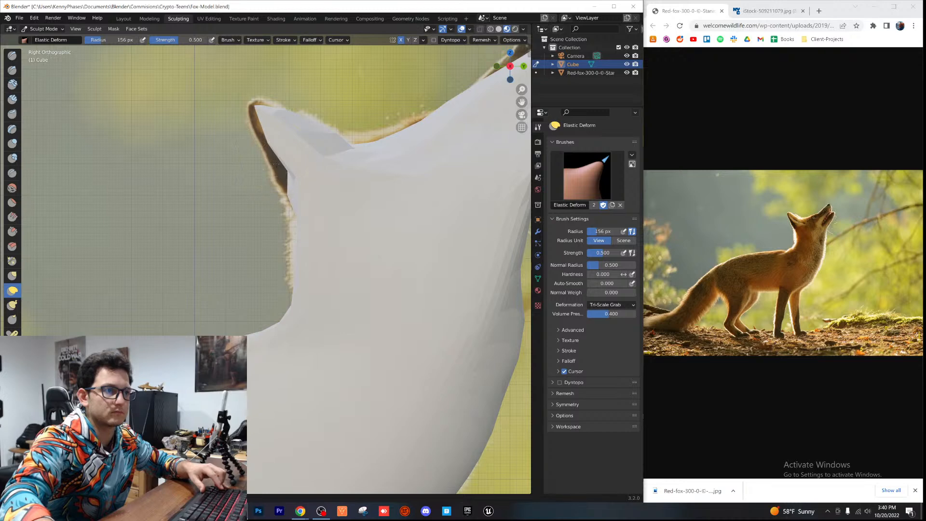
pyautogui.moveTo(272, 169); pyautogui.dragTo(214, 206)
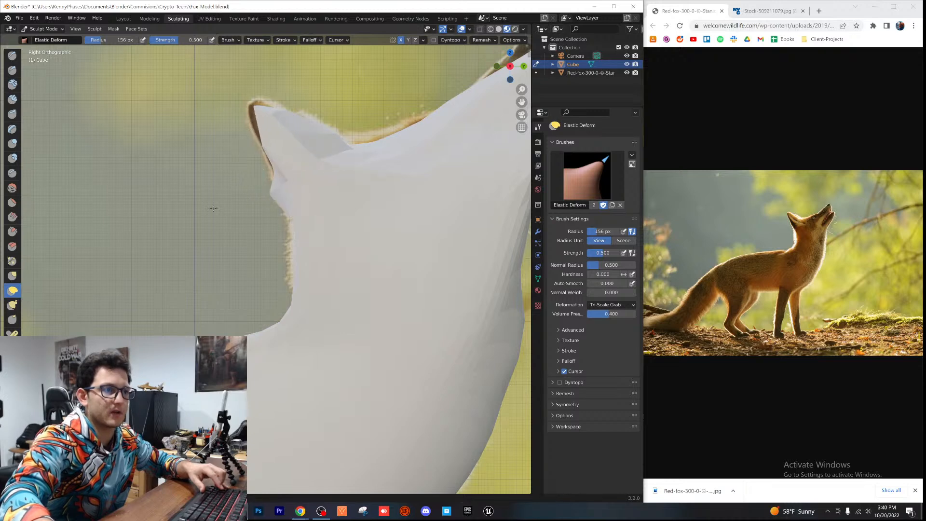
pyautogui.moveTo(263, 173); pyautogui.dragTo(257, 170)
pyautogui.moveTo(253, 124); pyautogui.dragTo(210, 124)
# Step: Fit the ear tip, upper snout and lower jaw to the reference outline with Elastic Deform
pyautogui.keyDown('shift'); pyautogui.moveTo(391, 157); pyautogui.dragTo(306, 181, button='middle'); pyautogui.keyUp('shift')
pyautogui.moveTo(225, 169); pyautogui.dragTo(213, 120)
pyautogui.moveTo(397, 130)
pyautogui.mouseDown()
pyautogui.moveTo(332, 87)
pyautogui.moveTo(352, 96)
pyautogui.mouseUp()
pyautogui.moveTo(409, 115)
pyautogui.mouseDown()
pyautogui.moveTo(360, 143)
pyautogui.moveTo(410, 150)
pyautogui.moveTo(361, 151)
pyautogui.mouseUp()
pyautogui.moveTo(399, 192); pyautogui.dragTo(382, 247)
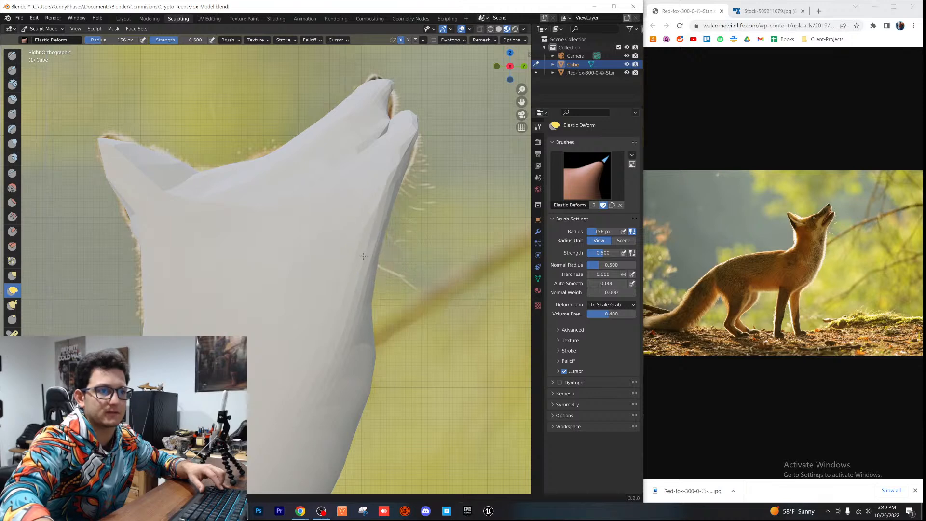
# Step: Adjust the throat and front of the chest to follow the reference fox's outline with Elastic Deform
pyautogui.scroll(-2, 361, 259)
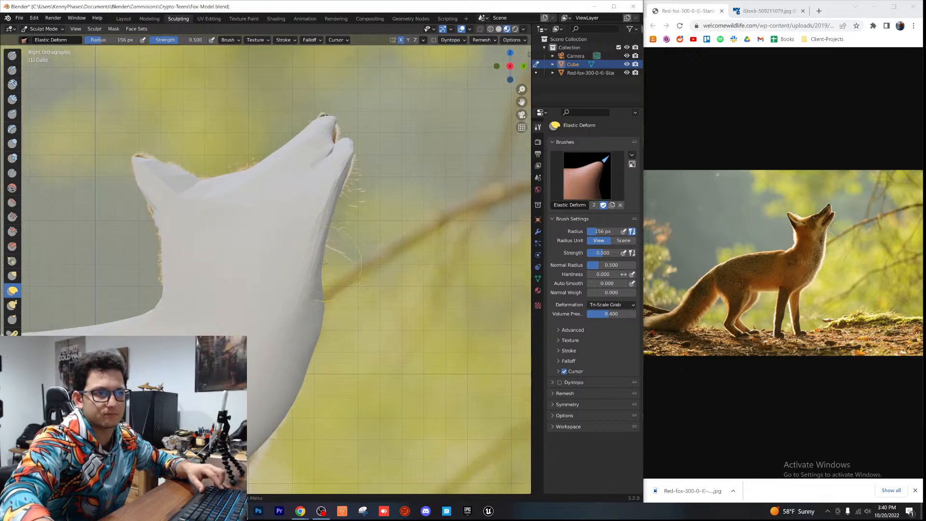
pyautogui.moveTo(303, 260); pyautogui.dragTo(313, 257)
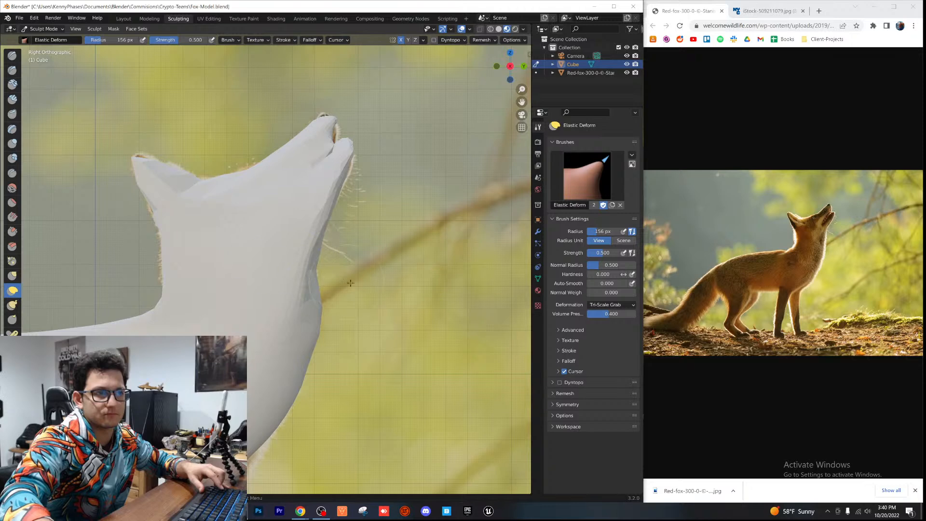
pyautogui.scroll(-2, 299, 270)
pyautogui.scroll(1, 286, 318)
pyautogui.keyDown('shift'); pyautogui.moveTo(286, 320); pyautogui.dragTo(292, 258, button='middle'); pyautogui.keyUp('shift')
pyautogui.scroll(-3, 292, 257)
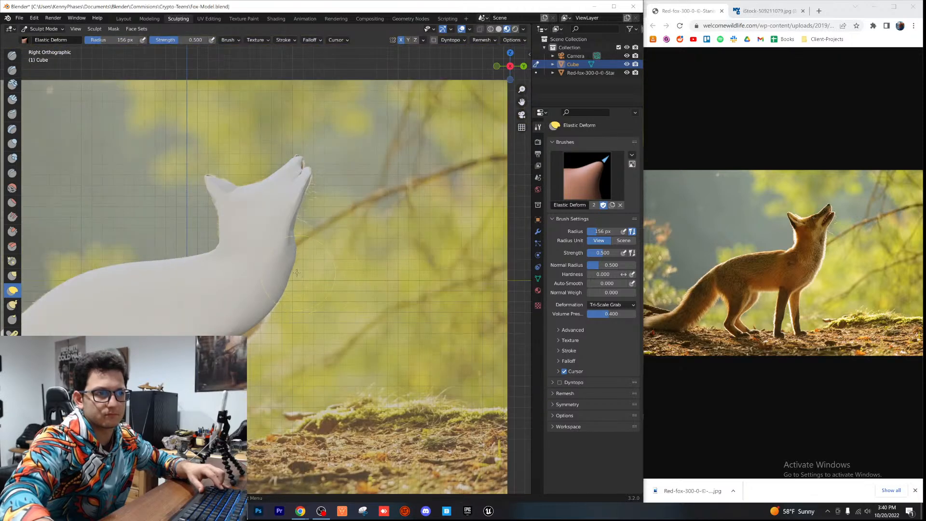
pyautogui.moveTo(283, 270); pyautogui.dragTo(276, 289)
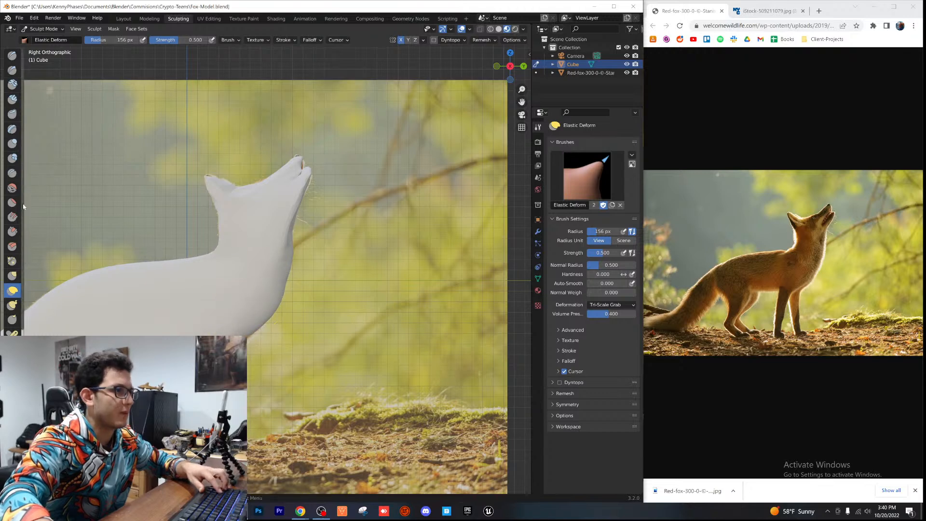
# Step: Save the file and smooth the fox's head with the Smooth brush at a 191 px radius
pyautogui.hotkey('shift', 's')
pyautogui.scroll(2, 301, 225)
pyautogui.scroll(-2, 288, 207)
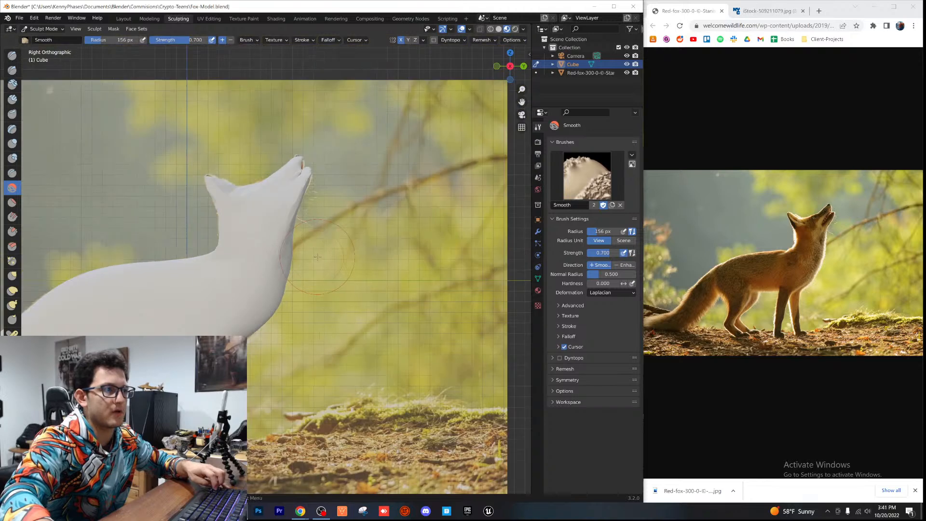
pyautogui.hotkey('ctrl', 's')
pyautogui.scroll(-2, 284, 276)
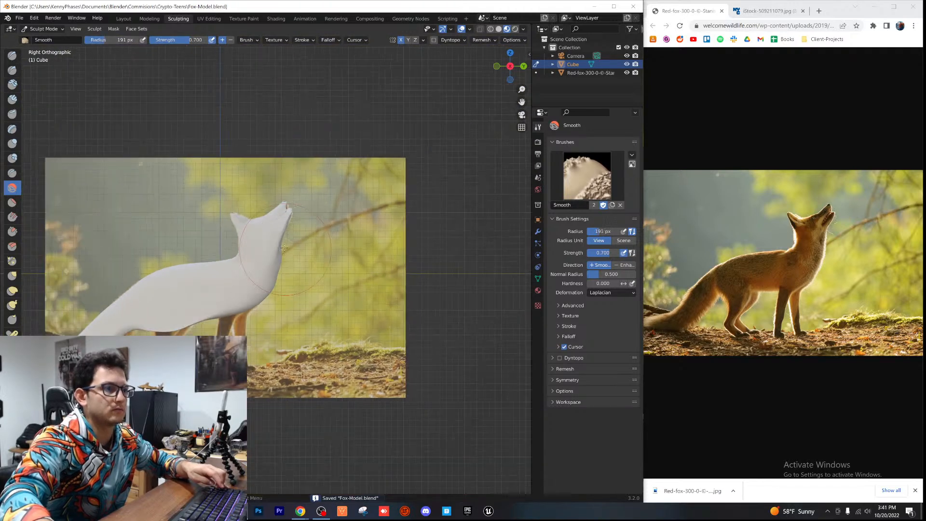
pyautogui.scroll(2, 284, 276)
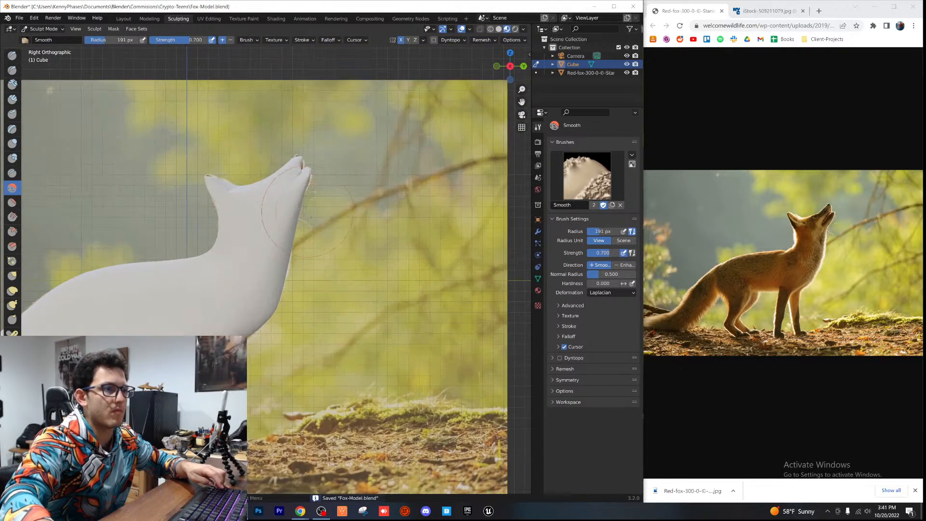
pyautogui.moveTo(284, 194)
pyautogui.mouseDown()
pyautogui.moveTo(217, 186)
pyautogui.moveTo(225, 195)
pyautogui.mouseUp()
# Step: Pull the ear back out to the reference and lower the top of the head with Elastic Deform
pyautogui.click(12, 289)
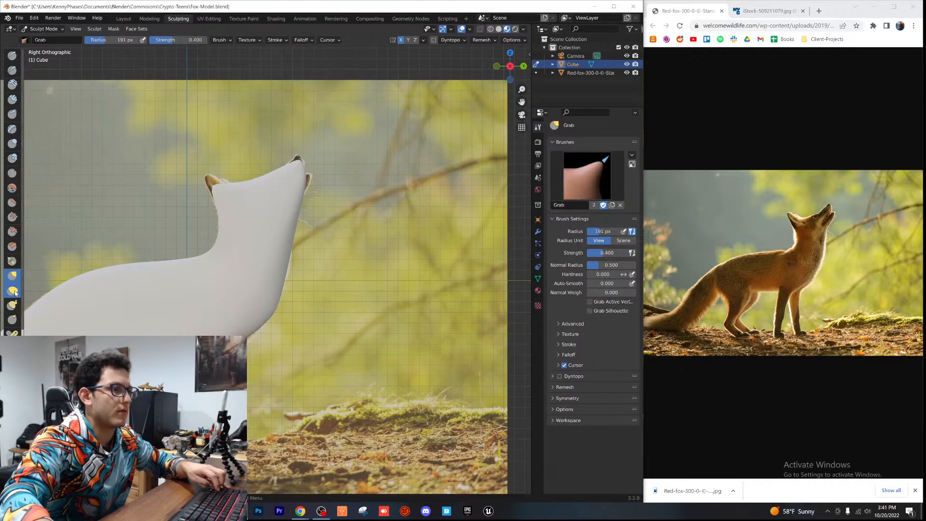
pyautogui.scroll(3, 234, 202)
pyautogui.moveTo(217, 224); pyautogui.dragTo(172, 170)
pyautogui.moveTo(291, 208)
pyautogui.mouseDown()
pyautogui.moveTo(284, 263)
pyautogui.moveTo(290, 252)
pyautogui.mouseUp()
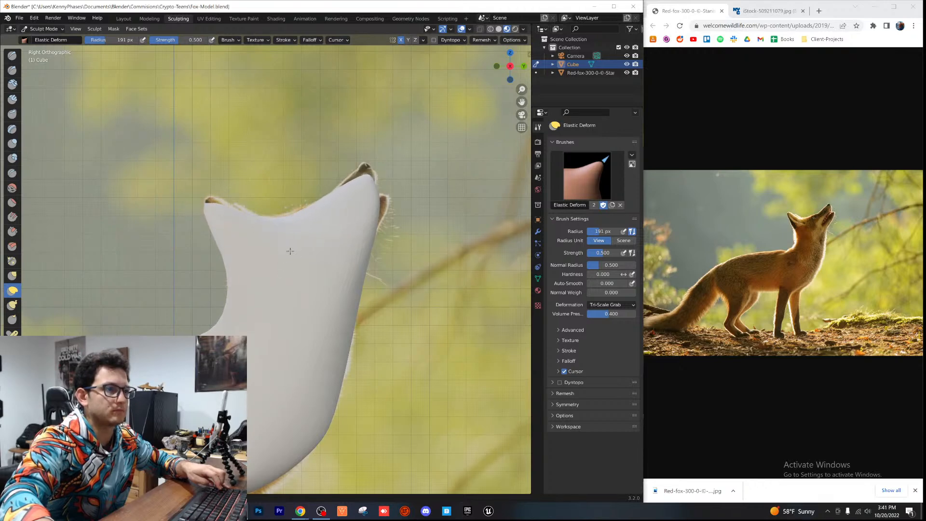
# Step: Pull the nose tip and lower jaw out to the reference, push in the mouth gap with Elastic Deform, and save the file
pyautogui.scroll(3, 372, 209)
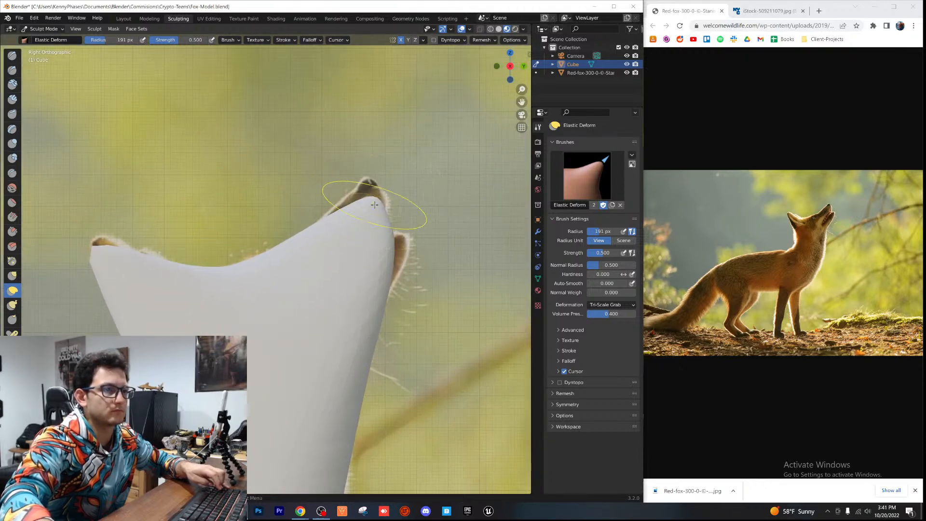
pyautogui.moveTo(374, 205); pyautogui.dragTo(365, 151)
pyautogui.scroll(2, 428, 263)
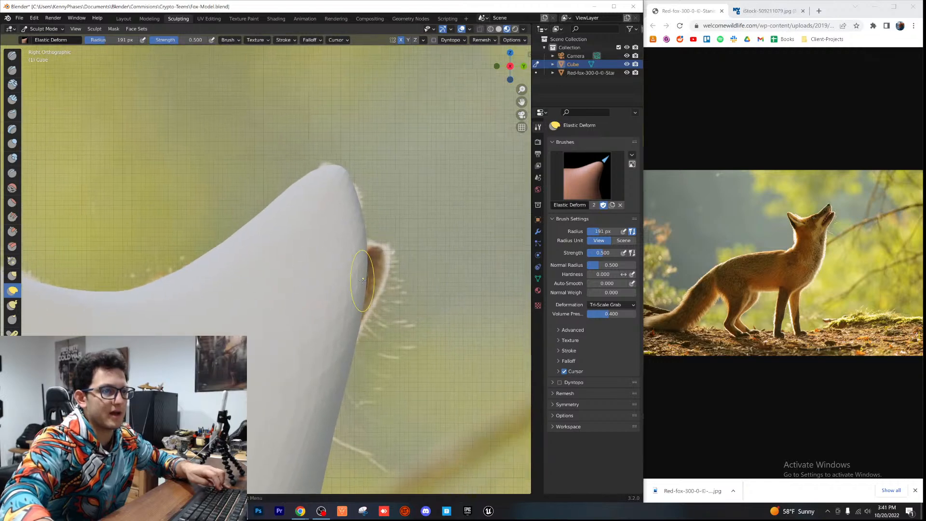
pyautogui.moveTo(382, 271); pyautogui.dragTo(467, 249)
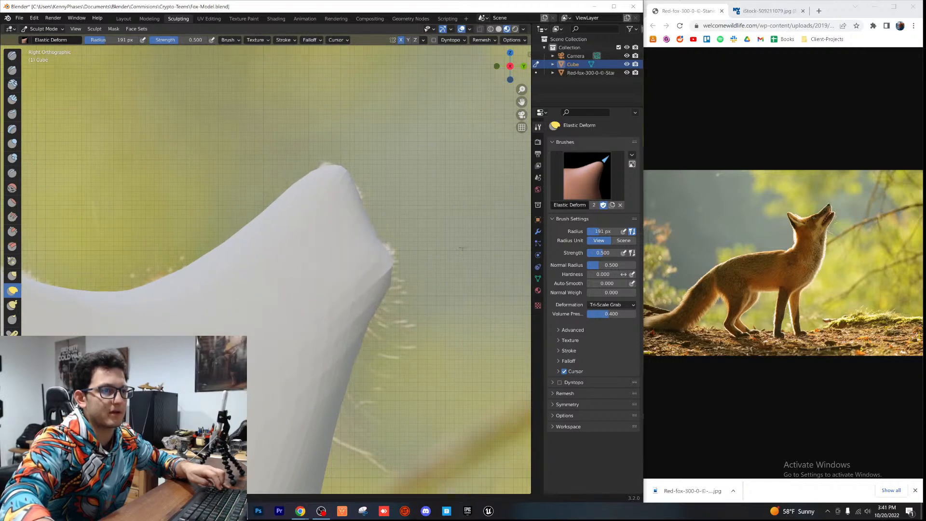
pyautogui.moveTo(369, 222); pyautogui.dragTo(324, 262)
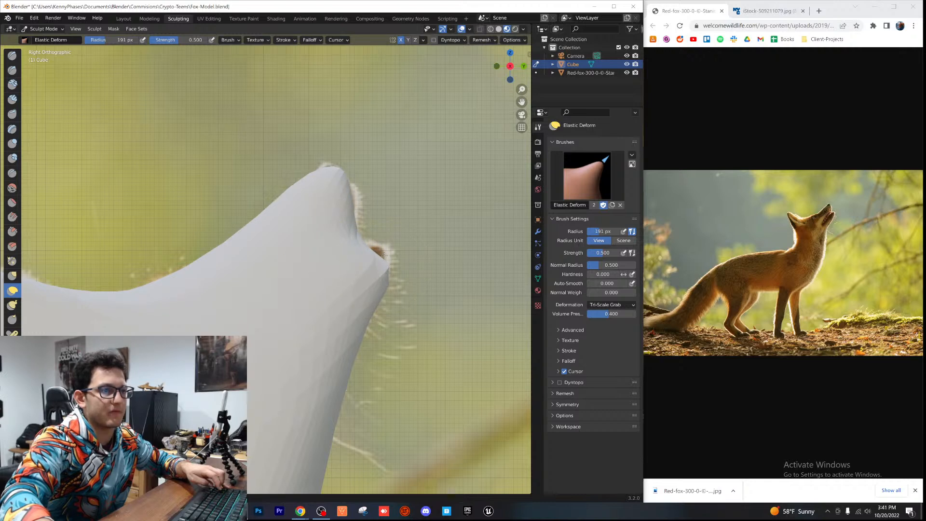
pyautogui.scroll(1, 379, 251)
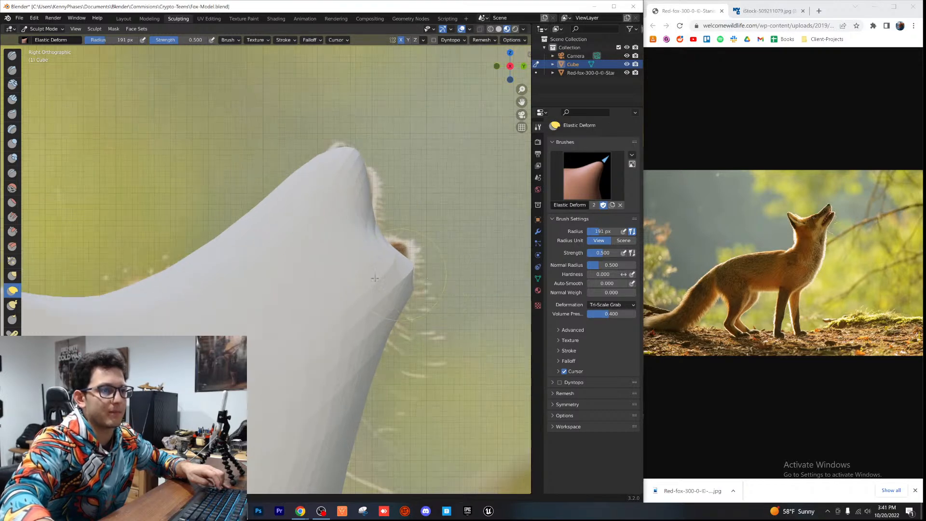
pyautogui.keyDown('shift'); pyautogui.moveTo(388, 271); pyautogui.dragTo(350, 278, button='middle'); pyautogui.keyUp('shift')
pyautogui.scroll(-4, 381, 299)
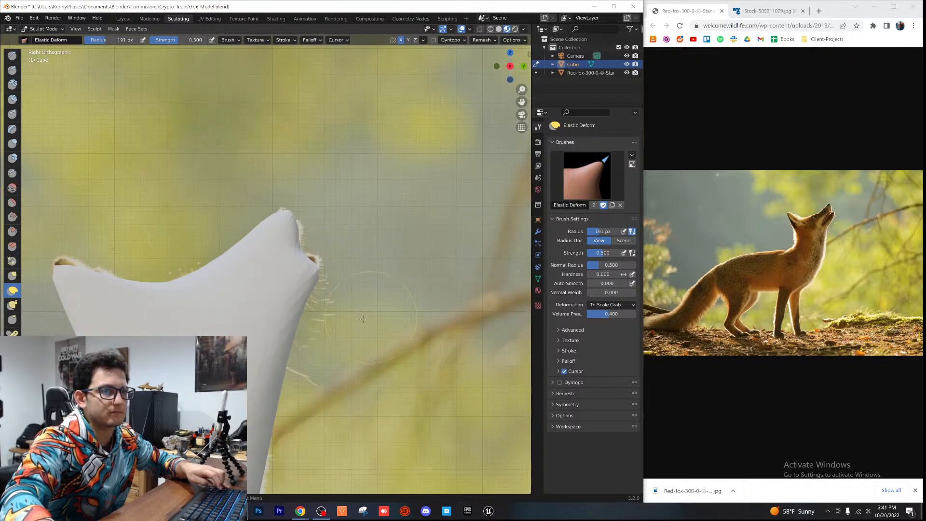
pyautogui.scroll(-3, 372, 316)
pyautogui.keyDown('shift'); pyautogui.moveTo(391, 244); pyautogui.dragTo(424, 234, button='middle'); pyautogui.keyUp('shift')
pyautogui.hotkey('ctrl', 's')
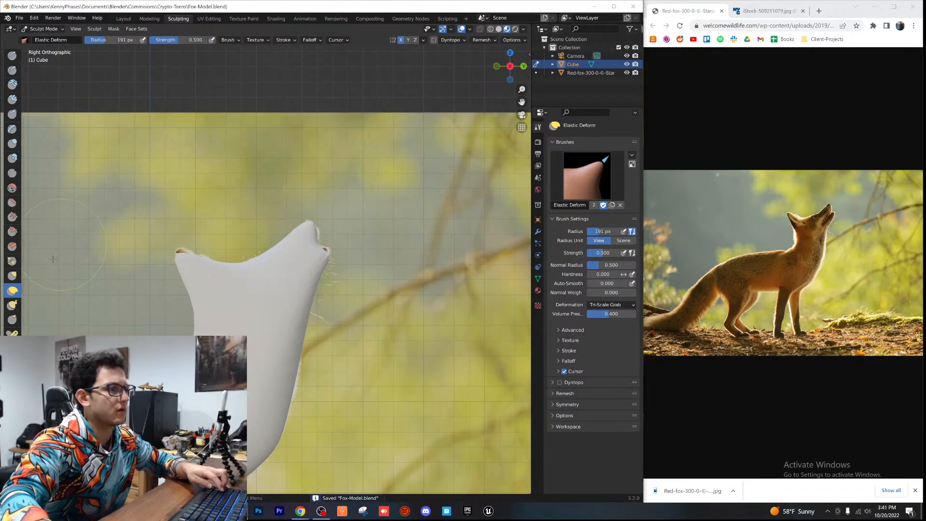
# Step: Refine the lower jaw and mouth opening against the reference with the Grab brush
pyautogui.click(12, 275)
pyautogui.moveTo(329, 255); pyautogui.dragTo(337, 235)
pyautogui.scroll(2, 317, 252)
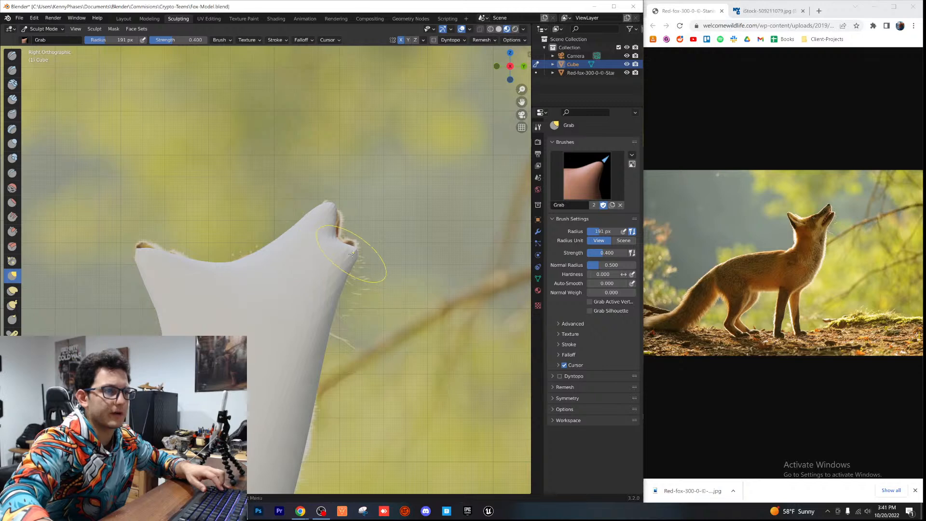
# Step: Switch the viewport to Solid shading and push in the inner side of the ear with the Grab brush
pyautogui.moveTo(359, 244); pyautogui.dragTo(336, 261, button='middle')
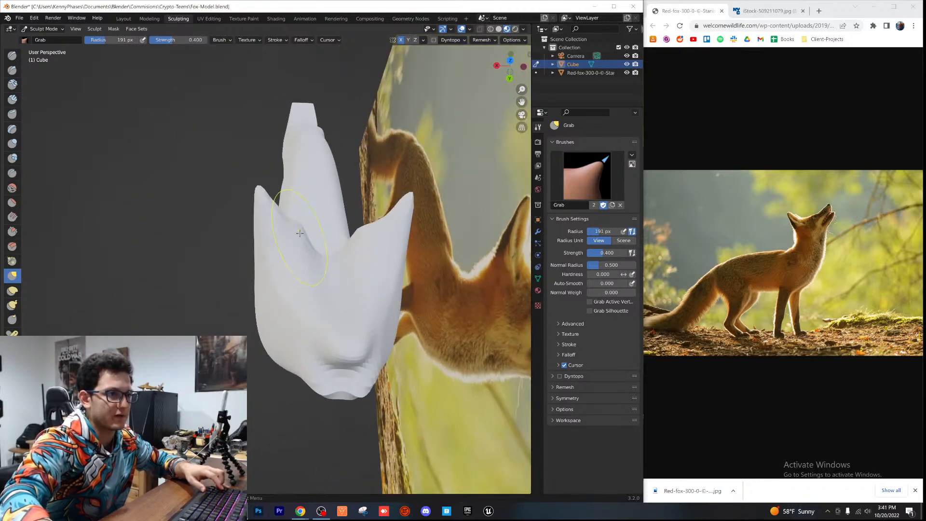
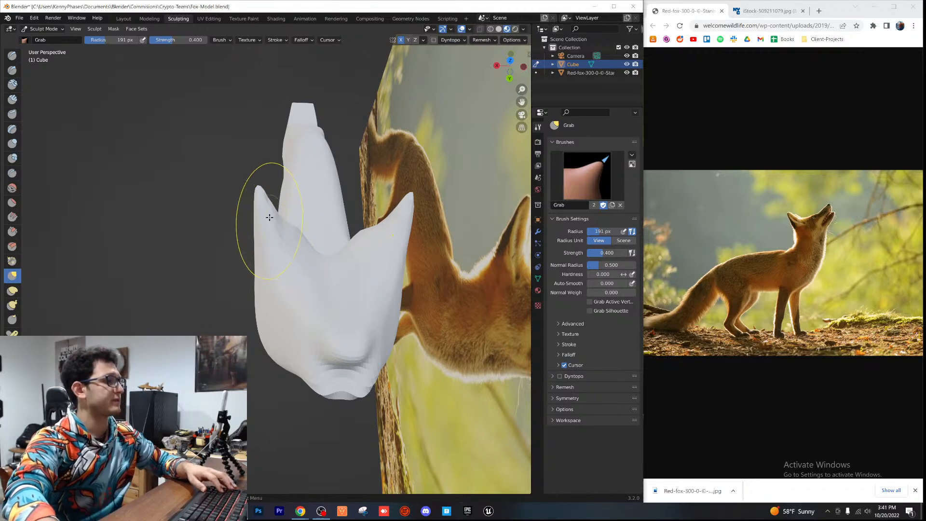
pyautogui.moveTo(268, 223)
pyautogui.mouseDown(button='middle')
pyautogui.moveTo(338, 213)
pyautogui.moveTo(303, 157)
pyautogui.mouseUp(button='middle')
pyautogui.scroll(4, 310, 217)
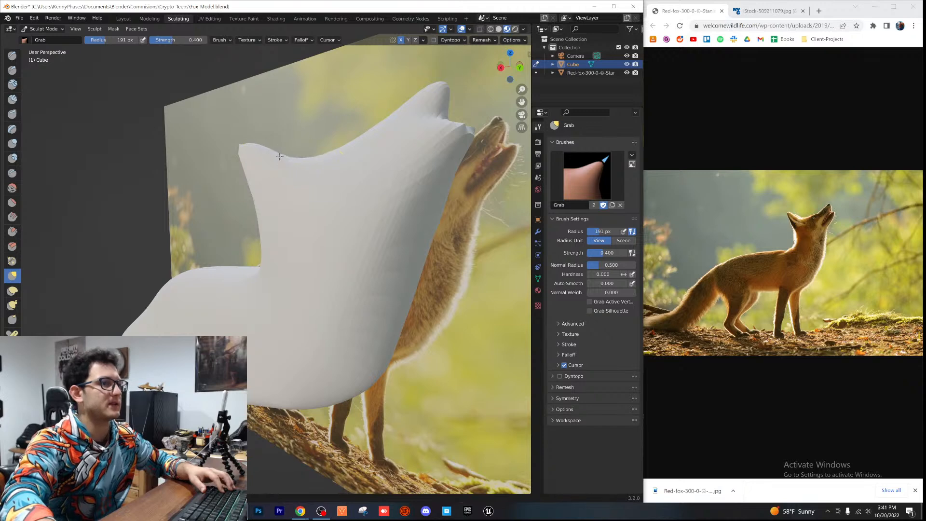
pyautogui.moveTo(307, 212)
pyautogui.mouseDown(button='middle')
pyautogui.moveTo(277, 205)
pyautogui.moveTo(280, 260)
pyautogui.moveTo(310, 306)
pyautogui.moveTo(306, 322)
pyautogui.moveTo(192, 252)
pyautogui.moveTo(213, 261)
pyautogui.moveTo(255, 230)
pyautogui.mouseUp(button='middle')
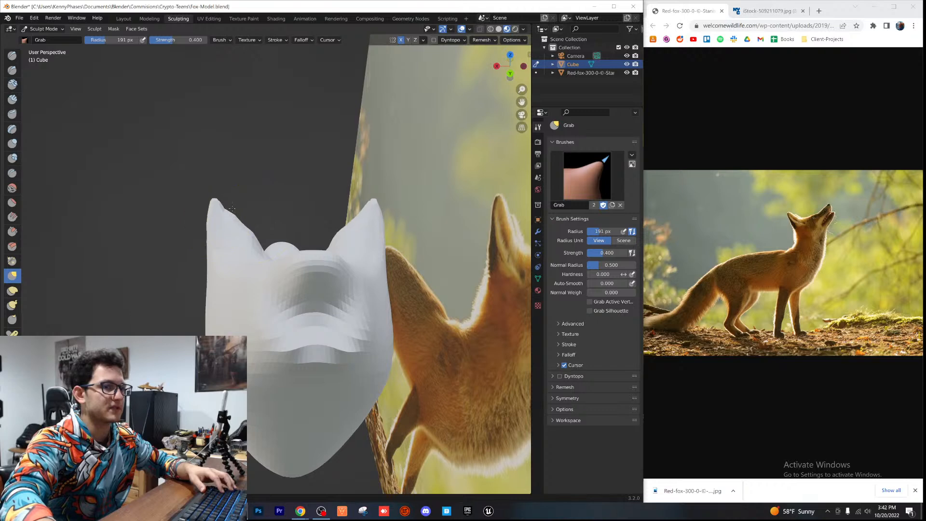
pyautogui.scroll(3, 220, 204)
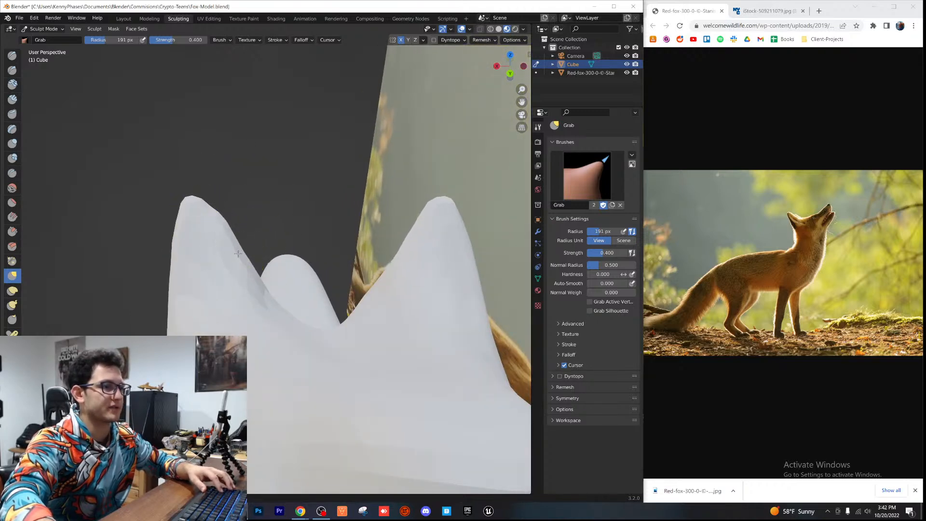
pyautogui.moveTo(260, 256)
pyautogui.mouseDown(button='middle')
pyautogui.moveTo(342, 263)
pyautogui.moveTo(356, 239)
pyautogui.moveTo(341, 262)
pyautogui.mouseUp(button='middle')
pyautogui.scroll(1, 338, 262)
pyautogui.click(498, 29)
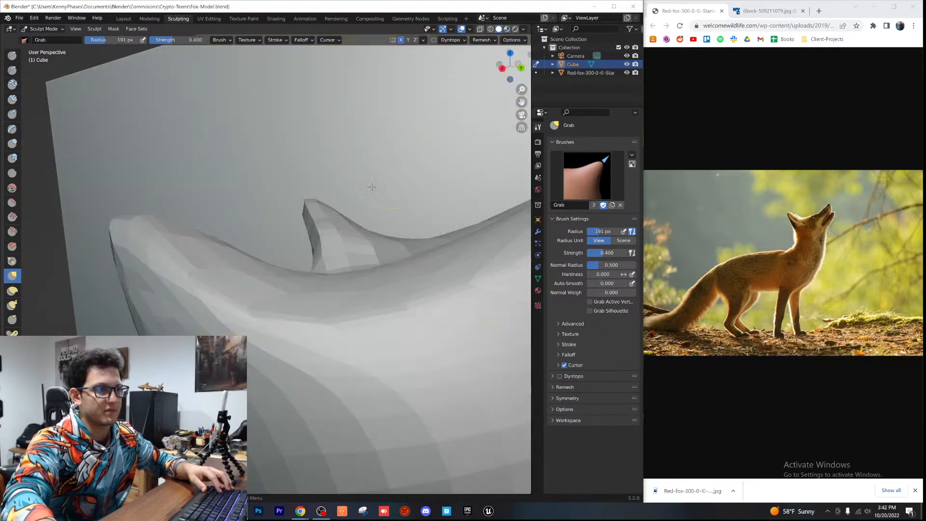
pyautogui.moveTo(181, 245); pyautogui.dragTo(227, 304)
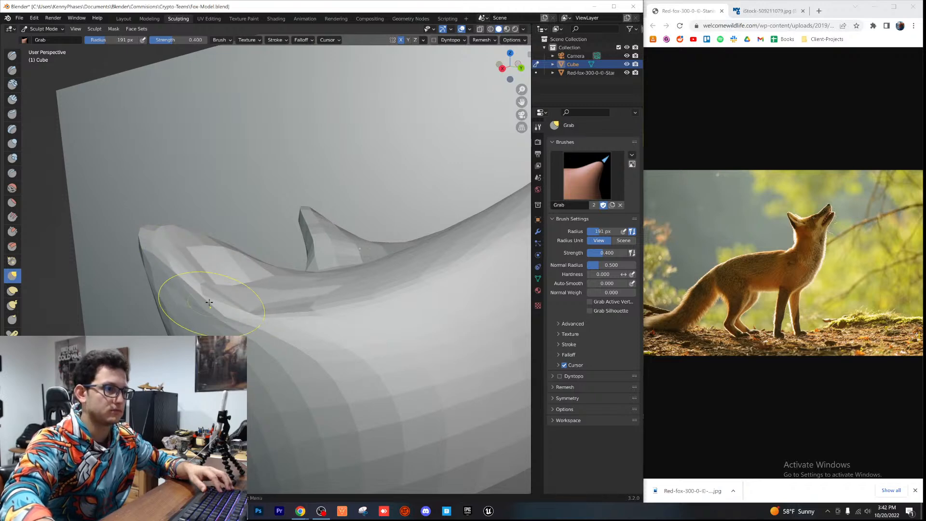
# Step: Smooth the inside of the ear with the Smooth brush at 0.507 strength and a 110 px radius
pyautogui.click(12, 188)
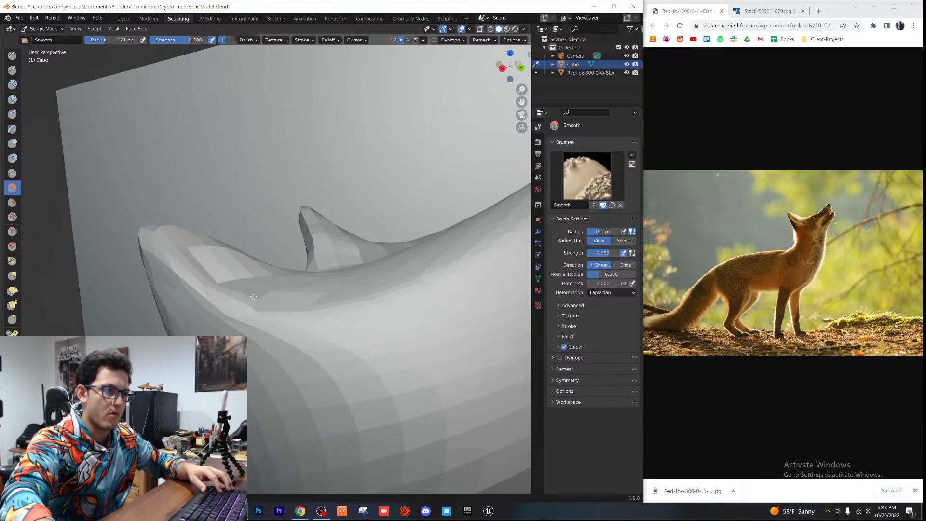
pyautogui.hotkey('ctrl', 'z')
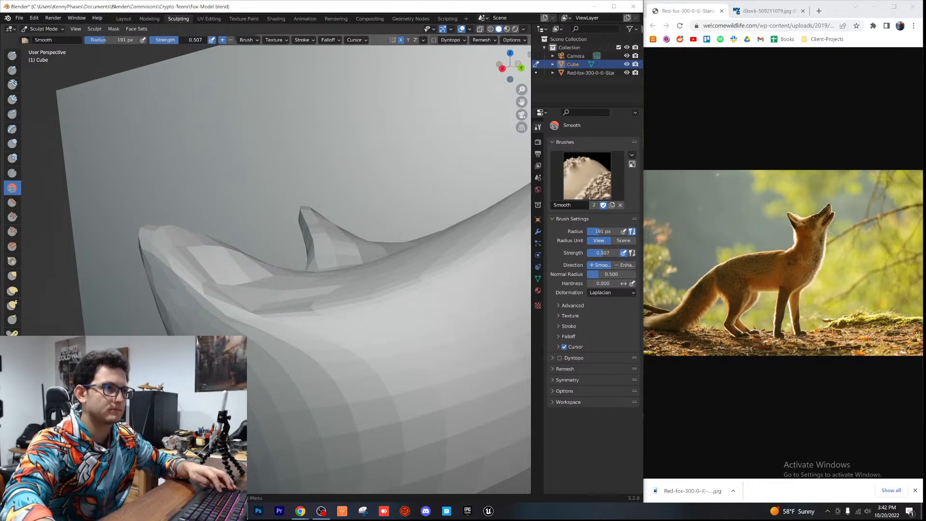
pyautogui.moveTo(118, 39); pyautogui.dragTo(128, 40)
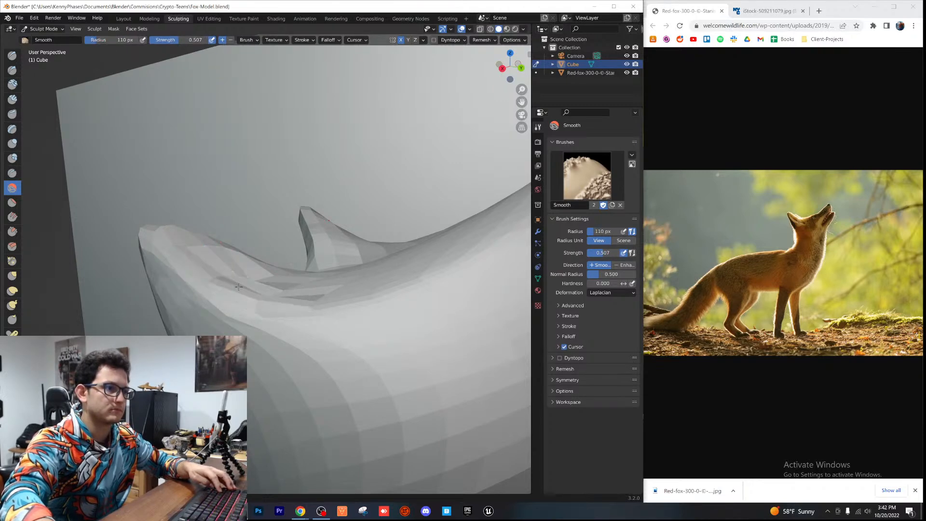
pyautogui.scroll(-5, 319, 304)
pyautogui.moveTo(333, 295); pyautogui.dragTo(332, 331, button='middle')
pyautogui.moveTo(257, 284); pyautogui.dragTo(243, 277)
# Step: Smooth the side of the fox's head near the jaw, and bring up the second fox reference photo in the browser
pyautogui.moveTo(323, 288)
pyautogui.mouseDown(button='middle')
pyautogui.moveTo(285, 306)
pyautogui.moveTo(265, 283)
pyautogui.moveTo(239, 314)
pyautogui.moveTo(315, 263)
pyautogui.moveTo(296, 229)
pyautogui.mouseUp(button='middle')
pyautogui.scroll(4, 270, 309)
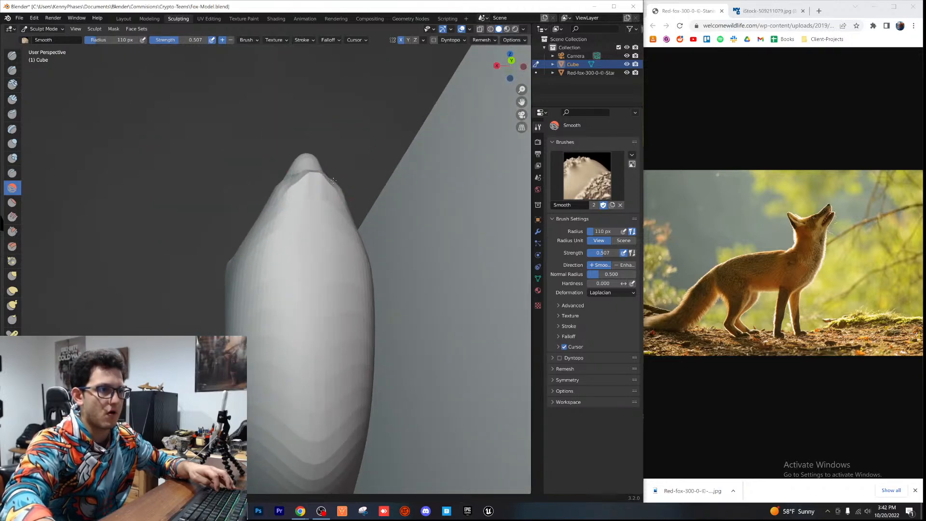
pyautogui.moveTo(283, 188); pyautogui.dragTo(263, 219)
pyautogui.moveTo(259, 240); pyautogui.dragTo(338, 227, button='middle')
pyautogui.click(771, 12)
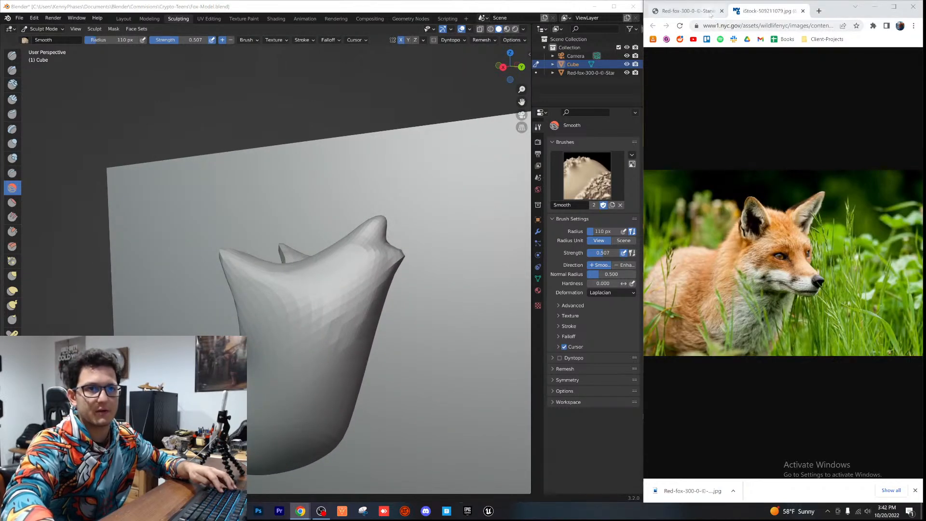
# Step: Smooth the mouth opening at the snout tip into a rounded muzzle in the right side view and save the file
pyautogui.click(684, 11)
pyautogui.click(764, 10)
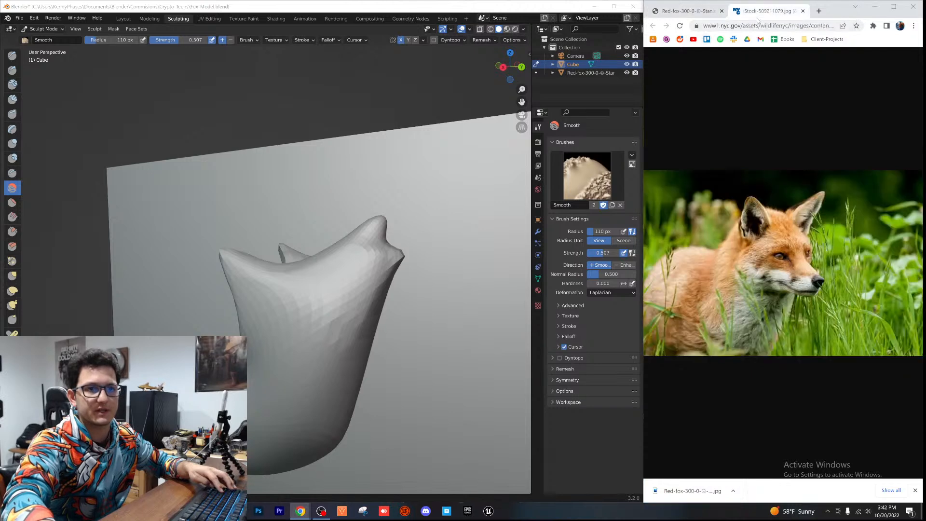
pyautogui.moveTo(448, 259)
pyautogui.mouseDown(button='middle')
pyautogui.moveTo(295, 243)
pyautogui.moveTo(283, 205)
pyautogui.moveTo(376, 253)
pyautogui.moveTo(383, 272)
pyautogui.moveTo(268, 204)
pyautogui.mouseUp(button='middle')
pyautogui.press('ctrl+KP_3')
pyautogui.click(510, 66)
pyautogui.hotkey('ctrl', 's')
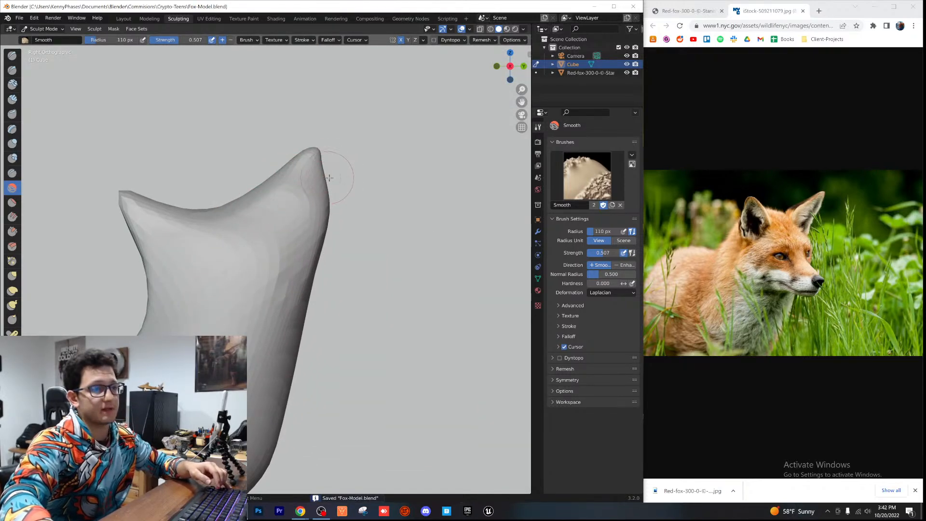
# Step: Fill out the underside of the snout with the Elastic Deform brush at 0.500 strength, and bring up the side-view fox photo
pyautogui.moveTo(337, 176); pyautogui.dragTo(355, 186, button='middle')
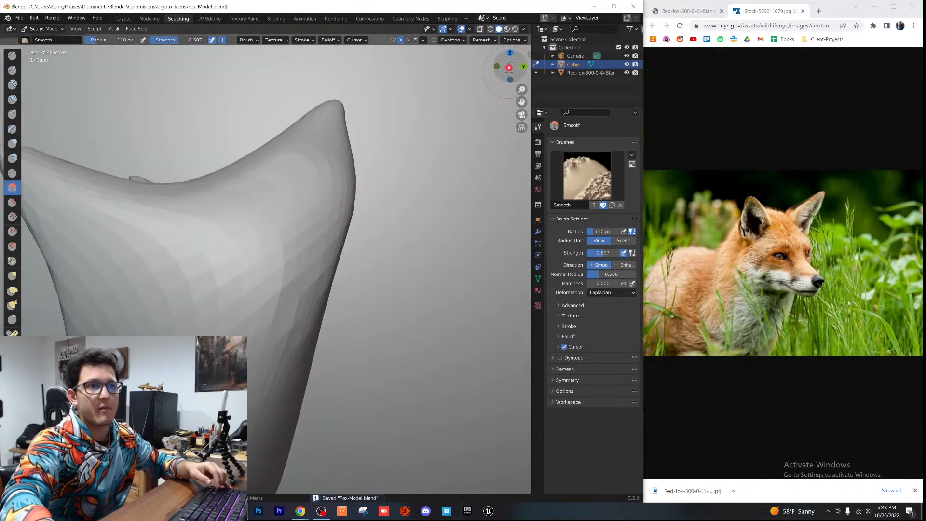
pyautogui.click(509, 68)
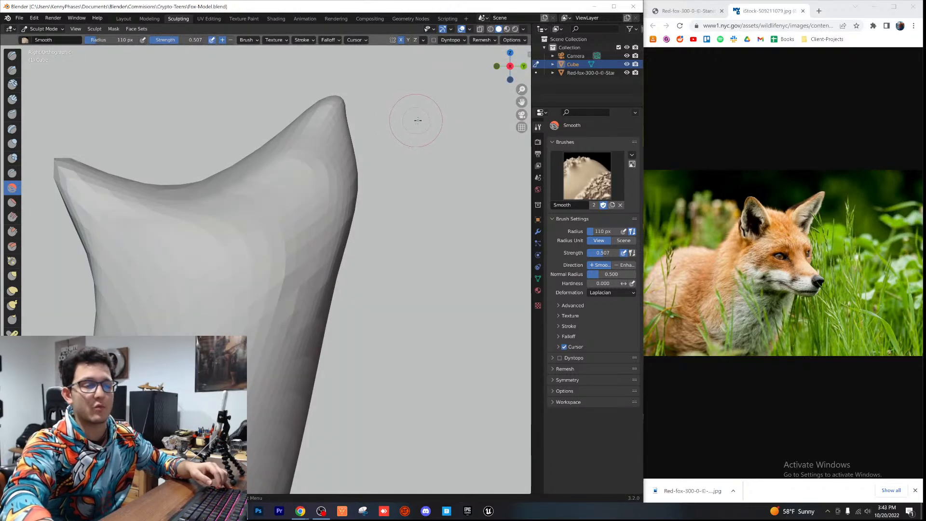
pyautogui.scroll(1, 385, 164)
pyautogui.click(14, 293)
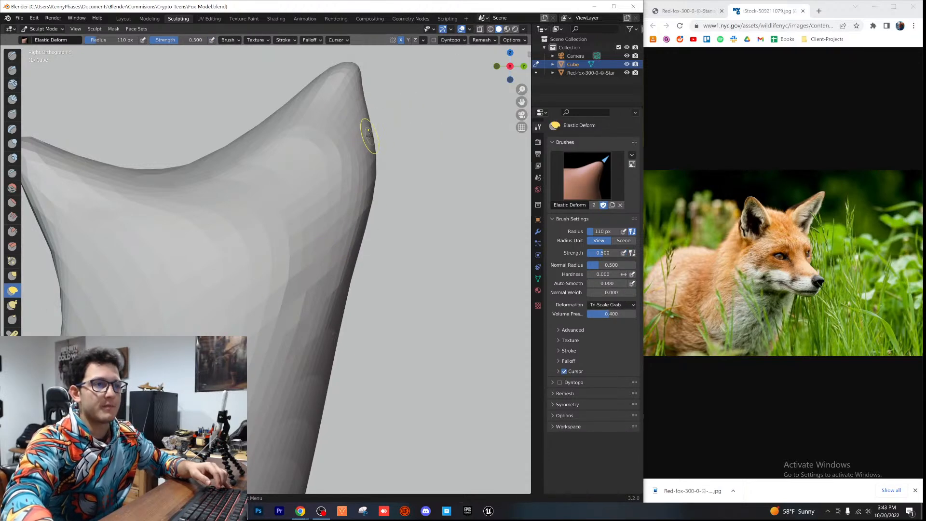
pyautogui.scroll(-2, 398, 162)
pyautogui.moveTo(325, 188)
pyautogui.mouseDown()
pyautogui.moveTo(359, 181)
pyautogui.moveTo(325, 168)
pyautogui.mouseUp()
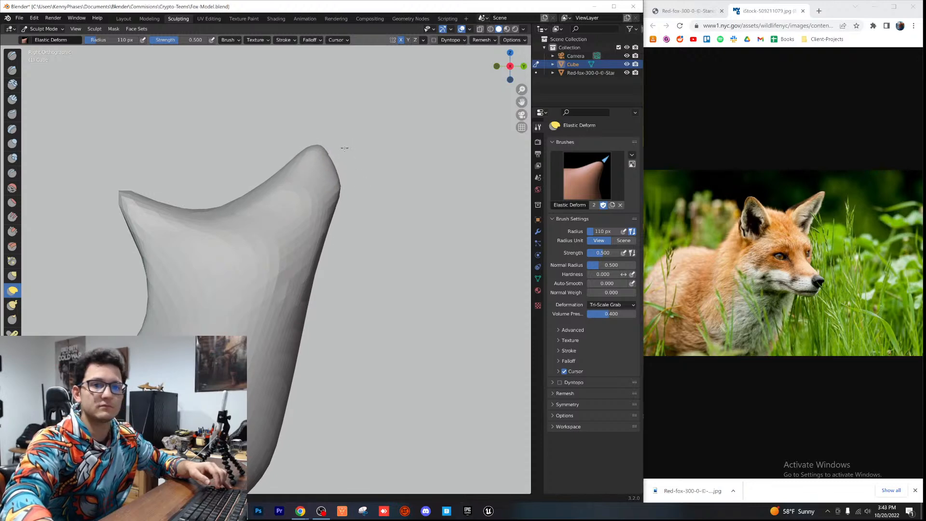
pyautogui.moveTo(325, 188); pyautogui.dragTo(402, 175)
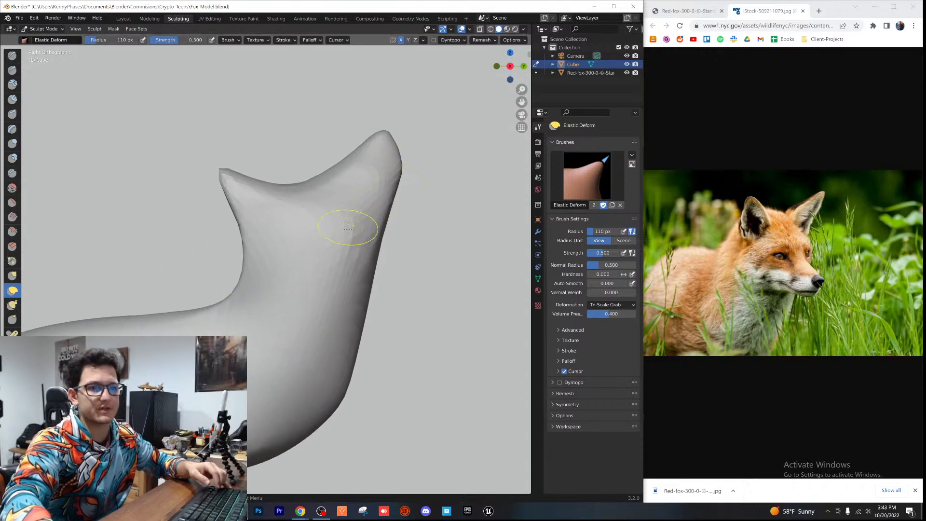
pyautogui.scroll(-3, 349, 225)
pyautogui.click(688, 11)
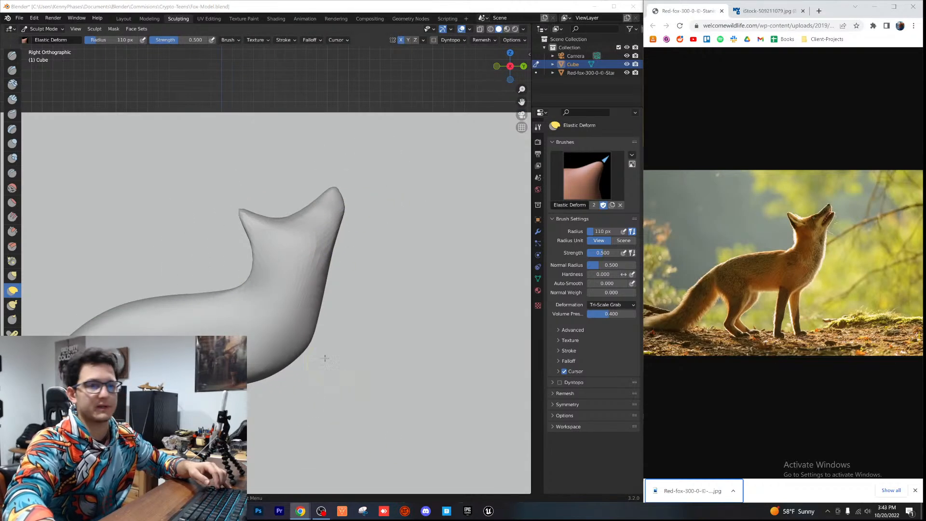
# Step: Adjust the side of the neck below the ears with the Elastic Deform brush, working from the front and an angled view
pyautogui.moveTo(222, 316); pyautogui.dragTo(279, 296, button='middle')
pyautogui.scroll(2, 299, 284)
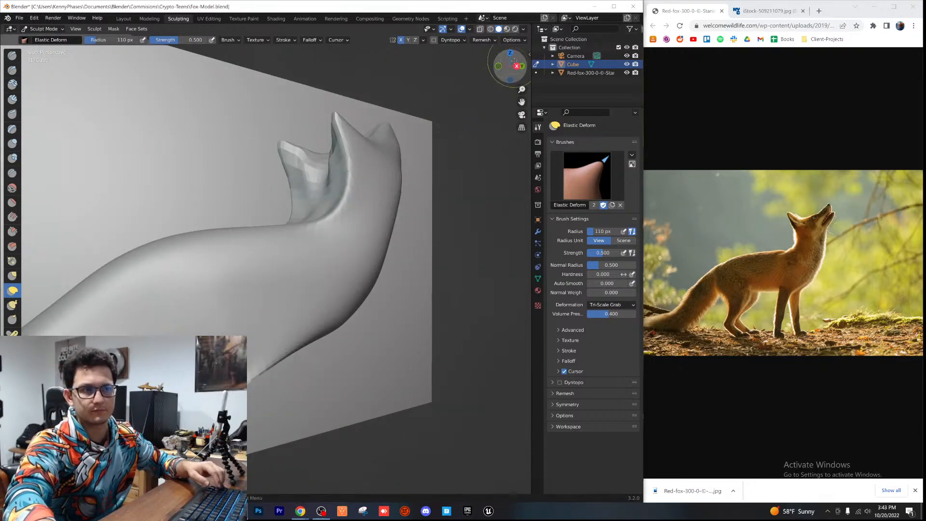
pyautogui.click(498, 66)
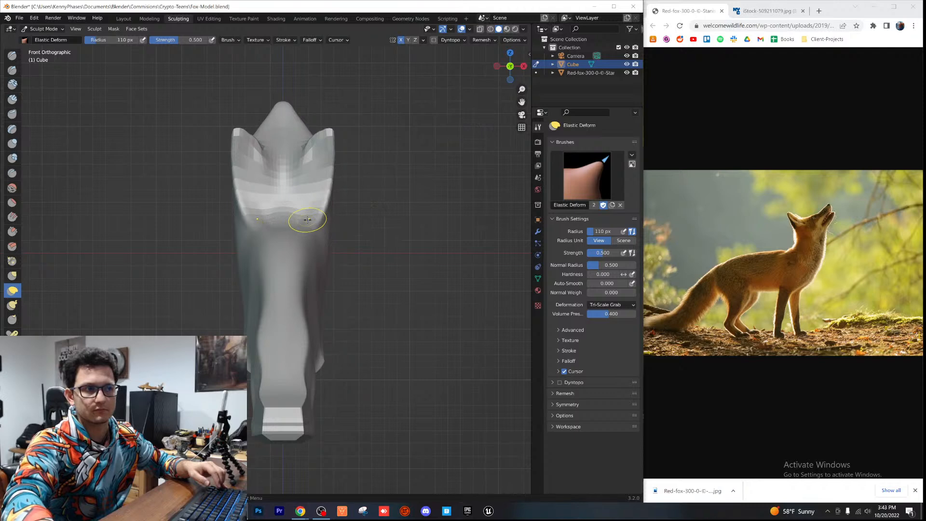
pyautogui.moveTo(307, 223); pyautogui.dragTo(332, 208, button='middle')
pyautogui.moveTo(346, 195)
pyautogui.mouseDown()
pyautogui.moveTo(328, 197)
pyautogui.moveTo(356, 166)
pyautogui.moveTo(338, 200)
pyautogui.mouseUp()
# Step: Smooth the ridge running from the ear down the side of the neck with the Smooth brush at 0.507 strength
pyautogui.click(12, 188)
pyautogui.moveTo(327, 200); pyautogui.dragTo(288, 160, button='middle')
pyautogui.moveTo(362, 179)
pyautogui.mouseDown()
pyautogui.moveTo(343, 215)
pyautogui.moveTo(328, 221)
pyautogui.mouseUp()
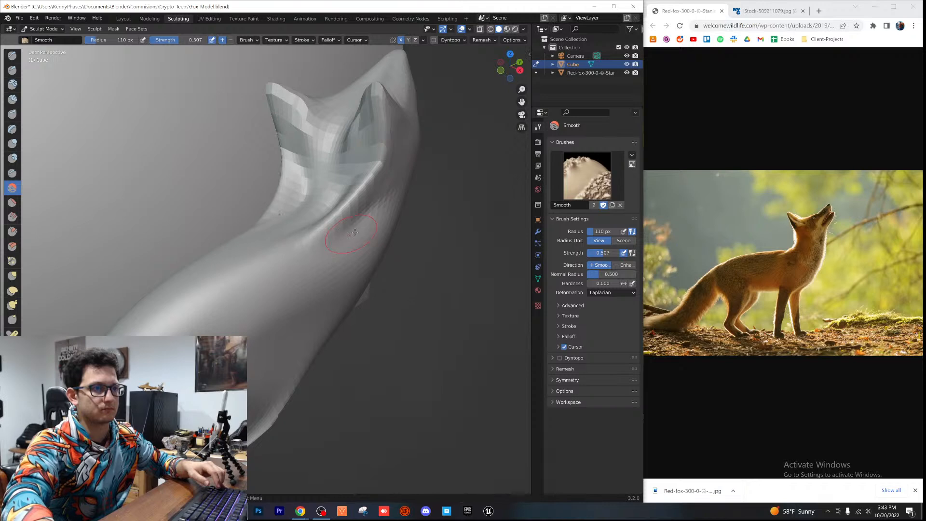
pyautogui.moveTo(350, 236); pyautogui.dragTo(356, 234, button='middle')
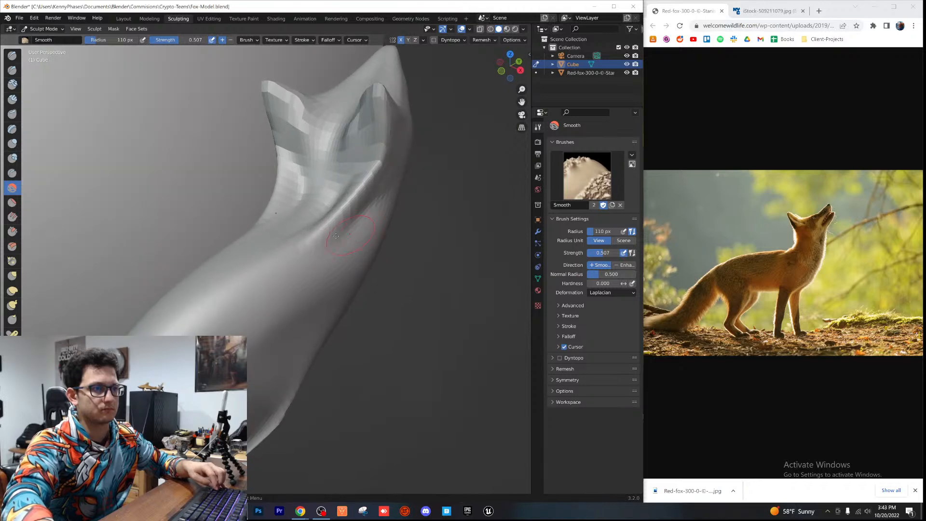
# Step: Flatten the neck ridge behind the ear with the Flatten brush at 0.500 strength and a 110 px radius
pyautogui.click(11, 204)
pyautogui.moveTo(351, 199)
pyautogui.mouseDown()
pyautogui.moveTo(361, 191)
pyautogui.moveTo(329, 228)
pyautogui.moveTo(303, 224)
pyautogui.mouseUp()
pyautogui.scroll(-3, 323, 225)
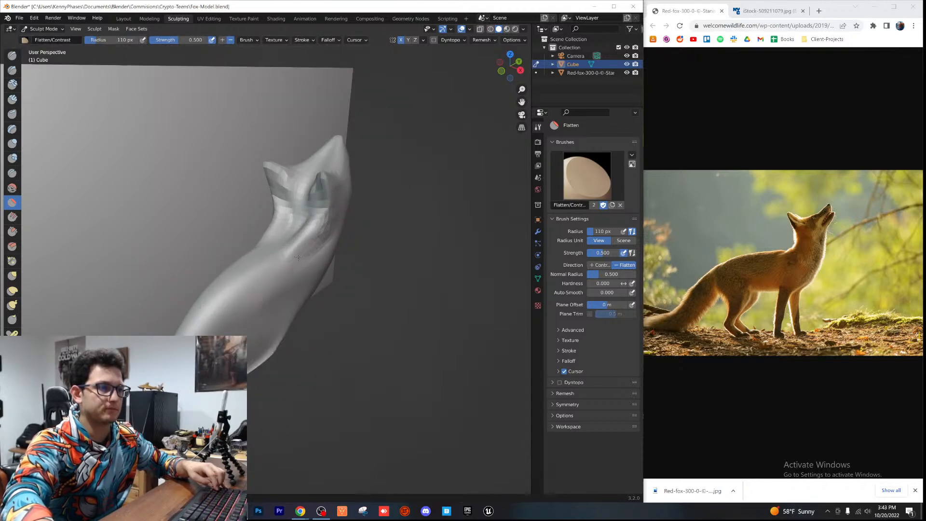
pyautogui.scroll(3, 311, 250)
pyautogui.moveTo(314, 248)
pyautogui.mouseDown(button='middle')
pyautogui.moveTo(271, 242)
pyautogui.moveTo(306, 269)
pyautogui.mouseUp(button='middle')
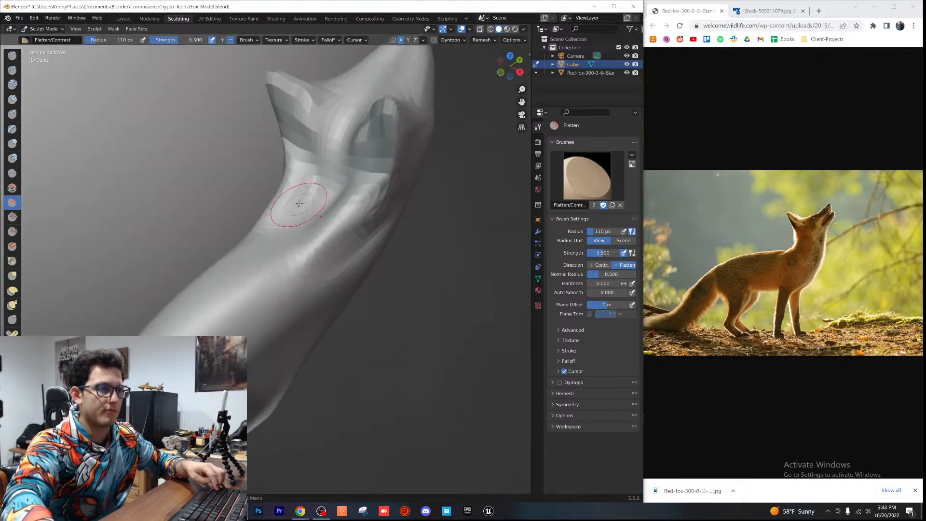
# Step: Build up volume on the back of the neck just behind the ears with the Inflate brush at 0.500 strength
pyautogui.click(12, 276)
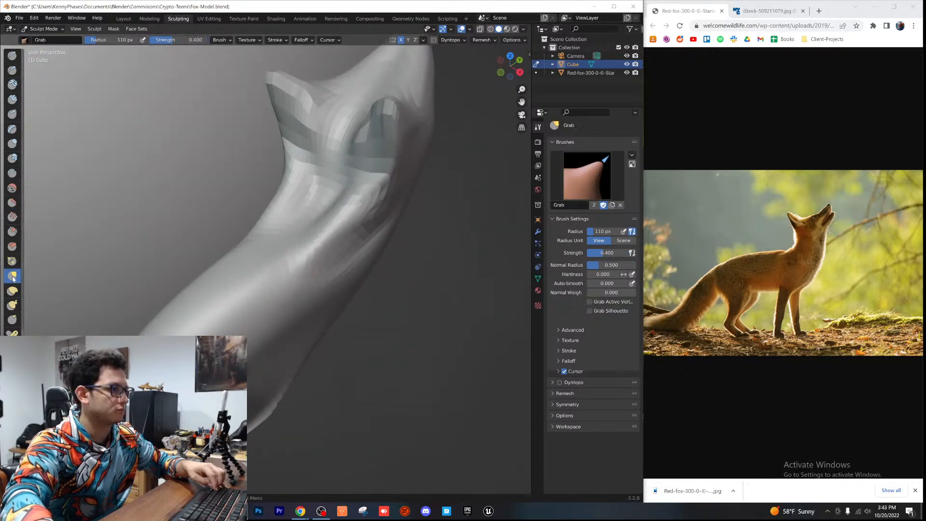
pyautogui.click(15, 145)
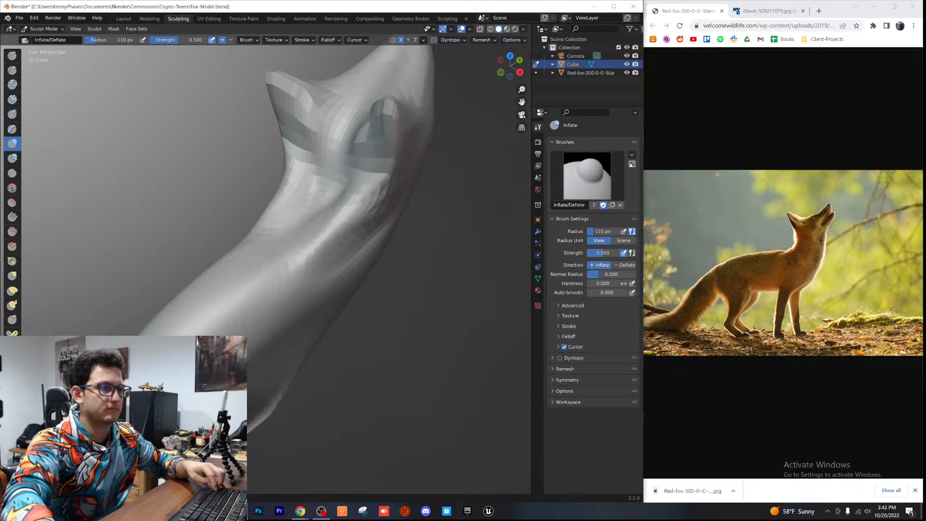
pyautogui.moveTo(322, 191); pyautogui.dragTo(312, 189)
pyautogui.scroll(-4, 317, 240)
pyautogui.moveTo(261, 228); pyautogui.dragTo(284, 232, button='middle')
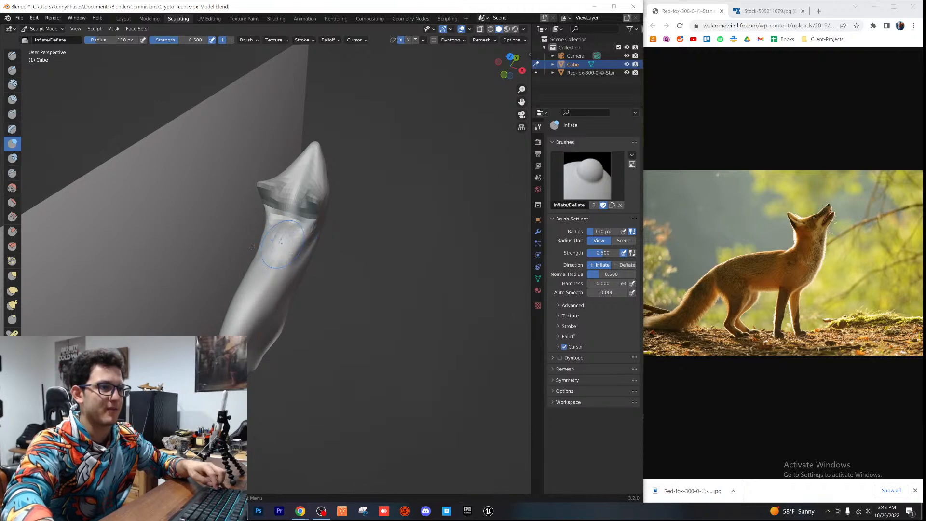
# Step: Smooth the inflated back of the neck behind the ears with the Smooth brush and save the file
pyautogui.click(13, 190)
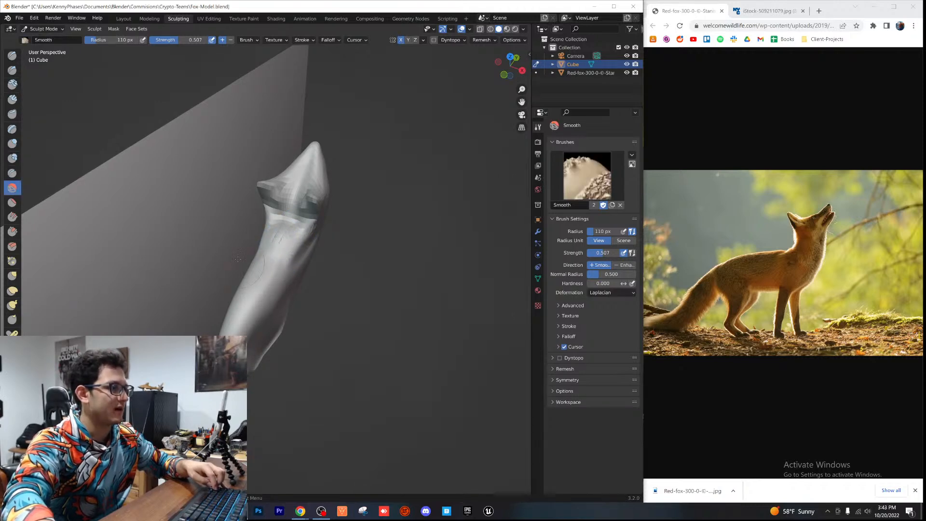
pyautogui.scroll(2, 288, 241)
pyautogui.moveTo(288, 241)
pyautogui.mouseDown(button='middle')
pyautogui.moveTo(258, 234)
pyautogui.moveTo(251, 250)
pyautogui.mouseUp(button='middle')
pyautogui.moveTo(240, 289); pyautogui.dragTo(282, 288, button='middle')
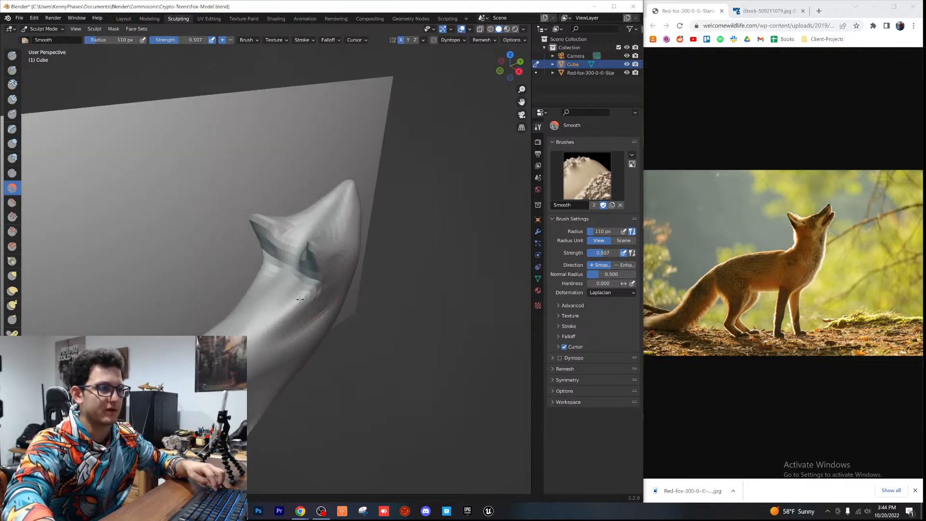
pyautogui.moveTo(312, 327); pyautogui.dragTo(298, 291, button='middle')
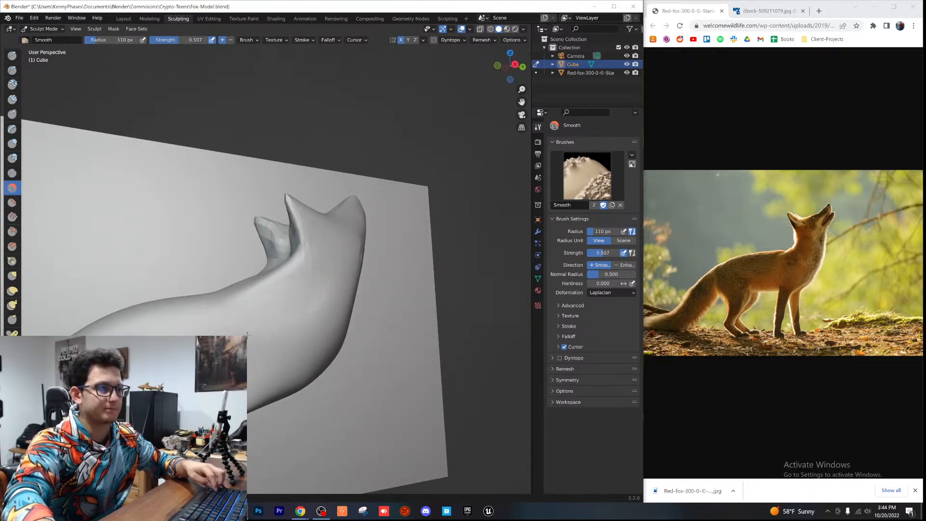
pyautogui.scroll(-1, 242, 350)
pyautogui.keyDown('shift'); pyautogui.moveTo(265, 338); pyautogui.dragTo(234, 289, button='middle'); pyautogui.keyUp('shift')
pyautogui.hotkey('ctrl', 's')
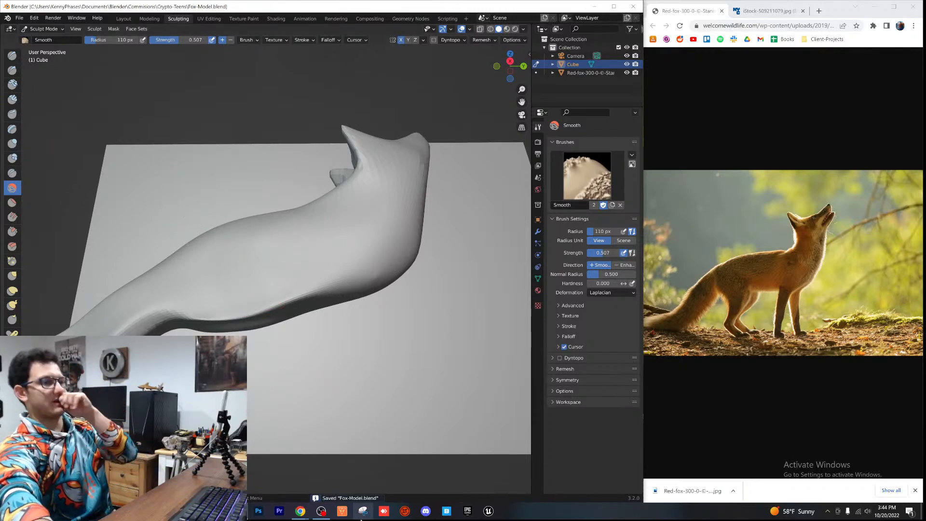
# Step: Smooth the underside of the fox's body and tail with the Smooth brush
pyautogui.moveTo(390, 244); pyautogui.dragTo(259, 285, button='middle')
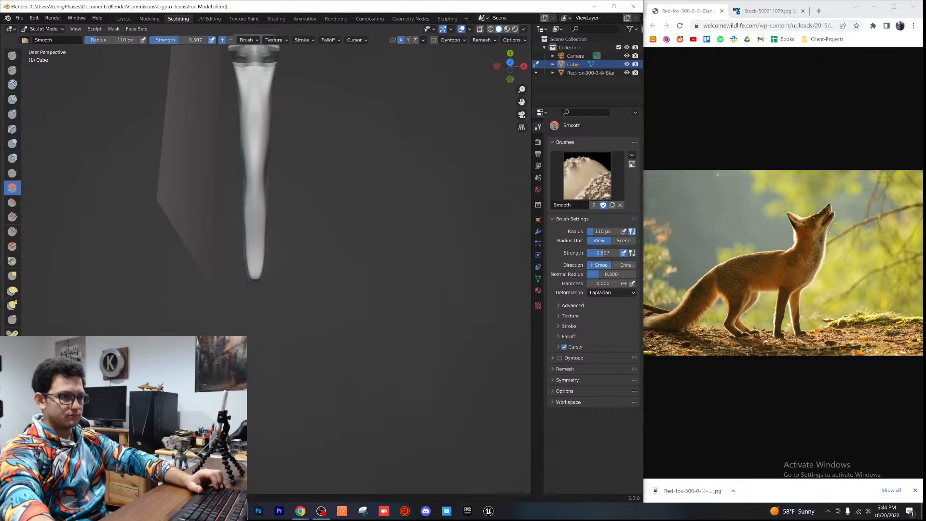
pyautogui.scroll(-4, 260, 238)
pyautogui.moveTo(262, 271); pyautogui.dragTo(284, 350, button='middle')
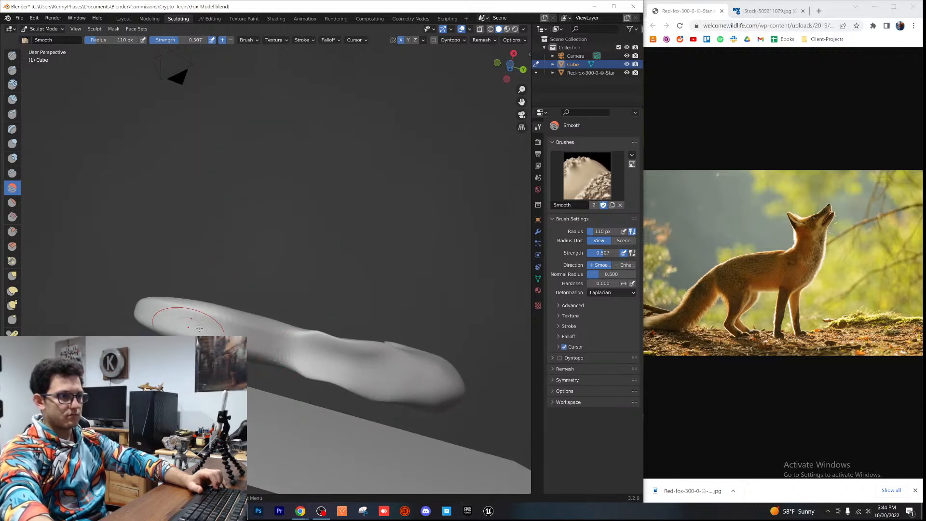
pyautogui.scroll(-3, 217, 330)
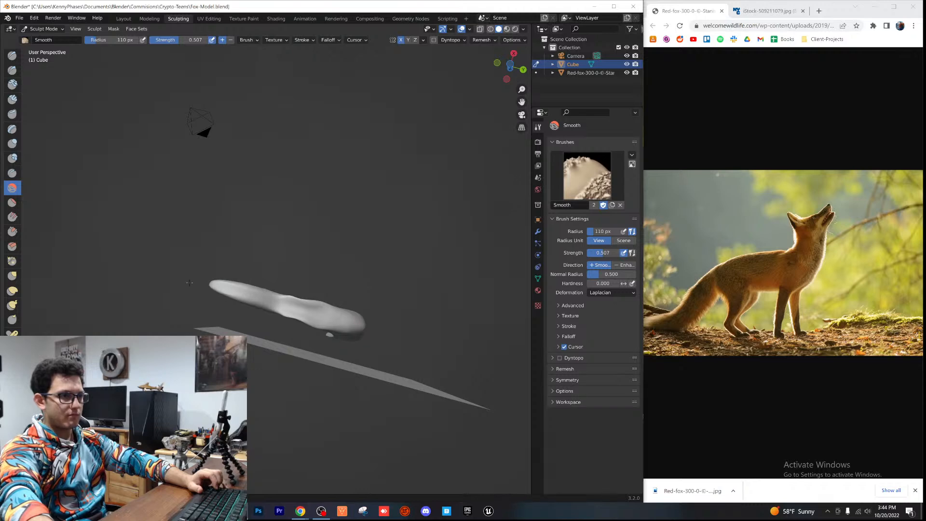
pyautogui.moveTo(300, 299)
pyautogui.mouseDown(button='middle')
pyautogui.moveTo(327, 288)
pyautogui.moveTo(294, 290)
pyautogui.moveTo(291, 399)
pyautogui.mouseUp(button='middle')
pyautogui.scroll(2, 333, 308)
pyautogui.moveTo(348, 280)
pyautogui.keyDown('shift'); pyautogui.mouseDown(button='middle')
pyautogui.moveTo(294, 254)
pyautogui.moveTo(333, 268)
pyautogui.mouseUp(button='middle'); pyautogui.keyUp('shift')
pyautogui.moveTo(206, 180)
pyautogui.keyDown('shift'); pyautogui.mouseDown(button='middle')
pyautogui.moveTo(233, 252)
pyautogui.moveTo(370, 320)
pyautogui.moveTo(365, 300)
pyautogui.moveTo(285, 286)
pyautogui.moveTo(290, 295)
pyautogui.moveTo(150, 252)
pyautogui.mouseUp(button='middle'); pyautogui.keyUp('shift')
pyautogui.scroll(2, 233, 252)
# Step: Inflate the area around the ear base with the Inflate brush at 0.500 strength and a 110 px radius
pyautogui.click(12, 143)
pyautogui.moveTo(232, 241); pyautogui.dragTo(269, 244, button='middle')
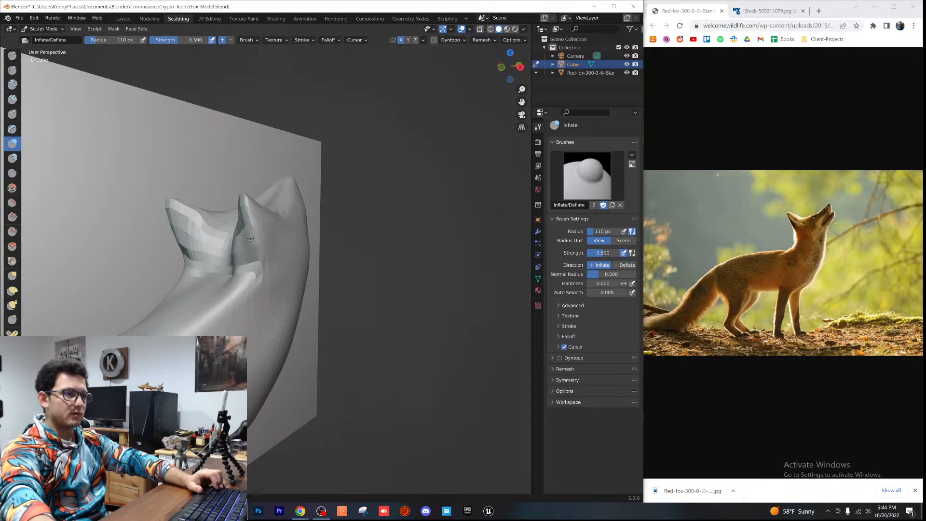
pyautogui.moveTo(253, 241); pyautogui.dragTo(237, 218, button='middle')
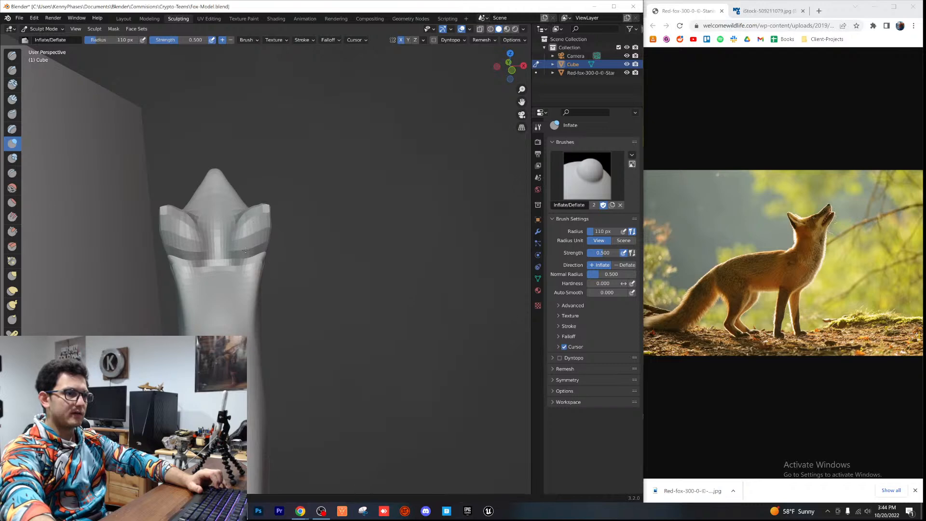
pyautogui.moveTo(280, 267); pyautogui.dragTo(381, 248, button='middle')
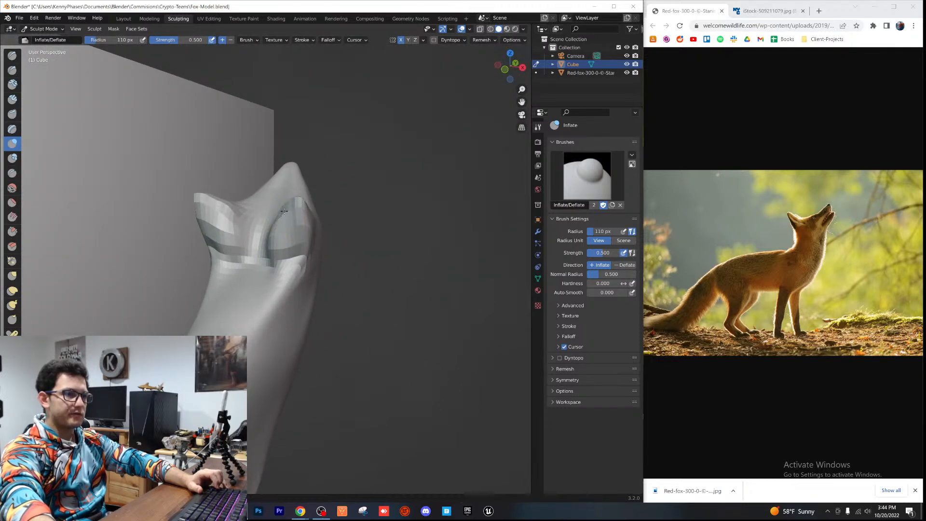
pyautogui.moveTo(276, 284); pyautogui.dragTo(361, 262, button='middle')
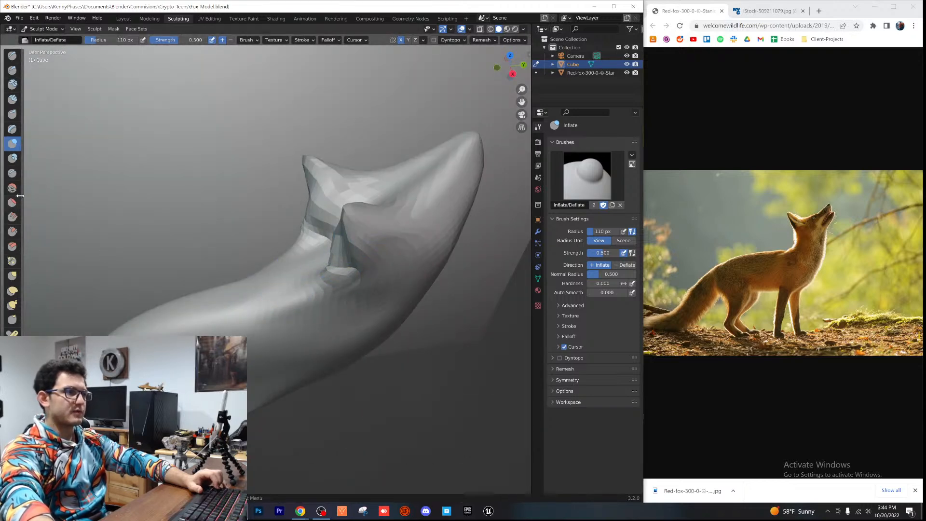
# Step: Smooth the ear base and the side of the head and neck with the Smooth brush at 0.507 strength
pyautogui.hotkey('shift', 's')
pyautogui.moveTo(424, 267)
pyautogui.keyDown('shift'); pyautogui.mouseDown(button='middle')
pyautogui.moveTo(313, 348)
pyautogui.moveTo(327, 276)
pyautogui.mouseUp(button='middle'); pyautogui.keyUp('shift')
pyautogui.moveTo(433, 231)
pyautogui.mouseDown()
pyautogui.moveTo(417, 290)
pyautogui.moveTo(407, 295)
pyautogui.moveTo(396, 261)
pyautogui.moveTo(384, 328)
pyautogui.mouseUp()
pyautogui.moveTo(381, 331); pyautogui.dragTo(346, 314, button='middle')
pyautogui.moveTo(347, 314); pyautogui.dragTo(344, 345)
pyautogui.moveTo(343, 345); pyautogui.dragTo(296, 330, button='middle')
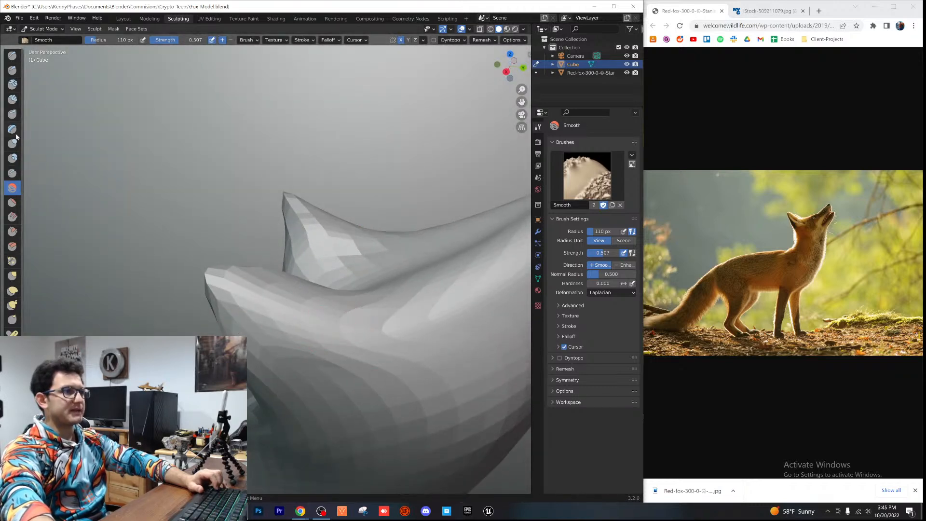
# Step: Try to carve the near ear with the Crease brush at 0.250 strength and undo the crease
pyautogui.click(13, 174)
pyautogui.moveTo(299, 315)
pyautogui.mouseDown()
pyautogui.moveTo(264, 297)
pyautogui.moveTo(289, 306)
pyautogui.mouseUp()
pyautogui.scroll(-3, 284, 301)
pyautogui.moveTo(284, 301); pyautogui.dragTo(256, 279, button='middle')
pyautogui.moveTo(253, 279); pyautogui.dragTo(260, 303)
pyautogui.moveTo(267, 316); pyautogui.dragTo(220, 357, button='middle')
pyautogui.hotkey('ctrl', 'z')
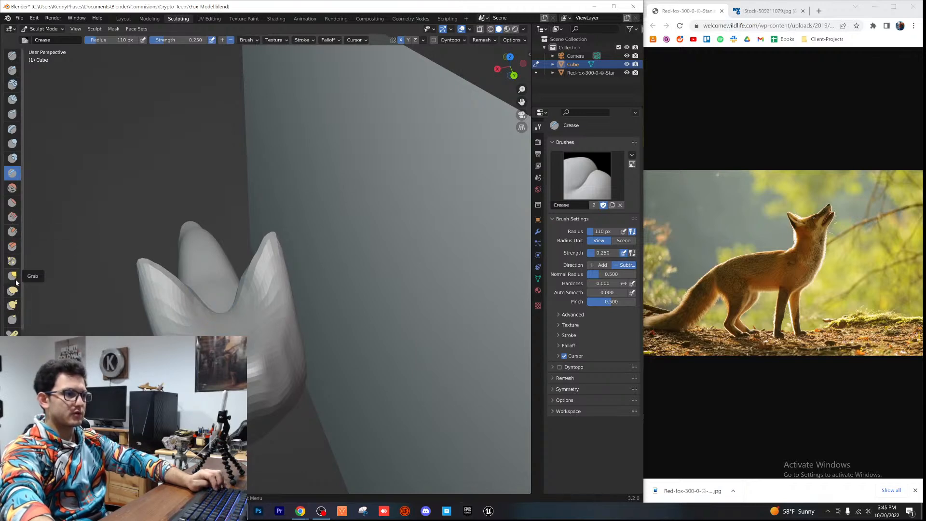
# Step: Press in the inner side of the fox's ears with the Thumb brush at 0.500 strength and a 110 px radius
pyautogui.click(13, 319)
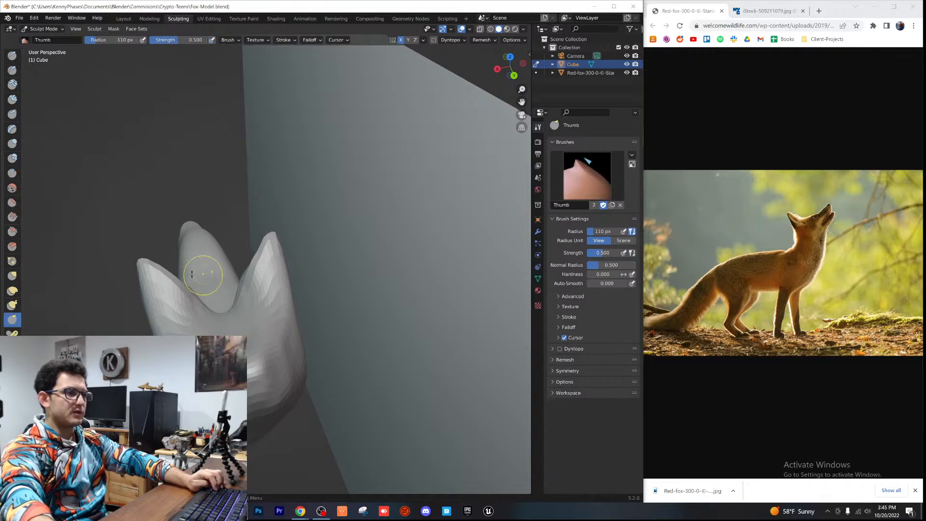
pyautogui.moveTo(164, 295); pyautogui.dragTo(233, 293, button='middle')
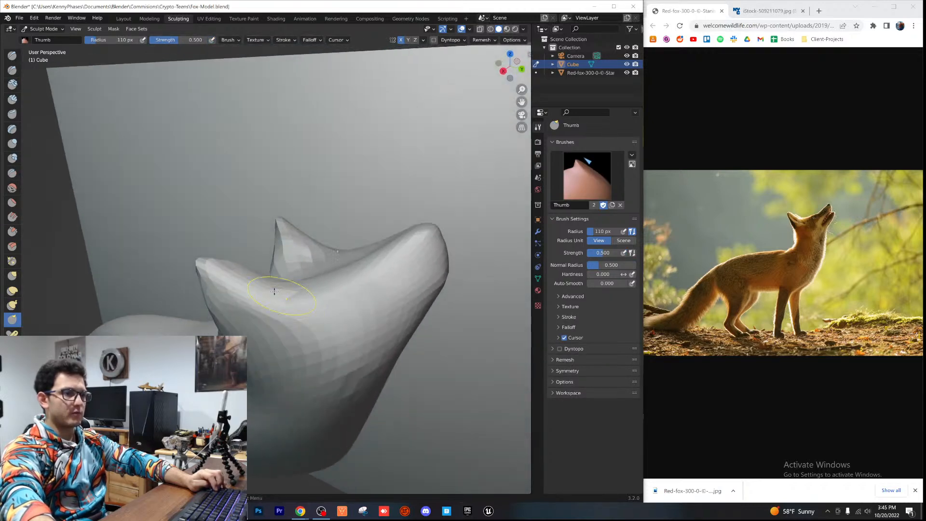
pyautogui.moveTo(289, 310); pyautogui.dragTo(307, 281, button='middle')
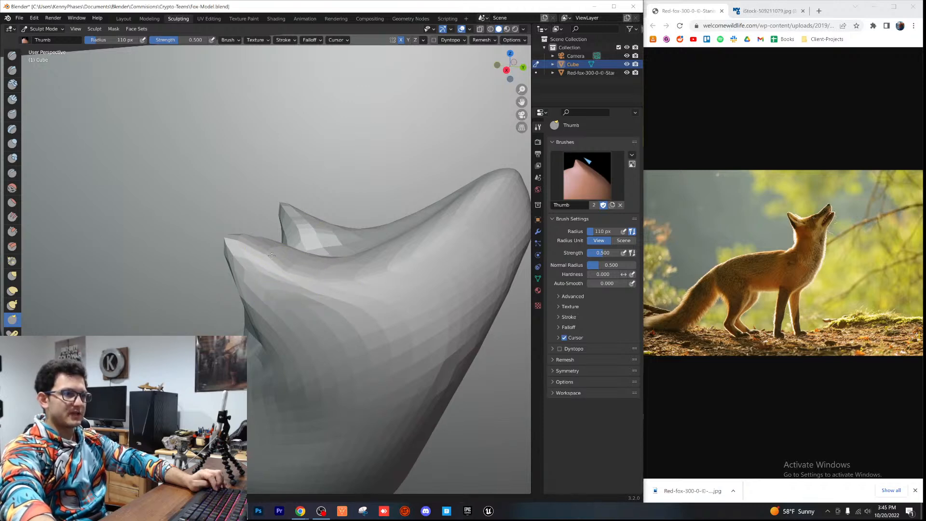
pyautogui.scroll(4, 304, 275)
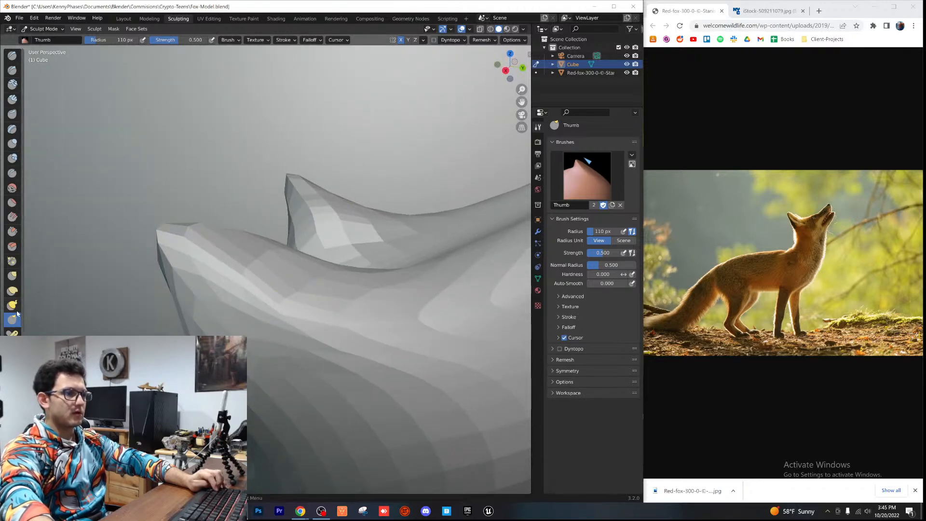
# Step: Hollow the inner ears with the Elastic Deform brush at 0.500 strength and a 110 px radius, and save the file
pyautogui.click(12, 290)
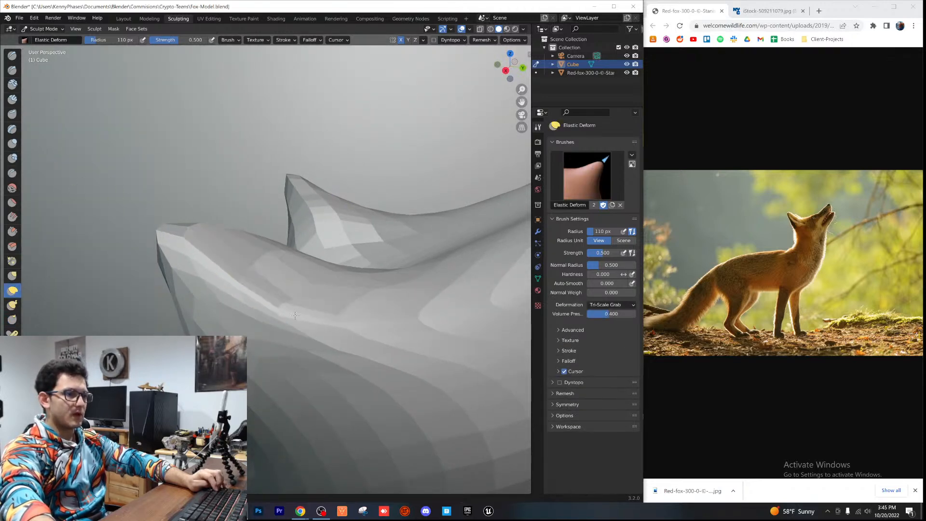
pyautogui.scroll(-4, 301, 317)
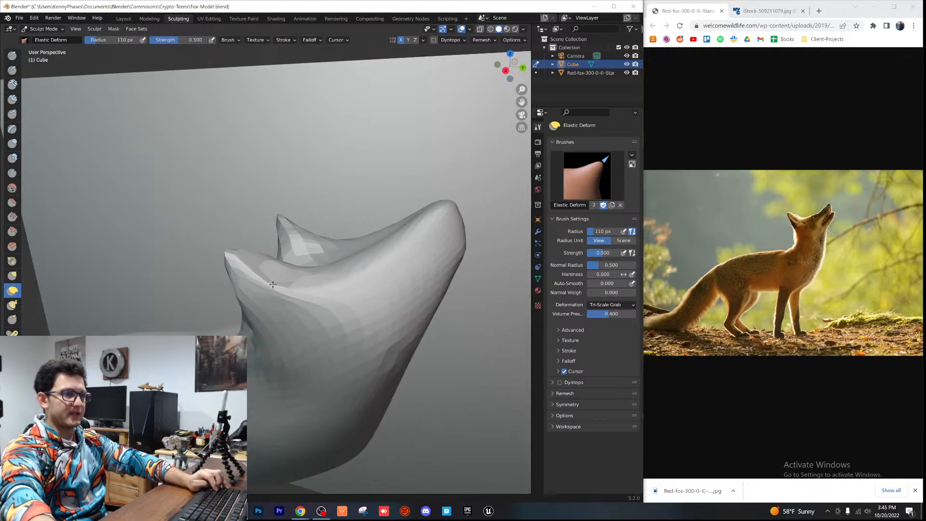
pyautogui.scroll(4, 286, 284)
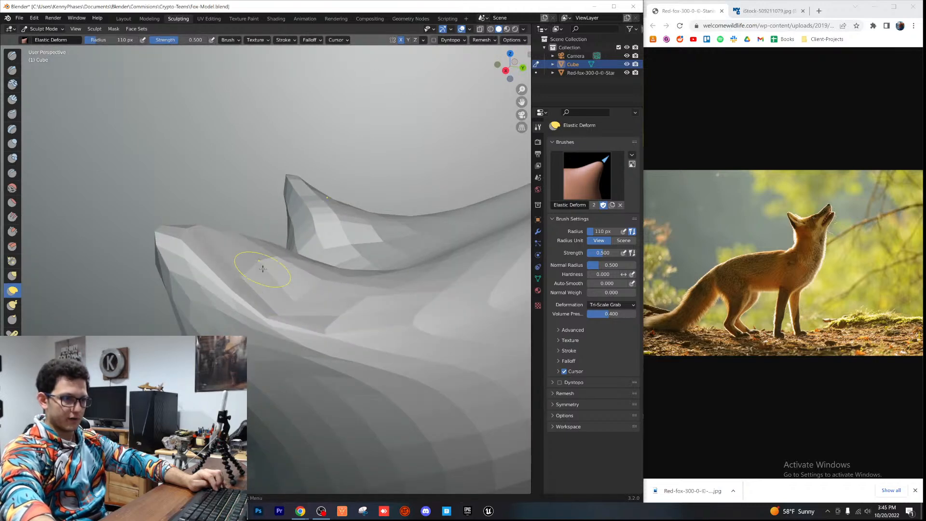
pyautogui.hotkey('ctrl', 's')
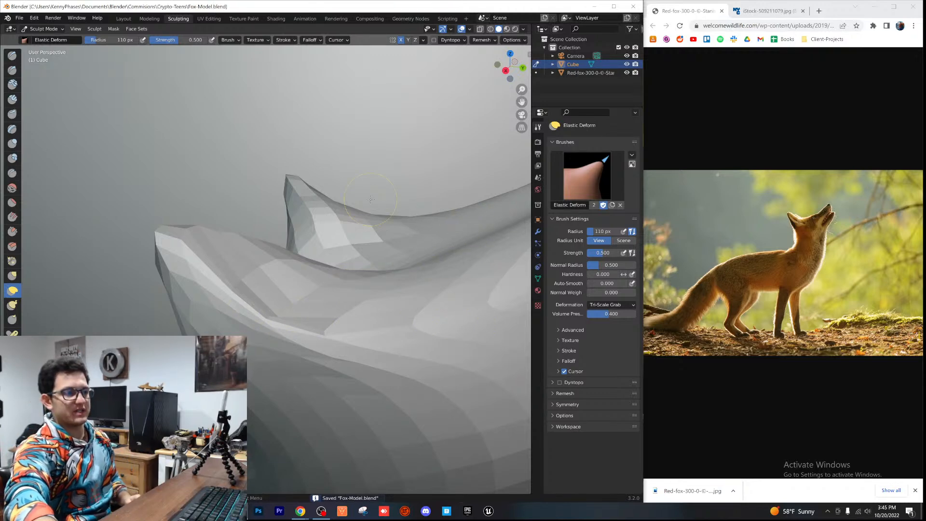
# Step: Bring up the iStock fox photo as reference and compare the sculpted head and ears with it from several angles
pyautogui.scroll(-4, 371, 199)
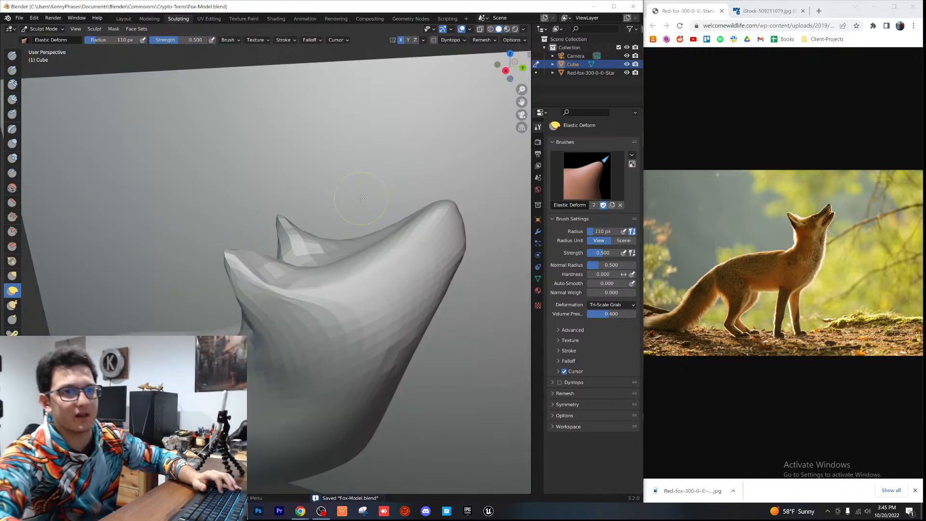
pyautogui.scroll(-5, 360, 198)
pyautogui.moveTo(325, 306)
pyautogui.mouseDown(button='middle')
pyautogui.moveTo(264, 328)
pyautogui.moveTo(269, 320)
pyautogui.mouseUp(button='middle')
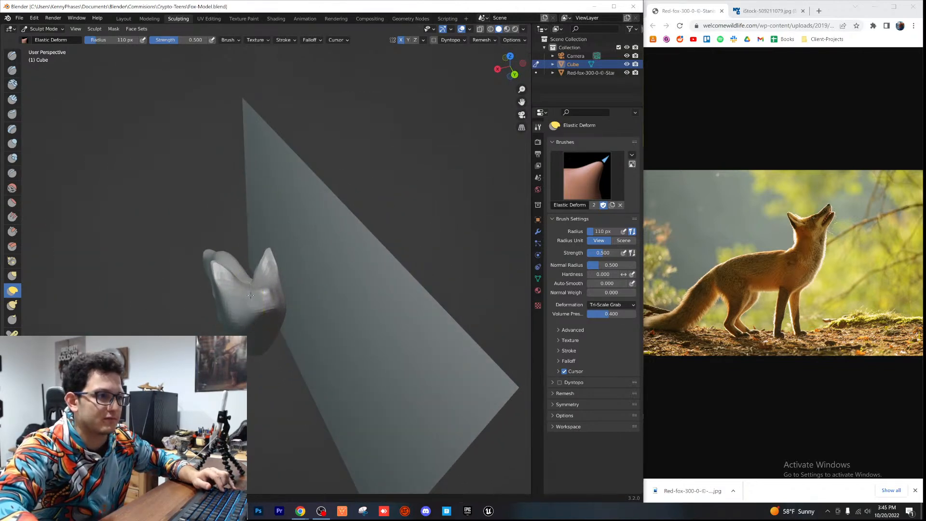
pyautogui.moveTo(255, 295); pyautogui.dragTo(250, 300)
pyautogui.moveTo(245, 307)
pyautogui.mouseDown(button='middle')
pyautogui.moveTo(303, 364)
pyautogui.moveTo(306, 379)
pyautogui.moveTo(312, 326)
pyautogui.moveTo(293, 276)
pyautogui.mouseUp(button='middle')
pyautogui.scroll(3, 274, 316)
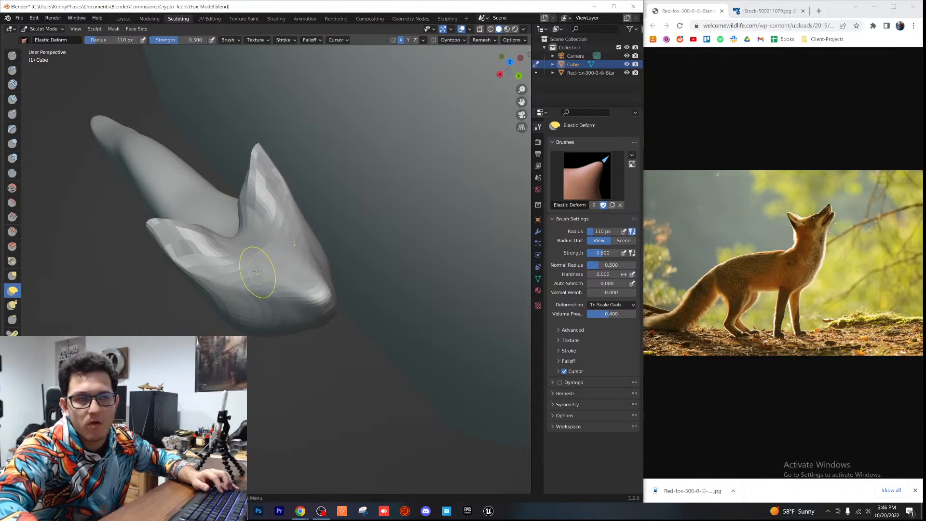
pyautogui.click(781, 13)
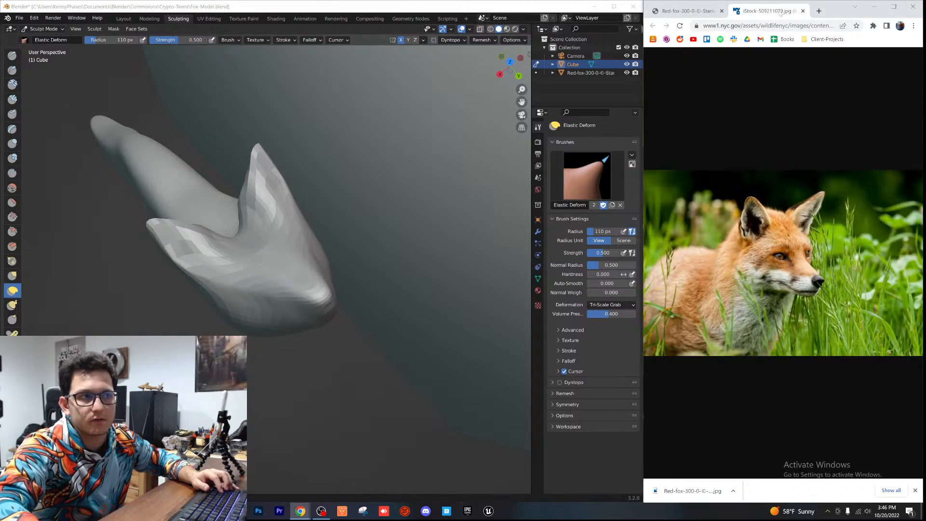
pyautogui.moveTo(163, 304)
pyautogui.mouseDown(button='middle')
pyautogui.moveTo(259, 292)
pyautogui.moveTo(337, 322)
pyautogui.moveTo(330, 216)
pyautogui.moveTo(337, 251)
pyautogui.moveTo(328, 286)
pyautogui.moveTo(323, 277)
pyautogui.mouseUp(button='middle')
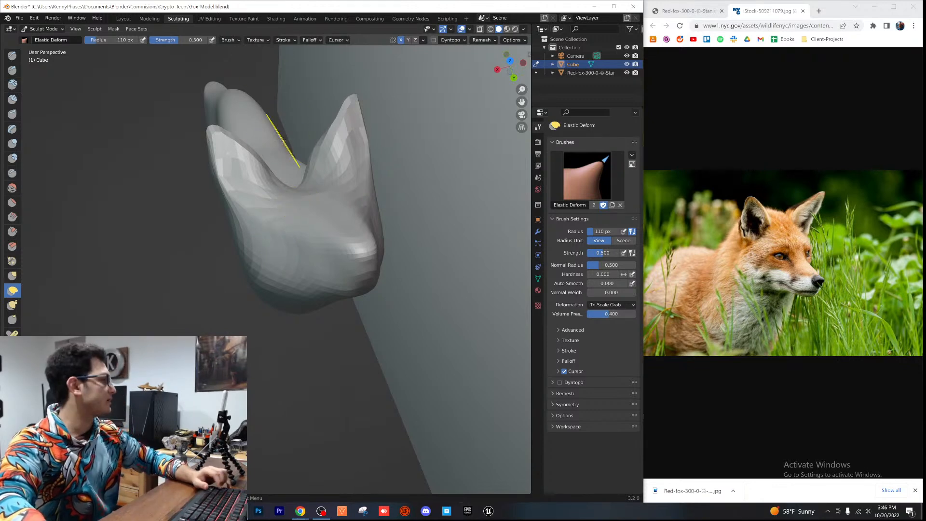
pyautogui.moveTo(268, 145)
pyautogui.mouseDown(button='middle')
pyautogui.moveTo(310, 176)
pyautogui.moveTo(288, 213)
pyautogui.mouseUp(button='middle')
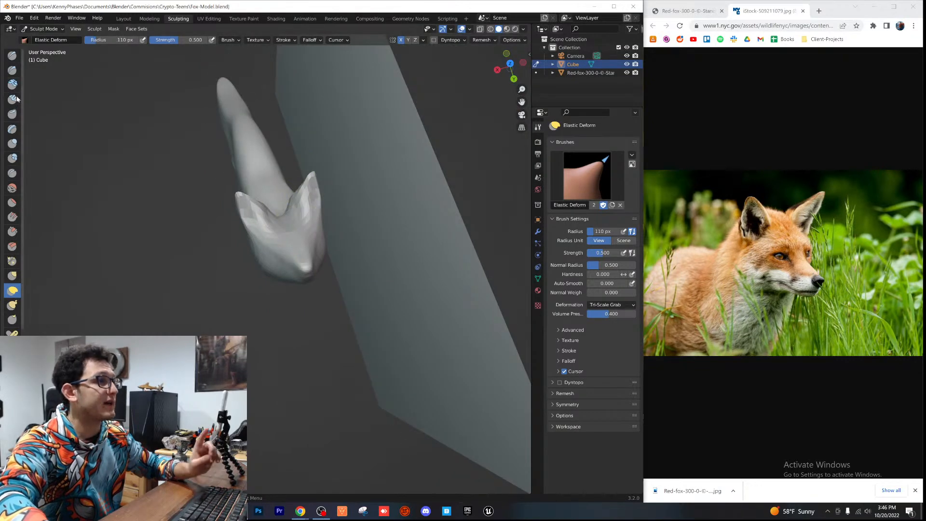
# Step: Build up the top of the head between the ears with the Inflate brush at 0.500 strength and a 110 px radius
pyautogui.click(12, 143)
pyautogui.scroll(2, 318, 211)
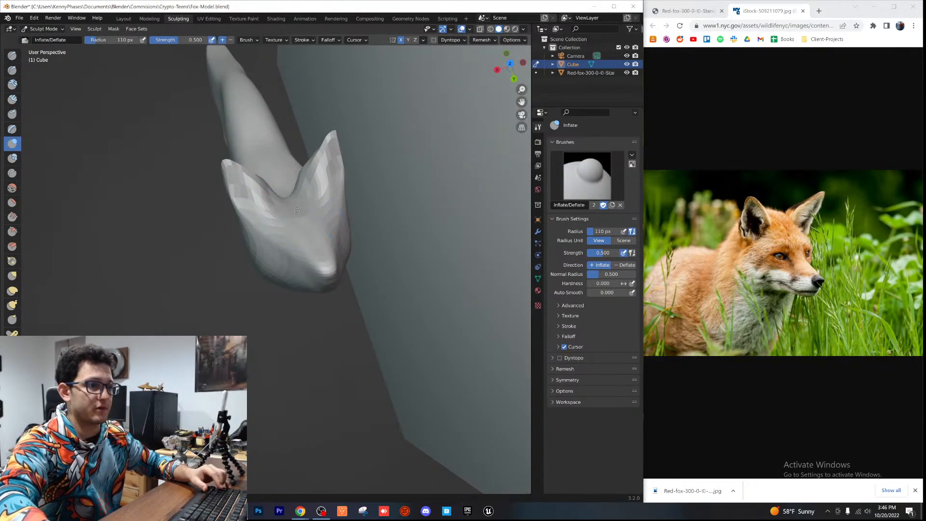
pyautogui.scroll(-3, 296, 207)
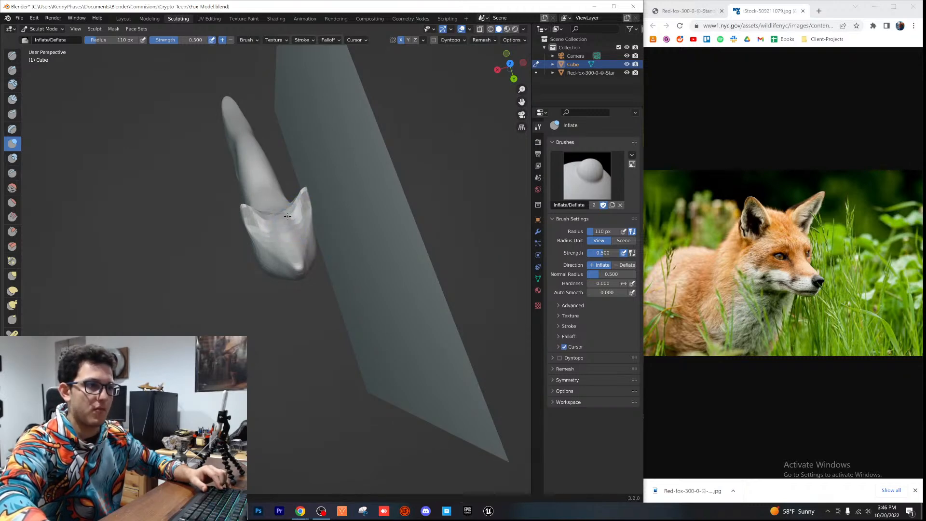
pyautogui.scroll(2, 290, 215)
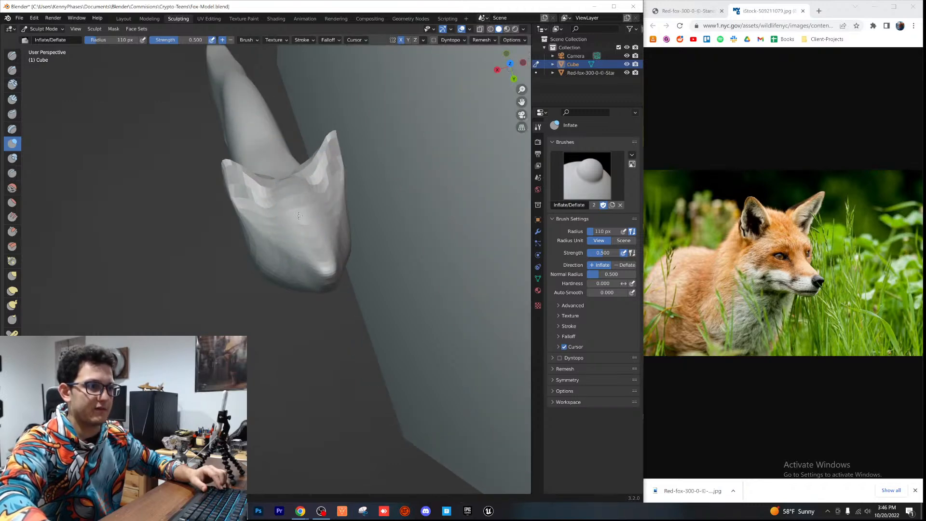
pyautogui.moveTo(283, 218); pyautogui.dragTo(362, 150, button='middle')
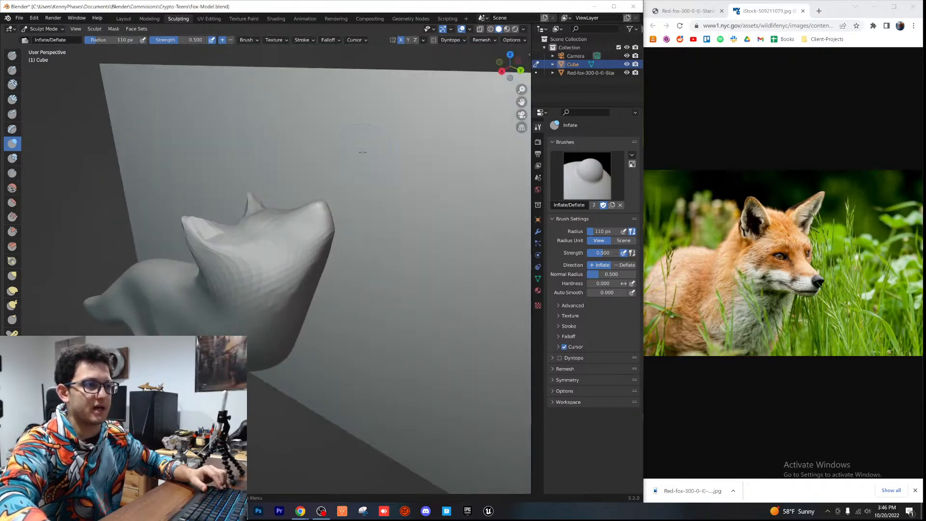
pyautogui.moveTo(287, 223); pyautogui.dragTo(317, 268, button='middle')
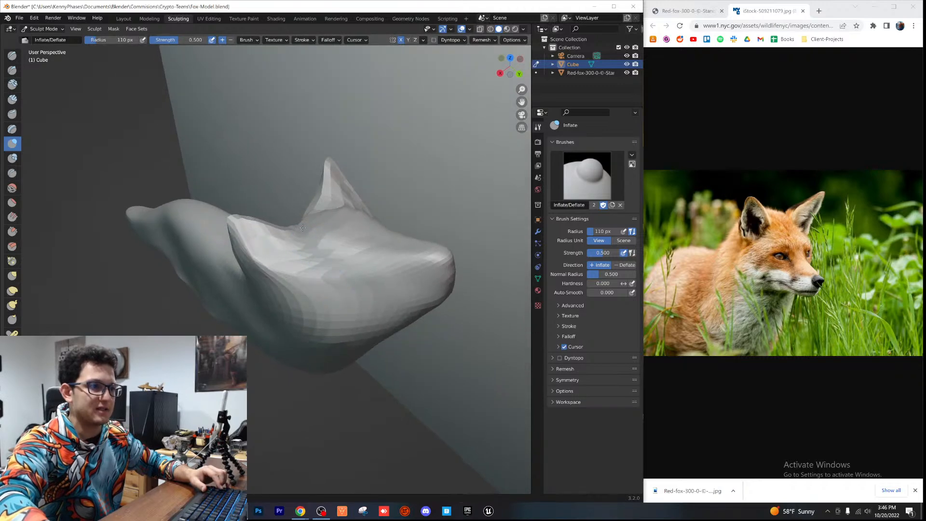
pyautogui.moveTo(313, 227); pyautogui.dragTo(309, 234, button='middle')
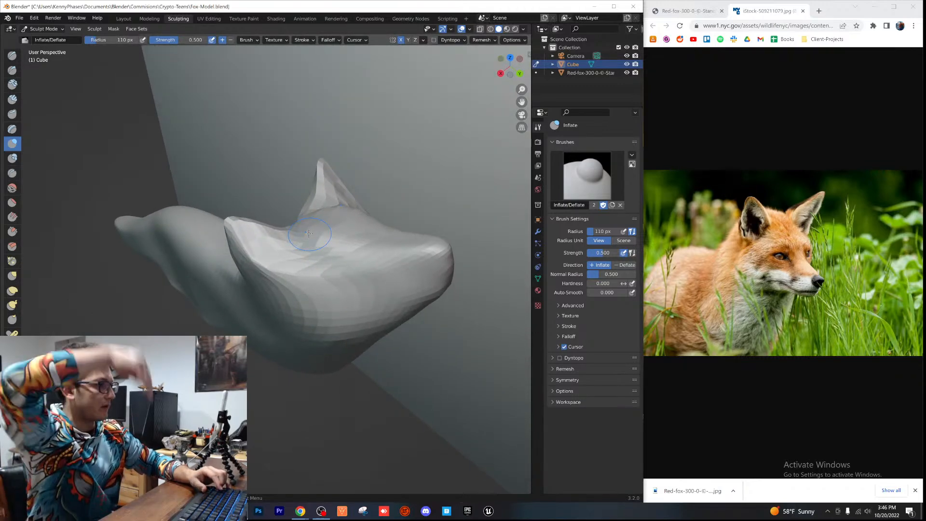
# Step: Smooth the dents at the back of the head between the ears and fill them with the Inflate brush at 0.500 strength
pyautogui.moveTo(309, 234)
pyautogui.mouseDown(button='middle')
pyautogui.moveTo(345, 286)
pyautogui.moveTo(248, 237)
pyautogui.moveTo(263, 256)
pyautogui.moveTo(247, 274)
pyautogui.mouseUp(button='middle')
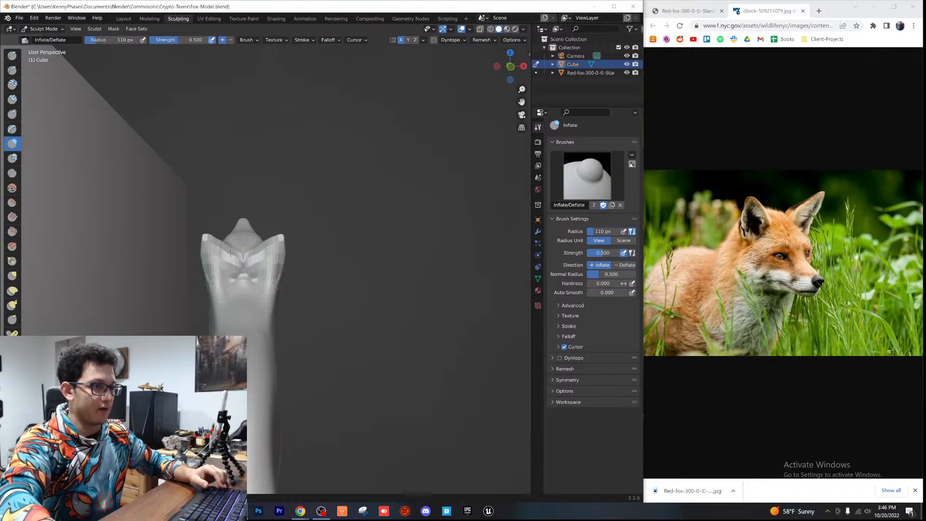
pyautogui.scroll(2, 240, 275)
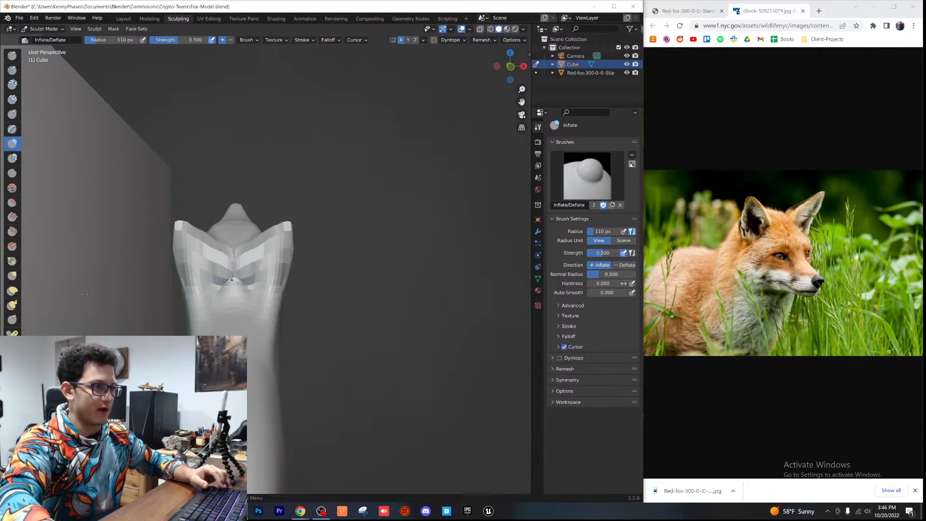
pyautogui.click(12, 189)
pyautogui.moveTo(222, 261)
pyautogui.mouseDown(button='middle')
pyautogui.moveTo(197, 296)
pyautogui.moveTo(257, 267)
pyautogui.moveTo(249, 256)
pyautogui.mouseUp(button='middle')
pyautogui.click(12, 143)
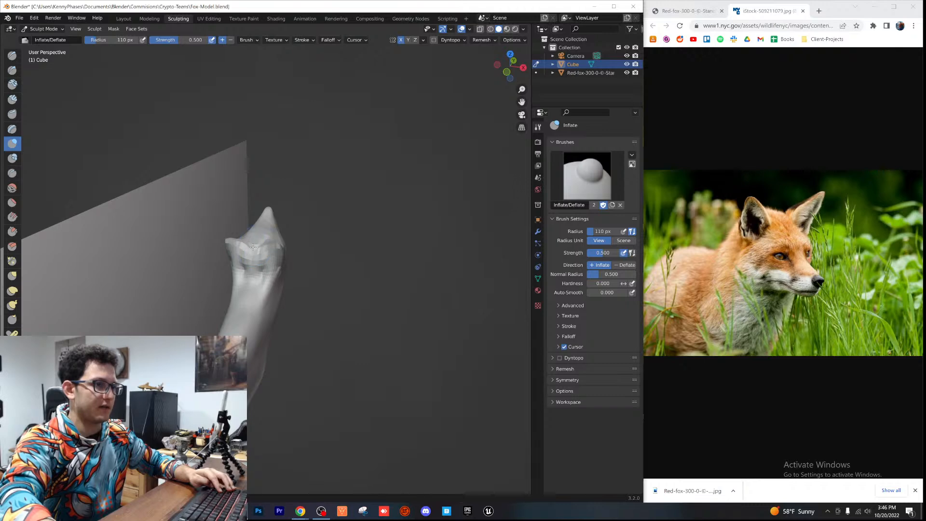
pyautogui.moveTo(262, 241)
pyautogui.mouseDown(button='middle')
pyautogui.moveTo(205, 272)
pyautogui.moveTo(306, 285)
pyautogui.moveTo(242, 270)
pyautogui.mouseUp(button='middle')
# Step: Define the transition between the ears and the back of the head with the Crease brush at 0.250 strength
pyautogui.click(12, 173)
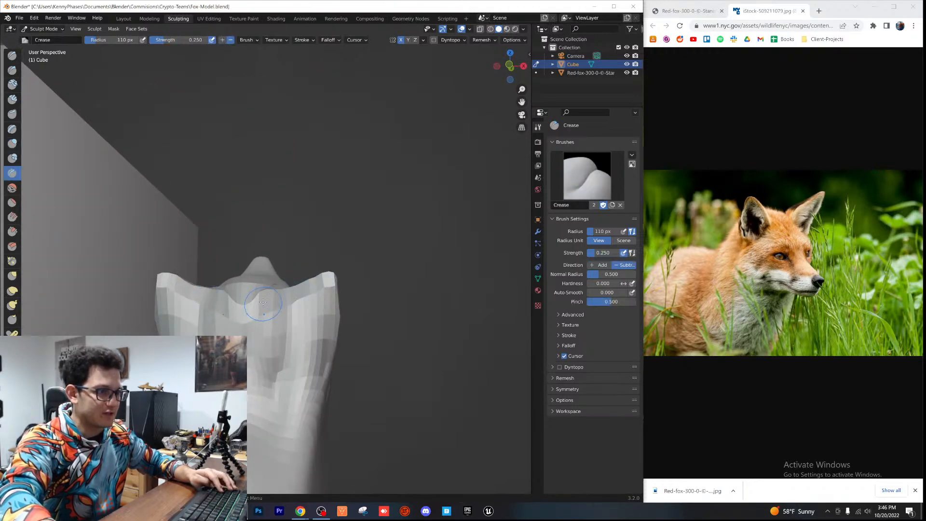
pyautogui.moveTo(278, 314); pyautogui.dragTo(271, 279, button='middle')
pyautogui.moveTo(279, 327); pyautogui.dragTo(276, 264, button='middle')
pyautogui.scroll(2, 275, 265)
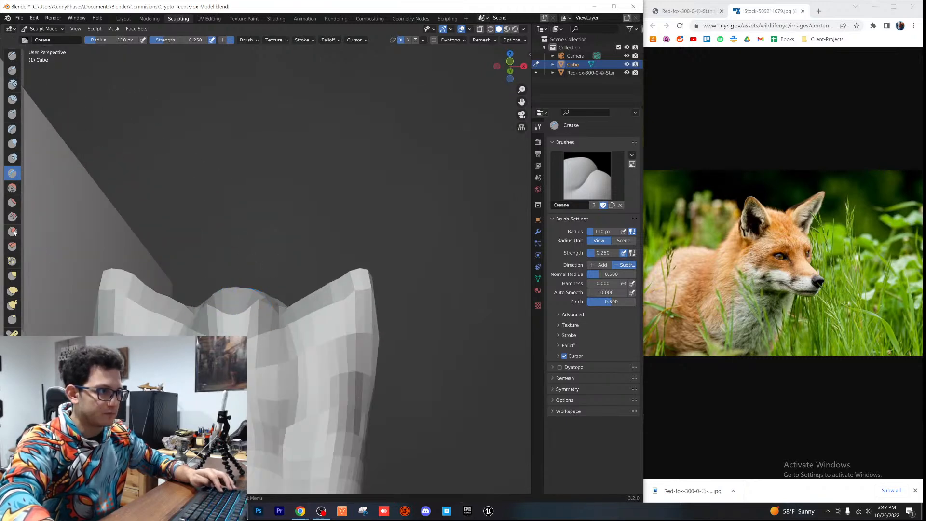
# Step: Smooth the back of the head and the ear bases with the Smooth brush at 0.507 strength, and save the file
pyautogui.click(13, 189)
pyautogui.scroll(-4, 258, 353)
pyautogui.moveTo(258, 353); pyautogui.dragTo(99, 275, button='middle')
pyautogui.moveTo(307, 329); pyautogui.dragTo(351, 338, button='middle')
pyautogui.scroll(3, 269, 330)
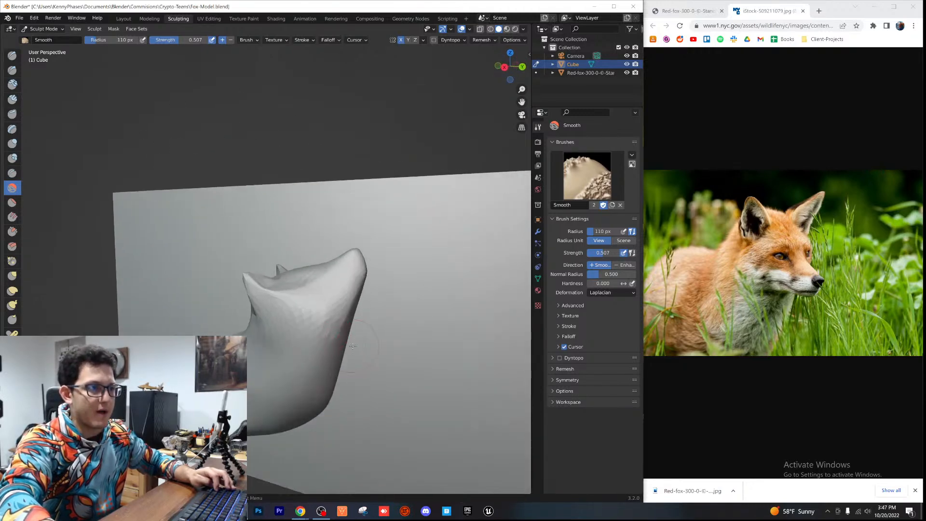
pyautogui.hotkey('ctrl', 's')
# Step: Push in the throat below the snout with the Elastic Deform brush at 0.500 strength, and enlarge the fox reference photo
pyautogui.click(12, 290)
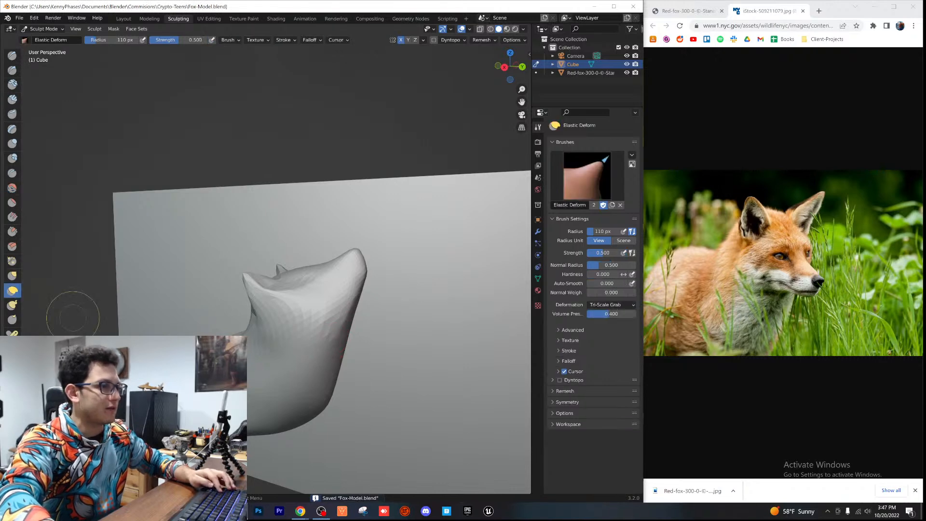
pyautogui.moveTo(324, 332); pyautogui.dragTo(315, 316, button='middle')
pyautogui.moveTo(347, 323)
pyautogui.mouseDown()
pyautogui.moveTo(322, 308)
pyautogui.moveTo(329, 312)
pyautogui.mouseUp()
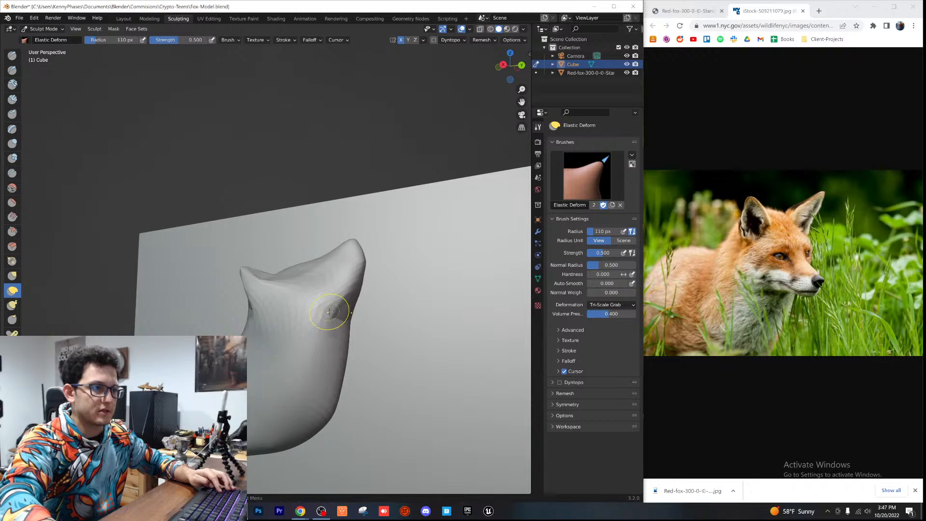
pyautogui.moveTo(327, 306); pyautogui.dragTo(341, 316, button='middle')
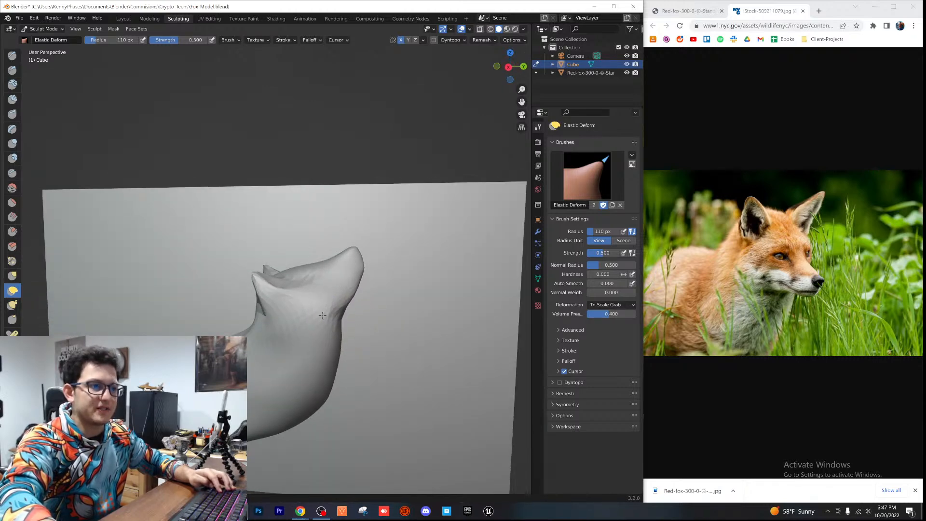
pyautogui.moveTo(320, 308); pyautogui.dragTo(338, 284, button='middle')
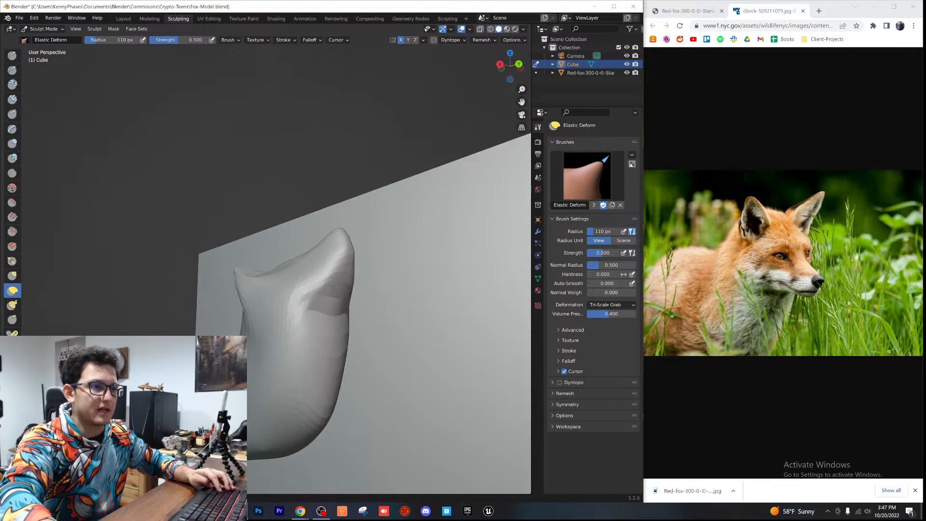
pyautogui.moveTo(383, 334); pyautogui.dragTo(379, 334, button='middle')
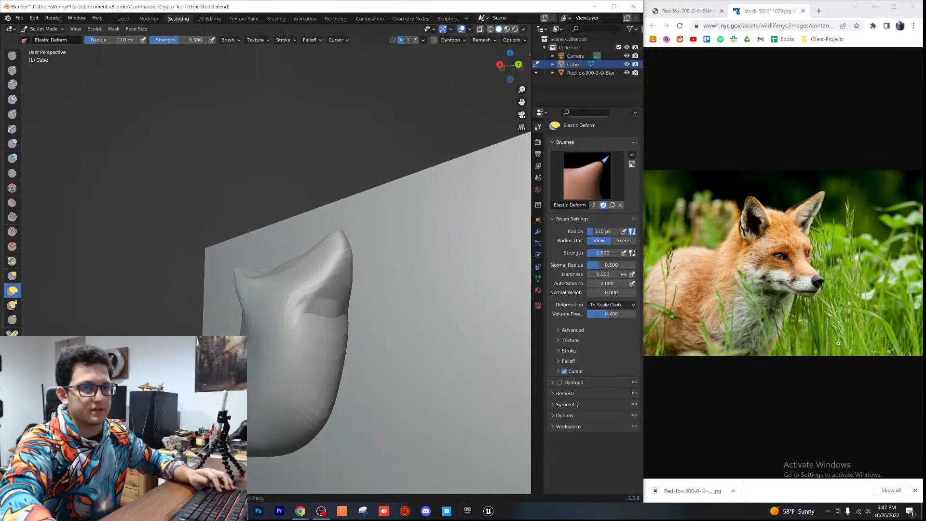
pyautogui.click(759, 263)
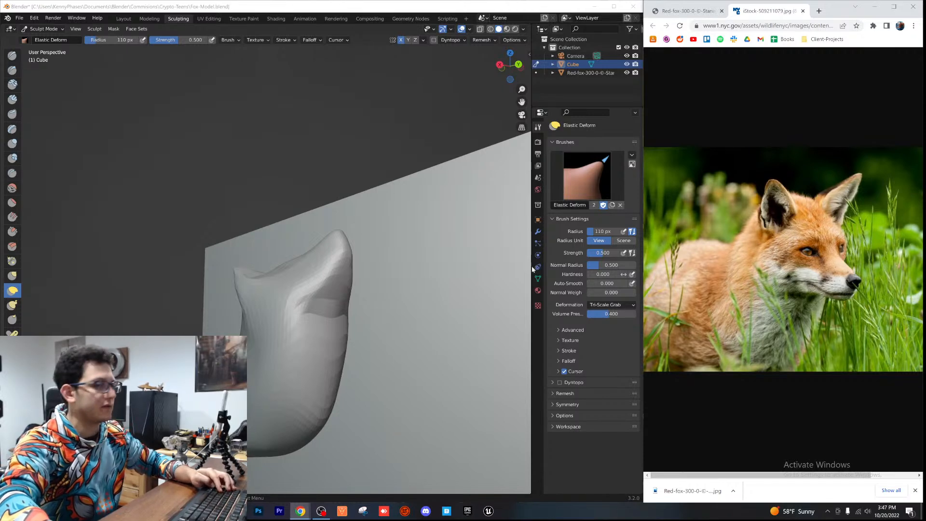
pyautogui.moveTo(318, 309); pyautogui.dragTo(274, 288, button='middle')
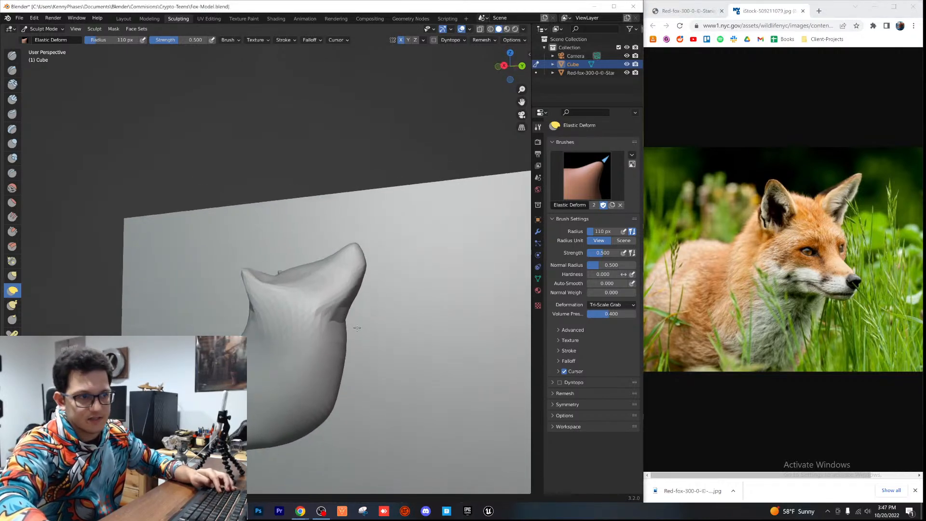
# Step: Try to carve a crease between the cheek and the neck with the Crease brush at 0.250 strength and 110 px radius
pyautogui.click(12, 173)
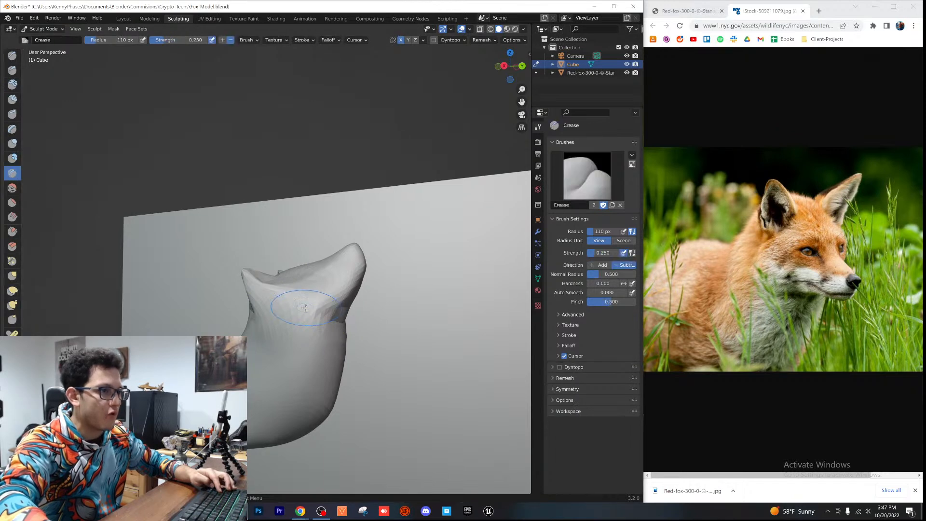
pyautogui.scroll(2, 331, 350)
pyautogui.click(503, 65)
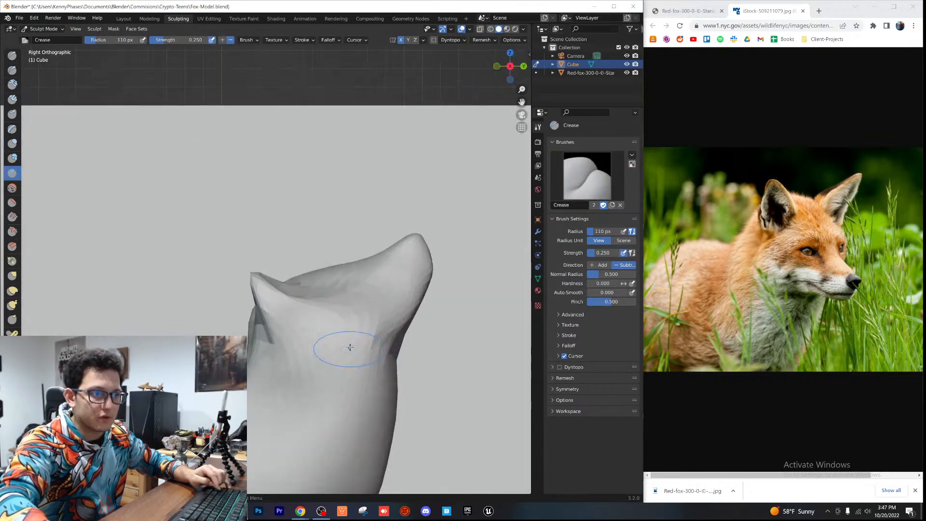
pyautogui.scroll(1, 280, 258)
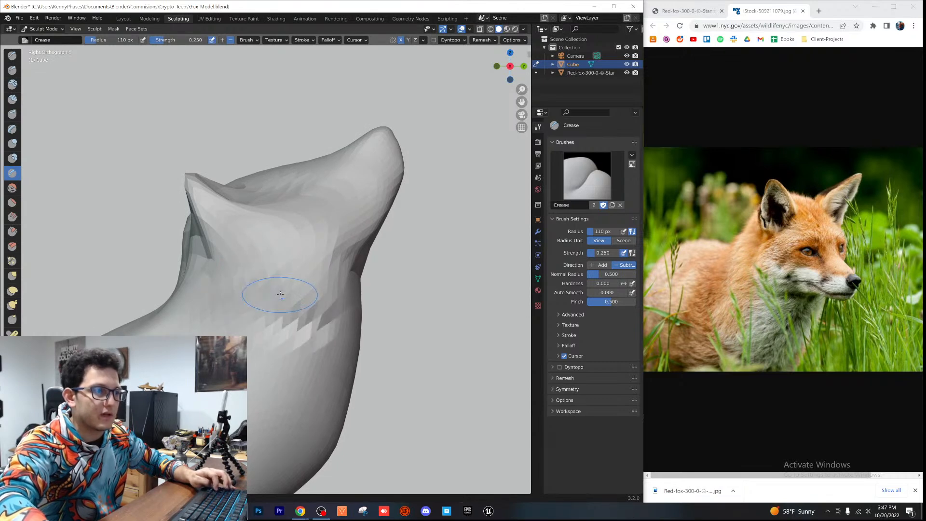
# Step: Try to flatten the area between the cheek and the neck with the Multi-plane Scrape brush at 0.700 strength
pyautogui.click(12, 246)
pyautogui.scroll(1, 268, 251)
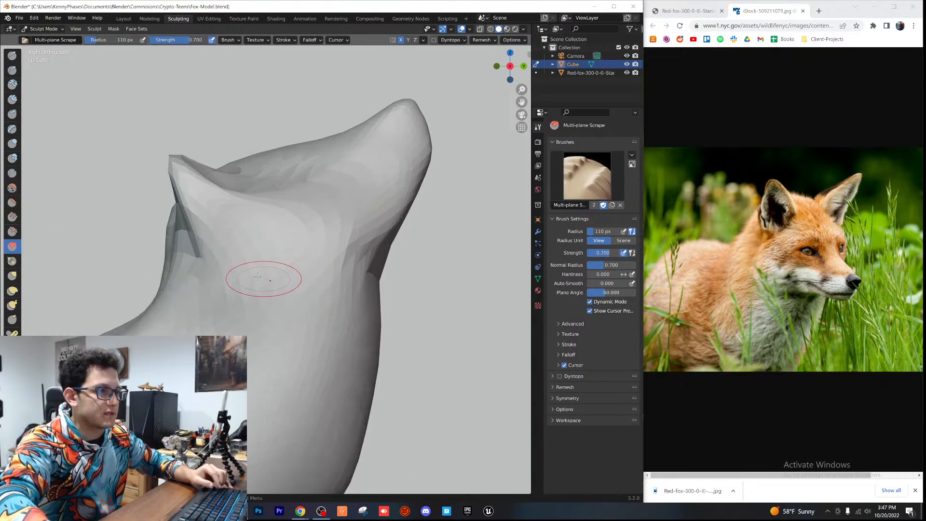
pyautogui.moveTo(188, 248)
pyautogui.mouseDown()
pyautogui.moveTo(311, 321)
pyautogui.moveTo(233, 314)
pyautogui.moveTo(369, 295)
pyautogui.mouseUp()
pyautogui.hotkey('ctrl', 'z')
pyautogui.scroll(-3, 366, 308)
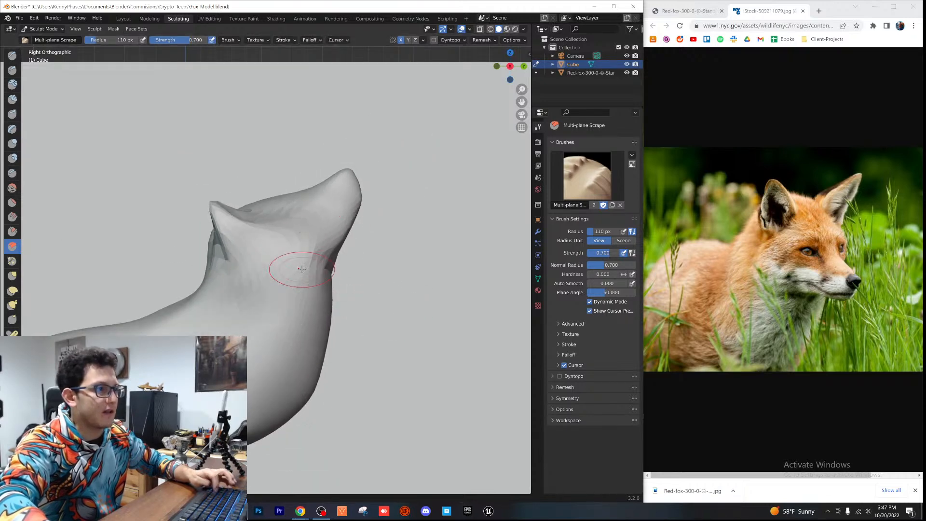
# Step: Try to shape the cheek-to-neck transition with the Clay Thumb brush at 46 px radius and 0.500 strength, and undo the strokes
pyautogui.click(11, 114)
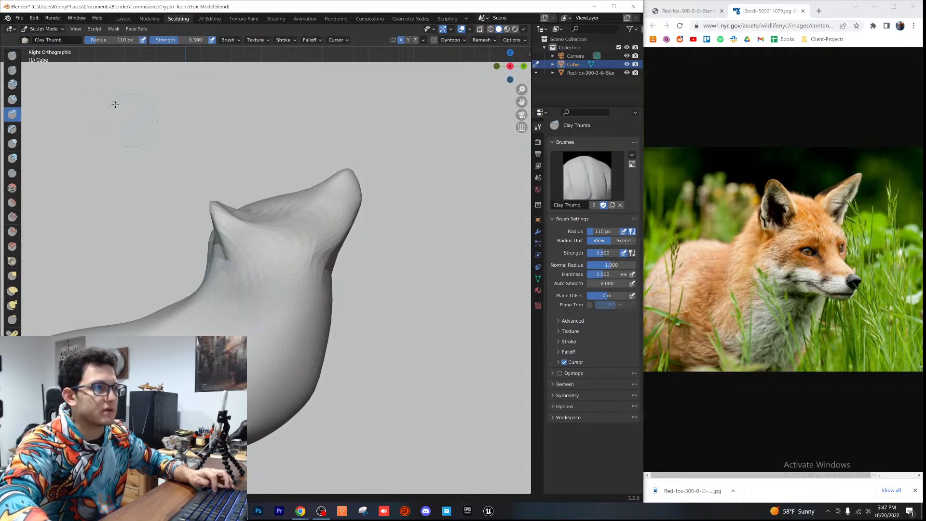
pyautogui.moveTo(107, 44); pyautogui.dragTo(101, 43)
pyautogui.moveTo(269, 308)
pyautogui.mouseDown()
pyautogui.moveTo(330, 282)
pyautogui.moveTo(263, 296)
pyautogui.moveTo(323, 309)
pyautogui.moveTo(240, 300)
pyautogui.mouseUp()
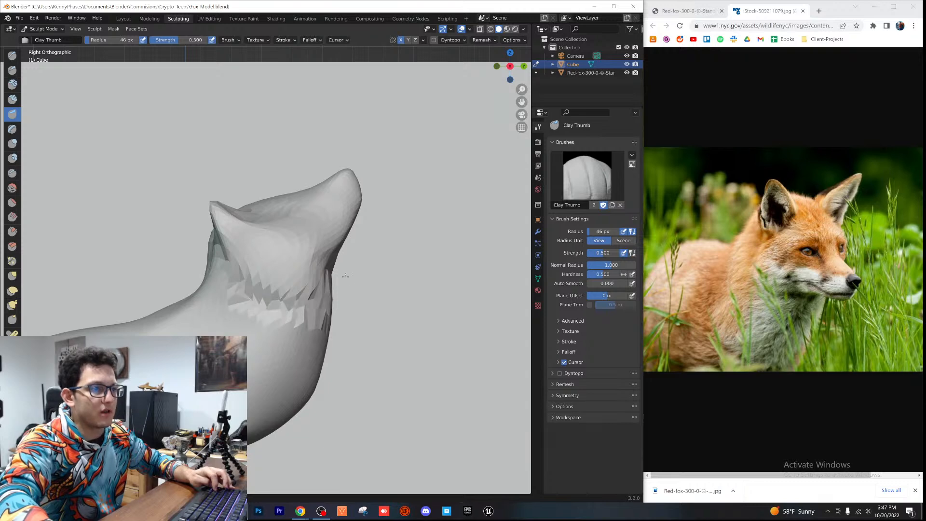
pyautogui.hotkey('ctrl', 'z')
pyautogui.hotkey('ctrl', 'z')
# Step: Save the file and subdivide the whole fox mesh in Edit Mode, returning to Sculpt Mode
pyautogui.hotkey('ctrl', 's')
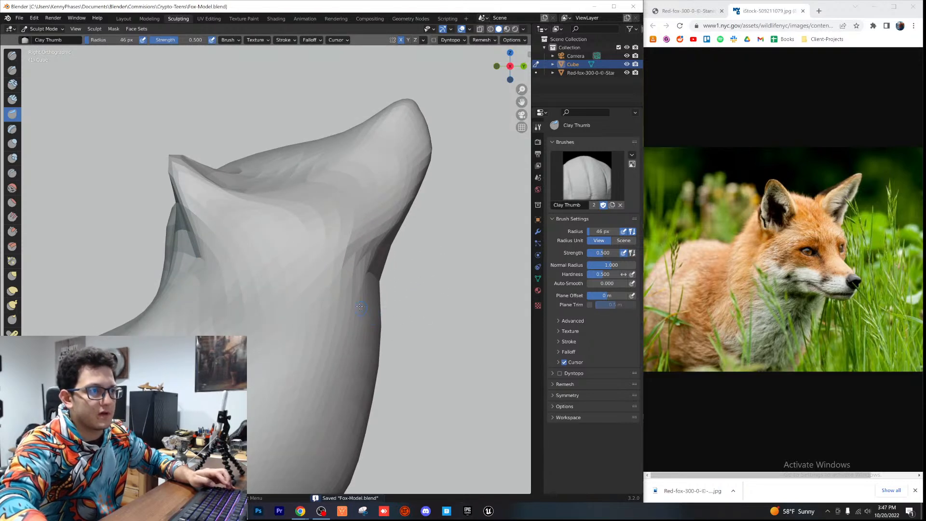
pyautogui.press('Tab')
pyautogui.rightClick(348, 291)
pyautogui.click(348, 293)
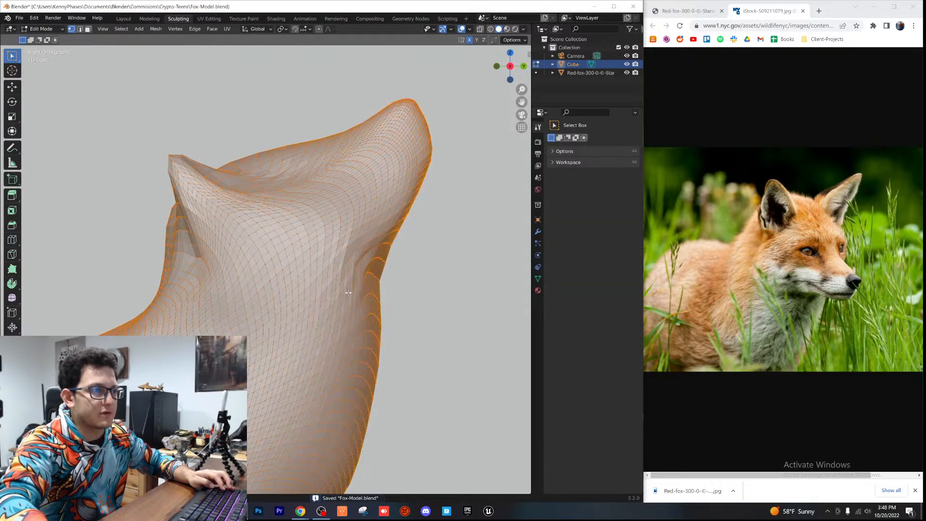
pyautogui.press('Tab')
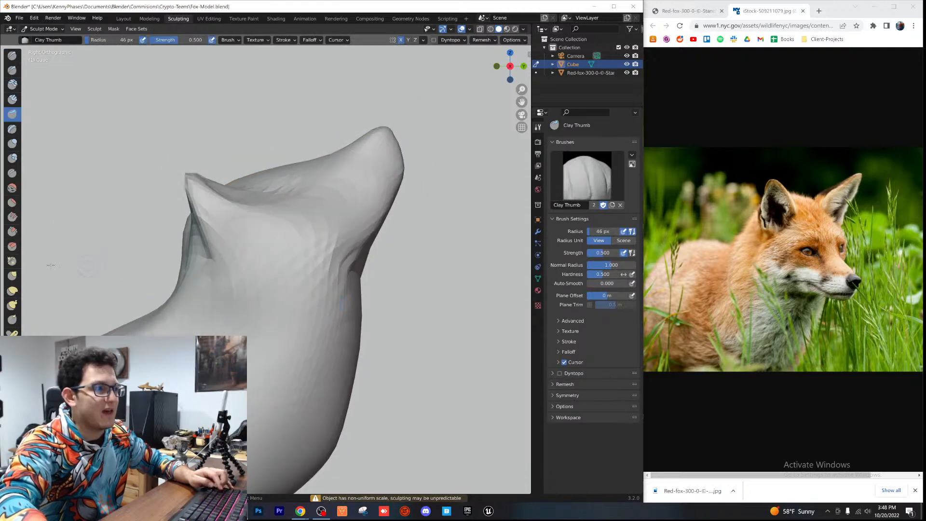
# Step: Carve a crease separating the cheek and jaw from the neck with the Crease brush at 0.209 strength and 83 px radius
pyautogui.click(12, 172)
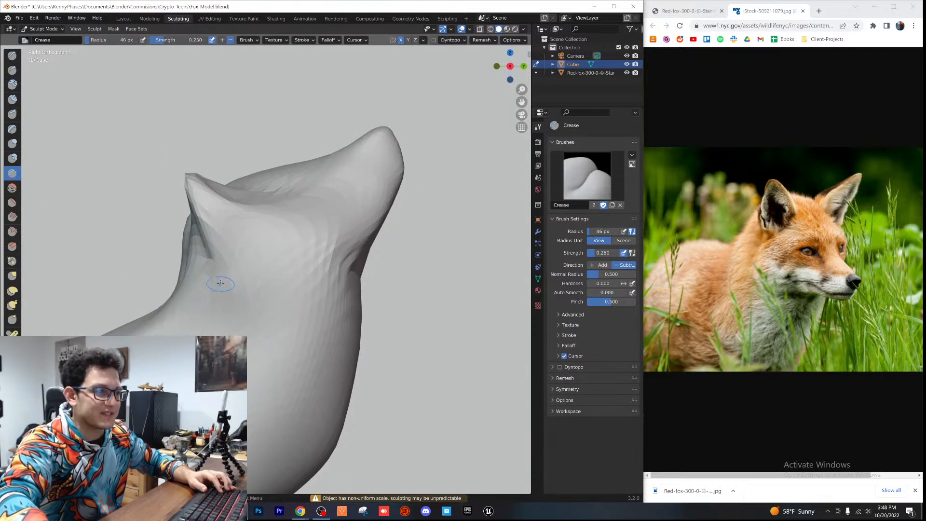
pyautogui.moveTo(326, 311)
pyautogui.mouseDown(button='middle')
pyautogui.moveTo(282, 348)
pyautogui.moveTo(316, 333)
pyautogui.moveTo(304, 301)
pyautogui.moveTo(314, 292)
pyautogui.mouseUp(button='middle')
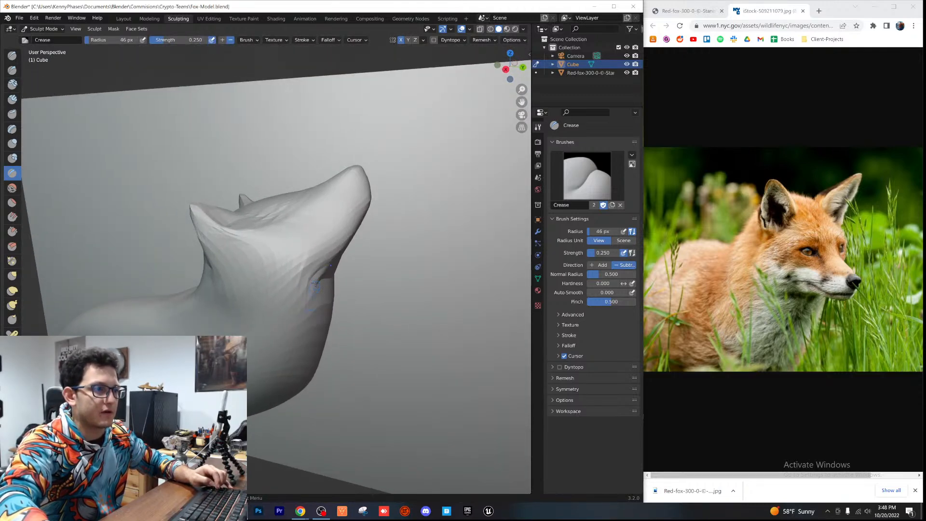
pyautogui.moveTo(169, 41); pyautogui.dragTo(166, 41)
pyautogui.moveTo(90, 40); pyautogui.dragTo(115, 40)
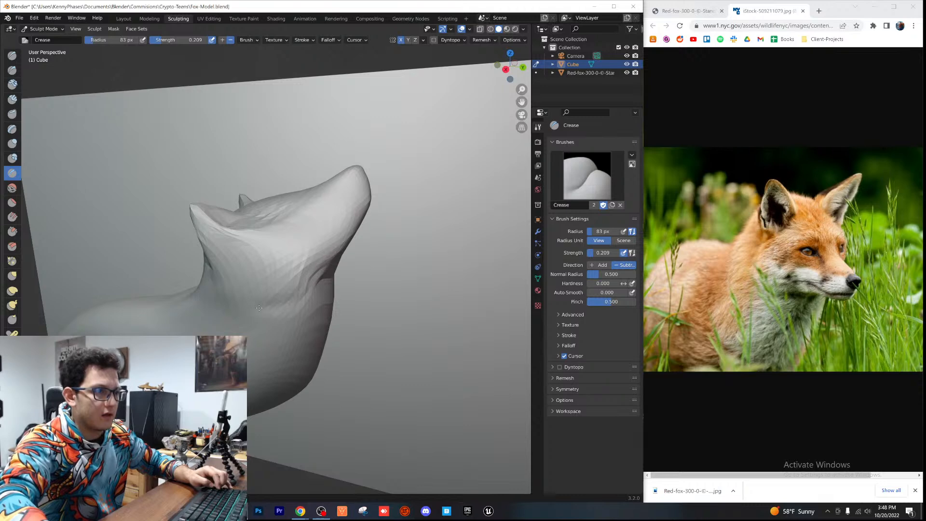
pyautogui.moveTo(219, 292)
pyautogui.mouseDown(button='middle')
pyautogui.moveTo(320, 307)
pyautogui.moveTo(270, 300)
pyautogui.mouseUp(button='middle')
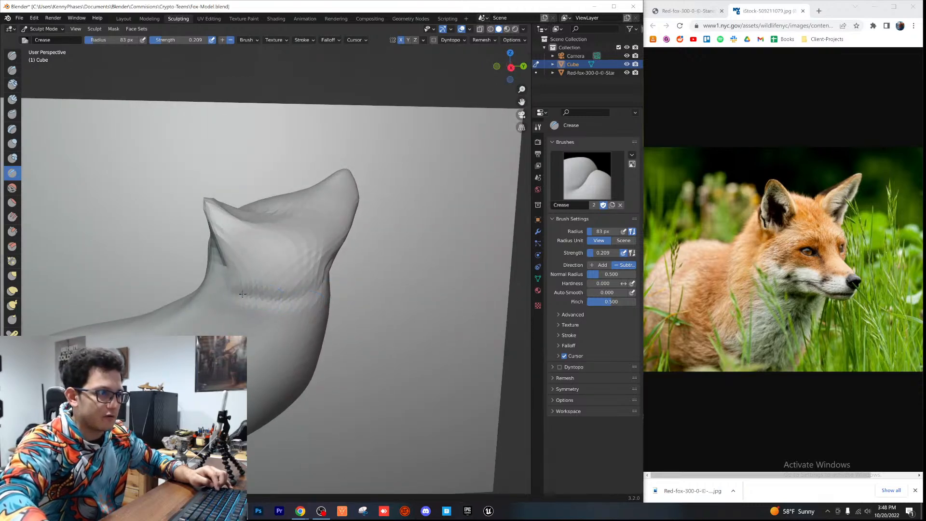
pyautogui.moveTo(236, 291); pyautogui.dragTo(286, 299)
# Step: Continue the crease around the underside of the jaw where it meets the throat
pyautogui.moveTo(314, 294); pyautogui.dragTo(303, 201, button='middle')
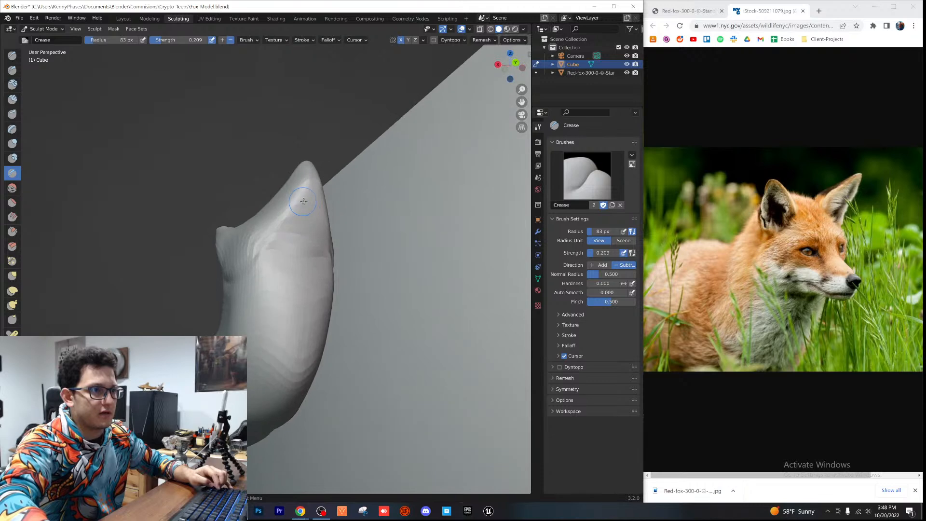
pyautogui.moveTo(298, 237); pyautogui.dragTo(280, 215, button='middle')
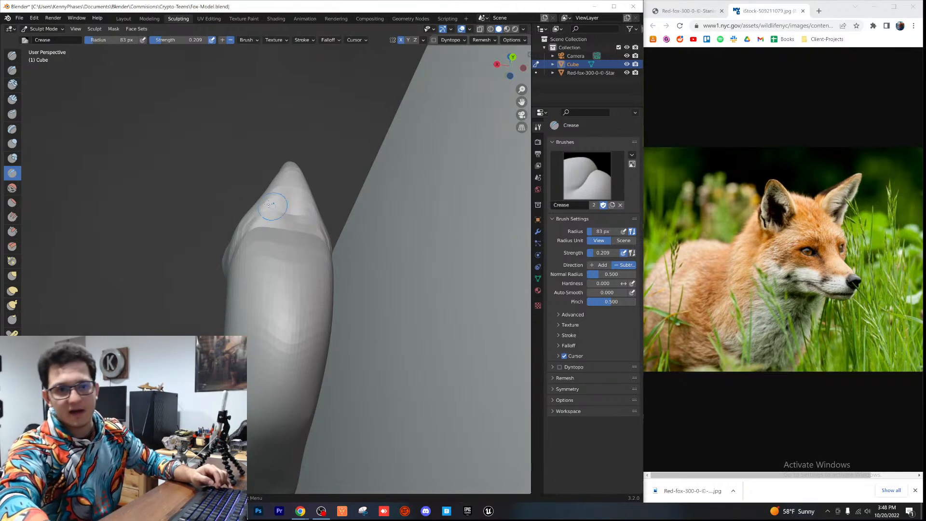
pyautogui.scroll(2, 320, 203)
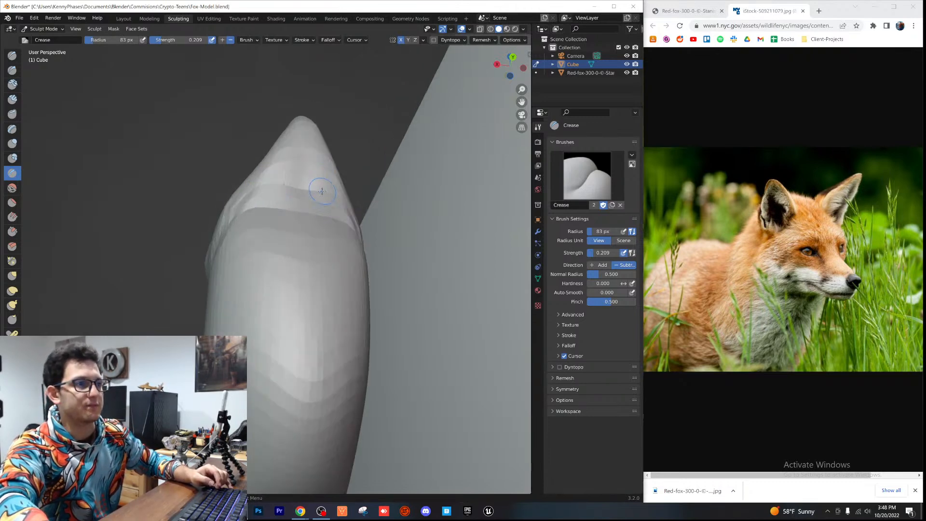
pyautogui.scroll(-3, 323, 190)
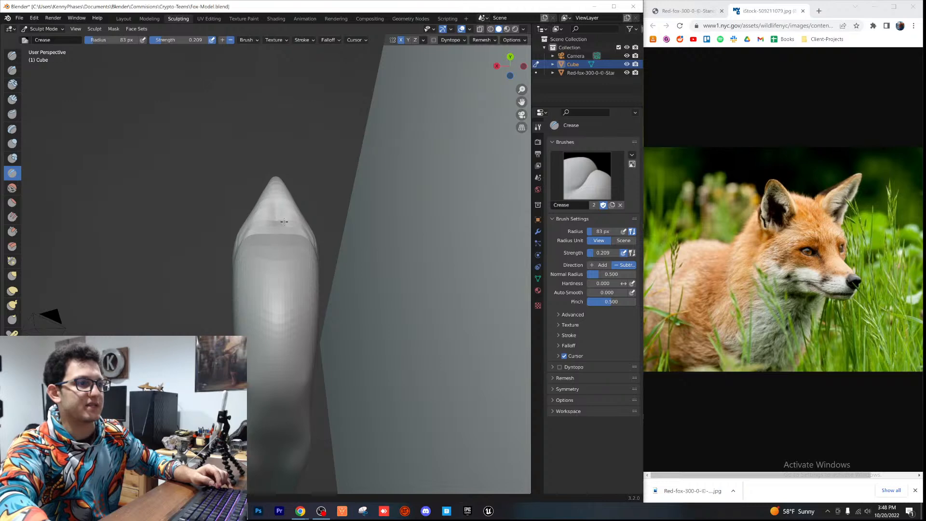
pyautogui.scroll(1, 288, 224)
pyautogui.moveTo(290, 201)
pyautogui.mouseDown(button='middle')
pyautogui.moveTo(333, 261)
pyautogui.moveTo(313, 247)
pyautogui.moveTo(327, 277)
pyautogui.moveTo(347, 263)
pyautogui.moveTo(352, 271)
pyautogui.moveTo(326, 317)
pyautogui.moveTo(352, 286)
pyautogui.mouseUp(button='middle')
pyautogui.scroll(4, 313, 248)
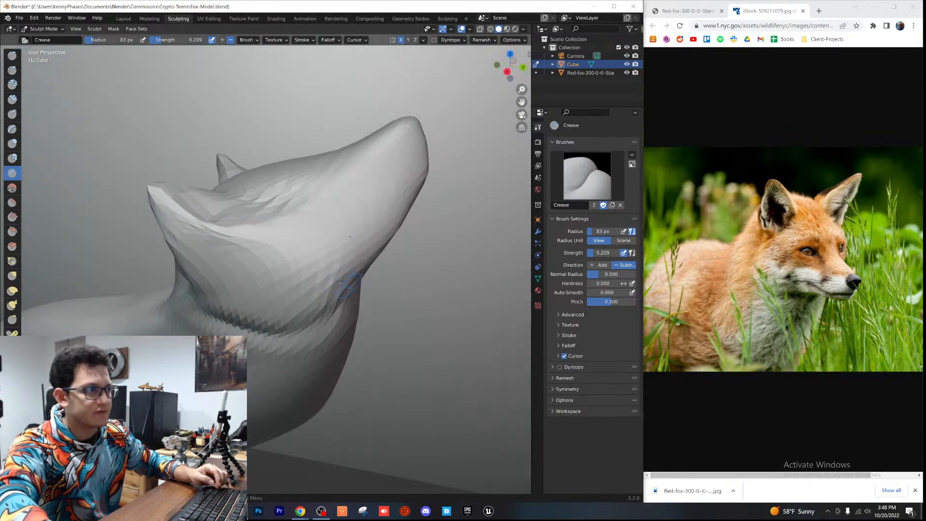
# Step: Soften the crease between the jaw and the neck with the Smooth brush at 0.507 strength, and save the file
pyautogui.click(12, 187)
pyautogui.scroll(-5, 261, 273)
pyautogui.scroll(4, 262, 273)
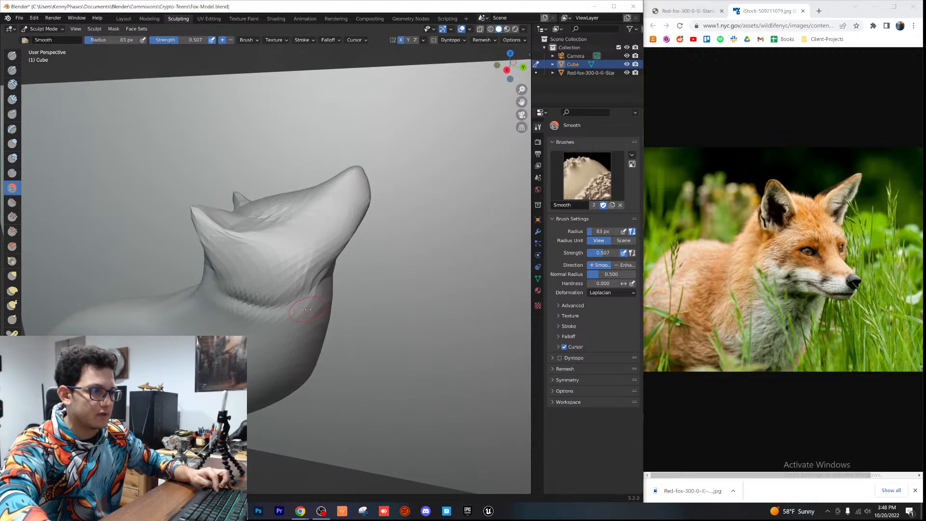
pyautogui.scroll(4, 292, 298)
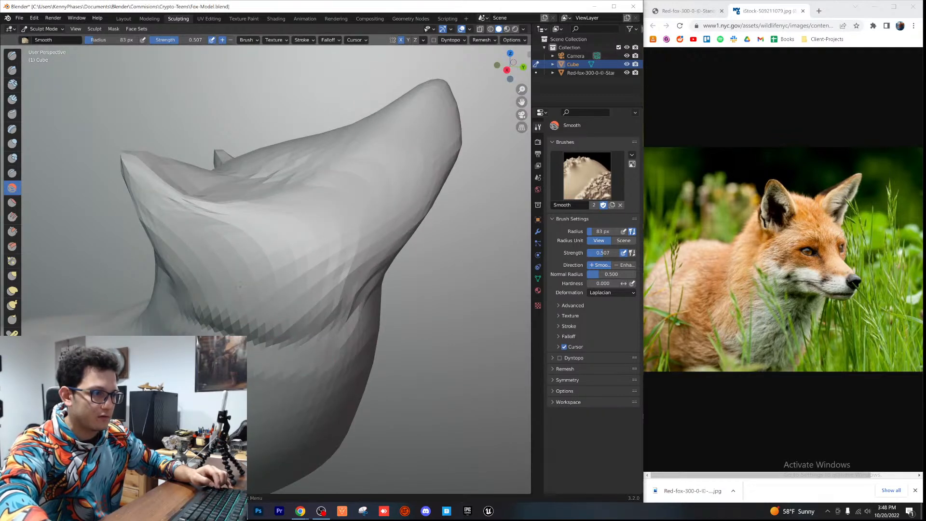
pyautogui.scroll(-3, 293, 362)
pyautogui.click(507, 69)
pyautogui.scroll(3, 198, 319)
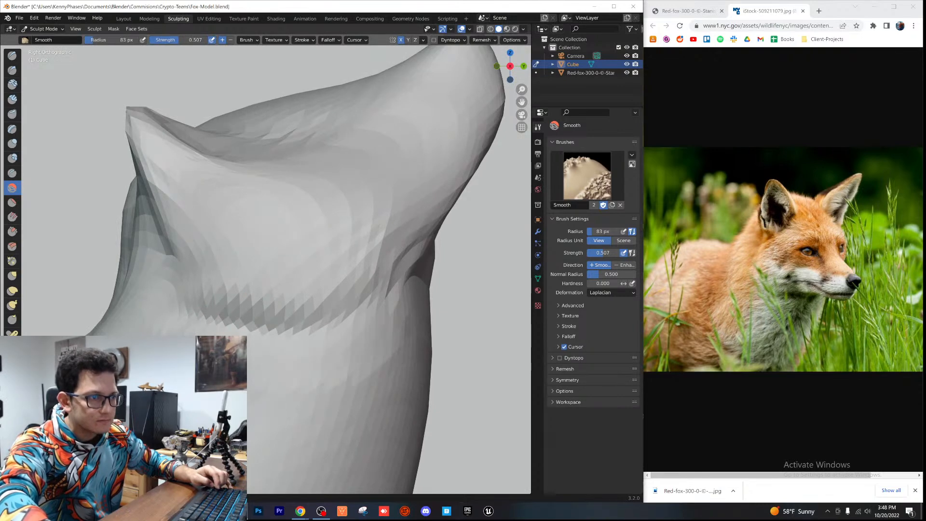
pyautogui.moveTo(320, 296); pyautogui.dragTo(347, 310, button='middle')
pyautogui.hotkey('ctrl', 's')
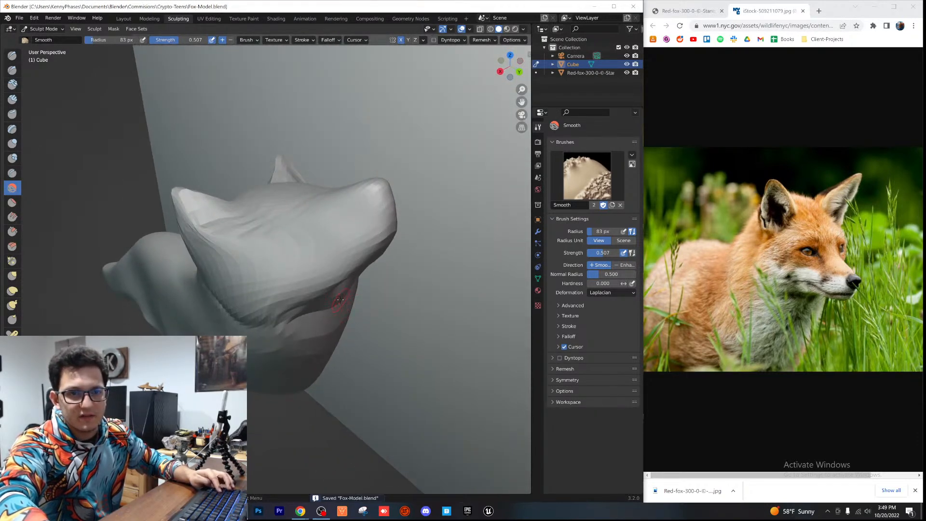
# Step: Refine the profile of the snout's tip from the side with the Elastic Deform brush at 0.500 strength and 83 px radius
pyautogui.moveTo(329, 277); pyautogui.dragTo(367, 289, button='middle')
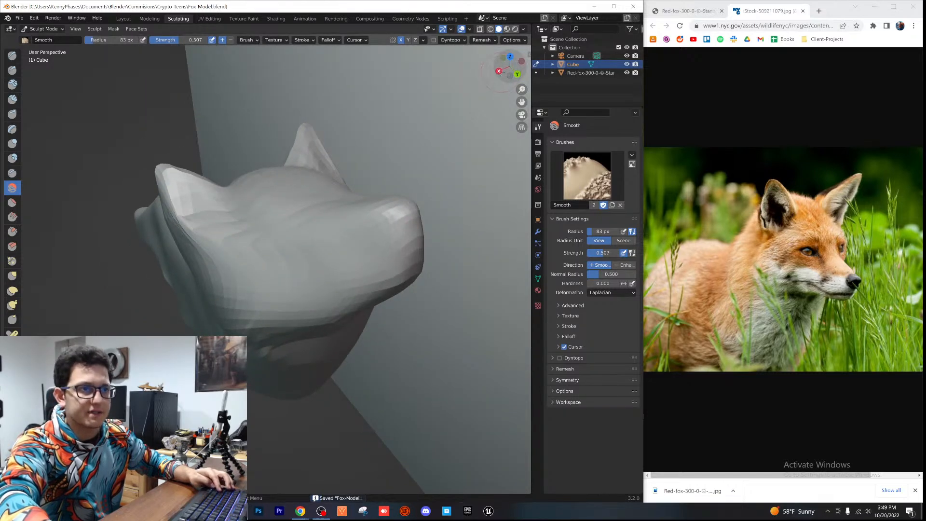
pyautogui.doubleClick(499, 70)
pyautogui.click(523, 67)
pyautogui.keyDown('shift'); pyautogui.moveTo(364, 189); pyautogui.dragTo(242, 304, button='middle'); pyautogui.keyUp('shift')
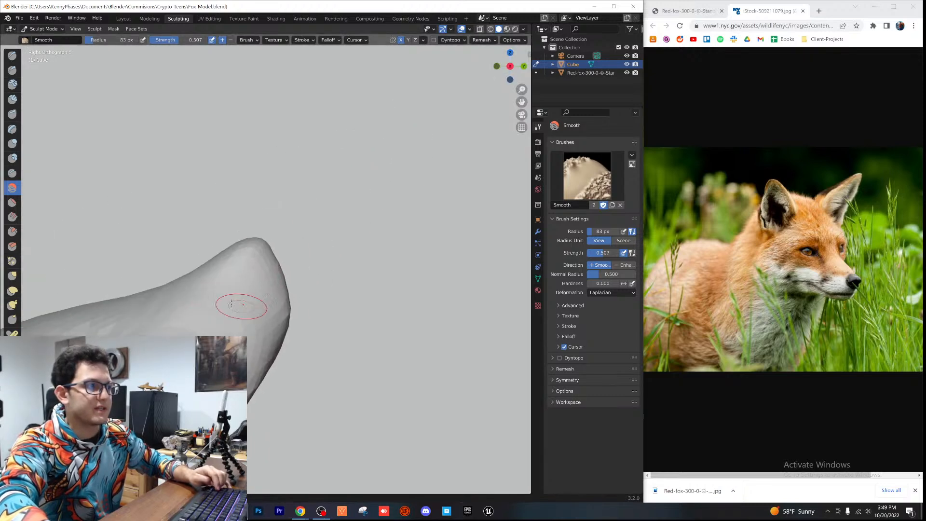
pyautogui.click(12, 290)
pyautogui.moveTo(269, 249); pyautogui.dragTo(264, 255)
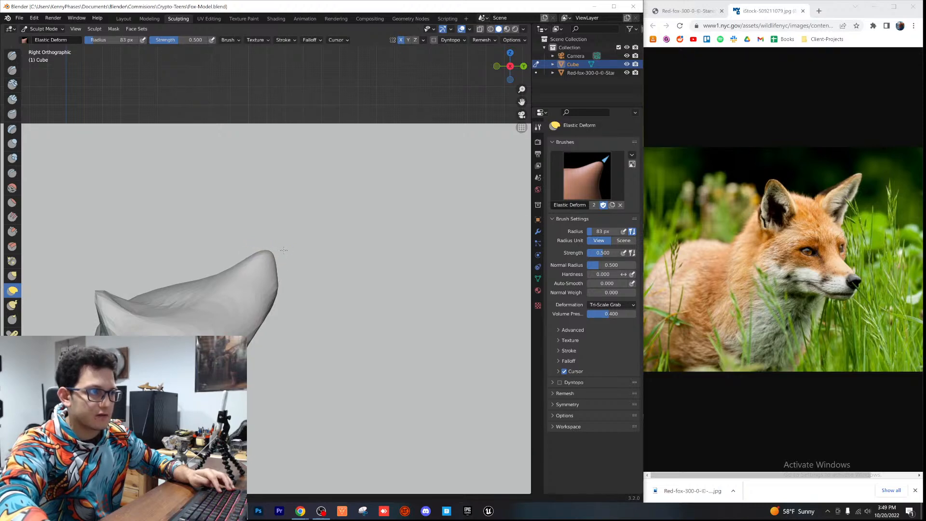
pyautogui.moveTo(299, 241); pyautogui.dragTo(280, 212, button='middle')
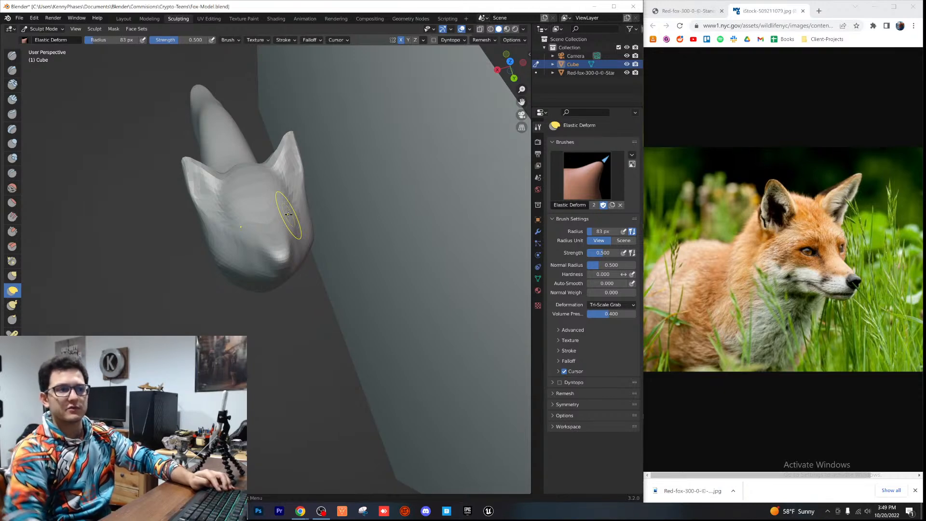
# Step: Undo the uneven brow deformation and form symmetrical brow ridges on the forehead with the Elastic Deform brush
pyautogui.scroll(2, 243, 201)
pyautogui.moveTo(242, 202); pyautogui.dragTo(255, 182, button='middle')
pyautogui.click(514, 79)
pyautogui.moveTo(325, 150); pyautogui.dragTo(312, 198, button='middle')
pyautogui.scroll(2, 312, 198)
pyautogui.keyDown('shift'); pyautogui.moveTo(270, 229); pyautogui.dragTo(250, 291, button='middle'); pyautogui.keyUp('shift')
pyautogui.scroll(1, 249, 291)
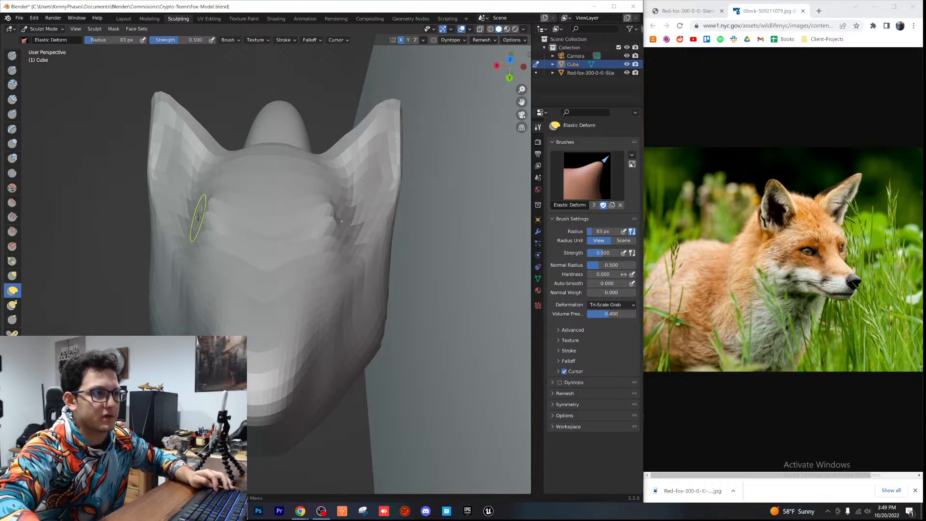
pyautogui.hotkey('ctrl', 'z')
pyautogui.moveTo(221, 231); pyautogui.dragTo(209, 223)
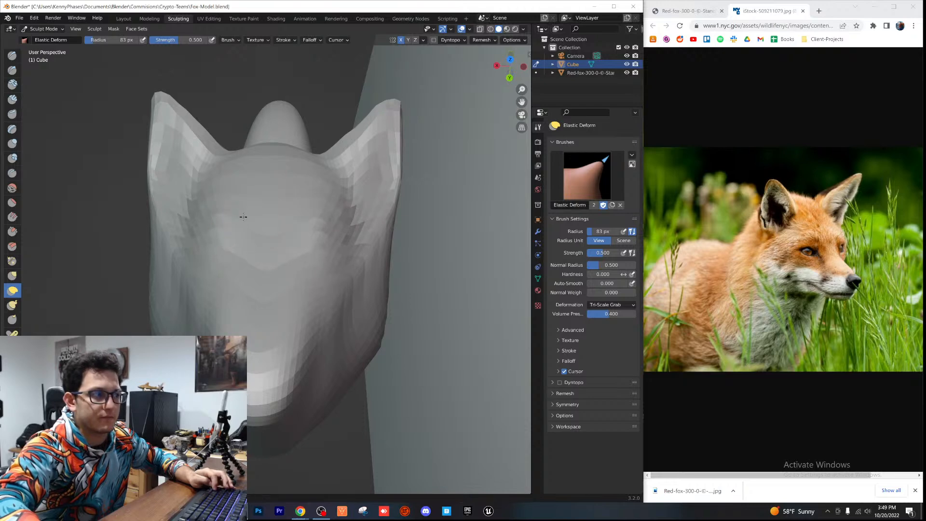
pyautogui.moveTo(213, 220); pyautogui.dragTo(192, 219)
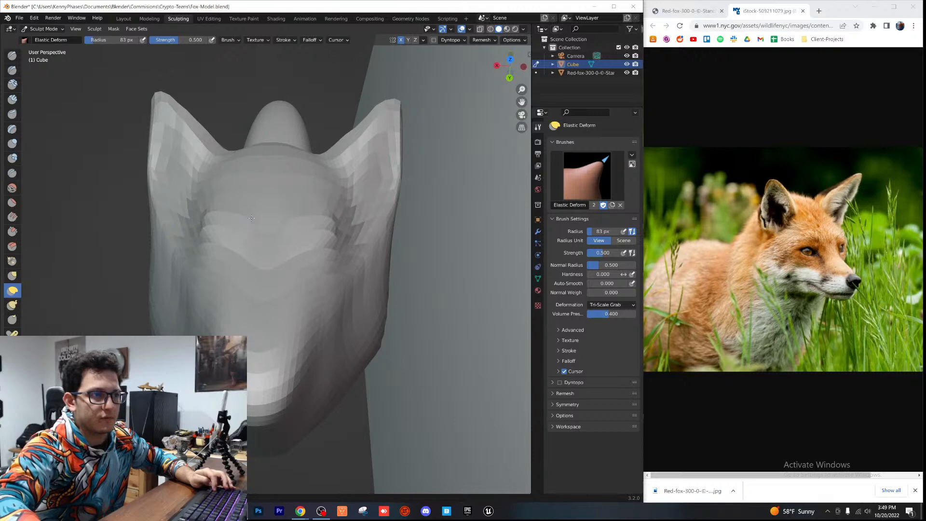
# Step: Shape the eye area below the brow from the side with the Elastic Deform brush
pyautogui.moveTo(275, 198); pyautogui.dragTo(401, 171, button='middle')
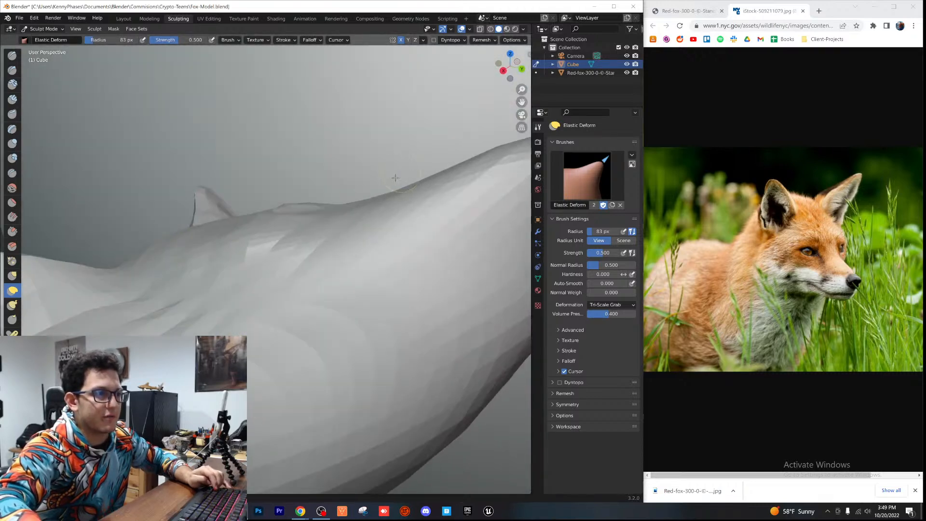
pyautogui.scroll(1, 401, 170)
pyautogui.moveTo(310, 225)
pyautogui.mouseDown()
pyautogui.moveTo(275, 245)
pyautogui.moveTo(269, 253)
pyautogui.moveTo(288, 238)
pyautogui.moveTo(262, 271)
pyautogui.mouseUp()
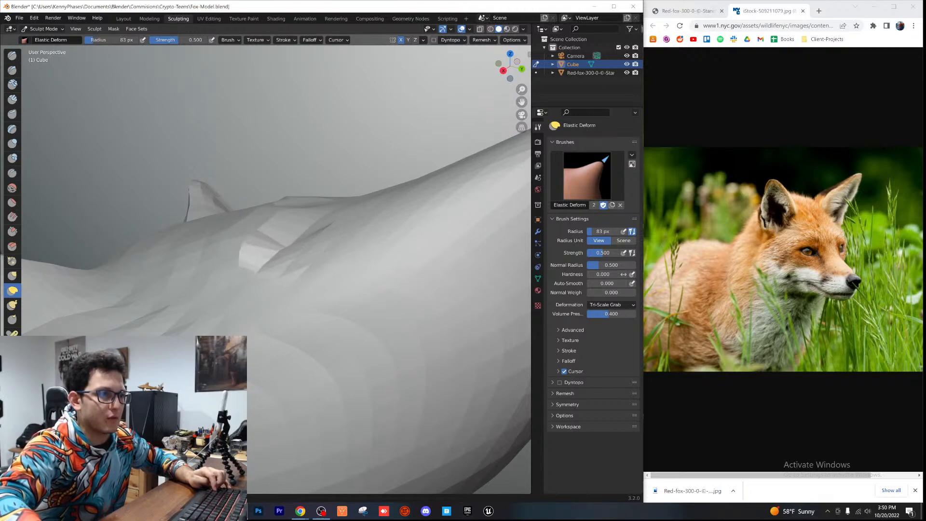
# Step: Subdivide the whole mesh again in Edit Mode for finer detail around the eyes, and return to Sculpt Mode
pyautogui.scroll(-4, 357, 255)
pyautogui.moveTo(357, 260)
pyautogui.mouseDown(button='middle')
pyautogui.moveTo(278, 300)
pyautogui.moveTo(324, 303)
pyautogui.moveTo(310, 279)
pyautogui.mouseUp(button='middle')
pyautogui.press('Tab')
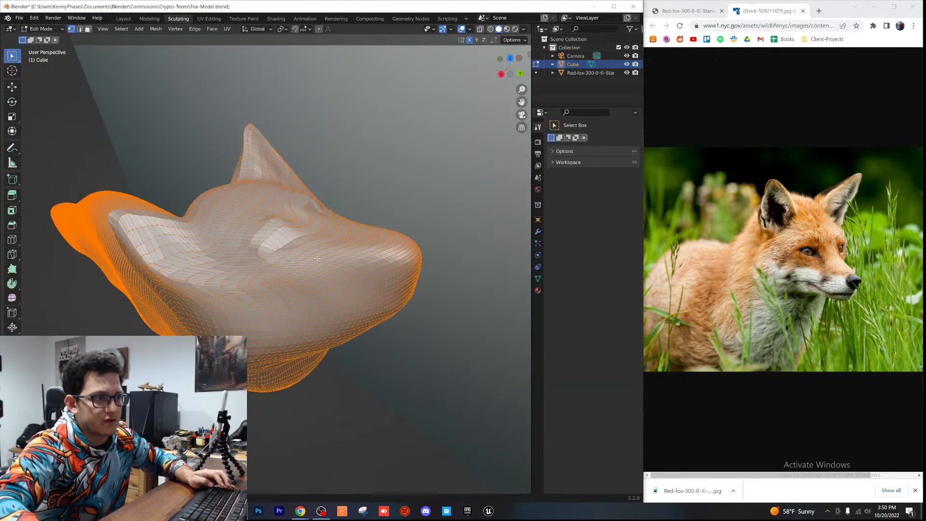
pyautogui.rightClick(315, 259)
pyautogui.click(313, 261)
pyautogui.press('Tab')
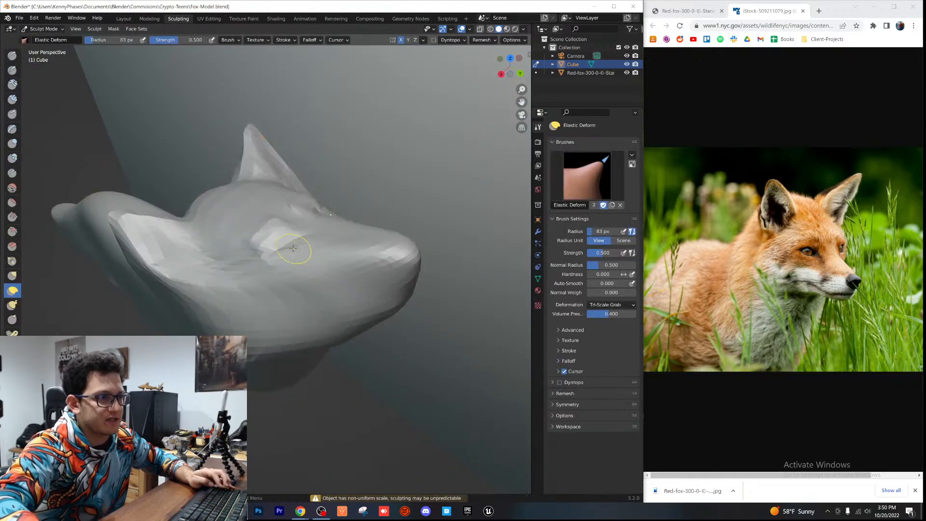
# Step: Raise the brow and hollow the eye socket beneath it with the Elastic Deform brush at 0.500 strength and 83 px radius
pyautogui.scroll(4, 287, 250)
pyautogui.moveTo(278, 258)
pyautogui.keyDown('shift'); pyautogui.mouseDown(button='middle')
pyautogui.moveTo(310, 319)
pyautogui.moveTo(289, 284)
pyautogui.mouseUp(button='middle'); pyautogui.keyUp('shift')
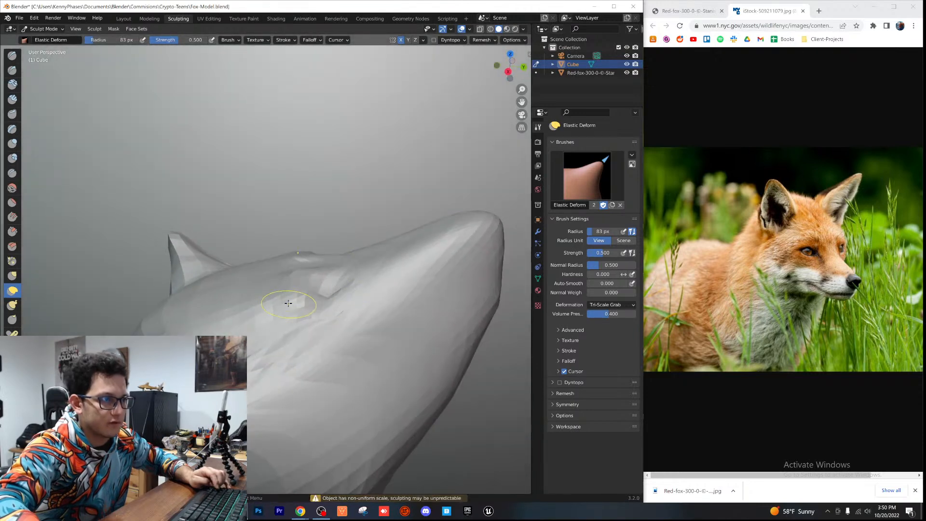
pyautogui.moveTo(295, 259); pyautogui.dragTo(294, 258)
pyautogui.moveTo(302, 258); pyautogui.dragTo(297, 258)
pyautogui.moveTo(316, 291); pyautogui.dragTo(316, 296)
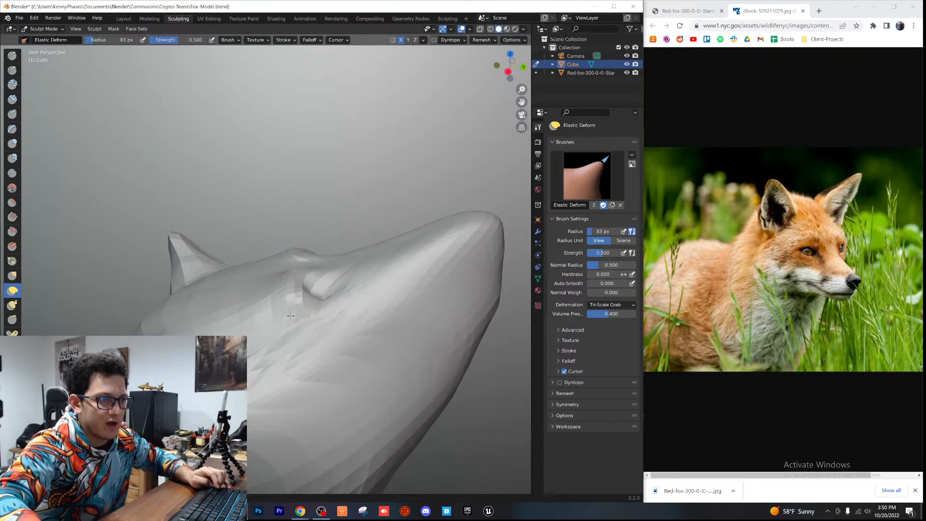
pyautogui.scroll(-3, 295, 313)
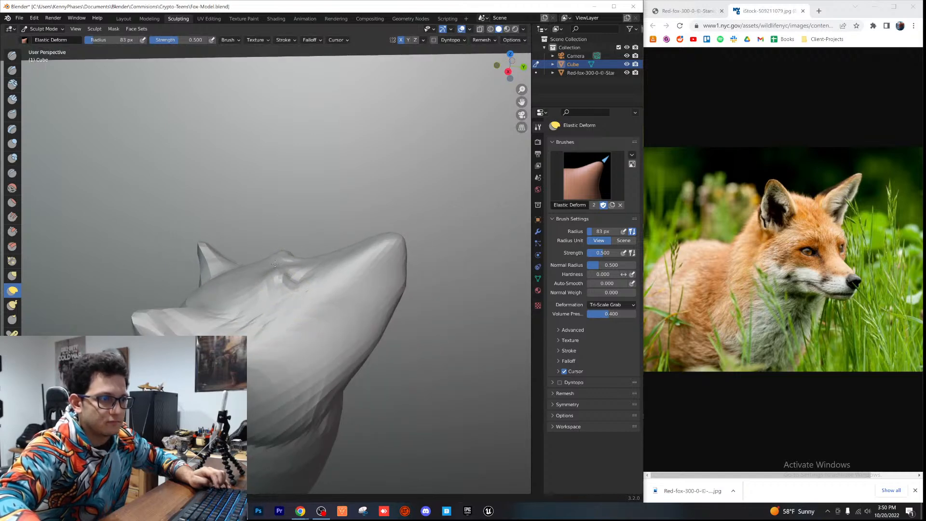
# Step: Use Elastic Deform to pull the side of the fox's face outward beside the eye and draw the area under the eye downward
pyautogui.moveTo(275, 264); pyautogui.dragTo(208, 298, button='middle')
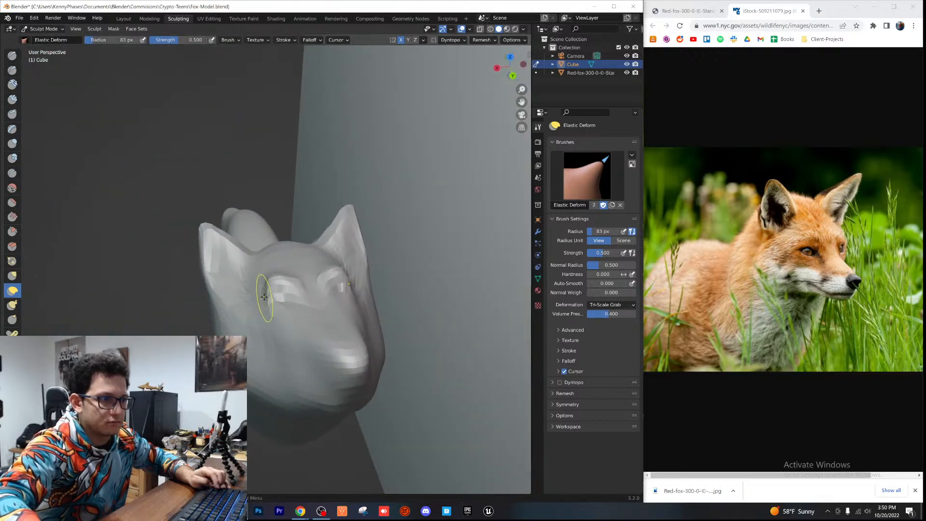
pyautogui.scroll(2, 256, 299)
pyautogui.moveTo(262, 303); pyautogui.dragTo(236, 300)
pyautogui.moveTo(254, 316)
pyautogui.mouseDown(button='middle')
pyautogui.moveTo(310, 312)
pyautogui.moveTo(311, 301)
pyautogui.mouseUp(button='middle')
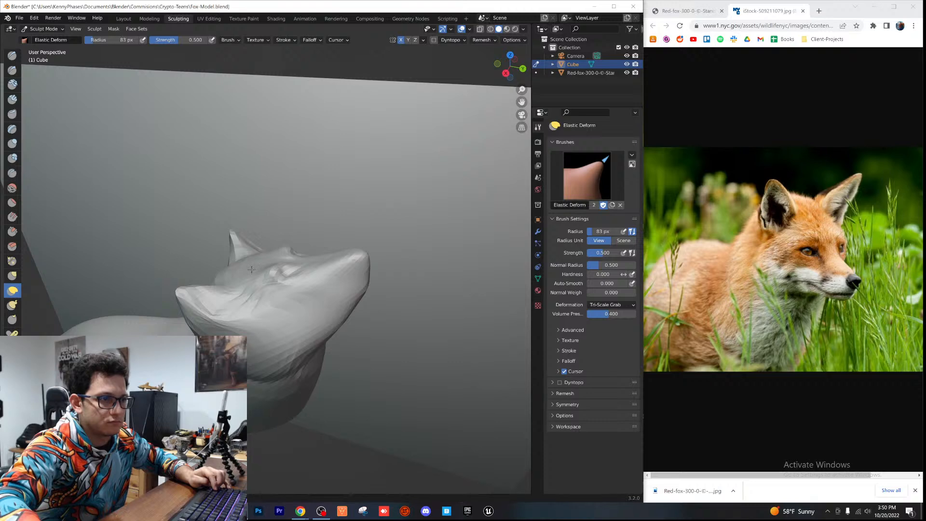
pyautogui.moveTo(246, 293)
pyautogui.mouseDown(button='middle')
pyautogui.moveTo(258, 310)
pyautogui.moveTo(286, 286)
pyautogui.mouseUp(button='middle')
pyautogui.moveTo(287, 286); pyautogui.dragTo(267, 309)
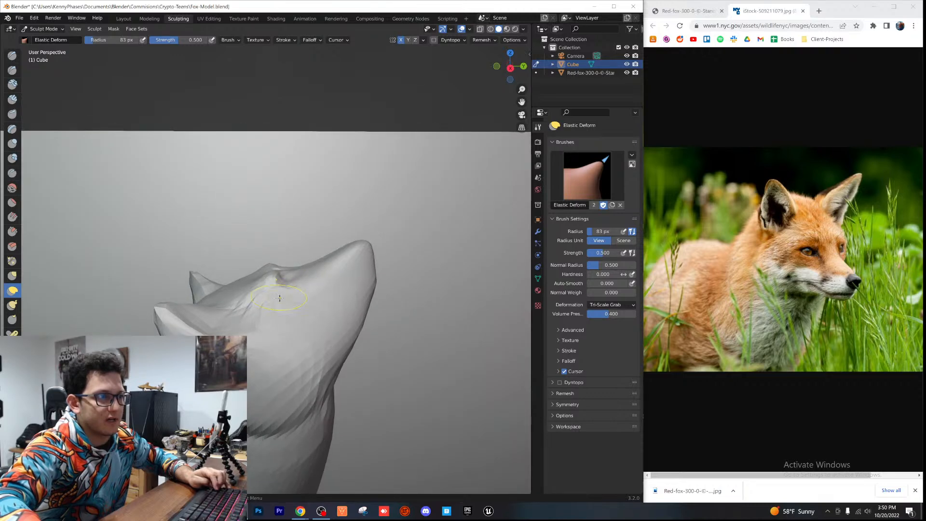
# Step: Push the cheek below the eye inward and toward the nose with Elastic Deform to narrow the face beside the muzzle
pyautogui.moveTo(275, 304)
pyautogui.mouseDown(button='middle')
pyautogui.moveTo(250, 270)
pyautogui.moveTo(260, 256)
pyautogui.moveTo(284, 288)
pyautogui.mouseUp(button='middle')
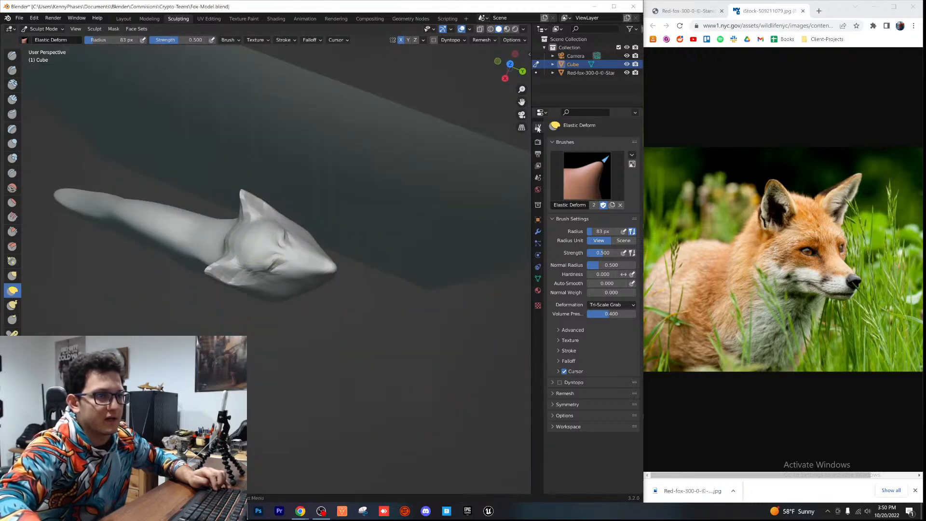
pyautogui.click(504, 78)
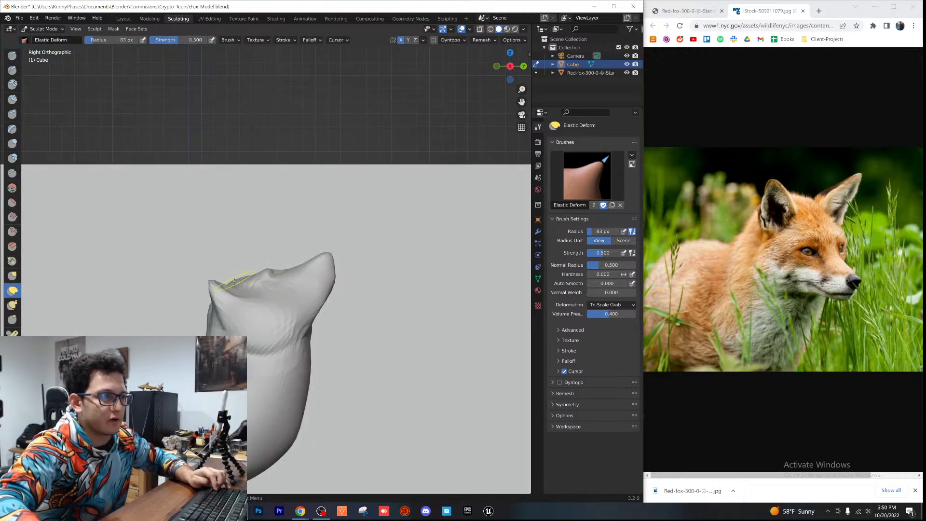
pyautogui.moveTo(227, 273)
pyautogui.keyDown('shift'); pyautogui.mouseDown(button='middle')
pyautogui.moveTo(299, 299)
pyautogui.moveTo(358, 300)
pyautogui.moveTo(255, 288)
pyautogui.mouseUp(button='middle'); pyautogui.keyUp('shift')
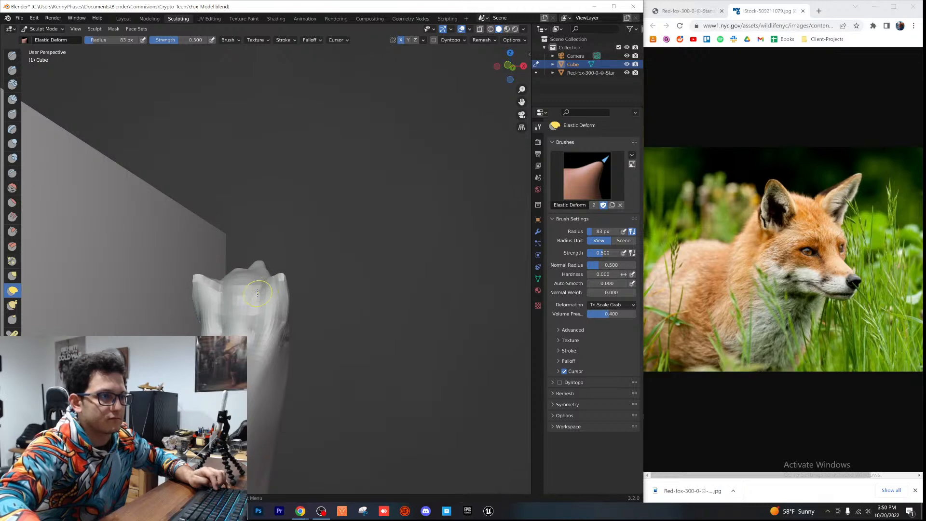
pyautogui.moveTo(274, 287); pyautogui.dragTo(130, 323, button='middle')
pyautogui.scroll(6, 290, 278)
pyautogui.moveTo(274, 284); pyautogui.dragTo(286, 300, button='middle')
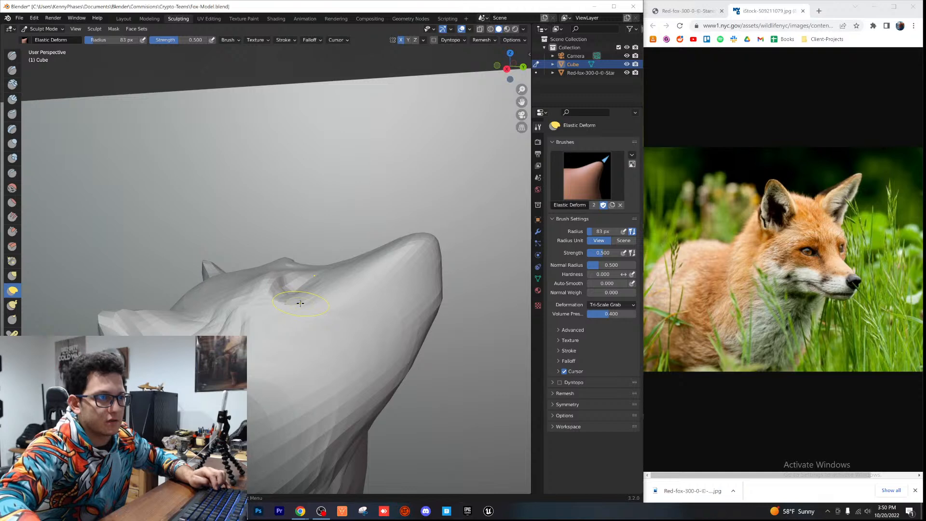
pyautogui.moveTo(277, 362); pyautogui.dragTo(202, 410, button='middle')
pyautogui.moveTo(265, 330); pyautogui.dragTo(297, 358)
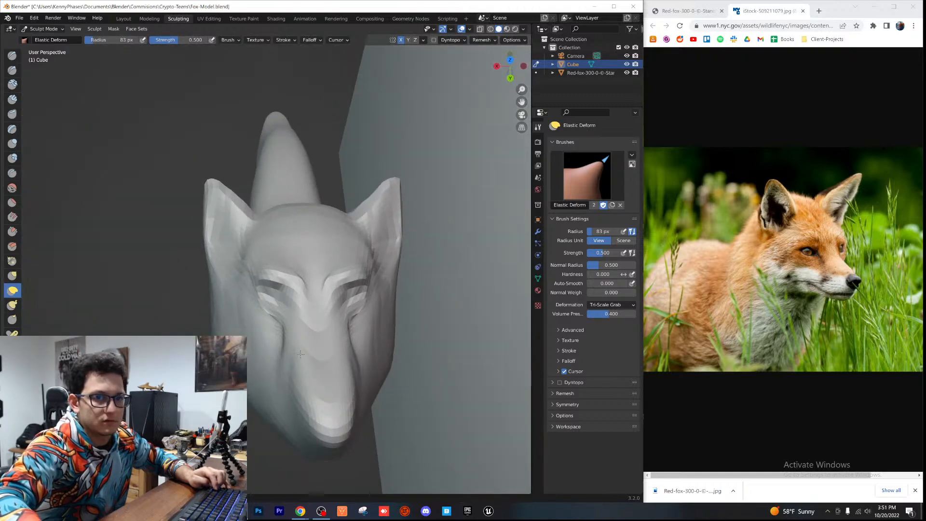
# Step: Check the narrowed face from the side and from above, and save the fox model file
pyautogui.scroll(-3, 295, 367)
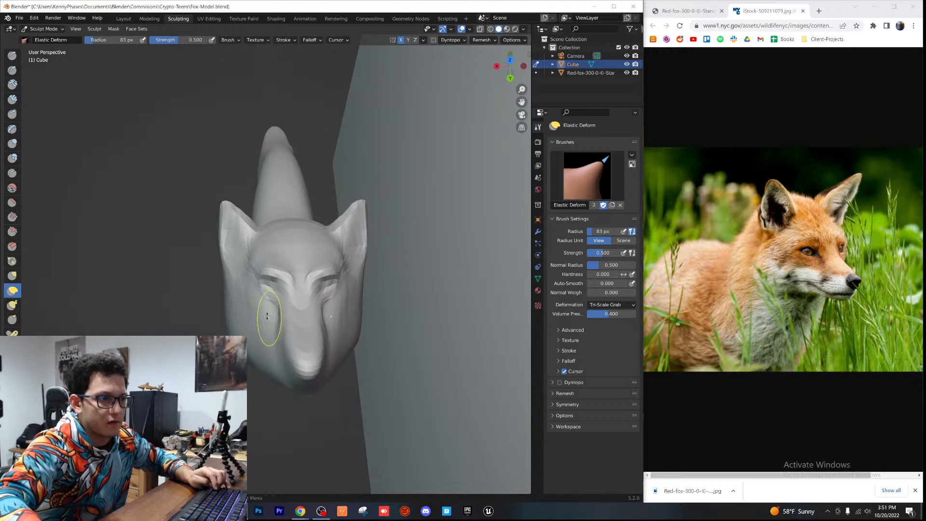
pyautogui.moveTo(333, 314)
pyautogui.mouseDown(button='middle')
pyautogui.moveTo(380, 266)
pyautogui.moveTo(293, 257)
pyautogui.mouseUp(button='middle')
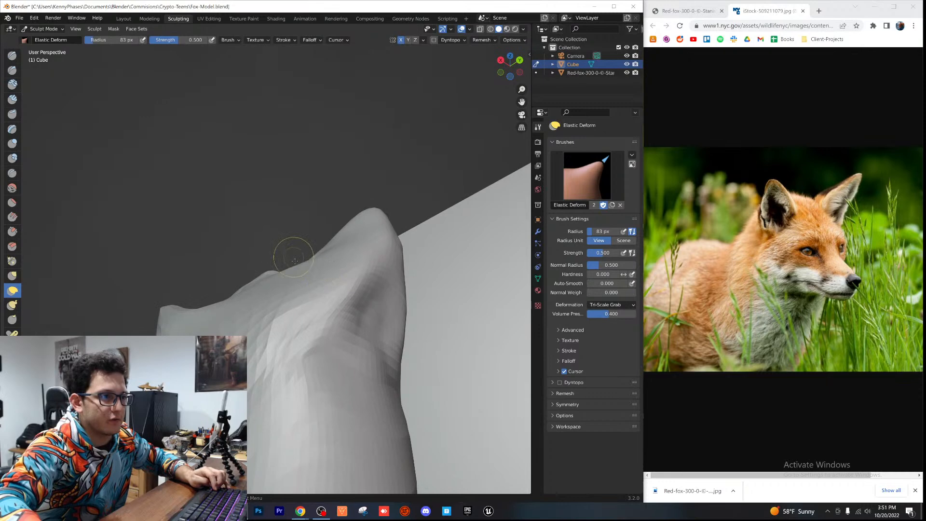
pyautogui.scroll(-2, 313, 304)
pyautogui.moveTo(313, 304); pyautogui.dragTo(250, 339, button='middle')
pyautogui.scroll(3, 280, 313)
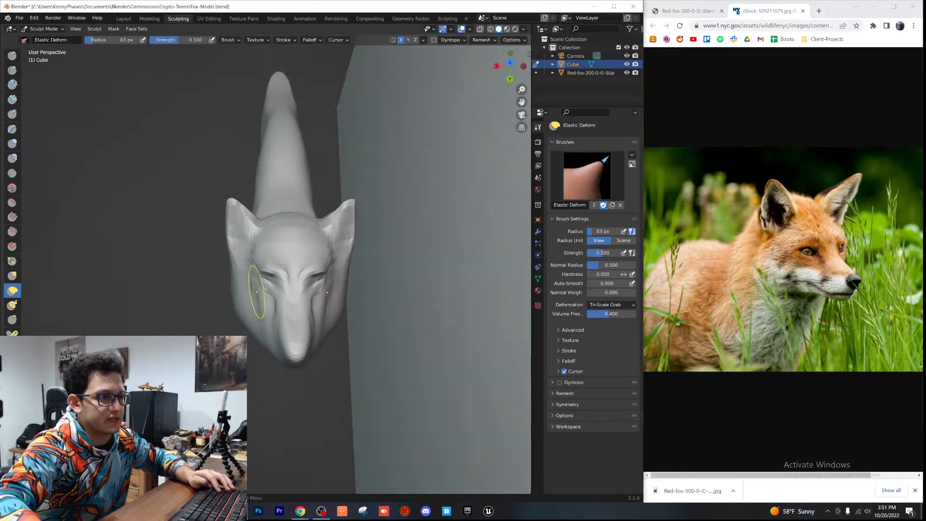
pyautogui.hotkey('ctrl', 's')
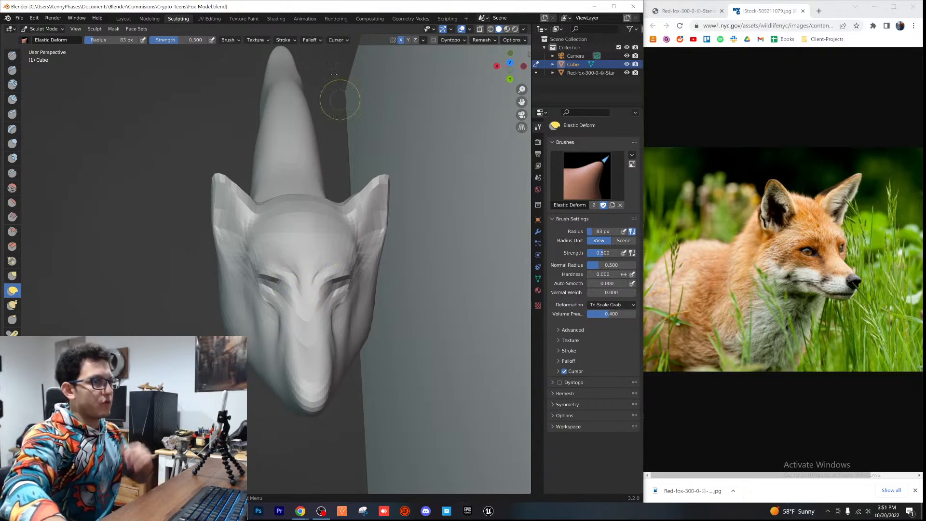
# Step: Pull the side of the fox's body slightly downward and back toward the tail with Elastic Deform
pyautogui.scroll(-6, 324, 256)
pyautogui.moveTo(308, 275)
pyautogui.mouseDown(button='middle')
pyautogui.moveTo(364, 259)
pyautogui.moveTo(355, 257)
pyautogui.mouseUp(button='middle')
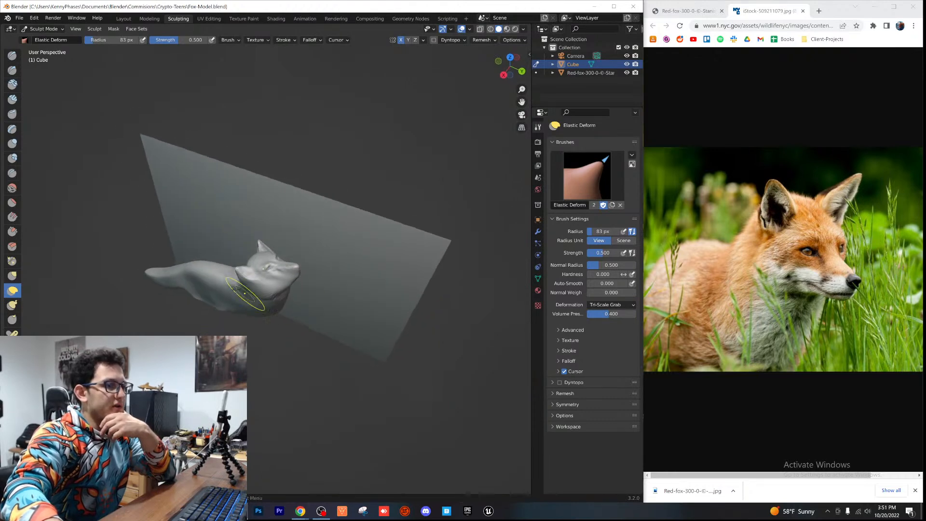
pyautogui.moveTo(203, 288); pyautogui.dragTo(191, 296)
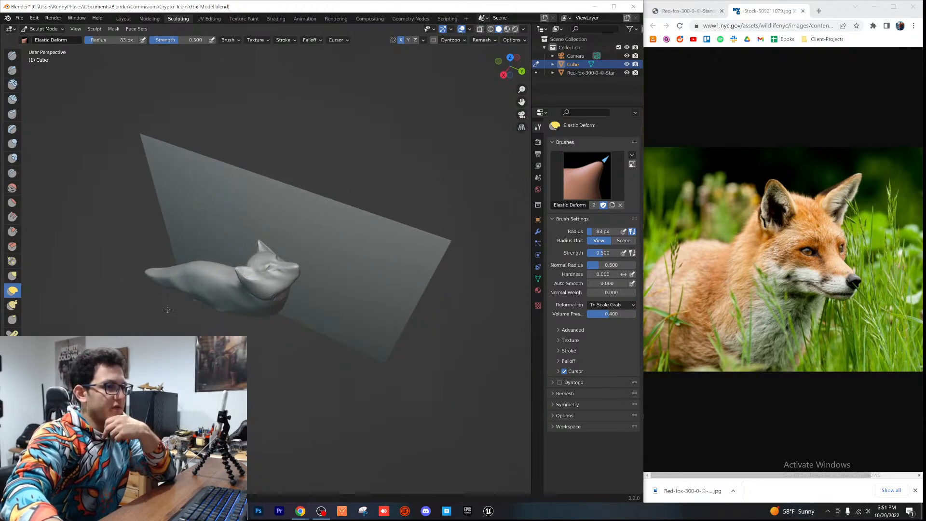
# Step: Examine the fox head's proportions from the front, side and below, comparing the face, cheeks and muzzle with the reference photo
pyautogui.moveTo(229, 311)
pyautogui.mouseDown(button='middle')
pyautogui.moveTo(206, 259)
pyautogui.moveTo(181, 307)
pyautogui.mouseUp(button='middle')
pyautogui.scroll(3, 282, 294)
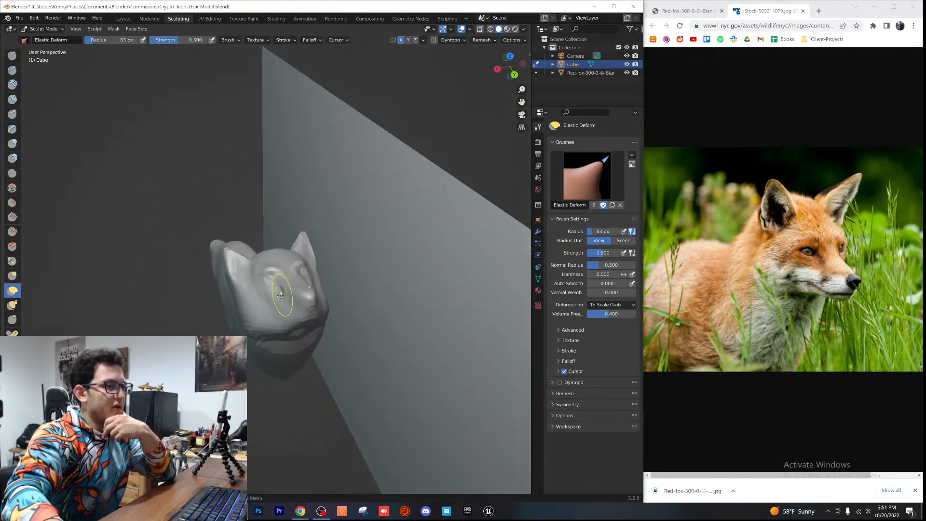
pyautogui.scroll(2, 282, 294)
pyautogui.moveTo(316, 332); pyautogui.dragTo(337, 341, button='middle')
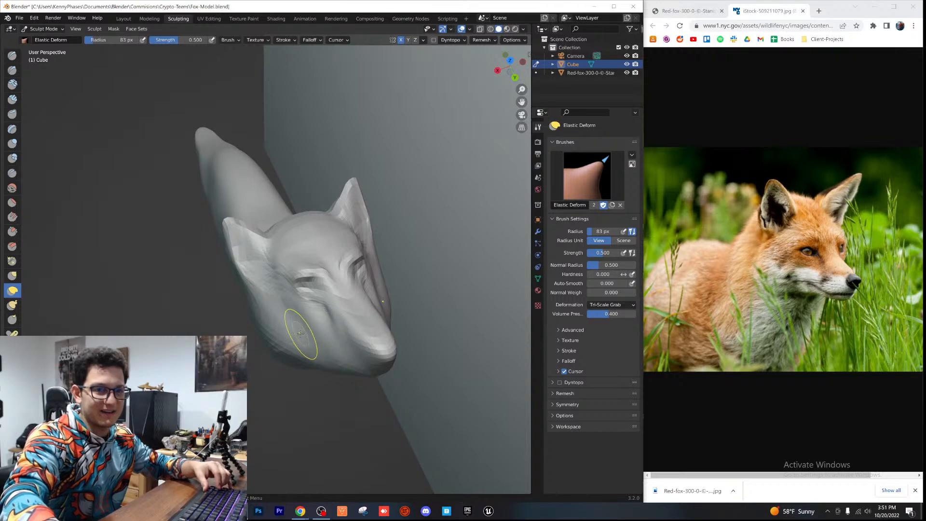
pyautogui.scroll(2, 297, 337)
pyautogui.moveTo(246, 379)
pyautogui.mouseDown(button='middle')
pyautogui.moveTo(249, 363)
pyautogui.moveTo(258, 384)
pyautogui.moveTo(312, 312)
pyautogui.mouseUp(button='middle')
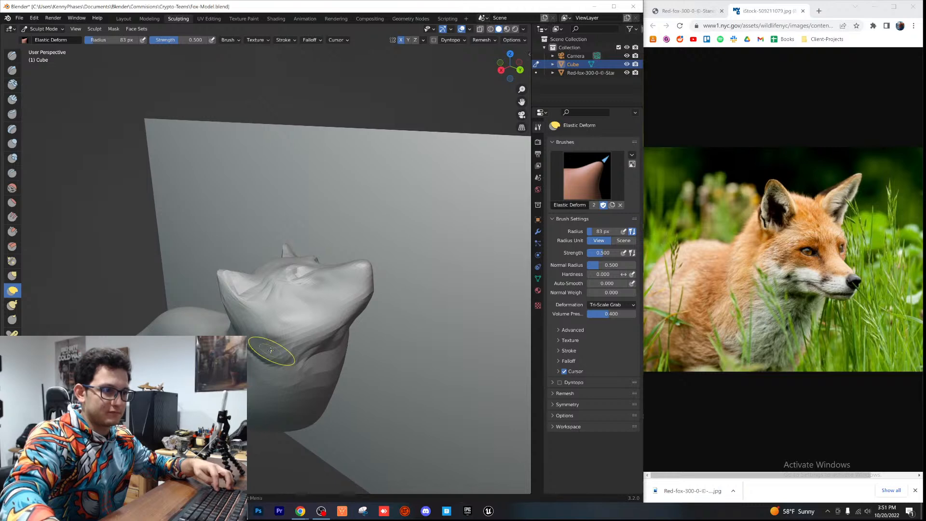
pyautogui.moveTo(261, 359); pyautogui.dragTo(308, 393, button='middle')
pyautogui.scroll(-5, 281, 347)
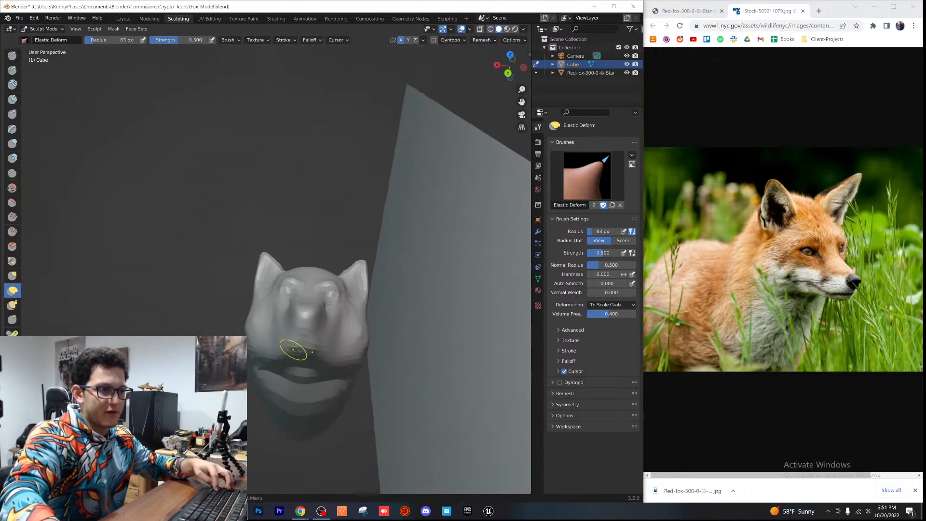
pyautogui.moveTo(304, 347); pyautogui.dragTo(294, 337, button='middle')
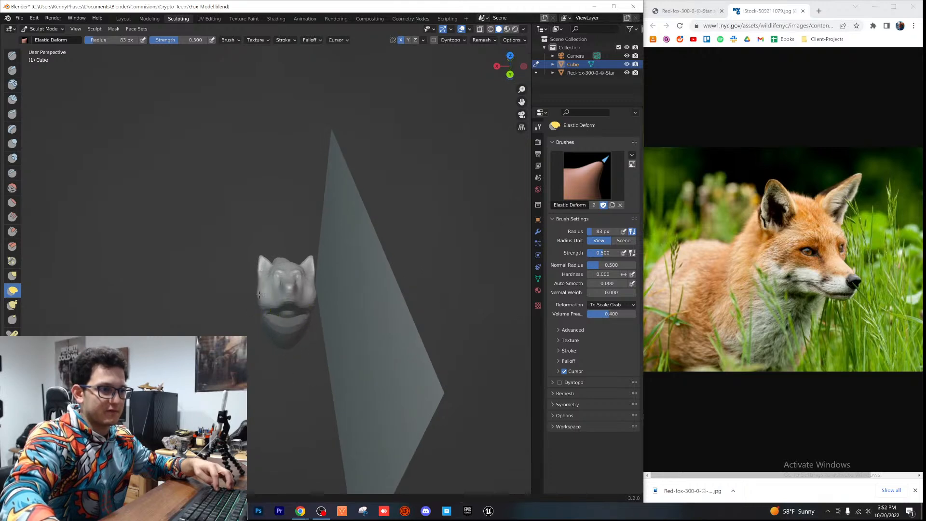
pyautogui.moveTo(265, 293); pyautogui.dragTo(285, 264, button='middle')
pyautogui.scroll(2, 299, 261)
pyautogui.scroll(2, 308, 260)
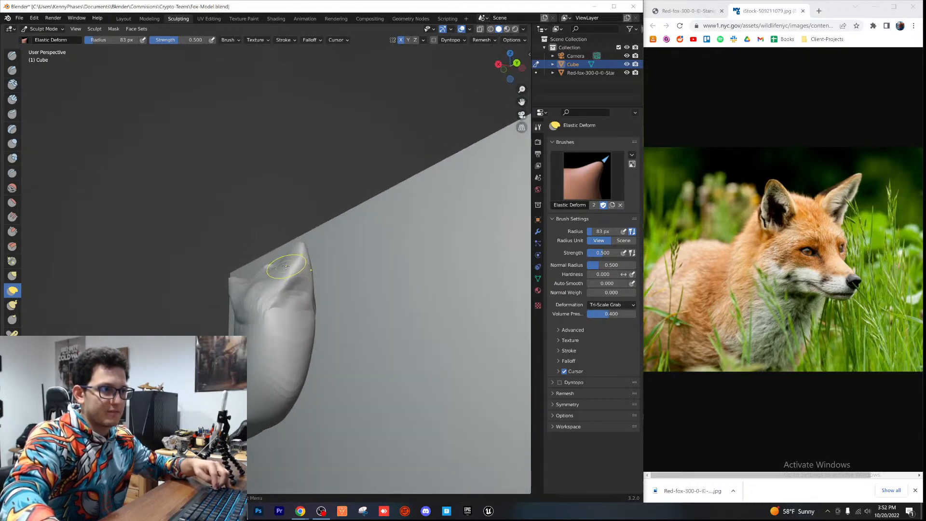
# Step: Pull the side of the muzzle slightly outward and back below the eye with Elastic Deform, and save the model file
pyautogui.moveTo(278, 255)
pyautogui.mouseDown(button='middle')
pyautogui.moveTo(269, 349)
pyautogui.moveTo(288, 378)
pyautogui.moveTo(280, 373)
pyautogui.mouseUp(button='middle')
pyautogui.scroll(4, 291, 360)
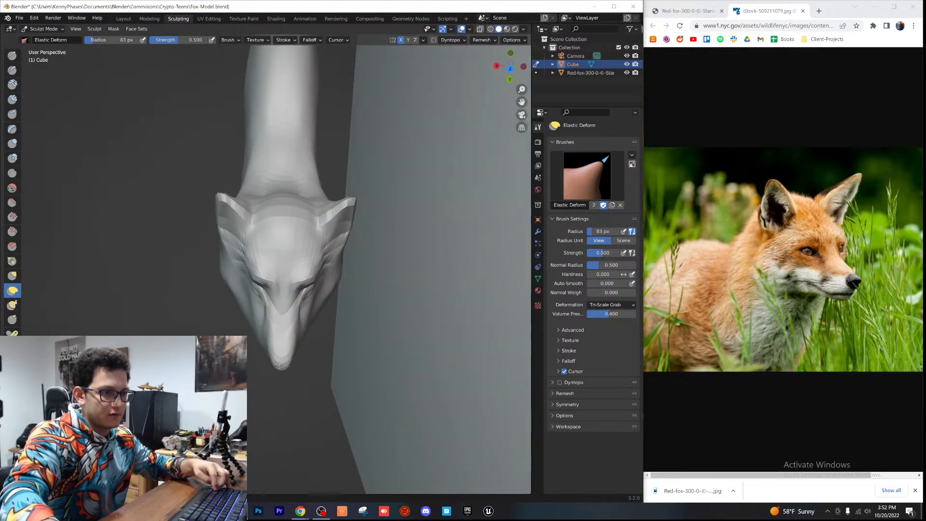
pyautogui.moveTo(269, 332); pyautogui.dragTo(259, 322)
pyautogui.moveTo(262, 323); pyautogui.dragTo(304, 332, button='middle')
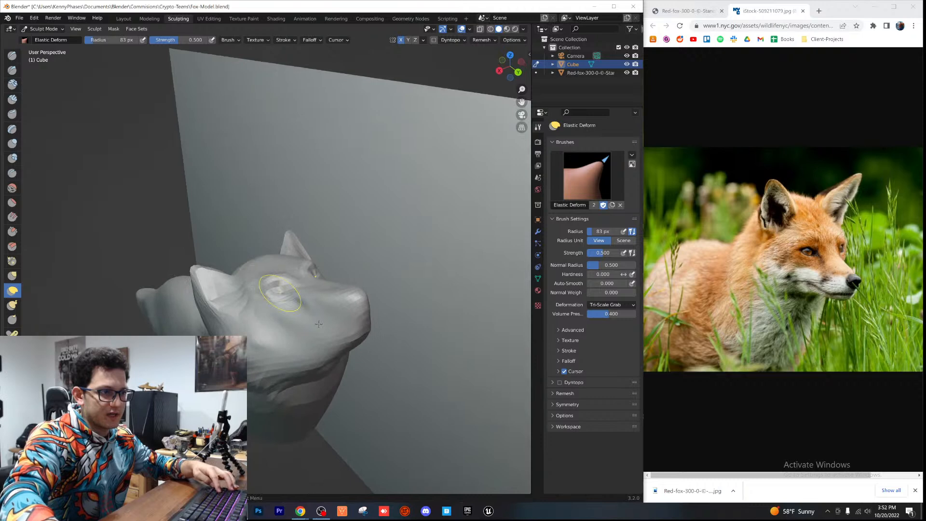
pyautogui.scroll(2, 304, 333)
pyautogui.hotkey('ctrl', 's')
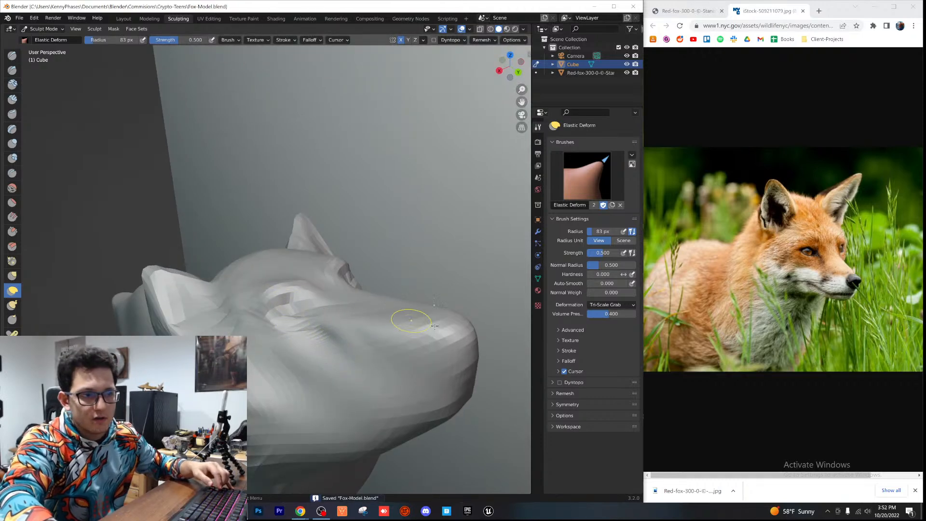
# Step: Pull the tip of the fox's snout forward and downward with Elastic Deform
pyautogui.keyDown('shift'); pyautogui.moveTo(461, 329); pyautogui.dragTo(405, 304, button='middle'); pyautogui.keyUp('shift')
pyautogui.scroll(1, 383, 312)
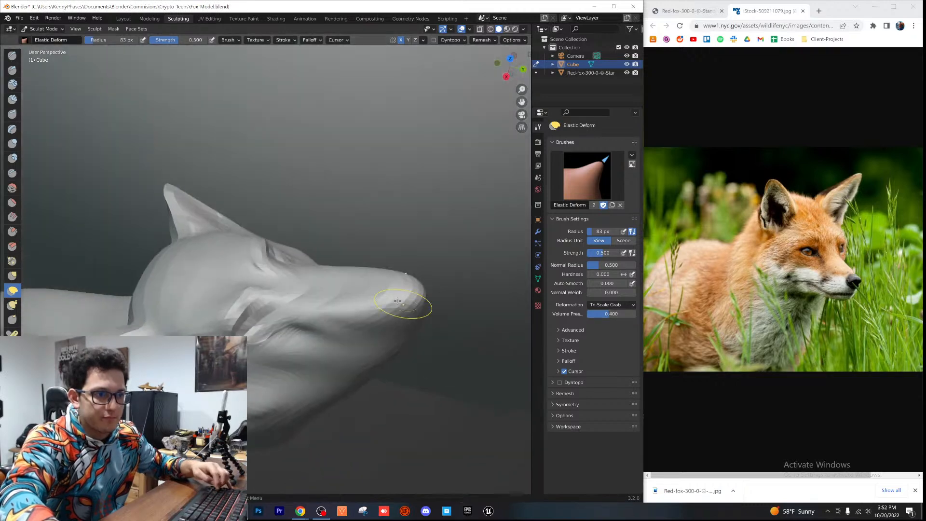
pyautogui.moveTo(388, 290)
pyautogui.mouseDown()
pyautogui.moveTo(422, 293)
pyautogui.moveTo(409, 323)
pyautogui.mouseUp()
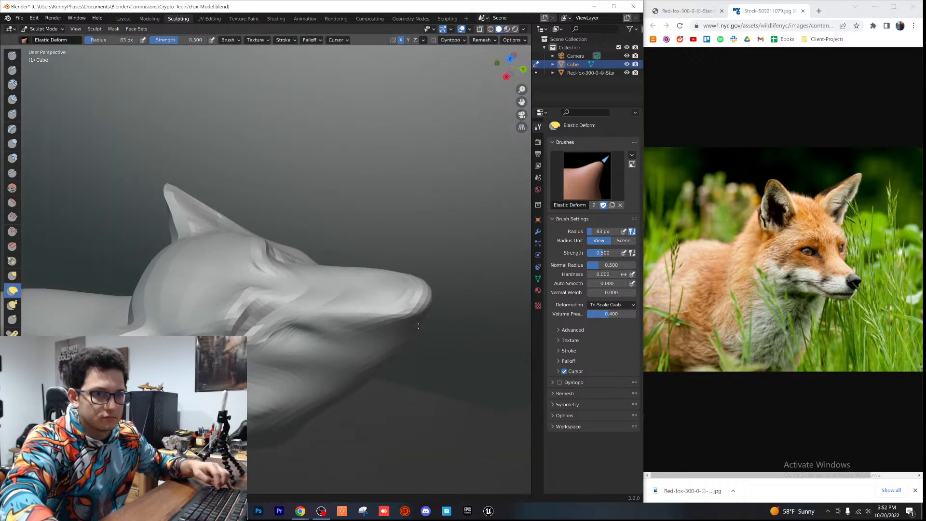
# Step: Nudge the lower edge of the eye socket slightly outward toward the side of the head with Elastic Deform
pyautogui.moveTo(430, 318)
pyautogui.mouseDown(button='middle')
pyautogui.moveTo(419, 302)
pyautogui.moveTo(291, 333)
pyautogui.moveTo(350, 315)
pyautogui.moveTo(341, 306)
pyautogui.moveTo(285, 331)
pyautogui.moveTo(346, 329)
pyautogui.mouseUp(button='middle')
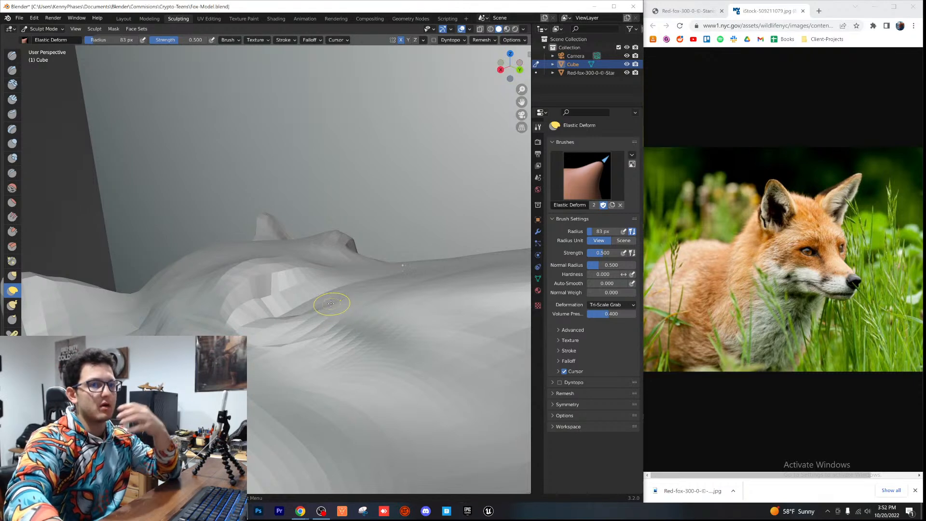
pyautogui.moveTo(322, 310)
pyautogui.mouseDown(button='middle')
pyautogui.moveTo(320, 338)
pyautogui.moveTo(332, 296)
pyautogui.moveTo(320, 264)
pyautogui.mouseUp(button='middle')
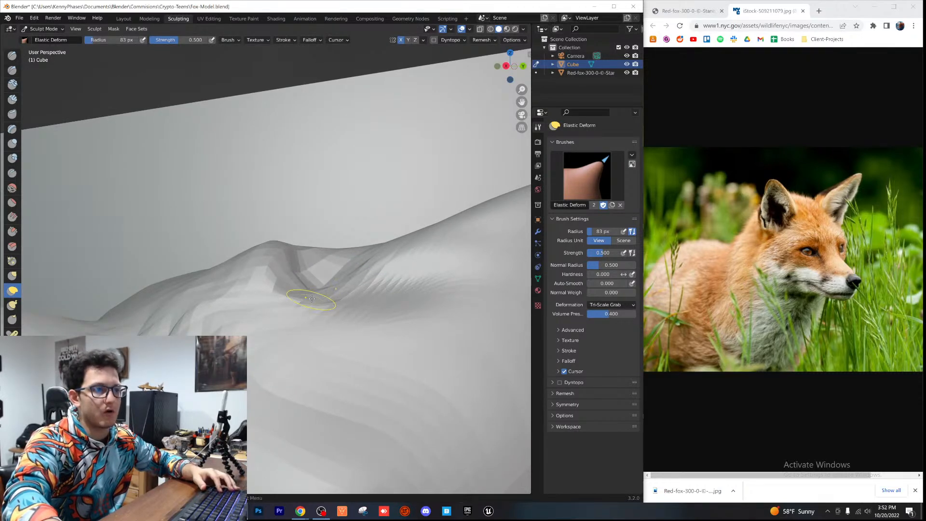
pyautogui.moveTo(323, 309); pyautogui.dragTo(210, 332, button='middle')
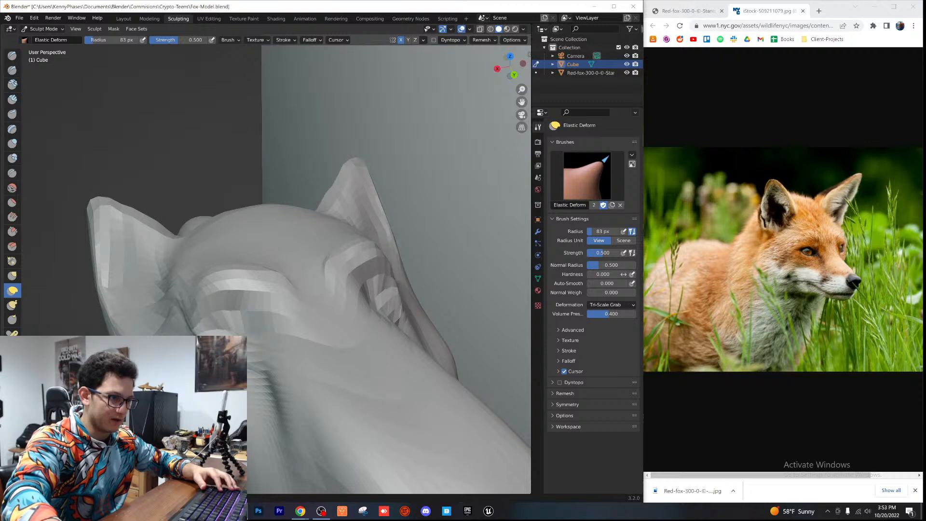
pyautogui.scroll(-2, 220, 303)
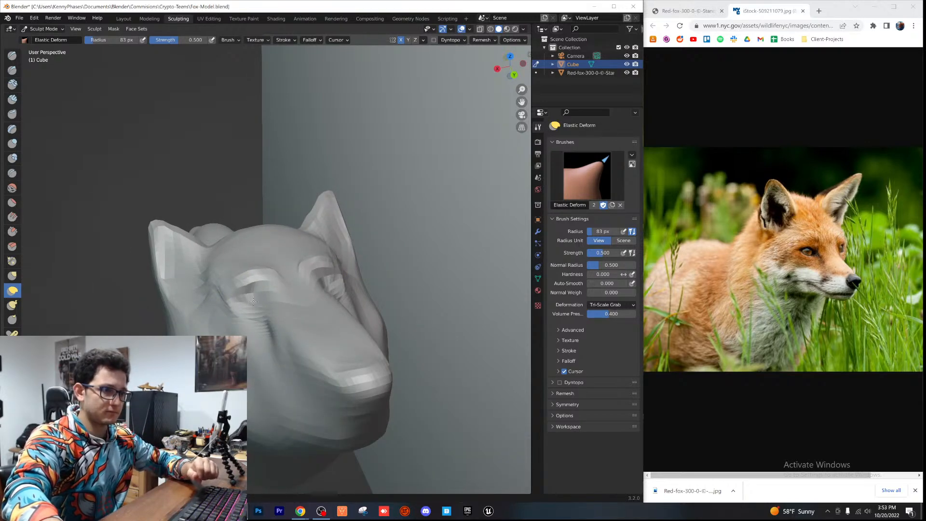
pyautogui.moveTo(253, 302); pyautogui.dragTo(246, 303)
# Step: Pull the brow ridge above the eye outward toward the side of the head with Elastic Deform
pyautogui.scroll(3, 240, 313)
pyautogui.scroll(-4, 270, 305)
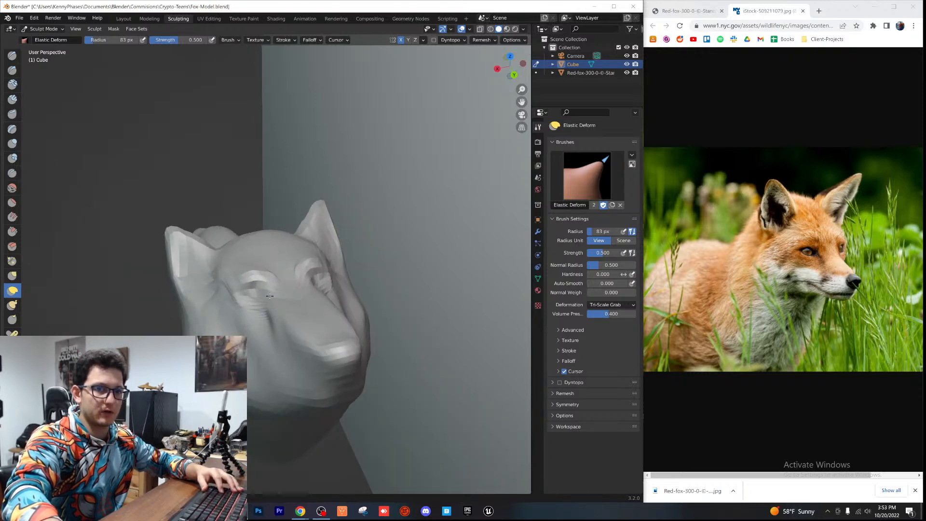
pyautogui.scroll(2, 253, 284)
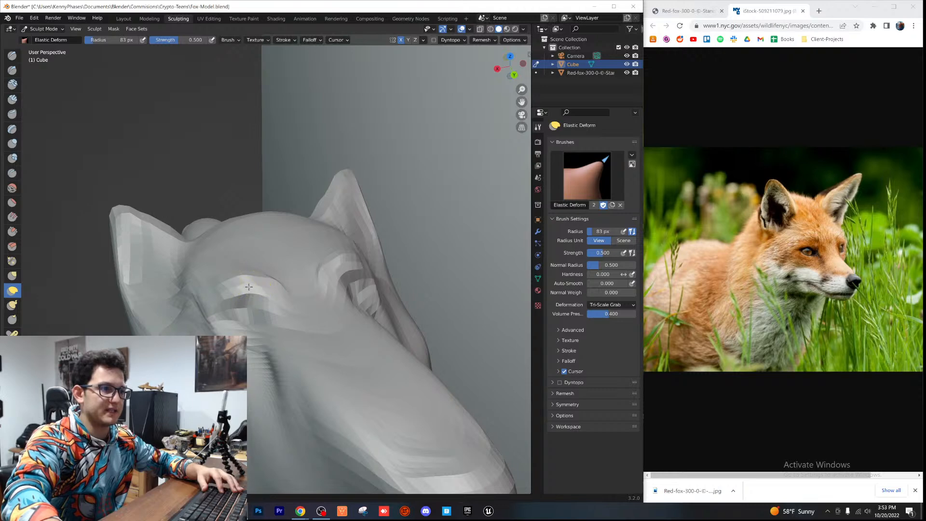
pyautogui.moveTo(246, 280); pyautogui.dragTo(210, 283)
# Step: Examine the brows, eye sockets and snout profile up close and from the front and side
pyautogui.scroll(-4, 306, 304)
pyautogui.moveTo(306, 304); pyautogui.dragTo(285, 320, button='middle')
pyautogui.scroll(5, 285, 320)
pyautogui.scroll(-3, 257, 319)
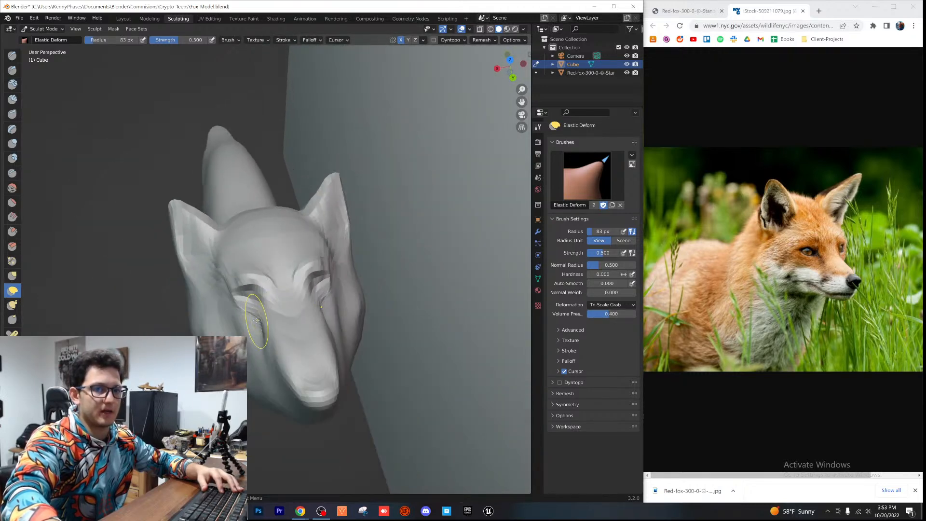
pyautogui.scroll(5, 301, 318)
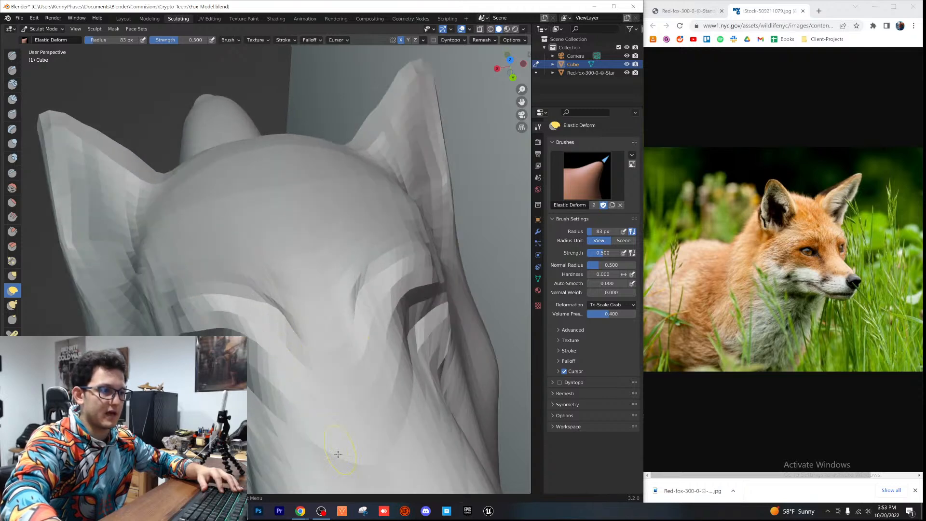
pyautogui.moveTo(338, 277); pyautogui.dragTo(357, 174, button='middle')
pyautogui.scroll(-3, 290, 225)
pyautogui.scroll(3, 242, 203)
pyautogui.keyDown('shift'); pyautogui.moveTo(231, 193); pyautogui.dragTo(344, 284, button='middle'); pyautogui.keyUp('shift')
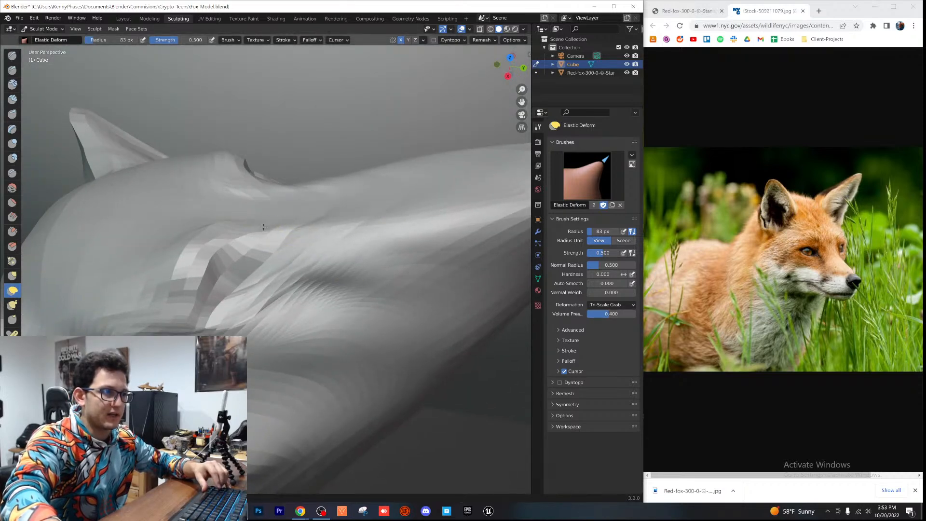
pyautogui.scroll(-3, 207, 235)
pyautogui.moveTo(227, 266)
pyautogui.mouseDown(button='middle')
pyautogui.moveTo(232, 239)
pyautogui.moveTo(300, 242)
pyautogui.moveTo(299, 223)
pyautogui.moveTo(296, 242)
pyautogui.moveTo(281, 232)
pyautogui.mouseUp(button='middle')
pyautogui.scroll(-2, 233, 239)
pyautogui.scroll(-2, 300, 223)
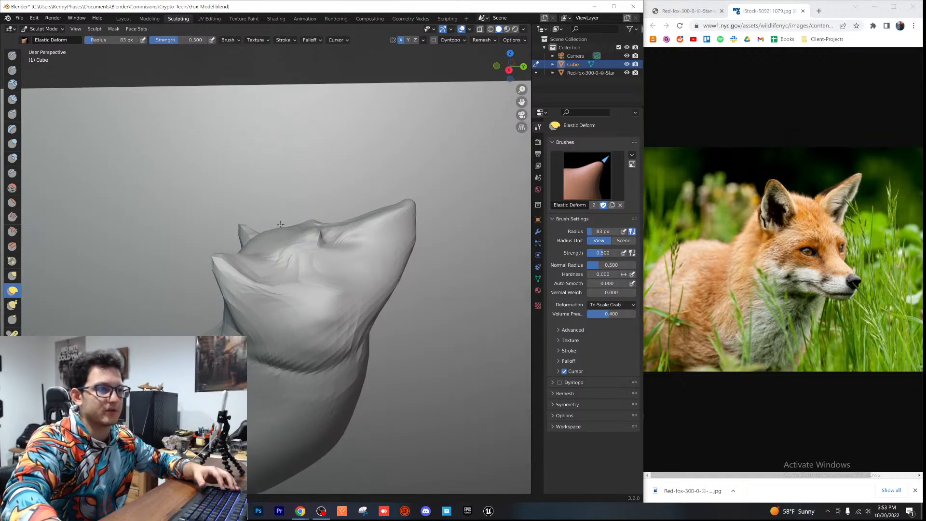
# Step: Nudge the side of the snout just below the eye socket slightly upward with Elastic Deform
pyautogui.moveTo(336, 254); pyautogui.dragTo(287, 286, button='middle')
pyautogui.scroll(1, 344, 294)
pyautogui.scroll(2, 302, 305)
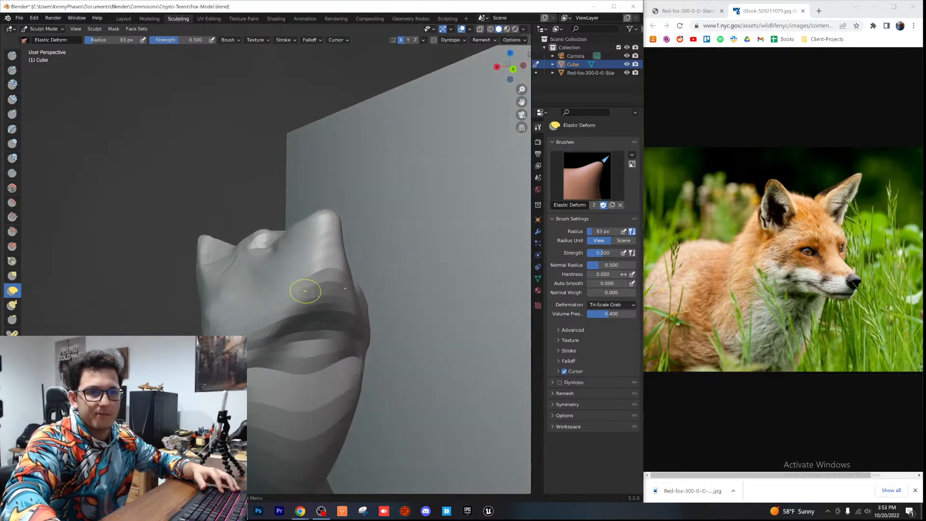
pyautogui.scroll(3, 289, 289)
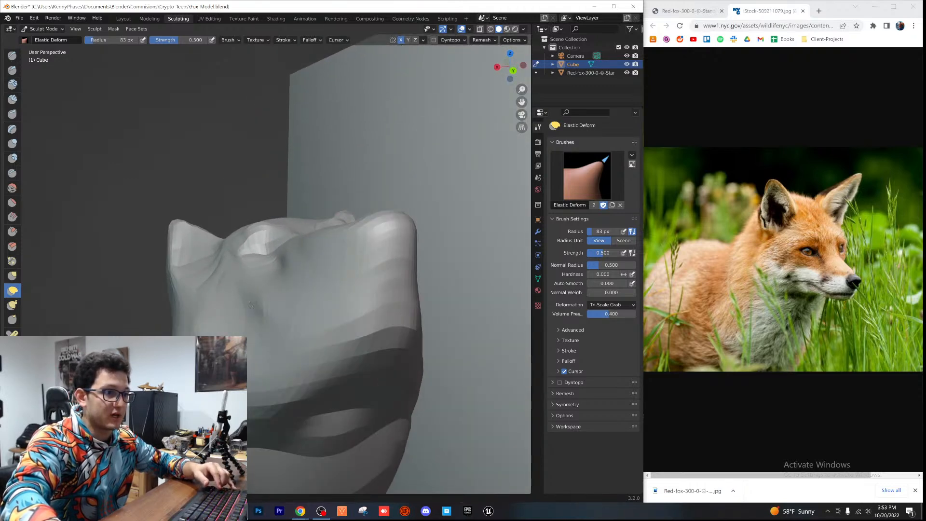
pyautogui.moveTo(254, 306)
pyautogui.mouseDown()
pyautogui.moveTo(235, 311)
pyautogui.moveTo(255, 302)
pyautogui.mouseUp()
# Step: Check the head in right orthographic profile and save the fox model file
pyautogui.scroll(-3, 287, 337)
pyautogui.moveTo(288, 338)
pyautogui.mouseDown(button='middle')
pyautogui.moveTo(321, 370)
pyautogui.moveTo(310, 310)
pyautogui.mouseUp(button='middle')
pyautogui.click(497, 68)
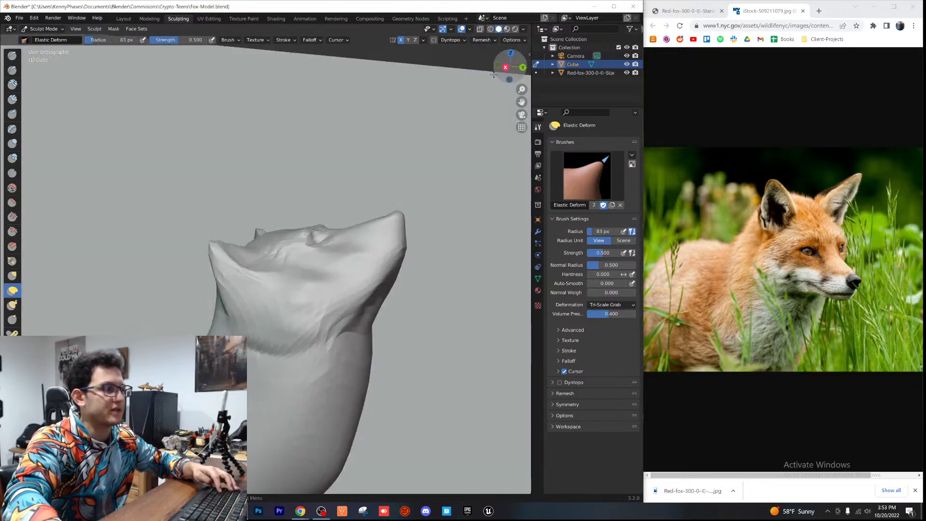
pyautogui.scroll(3, 344, 260)
pyautogui.hotkey('ctrl', 's')
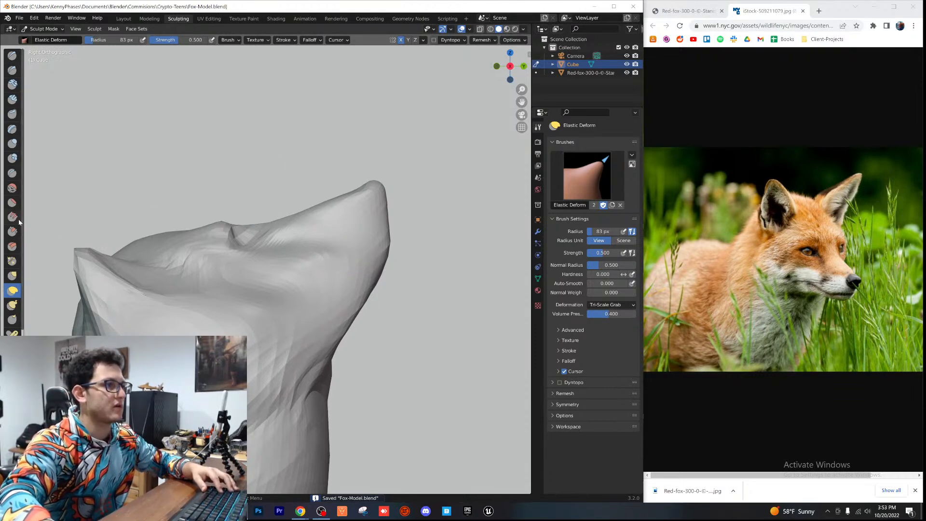
# Step: Carve the mouth line with the Crease brush, running from the cheek along the side of the snout to its tip
pyautogui.click(12, 173)
pyautogui.scroll(3, 398, 258)
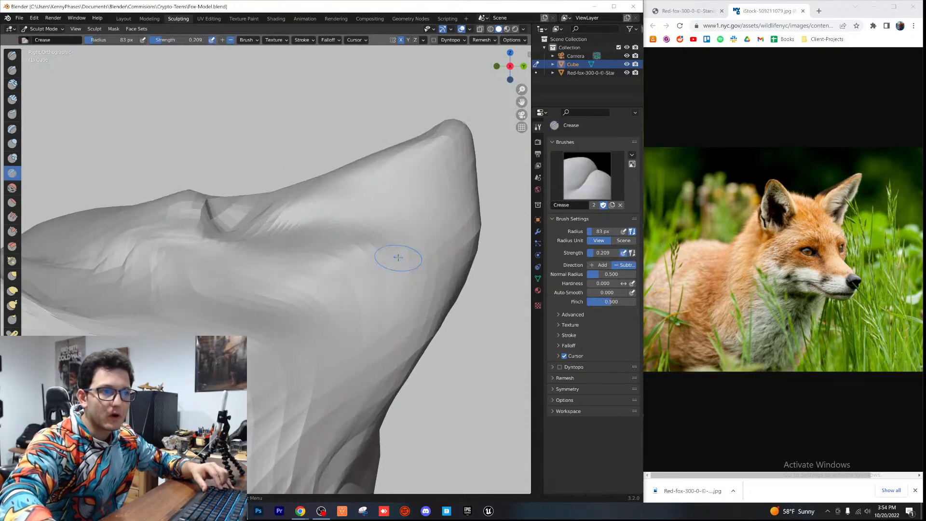
pyautogui.keyDown('shift'); pyautogui.moveTo(398, 258); pyautogui.dragTo(318, 262, button='middle'); pyautogui.keyUp('shift')
pyautogui.moveTo(303, 307); pyautogui.dragTo(276, 331)
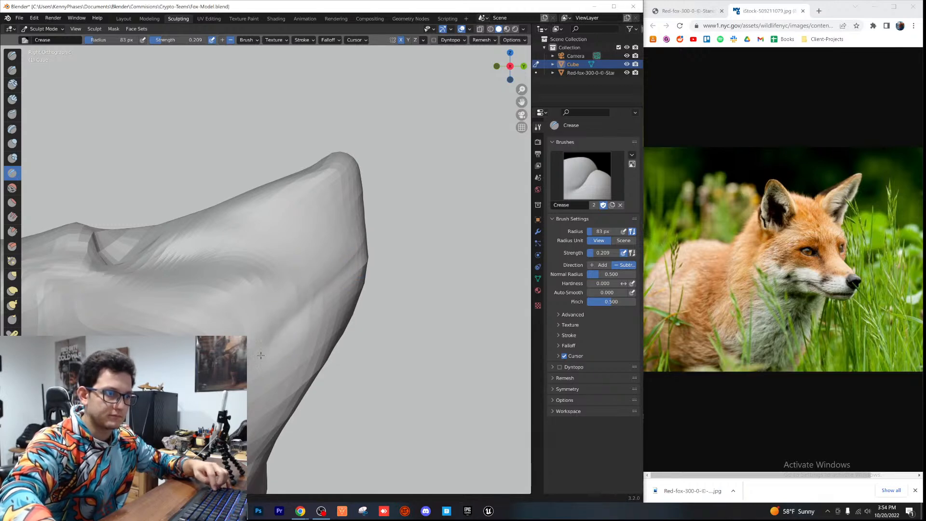
pyautogui.keyDown('shift'); pyautogui.moveTo(266, 355); pyautogui.dragTo(270, 284, button='middle'); pyautogui.keyUp('shift')
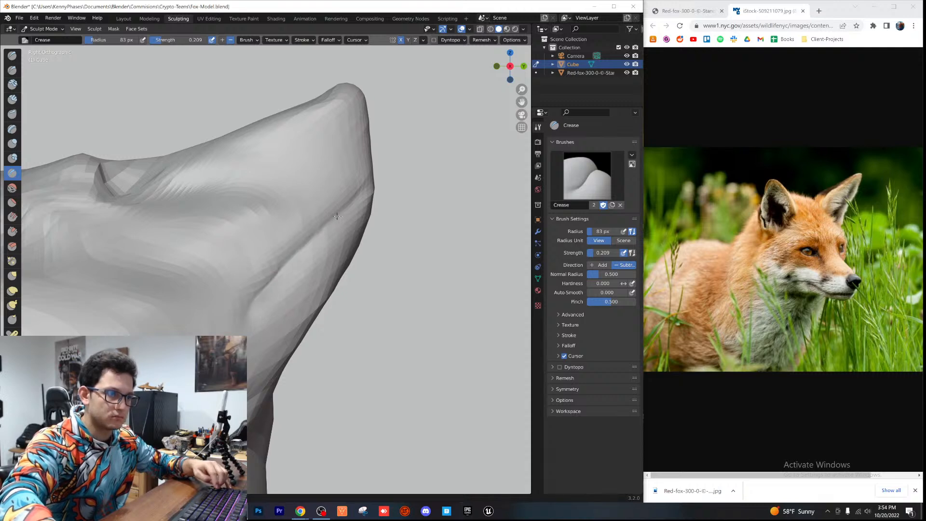
pyautogui.moveTo(372, 190); pyautogui.dragTo(343, 264, button='middle')
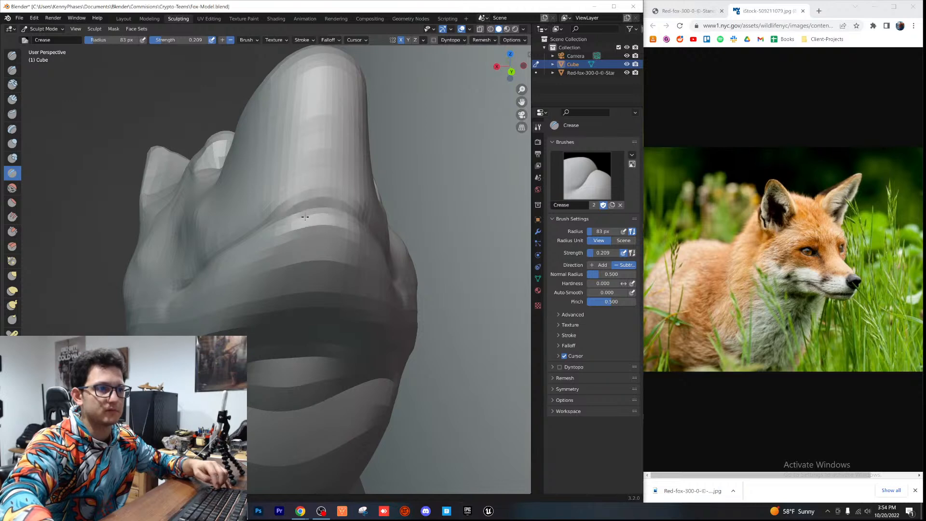
# Step: Examine the mouth line, eyes and overall head shape from the front, the sides and up close against the reference photo
pyautogui.scroll(-3, 258, 236)
pyautogui.moveTo(258, 236); pyautogui.dragTo(293, 241, button='middle')
pyautogui.scroll(-3, 244, 227)
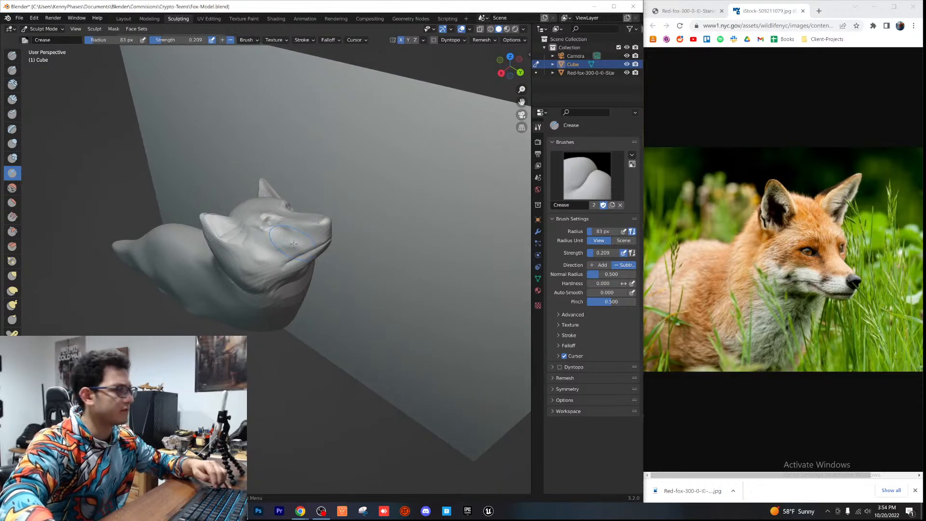
pyautogui.scroll(3, 363, 202)
pyautogui.keyDown('shift'); pyautogui.moveTo(364, 203); pyautogui.dragTo(275, 215, button='middle'); pyautogui.keyUp('shift')
pyautogui.scroll(-6, 322, 154)
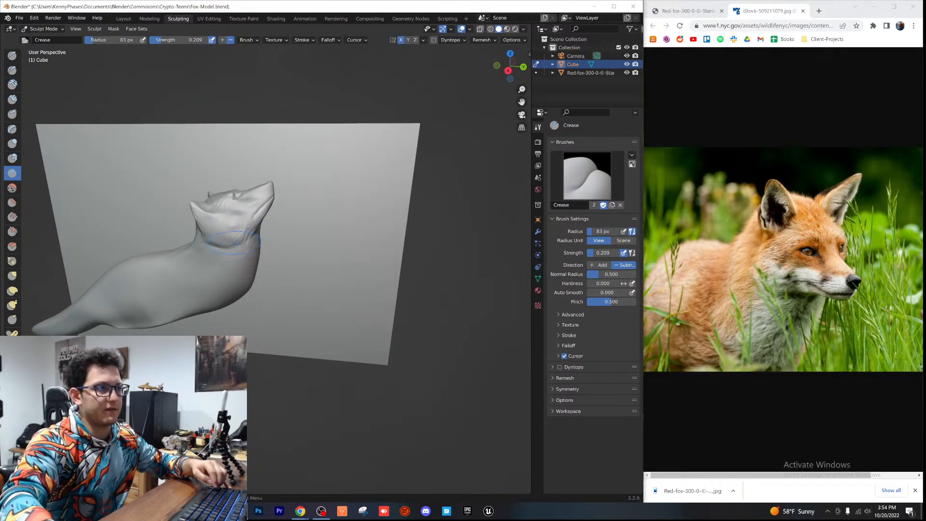
pyautogui.scroll(4, 249, 237)
pyautogui.keyDown('shift'); pyautogui.moveTo(213, 176); pyautogui.dragTo(287, 266, button='middle'); pyautogui.keyUp('shift')
pyautogui.scroll(2, 287, 238)
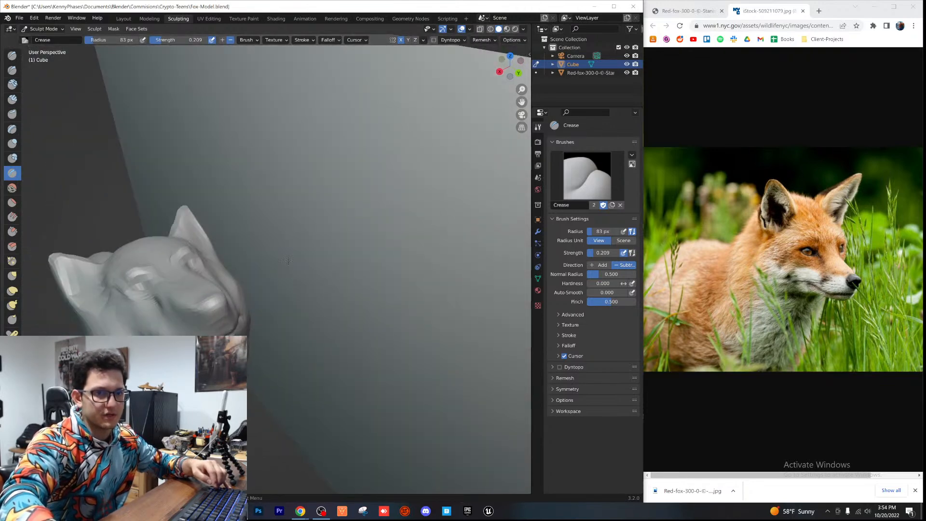
pyautogui.click(510, 57)
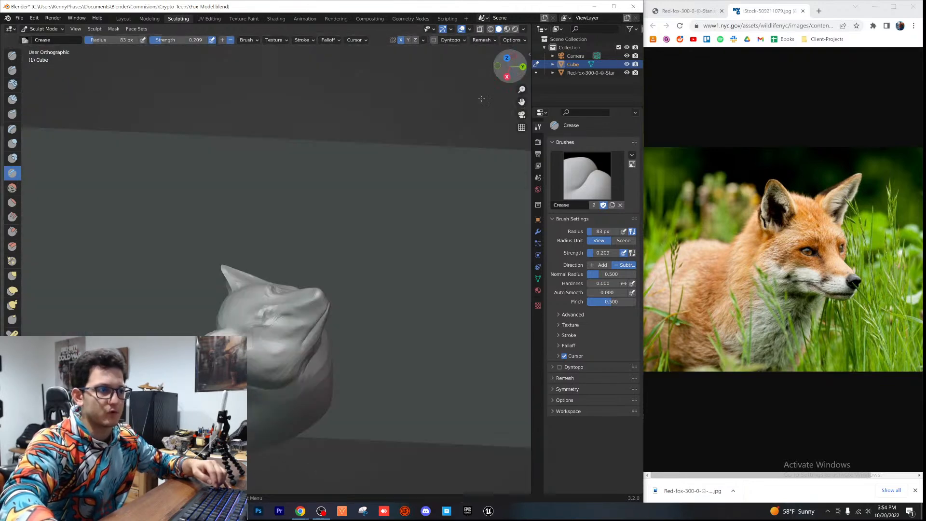
pyautogui.scroll(3, 333, 242)
pyautogui.moveTo(333, 241)
pyautogui.keyDown('shift'); pyautogui.mouseDown(button='middle')
pyautogui.moveTo(279, 265)
pyautogui.moveTo(298, 279)
pyautogui.moveTo(300, 244)
pyautogui.moveTo(340, 299)
pyautogui.moveTo(456, 300)
pyautogui.moveTo(278, 267)
pyautogui.moveTo(340, 310)
pyautogui.moveTo(321, 229)
pyautogui.mouseUp(button='middle'); pyautogui.keyUp('shift')
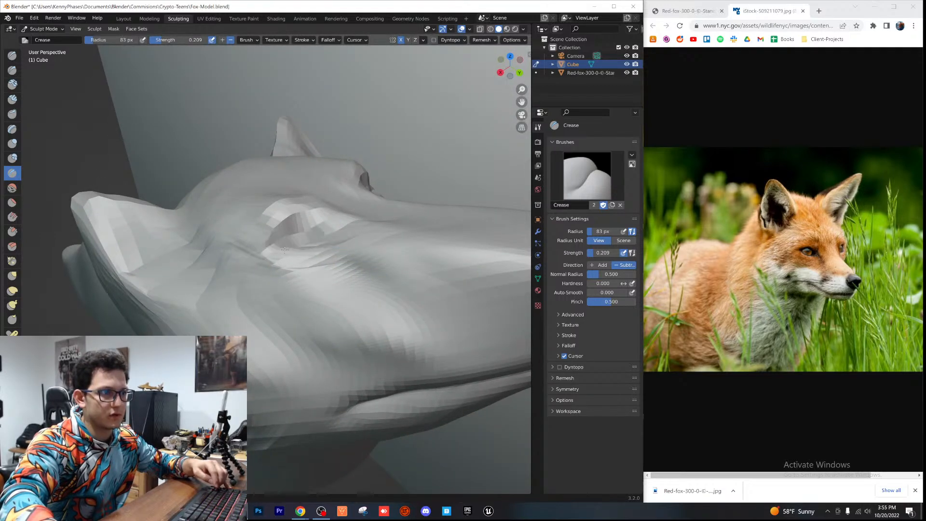
pyautogui.moveTo(279, 255); pyautogui.dragTo(304, 286, button='middle')
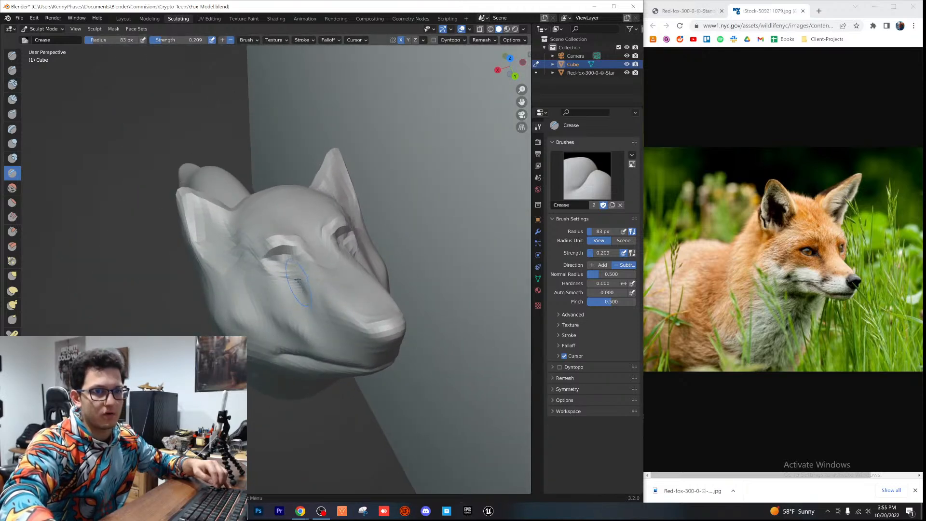
pyautogui.moveTo(300, 271)
pyautogui.mouseDown(button='middle')
pyautogui.moveTo(299, 306)
pyautogui.moveTo(252, 269)
pyautogui.moveTo(284, 273)
pyautogui.moveTo(309, 262)
pyautogui.mouseUp(button='middle')
pyautogui.moveTo(236, 300); pyautogui.dragTo(251, 285, button='middle')
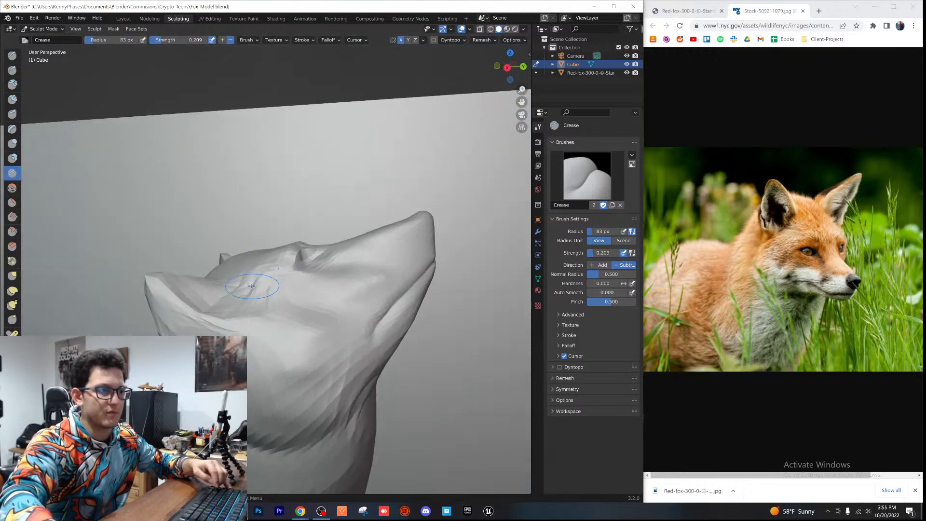
# Step: Pull the fox's ears upward with Elastic Deform to make them taller and more pointed
pyautogui.click(12, 290)
pyautogui.scroll(-4, 243, 303)
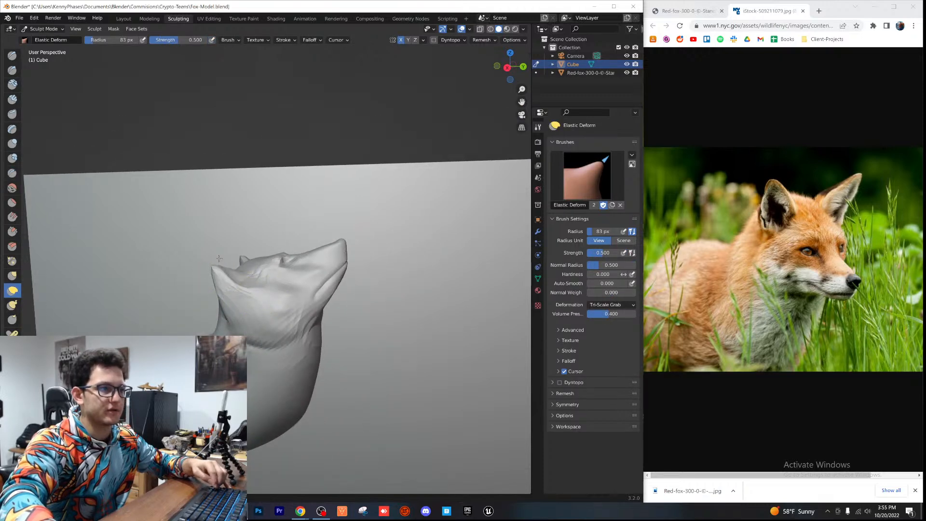
pyautogui.moveTo(202, 203); pyautogui.dragTo(220, 277, button='middle')
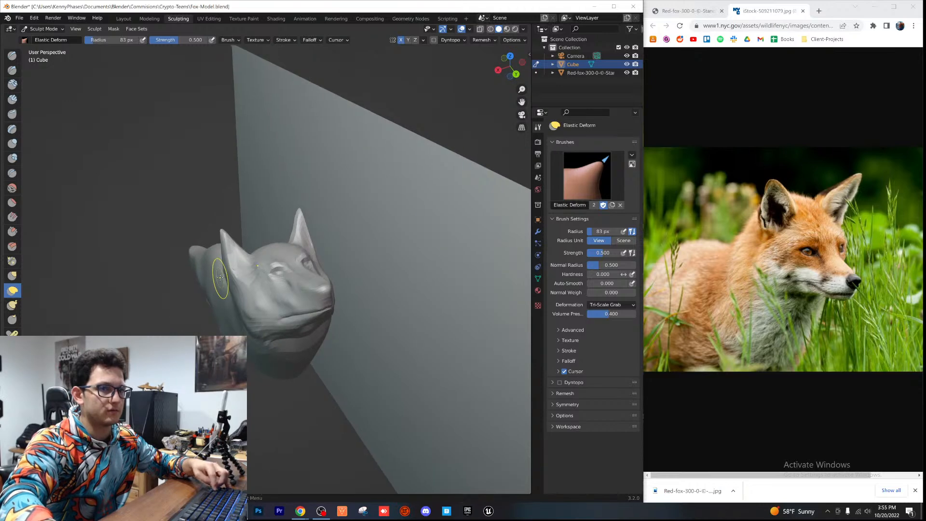
pyautogui.scroll(2, 227, 259)
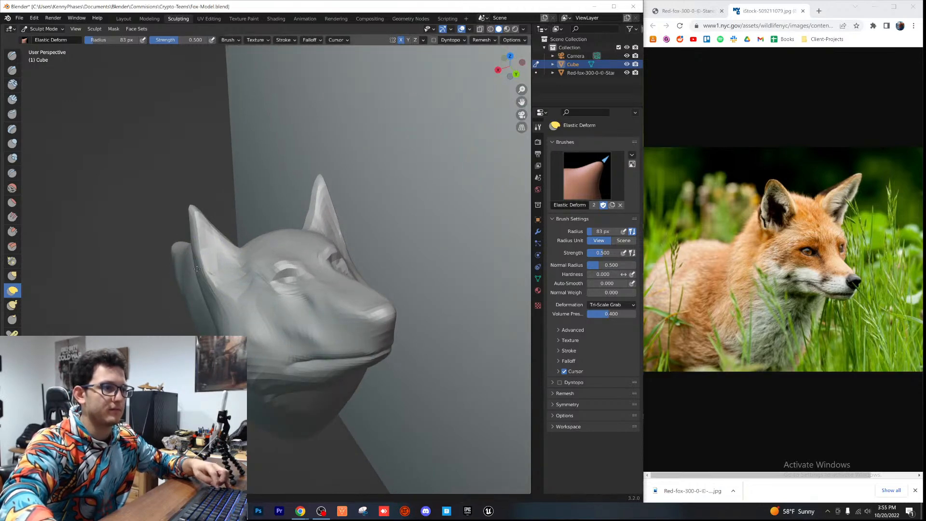
# Step: Nudge the ear tip inward and pull the ear's inner edge up and outward with Elastic Deform
pyautogui.moveTo(214, 237); pyautogui.dragTo(224, 243, button='middle')
pyautogui.scroll(2, 230, 245)
pyautogui.moveTo(202, 232); pyautogui.dragTo(215, 239)
pyautogui.scroll(-2, 243, 268)
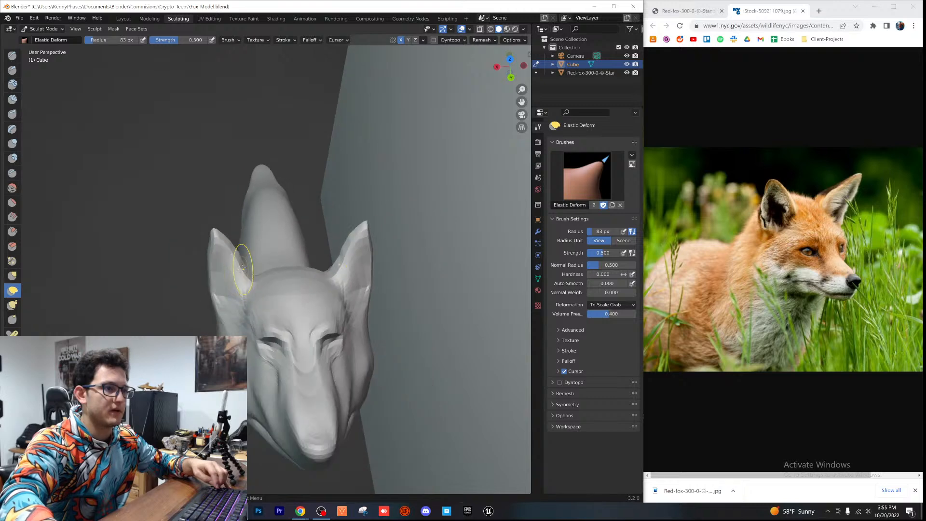
pyautogui.moveTo(246, 266)
pyautogui.mouseDown()
pyautogui.moveTo(257, 259)
pyautogui.moveTo(223, 228)
pyautogui.mouseUp()
# Step: Stretch the ear tip upward from behind the head with Elastic Deform
pyautogui.moveTo(221, 259); pyautogui.dragTo(272, 251, button='middle')
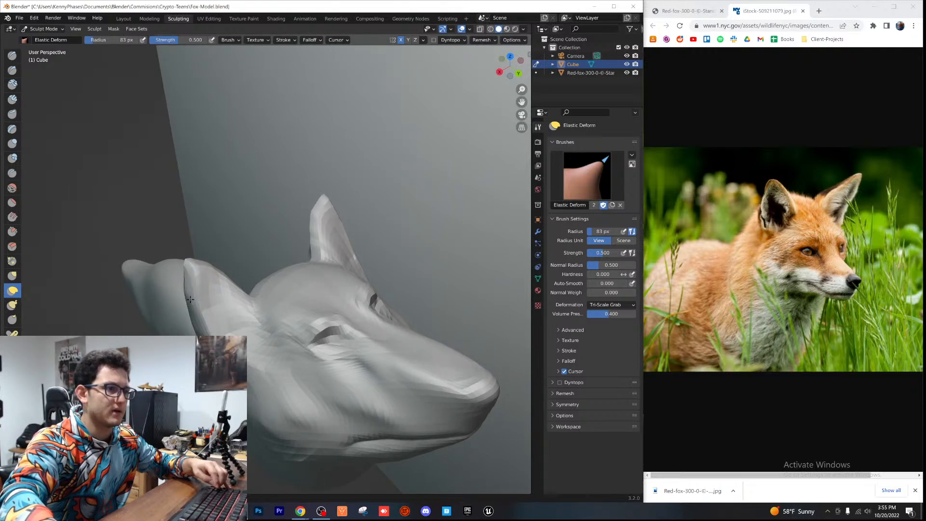
pyautogui.moveTo(205, 312)
pyautogui.mouseDown(button='middle')
pyautogui.moveTo(341, 262)
pyautogui.moveTo(313, 277)
pyautogui.mouseUp(button='middle')
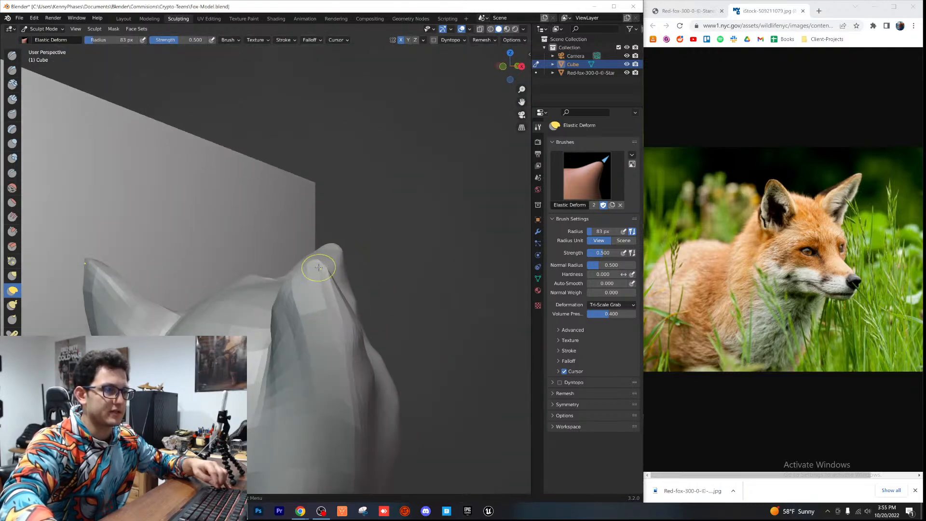
pyautogui.scroll(-4, 333, 308)
pyautogui.moveTo(341, 329); pyautogui.dragTo(357, 292, button='middle')
pyautogui.moveTo(293, 257); pyautogui.dragTo(296, 217)
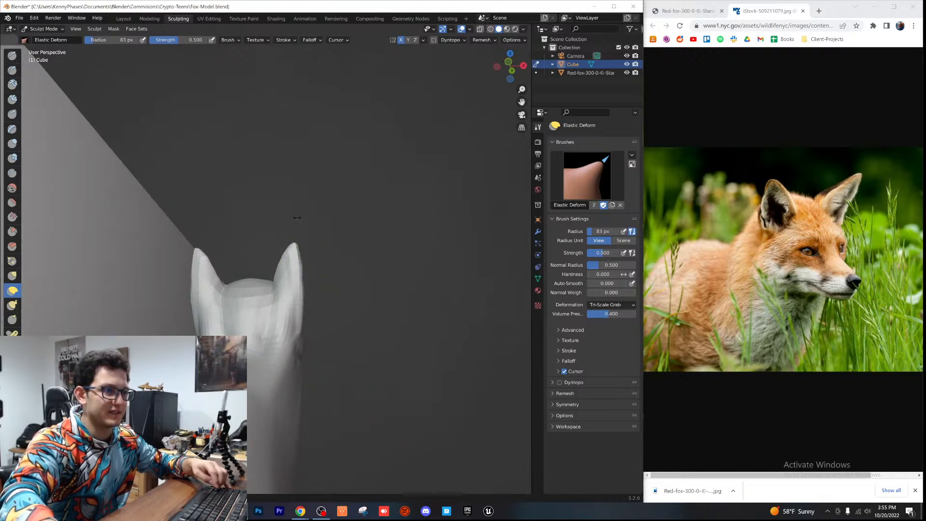
# Step: Try to bend the ear tip forward in side profile and push the ear's outer edge outward with Elastic Deform
pyautogui.moveTo(320, 248); pyautogui.dragTo(434, 156, button='middle')
pyautogui.click(509, 65)
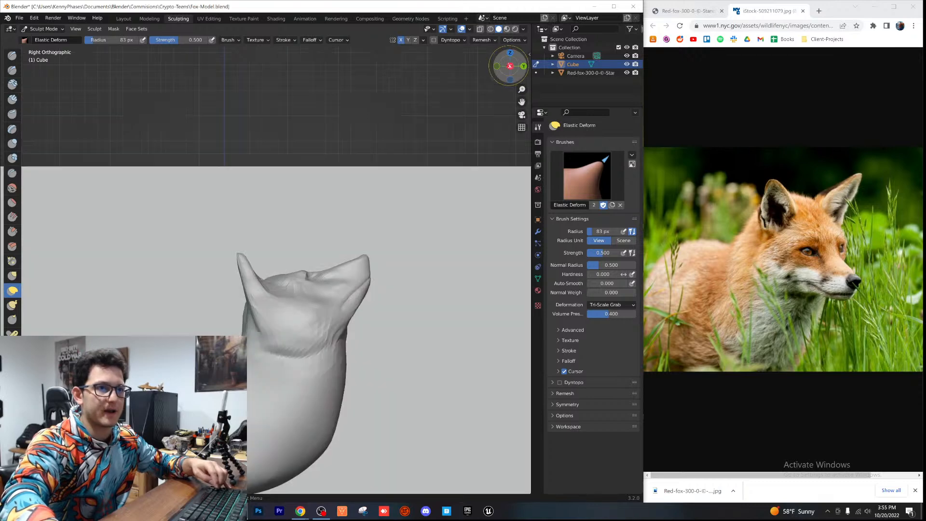
pyautogui.moveTo(237, 254)
pyautogui.mouseDown()
pyautogui.moveTo(276, 233)
pyautogui.moveTo(266, 211)
pyautogui.moveTo(294, 217)
pyautogui.mouseUp()
pyautogui.moveTo(295, 217); pyautogui.dragTo(208, 282, button='middle')
pyautogui.scroll(2, 202, 288)
pyautogui.moveTo(201, 288); pyautogui.dragTo(190, 302)
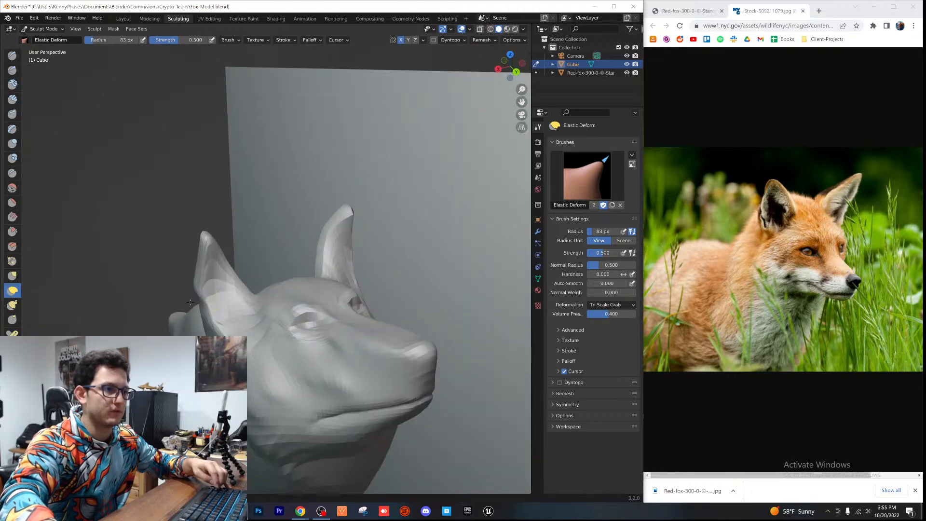
pyautogui.moveTo(203, 310); pyautogui.dragTo(207, 298, button='middle')
pyautogui.moveTo(210, 295); pyautogui.dragTo(201, 301)
# Step: Undo the last three Elastic Deform strokes on the ears
pyautogui.moveTo(216, 312); pyautogui.dragTo(247, 267, button='middle')
pyautogui.hotkey('ctrl', 'z')
pyautogui.hotkey('ctrl', 'z')
pyautogui.hotkey('ctrl', 'z')
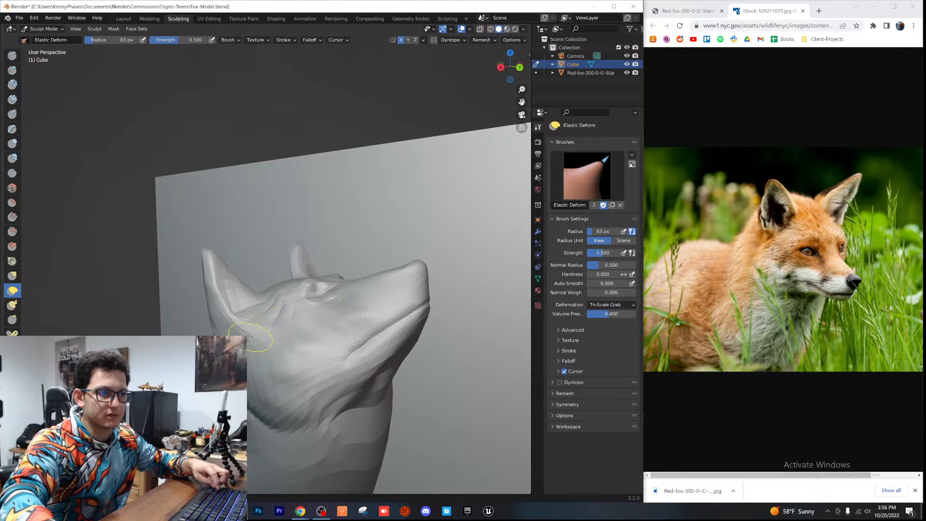
# Step: Pull the upper part of the ear straight up with Elastic Deform
pyautogui.scroll(4, 253, 347)
pyautogui.moveTo(251, 368); pyautogui.dragTo(212, 420, button='middle')
pyautogui.scroll(-3, 238, 268)
pyautogui.moveTo(230, 263)
pyautogui.mouseDown()
pyautogui.moveTo(216, 209)
pyautogui.moveTo(230, 217)
pyautogui.mouseUp()
pyautogui.moveTo(259, 263); pyautogui.dragTo(230, 276, button='middle')
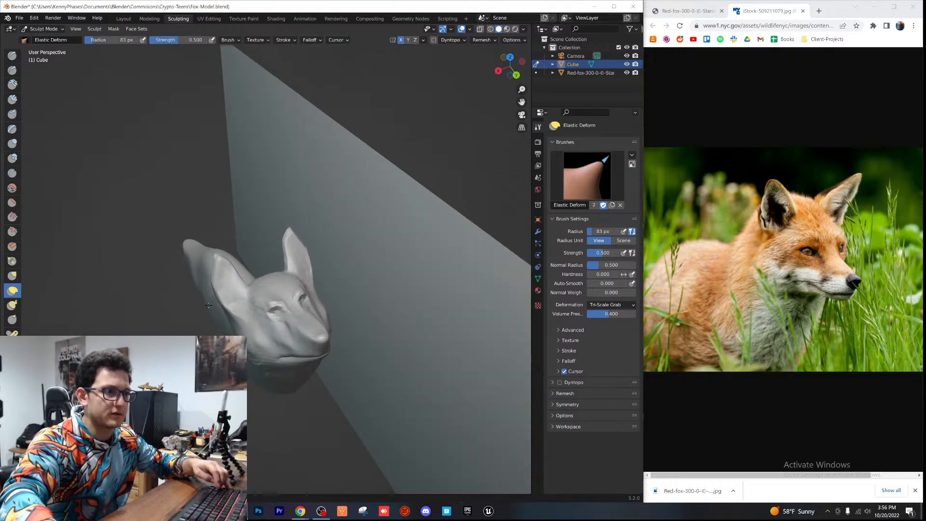
# Step: Examine the ears' height, curvature and inner hollow from the side, the front and up close
pyautogui.moveTo(299, 291); pyautogui.dragTo(240, 278, button='middle')
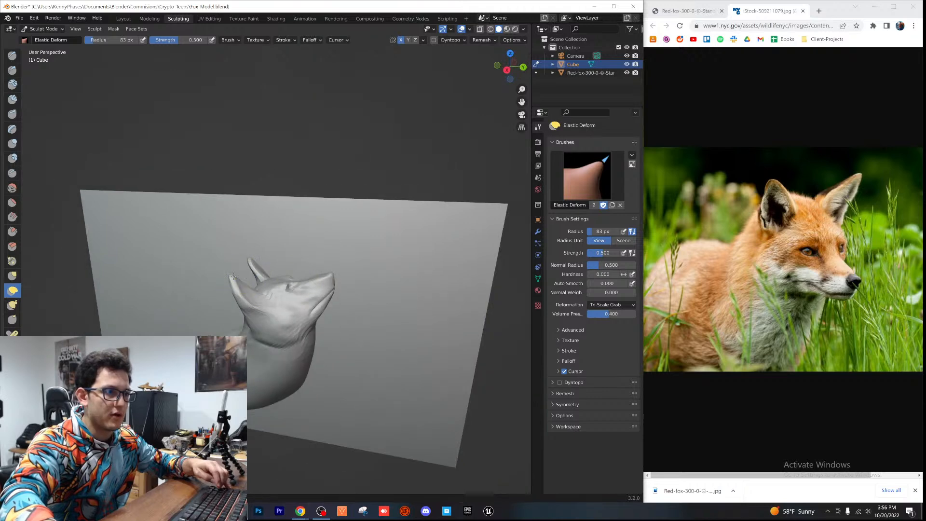
pyautogui.scroll(2, 223, 276)
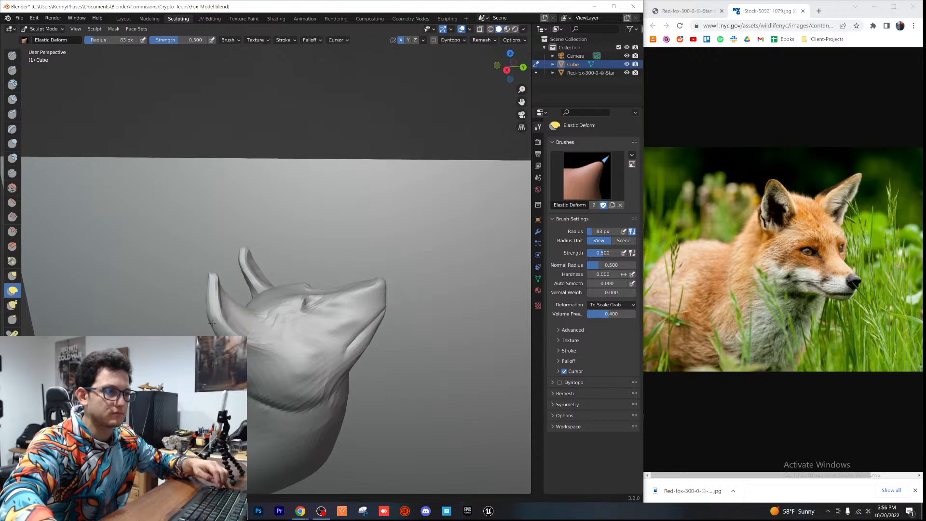
pyautogui.scroll(1, 239, 327)
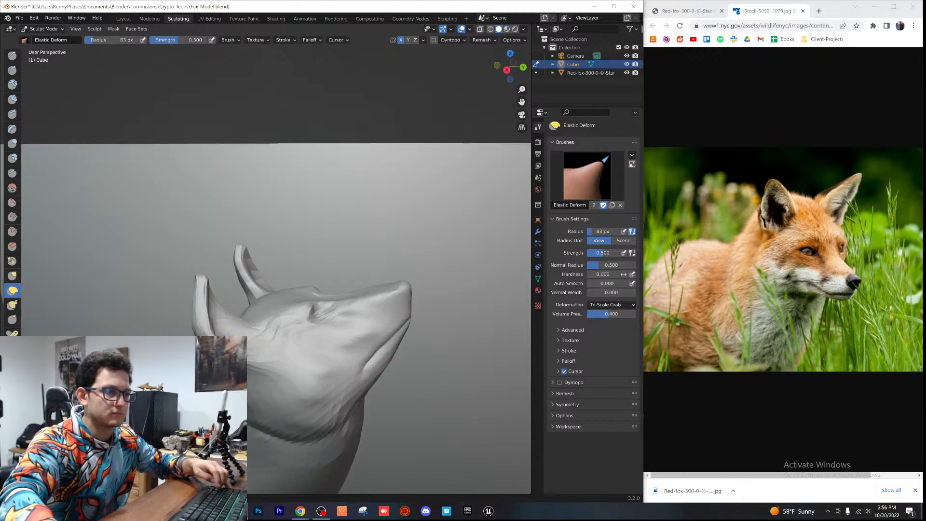
pyautogui.scroll(4, 221, 349)
pyautogui.moveTo(247, 369); pyautogui.dragTo(206, 409, button='middle')
pyautogui.moveTo(224, 277); pyautogui.dragTo(249, 230, button='middle')
pyautogui.scroll(-3, 249, 252)
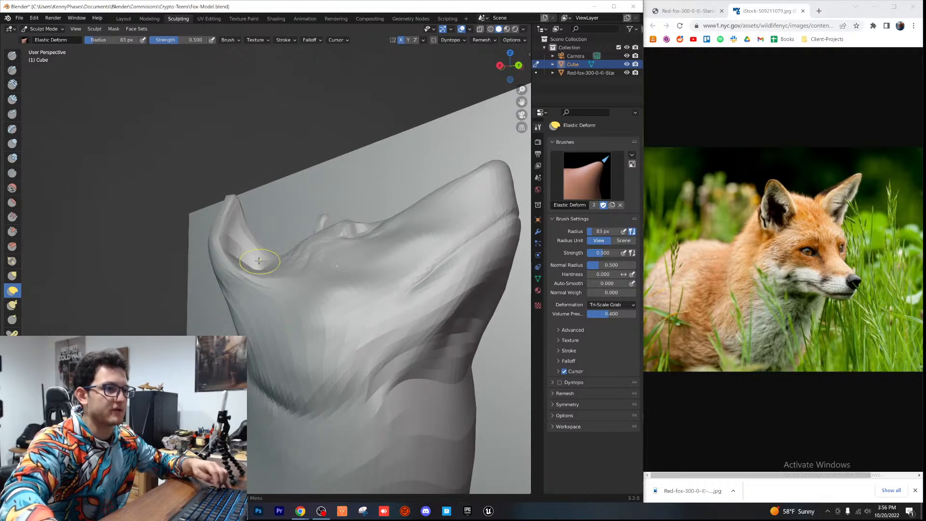
pyautogui.moveTo(275, 275); pyautogui.dragTo(263, 282, button='middle')
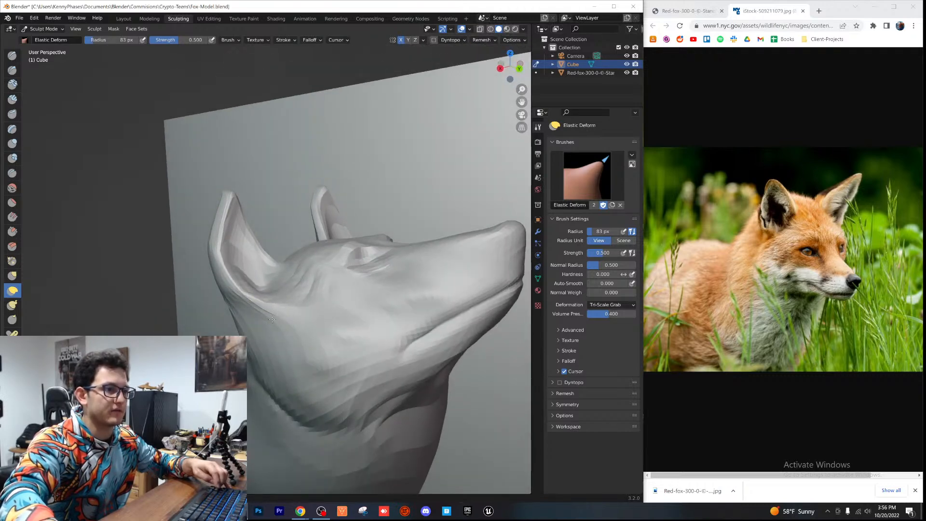
pyautogui.moveTo(272, 323); pyautogui.dragTo(277, 343, button='middle')
pyautogui.scroll(2, 277, 344)
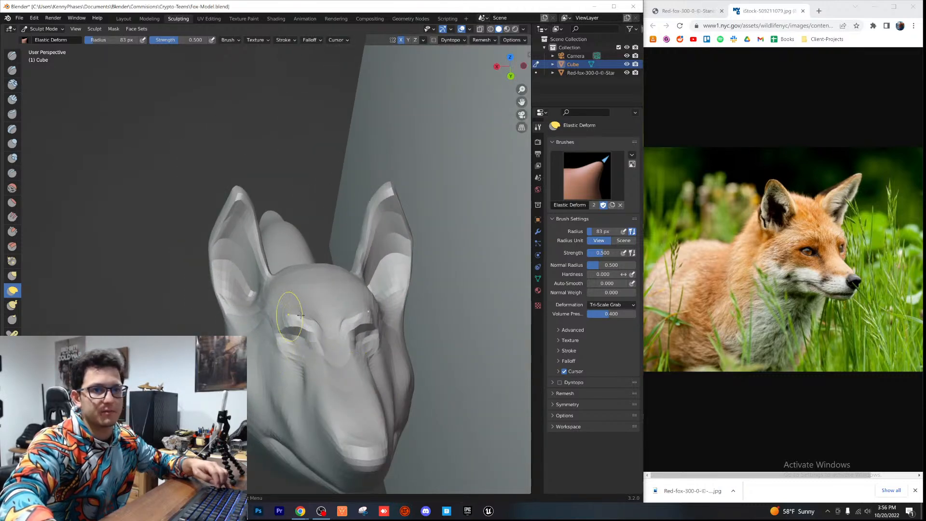
pyautogui.scroll(-2, 297, 302)
pyautogui.moveTo(297, 302); pyautogui.dragTo(220, 302, button='middle')
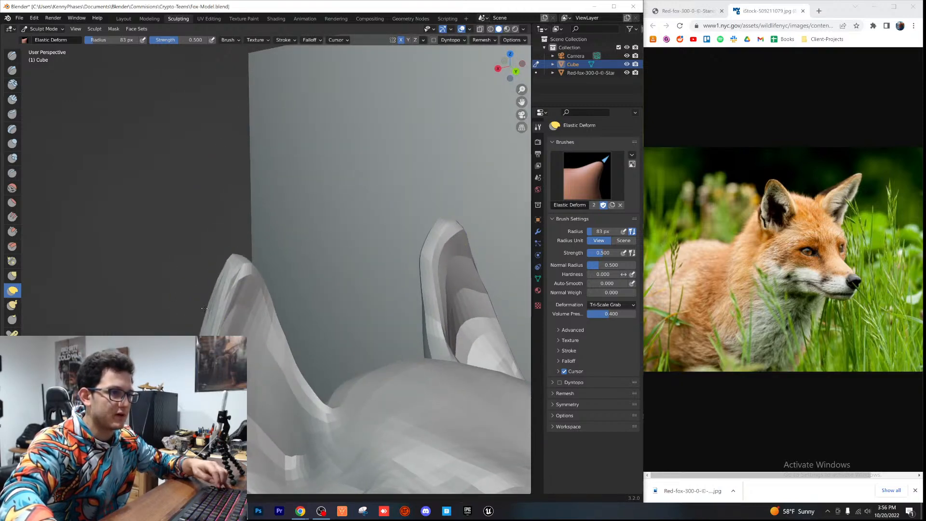
# Step: Smooth the ear surfaces with the Smooth brush, check both ears from behind, and save the file
pyautogui.scroll(-1, 192, 306)
pyautogui.click(12, 188)
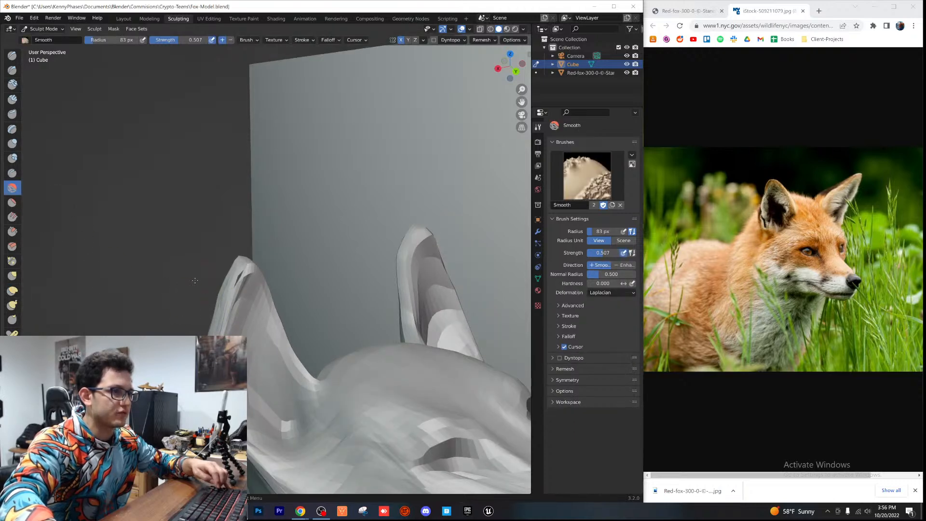
pyautogui.scroll(-4, 212, 292)
pyautogui.moveTo(254, 311)
pyautogui.mouseDown(button='middle')
pyautogui.moveTo(229, 289)
pyautogui.moveTo(467, 306)
pyautogui.moveTo(287, 265)
pyautogui.mouseUp(button='middle')
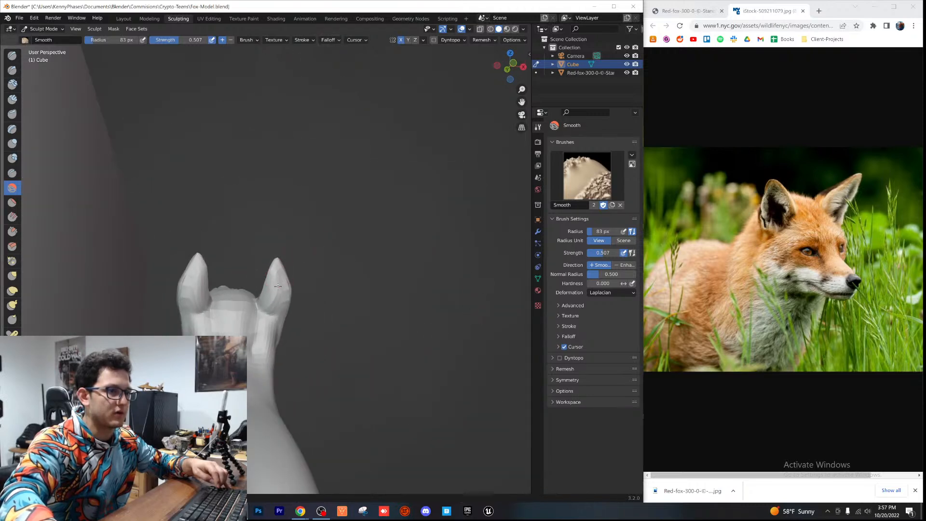
pyautogui.moveTo(320, 333)
pyautogui.mouseDown(button='middle')
pyautogui.moveTo(260, 257)
pyautogui.moveTo(318, 249)
pyautogui.moveTo(287, 280)
pyautogui.moveTo(400, 205)
pyautogui.moveTo(338, 231)
pyautogui.mouseUp(button='middle')
pyautogui.hotkey('ctrl', 's')
# Step: Reshape the cheek beside the ear base and the area under the eye with Elastic Deform
pyautogui.scroll(3, 299, 252)
pyautogui.scroll(-4, 308, 229)
pyautogui.moveTo(279, 287)
pyautogui.mouseDown(button='middle')
pyautogui.moveTo(266, 271)
pyautogui.moveTo(300, 248)
pyautogui.mouseUp(button='middle')
pyautogui.scroll(4, 264, 270)
pyautogui.scroll(2, 264, 271)
pyautogui.scroll(4, 280, 259)
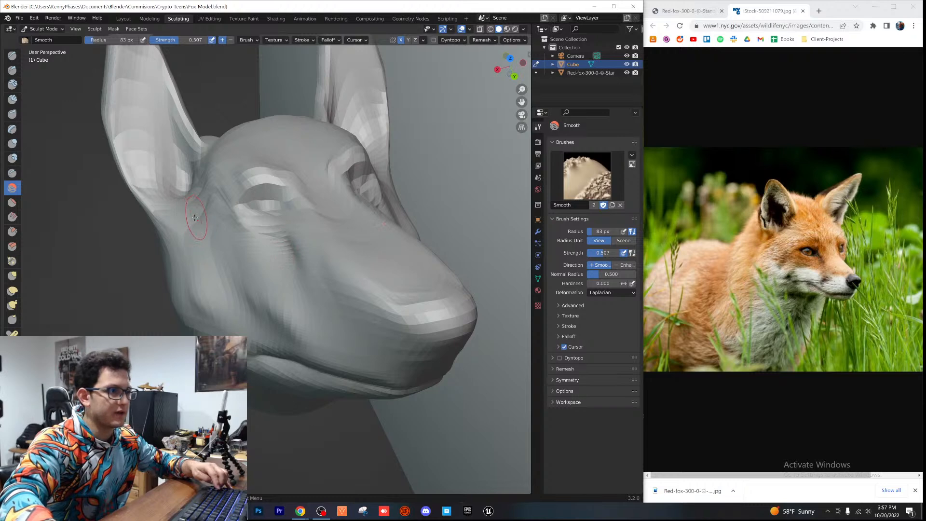
pyautogui.click(13, 291)
pyautogui.scroll(-5, 251, 262)
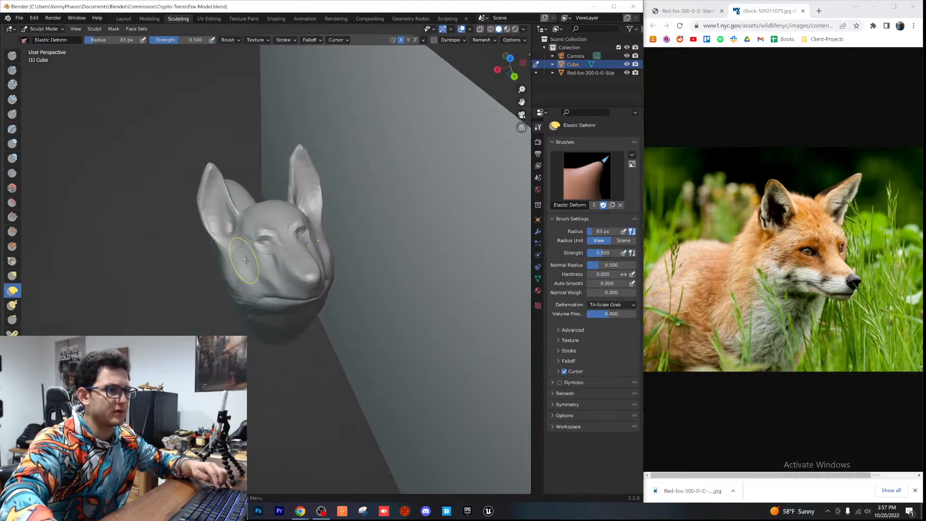
pyautogui.scroll(2, 251, 262)
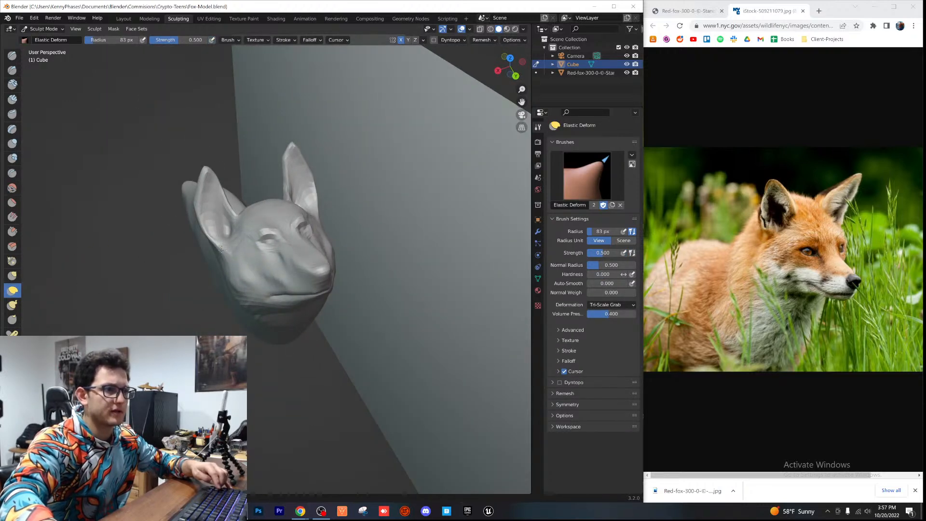
pyautogui.moveTo(232, 240); pyautogui.dragTo(232, 241)
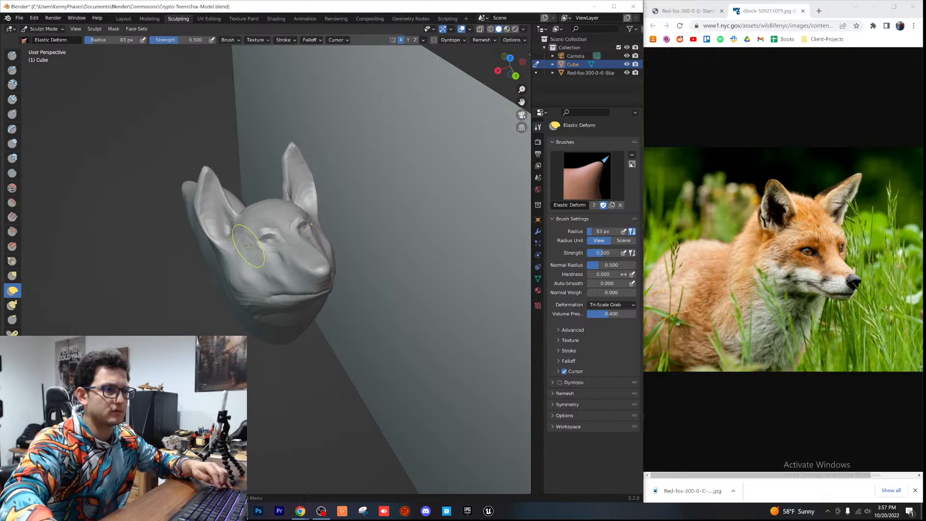
pyautogui.scroll(4, 238, 242)
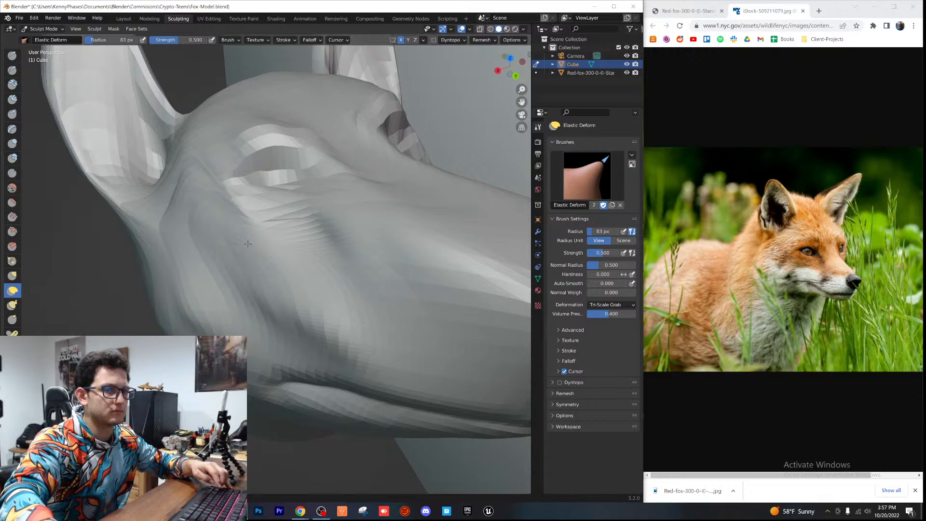
pyautogui.moveTo(268, 190); pyautogui.dragTo(294, 195)
# Step: Smooth the surface around the eyes with the Smooth brush and save the file
pyautogui.hotkey('shift', 's')
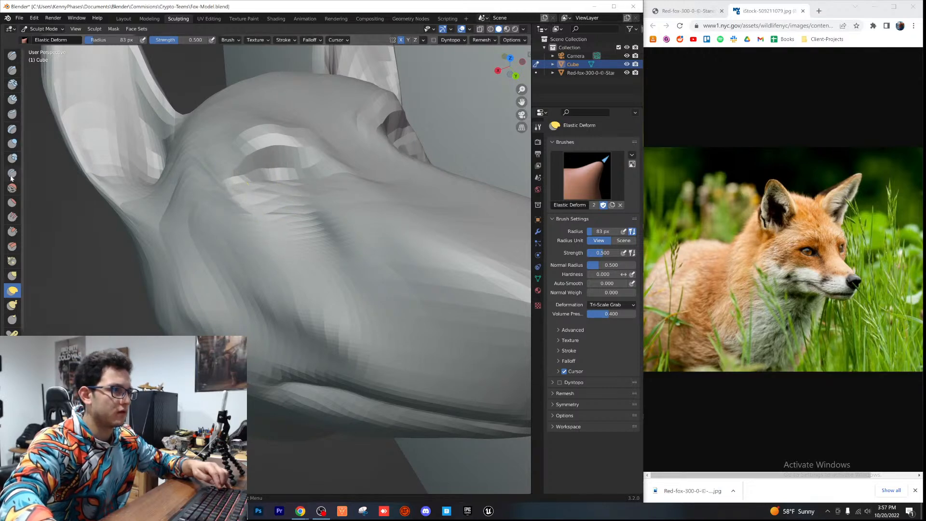
pyautogui.scroll(-5, 267, 230)
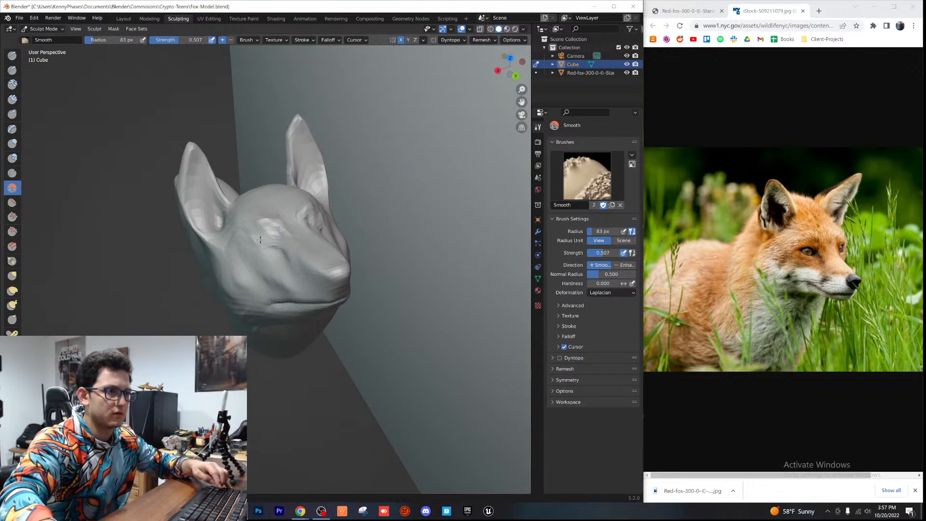
pyautogui.moveTo(271, 226); pyautogui.dragTo(282, 235)
pyautogui.scroll(3, 309, 258)
pyautogui.moveTo(309, 255)
pyautogui.mouseDown(button='middle')
pyautogui.moveTo(275, 287)
pyautogui.moveTo(291, 276)
pyautogui.moveTo(275, 251)
pyautogui.mouseUp(button='middle')
pyautogui.scroll(-1, 293, 279)
pyautogui.scroll(3, 292, 284)
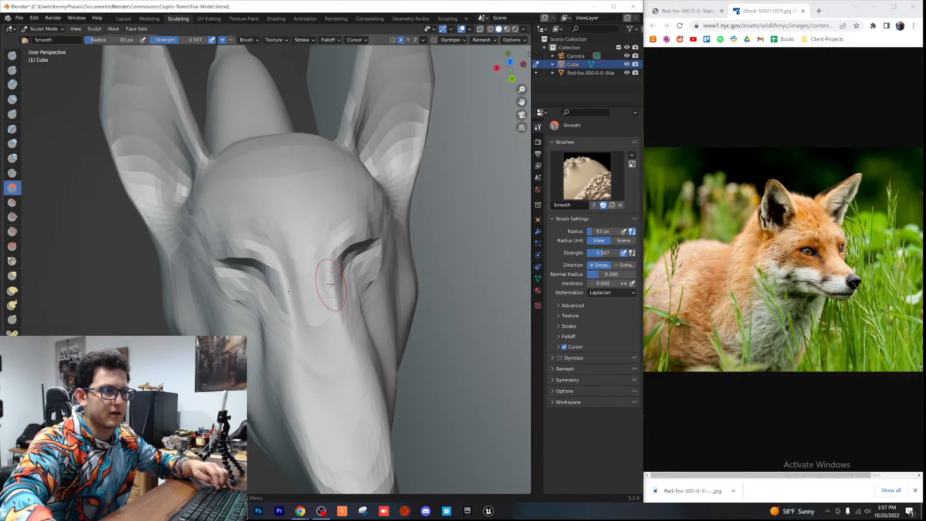
pyautogui.scroll(-4, 331, 283)
pyautogui.moveTo(328, 280); pyautogui.dragTo(324, 247, button='middle')
pyautogui.scroll(4, 322, 245)
pyautogui.moveTo(260, 247); pyautogui.dragTo(266, 222, button='middle')
pyautogui.hotkey('ctrl', 's')
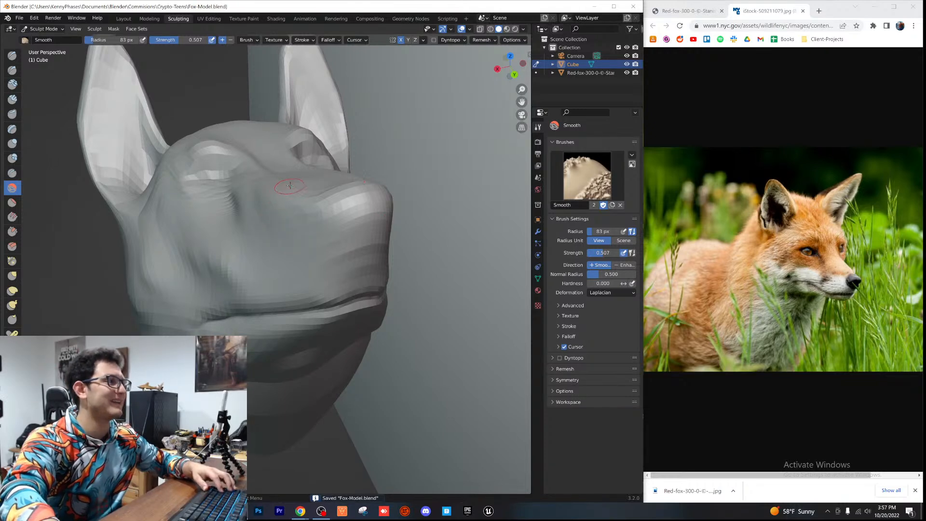
# Step: Adjust the chest and neck slightly with Elastic Deform, comparing the body's shape from the side and front
pyautogui.scroll(-3, 394, 254)
pyautogui.moveTo(394, 254); pyautogui.dragTo(376, 228, button='middle')
pyautogui.scroll(-6, 381, 242)
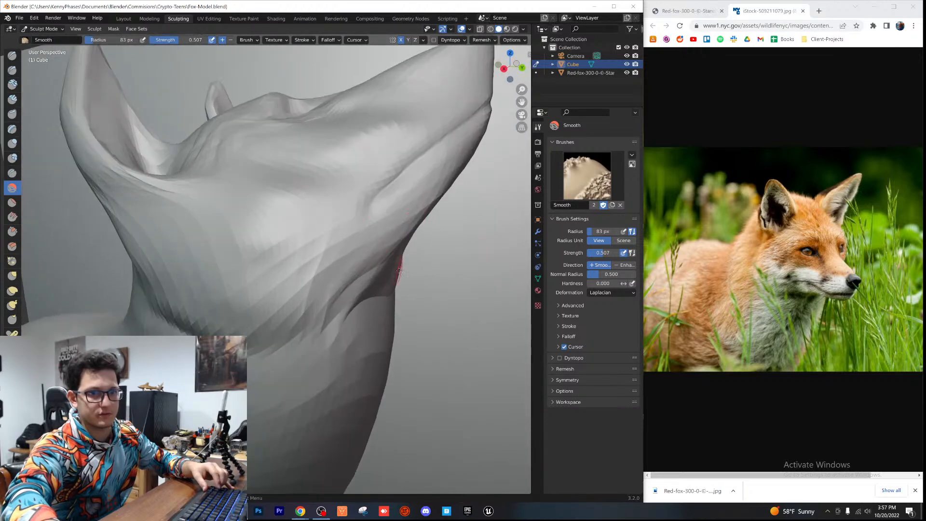
pyautogui.moveTo(402, 278); pyautogui.dragTo(393, 282, button='middle')
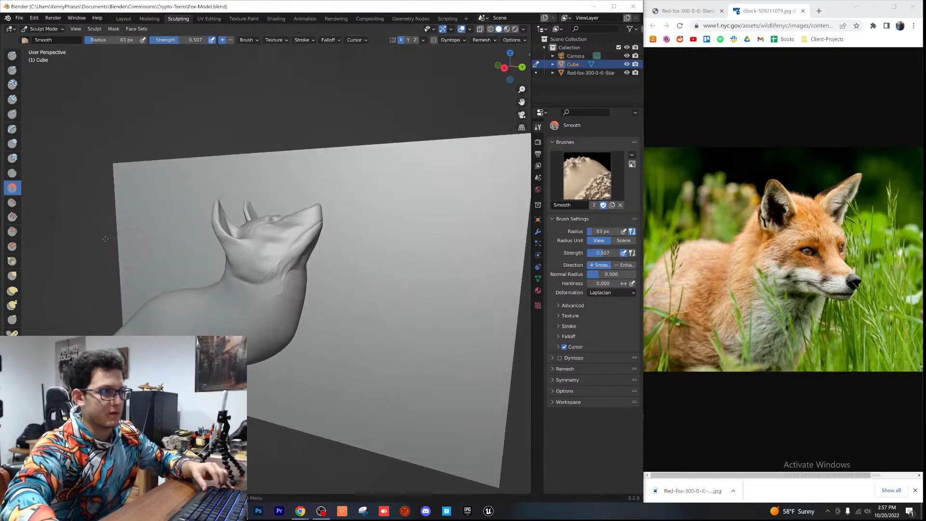
pyautogui.click(13, 291)
pyautogui.scroll(-2, 285, 310)
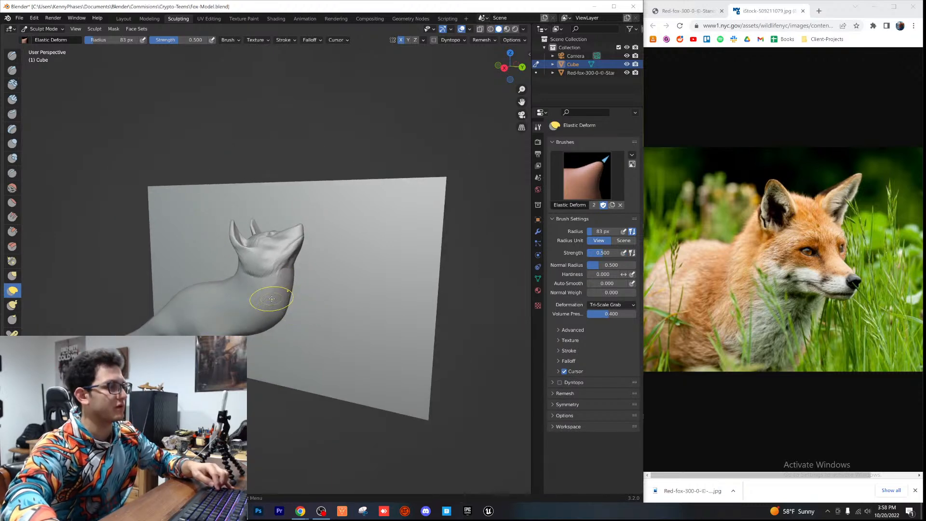
pyautogui.scroll(-3, 272, 299)
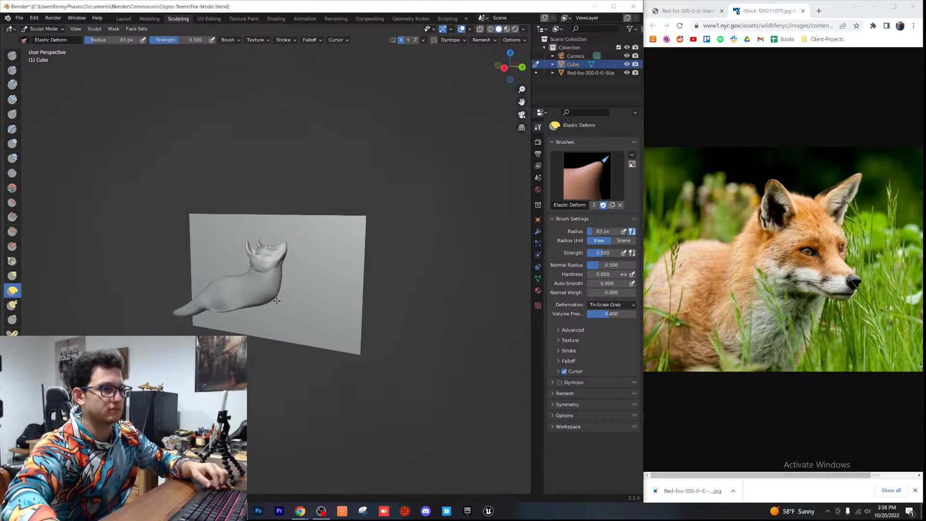
pyautogui.scroll(4, 327, 288)
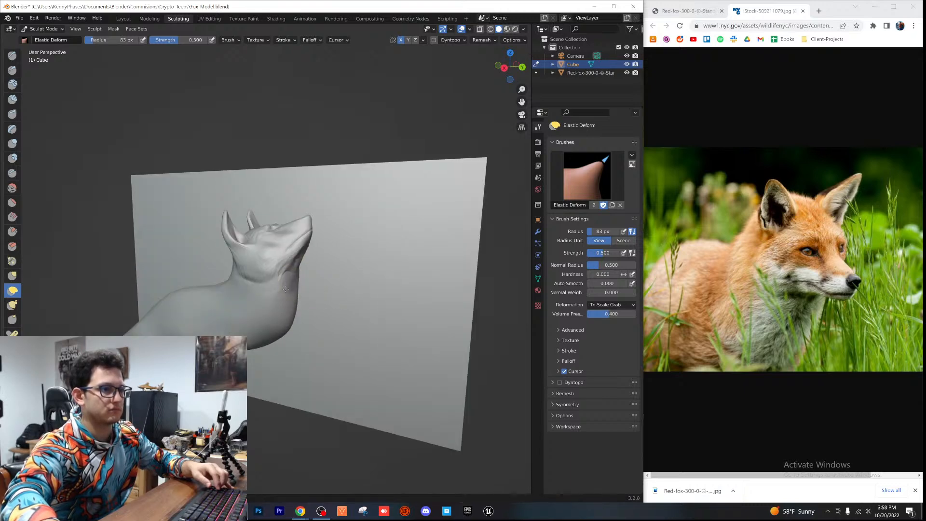
pyautogui.moveTo(294, 289); pyautogui.dragTo(268, 333, button='middle')
pyautogui.scroll(-5, 268, 333)
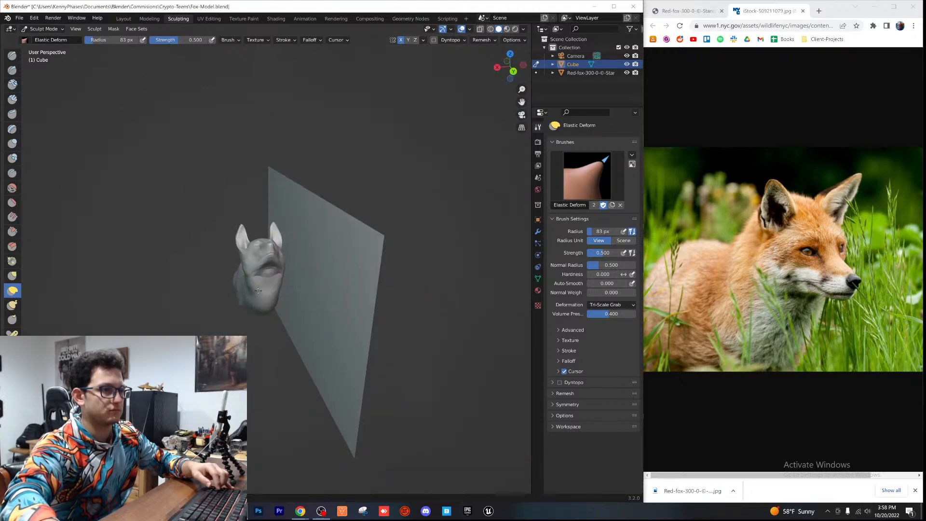
pyautogui.moveTo(251, 286); pyautogui.dragTo(320, 304, button='middle')
pyautogui.scroll(6, 251, 289)
pyautogui.moveTo(263, 322); pyautogui.dragTo(298, 312, button='middle')
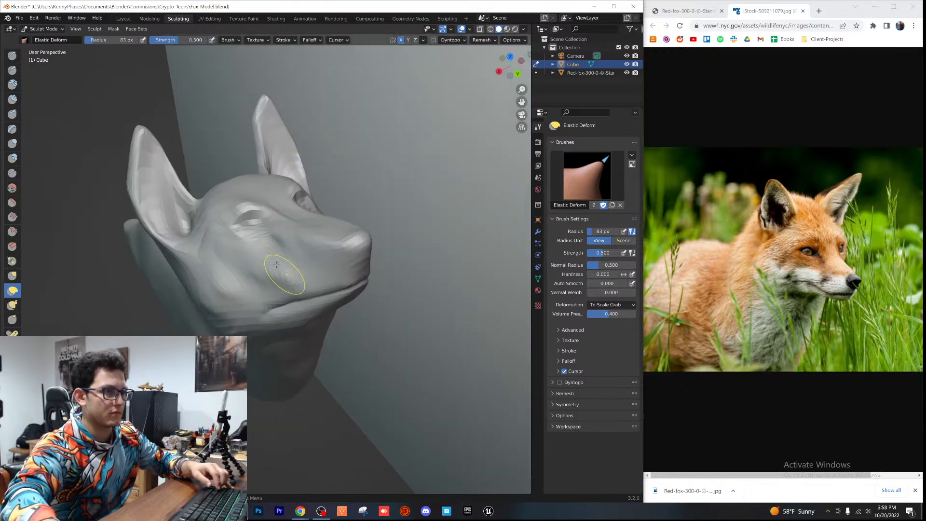
# Step: Nudge the side of the muzzle slightly upward with Elastic Deform
pyautogui.scroll(5, 296, 294)
pyautogui.keyDown('shift'); pyautogui.moveTo(293, 252); pyautogui.dragTo(221, 303, button='middle'); pyautogui.keyUp('shift')
pyautogui.moveTo(221, 302); pyautogui.dragTo(222, 295)
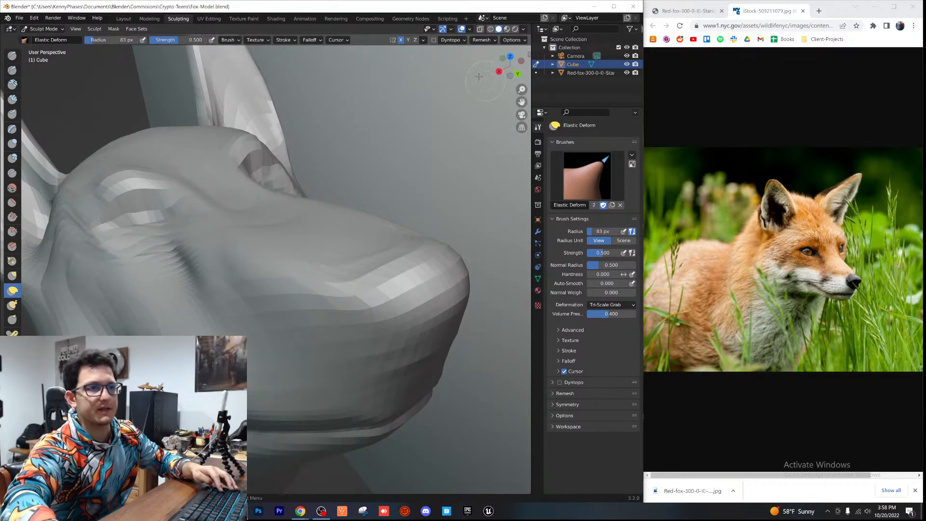
# Step: Carve the side outline of the nose at the muzzle tip with the Crease brush in the right orthographic view
pyautogui.click(499, 72)
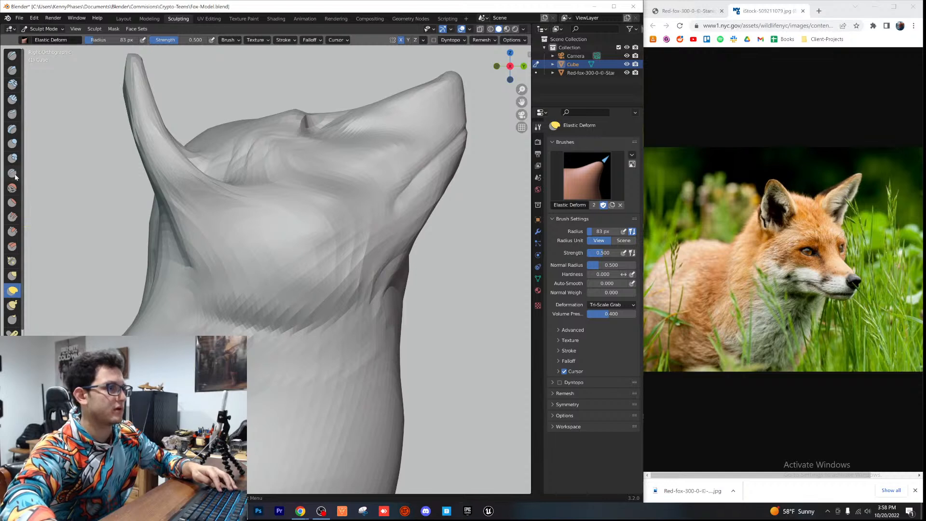
pyautogui.click(16, 174)
pyautogui.keyDown('shift'); pyautogui.moveTo(516, 122); pyautogui.dragTo(332, 201, button='middle'); pyautogui.keyUp('shift')
pyautogui.scroll(2, 332, 203)
pyautogui.moveTo(313, 232)
pyautogui.keyDown('shift'); pyautogui.mouseDown(button='middle')
pyautogui.moveTo(341, 265)
pyautogui.moveTo(359, 315)
pyautogui.mouseUp(button='middle'); pyautogui.keyUp('shift')
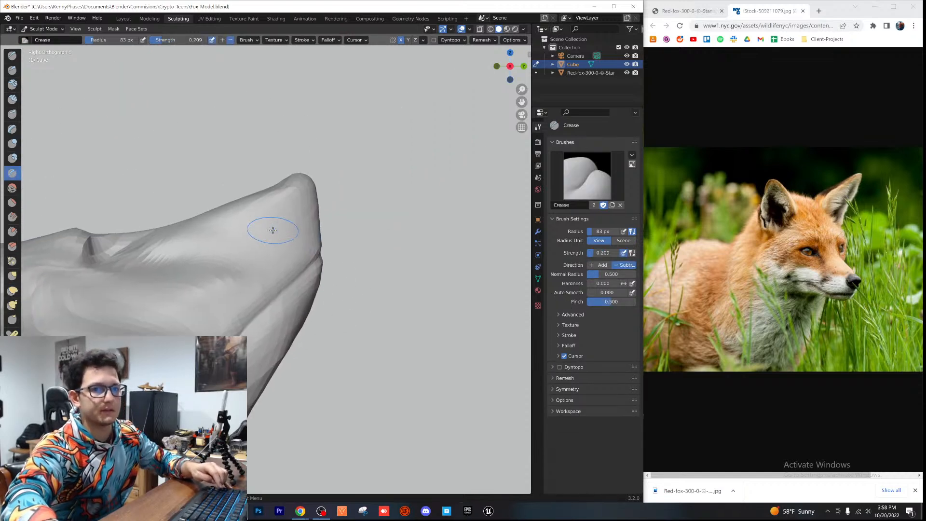
pyautogui.scroll(3, 289, 231)
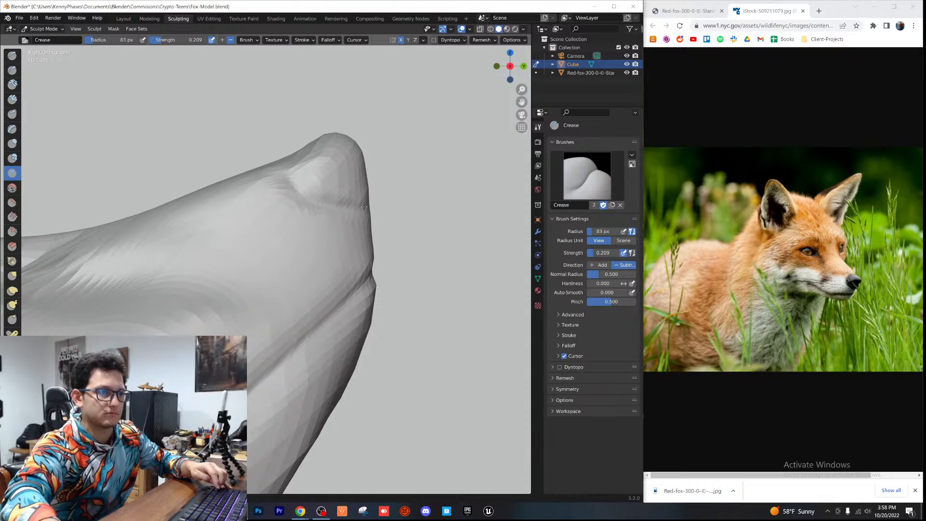
pyautogui.moveTo(361, 205); pyautogui.dragTo(296, 188)
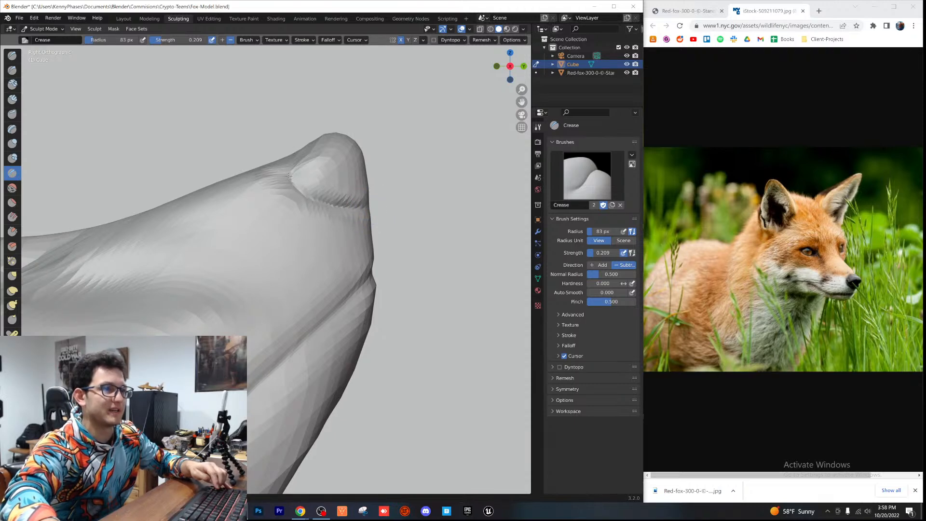
# Step: Extend the nose crease across the top of the muzzle so both side creases join
pyautogui.moveTo(289, 168); pyautogui.dragTo(429, 231, button='middle')
pyautogui.moveTo(357, 270); pyautogui.dragTo(321, 293, button='middle')
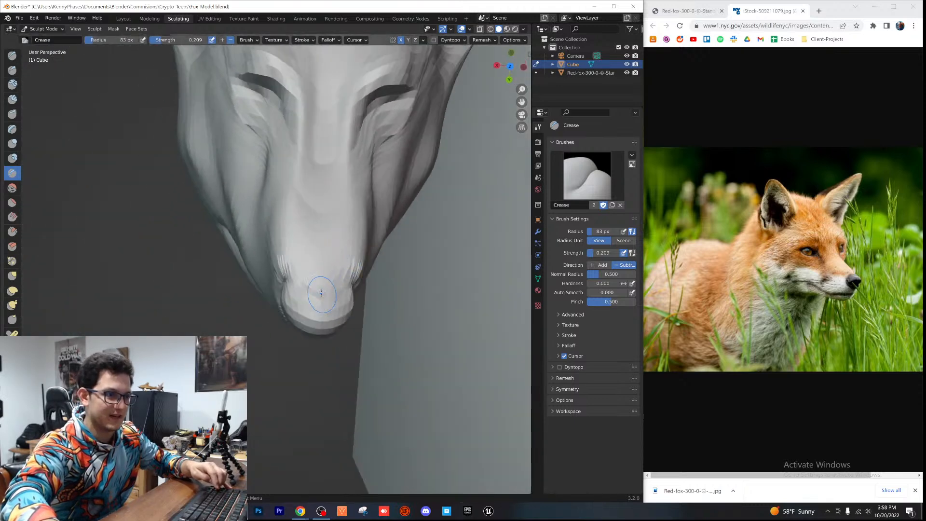
pyautogui.scroll(2, 322, 294)
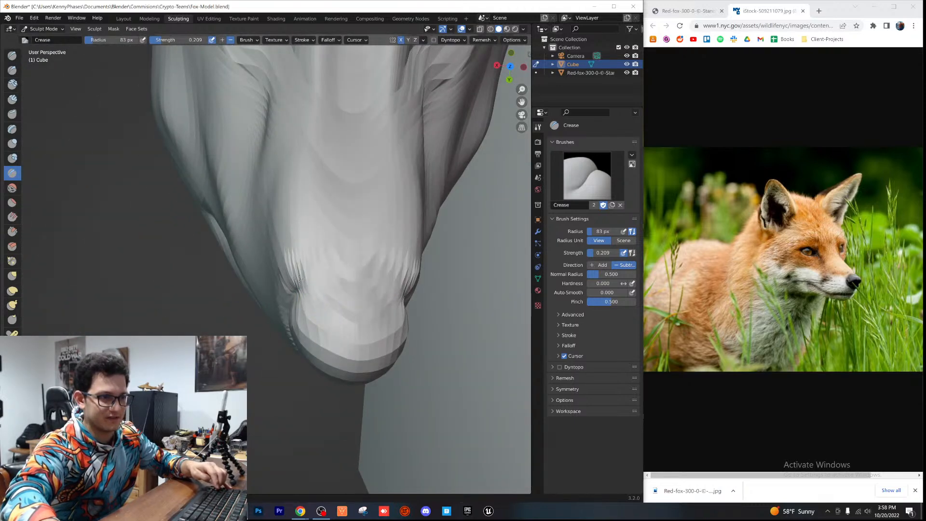
pyautogui.scroll(1, 330, 274)
pyautogui.moveTo(322, 270); pyautogui.dragTo(386, 166, button='middle')
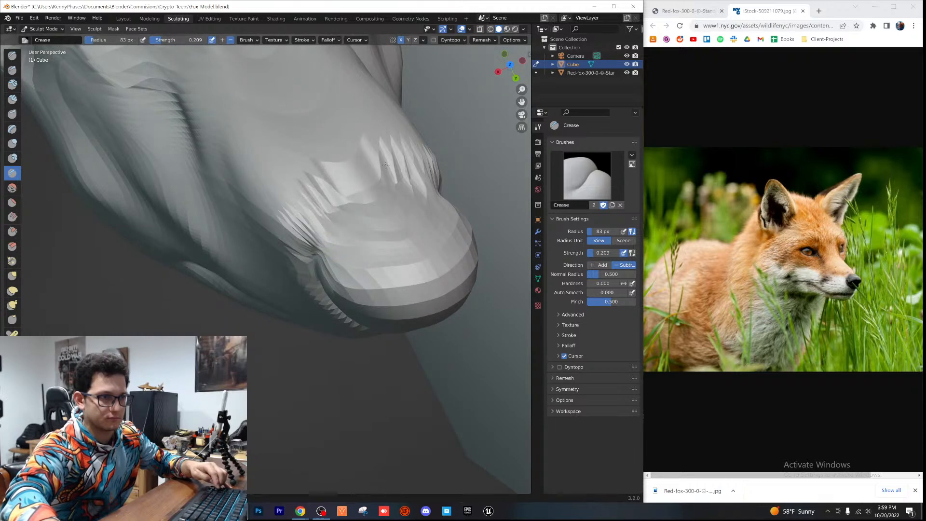
pyautogui.moveTo(359, 200)
pyautogui.mouseDown(button='middle')
pyautogui.moveTo(376, 217)
pyautogui.moveTo(377, 283)
pyautogui.moveTo(309, 275)
pyautogui.mouseUp(button='middle')
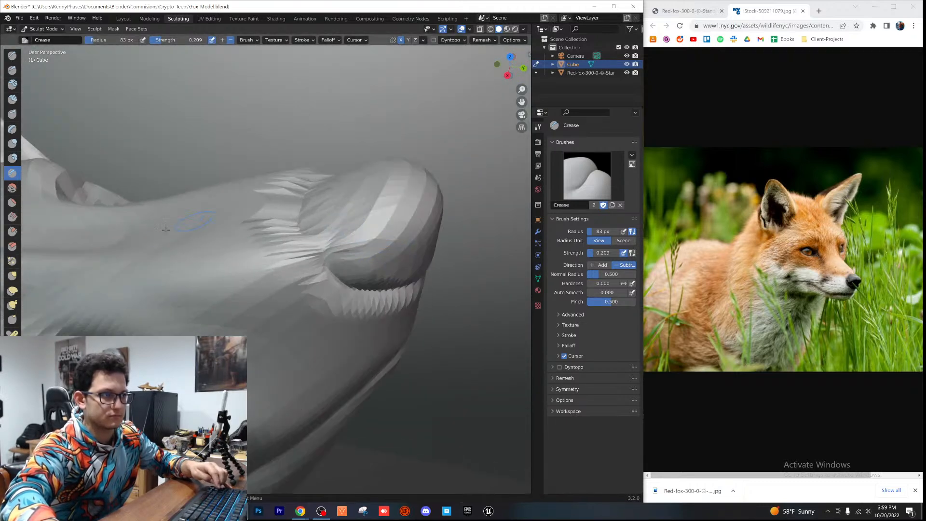
# Step: Smooth the jagged ridges around and behind the nose with the Smooth brush
pyautogui.click(12, 290)
pyautogui.scroll(-1, 326, 207)
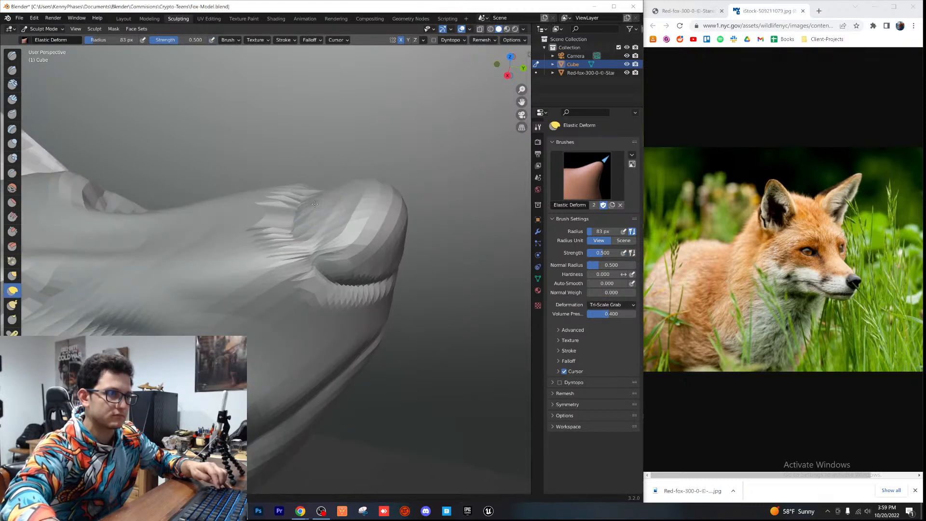
pyautogui.scroll(-2, 314, 212)
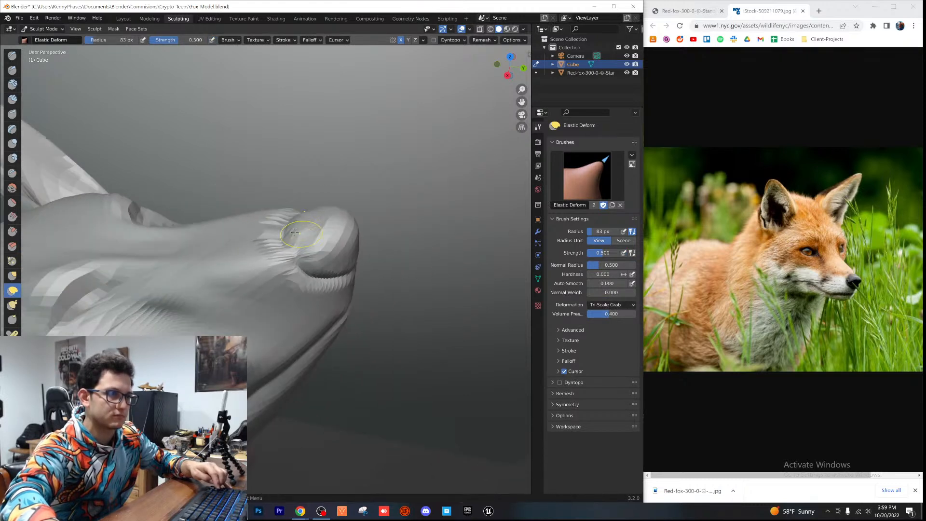
pyautogui.hotkey('shift', 's')
pyautogui.moveTo(321, 203); pyautogui.dragTo(320, 227, button='middle')
pyautogui.moveTo(320, 227)
pyautogui.mouseDown()
pyautogui.moveTo(309, 237)
pyautogui.moveTo(294, 226)
pyautogui.moveTo(276, 273)
pyautogui.mouseUp()
pyautogui.scroll(2, 285, 273)
pyautogui.moveTo(289, 274); pyautogui.dragTo(286, 244, button='middle')
pyautogui.scroll(3, 286, 244)
pyautogui.moveTo(311, 258)
pyautogui.mouseDown()
pyautogui.moveTo(354, 297)
pyautogui.moveTo(449, 311)
pyautogui.moveTo(464, 301)
pyautogui.mouseUp()
pyautogui.moveTo(393, 295)
pyautogui.mouseDown(button='middle')
pyautogui.moveTo(300, 261)
pyautogui.moveTo(319, 296)
pyautogui.moveTo(277, 249)
pyautogui.moveTo(211, 261)
pyautogui.mouseUp(button='middle')
pyautogui.scroll(-1, 300, 261)
pyautogui.scroll(4, 211, 260)
pyautogui.moveTo(301, 268); pyautogui.dragTo(279, 306, button='middle')
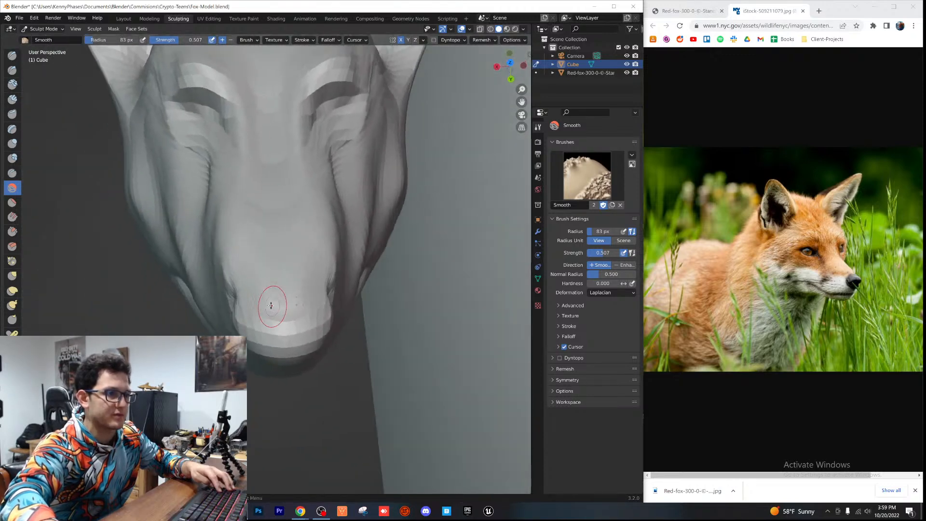
# Step: Crease the nose's upper boundary across the muzzle again, check the nose from the front, and save the file
pyautogui.scroll(3, 285, 303)
pyautogui.hotkey('shift', 'c')
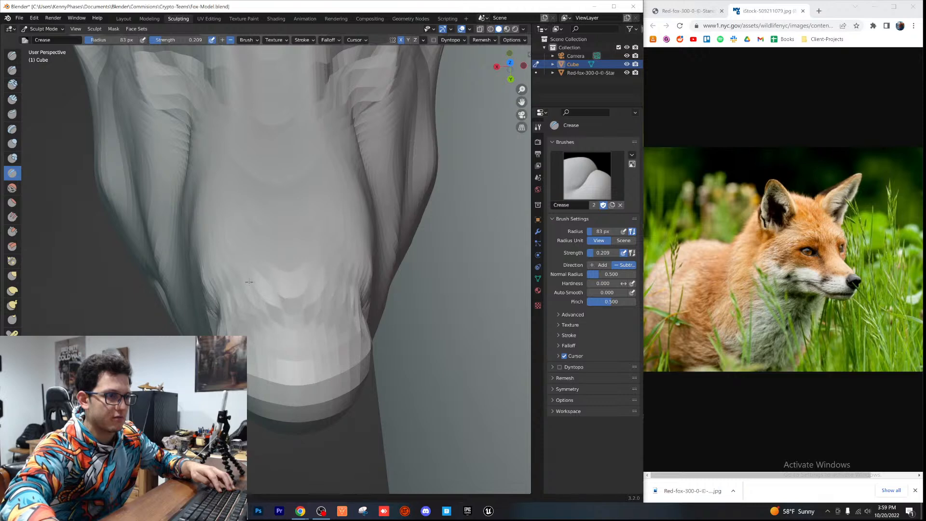
pyautogui.moveTo(284, 304); pyautogui.dragTo(258, 302, button='middle')
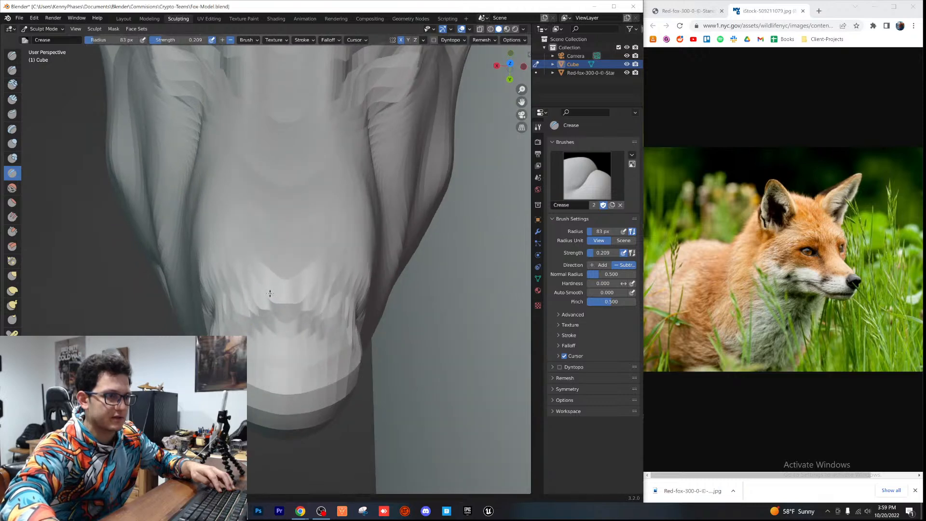
pyautogui.scroll(-4, 327, 317)
pyautogui.moveTo(299, 337); pyautogui.dragTo(290, 273, button='middle')
pyautogui.scroll(-4, 372, 303)
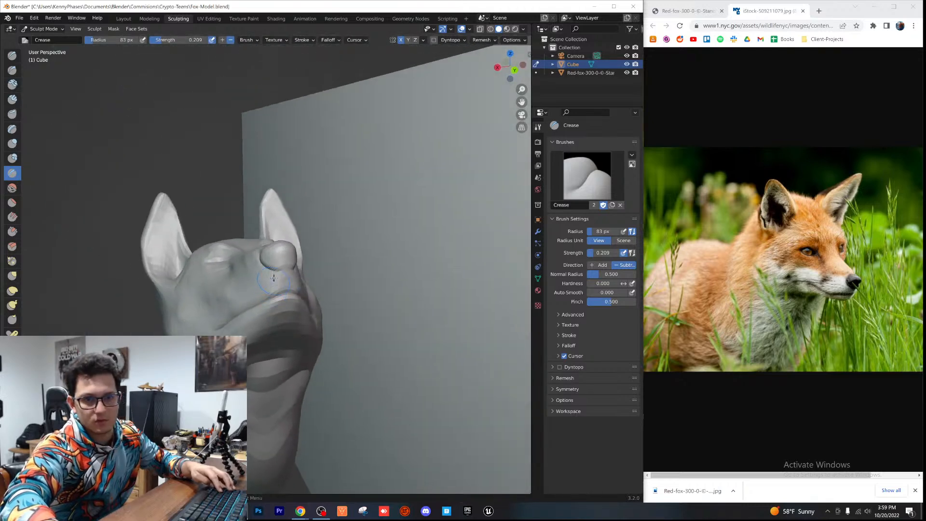
pyautogui.scroll(1, 290, 274)
pyautogui.scroll(2, 290, 273)
pyautogui.hotkey('ctrl', 's')
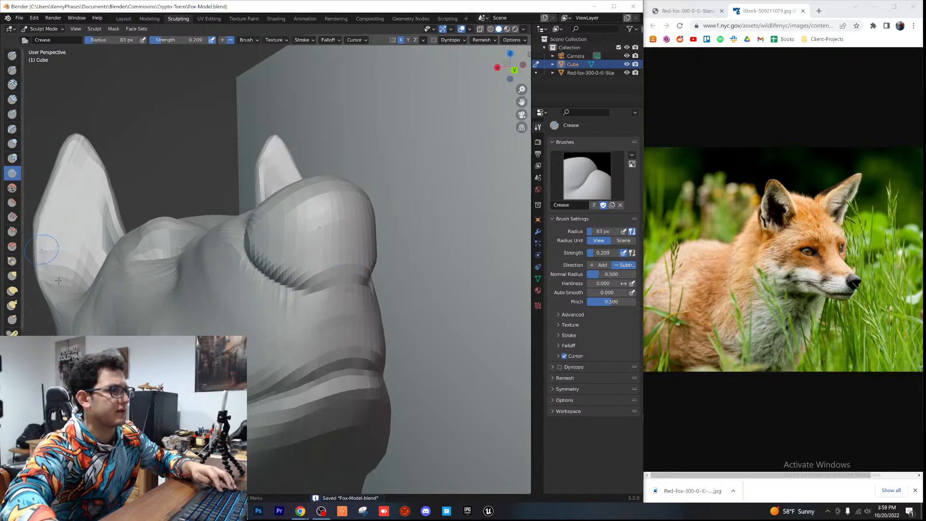
# Step: Push two nostril hollows into the front of the nose with the Grab brush
pyautogui.click(12, 276)
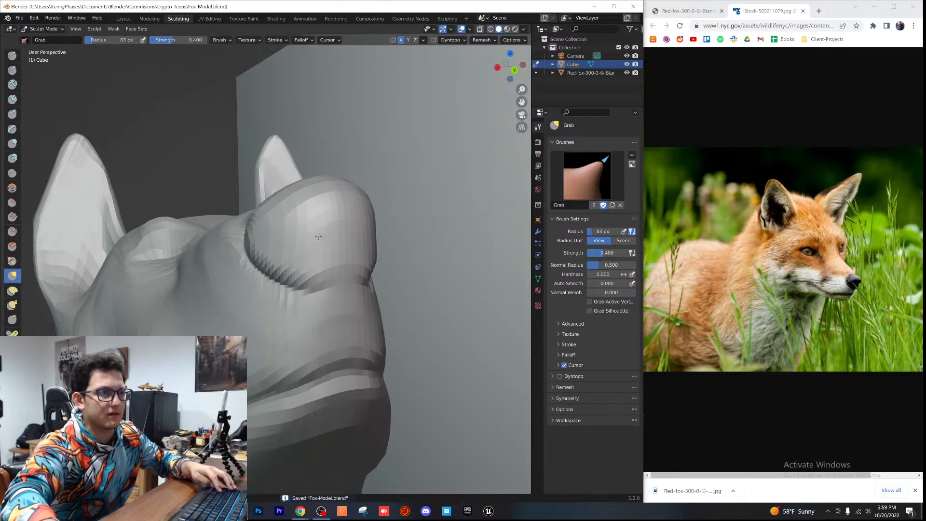
pyautogui.moveTo(320, 275); pyautogui.dragTo(375, 220, button='middle')
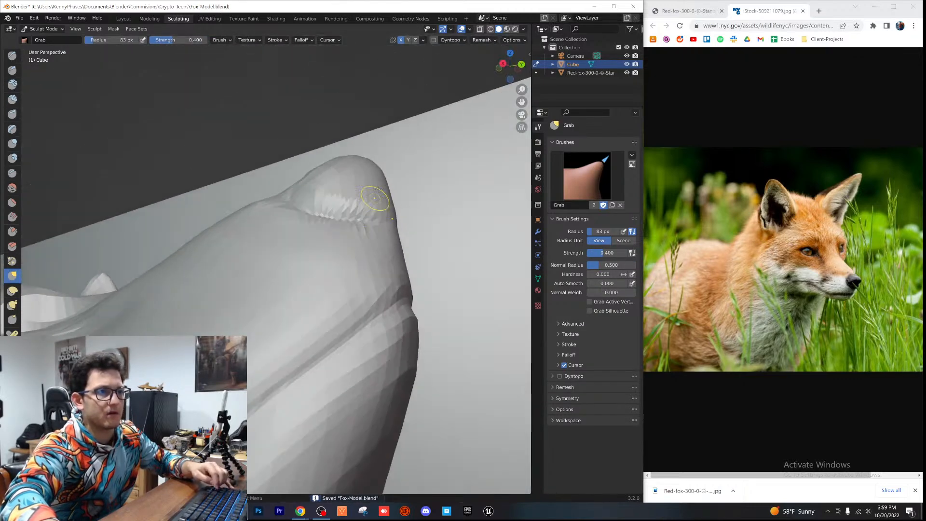
pyautogui.moveTo(376, 176); pyautogui.dragTo(371, 186)
pyautogui.moveTo(352, 204); pyautogui.dragTo(296, 317, button='middle')
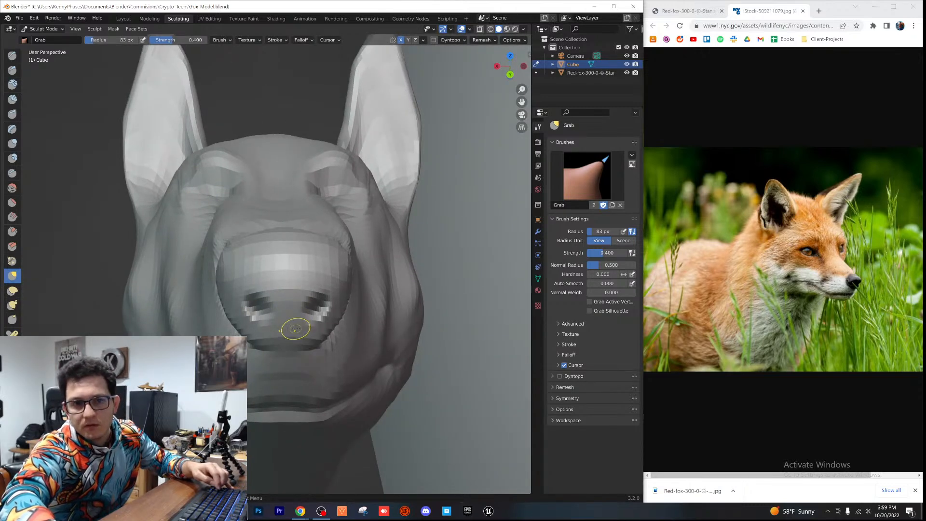
pyautogui.scroll(2, 306, 323)
pyautogui.moveTo(312, 332); pyautogui.dragTo(325, 325, button='middle')
# Step: Switch to the Chrome browser and search for "fox nose" in a new tab
pyautogui.click(856, 287)
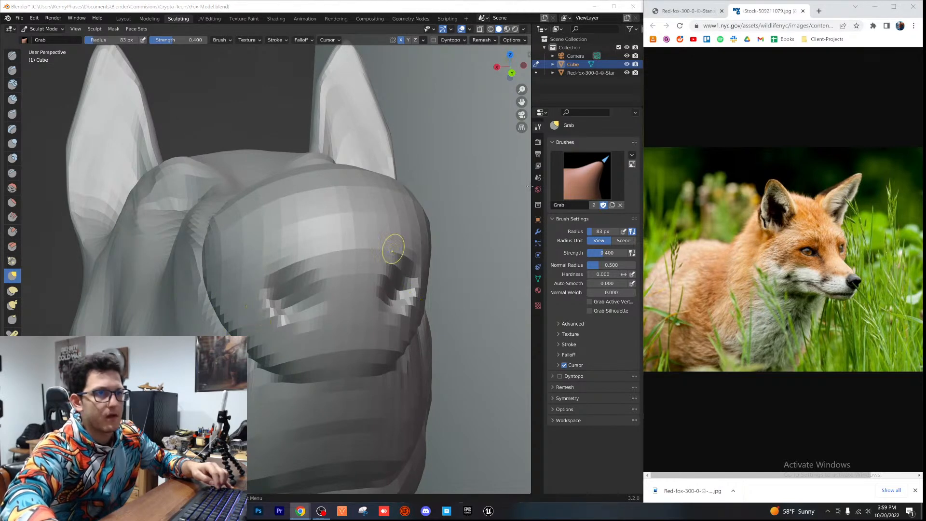
pyautogui.click(816, 11)
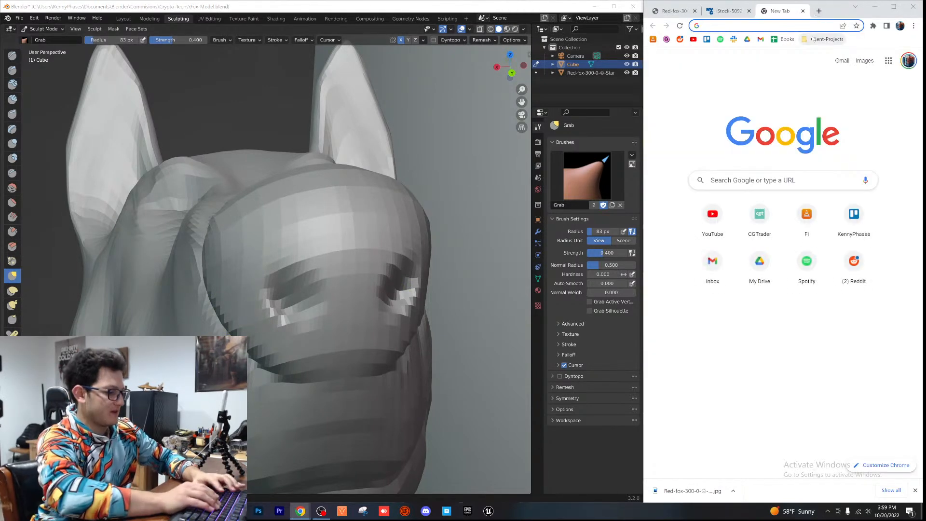
pyautogui.write('fix bi')
pyautogui.press('BackSpace')
pyautogui.press('BackSpace')
pyautogui.press('BackSpace')
pyautogui.press('BackSpace')
pyautogui.press('BackSpace')
pyautogui.write('ox nose')
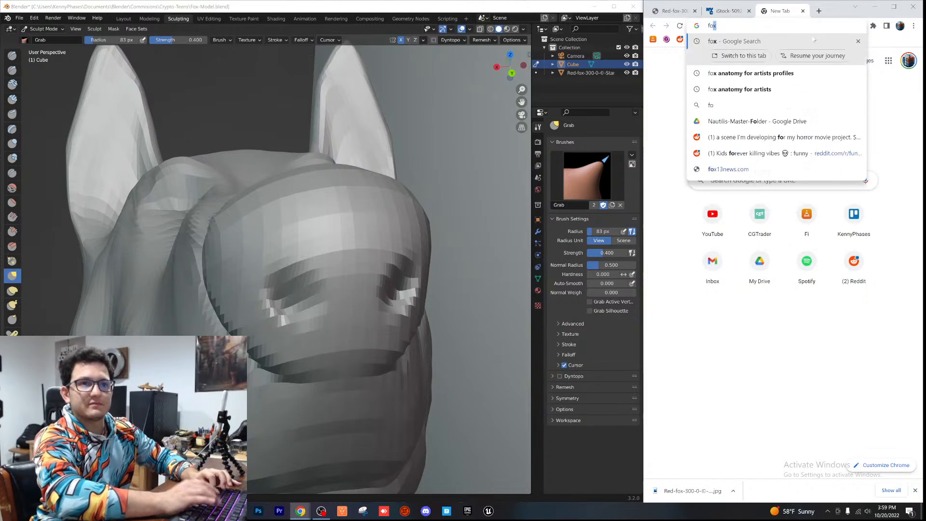
pyautogui.press('Return')
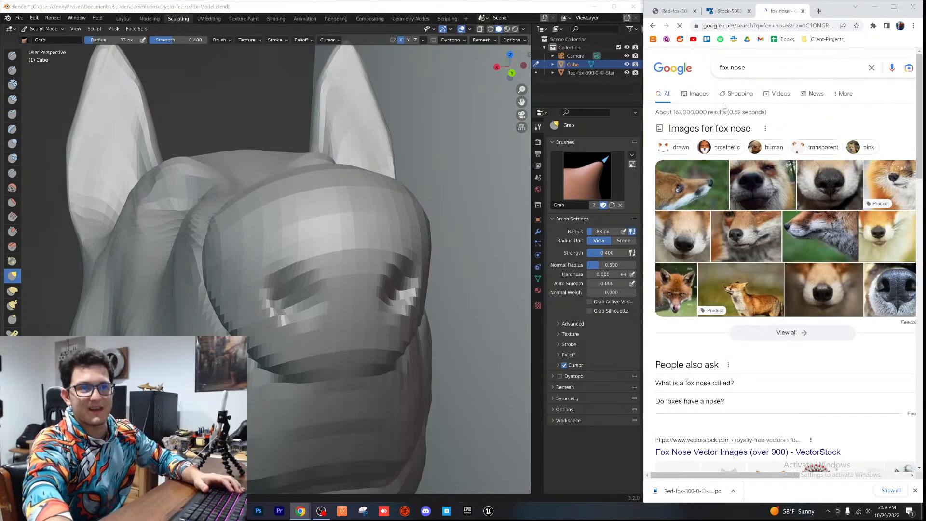
# Step: Find a frontal close-up of a fox nose among the image results and open that image in its own tab as reference
pyautogui.click(696, 94)
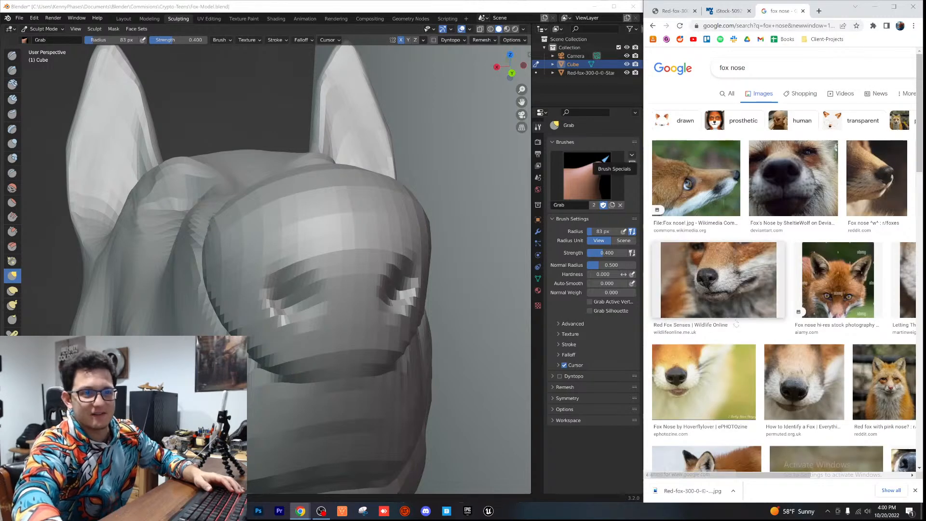
pyautogui.click(713, 391)
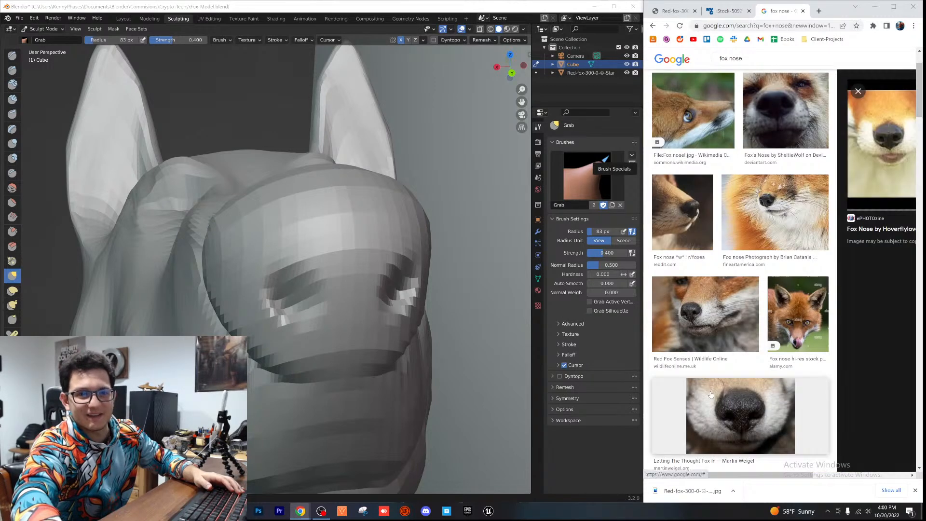
pyautogui.click(732, 435)
pyautogui.rightClick(864, 118)
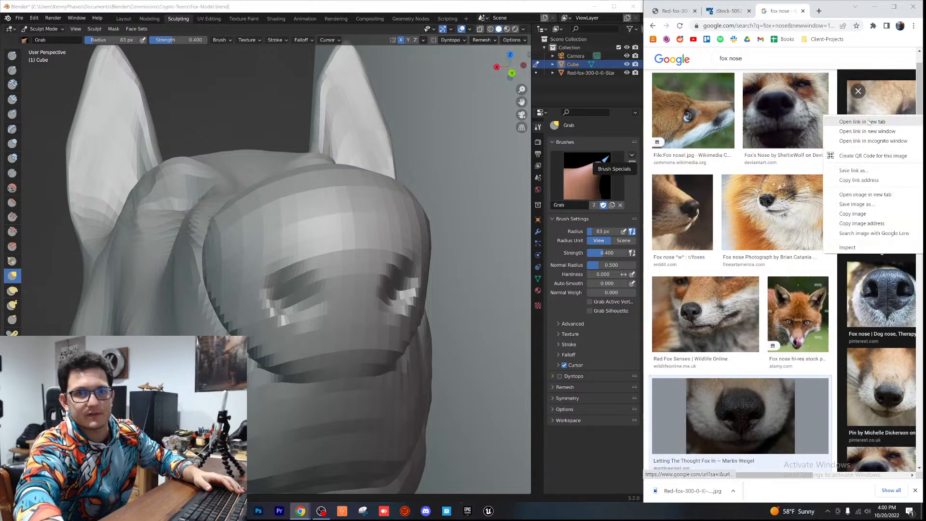
pyautogui.click(863, 196)
pyautogui.click(795, 10)
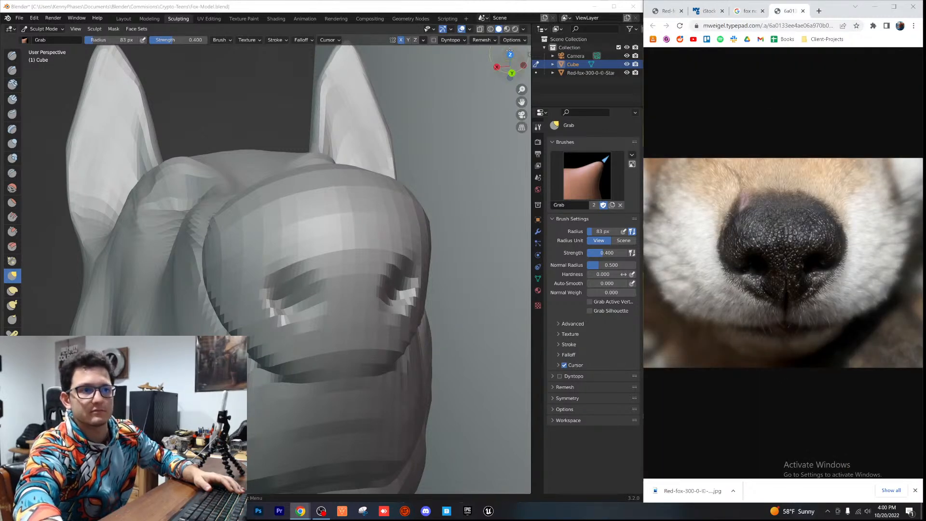
# Step: Return to Blender and reshape the nostril openings with the Grab brush to match the close-up nose reference
pyautogui.click(510, 72)
pyautogui.moveTo(281, 191); pyautogui.dragTo(290, 236, button='middle')
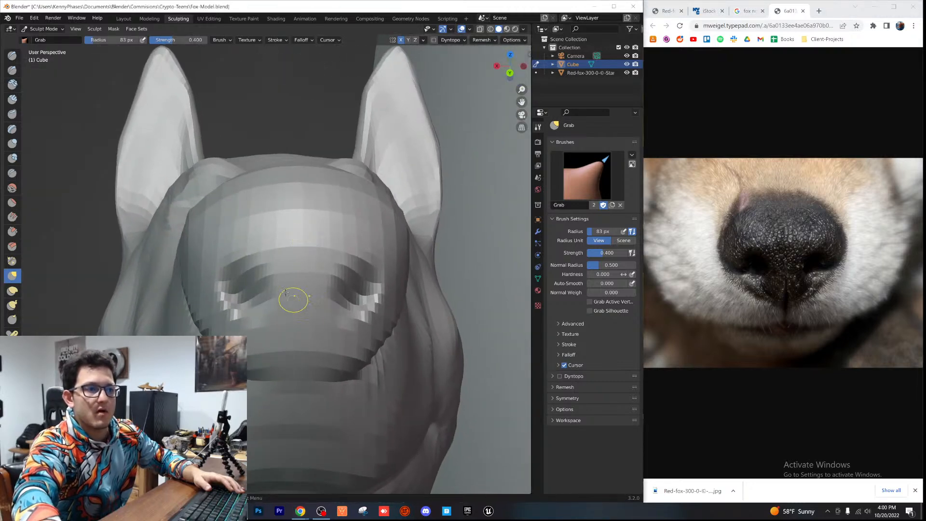
pyautogui.scroll(-3, 294, 301)
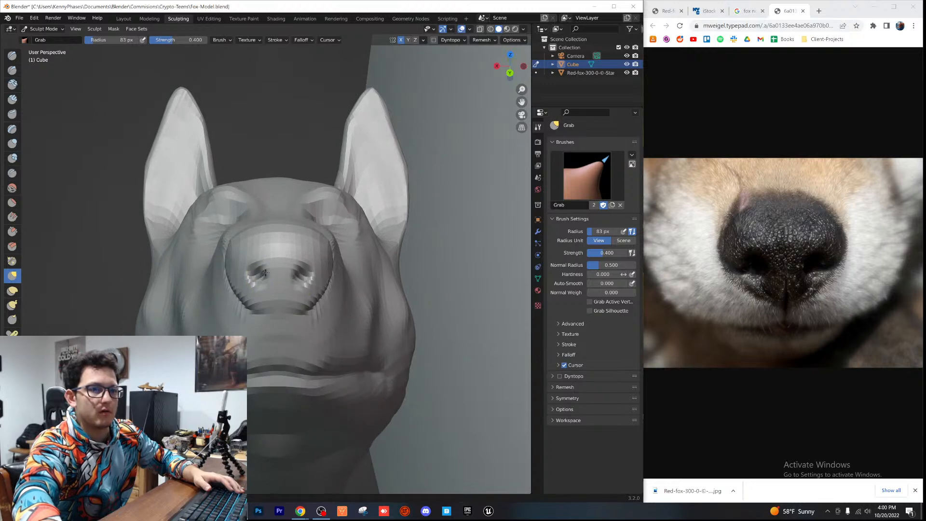
pyautogui.moveTo(264, 278); pyautogui.dragTo(327, 186, button='middle')
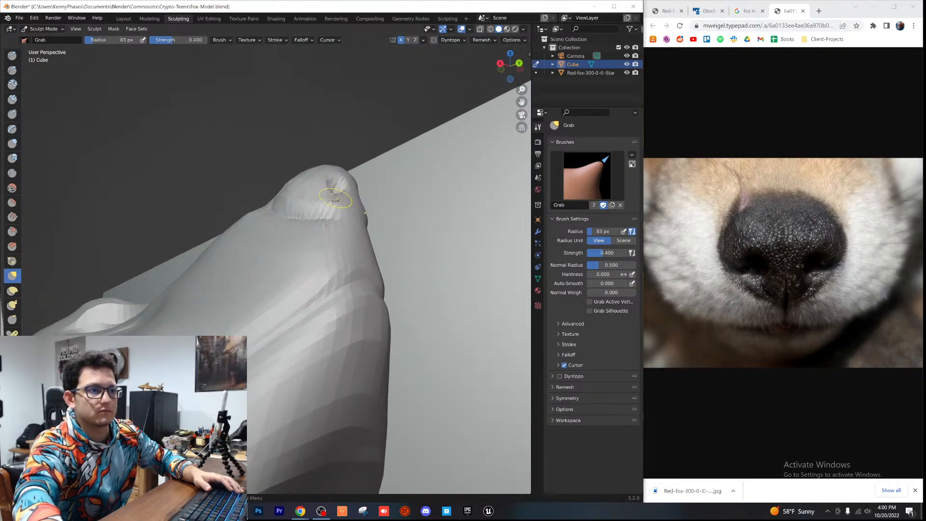
pyautogui.moveTo(336, 197); pyautogui.dragTo(272, 290, button='middle')
pyautogui.scroll(3, 270, 294)
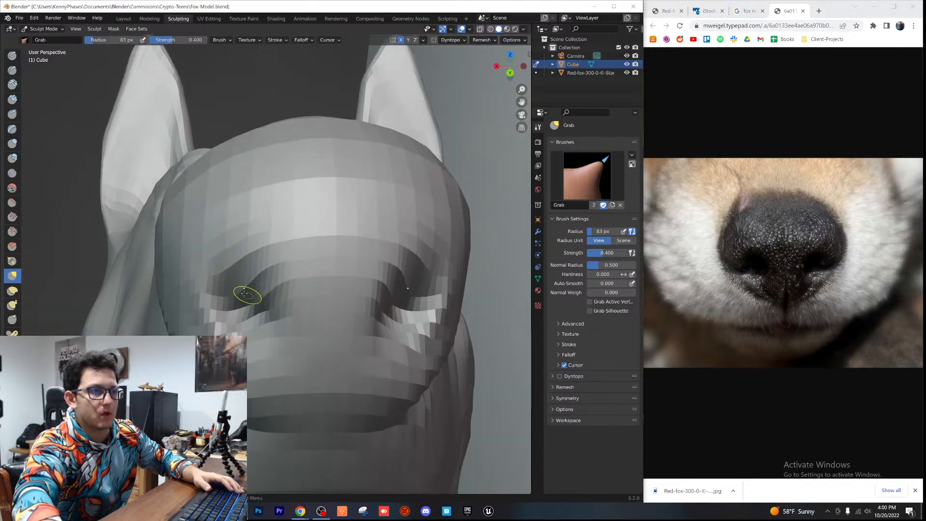
pyautogui.scroll(-3, 258, 282)
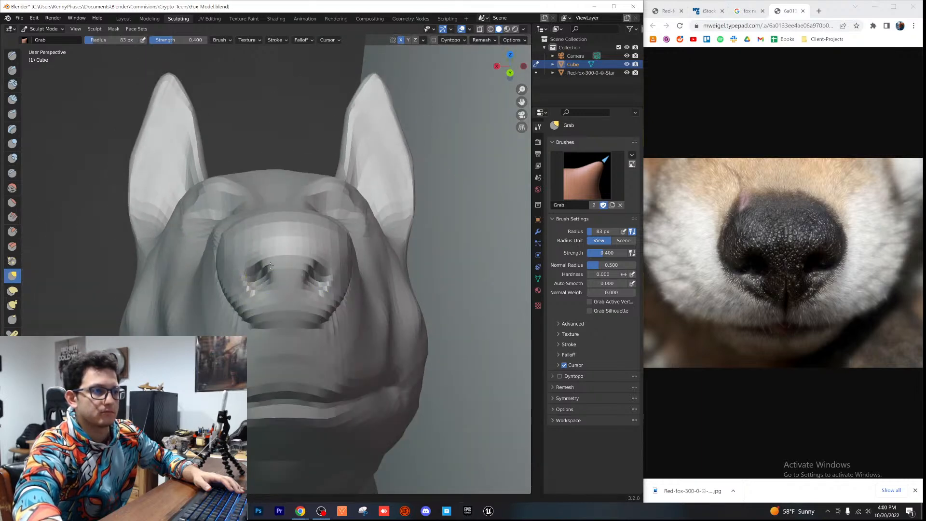
pyautogui.moveTo(250, 276); pyautogui.dragTo(248, 261)
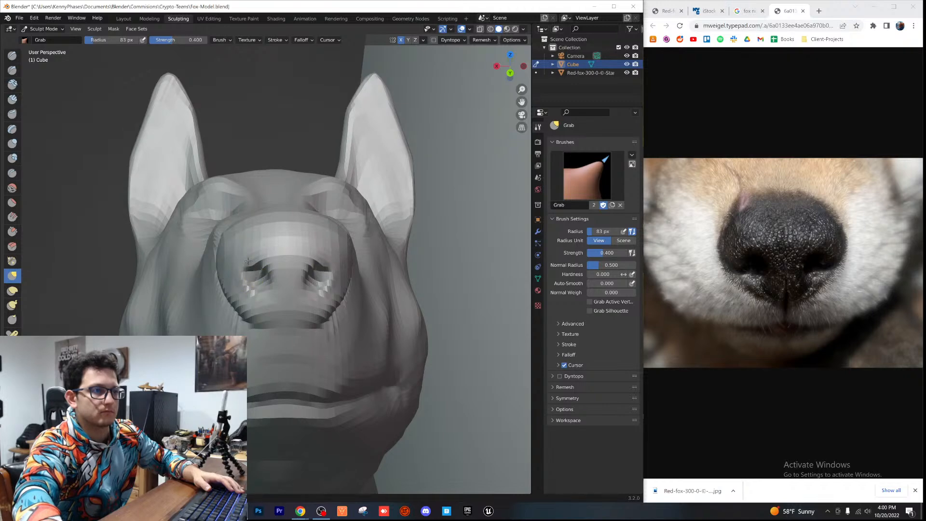
pyautogui.scroll(-2, 252, 261)
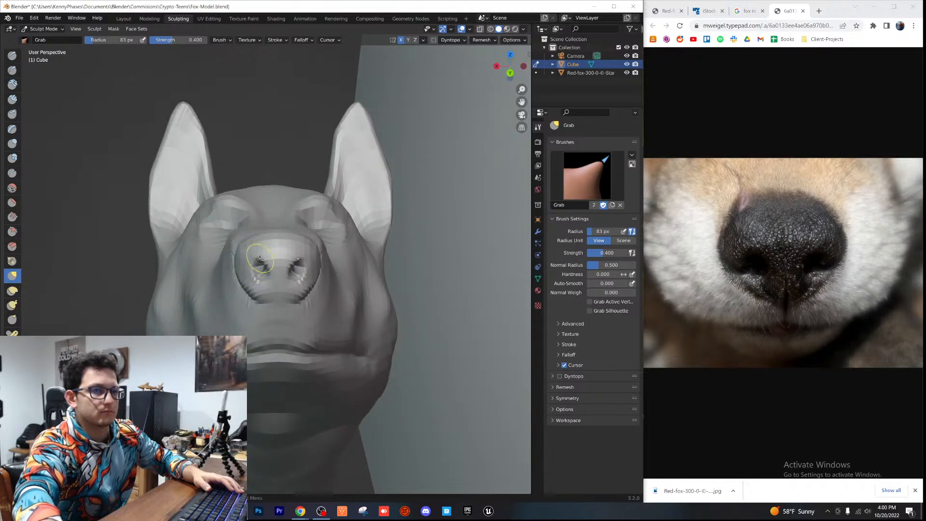
pyautogui.scroll(2, 254, 282)
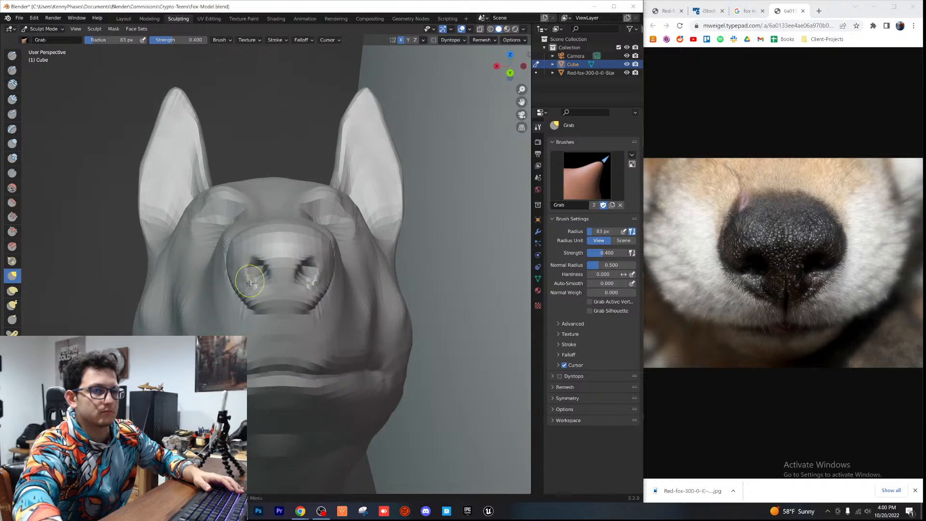
# Step: Carve the lower outer rims of both nostrils with the Crease brush
pyautogui.click(12, 173)
pyautogui.scroll(2, 276, 288)
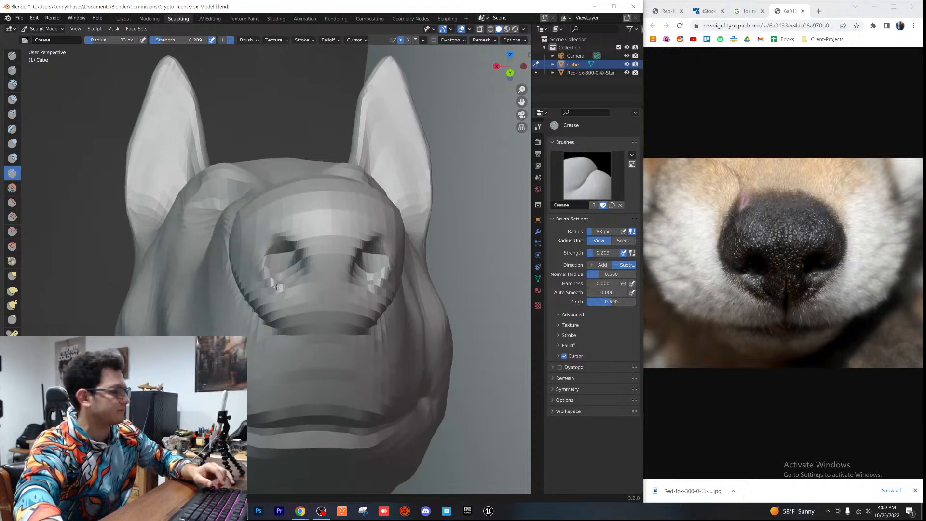
pyautogui.moveTo(276, 287); pyautogui.dragTo(277, 289, button='middle')
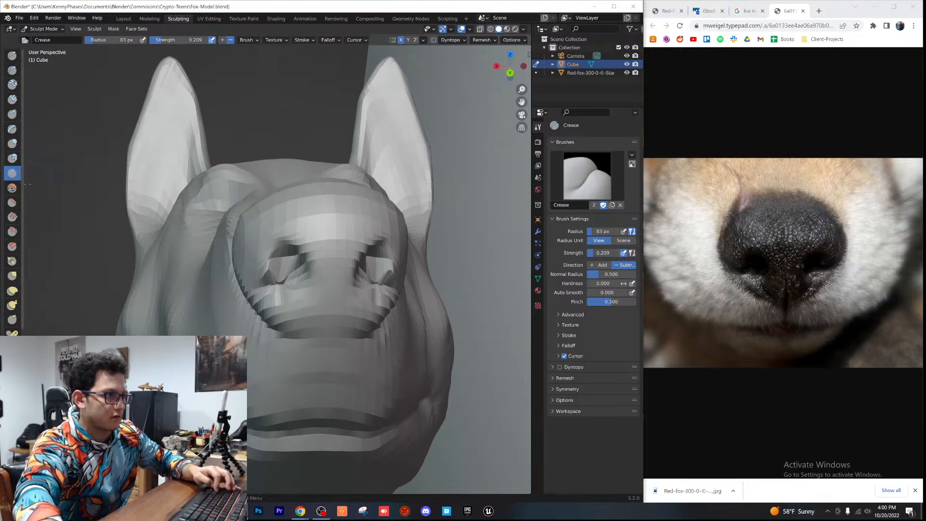
# Step: Soften the jagged surface in and below the nostrils with the Smooth brush
pyautogui.scroll(4, 287, 280)
pyautogui.click(12, 188)
pyautogui.moveTo(289, 291)
pyautogui.mouseDown()
pyautogui.moveTo(285, 309)
pyautogui.moveTo(299, 299)
pyautogui.moveTo(283, 301)
pyautogui.moveTo(287, 311)
pyautogui.mouseUp()
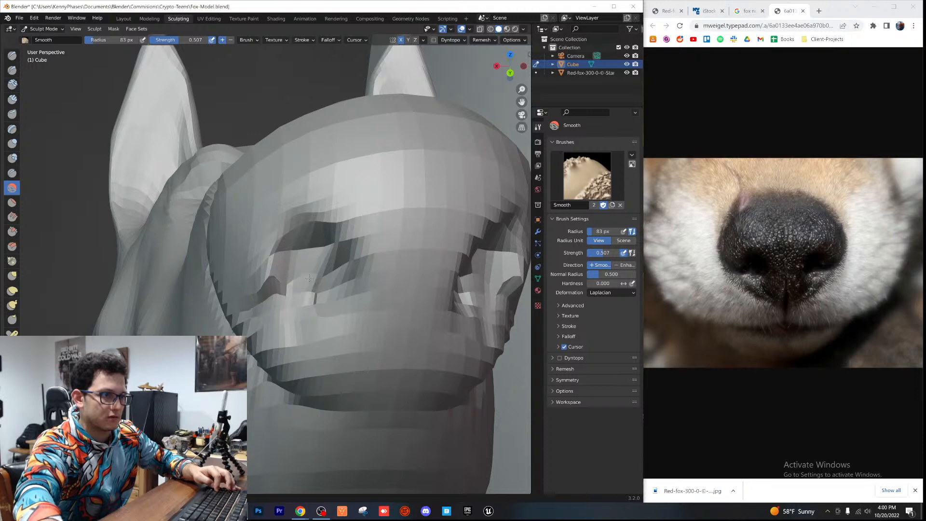
pyautogui.scroll(-4, 353, 321)
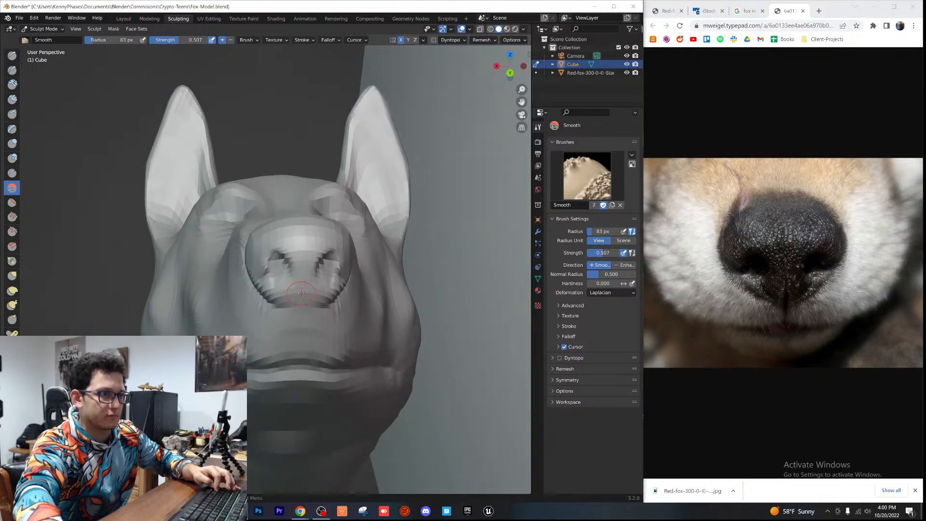
pyautogui.scroll(2, 302, 293)
# Step: Examine the mesh density of the nose and muzzle in Edit Mode and return to sculpting with the Crease brush
pyautogui.click(12, 174)
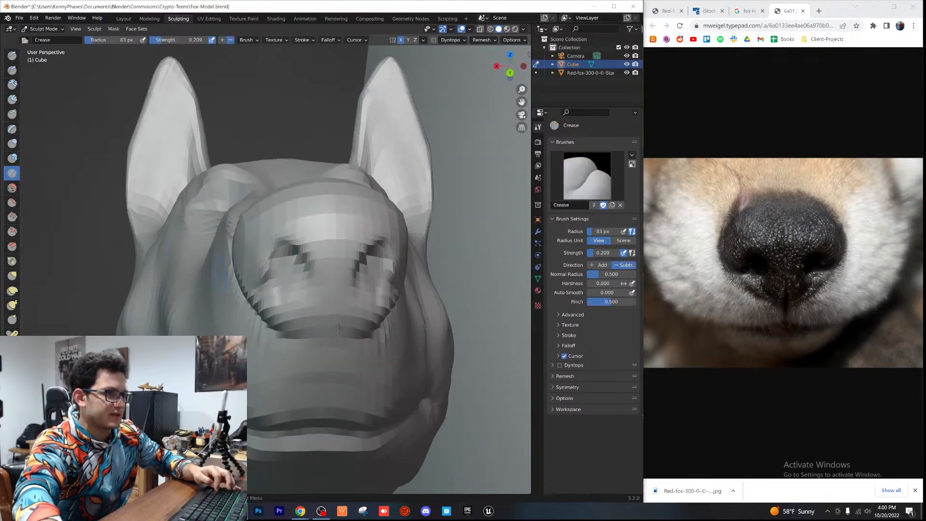
pyautogui.scroll(-2, 284, 285)
pyautogui.press('Tab')
pyautogui.scroll(-1, 295, 299)
pyautogui.moveTo(294, 257)
pyautogui.mouseDown(button='middle')
pyautogui.moveTo(316, 254)
pyautogui.moveTo(390, 308)
pyautogui.mouseUp(button='middle')
pyautogui.scroll(4, 390, 308)
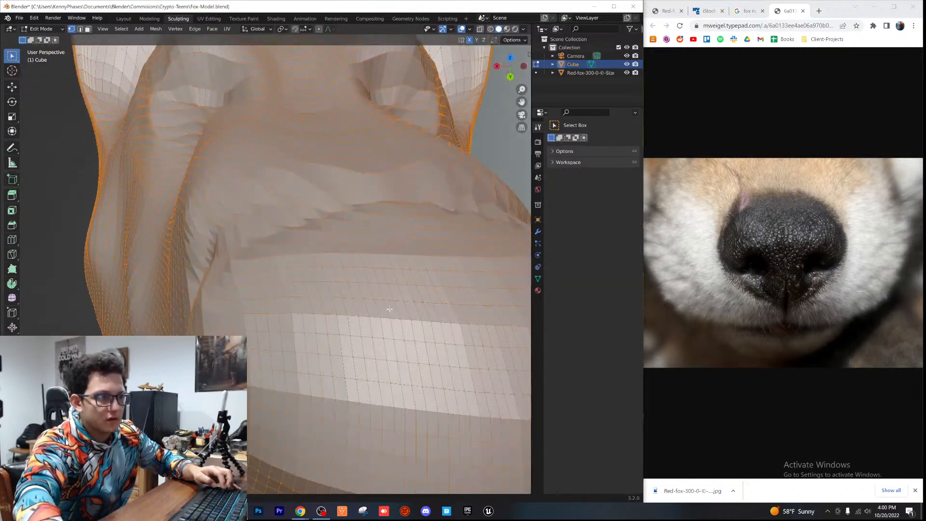
pyautogui.scroll(-3, 391, 302)
pyautogui.scroll(3, 391, 302)
pyautogui.press('Tab')
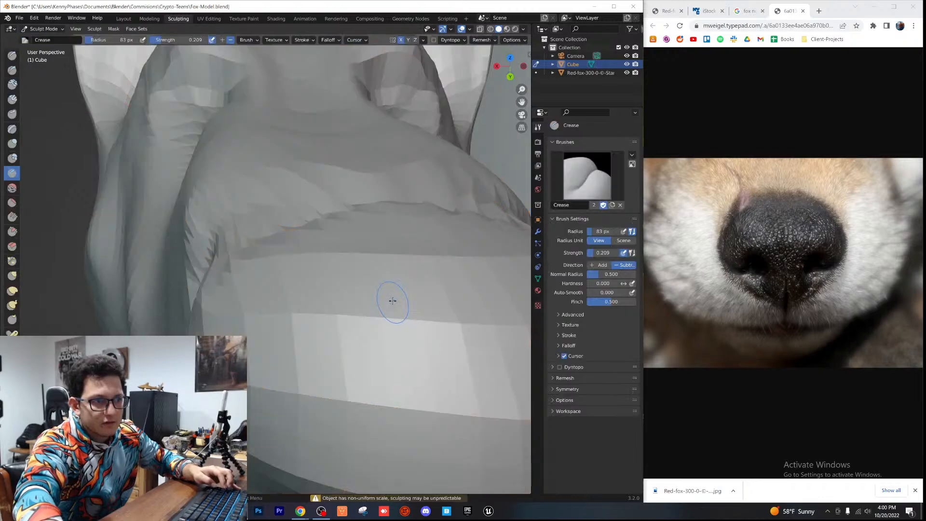
pyautogui.press('Tab')
pyautogui.moveTo(393, 301)
pyautogui.mouseDown(button='middle')
pyautogui.moveTo(419, 301)
pyautogui.moveTo(328, 304)
pyautogui.moveTo(338, 295)
pyautogui.moveTo(312, 208)
pyautogui.mouseUp(button='middle')
pyautogui.press('Tab')
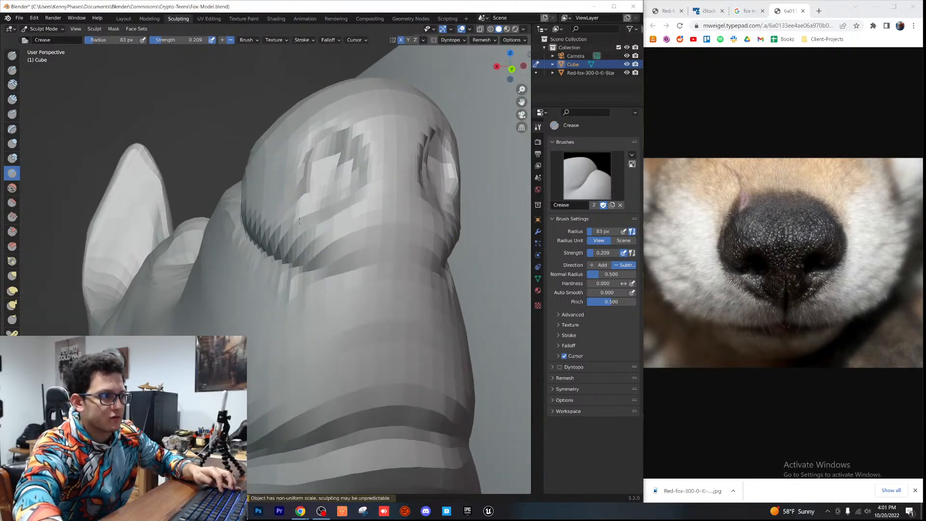
# Step: Save the file and carve a crease from each nostril outward to the nose's side outline with the Crease brush
pyautogui.hotkey('ctrl', 's')
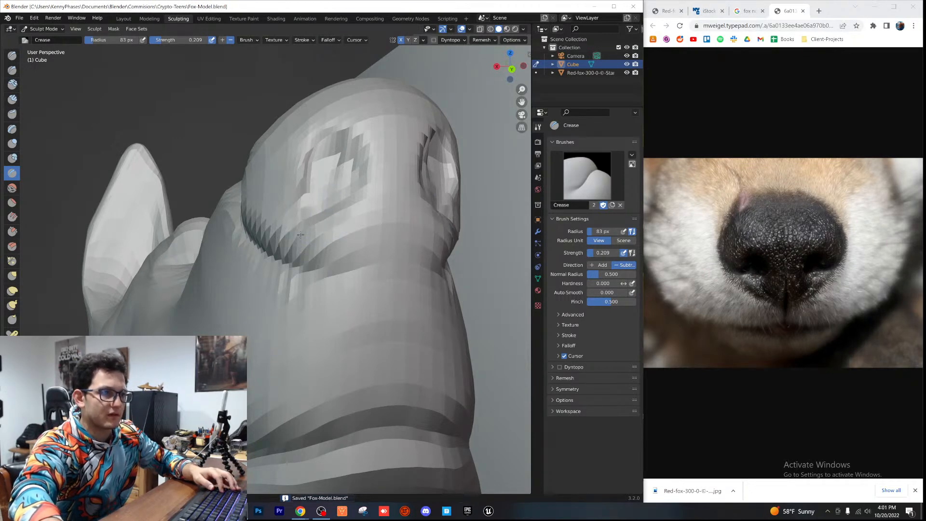
pyautogui.moveTo(314, 213); pyautogui.dragTo(272, 247)
pyautogui.scroll(-4, 348, 238)
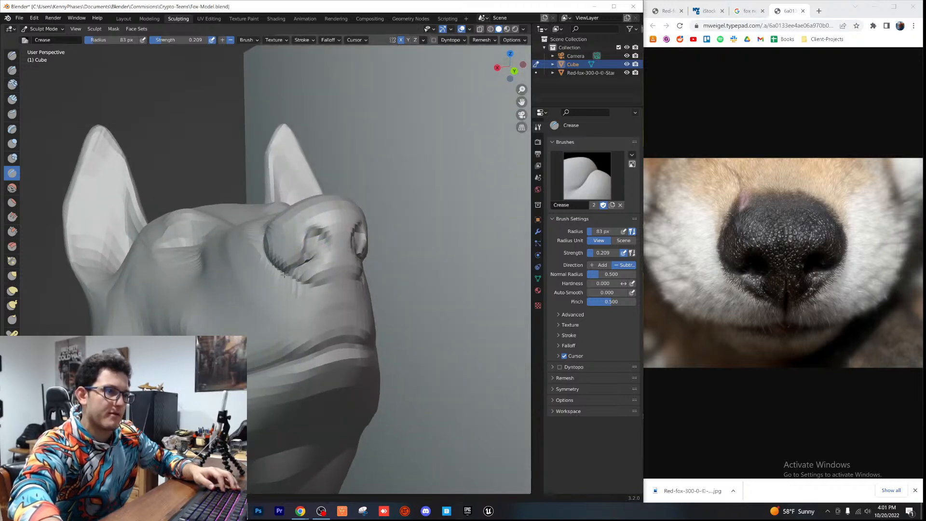
pyautogui.moveTo(369, 284); pyautogui.dragTo(415, 268, button='middle')
pyautogui.scroll(2, 352, 250)
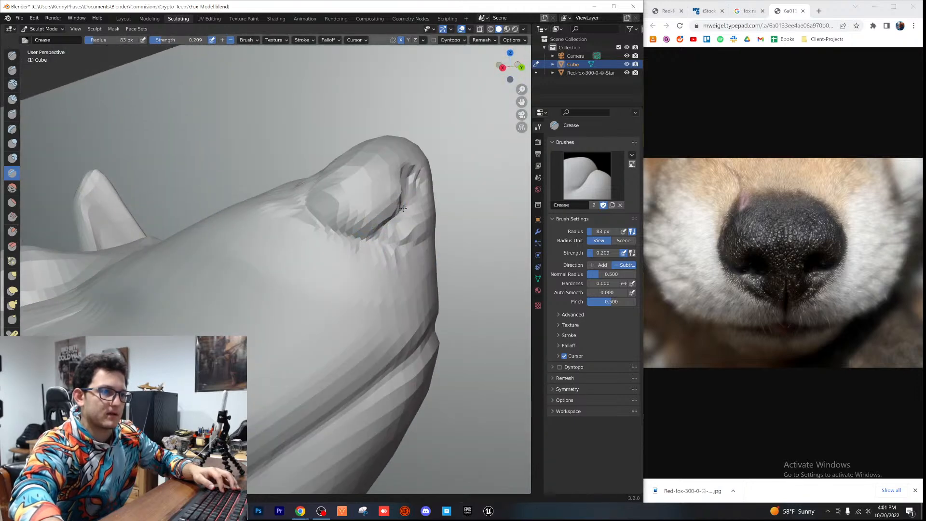
pyautogui.moveTo(383, 236); pyautogui.dragTo(391, 232)
pyautogui.moveTo(356, 249); pyautogui.dragTo(330, 260, button='middle')
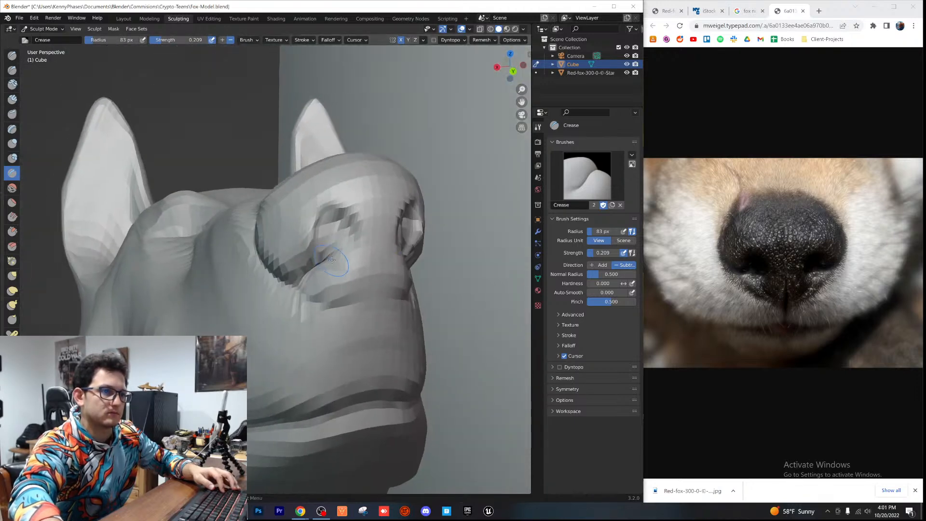
# Step: Smooth the creased nostrils and nose outline with the Smooth brush, save the file, and check the whole head
pyautogui.click(12, 187)
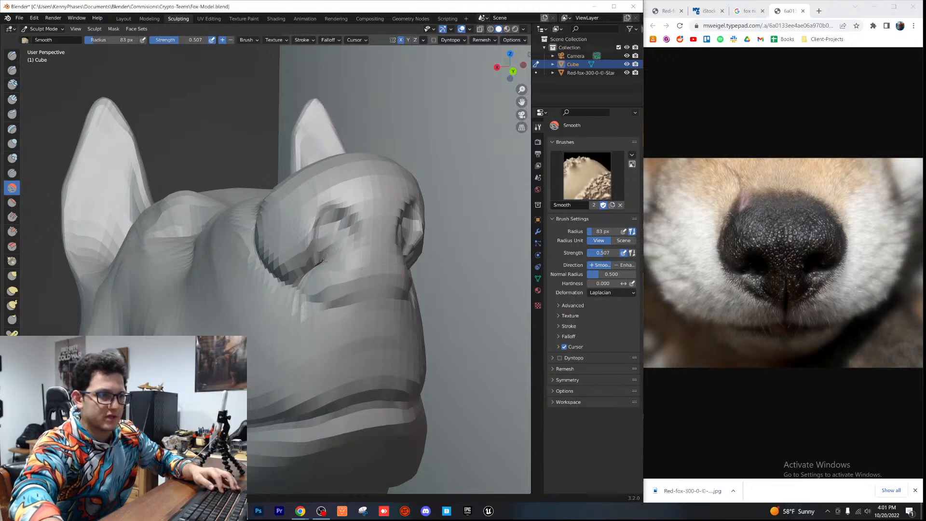
pyautogui.moveTo(291, 287); pyautogui.dragTo(398, 321, button='middle')
pyautogui.scroll(5, 298, 255)
pyautogui.hotkey('ctrl', 's')
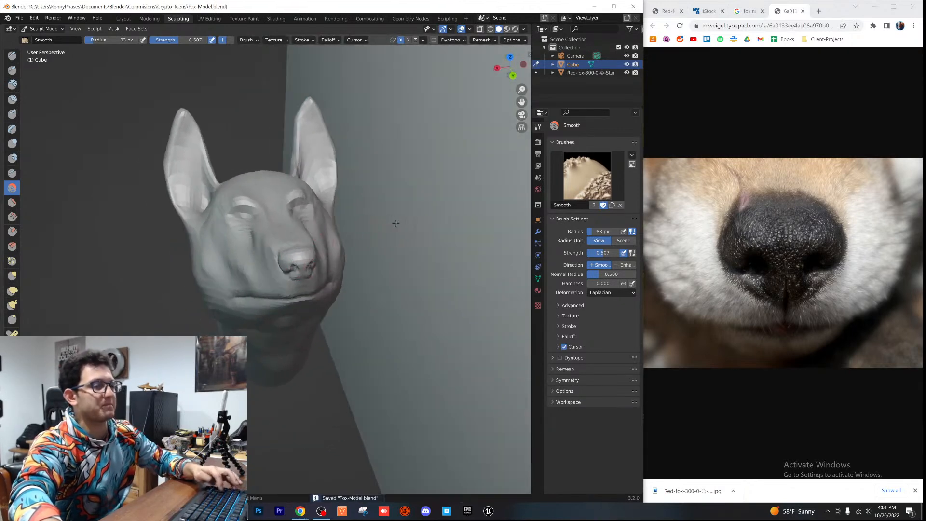
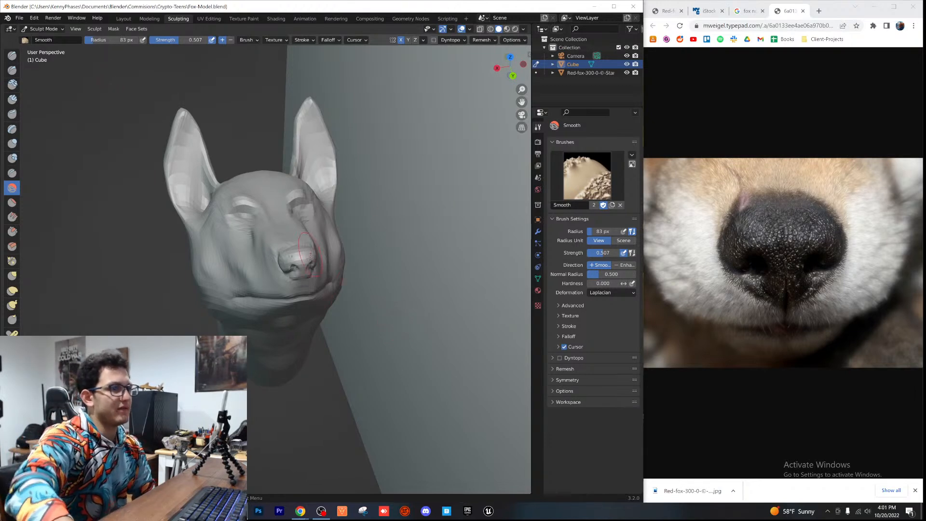
pyautogui.moveTo(304, 264); pyautogui.dragTo(413, 87, button='middle')
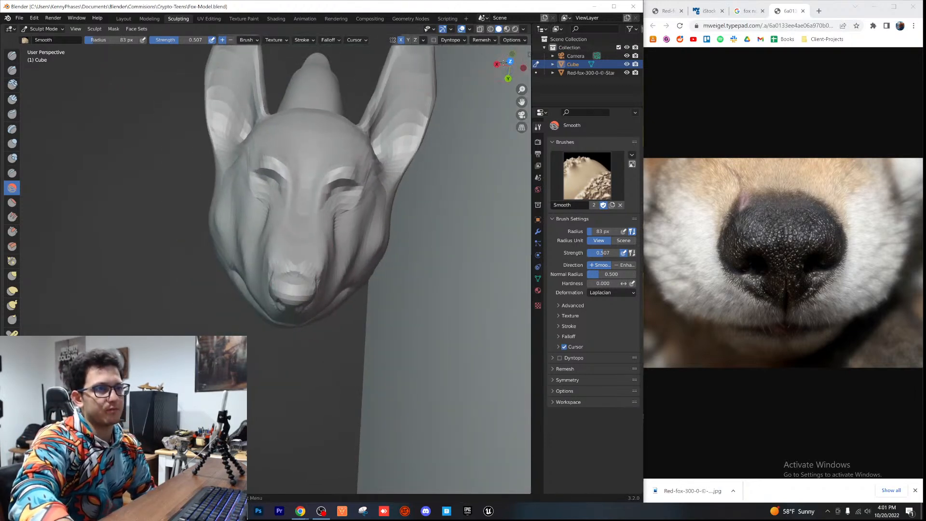
# Step: Bring up the full-body standing fox photo in the browser and examine its chest and front legs up close
pyautogui.click(509, 61)
pyautogui.scroll(-8, 288, 266)
pyautogui.moveTo(276, 328); pyautogui.dragTo(305, 220, button='middle')
pyautogui.scroll(3, 268, 285)
pyautogui.scroll(-2, 306, 220)
pyautogui.click(713, 13)
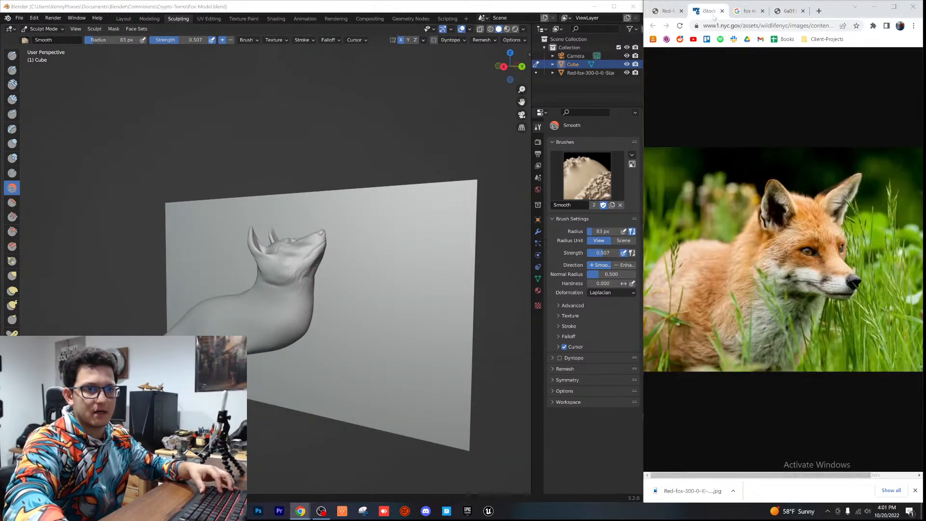
pyautogui.click(684, 12)
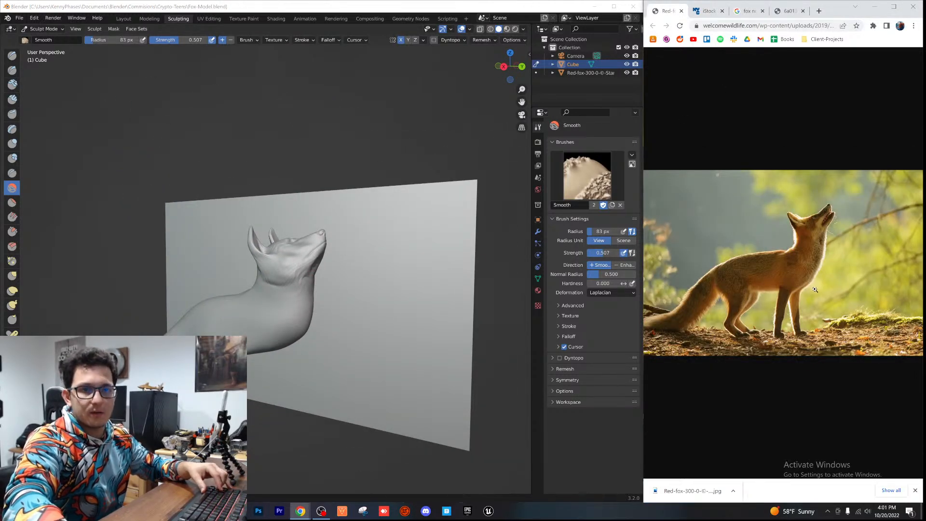
pyautogui.click(789, 295)
pyautogui.scroll(1, 752, 295)
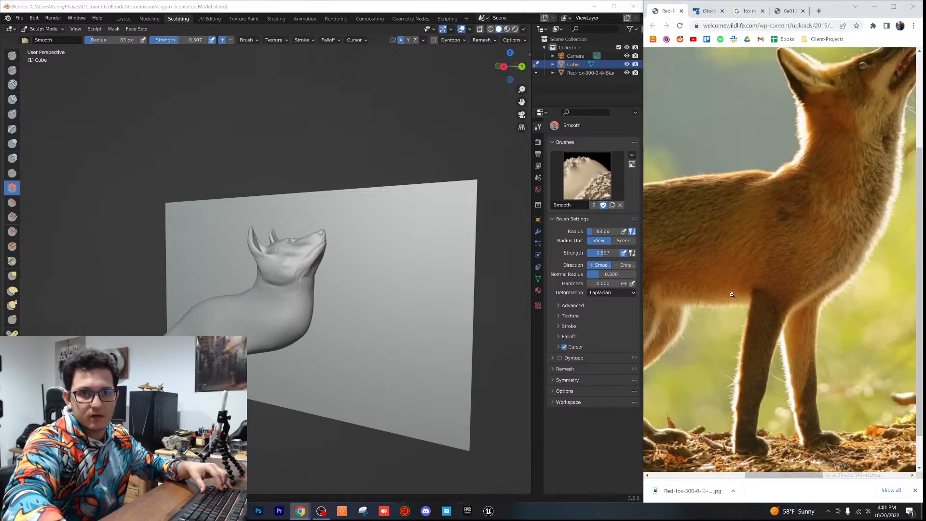
pyautogui.scroll(-1, 734, 295)
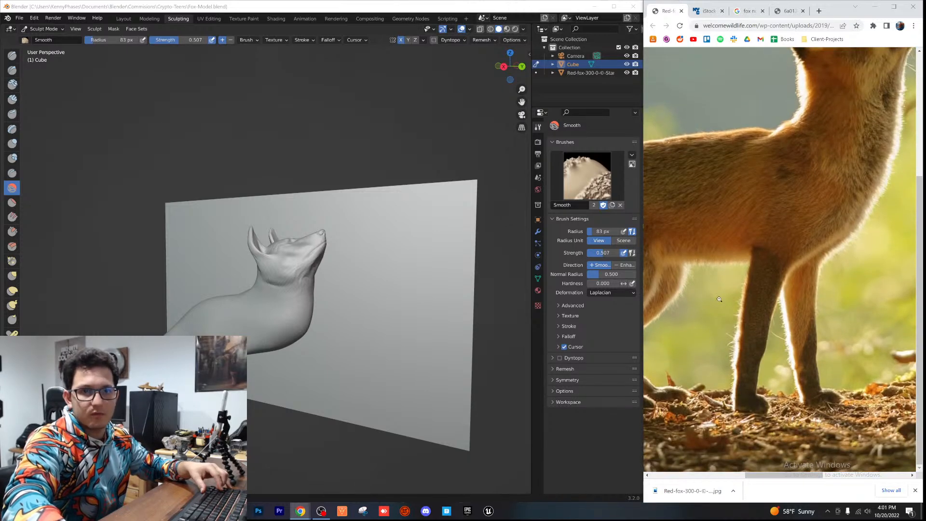
# Step: Pull a pair of long front legs down from the underside of the chest in right side view with the Grab brush
pyautogui.click(503, 66)
pyautogui.scroll(1, 372, 286)
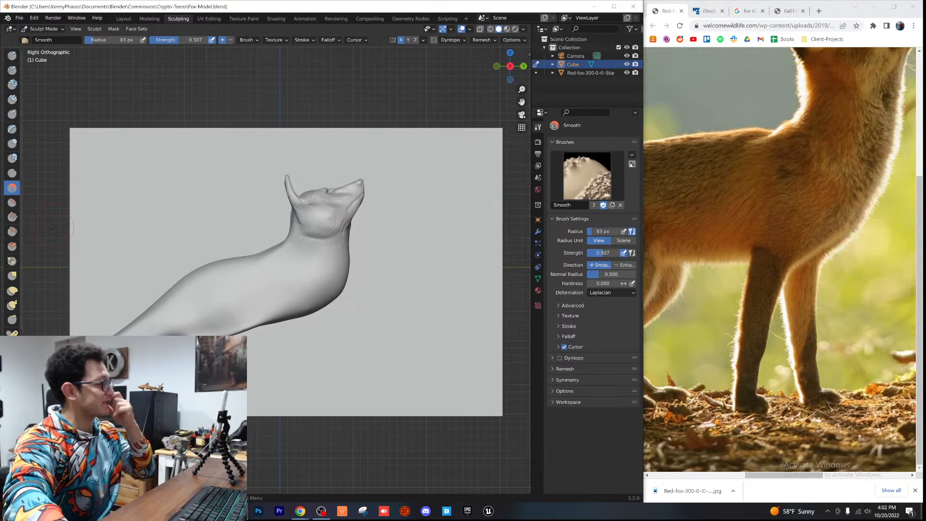
pyautogui.click(15, 275)
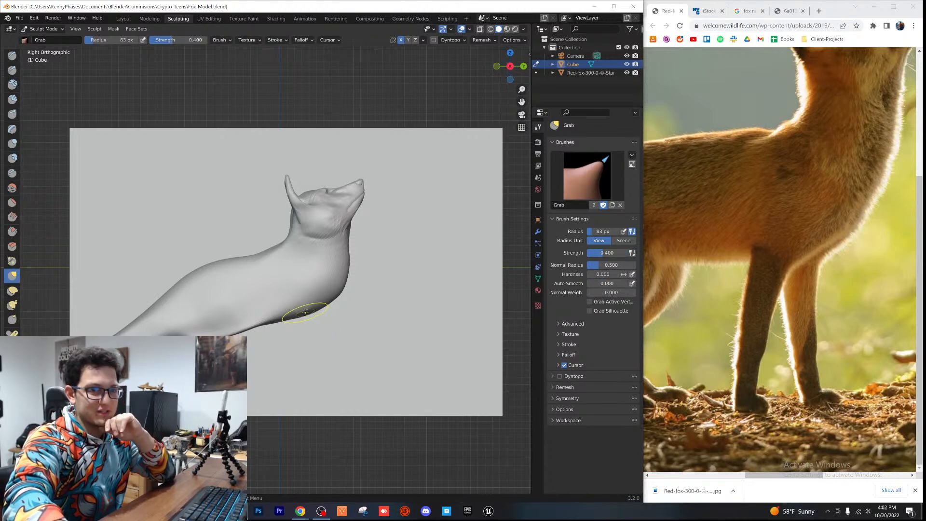
pyautogui.moveTo(301, 314); pyautogui.dragTo(295, 381)
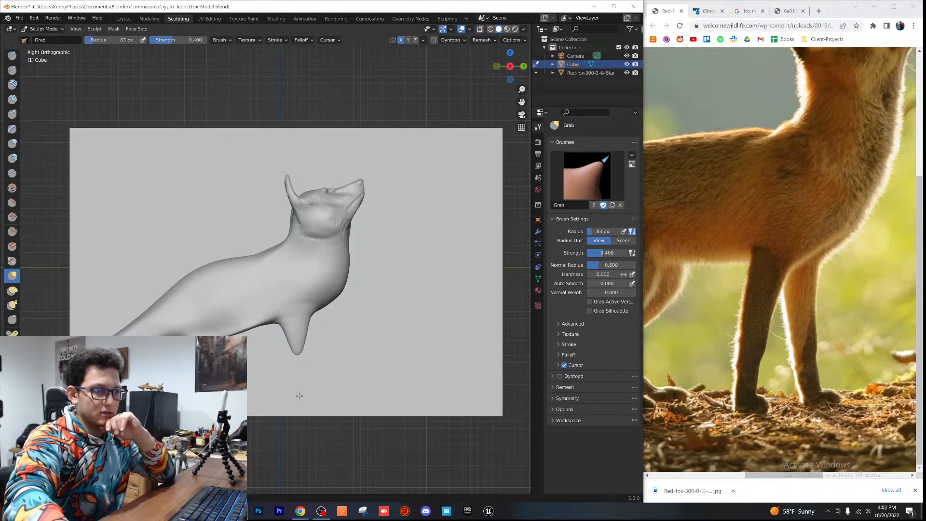
pyautogui.moveTo(288, 468); pyautogui.dragTo(292, 516)
pyautogui.moveTo(292, 386)
pyautogui.mouseDown(button='middle')
pyautogui.moveTo(304, 367)
pyautogui.moveTo(392, 359)
pyautogui.moveTo(333, 256)
pyautogui.mouseUp(button='middle')
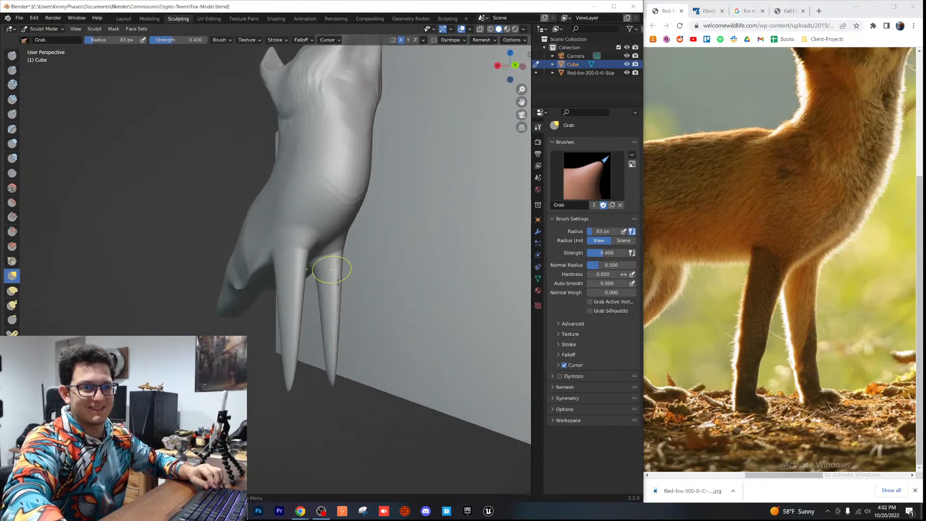
# Step: Examine the mesh density of the stretched front legs in Edit Mode and return to sculpting
pyautogui.moveTo(355, 285)
pyautogui.mouseDown(button='middle')
pyautogui.moveTo(294, 294)
pyautogui.moveTo(331, 309)
pyautogui.moveTo(304, 271)
pyautogui.mouseUp(button='middle')
pyautogui.press('Tab')
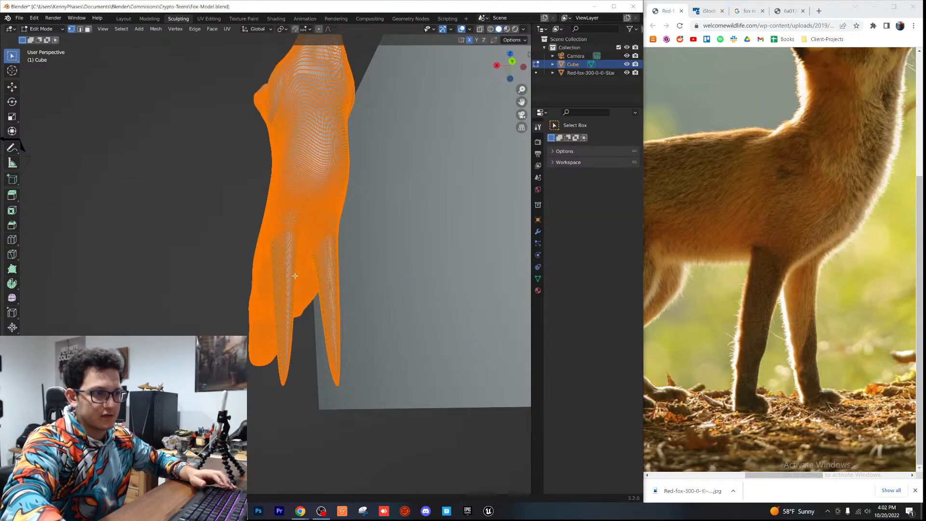
pyautogui.scroll(6, 297, 276)
pyautogui.press('Tab')
pyautogui.scroll(-5, 303, 274)
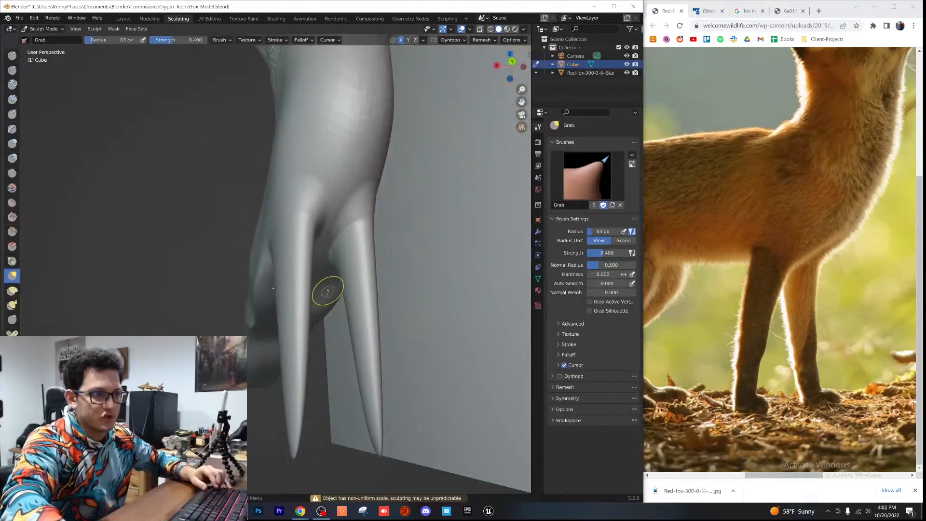
pyautogui.moveTo(328, 287); pyautogui.dragTo(308, 259, button='middle')
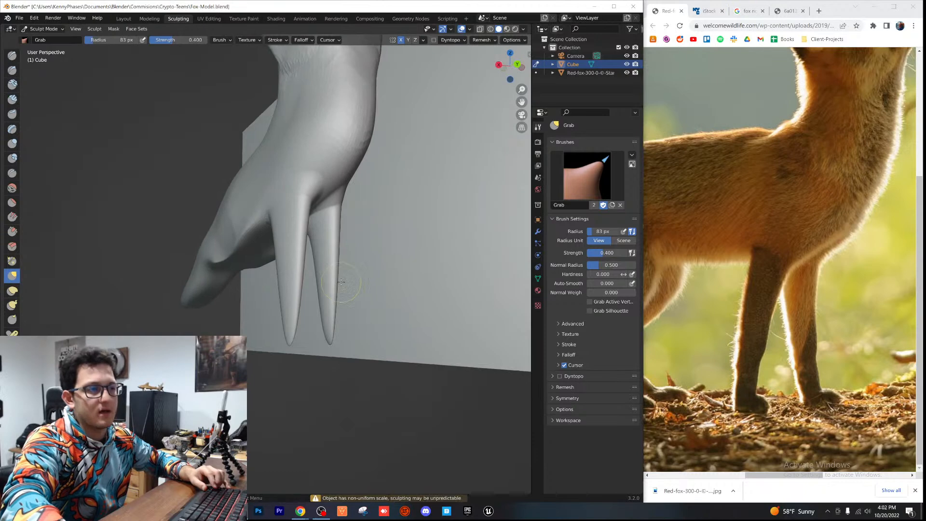
# Step: Thicken the tapered front legs along their length with the Inflate brush, working in right side view
pyautogui.click(12, 143)
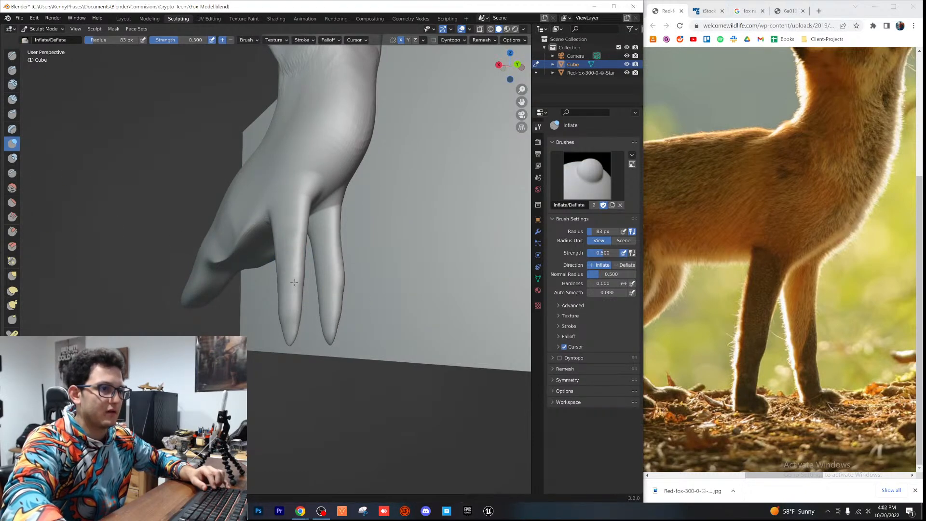
pyautogui.scroll(-2, 346, 216)
pyautogui.moveTo(346, 215); pyautogui.dragTo(401, 215, button='middle')
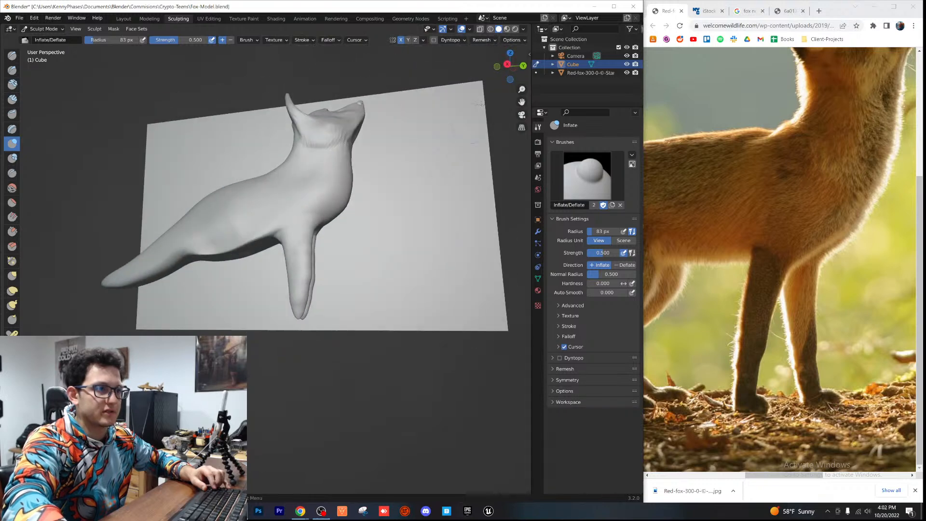
pyautogui.click(509, 66)
pyautogui.scroll(2, 322, 270)
pyautogui.moveTo(322, 270)
pyautogui.mouseDown()
pyautogui.moveTo(316, 310)
pyautogui.moveTo(328, 294)
pyautogui.mouseUp()
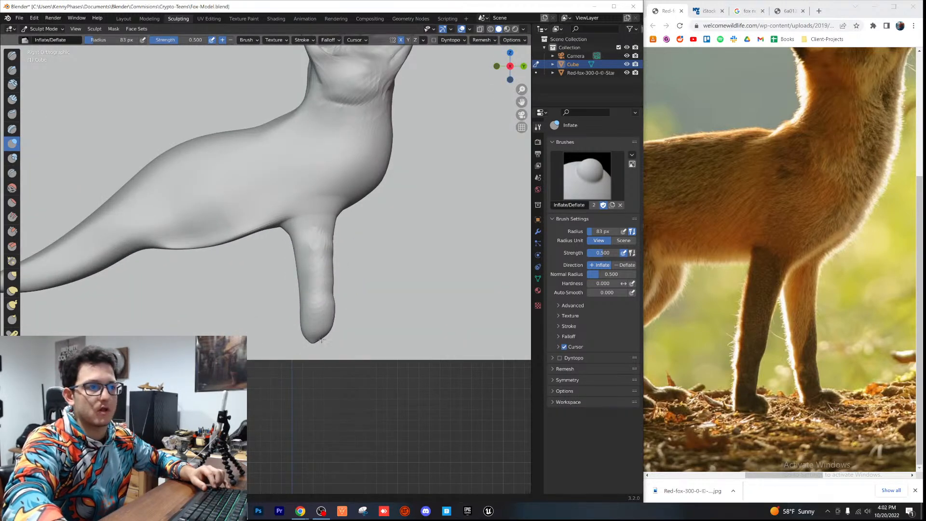
pyautogui.moveTo(308, 266)
pyautogui.mouseDown()
pyautogui.moveTo(312, 320)
pyautogui.moveTo(335, 314)
pyautogui.mouseUp()
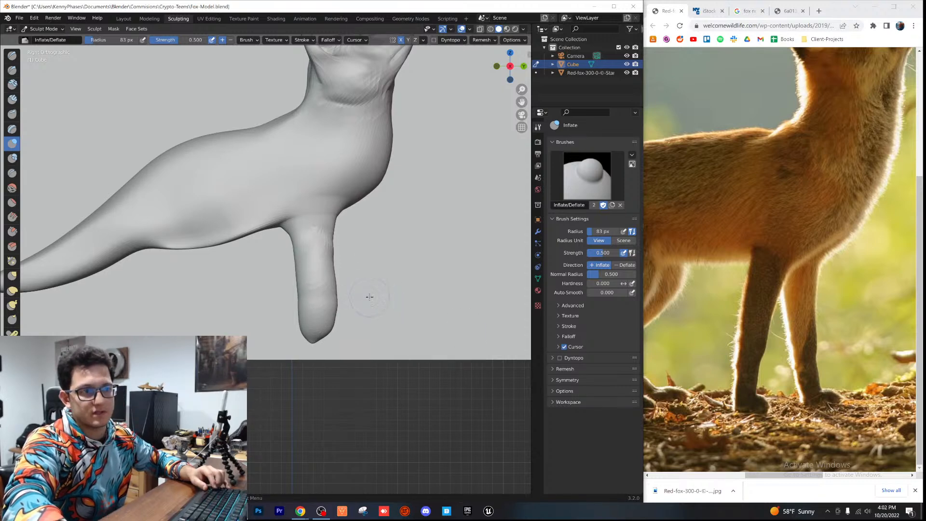
# Step: Inflate the lower front ends of the front legs to form small paws with the Inflate/Deflate brush
pyautogui.scroll(2, 355, 319)
pyautogui.keyDown('shift'); pyautogui.moveTo(350, 372); pyautogui.dragTo(290, 342, button='middle'); pyautogui.keyUp('shift')
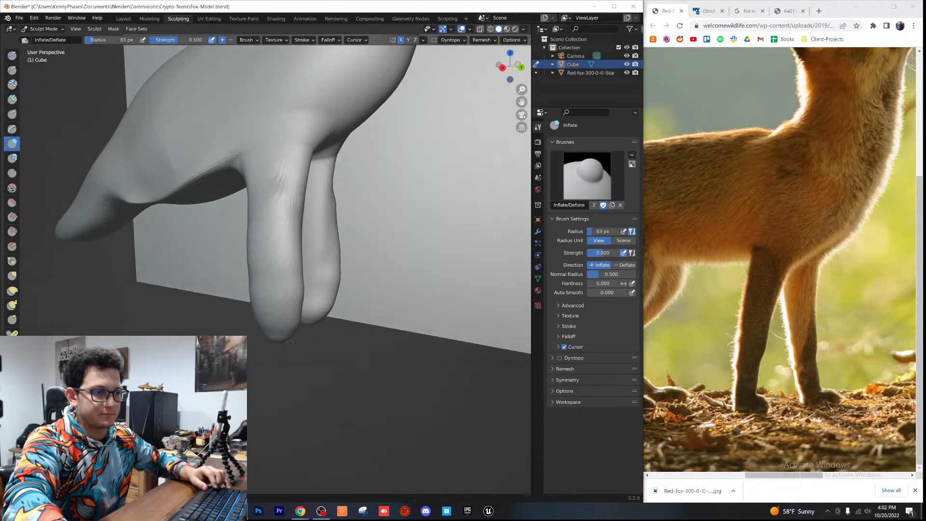
pyautogui.scroll(3, 300, 349)
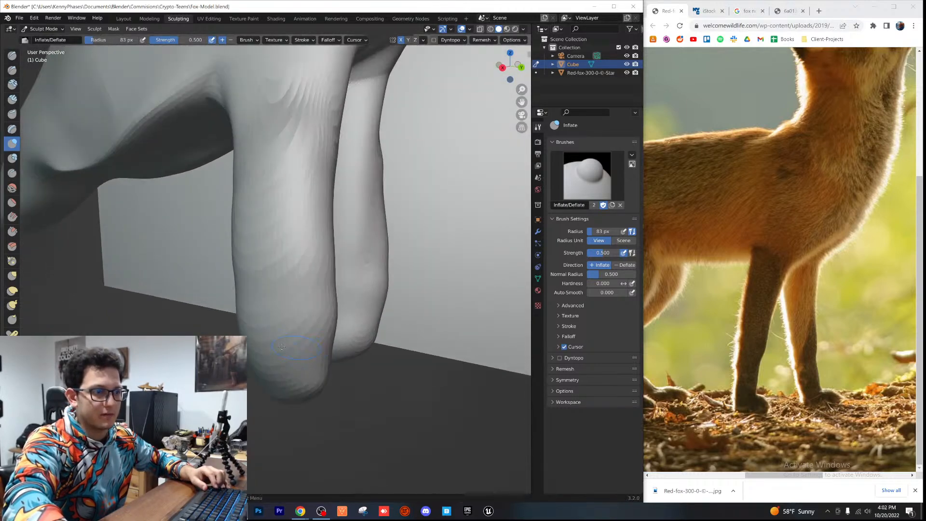
pyautogui.moveTo(307, 386); pyautogui.dragTo(295, 381, button='middle')
pyautogui.moveTo(296, 375); pyautogui.dragTo(302, 384)
pyautogui.scroll(-1, 308, 384)
pyautogui.scroll(-3, 308, 384)
pyautogui.moveTo(309, 383); pyautogui.dragTo(267, 323, button='middle')
pyautogui.moveTo(269, 336); pyautogui.dragTo(282, 328)
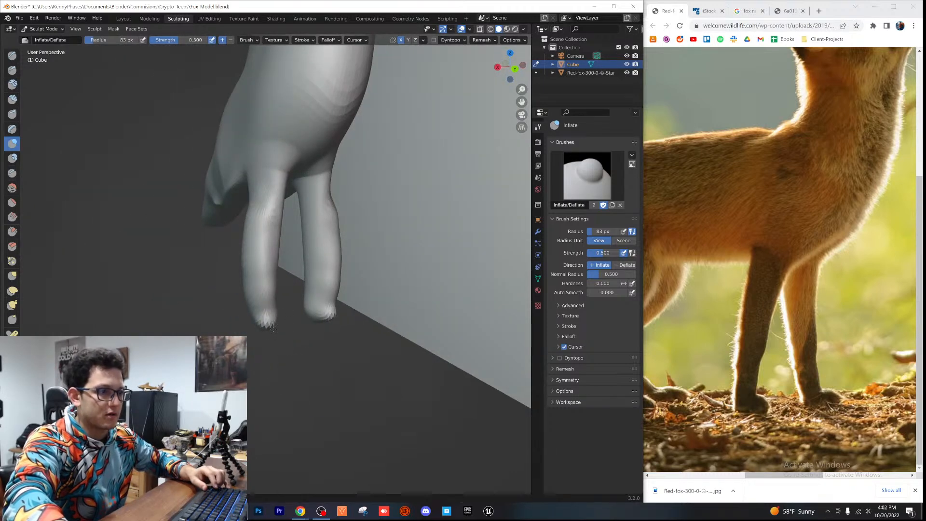
# Step: Examine the front legs and paws in proportion to the whole body from several angles
pyautogui.scroll(-5, 289, 326)
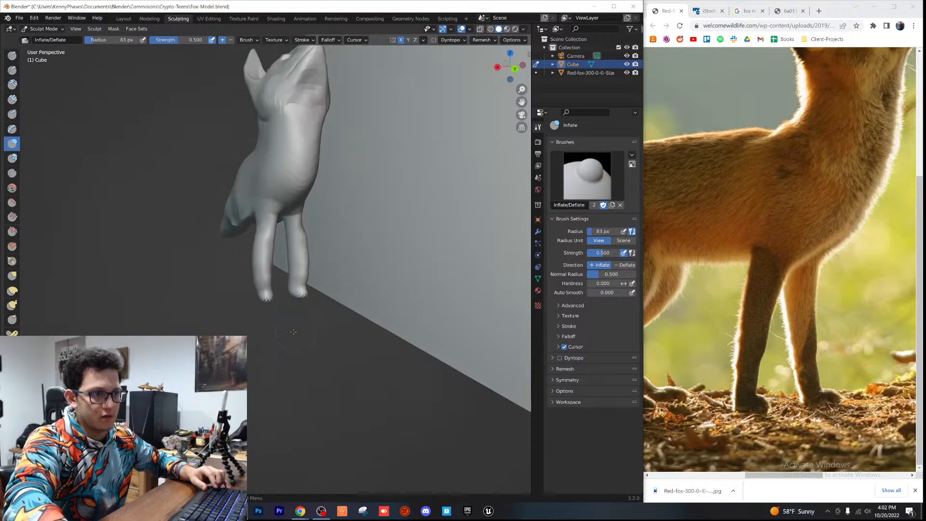
pyautogui.scroll(4, 308, 314)
pyautogui.keyDown('shift'); pyautogui.moveTo(317, 309); pyautogui.dragTo(291, 337, button='middle'); pyautogui.keyUp('shift')
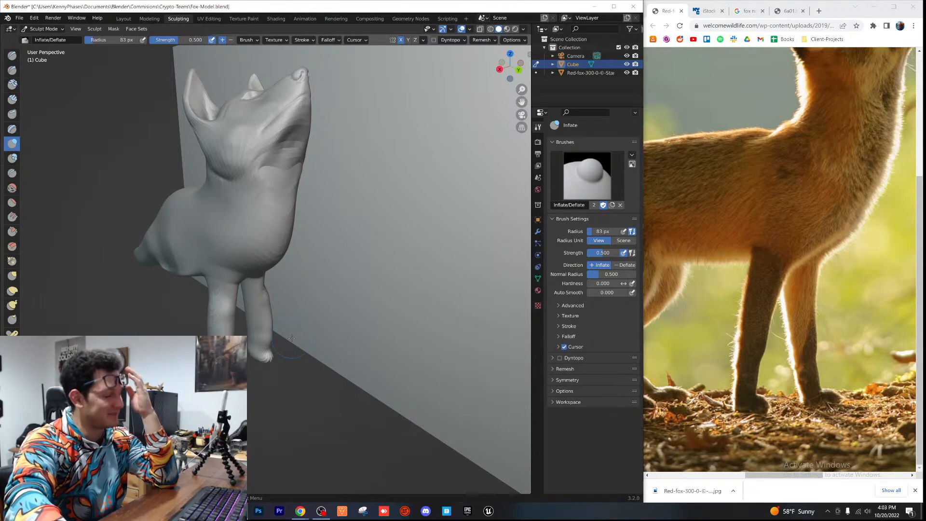
pyautogui.scroll(-2, 275, 340)
pyautogui.scroll(4, 263, 345)
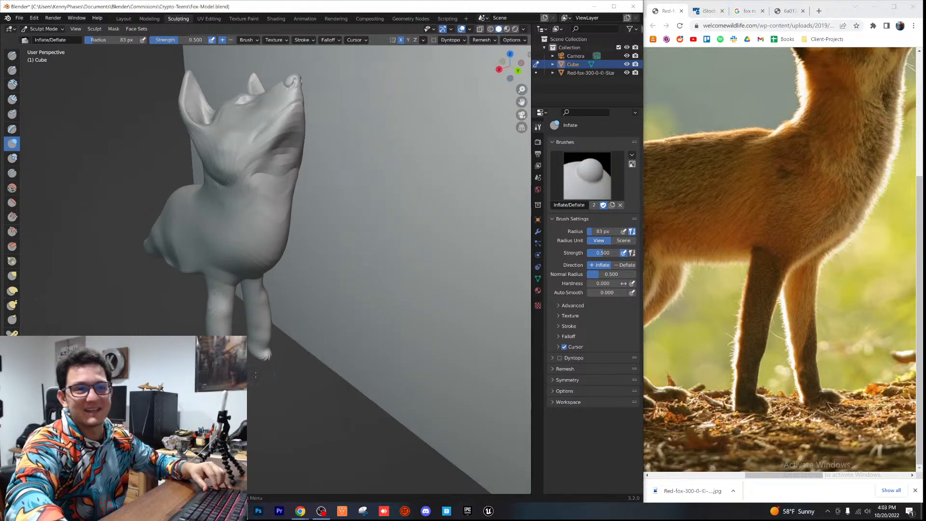
pyautogui.moveTo(252, 351); pyautogui.dragTo(234, 348, button='middle')
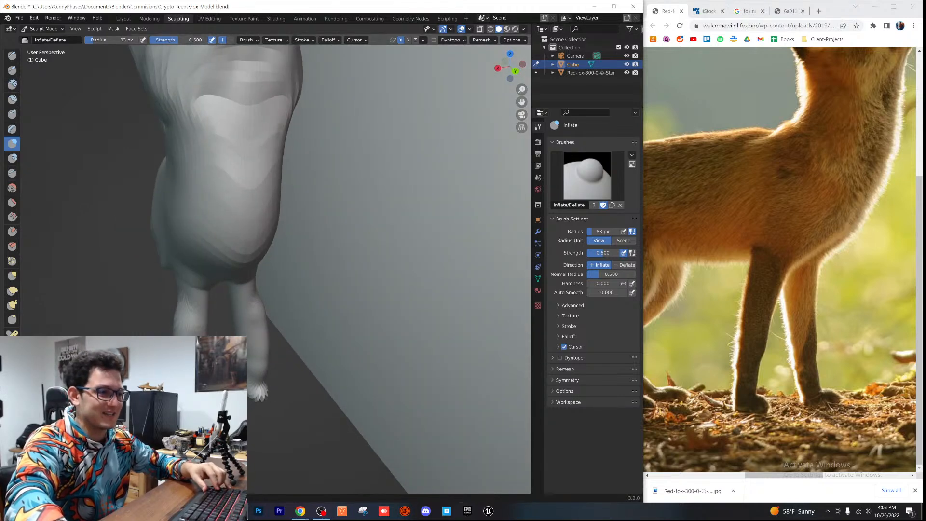
pyautogui.scroll(-4, 260, 400)
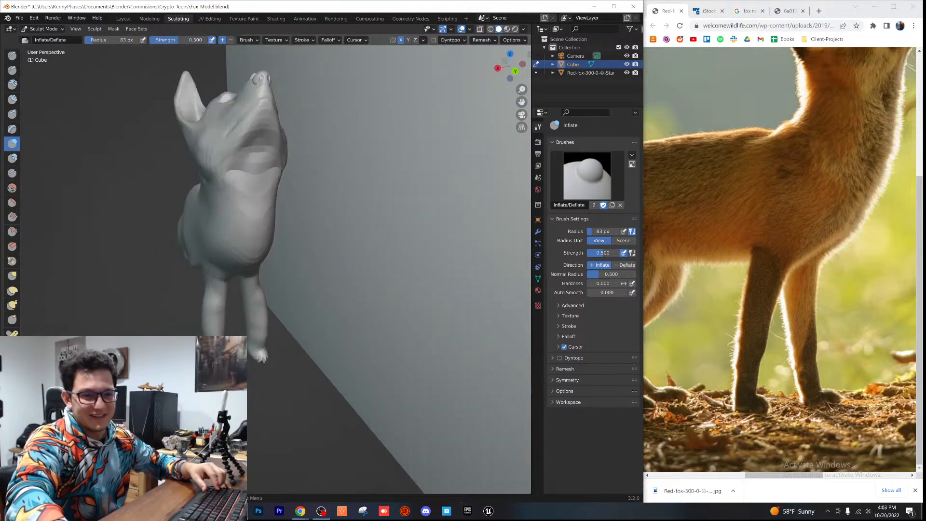
pyautogui.scroll(2, 265, 395)
pyautogui.scroll(-1, 267, 393)
pyautogui.scroll(-2, 266, 393)
pyautogui.moveTo(268, 392); pyautogui.dragTo(294, 381, button='middle')
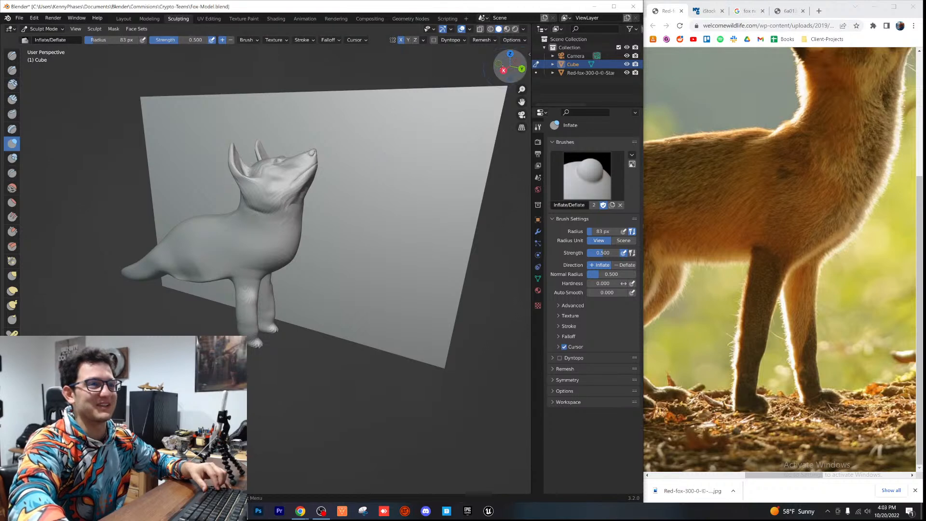
# Step: Reshape the junction between the chest and the front leg in right side view with the Elastic Deform brush
pyautogui.click(505, 70)
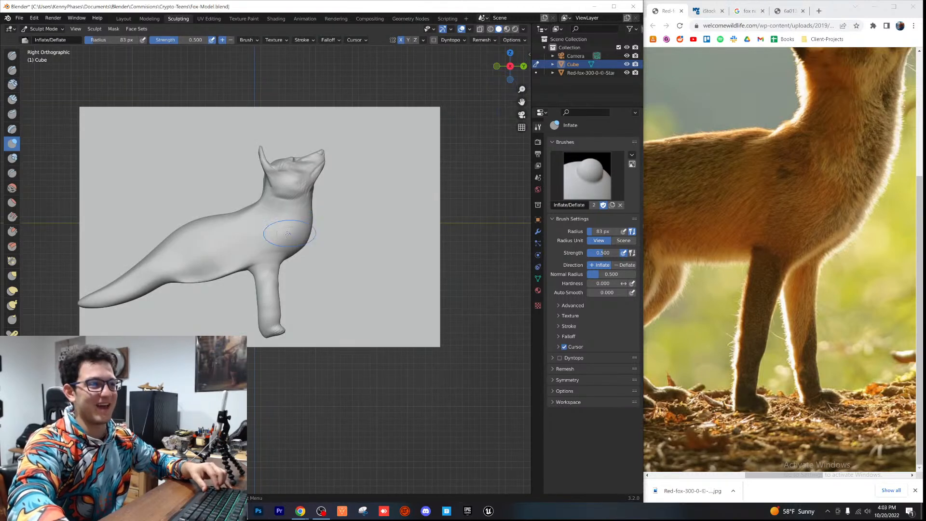
pyautogui.scroll(4, 317, 257)
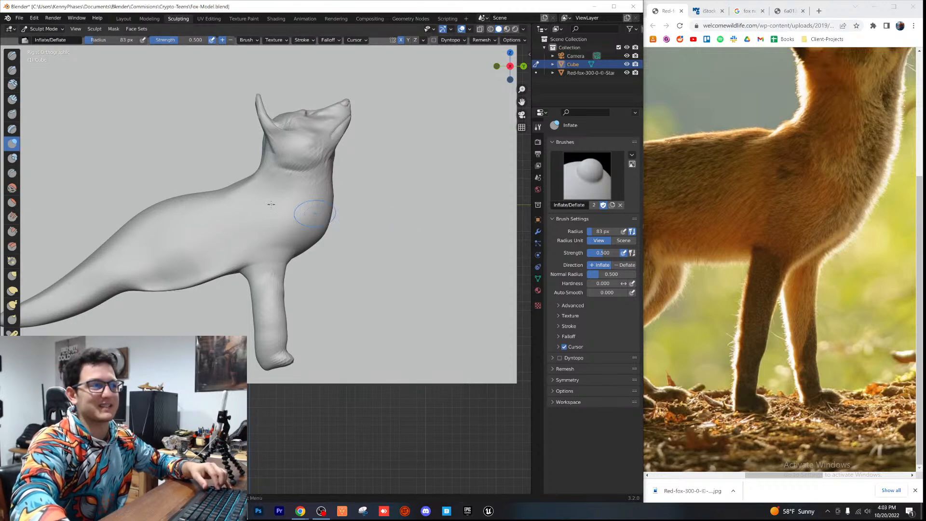
pyautogui.click(13, 291)
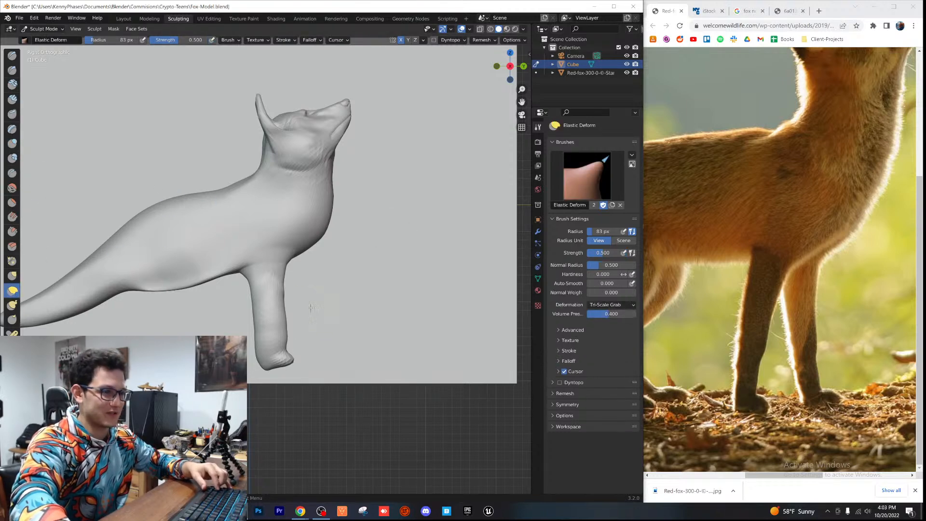
pyautogui.scroll(2, 321, 292)
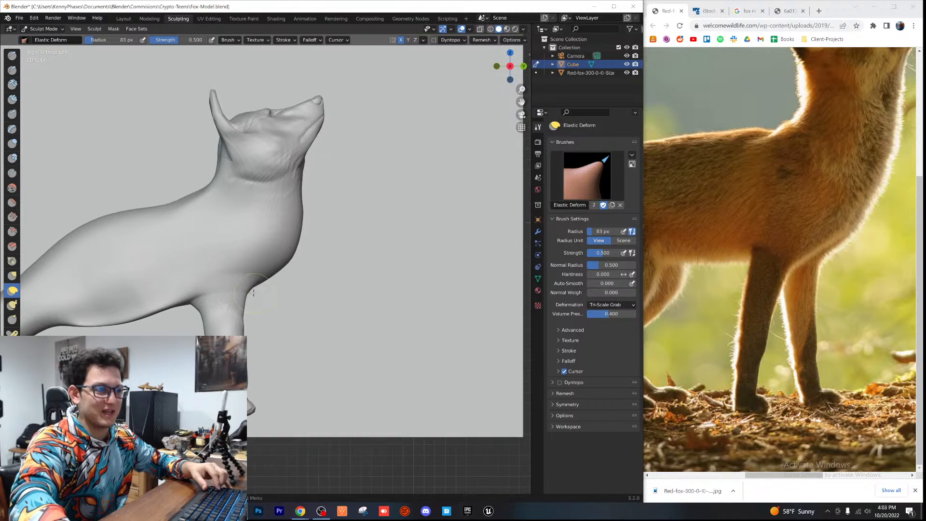
pyautogui.moveTo(249, 288); pyautogui.dragTo(262, 294)
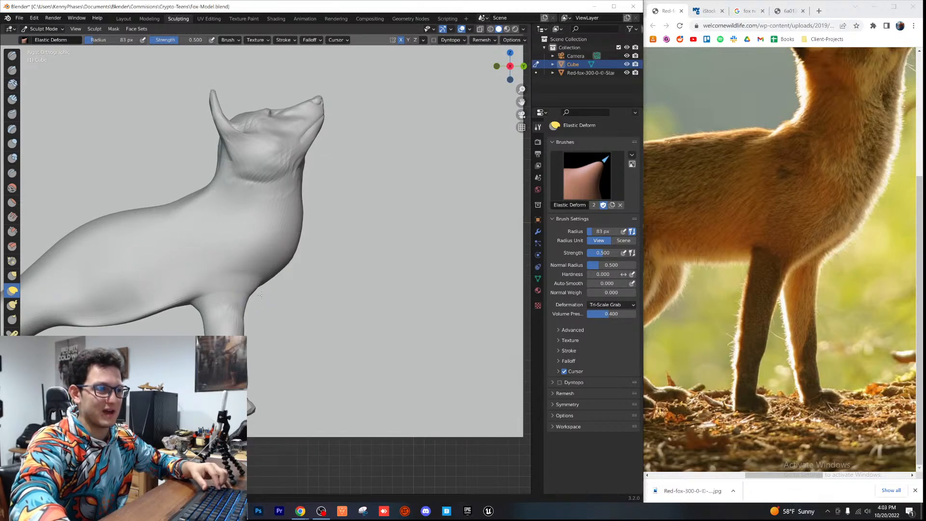
# Step: Refine the lower chest outline and the belly line behind the front legs with the Elastic Deform brush
pyautogui.scroll(-3, 291, 268)
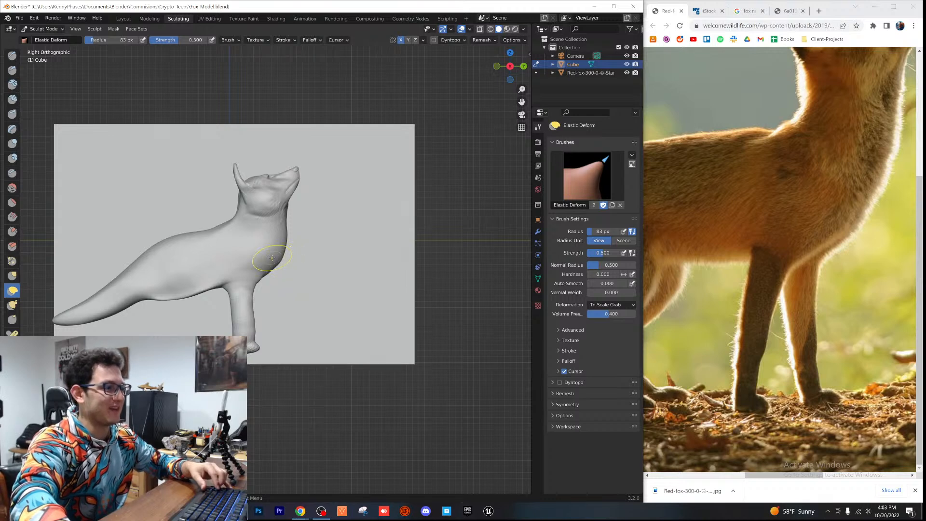
pyautogui.moveTo(269, 264)
pyautogui.mouseDown()
pyautogui.moveTo(279, 264)
pyautogui.moveTo(278, 250)
pyautogui.mouseUp()
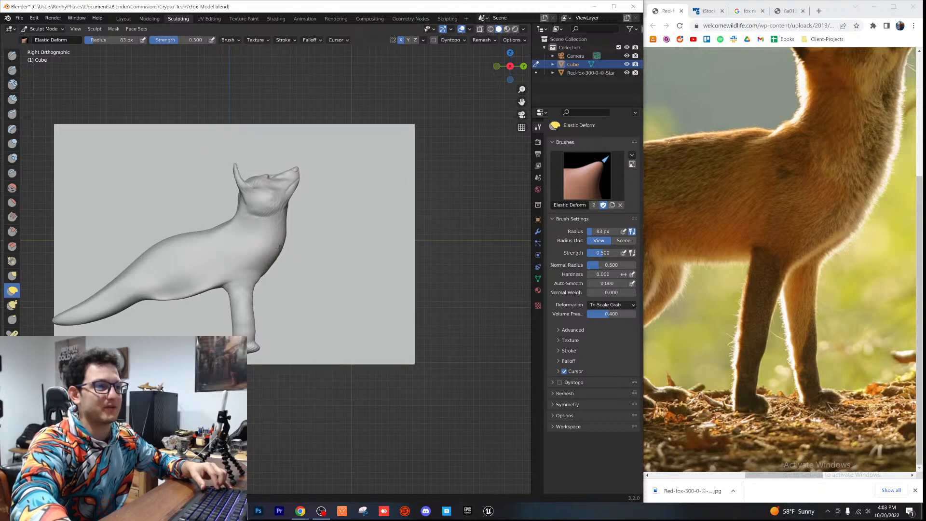
pyautogui.scroll(-2, 288, 270)
pyautogui.moveTo(273, 255); pyautogui.dragTo(273, 258)
pyautogui.scroll(3, 290, 263)
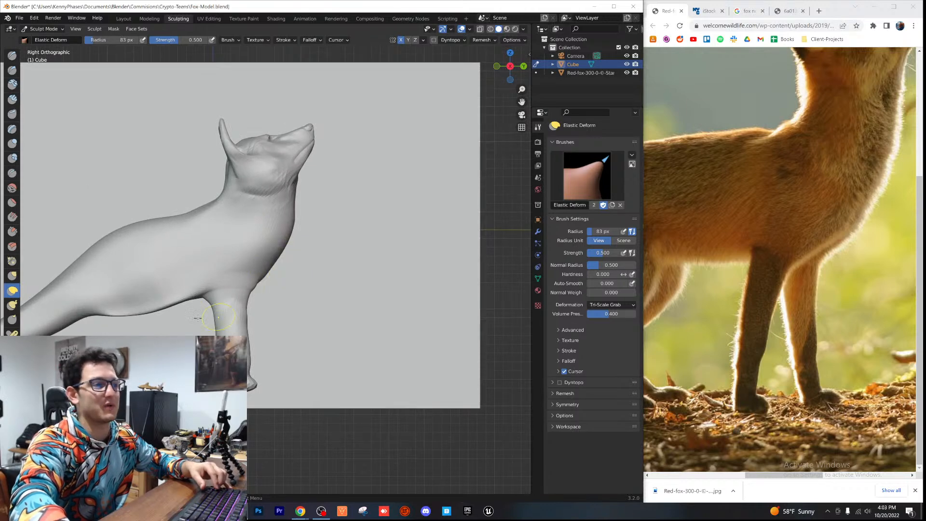
pyautogui.moveTo(186, 302)
pyautogui.mouseDown()
pyautogui.moveTo(194, 333)
pyautogui.moveTo(165, 319)
pyautogui.mouseUp()
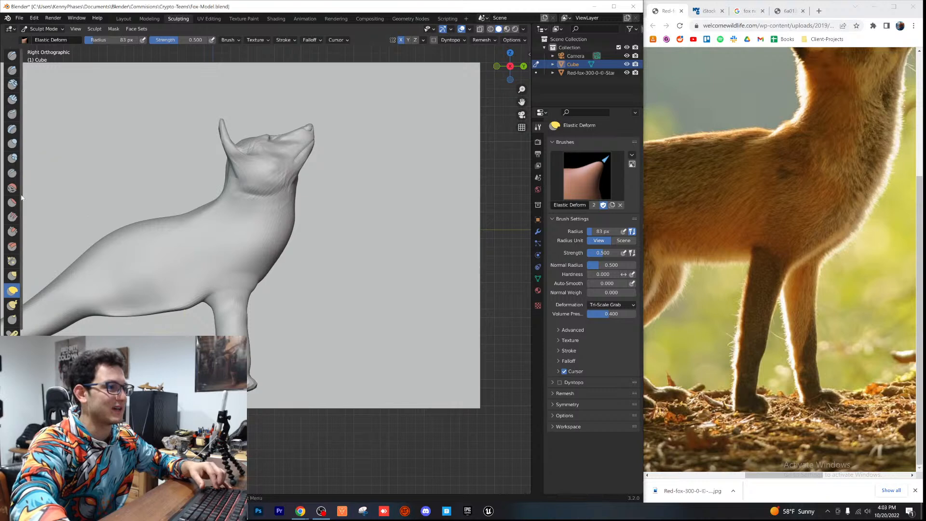
# Step: Flatten the side of the belly just behind the front legs with the Flatten/Contrast brush
pyautogui.hotkey('shift', 's')
pyautogui.scroll(-3, 169, 294)
pyautogui.moveTo(195, 287); pyautogui.dragTo(300, 359, button='middle')
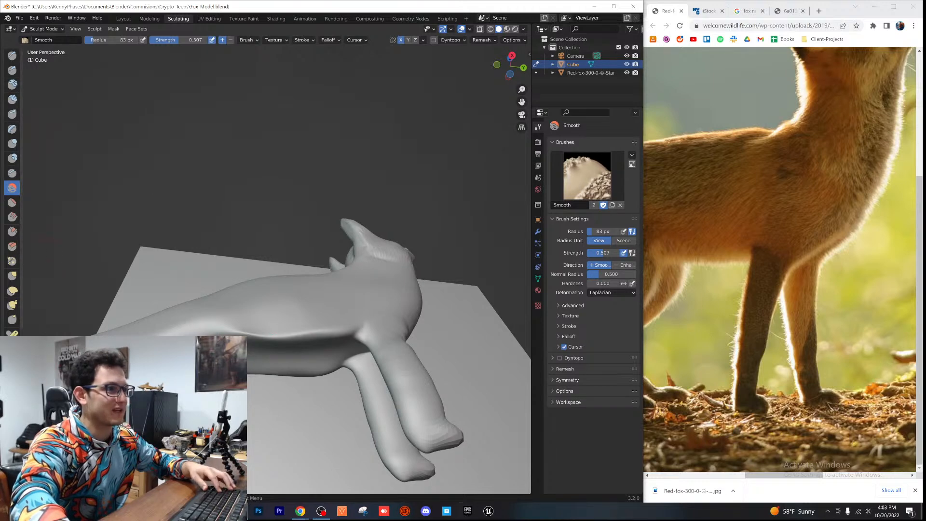
pyautogui.click(12, 203)
pyautogui.moveTo(202, 294); pyautogui.dragTo(284, 320, button='middle')
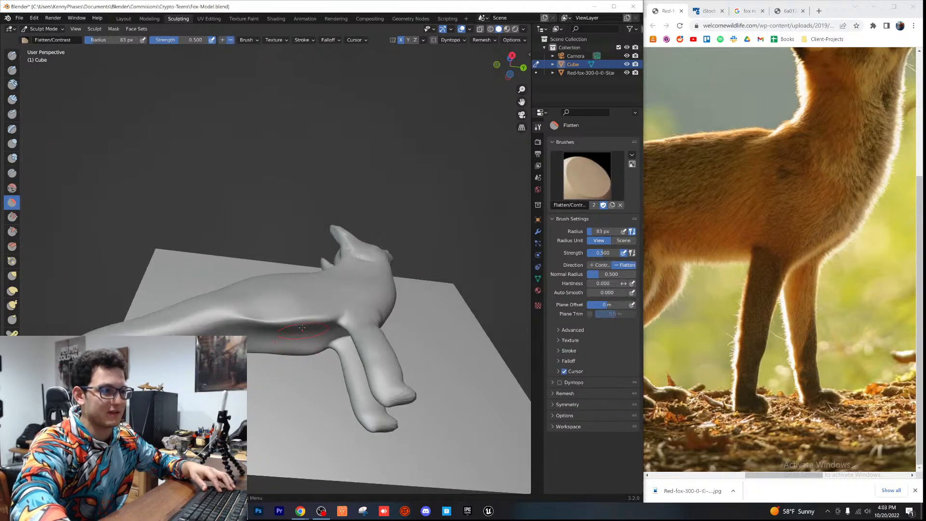
pyautogui.moveTo(295, 324)
pyautogui.mouseDown()
pyautogui.moveTo(309, 322)
pyautogui.moveTo(273, 326)
pyautogui.moveTo(313, 328)
pyautogui.mouseUp()
pyautogui.moveTo(240, 331); pyautogui.dragTo(305, 315)
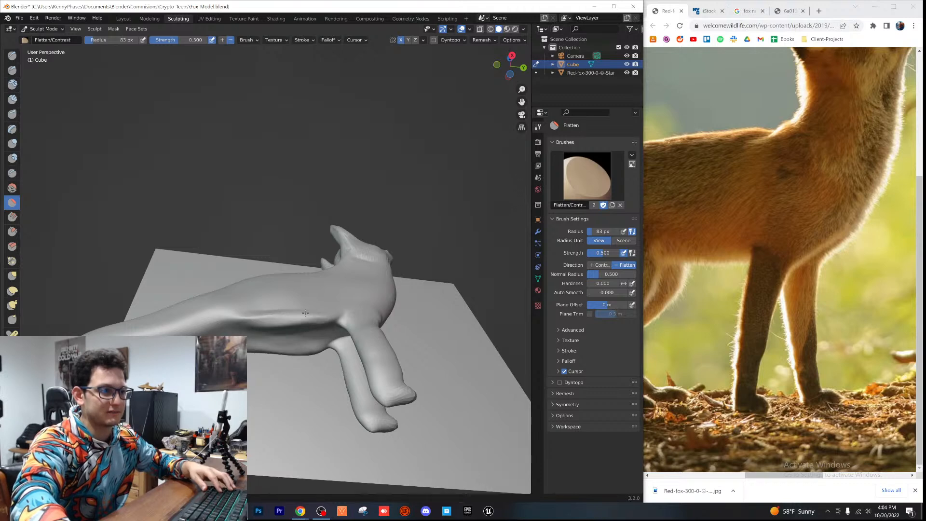
pyautogui.moveTo(327, 348); pyautogui.dragTo(311, 359, button='middle')
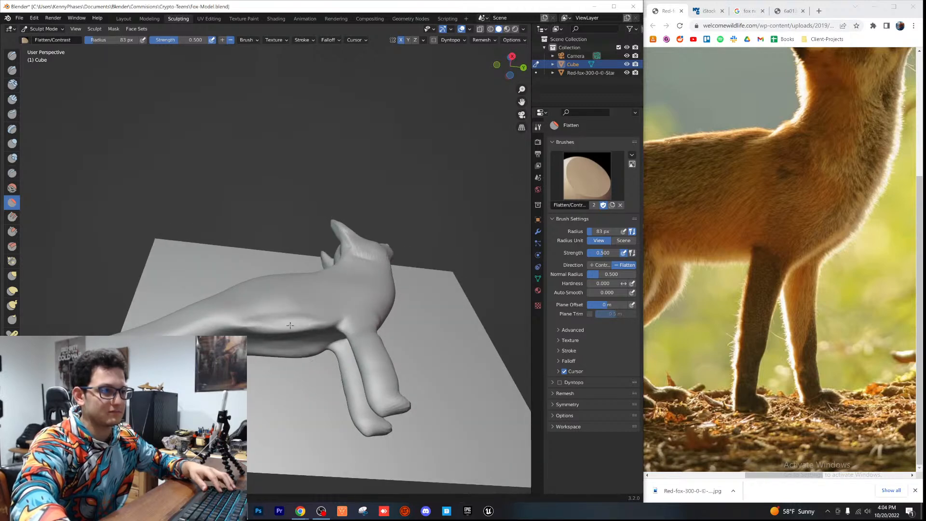
# Step: Examine the belly, front legs and overall body proportions from the side and from front three-quarter angles
pyautogui.press('s')
pyautogui.moveTo(254, 316)
pyautogui.mouseDown(button='middle')
pyautogui.moveTo(285, 289)
pyautogui.moveTo(358, 320)
pyautogui.moveTo(304, 266)
pyautogui.moveTo(264, 310)
pyautogui.moveTo(239, 282)
pyautogui.moveTo(353, 208)
pyautogui.moveTo(302, 289)
pyautogui.mouseUp(button='middle')
pyautogui.scroll(3, 376, 337)
pyautogui.scroll(3, 237, 280)
pyautogui.scroll(-4, 287, 274)
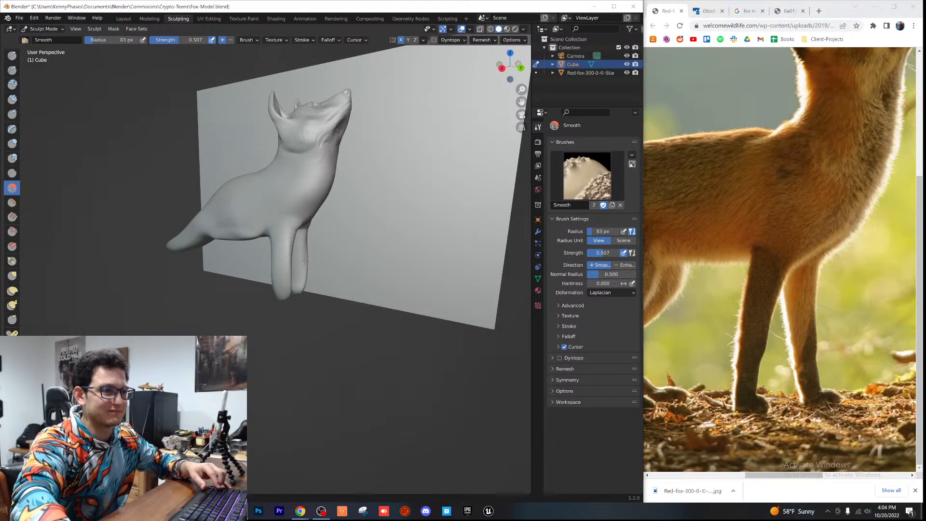
pyautogui.moveTo(303, 313); pyautogui.dragTo(299, 241, button='middle')
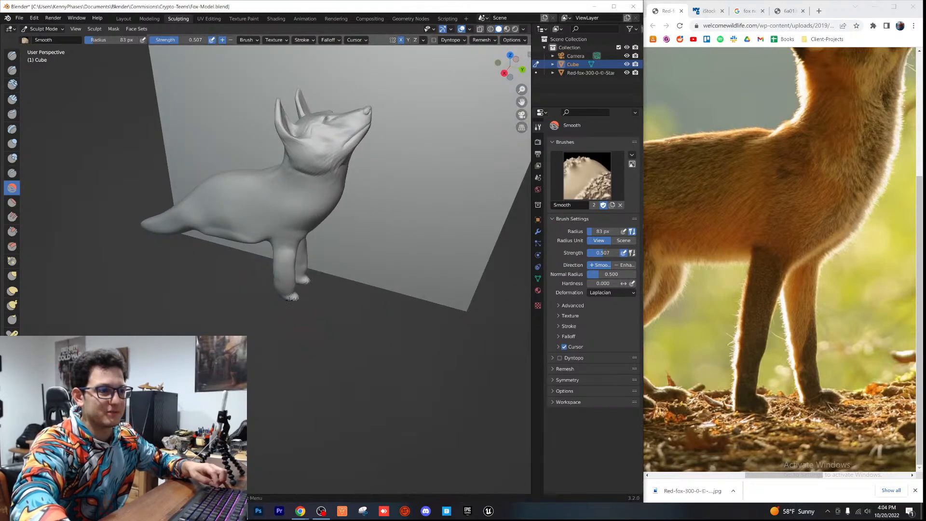
pyautogui.scroll(2, 300, 241)
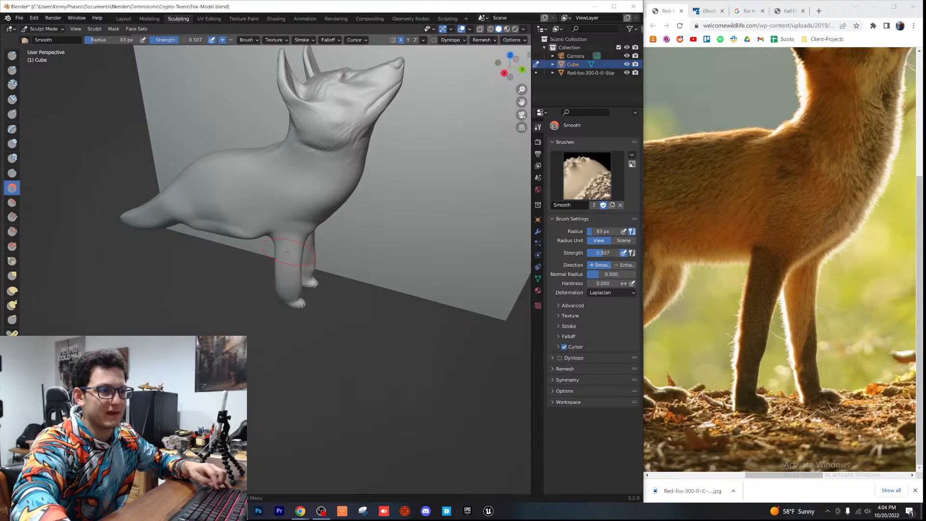
pyautogui.moveTo(289, 252); pyautogui.dragTo(260, 246, button='middle')
pyautogui.click(12, 143)
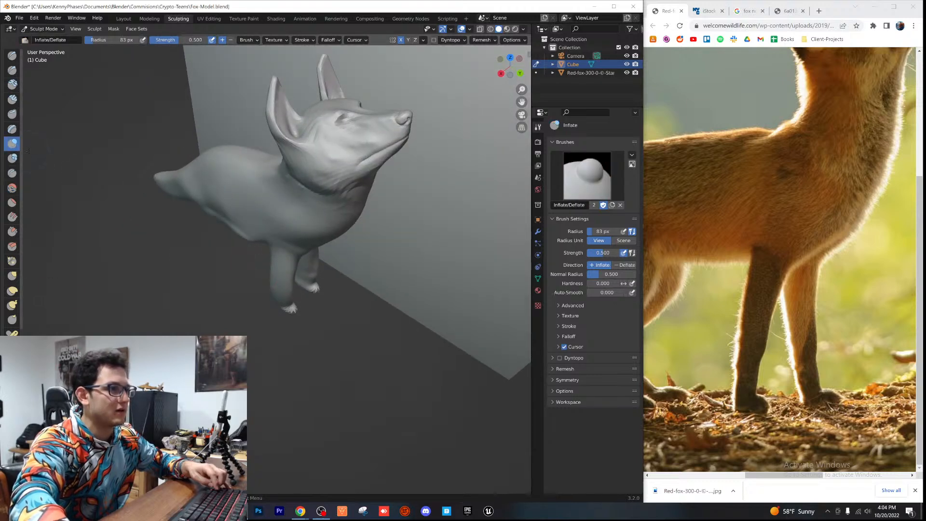
pyautogui.scroll(4, 283, 250)
pyautogui.scroll(-5, 283, 250)
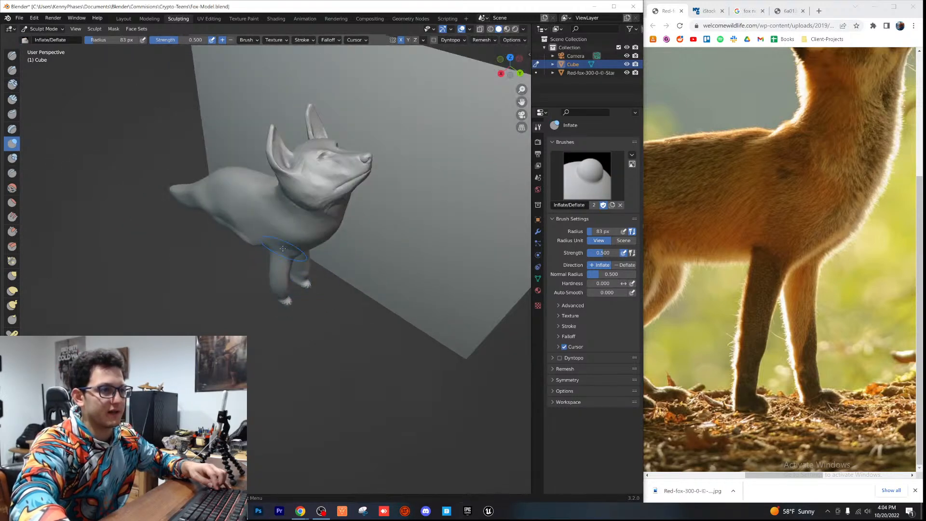
pyautogui.moveTo(276, 281)
pyautogui.mouseDown(button='middle')
pyautogui.moveTo(247, 258)
pyautogui.moveTo(273, 275)
pyautogui.moveTo(258, 273)
pyautogui.mouseUp(button='middle')
pyautogui.scroll(-2, 253, 258)
pyautogui.scroll(3, 264, 259)
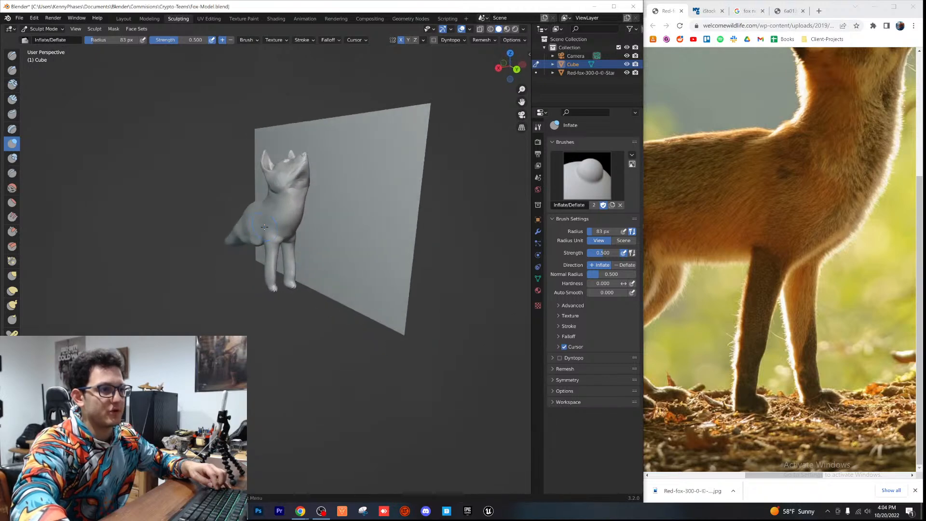
# Step: Inspect the chest and the spacing and shape of the front legs from the front and close up
pyautogui.click(13, 292)
pyautogui.moveTo(264, 313)
pyautogui.mouseDown(button='middle')
pyautogui.moveTo(257, 240)
pyautogui.moveTo(210, 242)
pyautogui.moveTo(248, 273)
pyautogui.moveTo(259, 268)
pyautogui.mouseUp(button='middle')
pyautogui.scroll(5, 260, 266)
pyautogui.keyDown('shift'); pyautogui.moveTo(285, 234); pyautogui.dragTo(324, 300, button='middle'); pyautogui.keyUp('shift')
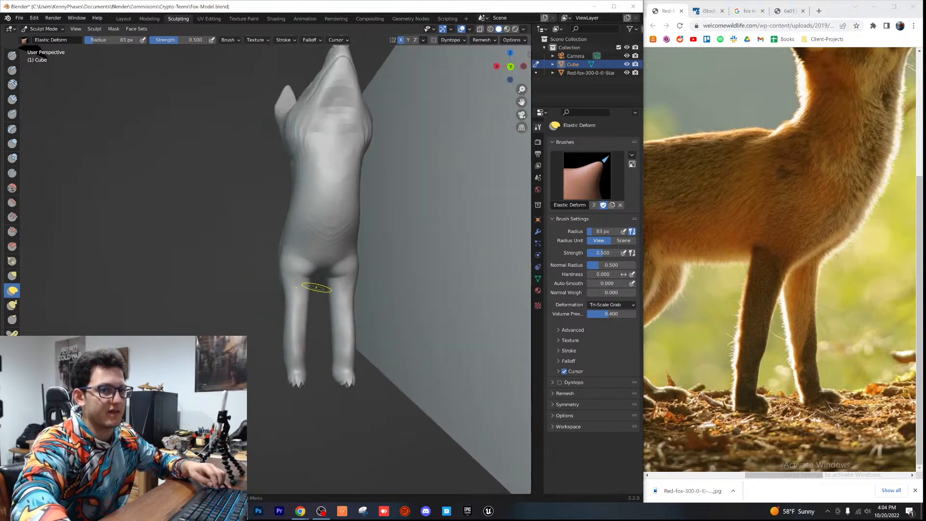
pyautogui.scroll(3, 333, 269)
pyautogui.scroll(-5, 326, 269)
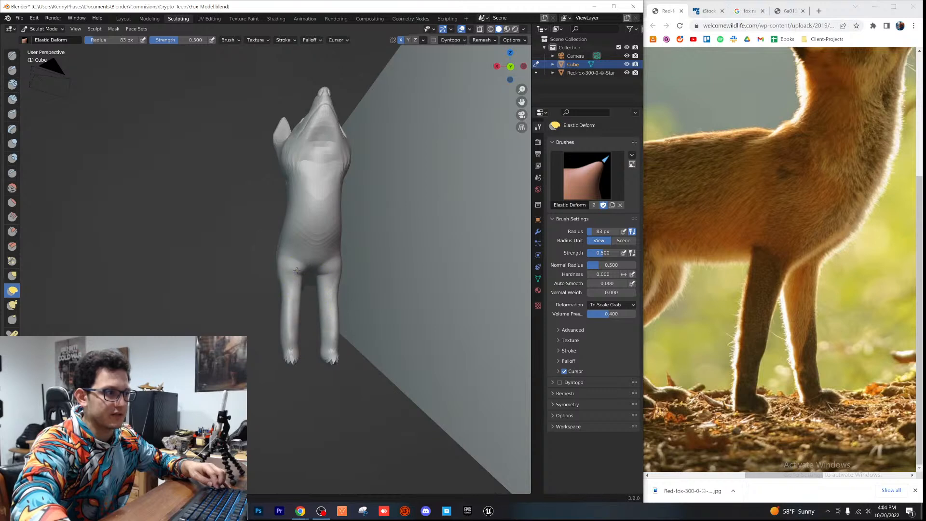
pyautogui.moveTo(304, 284); pyautogui.dragTo(357, 299, button='middle')
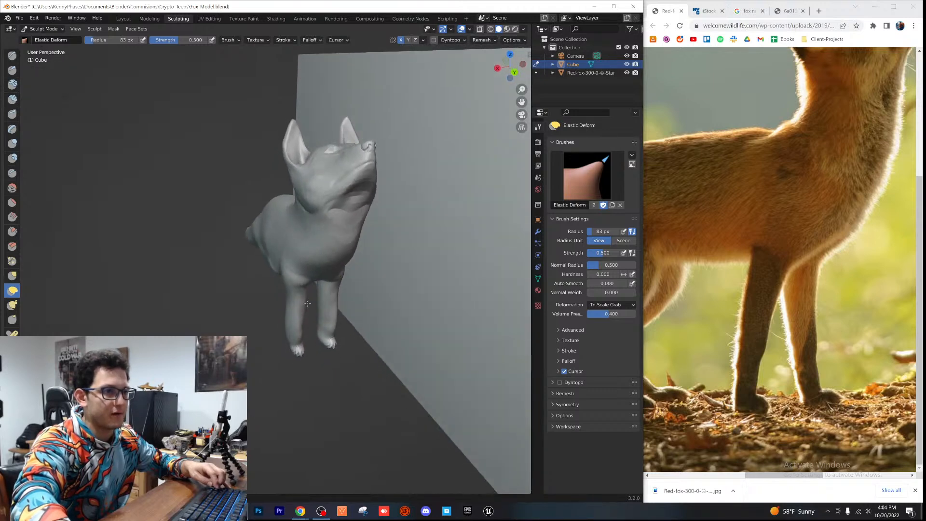
pyautogui.scroll(4, 419, 206)
pyautogui.moveTo(420, 206); pyautogui.dragTo(327, 255, button='middle')
pyautogui.scroll(3, 276, 322)
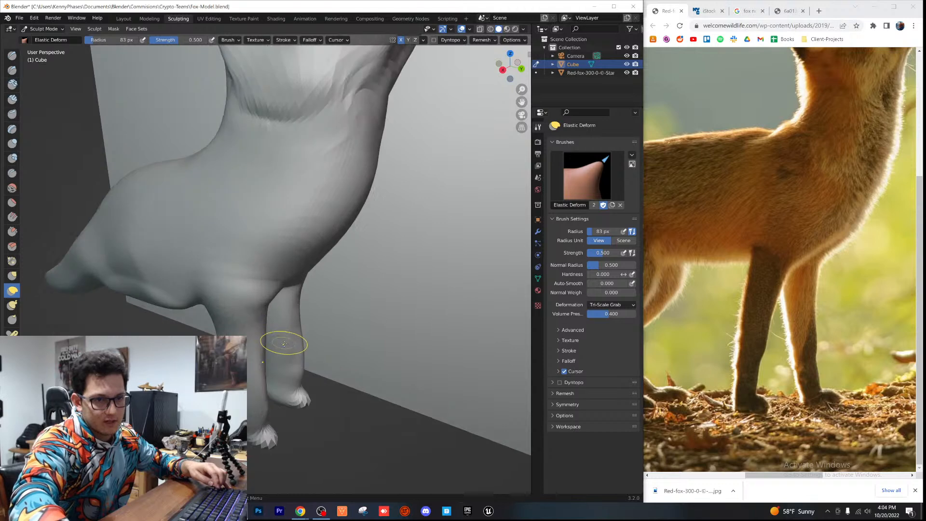
# Step: Try to pull the lower part of the front leg forward in right side view with the Elastic Deform brush
pyautogui.keyDown('shift'); pyautogui.moveTo(284, 343); pyautogui.dragTo(316, 298, button='middle'); pyautogui.keyUp('shift')
pyautogui.moveTo(509, 63); pyautogui.dragTo(510, 61)
pyautogui.click(502, 71)
pyautogui.scroll(4, 316, 256)
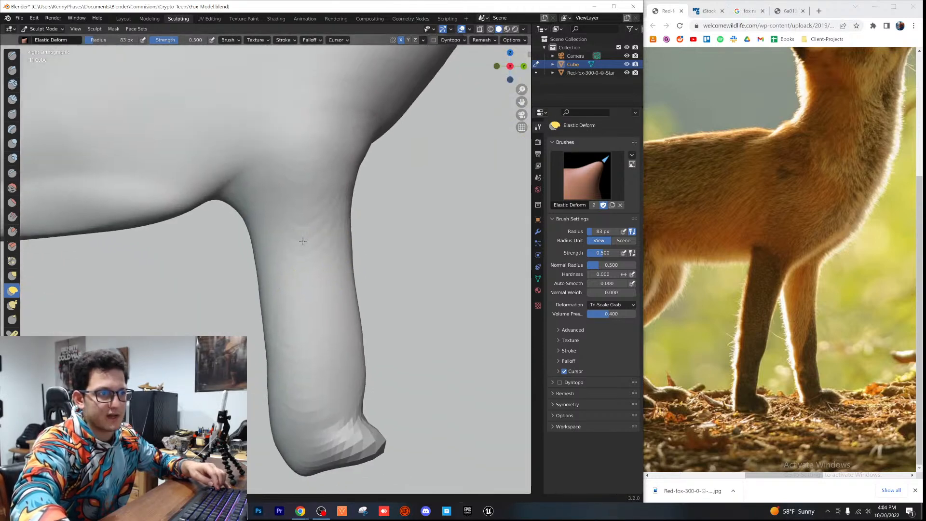
pyautogui.scroll(-4, 311, 253)
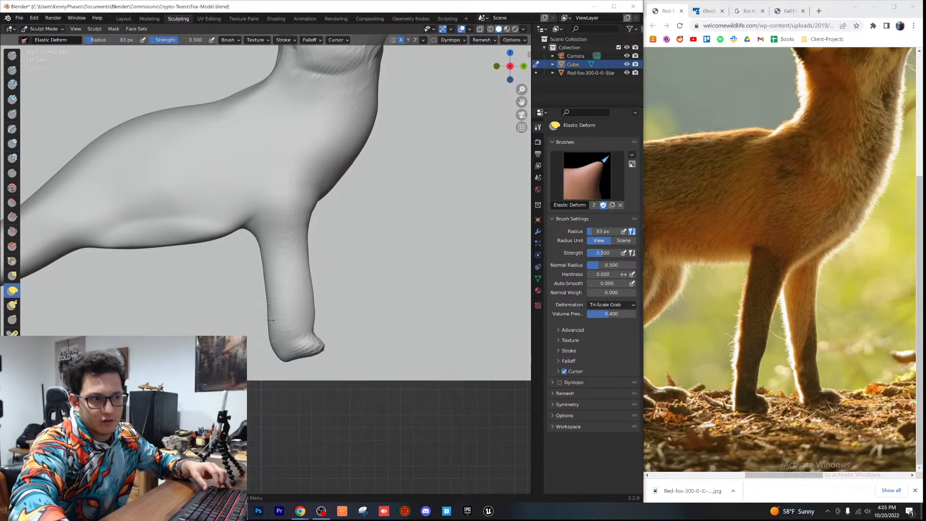
pyautogui.moveTo(304, 306); pyautogui.dragTo(335, 304)
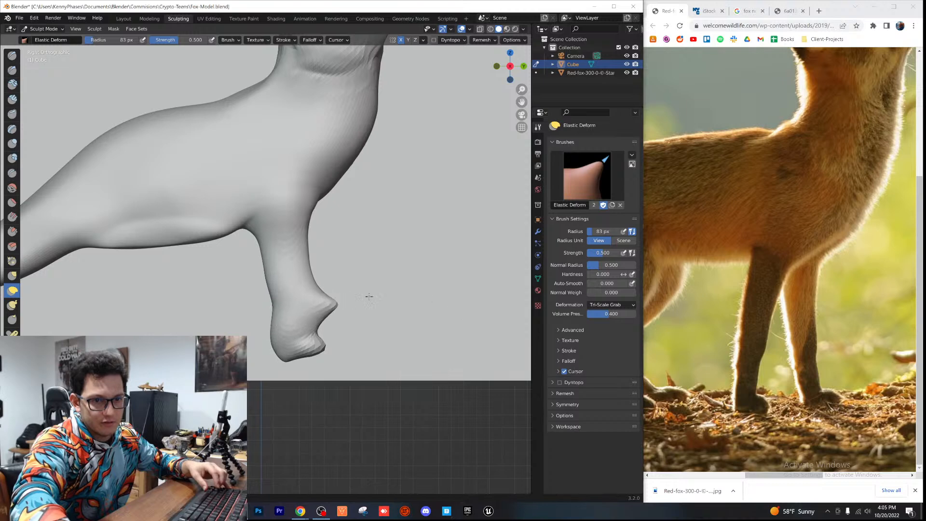
pyautogui.hotkey('ctrl', 'z')
# Step: Reshape the rear crease where the front leg meets the belly with the Elastic Deform brush
pyautogui.scroll(1, 297, 320)
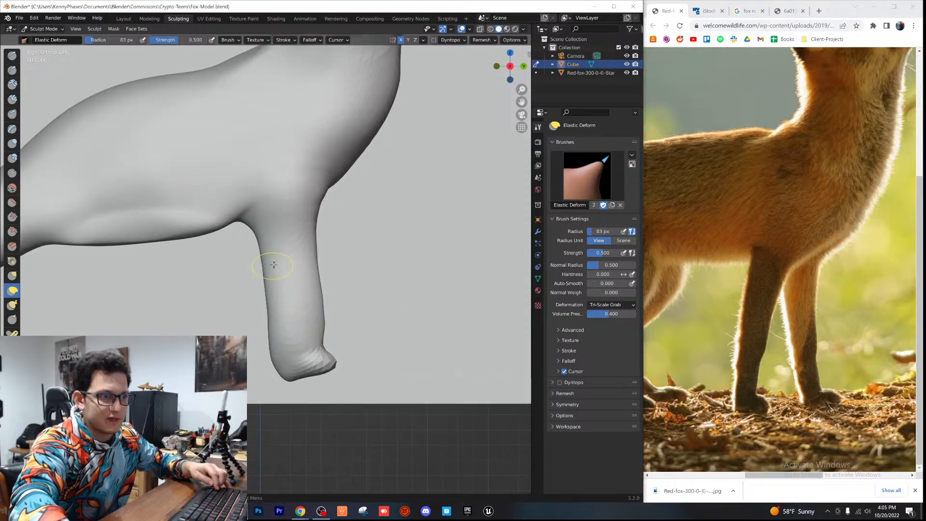
pyautogui.moveTo(257, 224); pyautogui.dragTo(283, 180)
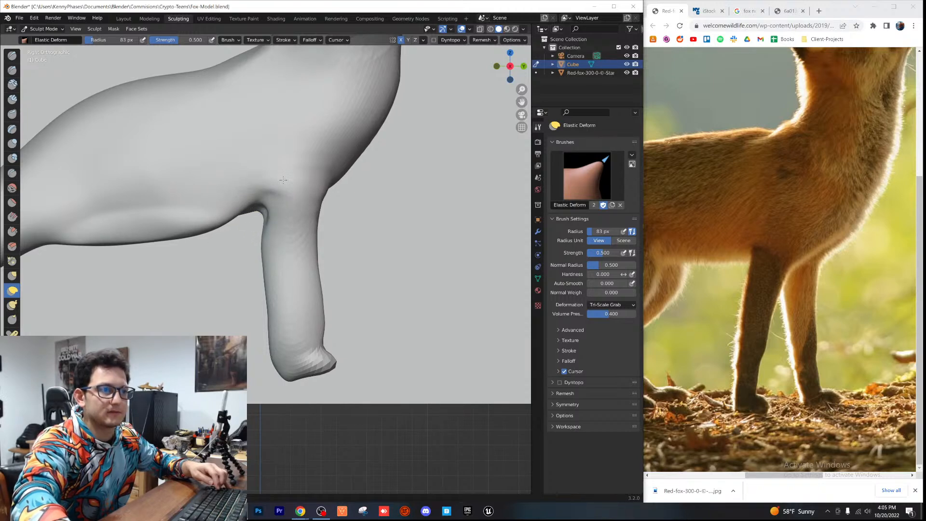
pyautogui.moveTo(264, 210); pyautogui.dragTo(254, 215)
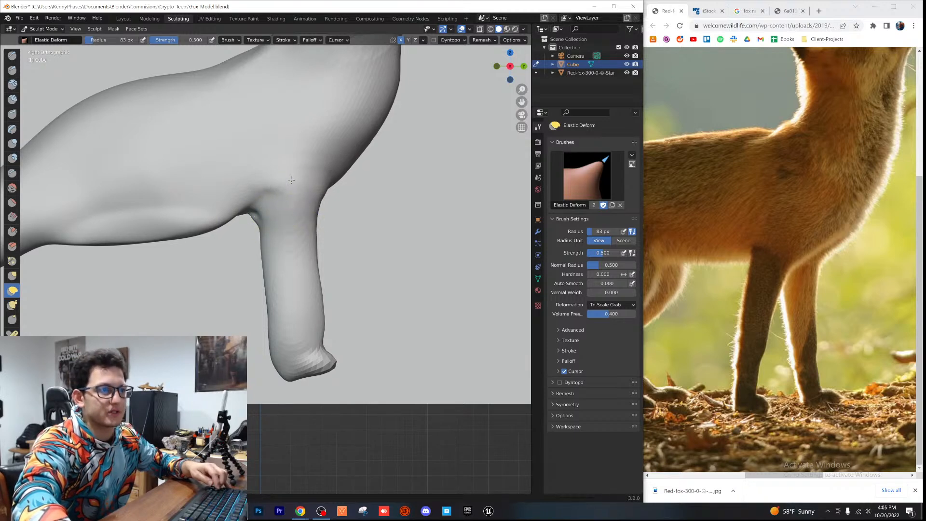
pyautogui.scroll(-5, 288, 193)
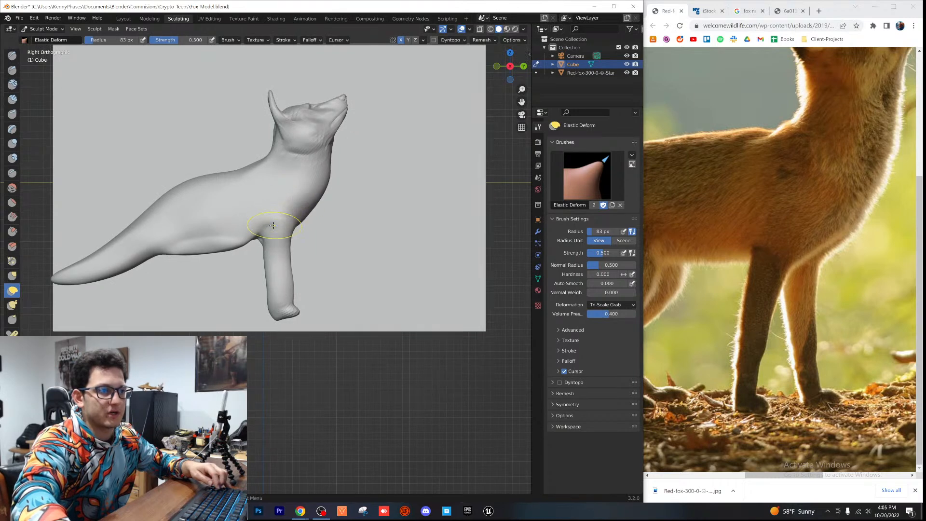
pyautogui.moveTo(265, 238); pyautogui.dragTo(263, 249)
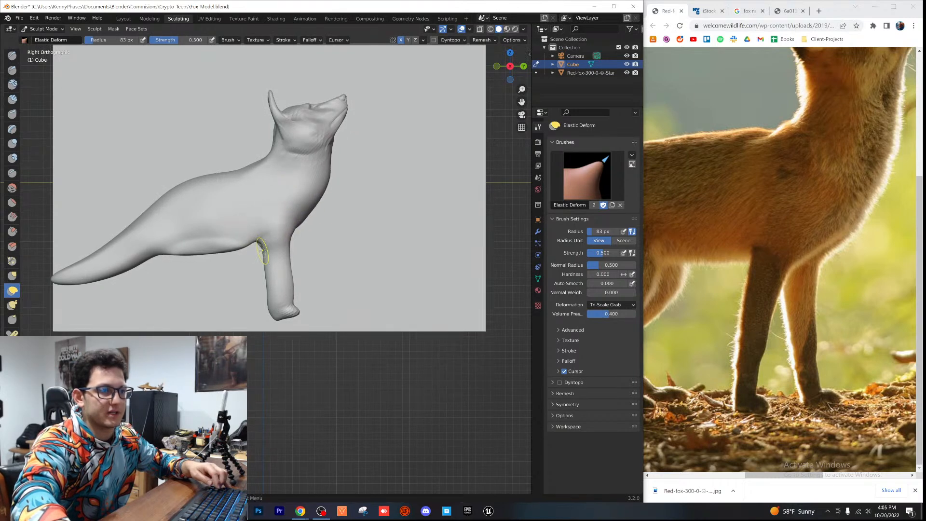
# Step: Switch the viewport to Material Preview shading and compare the front leg with the reference photo
pyautogui.scroll(2, 263, 253)
pyautogui.scroll(-4, 279, 272)
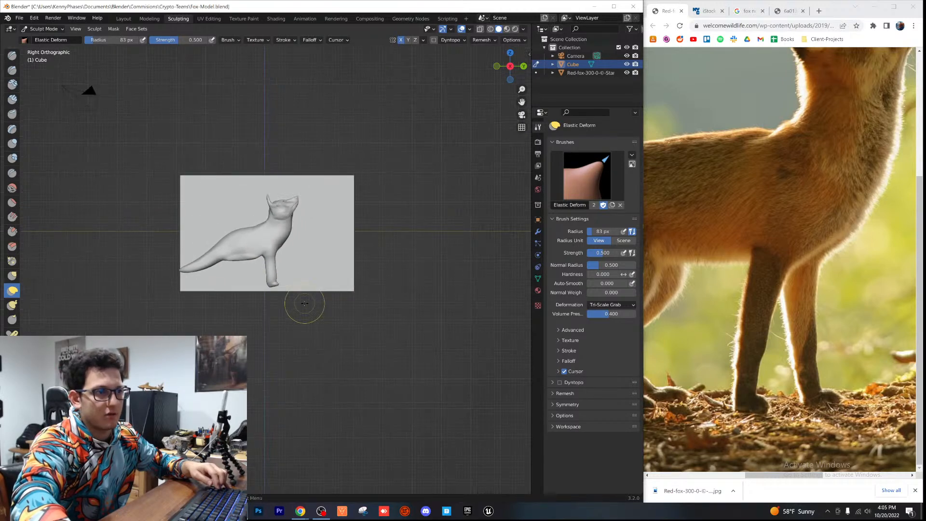
pyautogui.click(507, 29)
pyautogui.scroll(3, 272, 275)
pyautogui.scroll(2, 285, 319)
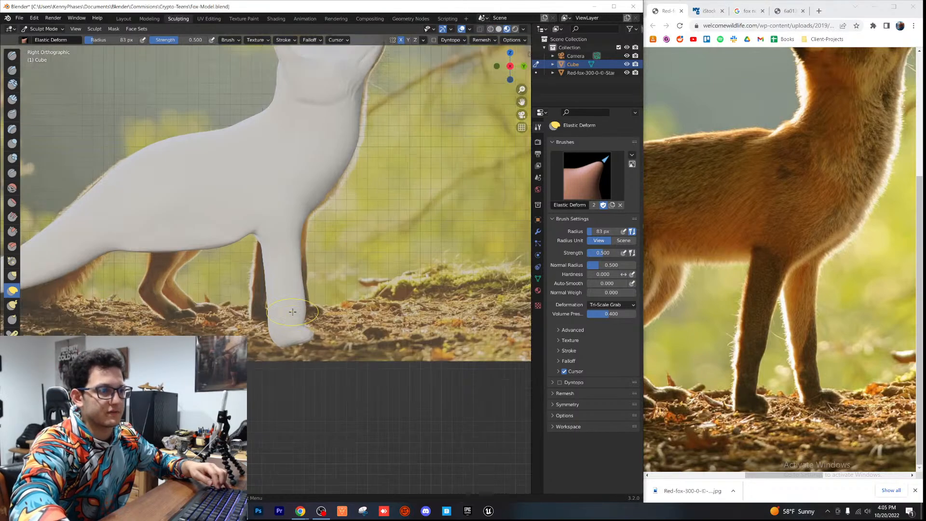
pyautogui.scroll(-2, 282, 289)
pyautogui.scroll(2, 280, 268)
pyautogui.scroll(-5, 281, 269)
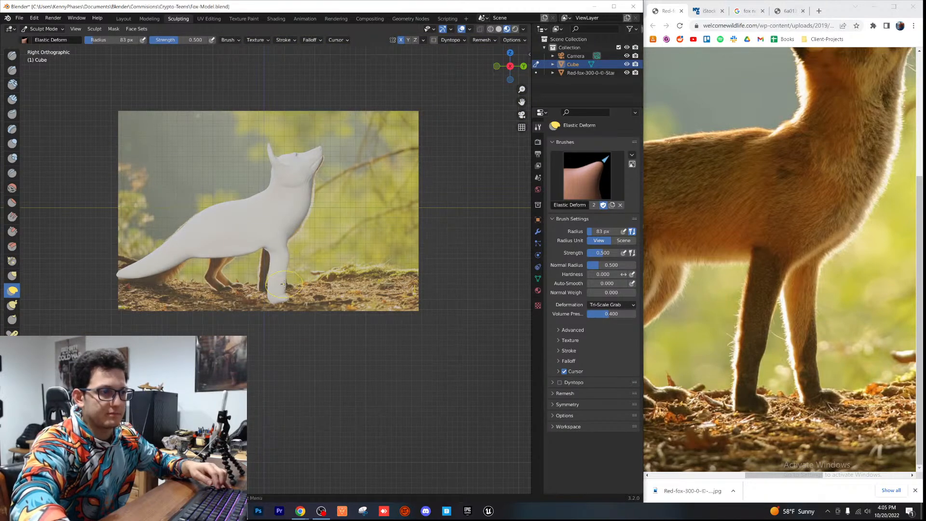
# Step: Shift the lower front leg and paw forward in right side view with the Elastic Deform brush
pyautogui.moveTo(289, 300)
pyautogui.mouseDown()
pyautogui.moveTo(307, 298)
pyautogui.moveTo(286, 265)
pyautogui.mouseUp()
pyautogui.moveTo(286, 264); pyautogui.dragTo(288, 261)
pyautogui.scroll(4, 284, 258)
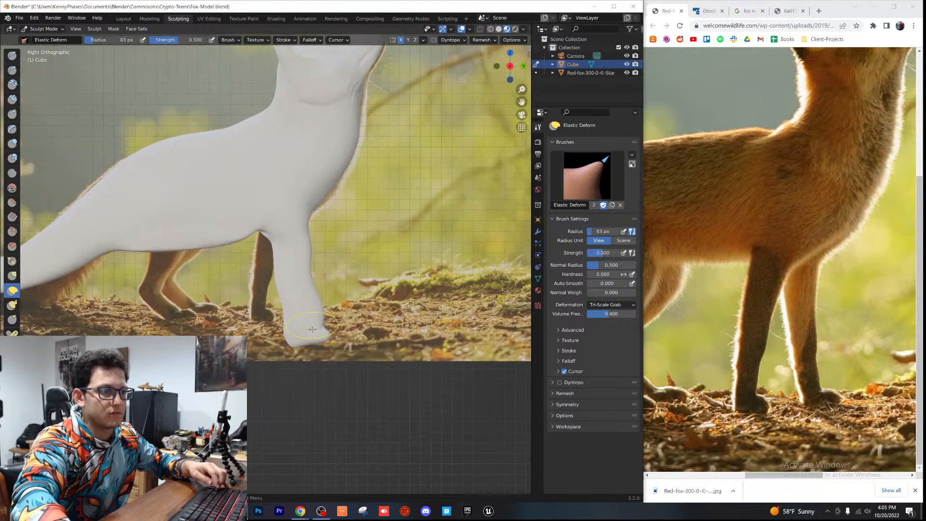
pyautogui.scroll(-4, 296, 227)
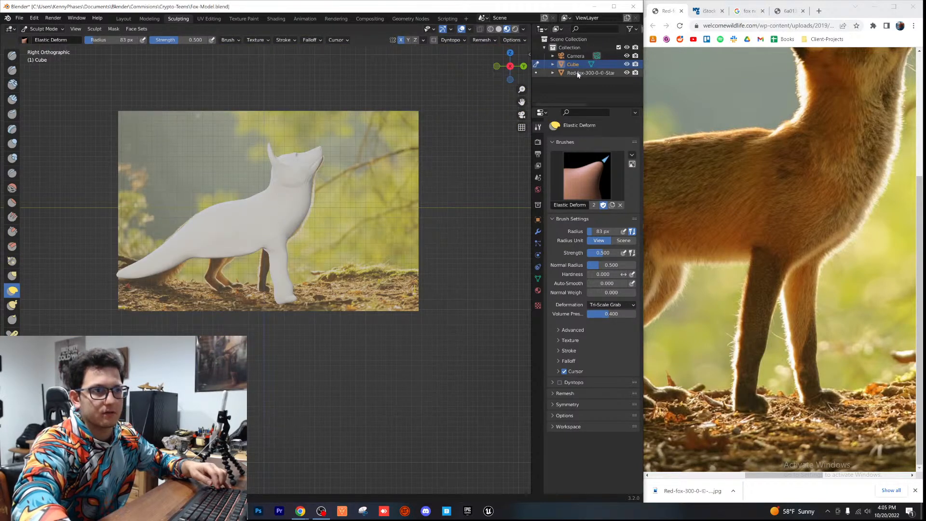
# Step: Toggle the fox mesh's visibility off and on to compare its outline with the fox in the reference photo
pyautogui.click(627, 64)
pyautogui.click(626, 64)
pyautogui.click(626, 65)
pyautogui.click(626, 65)
pyautogui.click(627, 65)
pyautogui.click(627, 66)
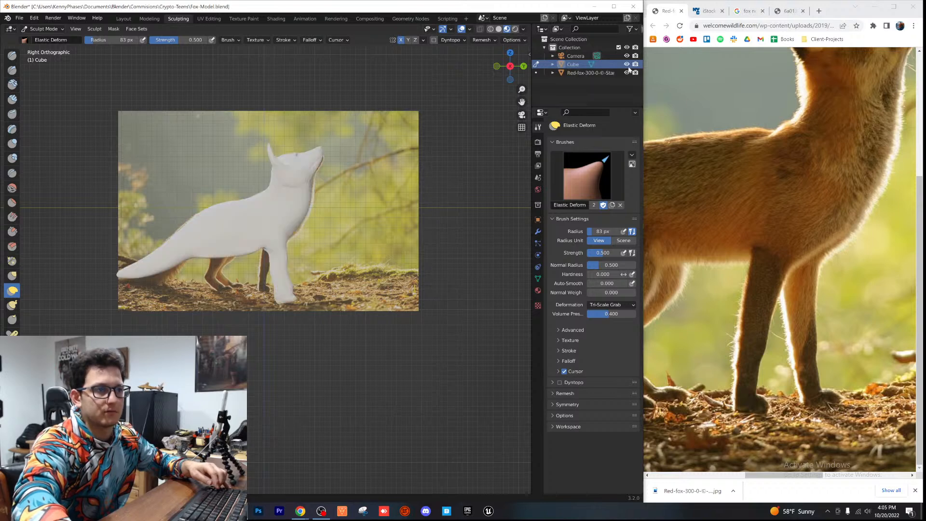
pyautogui.scroll(1, 252, 175)
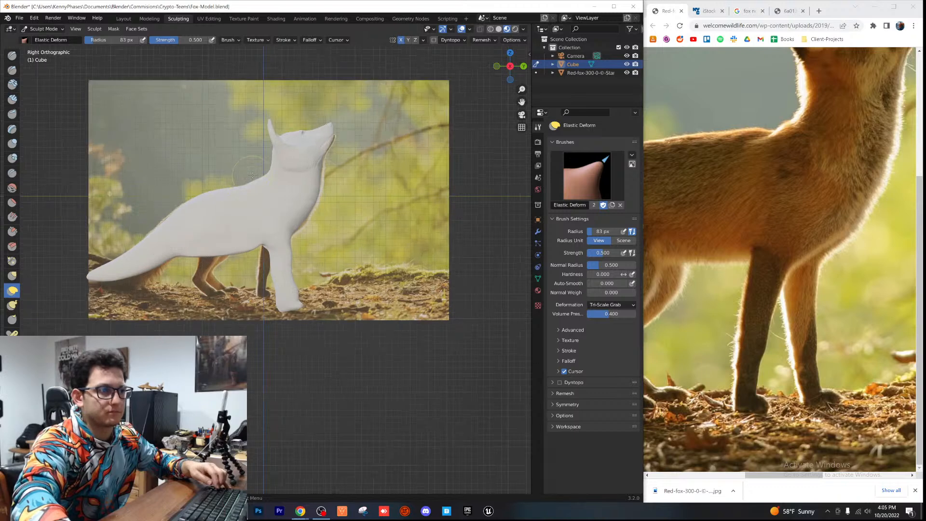
# Step: Check the model against the photo plane from an angled view and save the file
pyautogui.moveTo(267, 185)
pyautogui.mouseDown()
pyautogui.moveTo(356, 191)
pyautogui.moveTo(335, 184)
pyautogui.mouseUp()
pyautogui.moveTo(335, 184)
pyautogui.mouseDown(button='middle')
pyautogui.moveTo(363, 254)
pyautogui.moveTo(323, 260)
pyautogui.moveTo(365, 243)
pyautogui.moveTo(362, 219)
pyautogui.moveTo(334, 184)
pyautogui.mouseUp(button='middle')
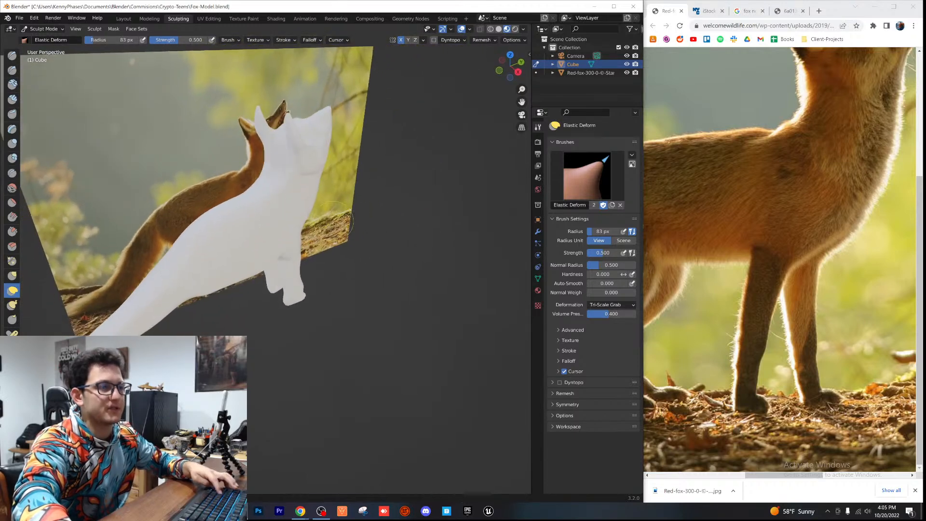
pyautogui.hotkey('ctrl', 's')
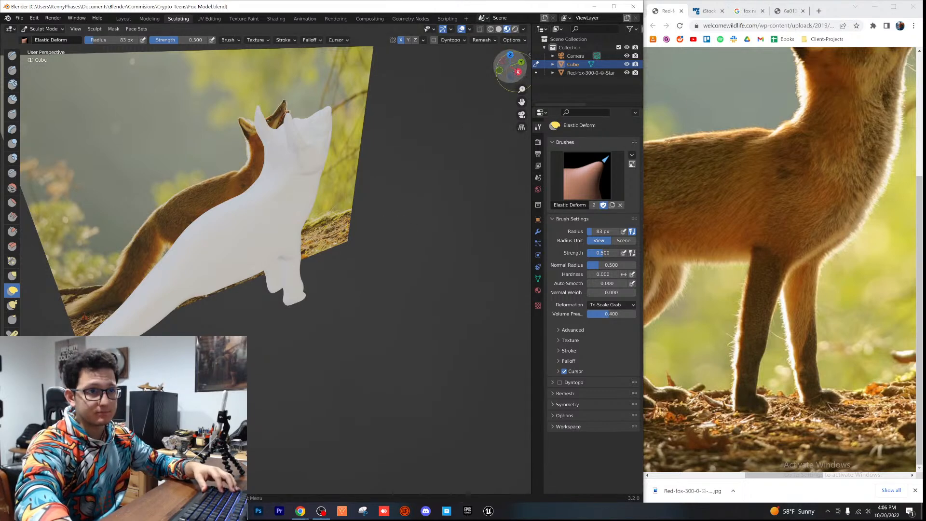
# Step: Try to pull the middle of the front leg forward in right side view with the Elastic Deform brush
pyautogui.click(518, 72)
pyautogui.scroll(3, 338, 217)
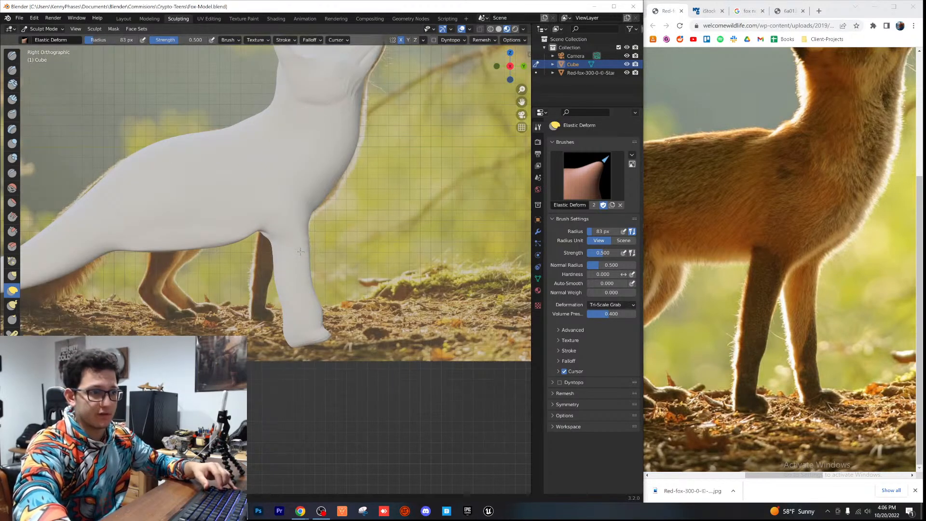
pyautogui.scroll(3, 321, 265)
pyautogui.scroll(-4, 330, 239)
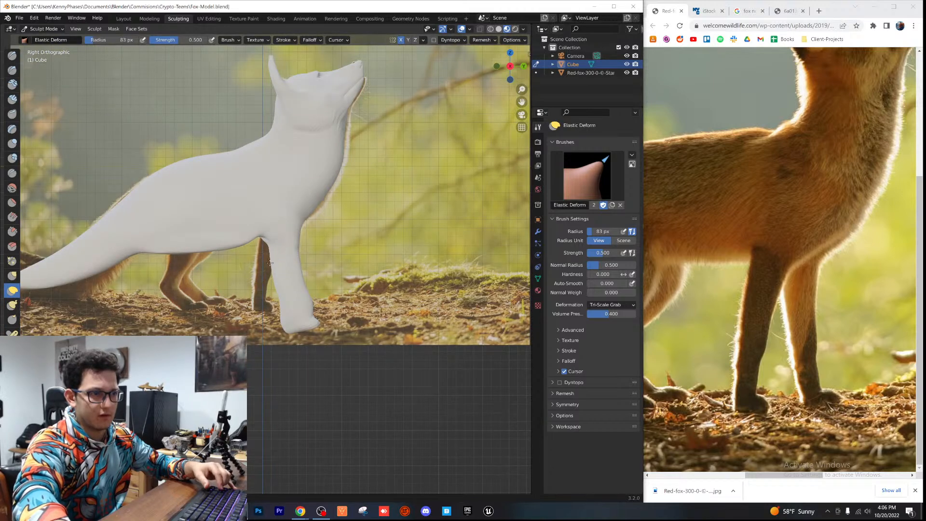
pyautogui.moveTo(283, 270); pyautogui.dragTo(374, 270)
pyautogui.hotkey('ctrl', 'z')
# Step: Slant the lower front leg further forward from the elbow down to the paw with the Elastic Deform brush
pyautogui.scroll(4, 288, 322)
pyautogui.scroll(-4, 288, 322)
pyautogui.moveTo(281, 287)
pyautogui.mouseDown()
pyautogui.moveTo(292, 302)
pyautogui.moveTo(292, 279)
pyautogui.mouseUp()
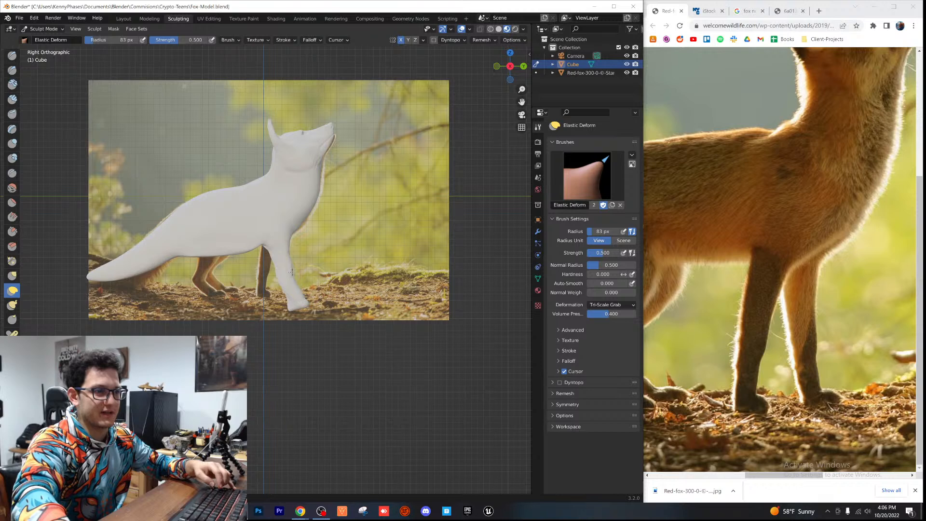
pyautogui.scroll(2, 289, 260)
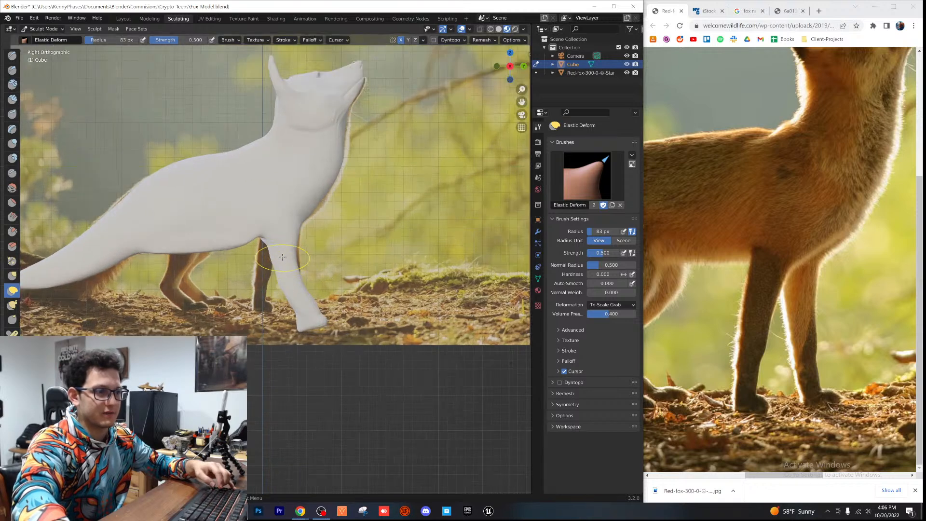
# Step: Try to reshape the upper front leg with the Elastic Deform brush, and undo the recent strokes
pyautogui.moveTo(312, 261)
pyautogui.mouseDown()
pyautogui.moveTo(298, 278)
pyautogui.moveTo(276, 250)
pyautogui.mouseUp()
pyautogui.moveTo(275, 250); pyautogui.dragTo(463, 124)
pyautogui.hotkey('ctrl', 'z')
pyautogui.hotkey('ctrl', 'z')
pyautogui.hotkey('ctrl', 'z')
pyautogui.hotkey('ctrl', 'z')
pyautogui.hotkey('ctrl', 'z')
pyautogui.hotkey('ctrl', 'z')
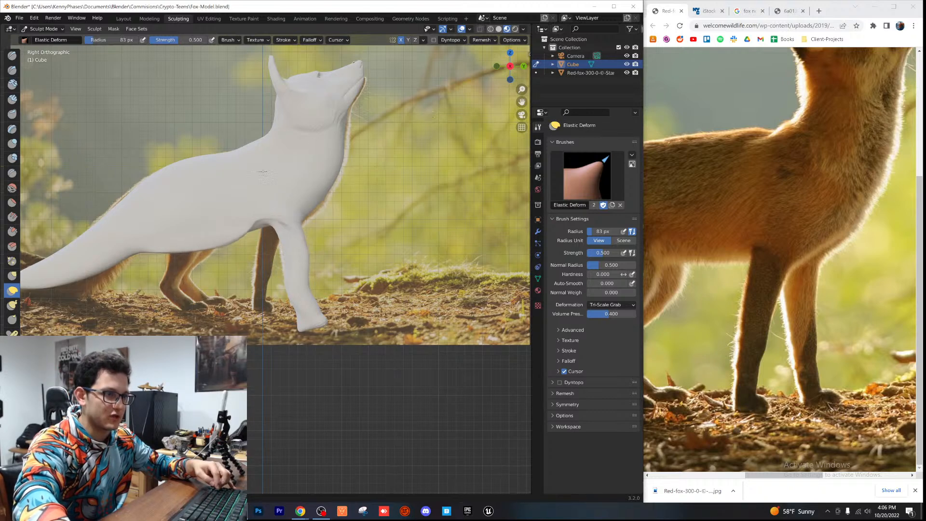
# Step: Swing the front leg backward under the chest and adjust its paw and height with Elastic Deform strokes in right side view
pyautogui.scroll(-4, 307, 282)
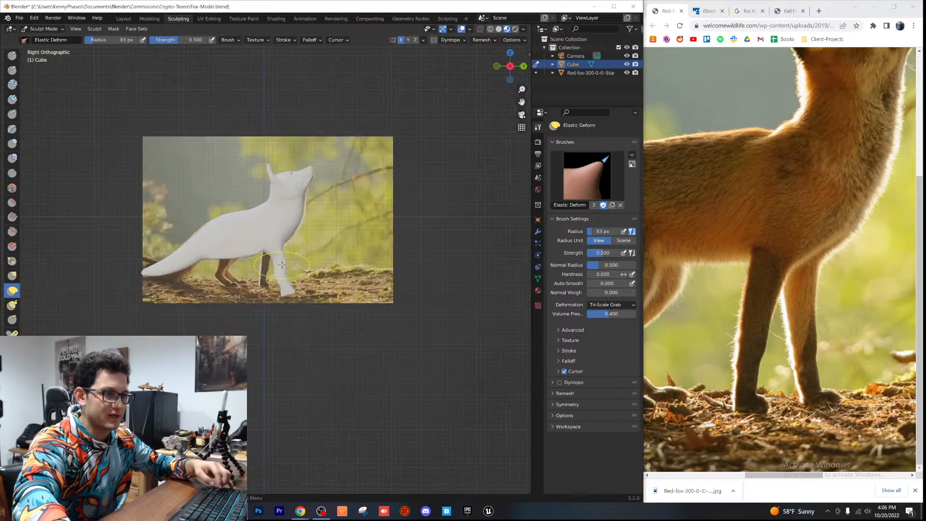
pyautogui.moveTo(236, 293)
pyautogui.mouseDown()
pyautogui.moveTo(254, 267)
pyautogui.moveTo(243, 285)
pyautogui.mouseUp()
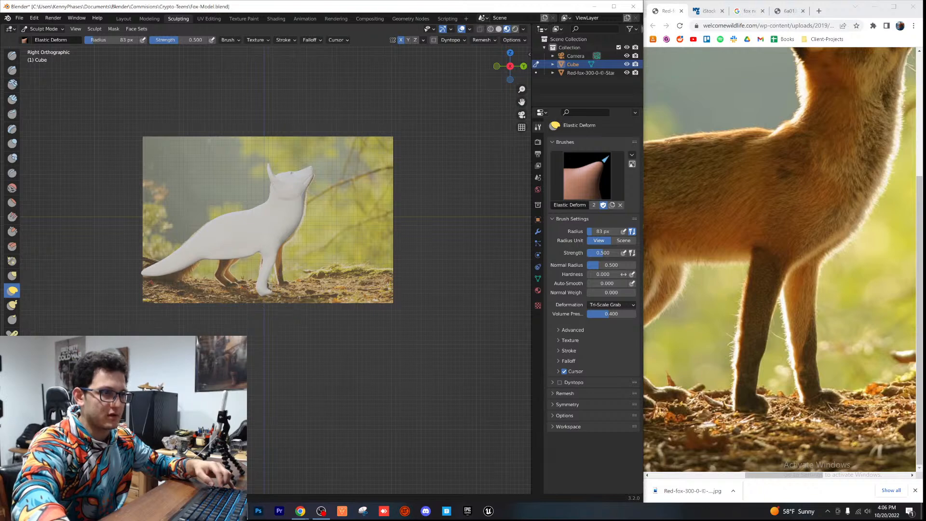
pyautogui.scroll(5, 263, 289)
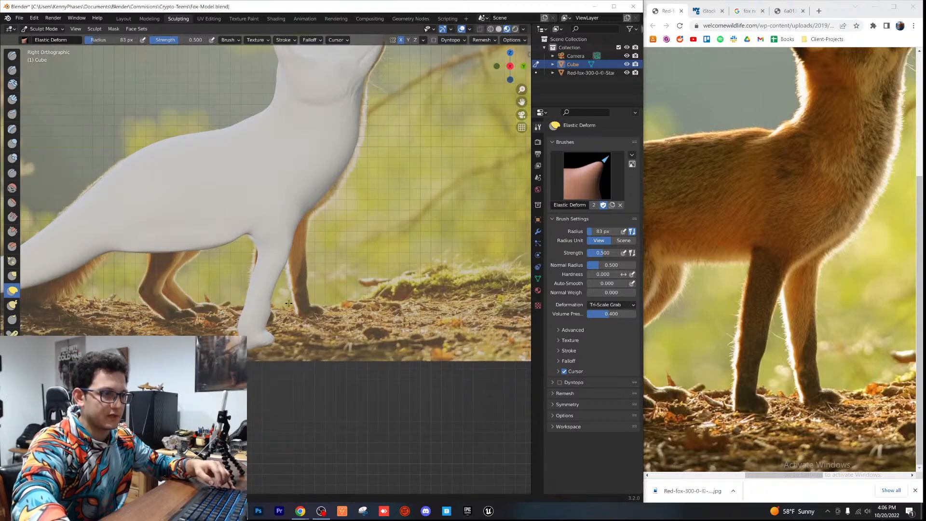
pyautogui.moveTo(276, 336); pyautogui.dragTo(266, 342)
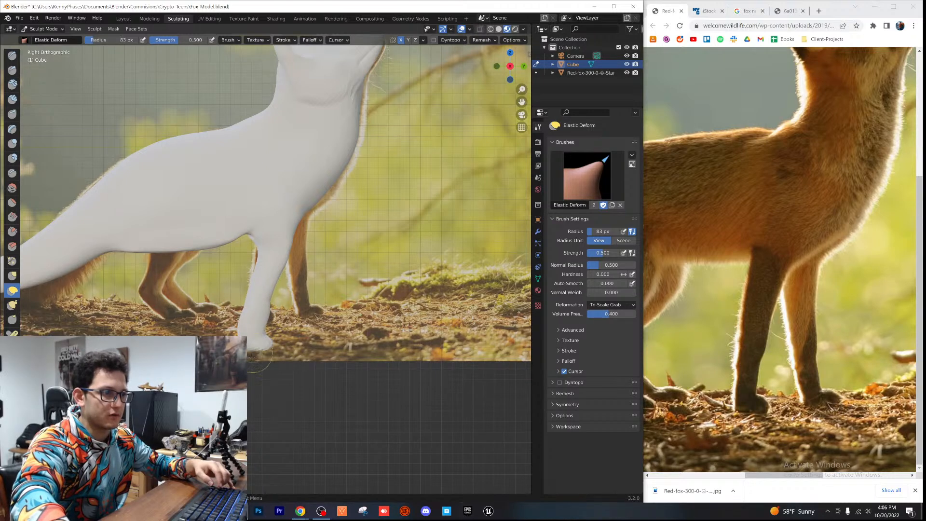
pyautogui.scroll(-5, 266, 304)
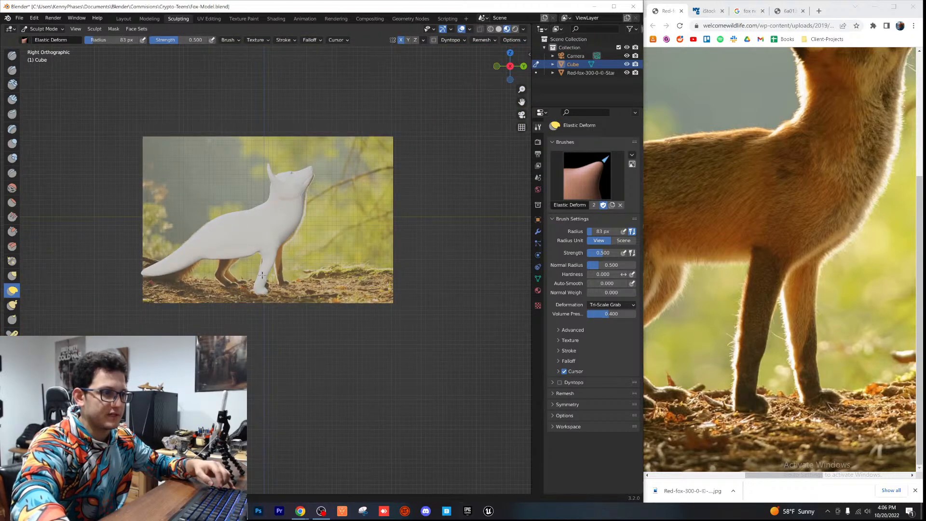
pyautogui.moveTo(266, 267); pyautogui.dragTo(267, 266)
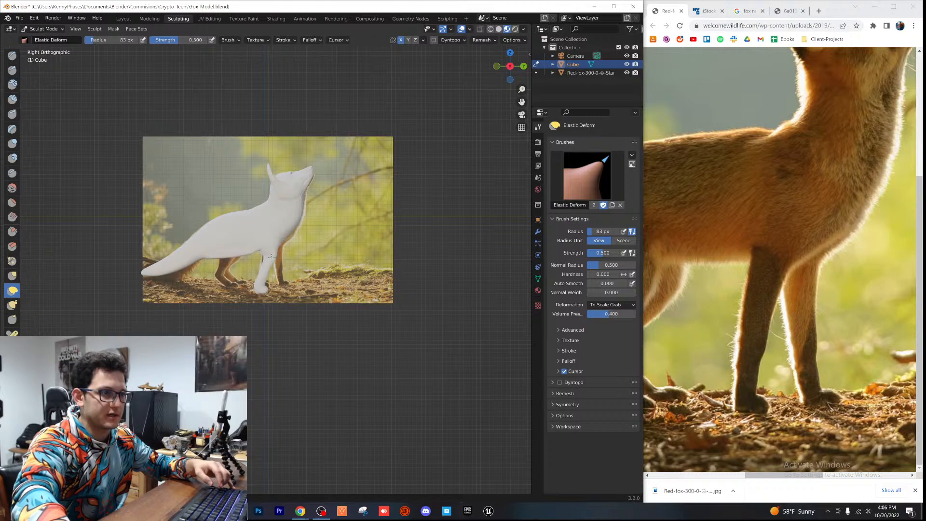
pyautogui.scroll(6, 264, 256)
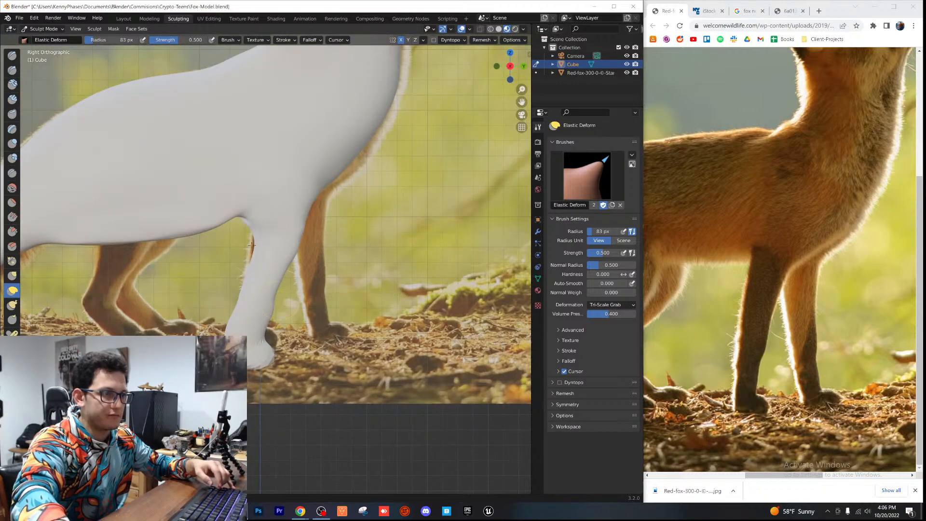
pyautogui.scroll(-2, 250, 250)
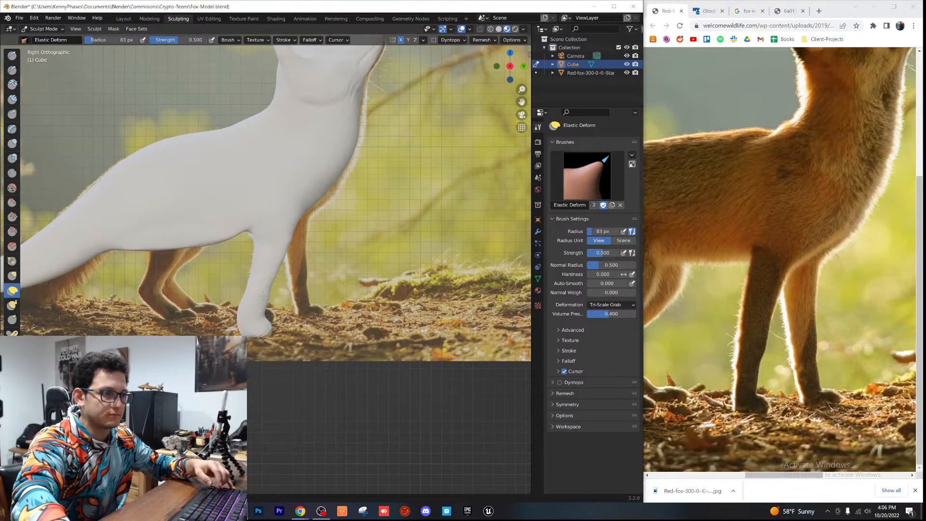
pyautogui.scroll(-5, 280, 261)
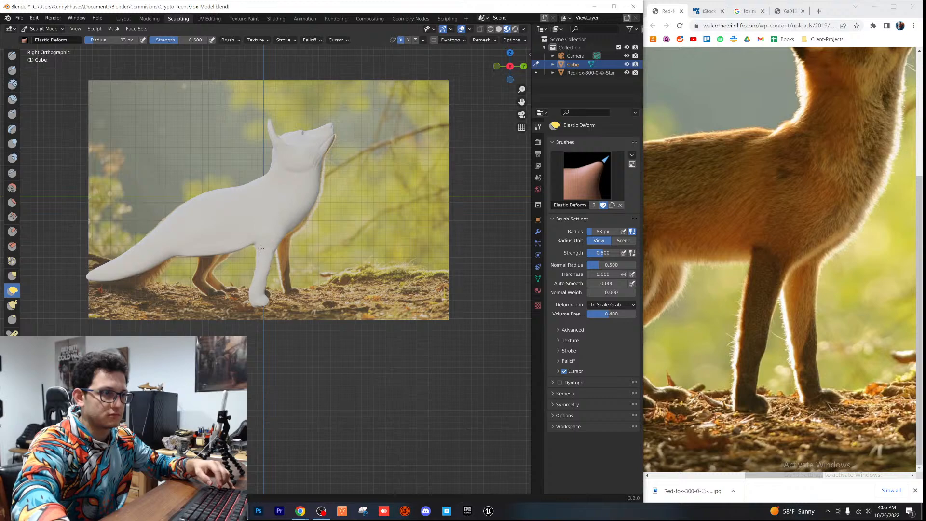
# Step: Compare the repositioned front legs with the photo plane from the side and at an angle, and save the file
pyautogui.scroll(4, 260, 249)
pyautogui.moveTo(260, 249); pyautogui.dragTo(182, 275, button='middle')
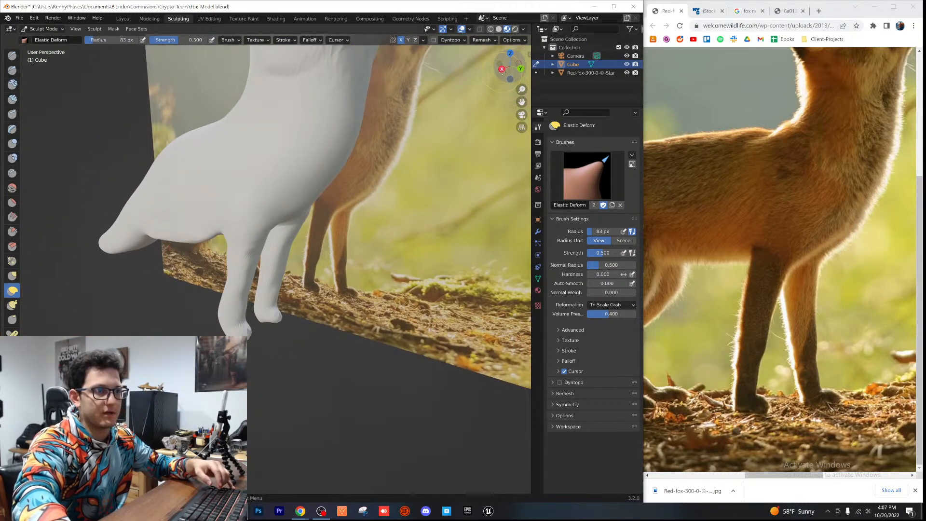
pyautogui.click(502, 69)
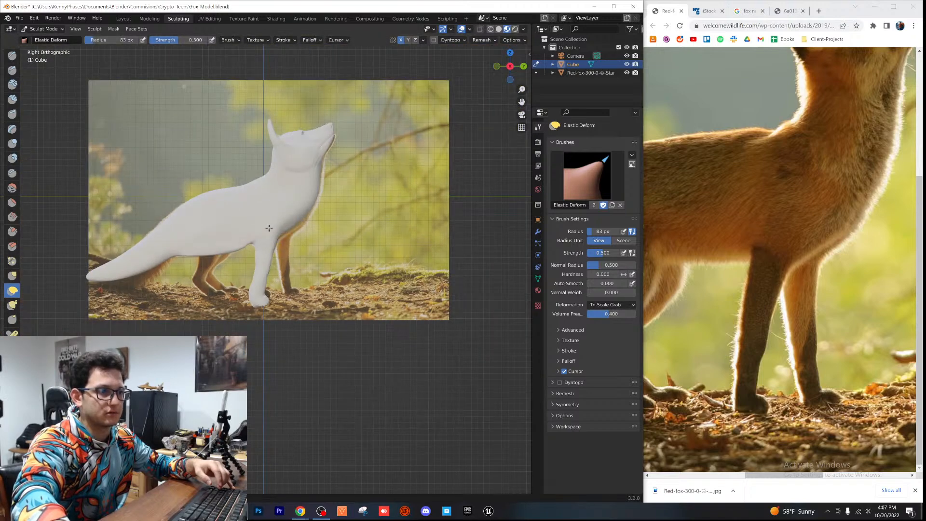
pyautogui.scroll(-3, 314, 240)
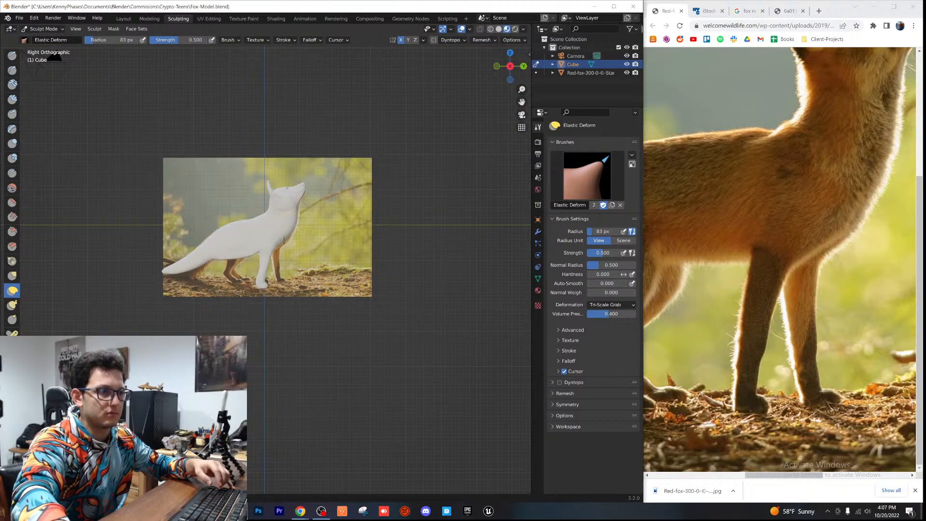
pyautogui.scroll(5, 289, 245)
pyautogui.moveTo(289, 245)
pyautogui.mouseDown(button='middle')
pyautogui.moveTo(243, 264)
pyautogui.moveTo(285, 233)
pyautogui.mouseUp(button='middle')
pyautogui.scroll(-5, 244, 264)
pyautogui.scroll(8, 285, 233)
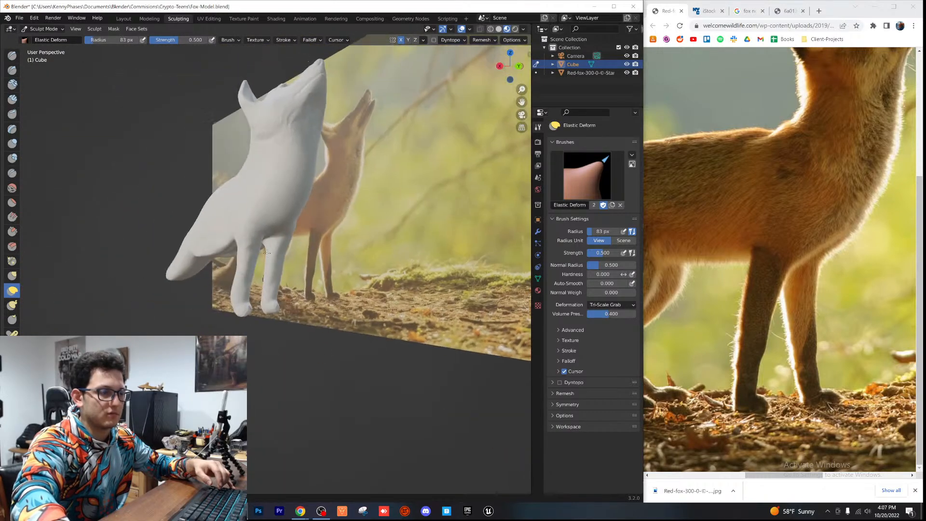
pyautogui.hotkey('ctrl', 's')
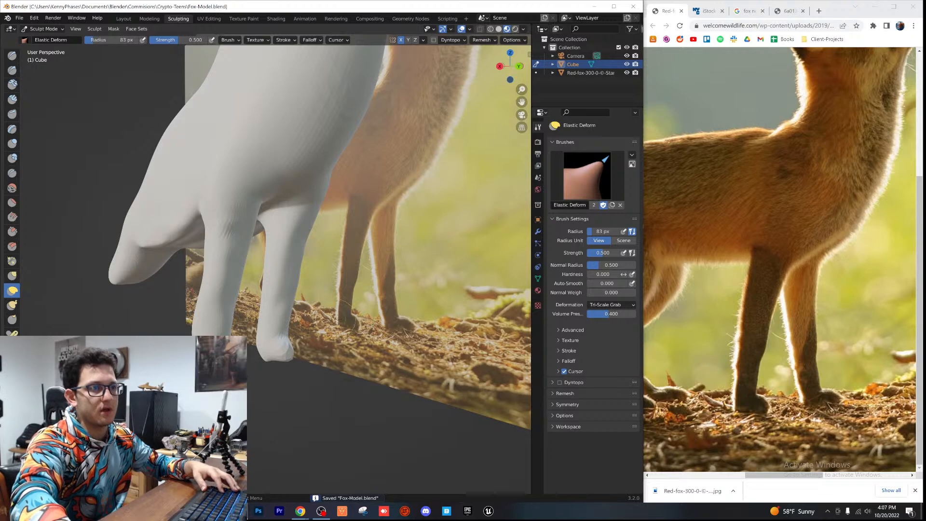
# Step: Examine the fox's head, chest and front legs in the reference photo in the browser
pyautogui.click(761, 283)
pyautogui.click(753, 237)
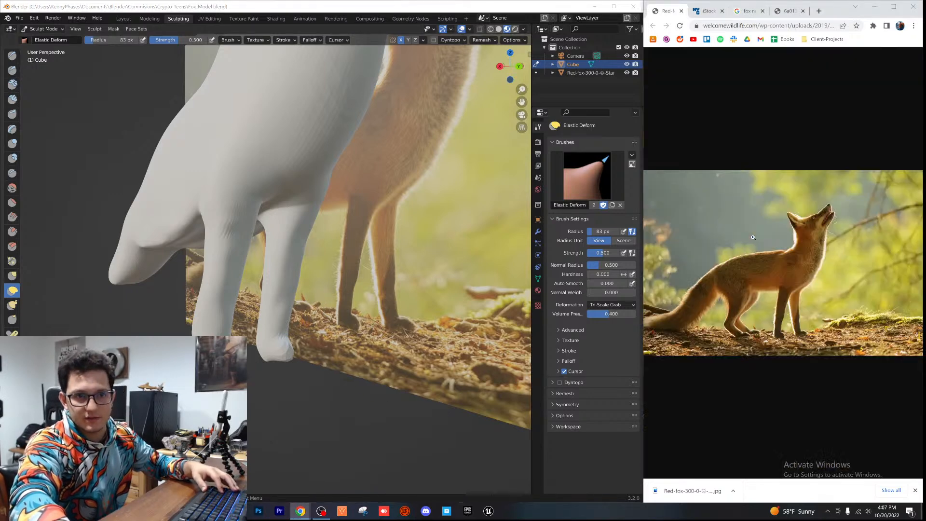
pyautogui.click(830, 199)
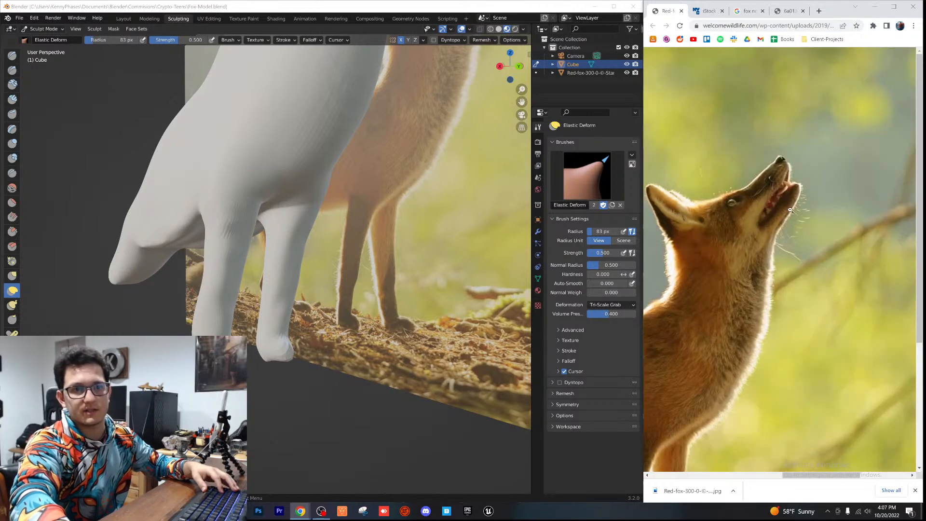
pyautogui.scroll(-6, 765, 244)
pyautogui.scroll(5, 752, 290)
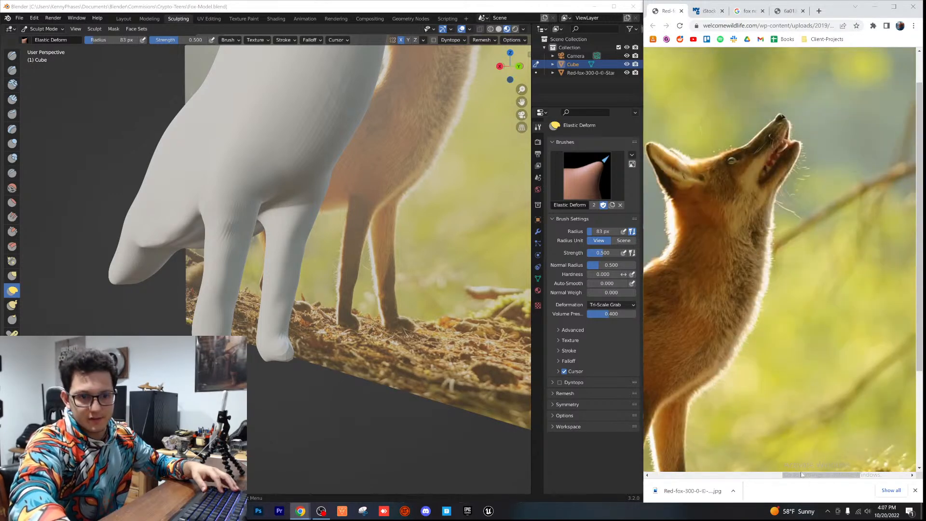
pyautogui.scroll(-5, 743, 347)
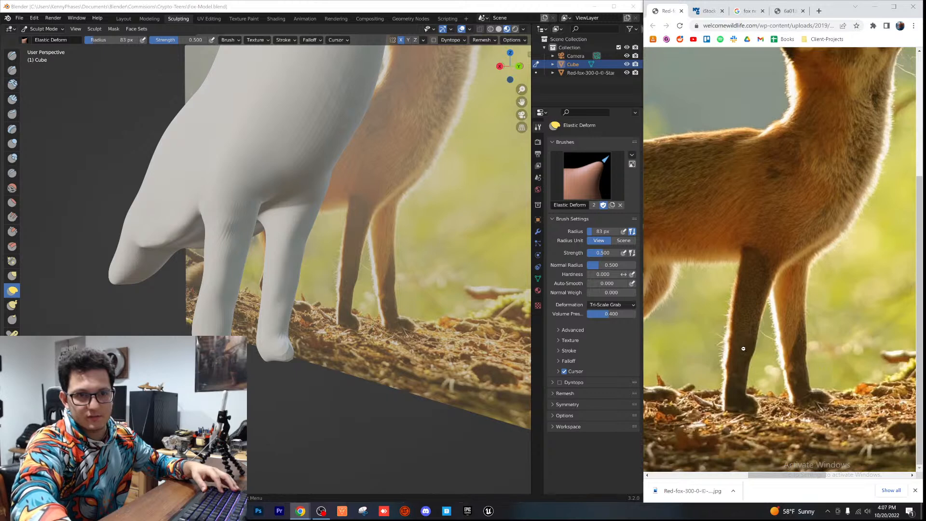
pyautogui.scroll(2, 803, 341)
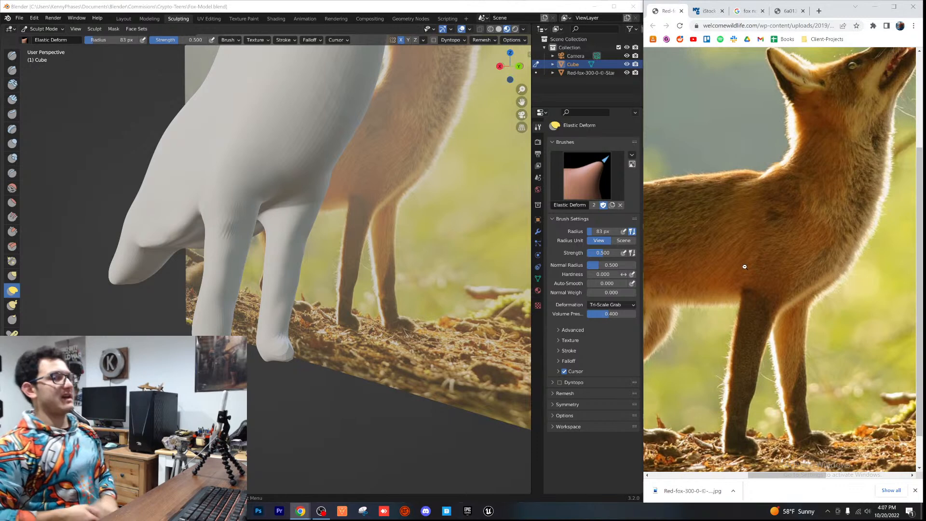
# Step: Push the rear edge of the upper front leg slightly forward with the Elastic Deform brush in right side view
pyautogui.moveTo(288, 246); pyautogui.dragTo(320, 246, button='middle')
pyautogui.click(505, 65)
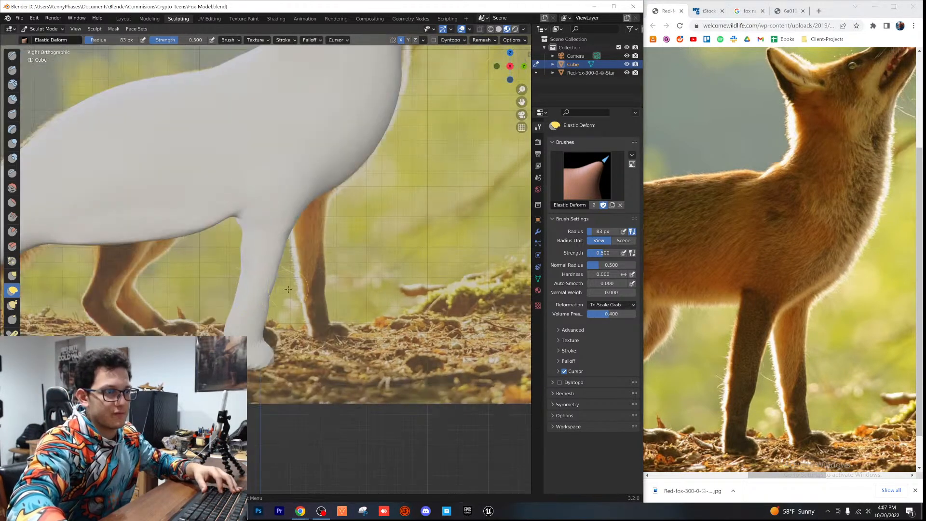
pyautogui.scroll(3, 290, 287)
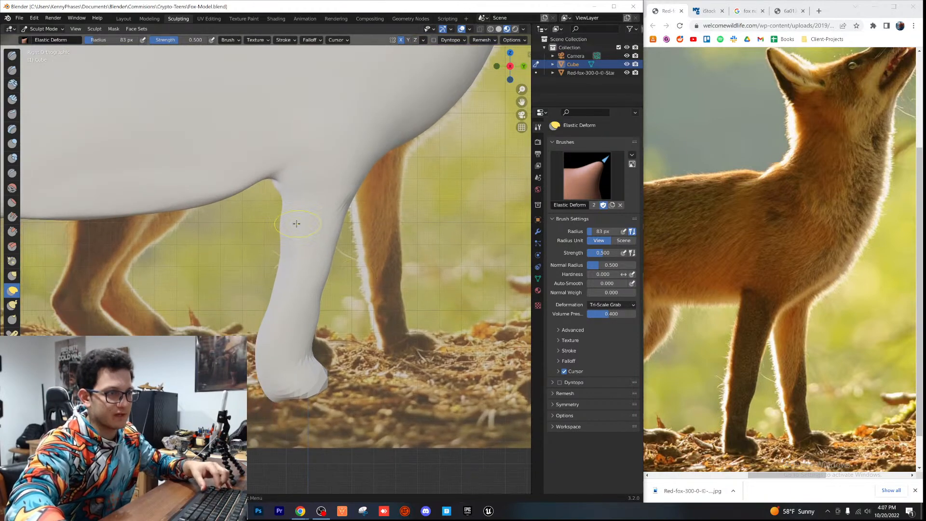
pyautogui.moveTo(333, 223); pyautogui.dragTo(334, 223)
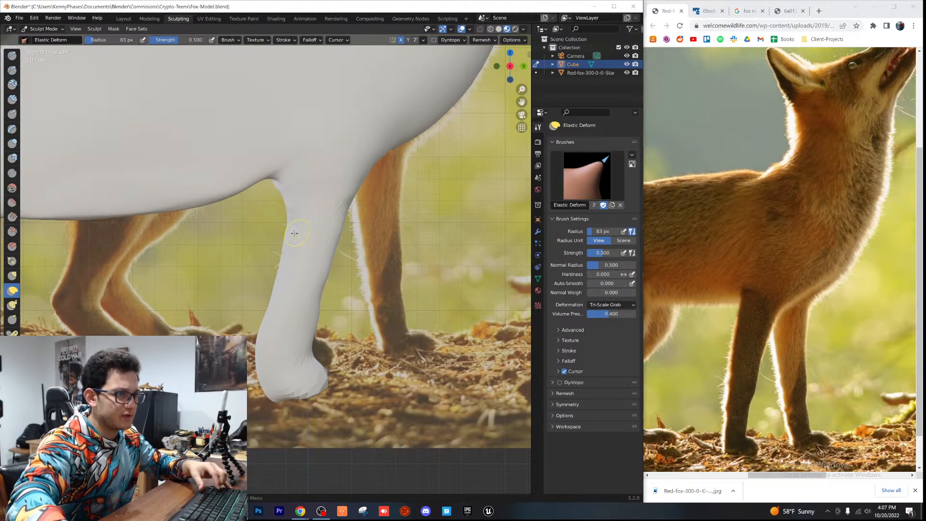
pyautogui.scroll(-3, 286, 282)
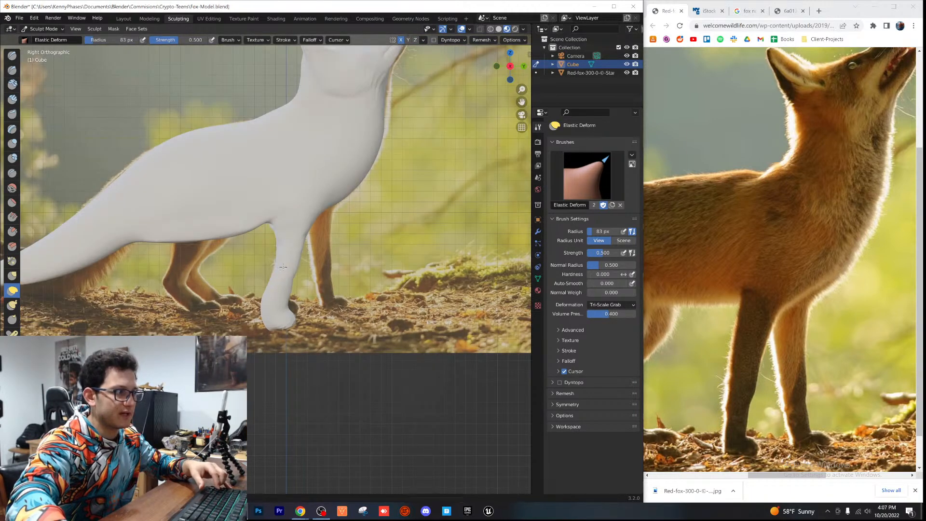
# Step: Shift the lower front leg and paw forward and up with the Elastic Deform brush so the leg stands straighter
pyautogui.scroll(1, 265, 296)
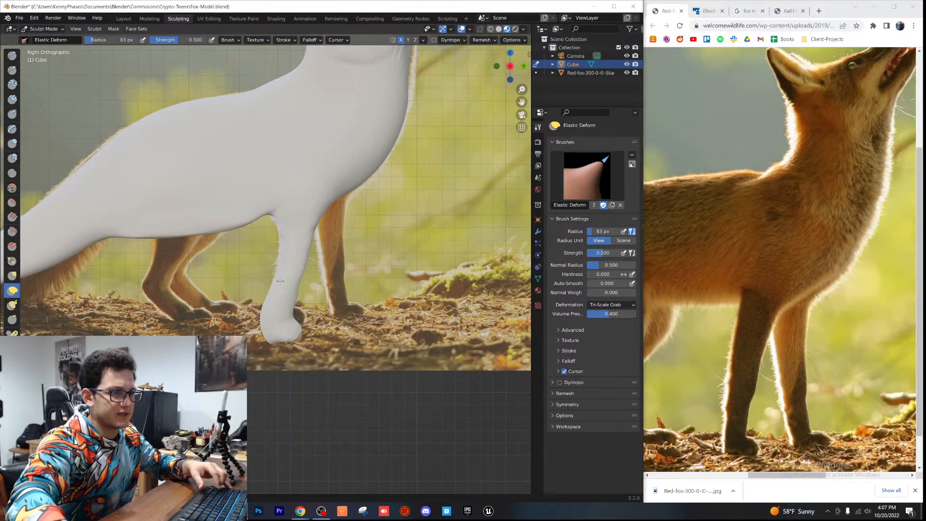
pyautogui.scroll(-5, 275, 289)
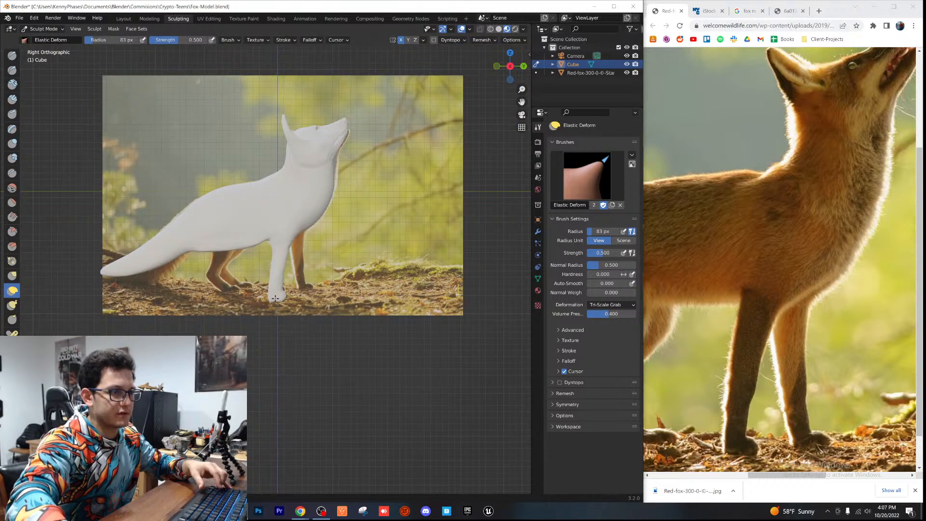
pyautogui.scroll(2, 274, 299)
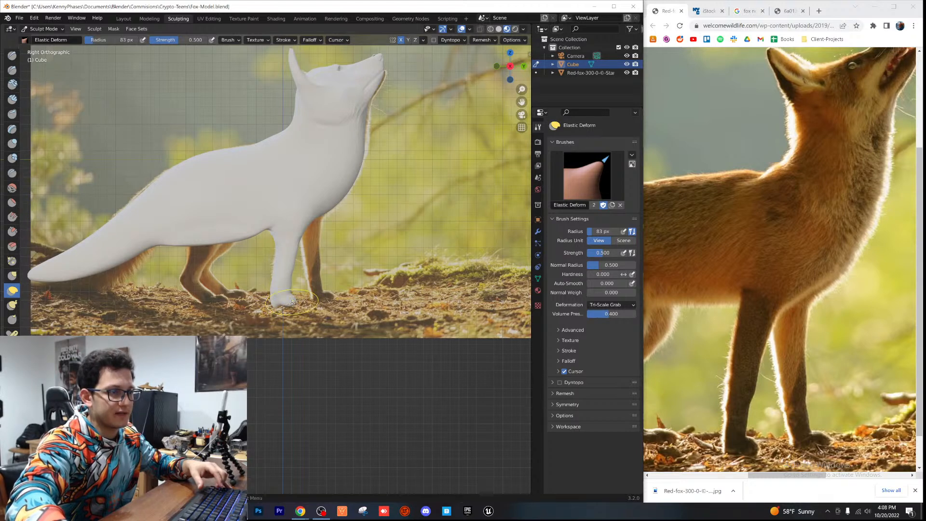
pyautogui.scroll(2, 303, 293)
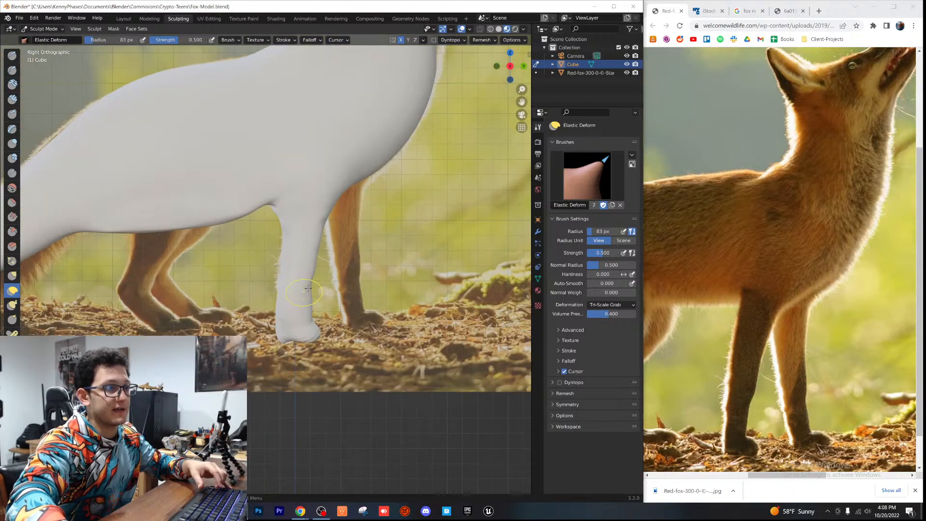
# Step: Smooth the lower front leg and paw with the Smooth brush
pyautogui.hotkey('shift', 's')
pyautogui.scroll(-2, 289, 257)
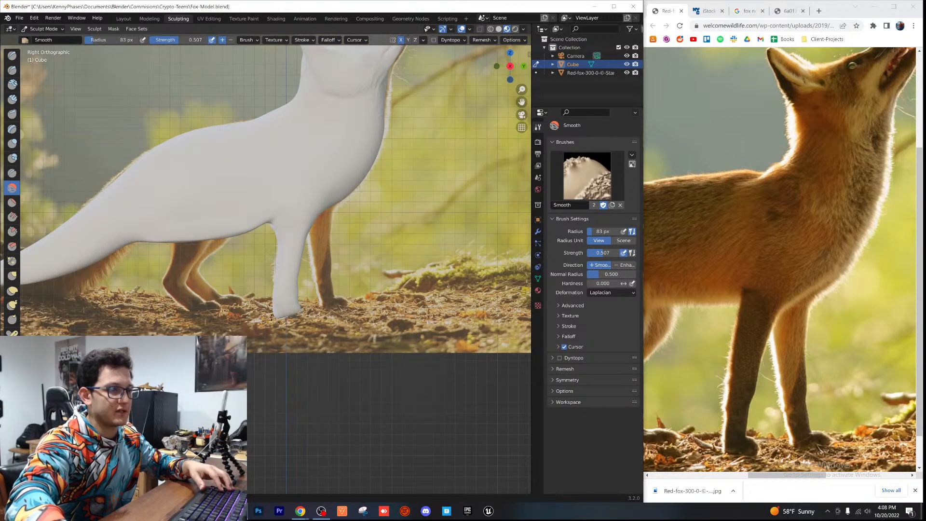
pyautogui.scroll(2, 278, 299)
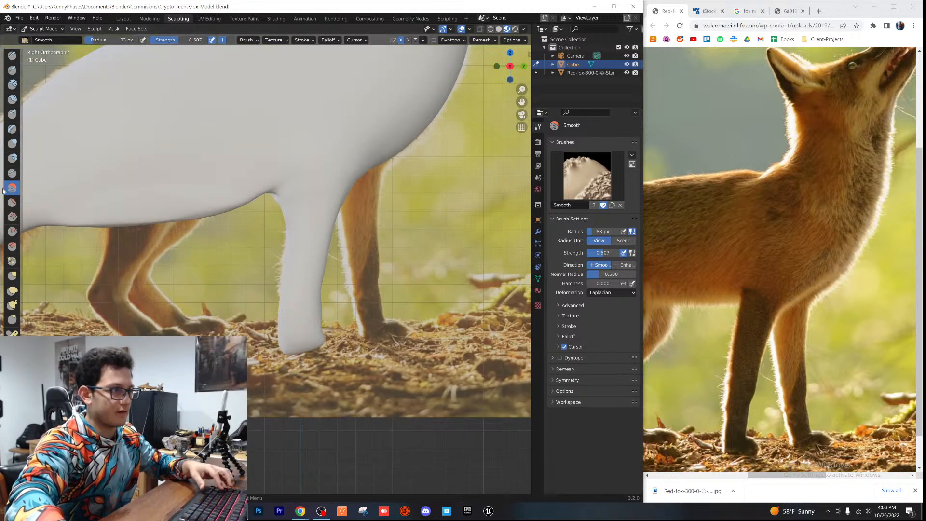
# Step: Push the upper front leg's front edge slightly back with the Elastic Deform brush, and enlarge the brush radius to 221 px
pyautogui.click(12, 291)
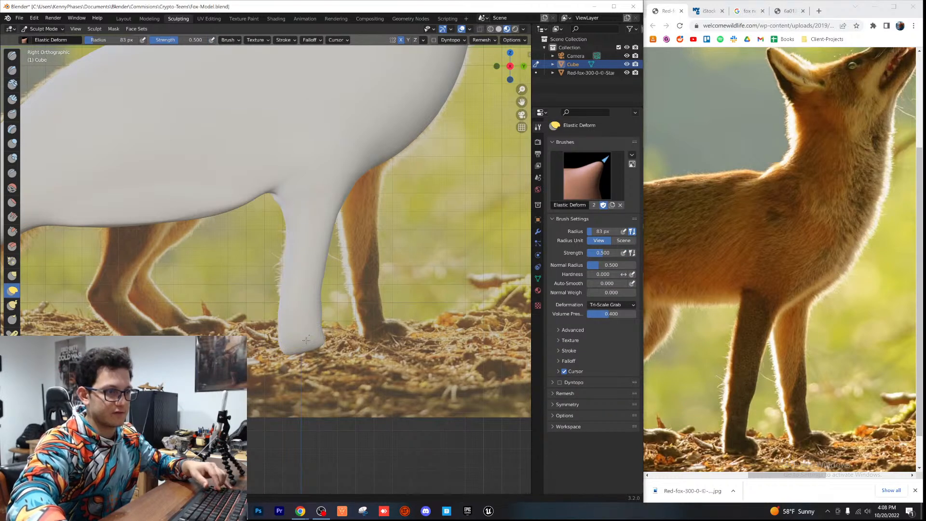
pyautogui.scroll(-3, 288, 333)
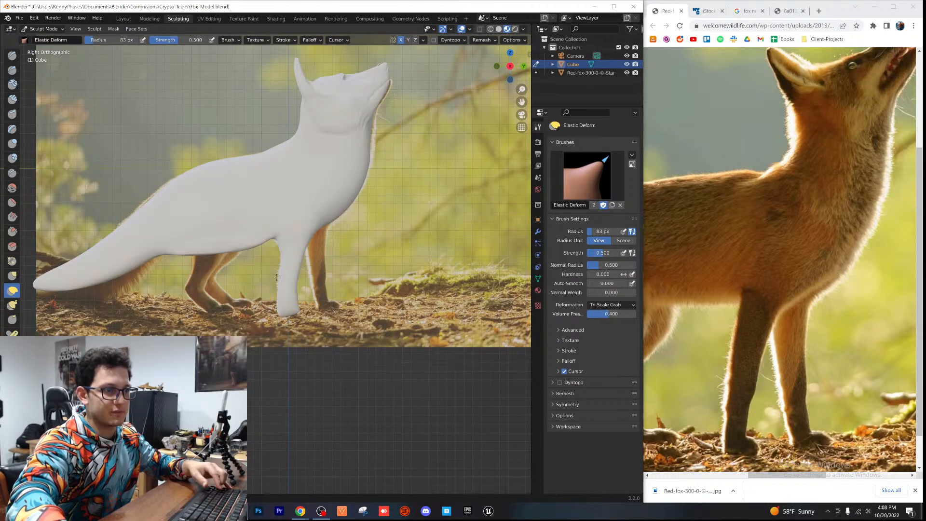
pyautogui.moveTo(303, 254); pyautogui.dragTo(297, 253)
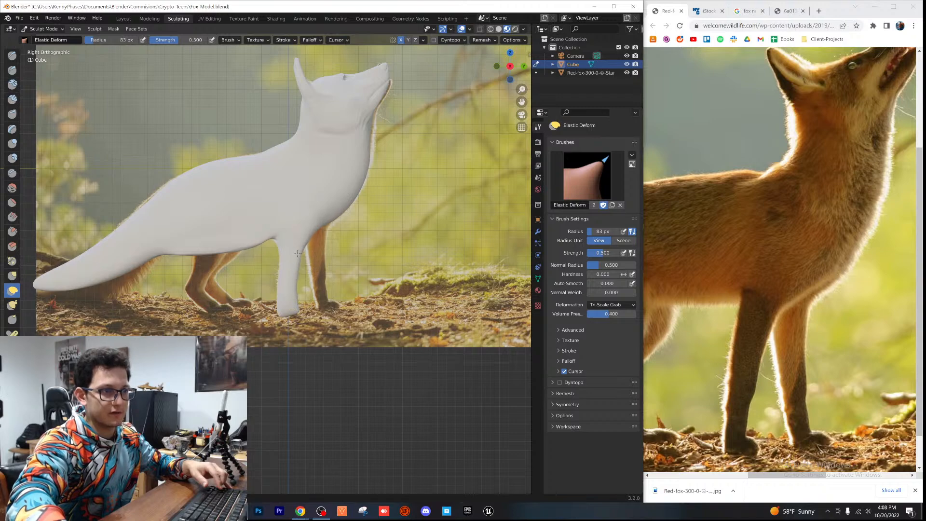
pyautogui.scroll(6, 294, 276)
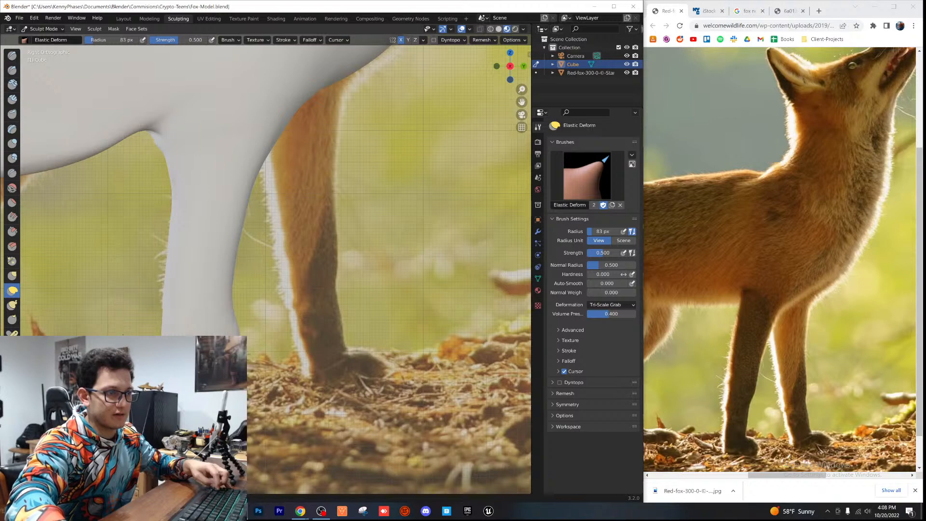
pyautogui.scroll(-4, 234, 326)
pyautogui.moveTo(116, 40); pyautogui.dragTo(131, 40)
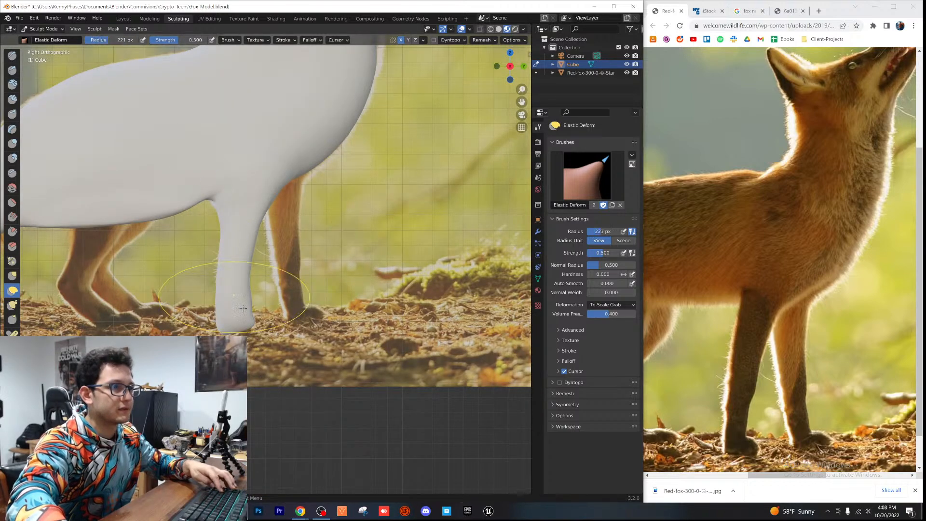
# Step: Push the lower front leg slightly back and down with the Elastic Deform brush in right side view
pyautogui.scroll(4, 232, 295)
pyautogui.moveTo(233, 354); pyautogui.dragTo(226, 356)
pyautogui.moveTo(232, 372); pyautogui.dragTo(216, 372)
pyautogui.hotkey('ctrl', 'z')
pyautogui.moveTo(233, 325)
pyautogui.mouseDown()
pyautogui.moveTo(221, 326)
pyautogui.moveTo(222, 355)
pyautogui.mouseUp()
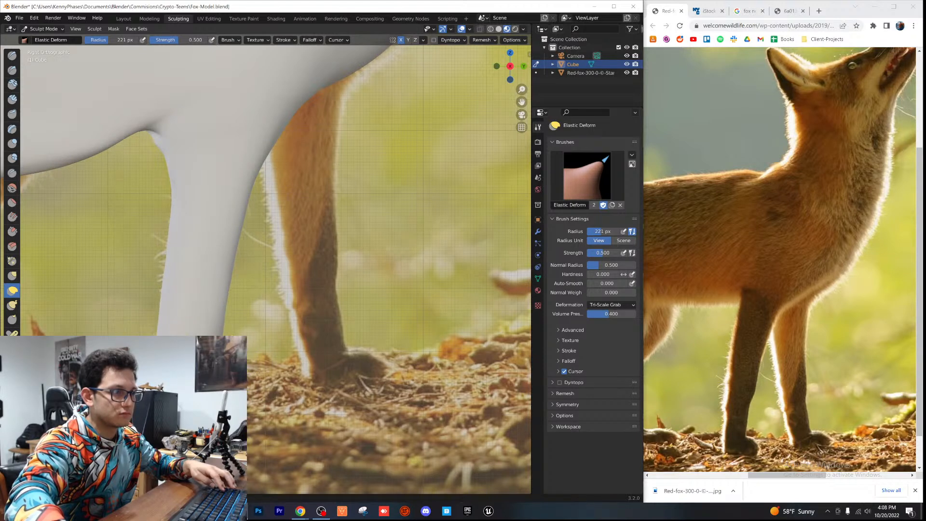
pyautogui.scroll(1, 265, 270)
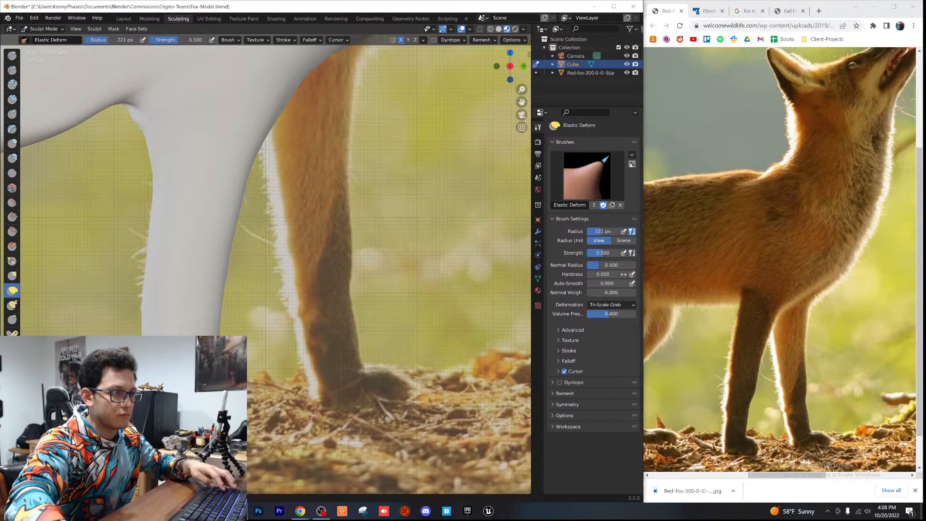
# Step: Reshape the front edge of the ankle and paw with the Elastic Deform brush so the toe projects from the leg
pyautogui.scroll(4, 265, 289)
pyautogui.keyDown('shift'); pyautogui.moveTo(179, 449); pyautogui.dragTo(306, 326, button='middle'); pyautogui.keyUp('shift')
pyautogui.moveTo(297, 345)
pyautogui.mouseDown()
pyautogui.moveTo(280, 348)
pyautogui.moveTo(295, 365)
pyautogui.moveTo(258, 374)
pyautogui.mouseUp()
pyautogui.moveTo(330, 398); pyautogui.dragTo(323, 427)
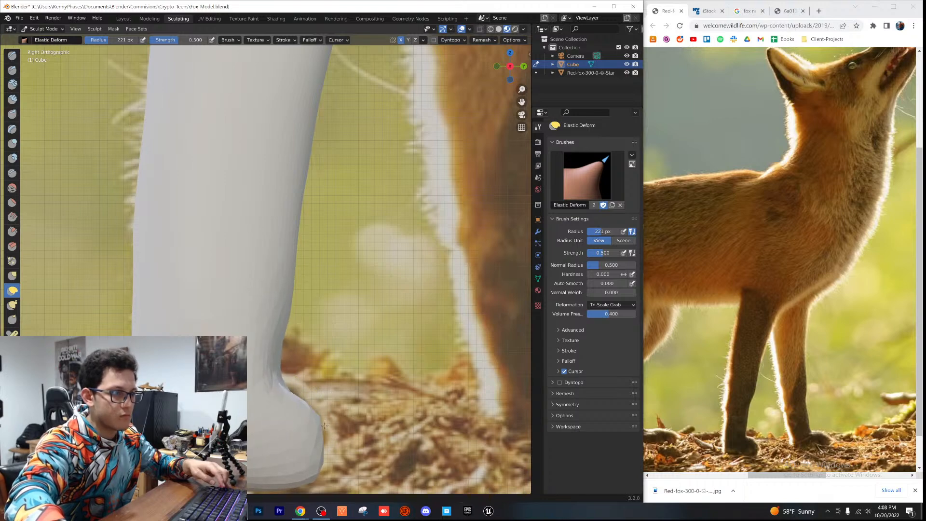
# Step: Smooth the front of the paw and examine both front paws from the front and below
pyautogui.scroll(-5, 333, 425)
pyautogui.moveTo(270, 376); pyautogui.dragTo(192, 320, button='middle')
pyautogui.scroll(2, 192, 320)
pyautogui.keyDown('shift'); pyautogui.moveTo(319, 345); pyautogui.dragTo(333, 364); pyautogui.keyUp('shift')
pyautogui.moveTo(268, 338)
pyautogui.mouseDown(button='middle')
pyautogui.moveTo(149, 338)
pyautogui.moveTo(200, 292)
pyautogui.mouseUp(button='middle')
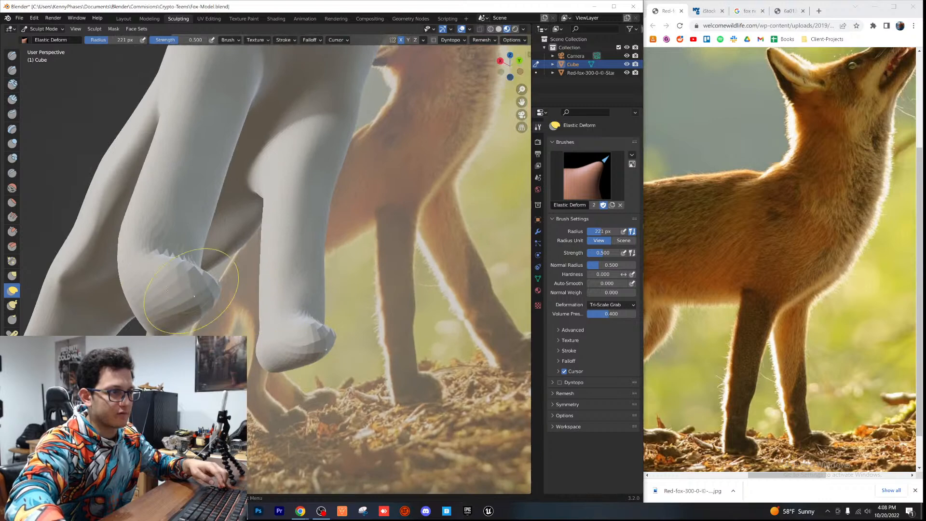
pyautogui.moveTo(76, 256); pyautogui.dragTo(205, 246, button='middle')
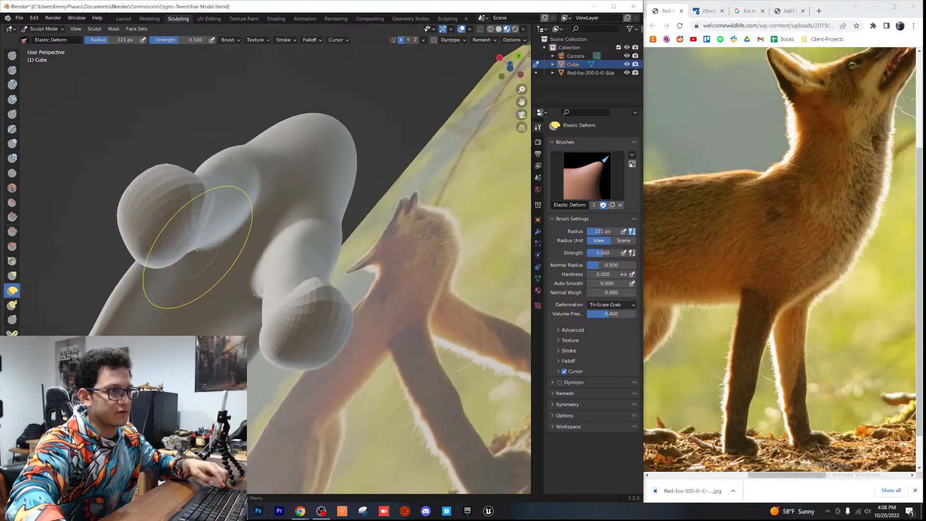
pyautogui.moveTo(126, 241); pyautogui.dragTo(250, 262, button='middle')
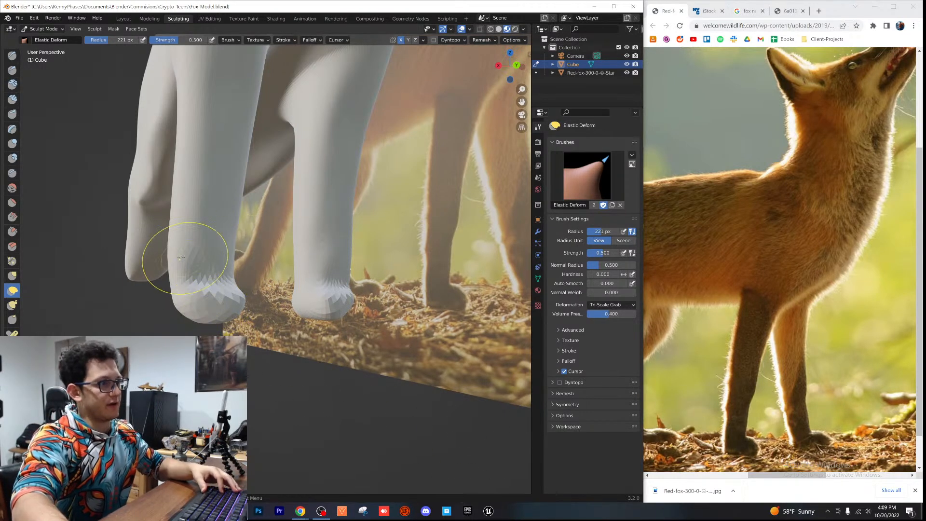
# Step: Flatten the soles of the front paws with the Flatten brush and save the file
pyautogui.click(12, 202)
pyautogui.moveTo(125, 205); pyautogui.dragTo(210, 207, button='middle')
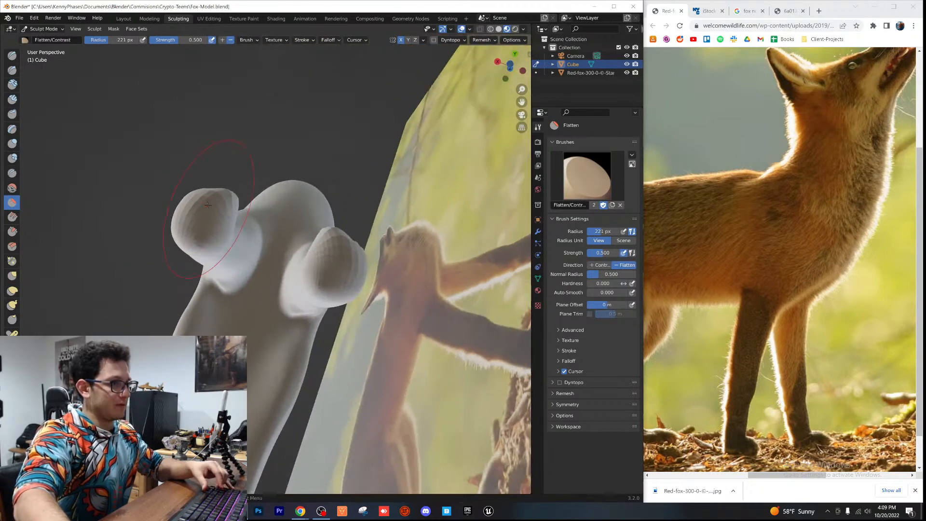
pyautogui.moveTo(208, 213); pyautogui.dragTo(189, 224)
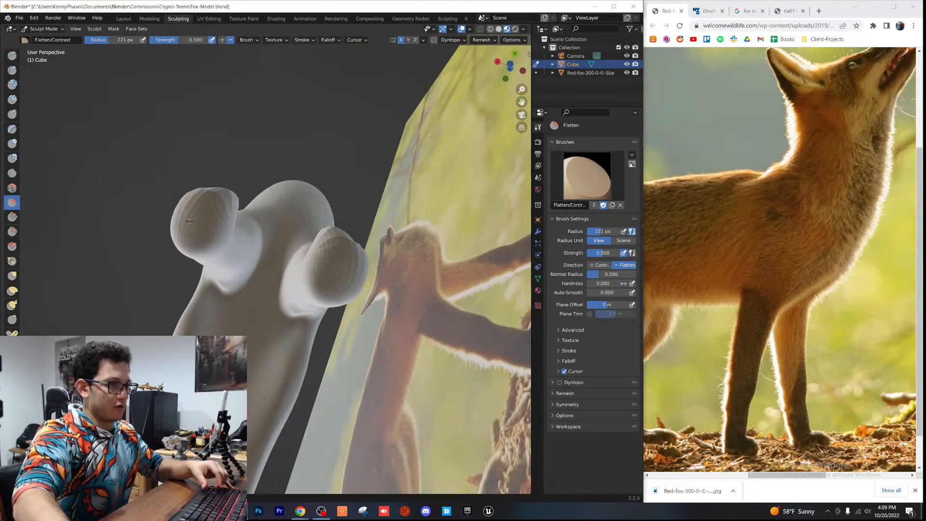
pyautogui.moveTo(191, 220); pyautogui.dragTo(225, 193, button='middle')
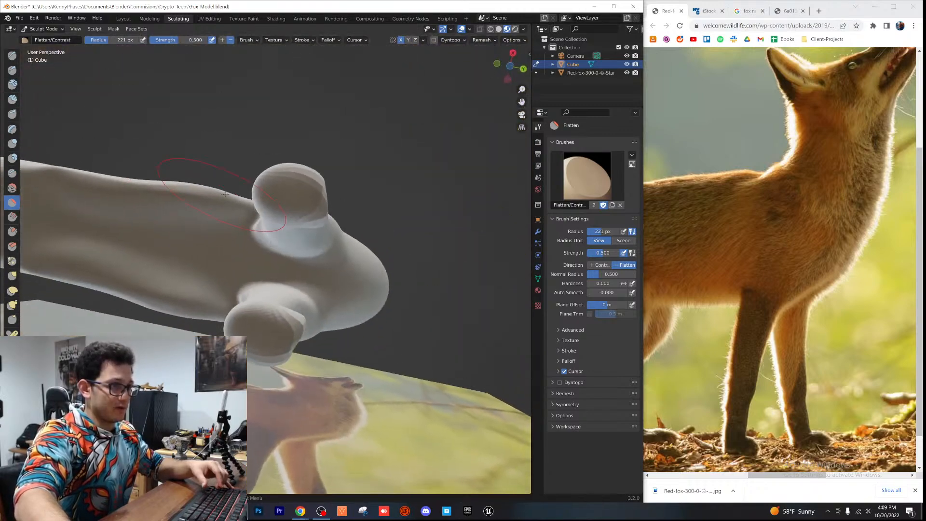
pyautogui.moveTo(319, 199); pyautogui.dragTo(298, 191)
pyautogui.moveTo(299, 189); pyautogui.dragTo(65, 99, button='middle')
pyautogui.hotkey('ctrl', 's')
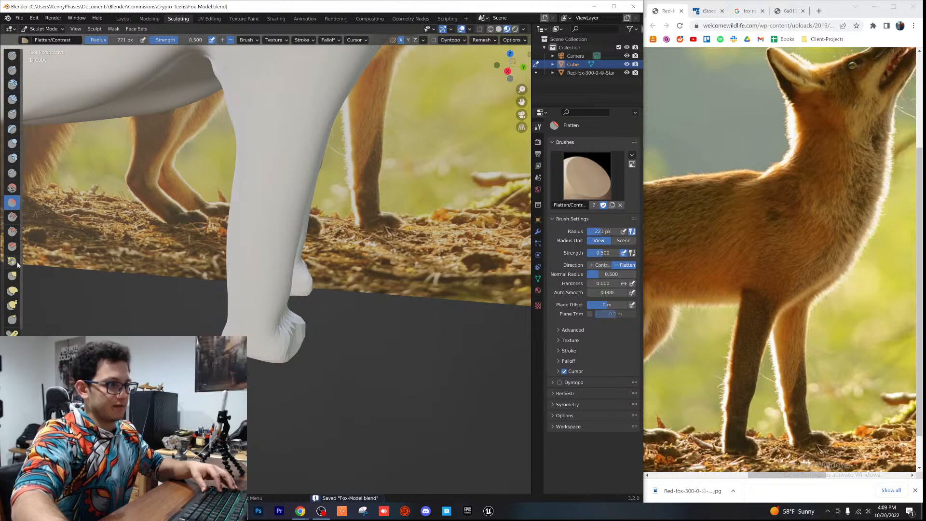
# Step: Pull the front paws forward with the Elastic Deform brush, and adjust the heel and toe in right side view
pyautogui.click(12, 291)
pyautogui.moveTo(291, 334); pyautogui.dragTo(372, 350)
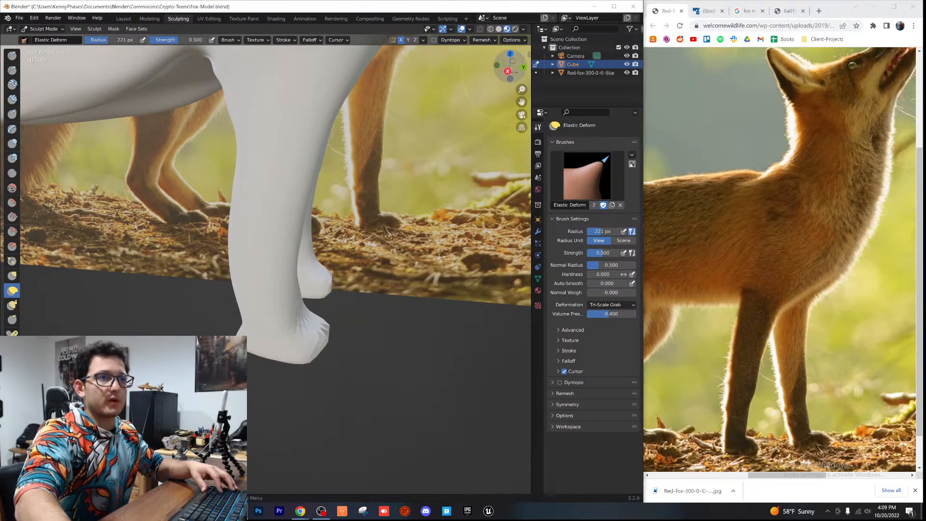
pyautogui.click(508, 71)
pyautogui.moveTo(243, 297)
pyautogui.mouseDown()
pyautogui.moveTo(231, 313)
pyautogui.moveTo(268, 322)
pyautogui.mouseUp()
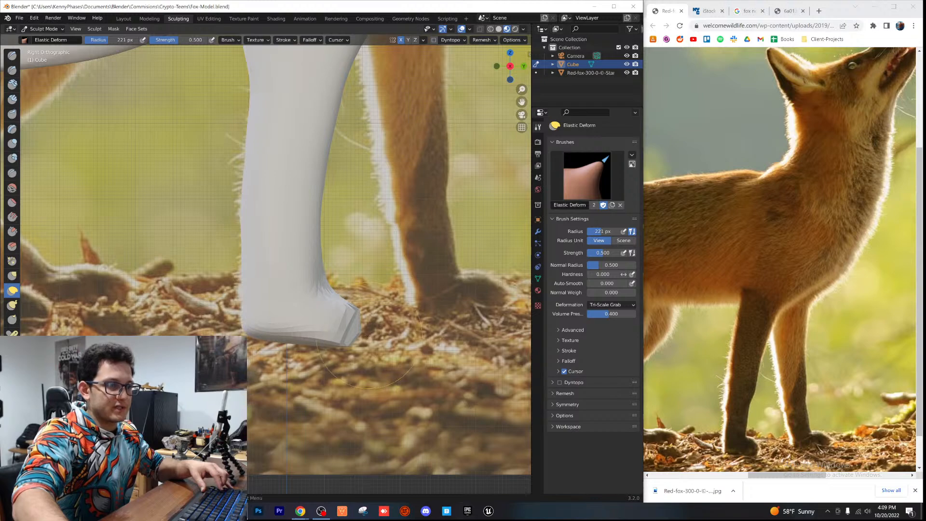
pyautogui.moveTo(351, 329); pyautogui.dragTo(359, 275)
# Step: Smooth the toe area and soles of the front paws from below with the Smooth brush
pyautogui.moveTo(354, 312); pyautogui.dragTo(4, 208, button='middle')
pyautogui.click(12, 187)
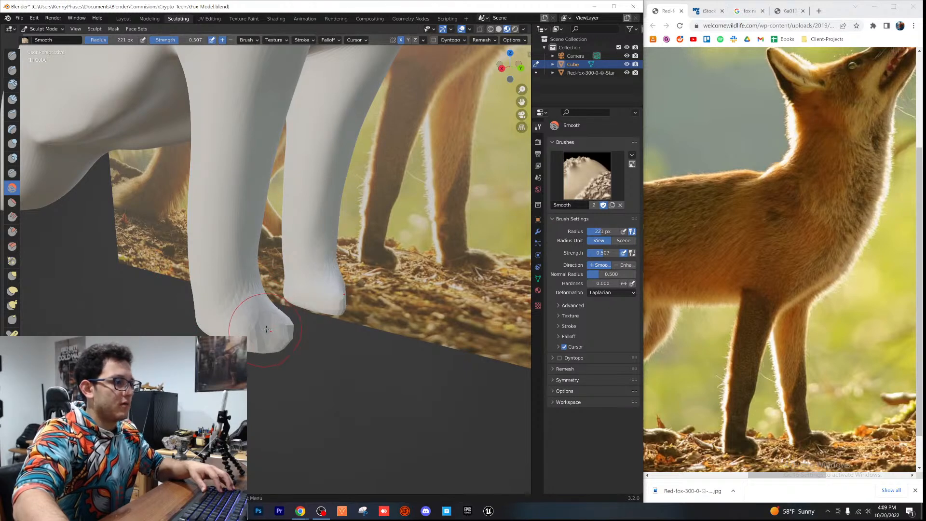
pyautogui.hotkey('ctrl', 'z')
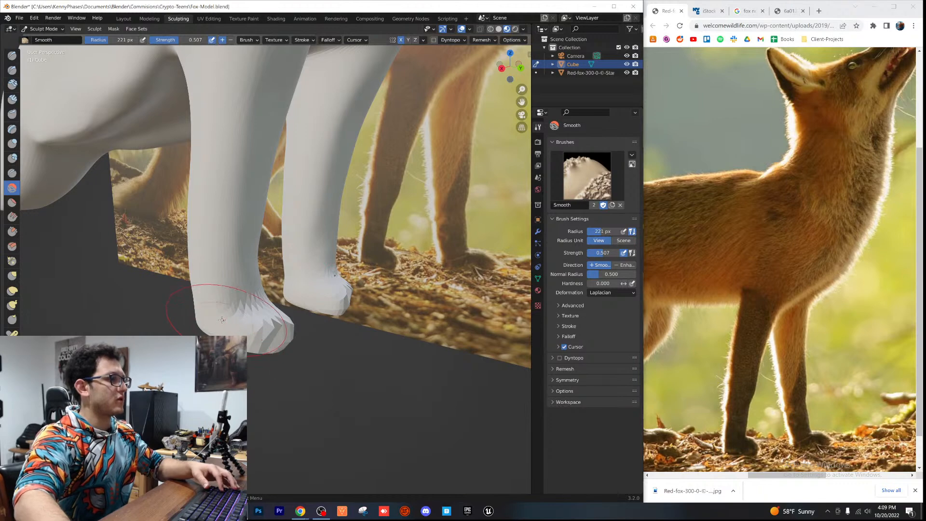
pyautogui.moveTo(212, 333); pyautogui.dragTo(268, 313, button='middle')
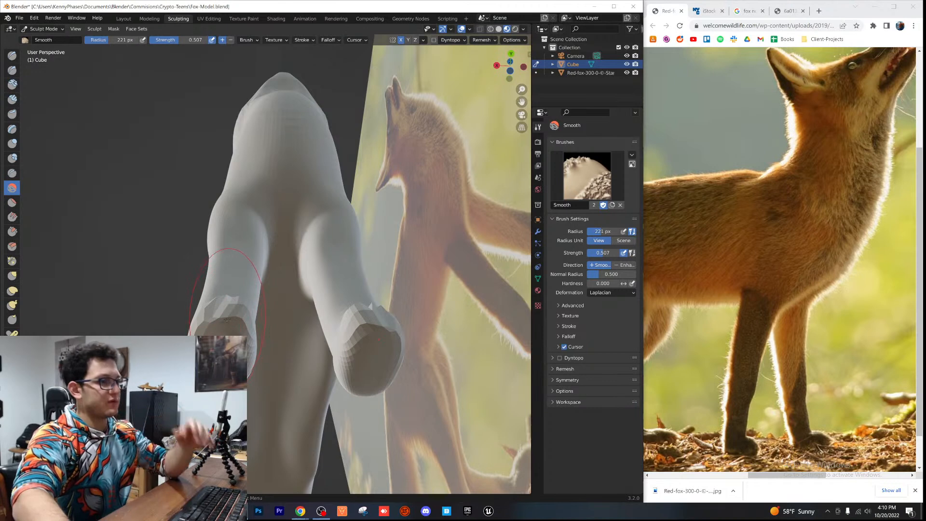
pyautogui.moveTo(228, 322); pyautogui.dragTo(216, 313)
pyautogui.moveTo(249, 322); pyautogui.dragTo(246, 362, button='middle')
pyautogui.moveTo(244, 373)
pyautogui.mouseDown()
pyautogui.moveTo(239, 364)
pyautogui.moveTo(232, 374)
pyautogui.mouseUp()
# Step: Stretch the toes of the front paws forward with the Elastic Deform brush to lengthen the paws
pyautogui.click(12, 289)
pyautogui.moveTo(226, 381); pyautogui.dragTo(328, 403, button='middle')
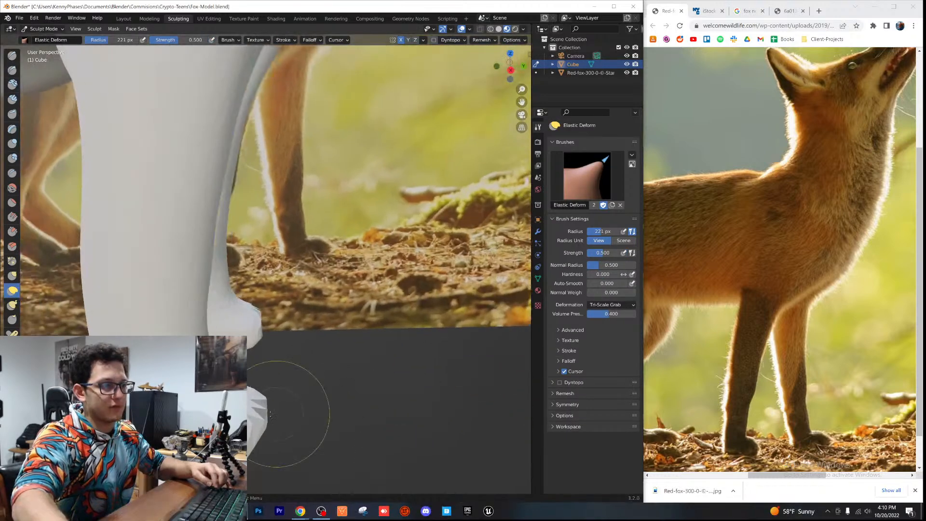
pyautogui.moveTo(263, 423); pyautogui.dragTo(316, 417)
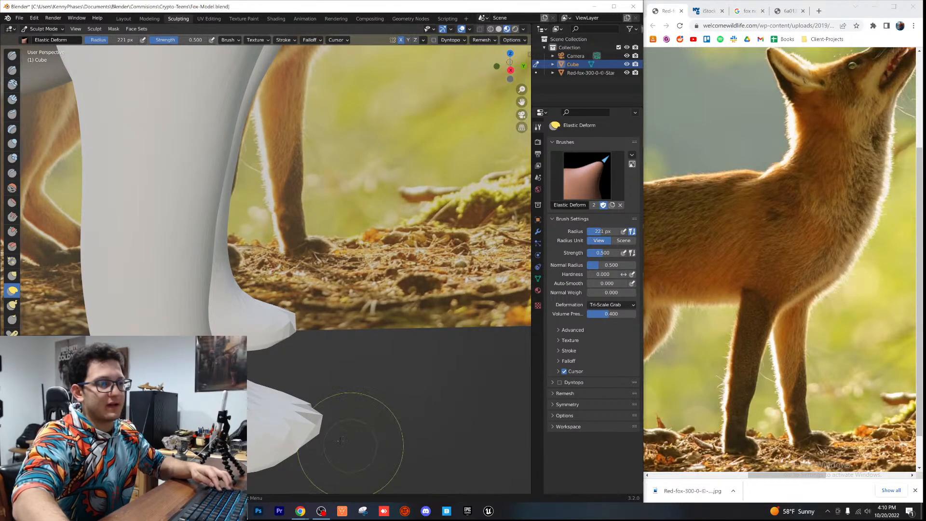
pyautogui.scroll(-2, 305, 414)
pyautogui.moveTo(291, 396); pyautogui.dragTo(267, 387, button='middle')
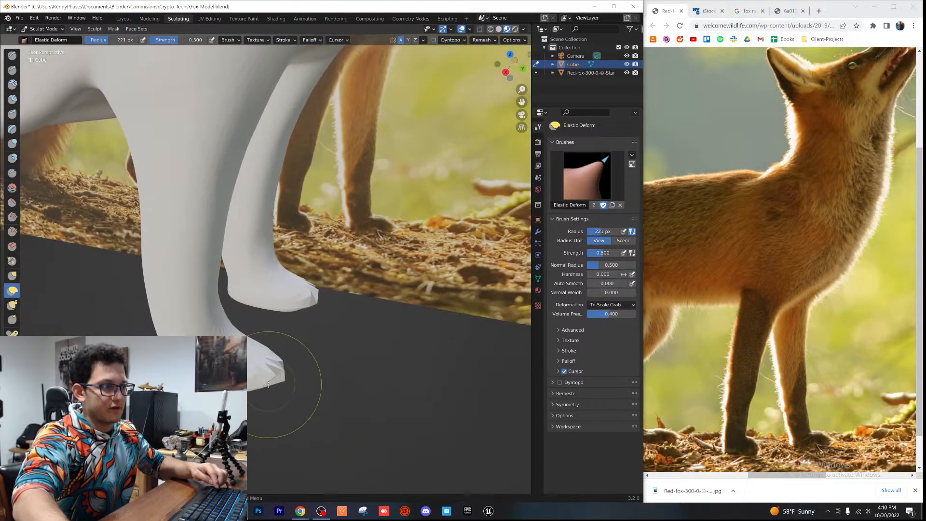
# Step: Smooth the lengthened front paws with the Smooth brush and save the file
pyautogui.click(10, 188)
pyautogui.moveTo(278, 377); pyautogui.dragTo(279, 361)
pyautogui.moveTo(285, 365)
pyautogui.mouseDown(button='middle')
pyautogui.moveTo(251, 362)
pyautogui.moveTo(221, 322)
pyautogui.moveTo(284, 373)
pyautogui.moveTo(332, 279)
pyautogui.moveTo(37, 113)
pyautogui.mouseUp(button='middle')
pyautogui.scroll(-2, 221, 322)
pyautogui.scroll(-3, 243, 338)
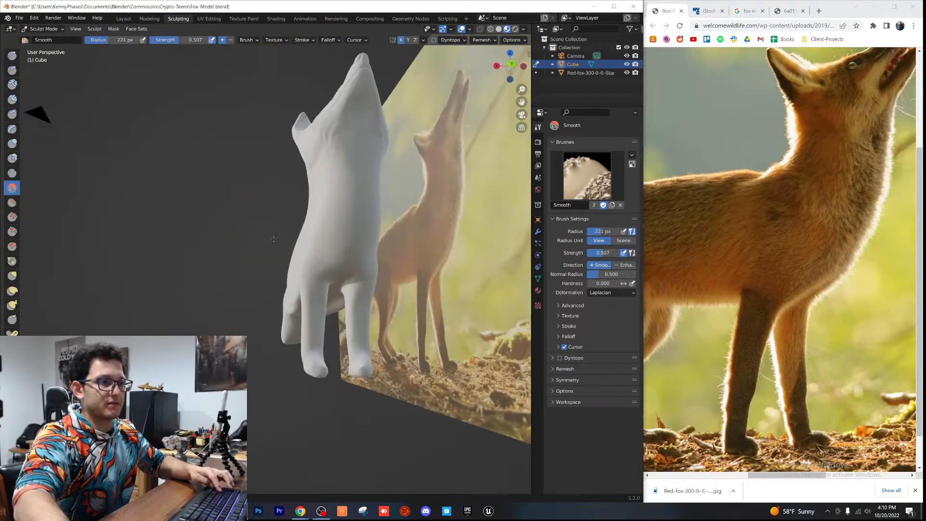
pyautogui.hotkey('ctrl', 's')
# Step: Adjust the rear belly and tail underside with the Elastic Deform brush in right side view
pyautogui.press('KP_5')
pyautogui.click(498, 65)
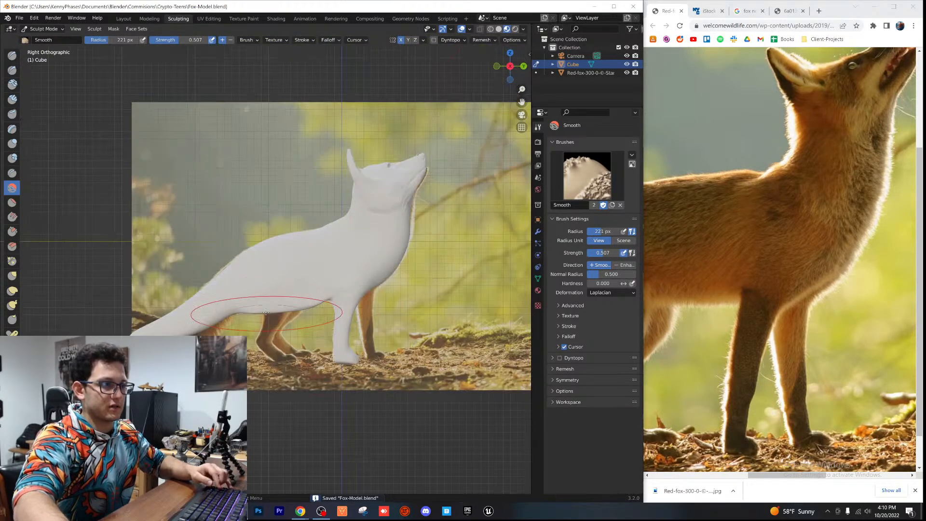
pyautogui.click(12, 292)
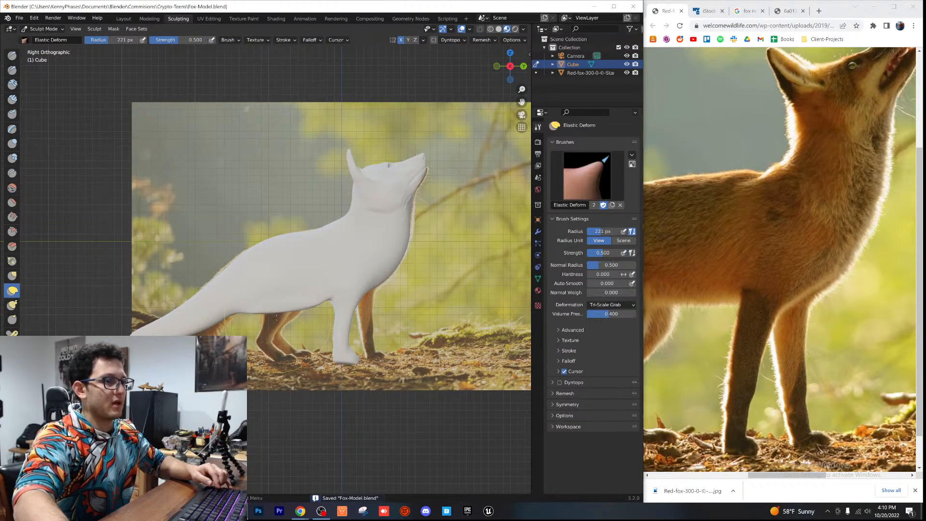
pyautogui.moveTo(275, 311)
pyautogui.mouseDown()
pyautogui.moveTo(272, 244)
pyautogui.moveTo(309, 217)
pyautogui.mouseUp()
pyautogui.hotkey('ctrl', 'z')
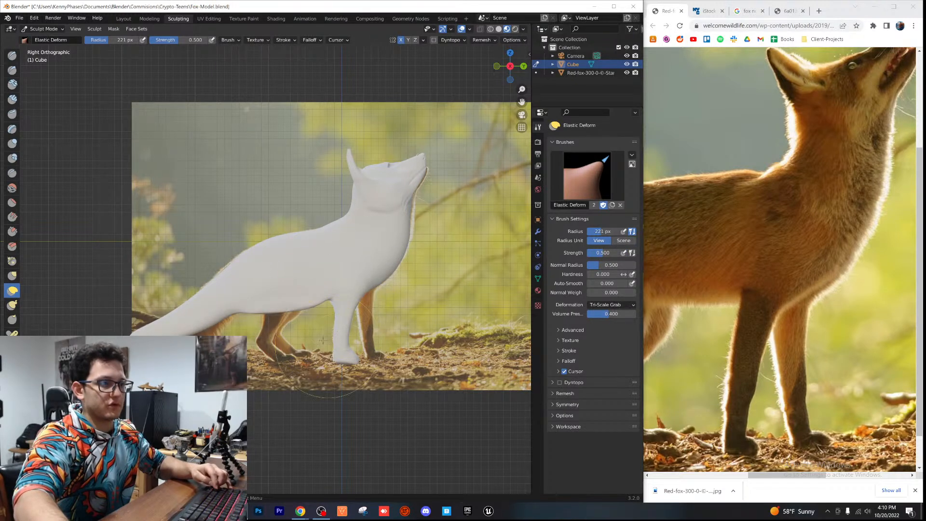
pyautogui.moveTo(292, 309)
pyautogui.mouseDown()
pyautogui.moveTo(334, 238)
pyautogui.moveTo(262, 316)
pyautogui.mouseUp()
pyautogui.moveTo(200, 317)
pyautogui.mouseDown()
pyautogui.moveTo(202, 357)
pyautogui.moveTo(206, 303)
pyautogui.mouseUp()
pyautogui.moveTo(151, 333)
pyautogui.mouseDown()
pyautogui.moveTo(145, 302)
pyautogui.moveTo(137, 333)
pyautogui.mouseUp()
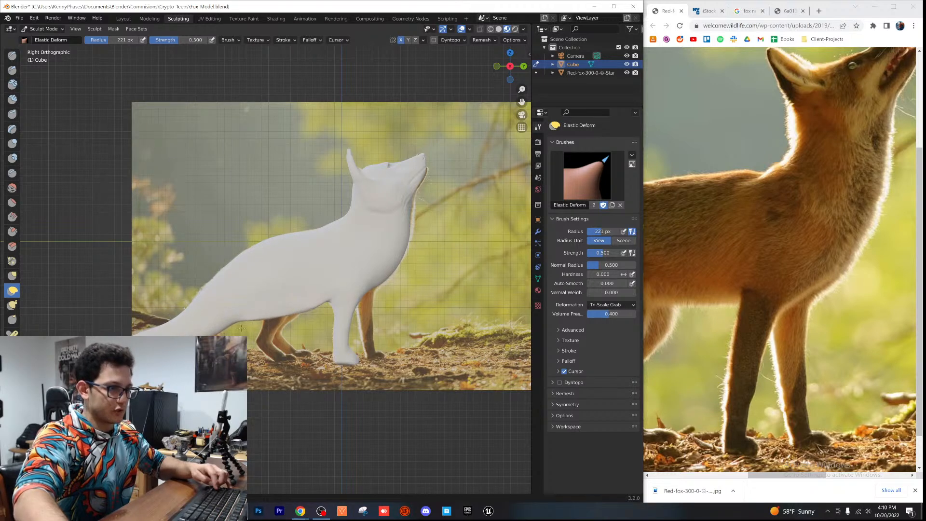
# Step: Push the belly line behind the front leg up toward the reference outline with the Elastic Deform brush
pyautogui.scroll(2, 228, 327)
pyautogui.moveTo(287, 313)
pyautogui.mouseDown()
pyautogui.moveTo(288, 260)
pyautogui.moveTo(301, 259)
pyautogui.mouseUp()
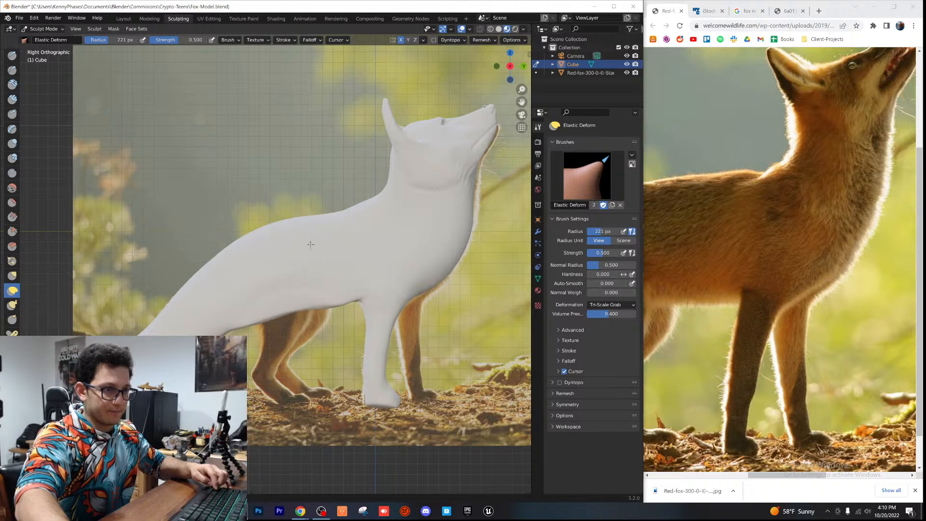
pyautogui.moveTo(381, 264); pyautogui.dragTo(386, 255)
pyautogui.scroll(4, 376, 314)
pyautogui.scroll(-4, 451, 319)
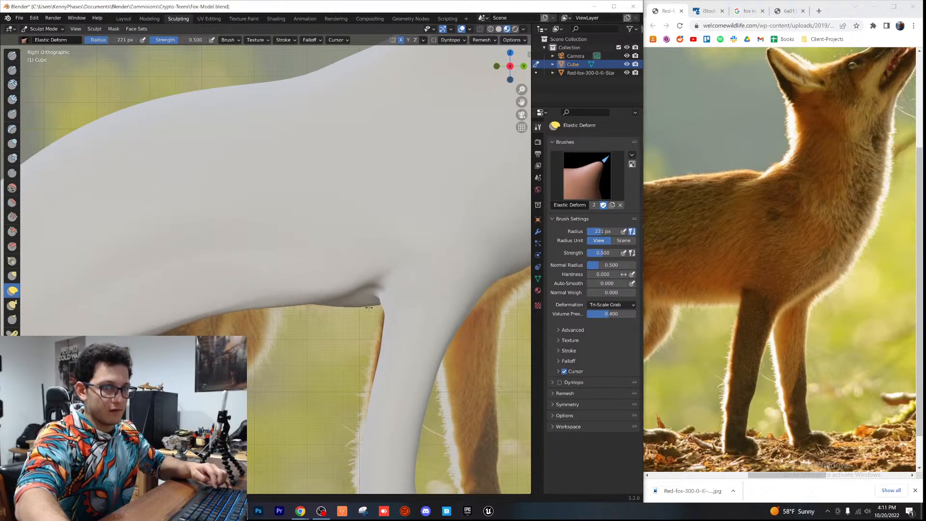
pyautogui.scroll(-2, 275, 314)
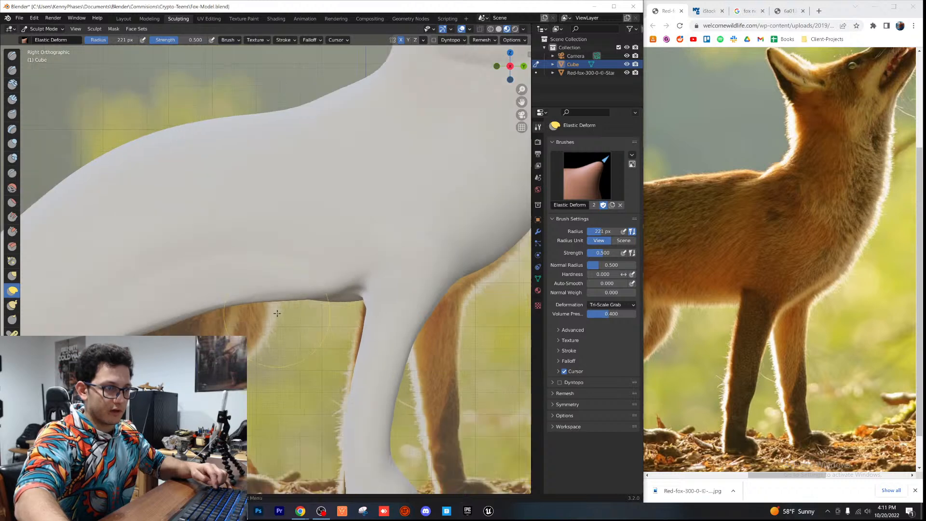
pyautogui.moveTo(266, 279)
pyautogui.mouseDown()
pyautogui.moveTo(269, 190)
pyautogui.moveTo(275, 261)
pyautogui.moveTo(266, 279)
pyautogui.mouseUp()
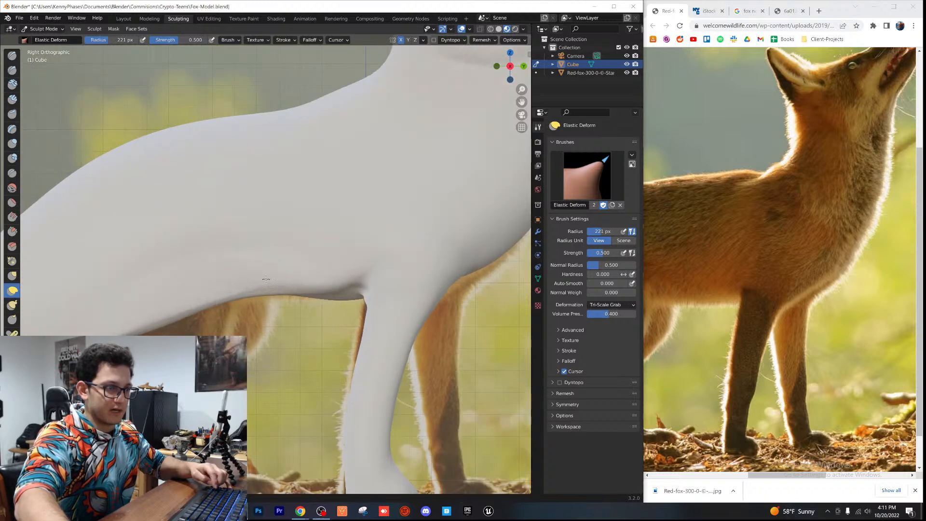
# Step: Raise the rear belly and the underside near the tail base with the Elastic Deform brush to match the reference
pyautogui.moveTo(150, 327)
pyautogui.mouseDown()
pyautogui.moveTo(140, 176)
pyautogui.moveTo(149, 294)
pyautogui.moveTo(163, 303)
pyautogui.mouseUp()
pyautogui.moveTo(268, 302); pyautogui.dragTo(268, 286)
pyautogui.moveTo(93, 311)
pyautogui.mouseDown()
pyautogui.moveTo(84, 95)
pyautogui.moveTo(131, 289)
pyautogui.mouseUp()
pyautogui.scroll(-1, 134, 295)
pyautogui.keyDown('shift'); pyautogui.moveTo(134, 294); pyautogui.dragTo(234, 267, button='middle'); pyautogui.keyUp('shift')
pyautogui.moveTo(238, 273)
pyautogui.mouseDown()
pyautogui.moveTo(231, 176)
pyautogui.moveTo(244, 261)
pyautogui.mouseUp()
pyautogui.moveTo(278, 265)
pyautogui.mouseDown(button='middle')
pyautogui.moveTo(273, 207)
pyautogui.moveTo(265, 207)
pyautogui.moveTo(305, 206)
pyautogui.mouseUp(button='middle')
pyautogui.click(508, 62)
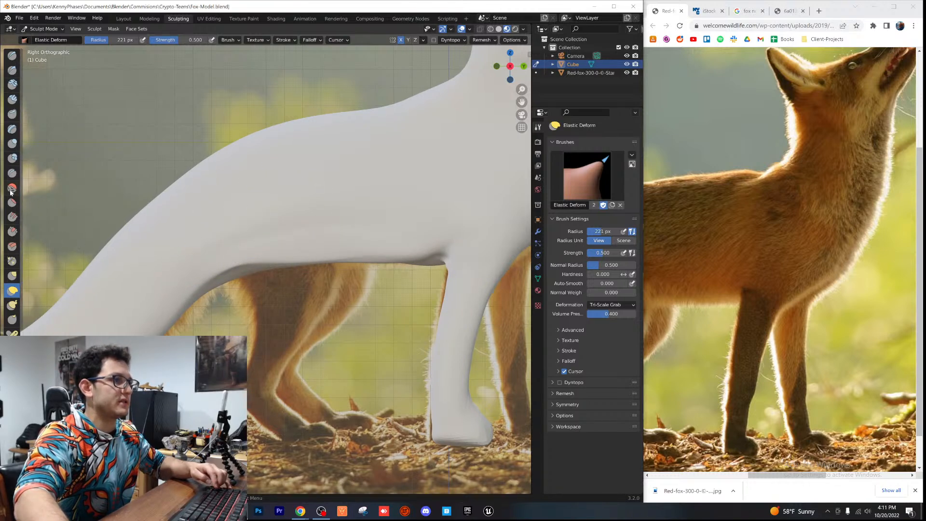
# Step: Switch to the Smooth brush, view the belly from below, and save the file
pyautogui.click(13, 174)
pyautogui.scroll(-1, 229, 268)
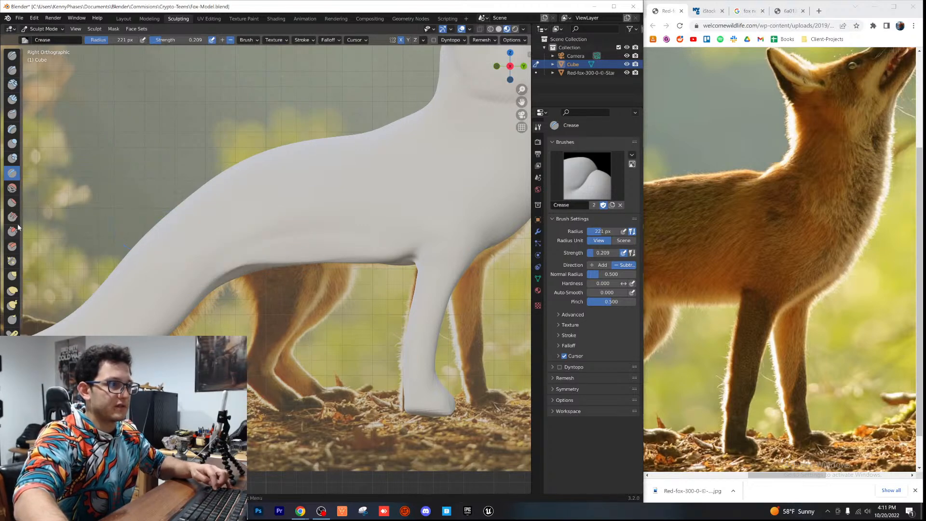
pyautogui.click(12, 188)
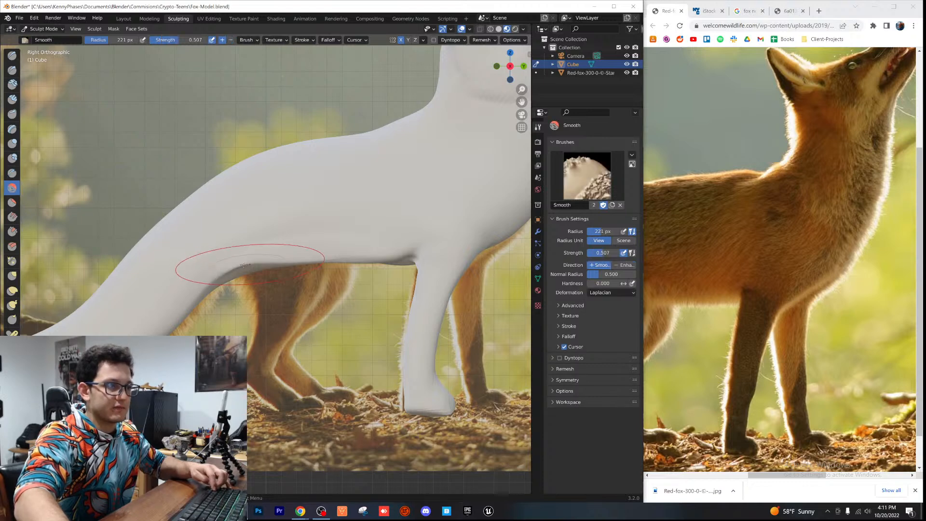
pyautogui.moveTo(261, 274); pyautogui.dragTo(248, 328, button='middle')
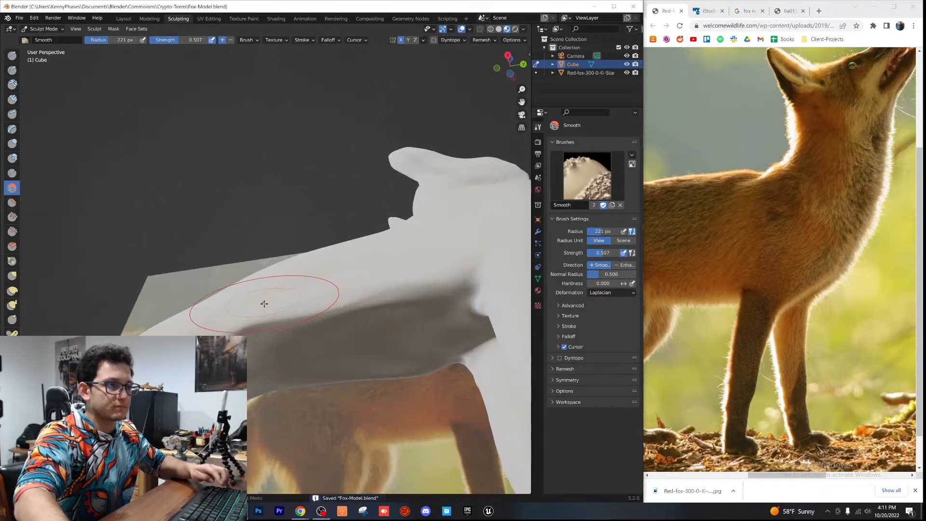
pyautogui.hotkey('ctrl', 's')
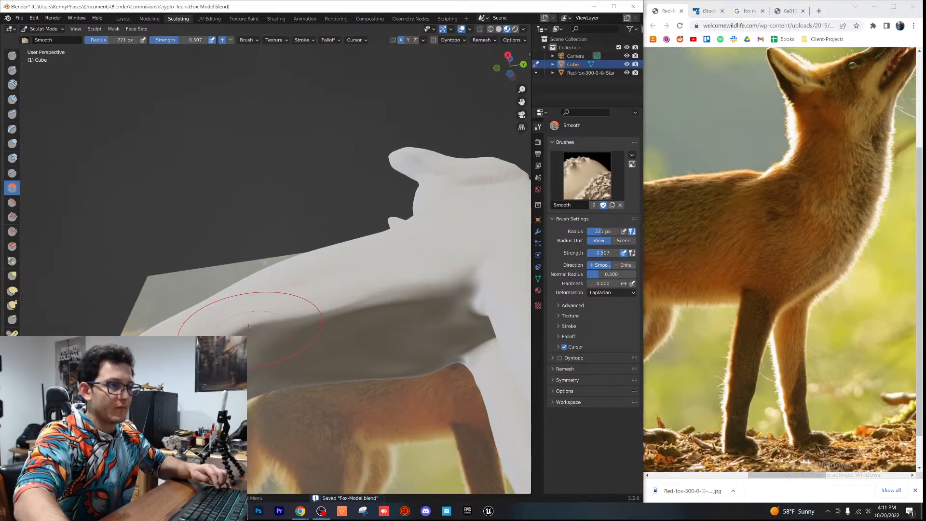
# Step: Carve a near-vertical crease between the hind thigh and tail base with the Crease brush, using solid shading in right side view
pyautogui.click(12, 203)
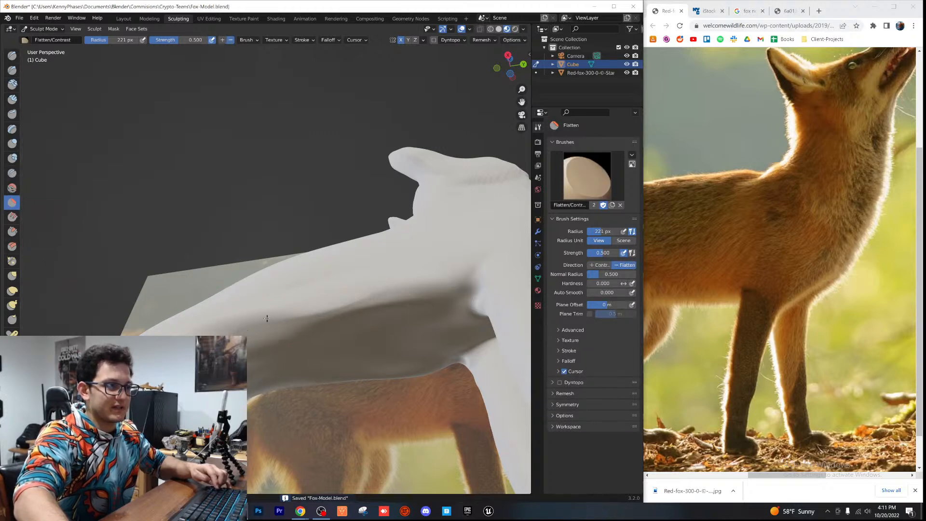
pyautogui.moveTo(269, 309); pyautogui.dragTo(65, 179, button='middle')
pyautogui.click(12, 174)
pyautogui.moveTo(192, 262); pyautogui.dragTo(188, 273, button='middle')
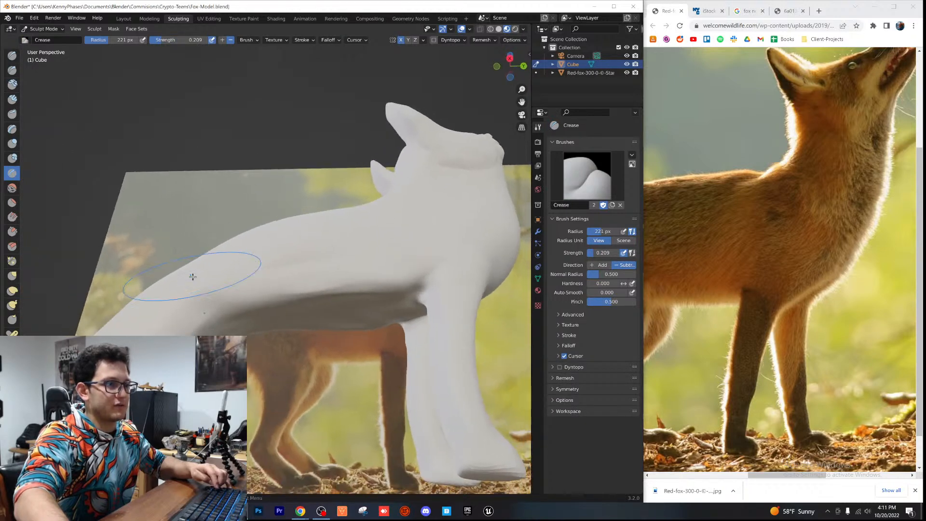
pyautogui.click(510, 59)
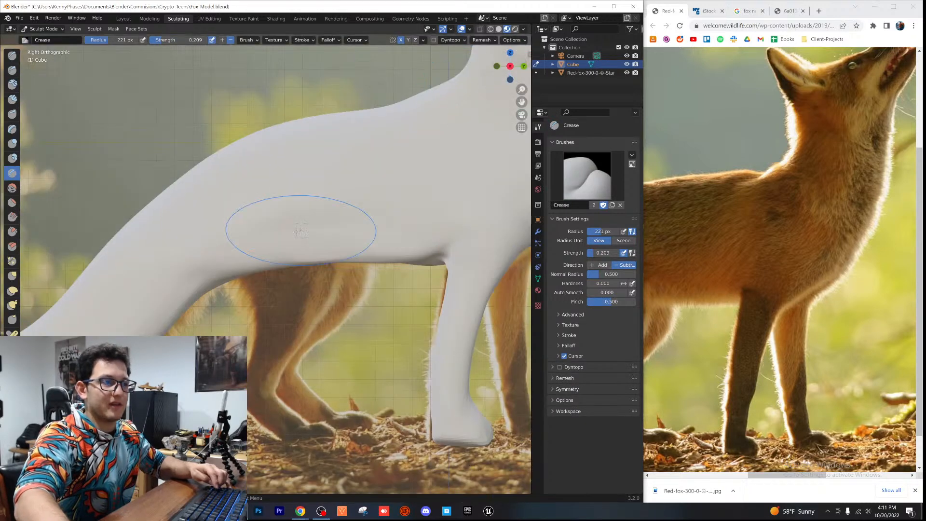
pyautogui.scroll(4, 212, 231)
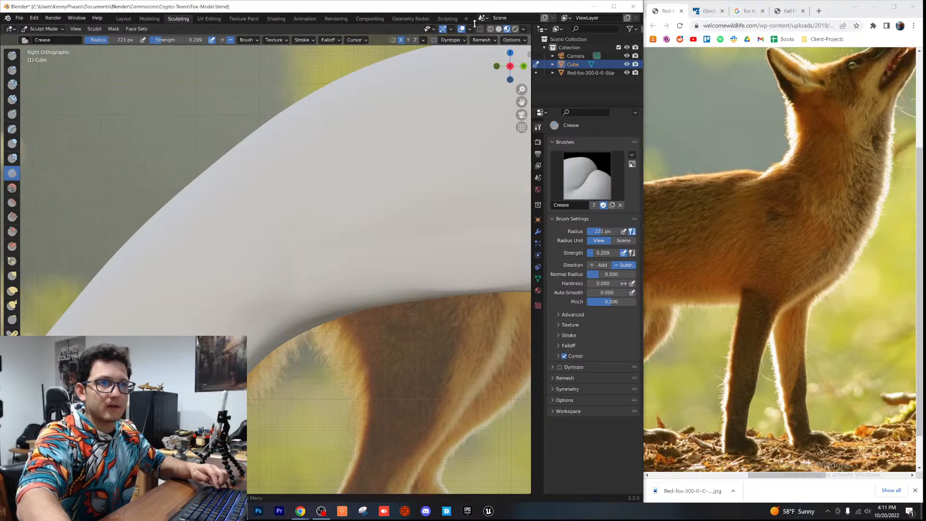
pyautogui.click(499, 29)
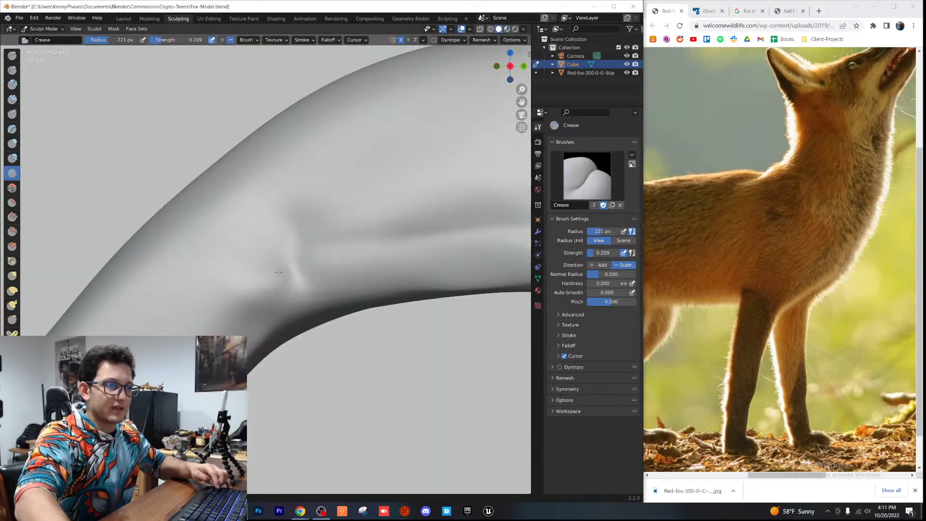
pyautogui.moveTo(289, 291); pyautogui.dragTo(286, 196)
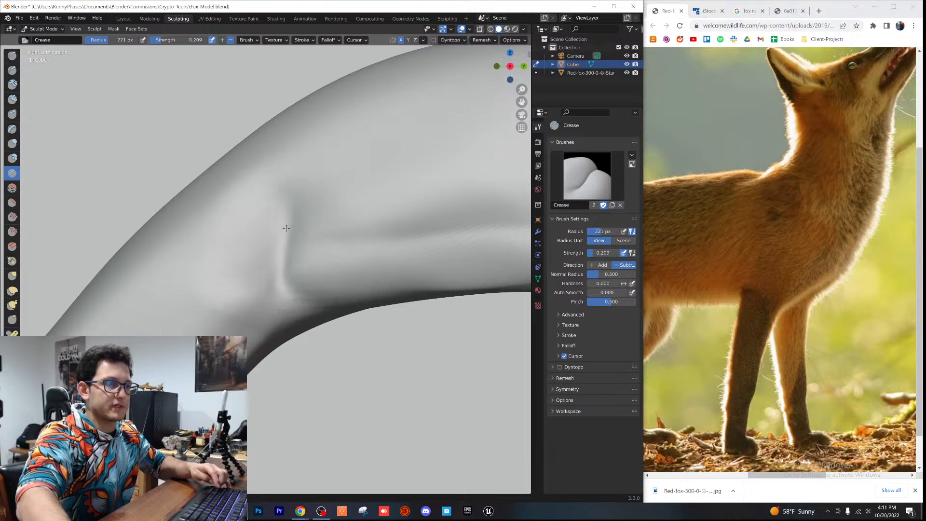
# Step: Shape the body around the new thigh crease from a rear angle with the Elastic Deform brush
pyautogui.click(12, 291)
pyautogui.scroll(-2, 310, 258)
pyautogui.moveTo(310, 260)
pyautogui.mouseDown(button='middle')
pyautogui.moveTo(347, 288)
pyautogui.moveTo(386, 292)
pyautogui.mouseUp(button='middle')
pyautogui.moveTo(203, 219); pyautogui.dragTo(185, 230)
pyautogui.moveTo(165, 288); pyautogui.dragTo(189, 262)
# Step: Inflate the hind thigh area with the Inflate/Deflate brush so it bulges out from the body
pyautogui.press('i')
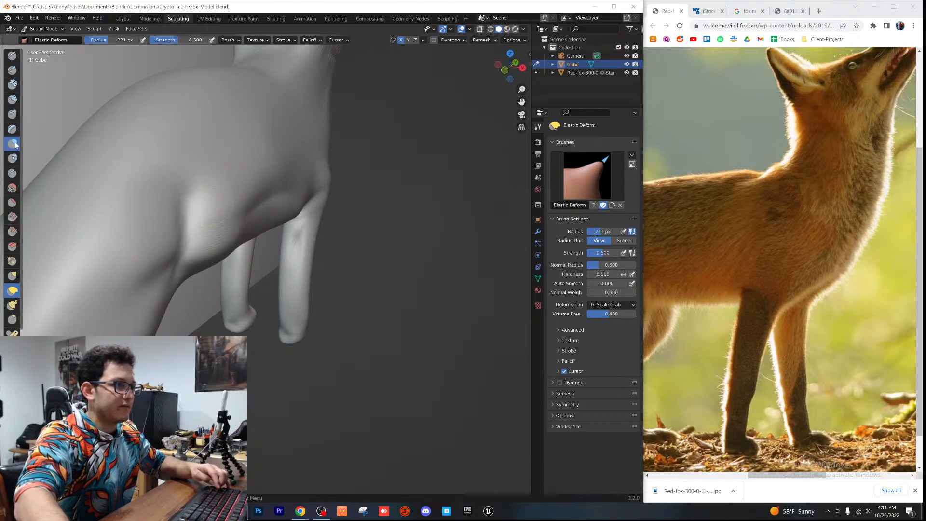
pyautogui.hotkey('ctrl', 'z')
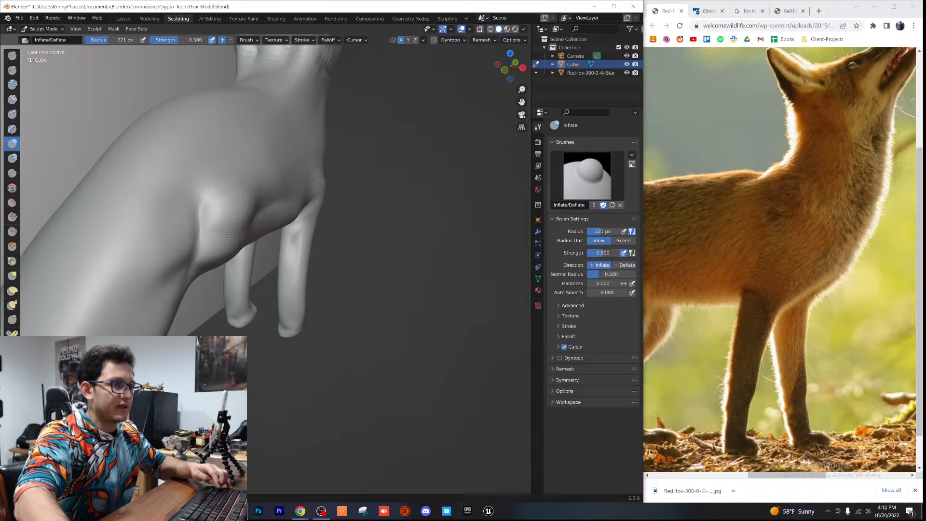
pyautogui.moveTo(240, 223); pyautogui.dragTo(299, 223, button='middle')
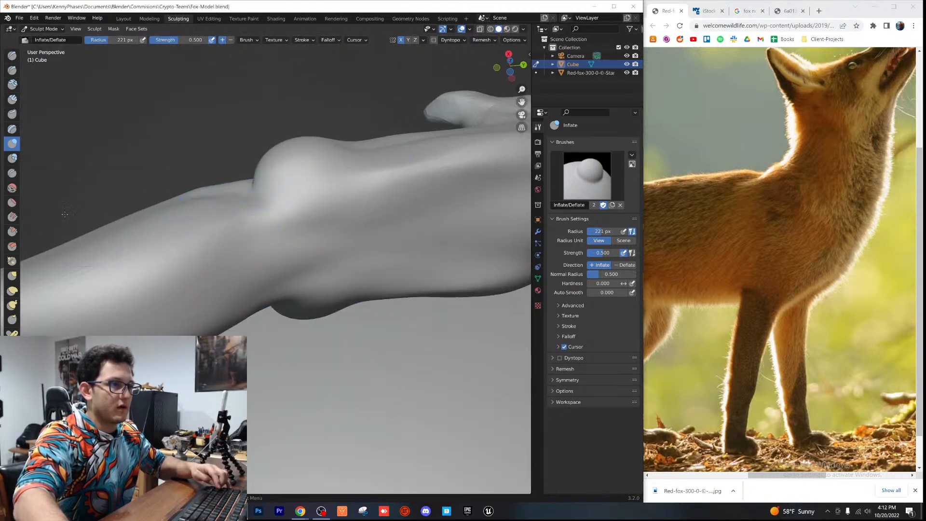
# Step: Reshape the inflated thigh bulge and its rear edge from below and from the right side with the Elastic Deform brush
pyautogui.click(12, 289)
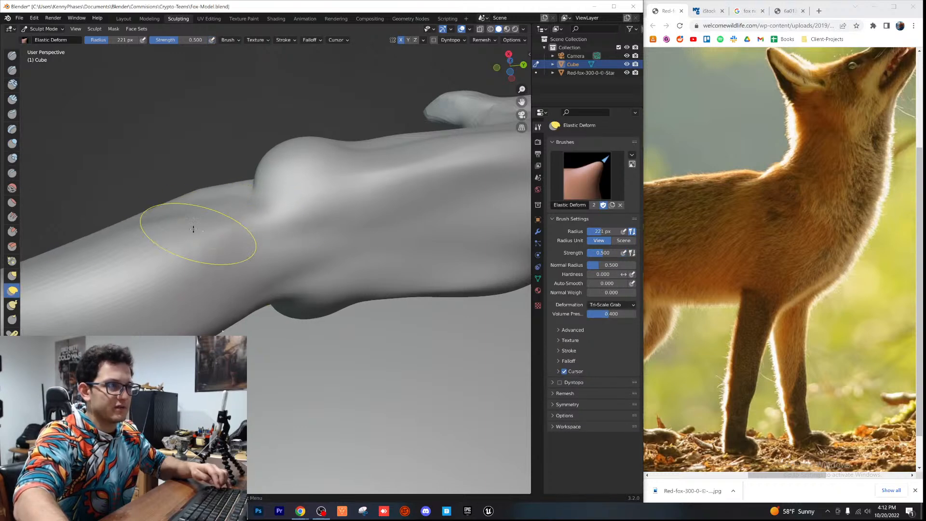
pyautogui.moveTo(322, 276); pyautogui.dragTo(292, 264, button='middle')
pyautogui.moveTo(277, 219); pyautogui.dragTo(271, 235)
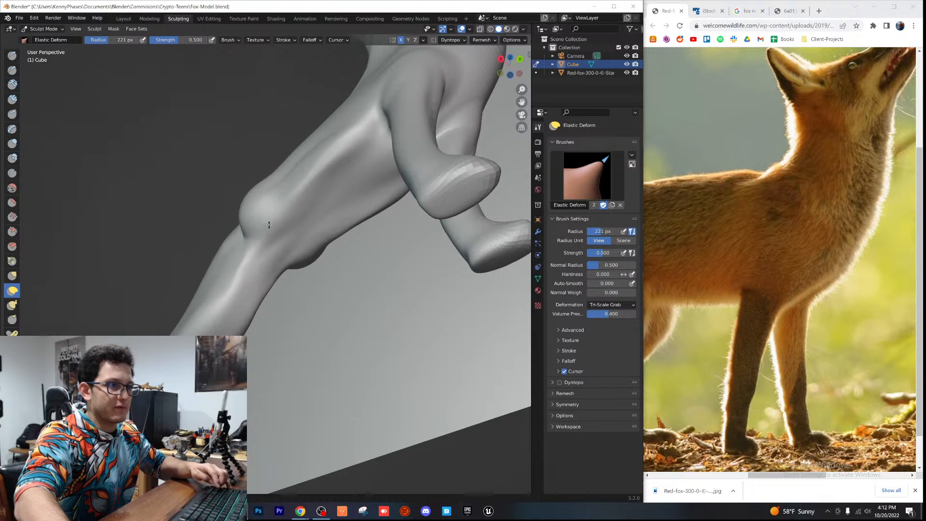
pyautogui.scroll(-4, 304, 227)
pyautogui.moveTo(304, 227); pyautogui.dragTo(351, 326, button='middle')
pyautogui.click(508, 72)
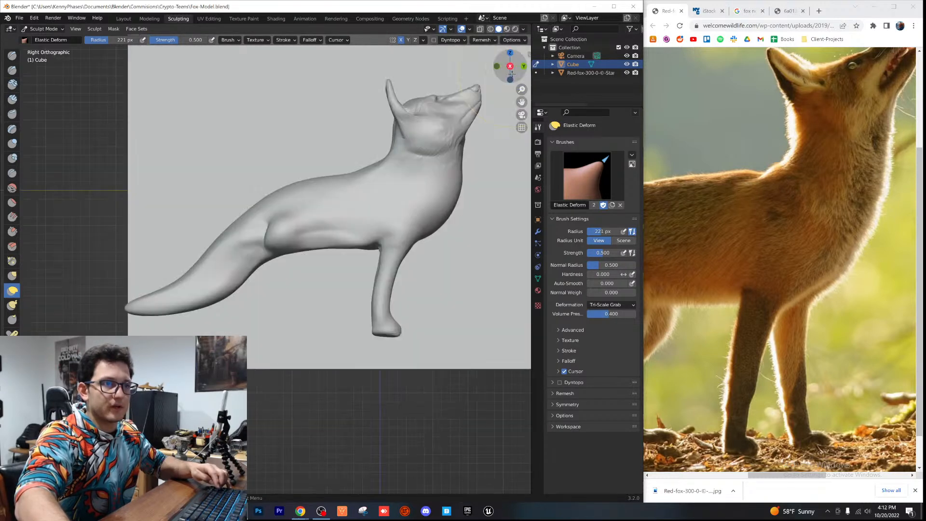
pyautogui.scroll(5, 311, 231)
pyautogui.moveTo(300, 212); pyautogui.dragTo(290, 214)
pyautogui.scroll(5, 271, 213)
pyautogui.moveTo(272, 211); pyautogui.dragTo(309, 219, button='middle')
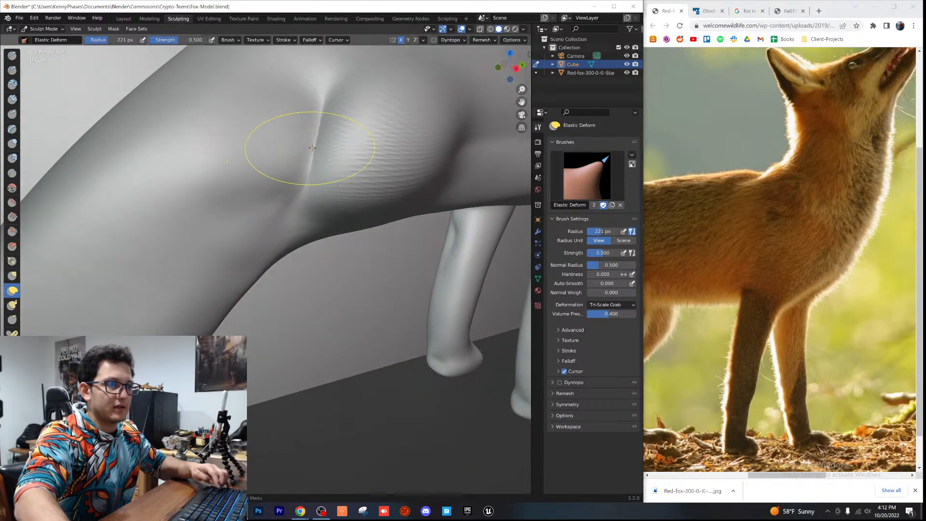
# Step: Soften the thigh's crease and rippled surface with the Smooth brush
pyautogui.click(12, 188)
pyautogui.scroll(-1, 288, 173)
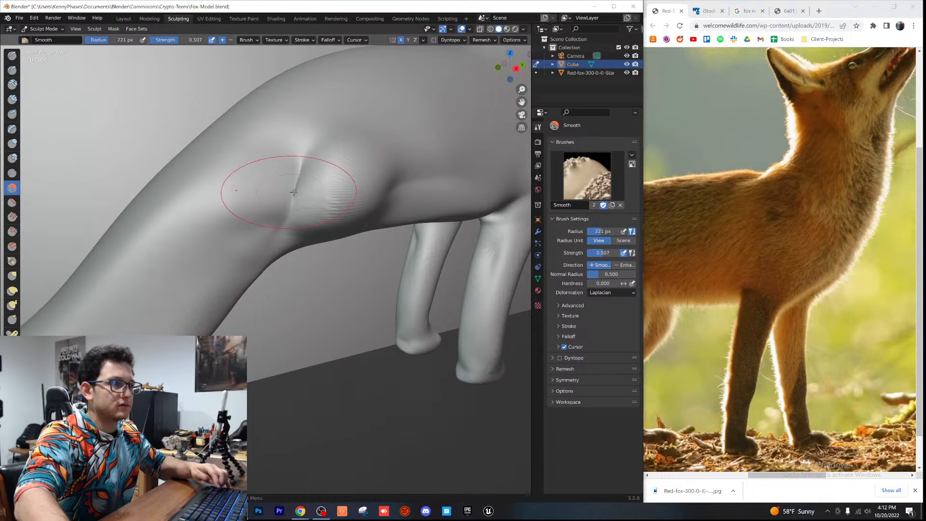
pyautogui.moveTo(290, 192); pyautogui.dragTo(302, 205, button='middle')
pyautogui.scroll(2, 311, 209)
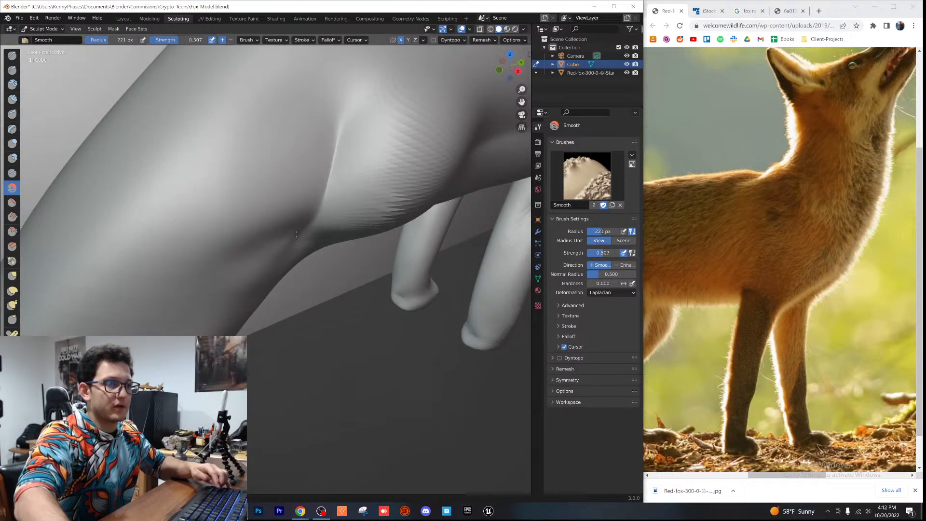
pyautogui.scroll(-2, 300, 197)
pyautogui.moveTo(348, 185)
pyautogui.mouseDown()
pyautogui.moveTo(342, 202)
pyautogui.moveTo(322, 202)
pyautogui.moveTo(342, 192)
pyautogui.mouseUp()
pyautogui.scroll(-1, 345, 198)
pyautogui.moveTo(359, 208); pyautogui.dragTo(327, 190, button='middle')
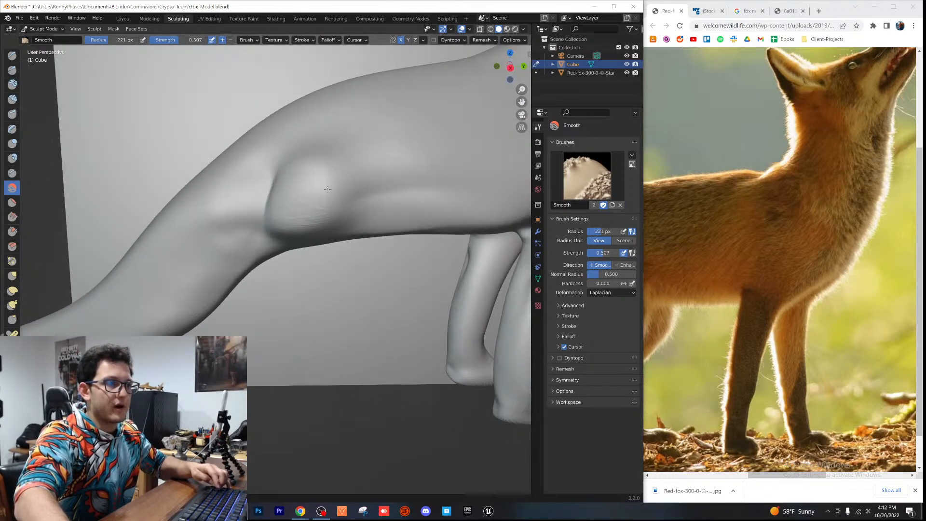
# Step: Inflate the undersides of the thighs with the Inflate/Deflate brush at a radius of 142 px, working from the bottom view
pyautogui.click(509, 68)
pyautogui.moveTo(335, 226)
pyautogui.mouseDown(button='middle')
pyautogui.moveTo(319, 207)
pyautogui.moveTo(295, 217)
pyautogui.moveTo(321, 180)
pyautogui.mouseUp(button='middle')
pyautogui.click(12, 143)
pyautogui.moveTo(295, 204); pyautogui.dragTo(297, 220)
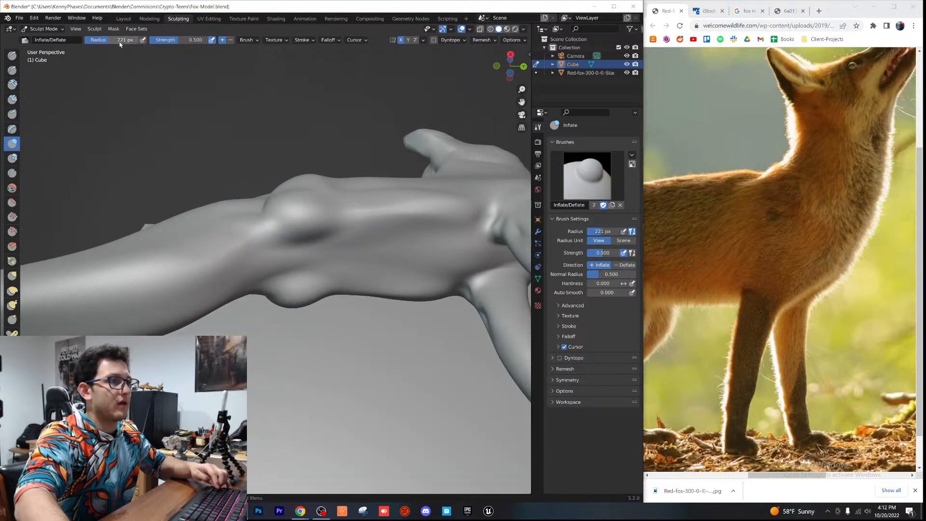
pyautogui.click(510, 73)
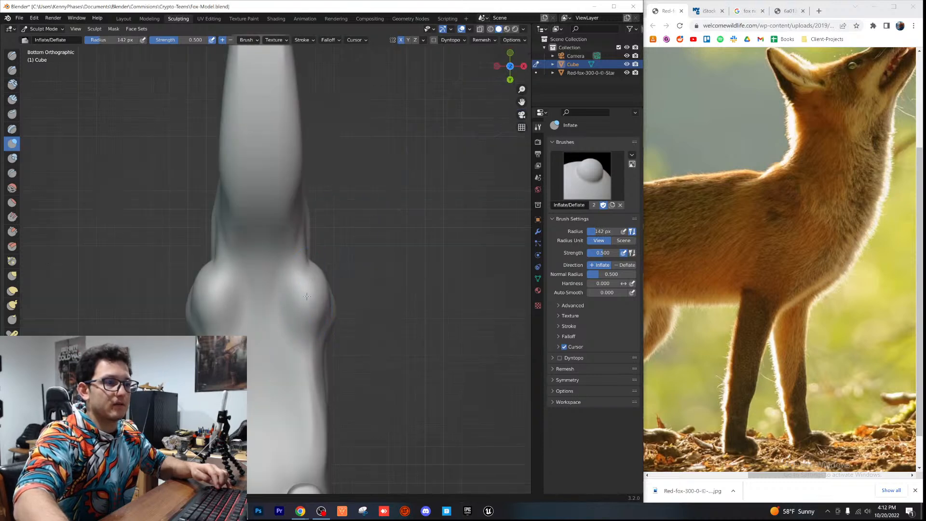
pyautogui.moveTo(304, 299); pyautogui.dragTo(354, 180, button='middle')
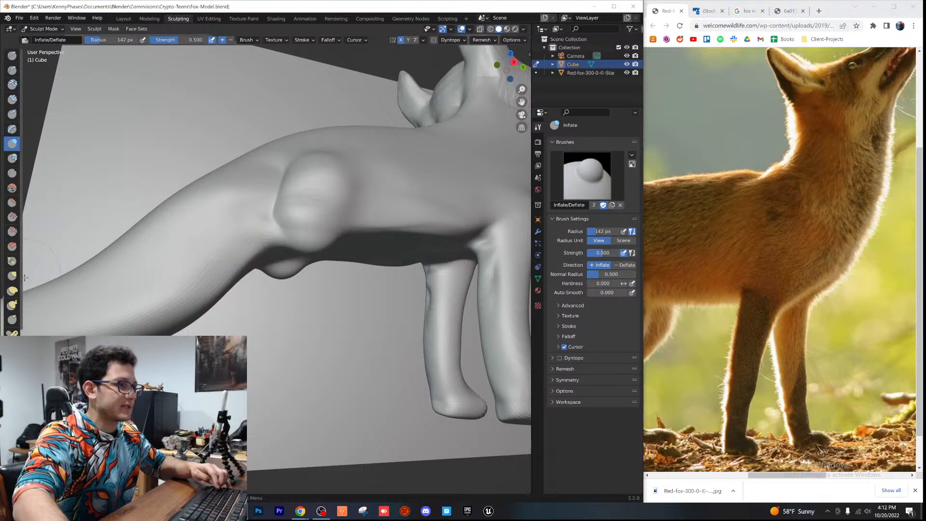
# Step: Pull the thigh bulges downward into short leg stumps with the Elastic Deform brush, and save the file in right side view
pyautogui.click(12, 290)
pyautogui.moveTo(305, 278); pyautogui.dragTo(304, 349)
pyautogui.scroll(2, 321, 233)
pyautogui.moveTo(291, 252)
pyautogui.mouseDown()
pyautogui.moveTo(292, 243)
pyautogui.moveTo(283, 263)
pyautogui.mouseUp()
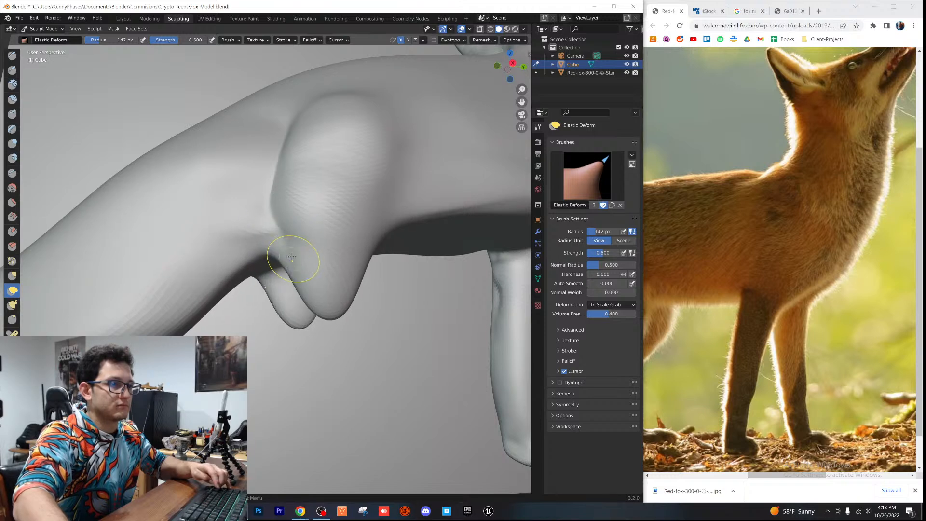
pyautogui.scroll(-2, 333, 256)
pyautogui.click(513, 63)
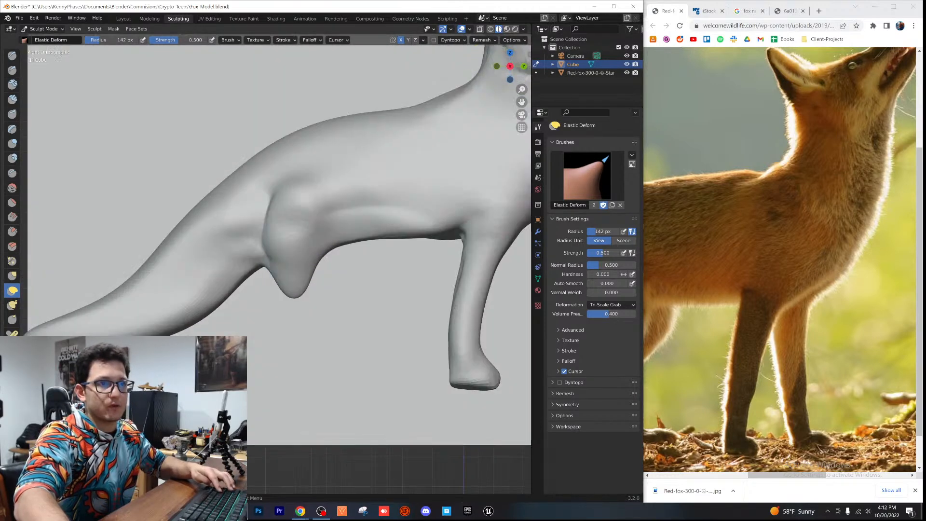
pyautogui.hotkey('ctrl', 's')
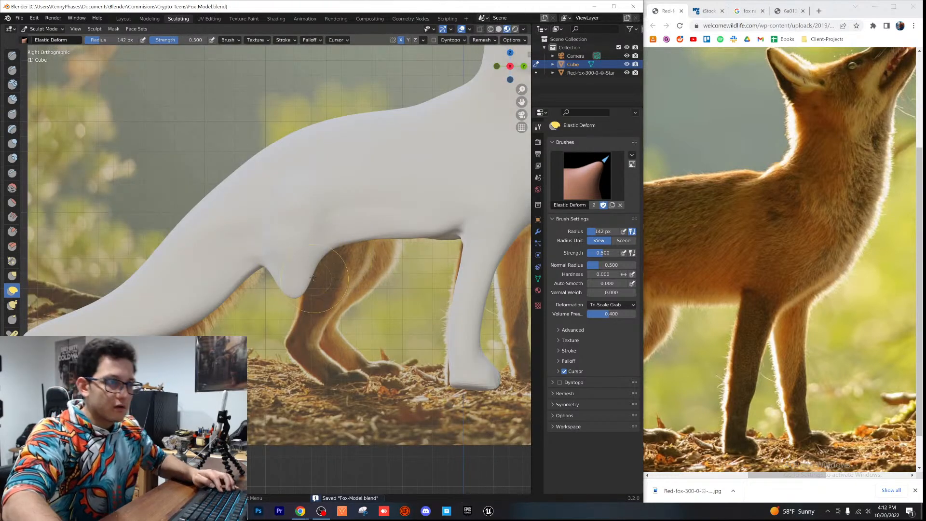
# Step: Shift the hind leg stump forward and widen its front edge with Elastic Deform, toggling the mesh's visibility to compare with the reference
pyautogui.moveTo(356, 232); pyautogui.dragTo(369, 218)
pyautogui.moveTo(311, 271)
pyautogui.mouseDown()
pyautogui.moveTo(330, 265)
pyautogui.moveTo(317, 292)
pyautogui.mouseUp()
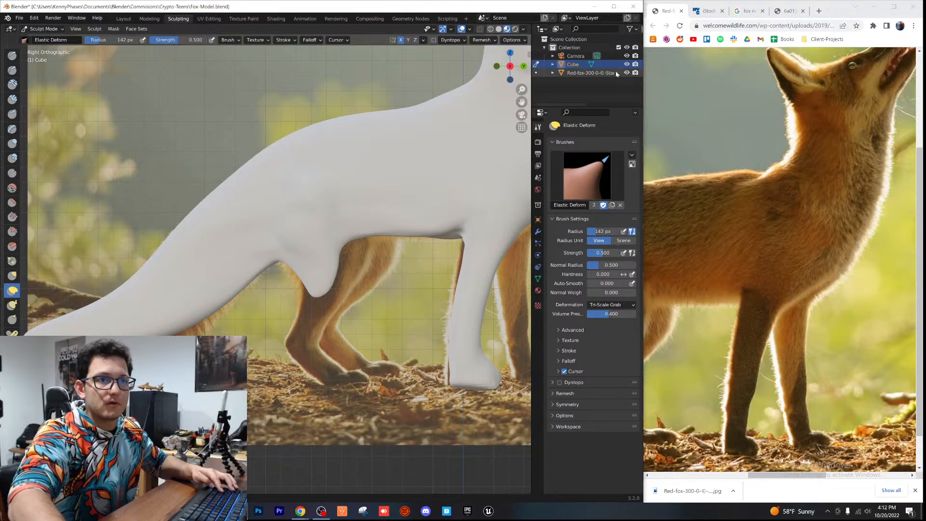
pyautogui.click(627, 64)
pyautogui.click(626, 64)
pyautogui.click(626, 64)
pyautogui.click(627, 64)
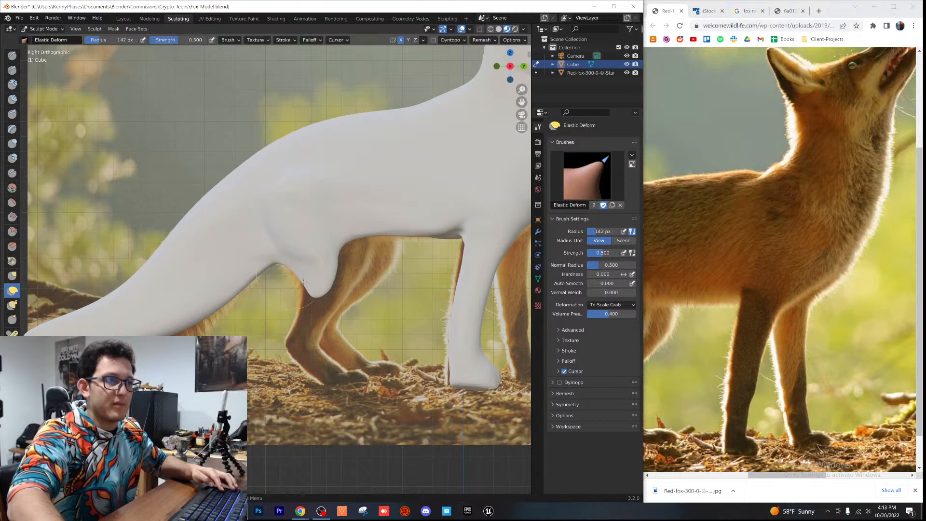
pyautogui.moveTo(341, 255); pyautogui.dragTo(422, 275)
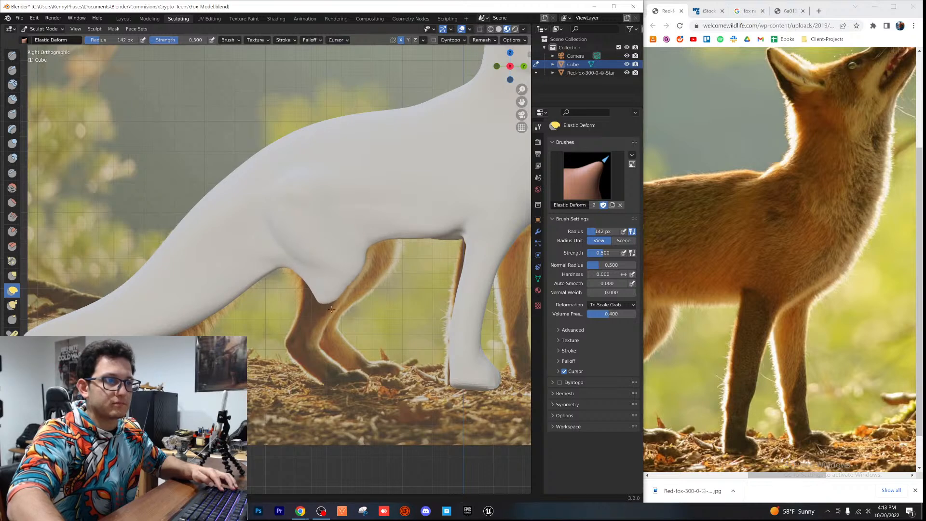
# Step: Inflate the tips of the hind leg stumps from below with the Inflate/Deflate brush, and return to the right side view
pyautogui.click(12, 144)
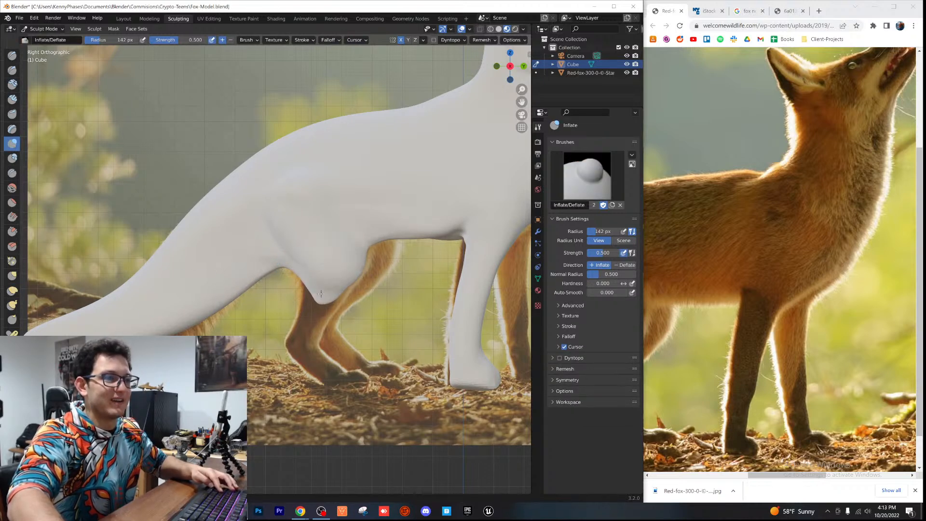
pyautogui.moveTo(288, 234)
pyautogui.mouseDown(button='middle')
pyautogui.moveTo(343, 291)
pyautogui.moveTo(310, 312)
pyautogui.moveTo(298, 244)
pyautogui.mouseUp(button='middle')
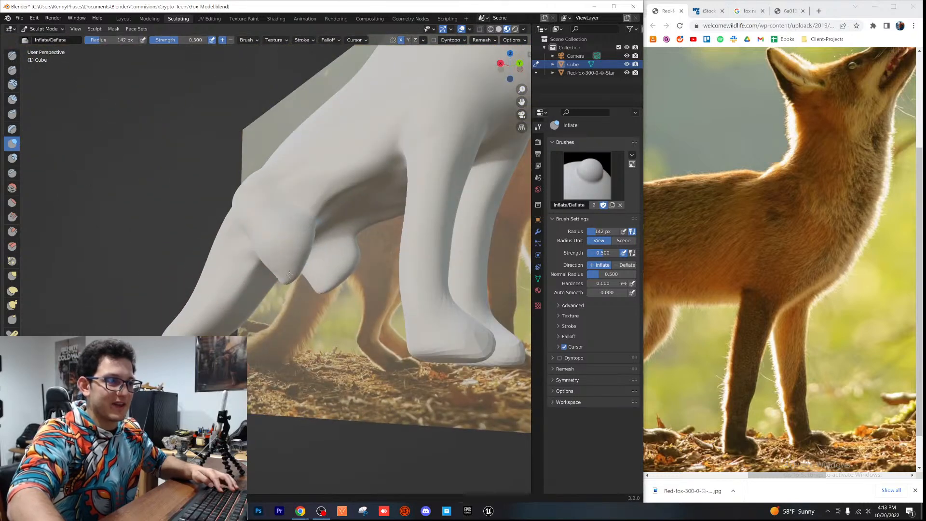
pyautogui.moveTo(294, 278); pyautogui.dragTo(282, 208, button='middle')
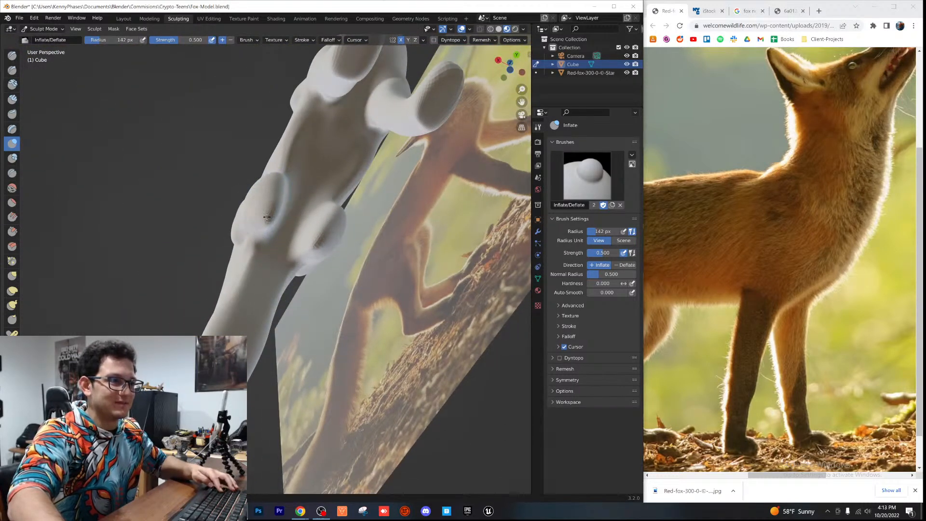
pyautogui.moveTo(268, 220); pyautogui.dragTo(266, 228)
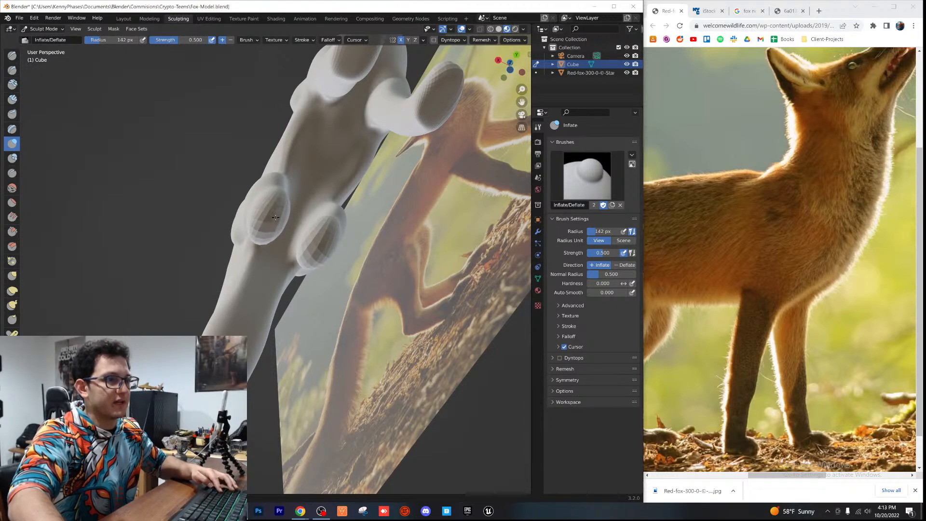
pyautogui.moveTo(276, 214); pyautogui.dragTo(506, 91, button='middle')
pyautogui.click(503, 65)
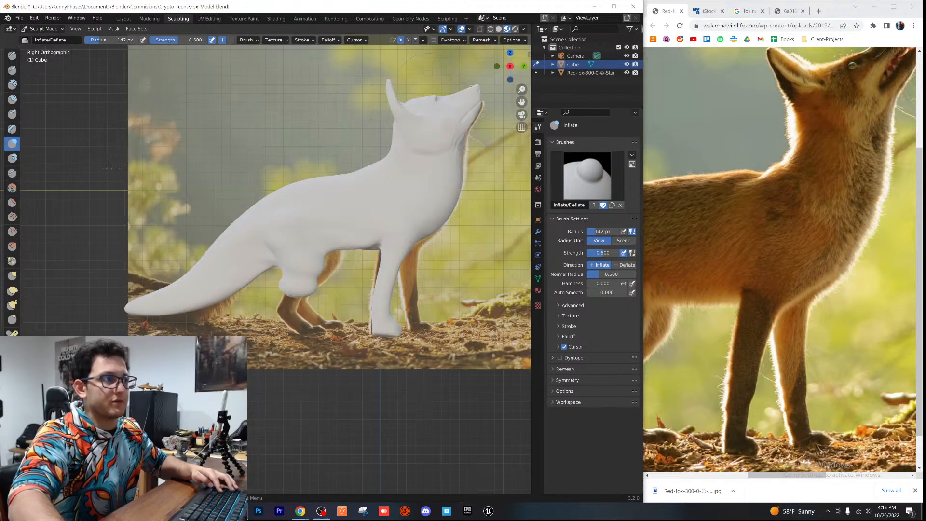
# Step: Extend the hind leg stump downward and its thigh forward with the Elastic Deform brush
pyautogui.click(9, 291)
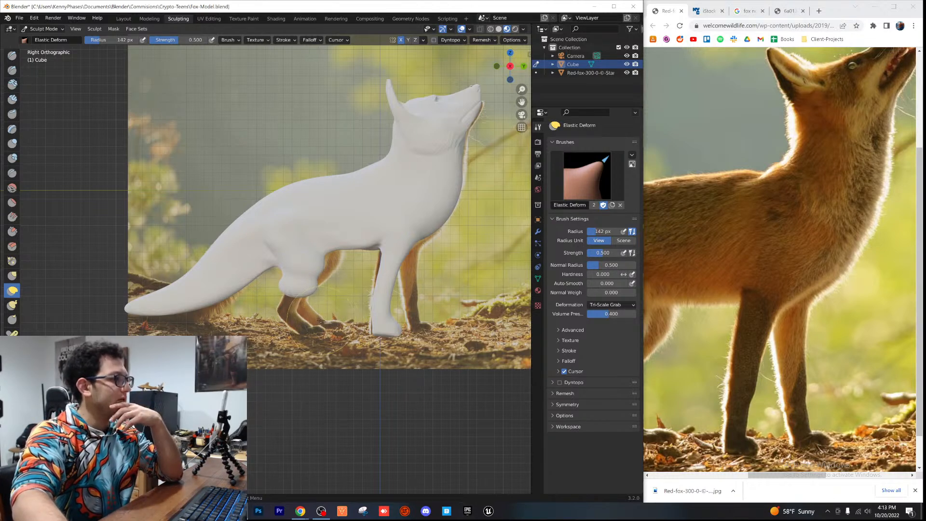
pyautogui.scroll(1, 313, 326)
pyautogui.scroll(1, 314, 326)
pyautogui.moveTo(300, 337)
pyautogui.mouseDown()
pyautogui.moveTo(372, 283)
pyautogui.moveTo(398, 230)
pyautogui.moveTo(426, 208)
pyautogui.mouseUp()
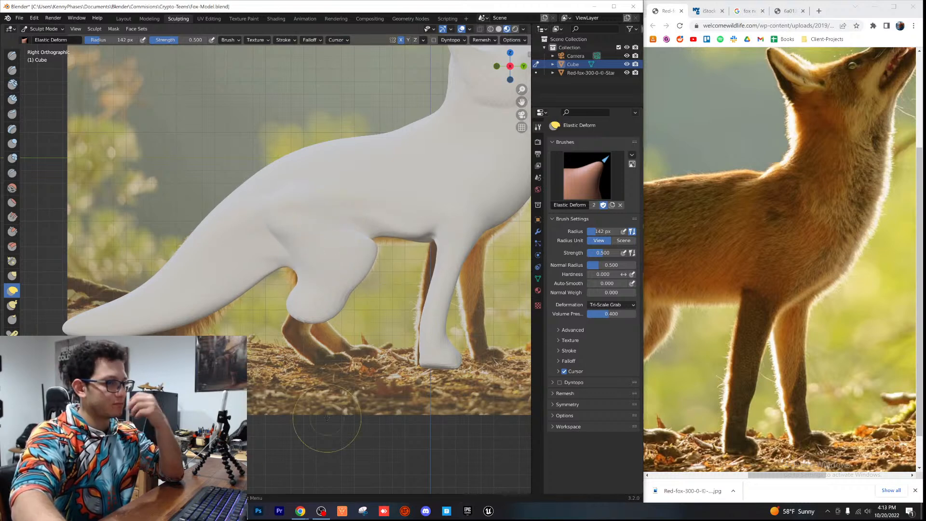
# Step: Stretch the lower hind leg down and back toward the reference hock and refine its front contour with Elastic Deform
pyautogui.scroll(3, 321, 429)
pyautogui.moveTo(381, 344)
pyautogui.mouseDown()
pyautogui.moveTo(317, 358)
pyautogui.moveTo(319, 385)
pyautogui.mouseUp()
pyautogui.moveTo(401, 327)
pyautogui.mouseDown()
pyautogui.moveTo(159, 200)
pyautogui.moveTo(393, 336)
pyautogui.moveTo(120, 313)
pyautogui.moveTo(407, 338)
pyautogui.mouseUp()
pyautogui.moveTo(420, 298)
pyautogui.mouseDown()
pyautogui.moveTo(285, 154)
pyautogui.moveTo(434, 310)
pyautogui.mouseUp()
pyautogui.moveTo(453, 231)
pyautogui.mouseDown()
pyautogui.moveTo(397, 231)
pyautogui.moveTo(449, 228)
pyautogui.mouseUp()
pyautogui.scroll(-1, 436, 277)
pyautogui.scroll(-3, 436, 276)
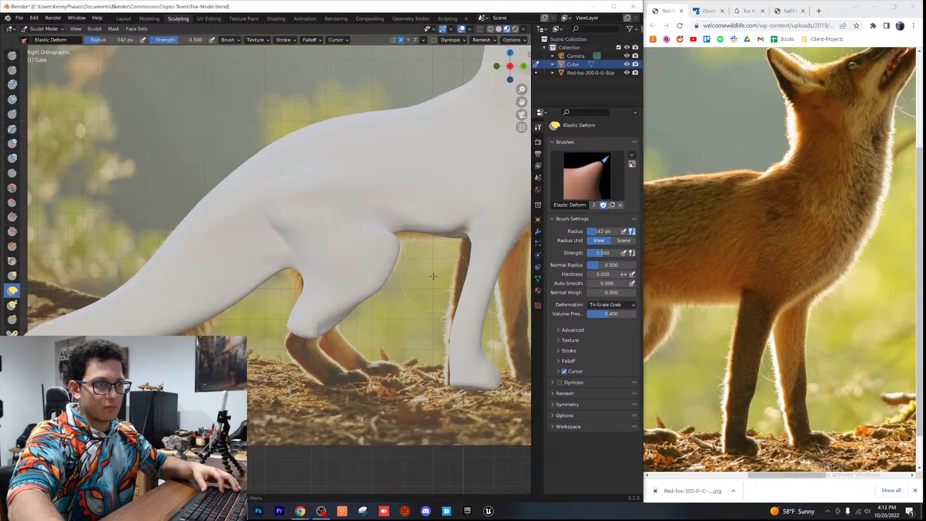
# Step: Try smoothing the lower end of the hind leg with the Smooth brush, and undo the stroke
pyautogui.click(12, 187)
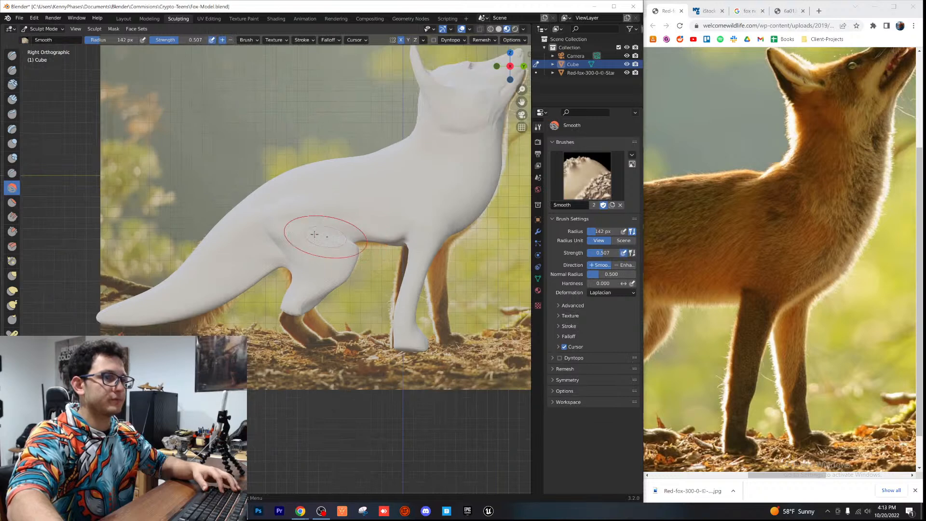
pyautogui.scroll(3, 261, 229)
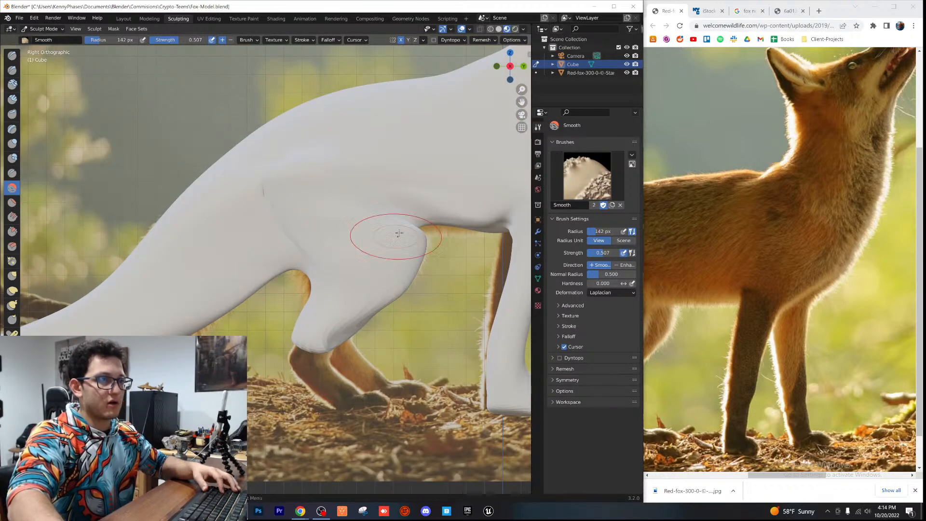
pyautogui.moveTo(368, 284); pyautogui.dragTo(358, 295)
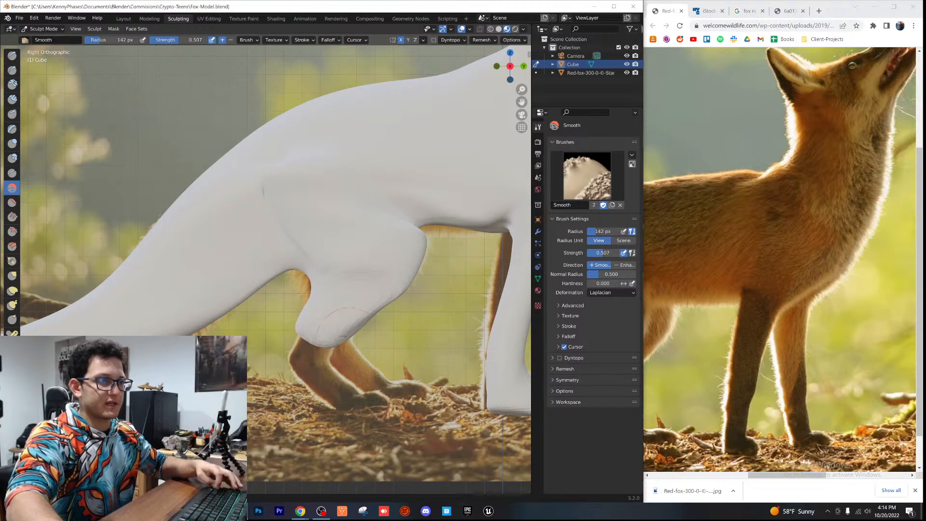
pyautogui.hotkey('ctrl', 'z')
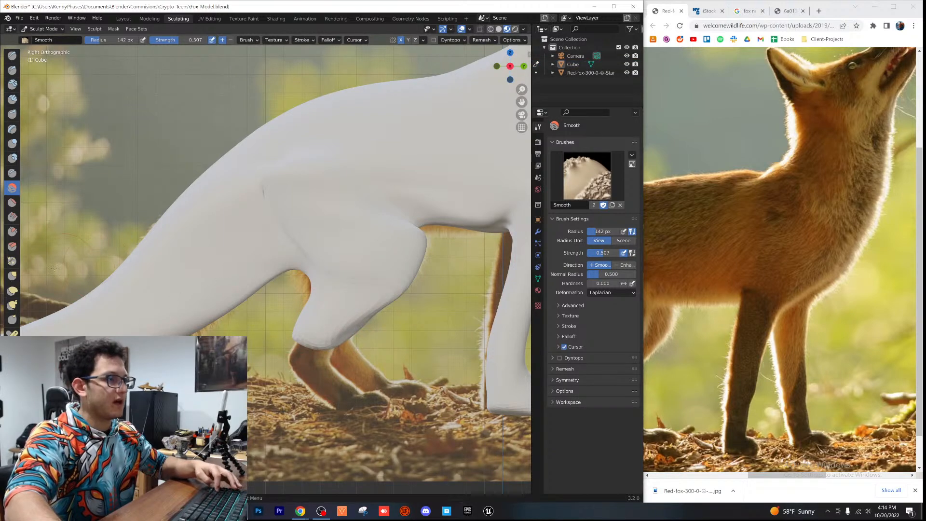
# Step: Save the file and extend the lower hind leg from the hock down and forward toward the reference paw with Elastic Deform
pyautogui.click(12, 290)
pyautogui.hotkey('ctrl', 's')
pyautogui.keyDown('shift'); pyautogui.moveTo(349, 313); pyautogui.dragTo(287, 169, button='middle'); pyautogui.keyUp('shift')
pyautogui.scroll(1, 287, 169)
pyautogui.moveTo(251, 190); pyautogui.dragTo(217, 260)
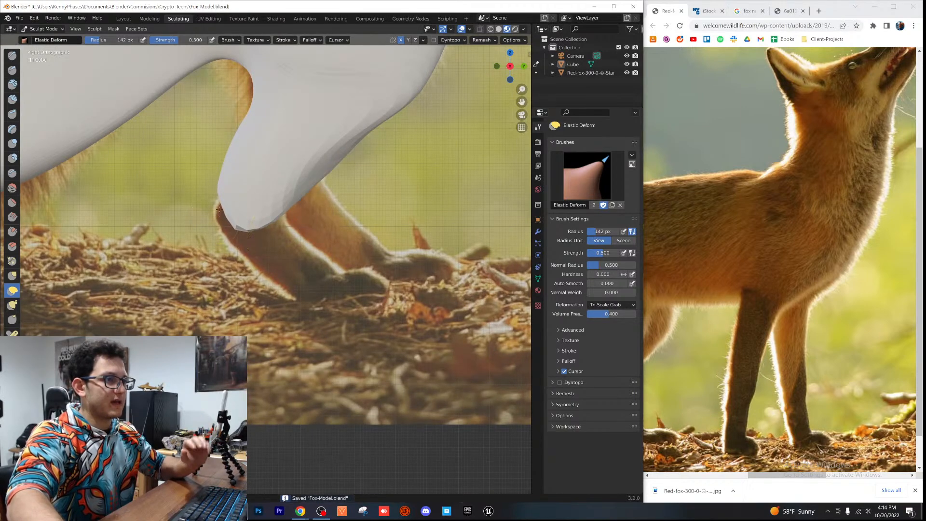
pyautogui.moveTo(232, 213)
pyautogui.mouseDown()
pyautogui.moveTo(225, 229)
pyautogui.moveTo(324, 323)
pyautogui.mouseUp()
pyautogui.scroll(-1, 267, 227)
pyautogui.scroll(2, 289, 215)
pyautogui.moveTo(268, 242); pyautogui.dragTo(309, 283)
# Step: Push the front contour of the lower hind leg back with Elastic Deform to narrow it along the reference
pyautogui.moveTo(311, 215)
pyautogui.mouseDown()
pyautogui.moveTo(280, 205)
pyautogui.moveTo(298, 211)
pyautogui.mouseUp()
pyautogui.moveTo(351, 146); pyautogui.dragTo(327, 132)
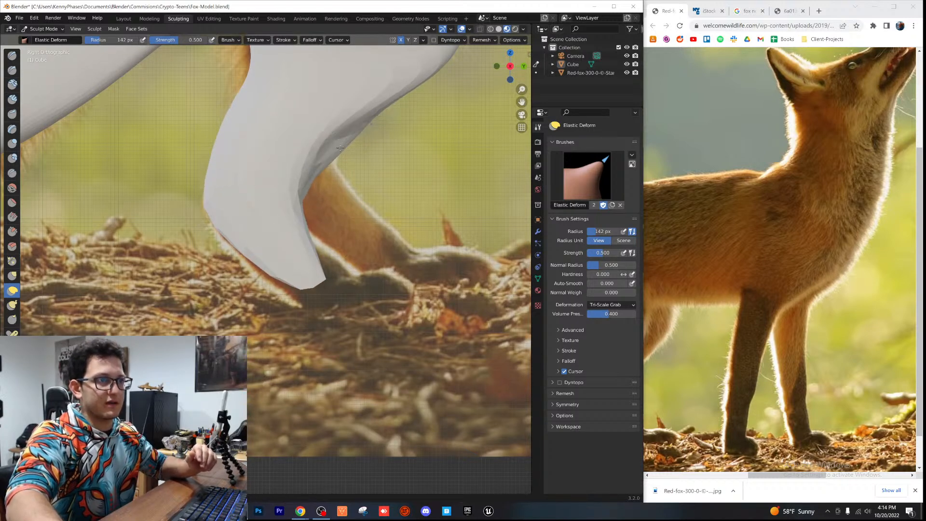
pyautogui.scroll(-3, 338, 190)
pyautogui.moveTo(310, 206); pyautogui.dragTo(237, 203)
pyautogui.moveTo(341, 183)
pyautogui.mouseDown()
pyautogui.moveTo(270, 182)
pyautogui.moveTo(289, 186)
pyautogui.moveTo(290, 197)
pyautogui.moveTo(306, 188)
pyautogui.mouseUp()
pyautogui.scroll(-3, 360, 152)
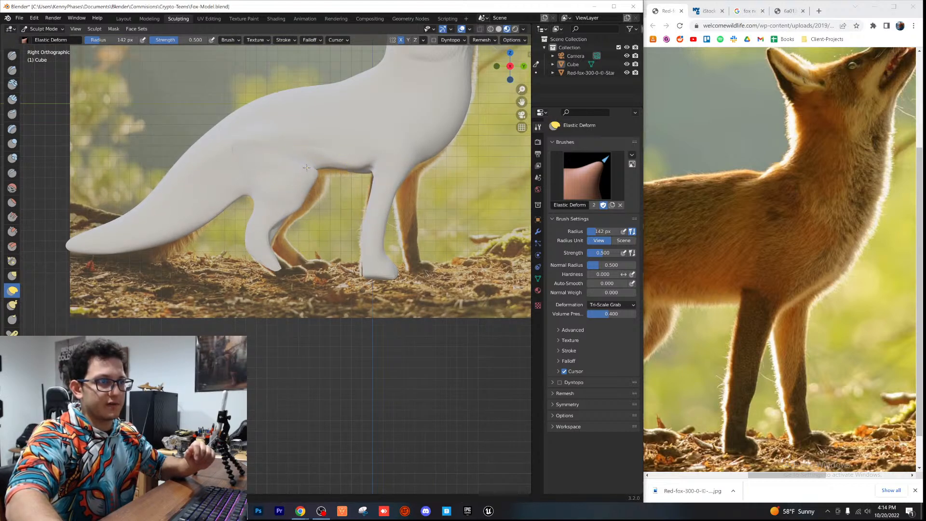
# Step: Smooth the front of the hind thigh with the Smooth brush, raising its strength to 0.786
pyautogui.scroll(1, 305, 163)
pyautogui.hotkey('shift', 's')
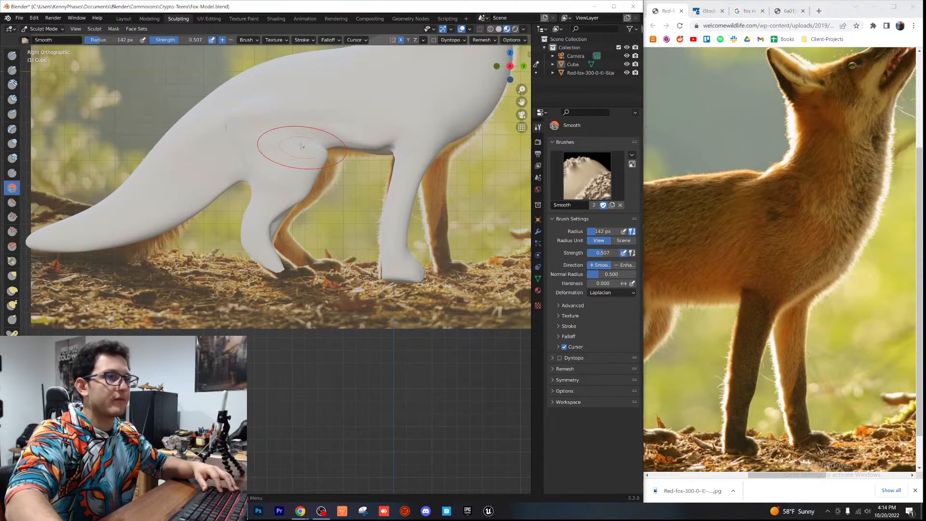
pyautogui.moveTo(319, 150); pyautogui.dragTo(323, 163)
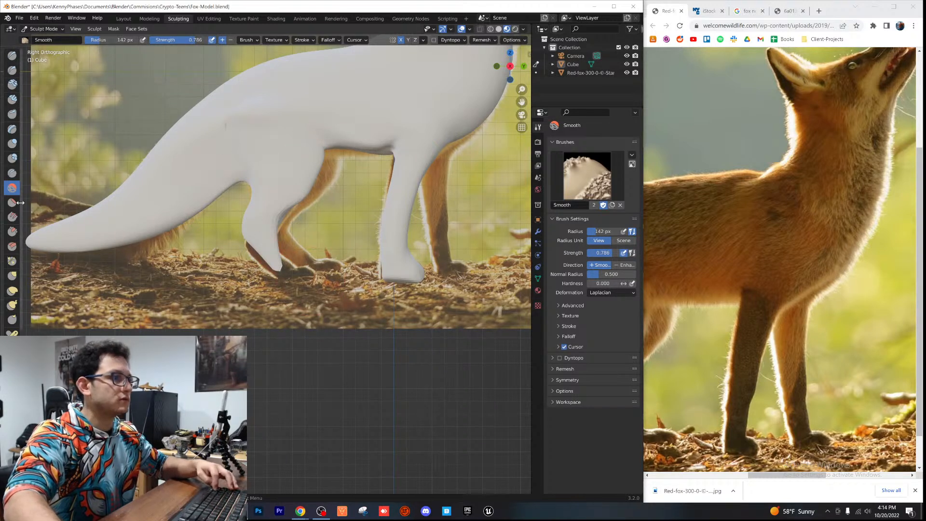
# Step: Save the file and stretch the hind leg's end down and forward to the reference paw with Elastic Deform
pyautogui.click(12, 291)
pyautogui.scroll(4, 249, 236)
pyautogui.hotkey('ctrl', 's')
pyautogui.moveTo(248, 230); pyautogui.dragTo(237, 283)
pyautogui.scroll(6, 329, 297)
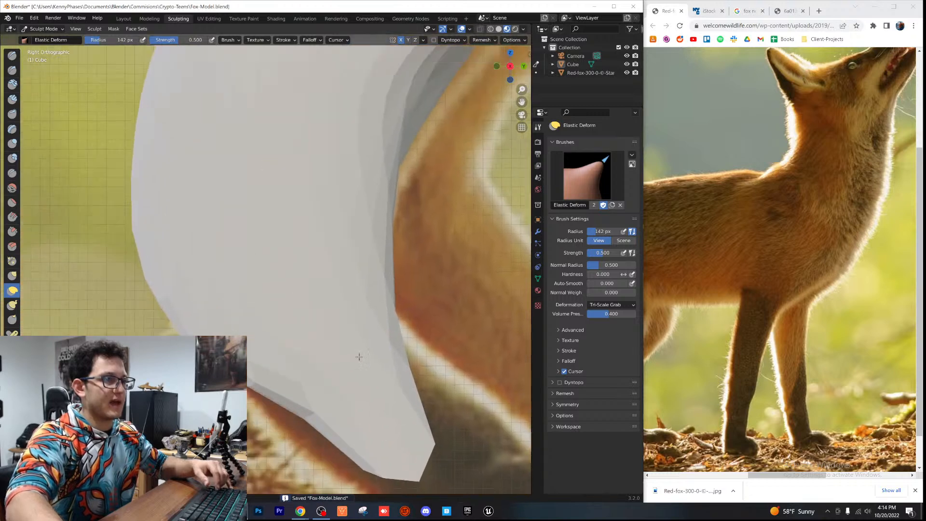
pyautogui.scroll(-6, 327, 308)
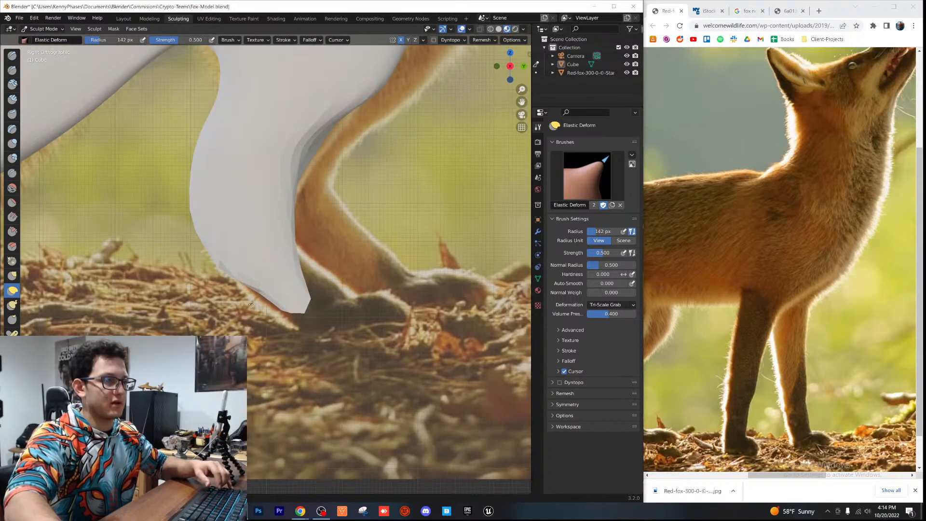
pyautogui.moveTo(310, 277); pyautogui.dragTo(403, 340)
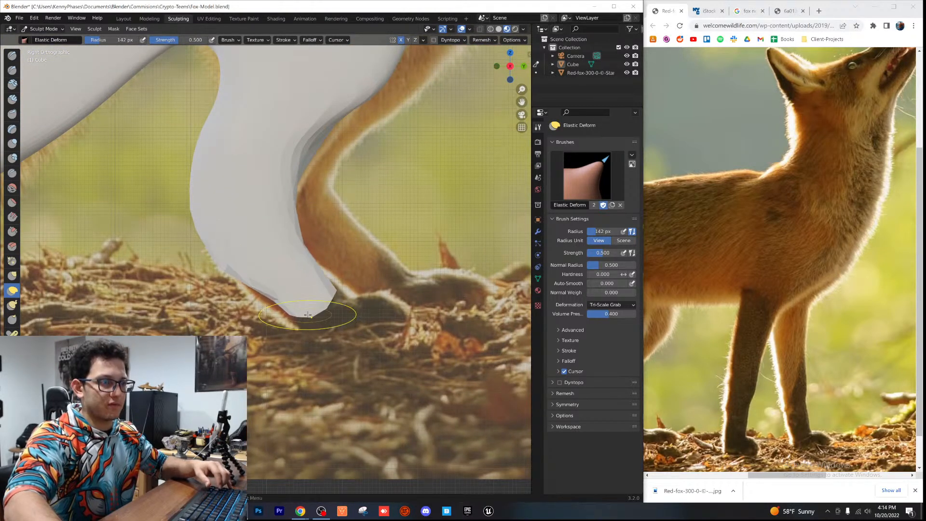
pyautogui.moveTo(308, 315); pyautogui.dragTo(363, 368)
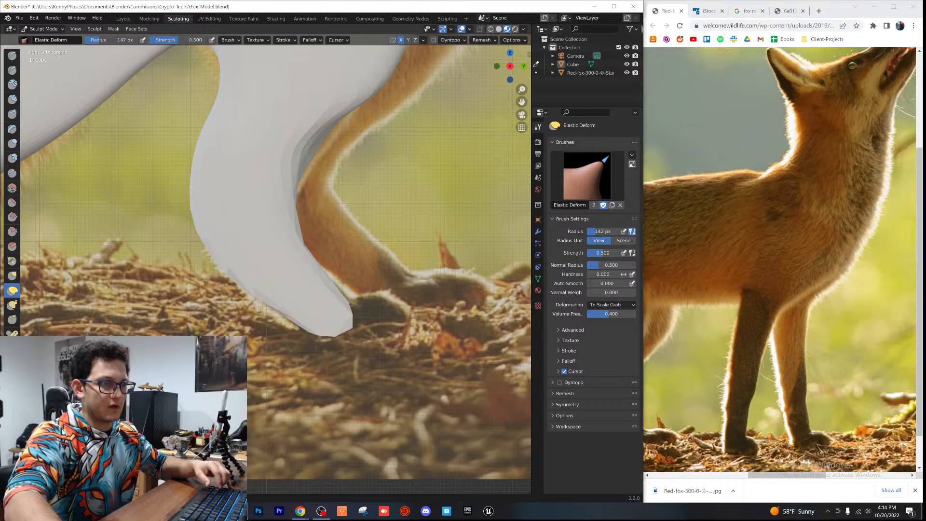
# Step: Examine the thickness and placement of the hind legs from several angles around the fox
pyautogui.moveTo(346, 311); pyautogui.dragTo(309, 299, button='middle')
pyautogui.scroll(-5, 338, 270)
pyautogui.moveTo(376, 246); pyautogui.dragTo(353, 247, button='middle')
pyautogui.scroll(-6, 353, 247)
pyautogui.keyDown('shift'); pyautogui.moveTo(350, 208); pyautogui.dragTo(300, 299, button='middle'); pyautogui.keyUp('shift')
pyautogui.scroll(5, 350, 294)
pyautogui.moveTo(289, 371)
pyautogui.keyDown('shift'); pyautogui.mouseDown(button='middle')
pyautogui.moveTo(277, 246)
pyautogui.moveTo(275, 287)
pyautogui.moveTo(220, 251)
pyautogui.moveTo(192, 219)
pyautogui.moveTo(134, 196)
pyautogui.mouseUp(button='middle'); pyautogui.keyUp('shift')
pyautogui.scroll(4, 277, 246)
pyautogui.scroll(3, 277, 246)
# Step: Change the viewport to solid shading and smooth the crease between the hind thigh and the tail base
pyautogui.press('i')
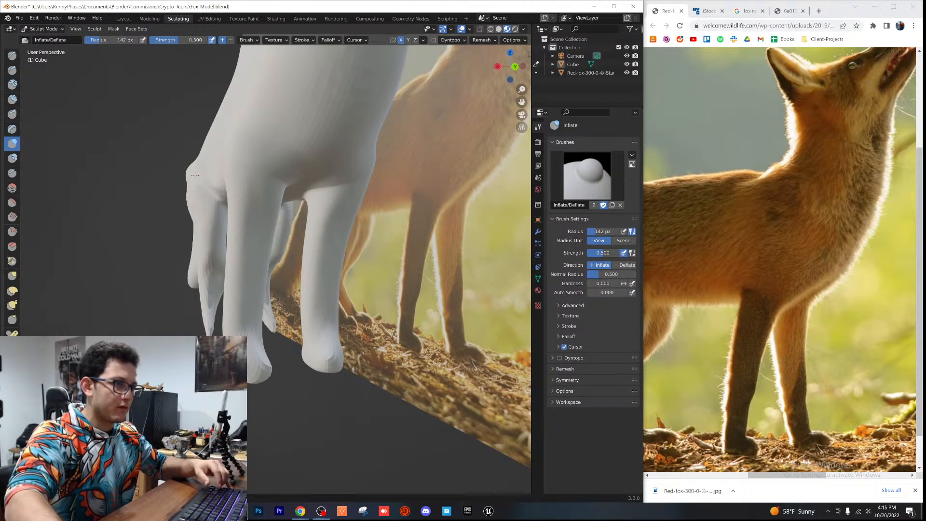
pyautogui.moveTo(200, 192)
pyautogui.mouseDown(button='middle')
pyautogui.moveTo(270, 208)
pyautogui.moveTo(337, 193)
pyautogui.mouseUp(button='middle')
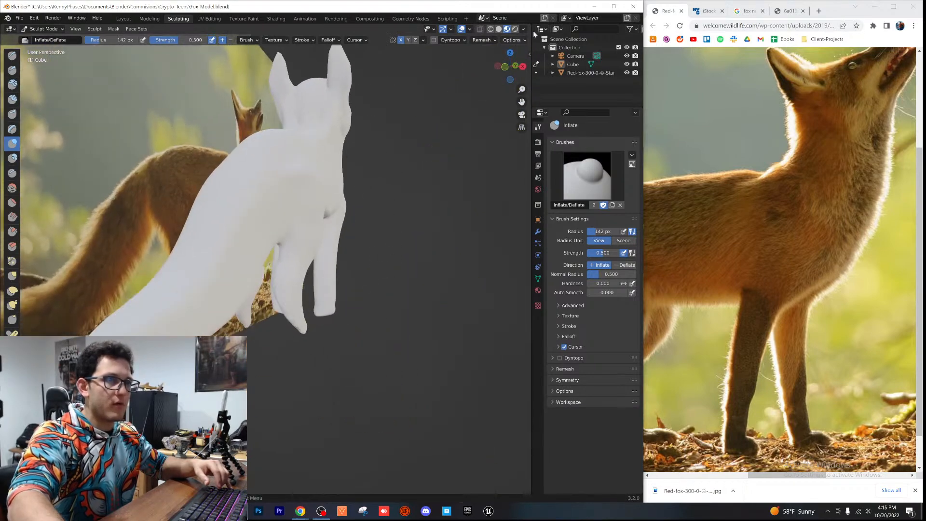
pyautogui.click(499, 31)
pyautogui.moveTo(262, 181); pyautogui.dragTo(227, 226, button='middle')
pyautogui.scroll(2, 236, 213)
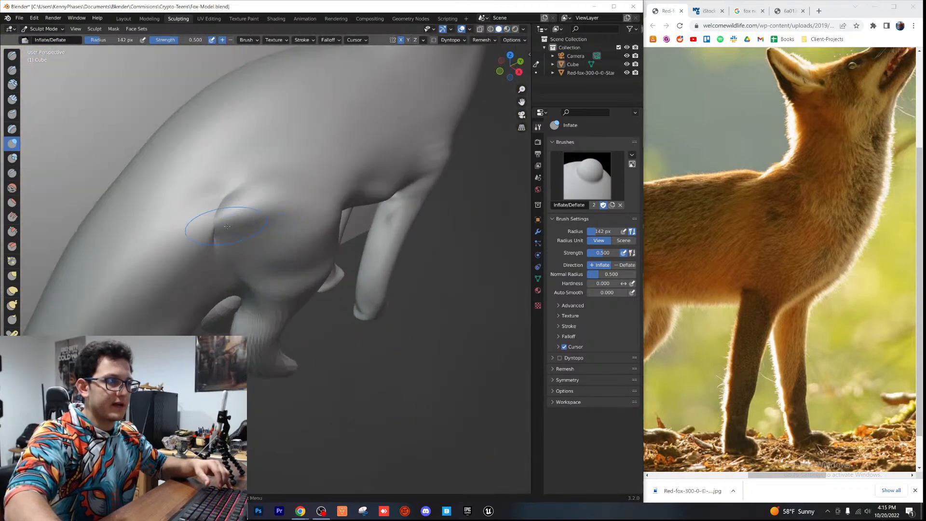
pyautogui.click(12, 187)
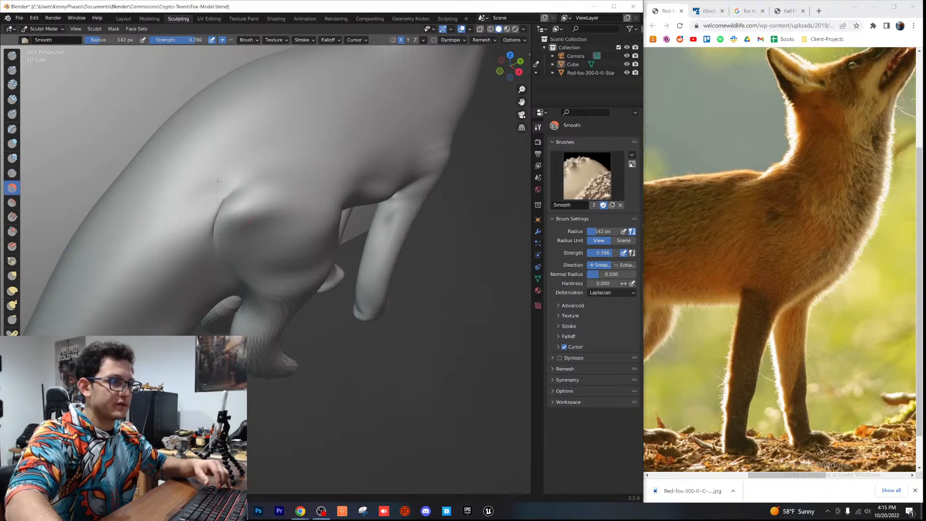
pyautogui.moveTo(271, 192); pyautogui.dragTo(276, 256)
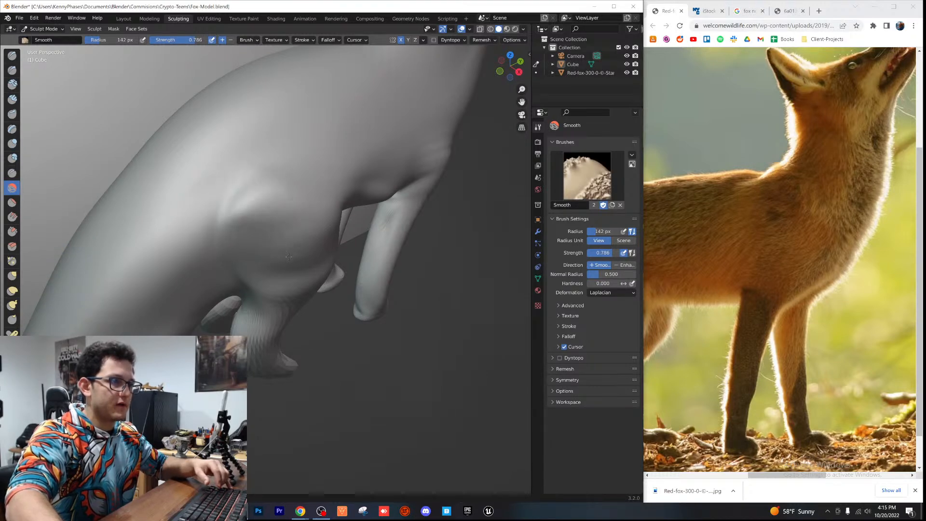
pyautogui.moveTo(297, 271); pyautogui.dragTo(276, 266, button='middle')
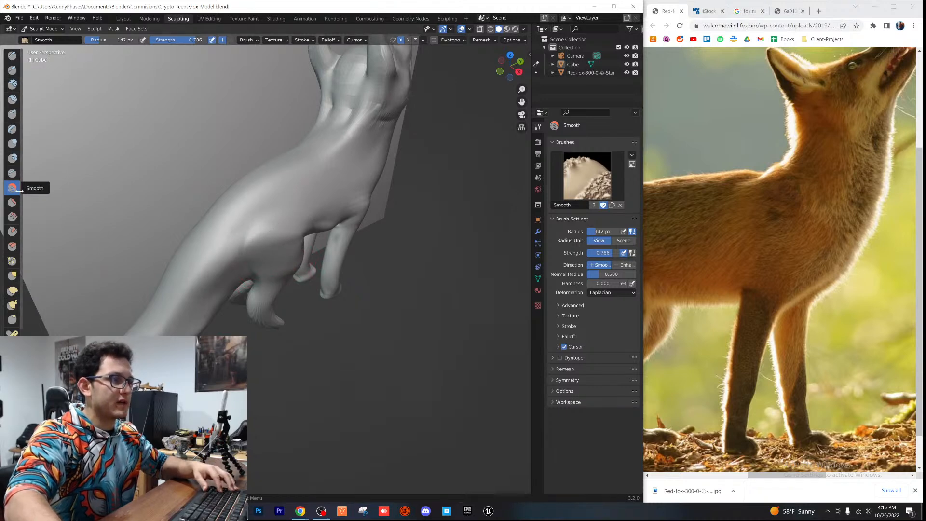
# Step: Bulge out the outer side of the hind thigh with the Inflate/Deflate brush
pyautogui.click(12, 144)
pyautogui.moveTo(159, 226)
pyautogui.mouseDown(button='middle')
pyautogui.moveTo(275, 254)
pyautogui.moveTo(227, 197)
pyautogui.mouseUp(button='middle')
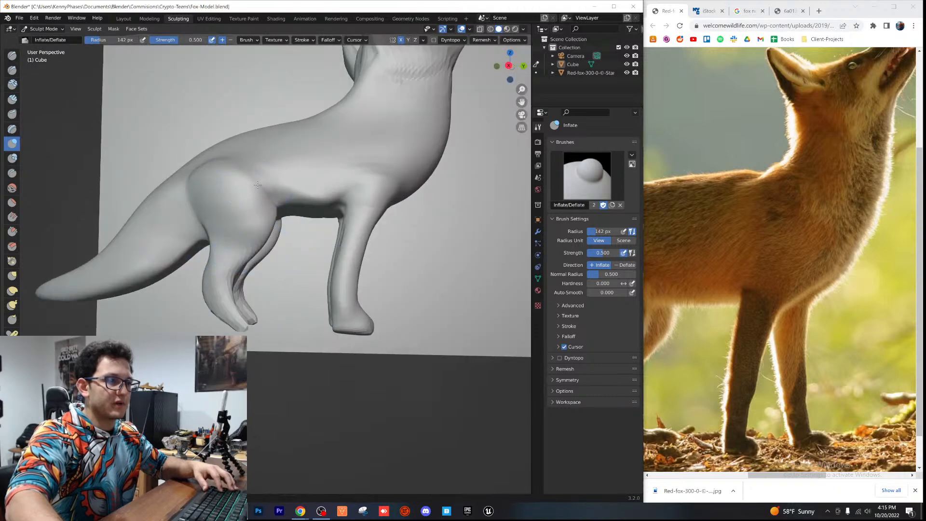
pyautogui.moveTo(299, 223); pyautogui.dragTo(246, 222, button='middle')
# Step: Smooth the inflated haunch so the hind thigh blends into the hip and flank
pyautogui.hotkey('shift', 's')
pyautogui.scroll(3, 246, 222)
pyautogui.scroll(3, 221, 201)
pyautogui.moveTo(279, 273); pyautogui.dragTo(175, 259, button='middle')
pyautogui.moveTo(175, 257)
pyautogui.mouseDown()
pyautogui.moveTo(161, 213)
pyautogui.moveTo(285, 310)
pyautogui.moveTo(249, 258)
pyautogui.mouseUp()
pyautogui.scroll(-5, 313, 327)
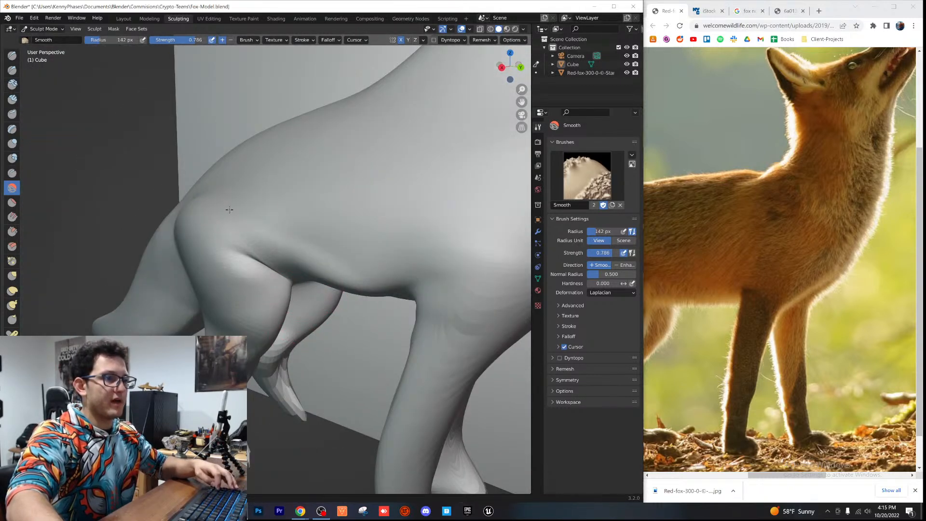
pyautogui.scroll(-4, 333, 304)
# Step: Smooth the lower hind leg down to the foot with the Smooth brush
pyautogui.moveTo(333, 304)
pyautogui.mouseDown(button='middle')
pyautogui.moveTo(361, 289)
pyautogui.moveTo(277, 223)
pyautogui.moveTo(256, 261)
pyautogui.moveTo(268, 294)
pyautogui.mouseUp(button='middle')
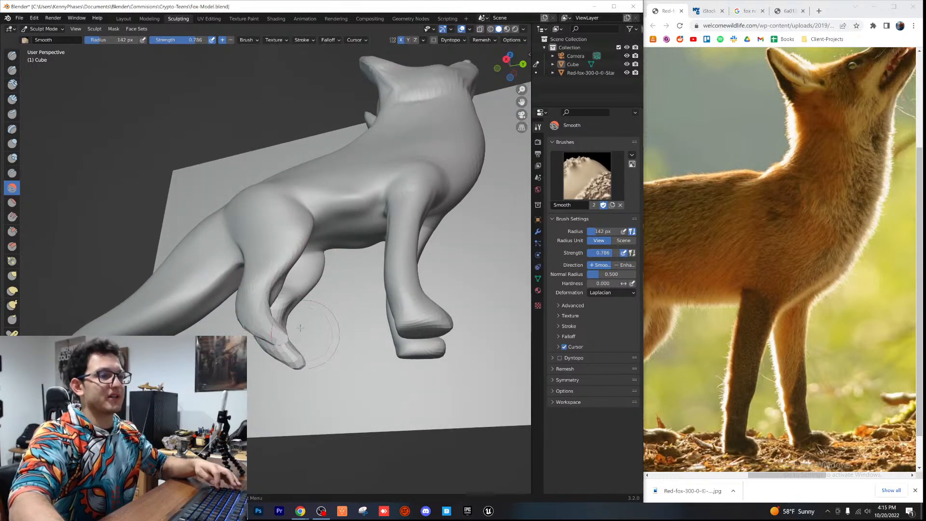
pyautogui.scroll(4, 299, 343)
pyautogui.moveTo(249, 373); pyautogui.dragTo(321, 429)
pyautogui.moveTo(333, 410)
pyautogui.mouseDown(button='middle')
pyautogui.moveTo(364, 463)
pyautogui.moveTo(369, 424)
pyautogui.mouseUp(button='middle')
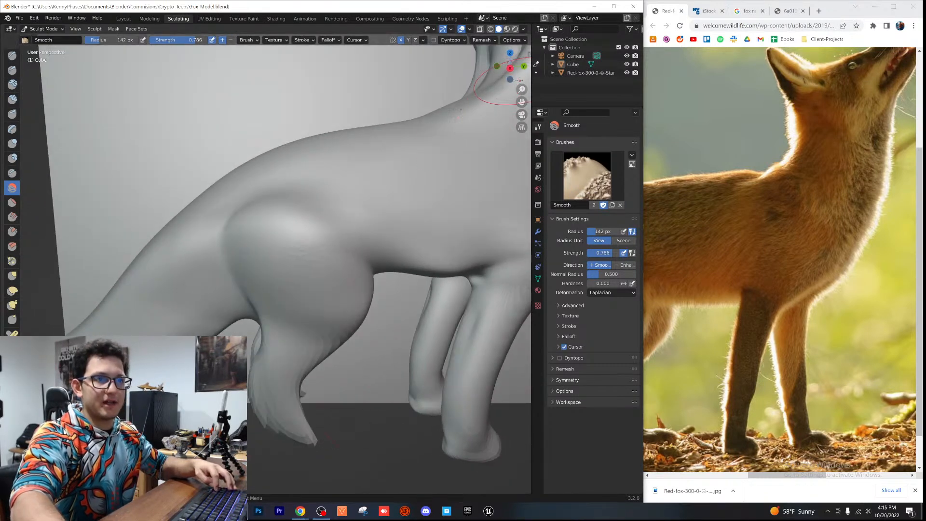
# Step: From the right side view, pull the underside of the hind leg's tip down to the reference paw with the Grab brush
pyautogui.click(510, 68)
pyautogui.scroll(5, 348, 330)
pyautogui.keyDown('shift'); pyautogui.moveTo(346, 331); pyautogui.dragTo(288, 114, button='middle'); pyautogui.keyUp('shift')
pyautogui.scroll(1, 288, 114)
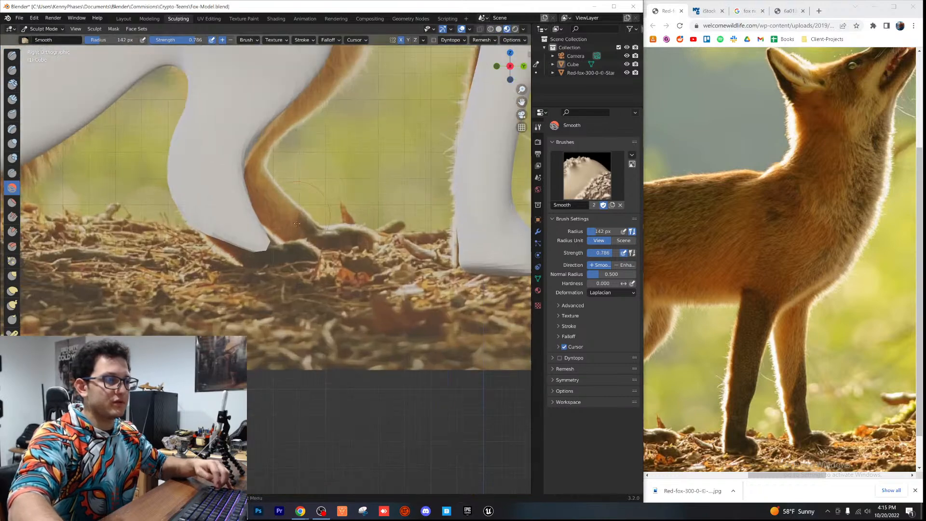
pyautogui.click(13, 275)
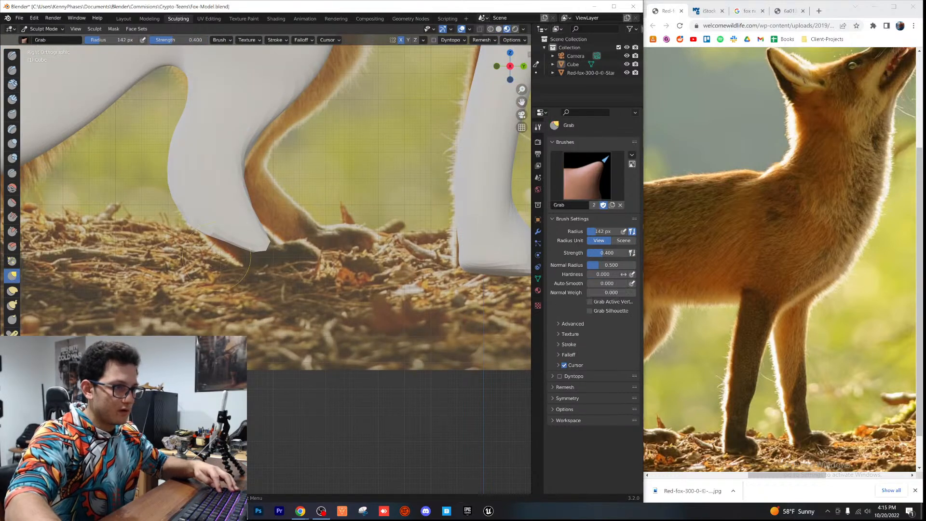
pyautogui.moveTo(248, 254); pyautogui.dragTo(250, 296)
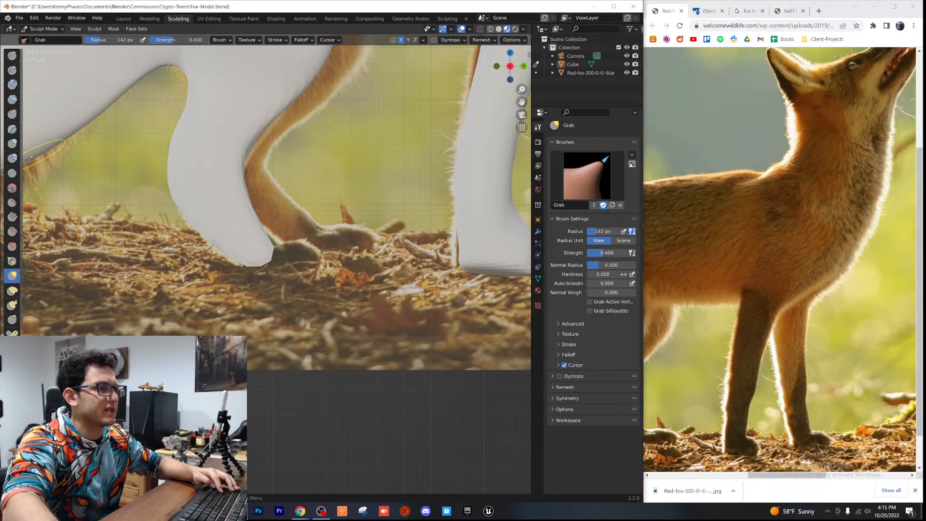
# Step: Try building up the tip of the hind foot with the Clay brush, and undo the stroke
pyautogui.click(12, 85)
pyautogui.moveTo(271, 253); pyautogui.dragTo(257, 247)
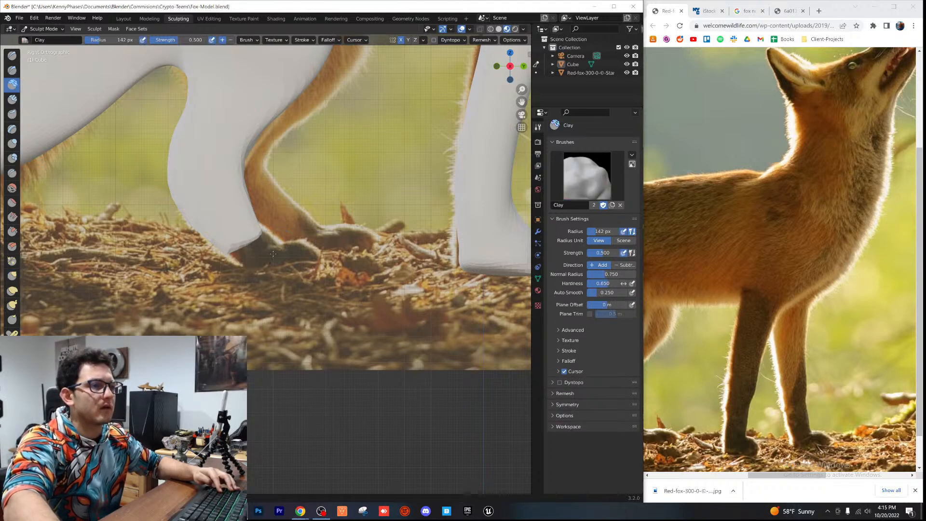
pyautogui.hotkey('ctrl', 'z')
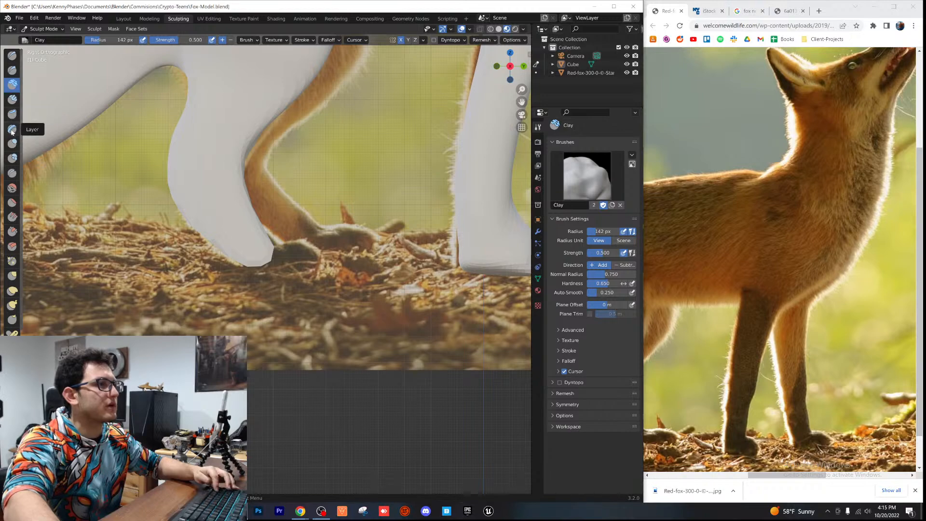
# Step: Extend the hind foot forward with the Layer brush, checking its shape from an angle and from the right side
pyautogui.click(12, 129)
pyautogui.moveTo(268, 256); pyautogui.dragTo(309, 255)
pyautogui.moveTo(309, 256); pyautogui.dragTo(235, 283, button='middle')
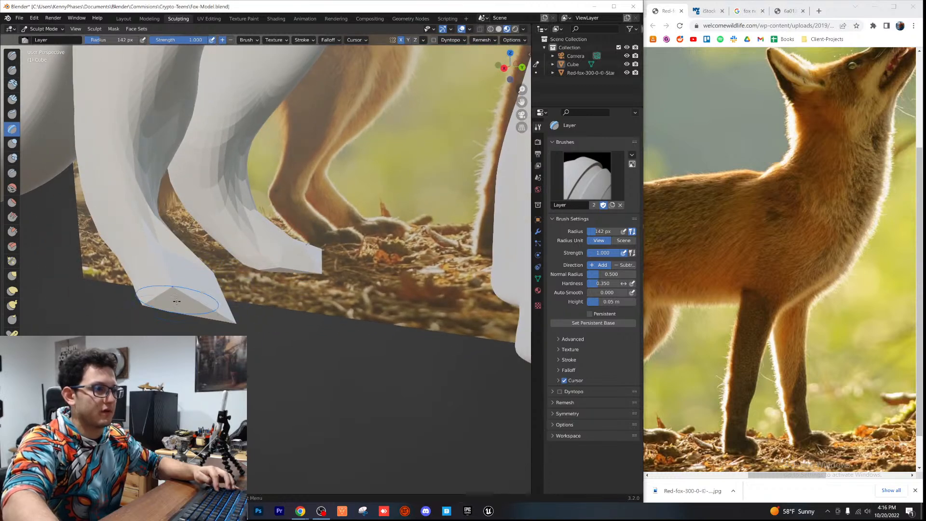
pyautogui.moveTo(174, 316); pyautogui.dragTo(271, 299, button='middle')
pyautogui.scroll(-2, 225, 303)
pyautogui.click(509, 71)
pyautogui.scroll(2, 279, 263)
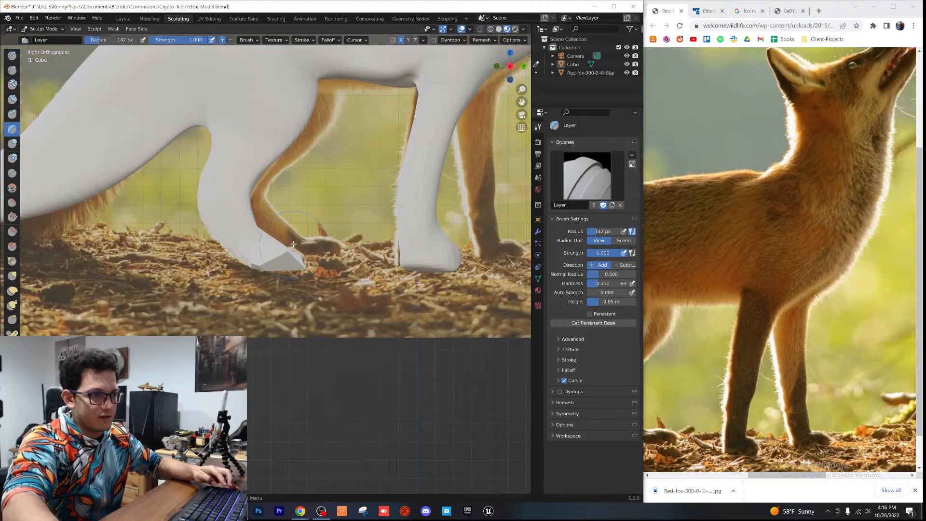
# Step: Inspect the polygon density of the hind feet in Edit Mode, save the file, and return to Sculpt Mode
pyautogui.press('Tab')
pyautogui.scroll(1, 291, 263)
pyautogui.scroll(1, 291, 263)
pyautogui.moveTo(291, 263); pyautogui.dragTo(284, 237, button='middle')
pyautogui.hotkey('ctrl', 's')
pyautogui.scroll(2, 257, 198)
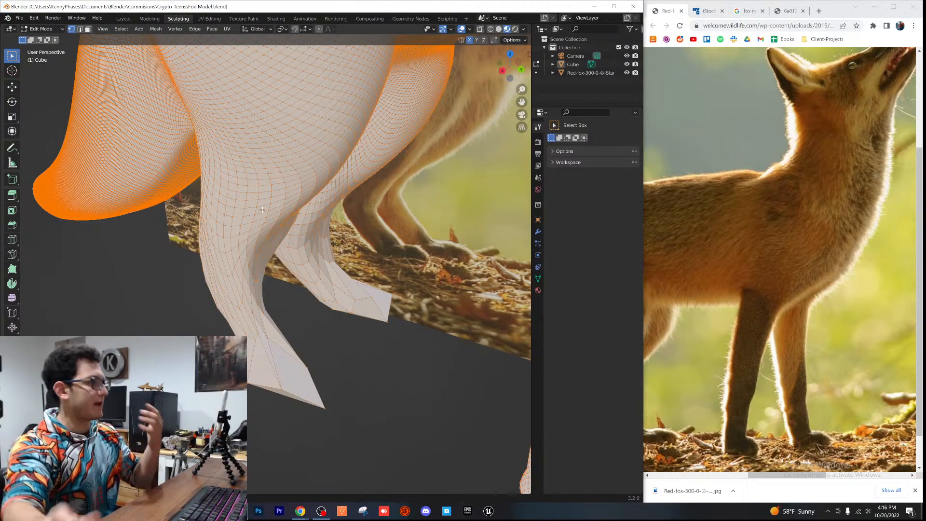
pyautogui.press('Tab')
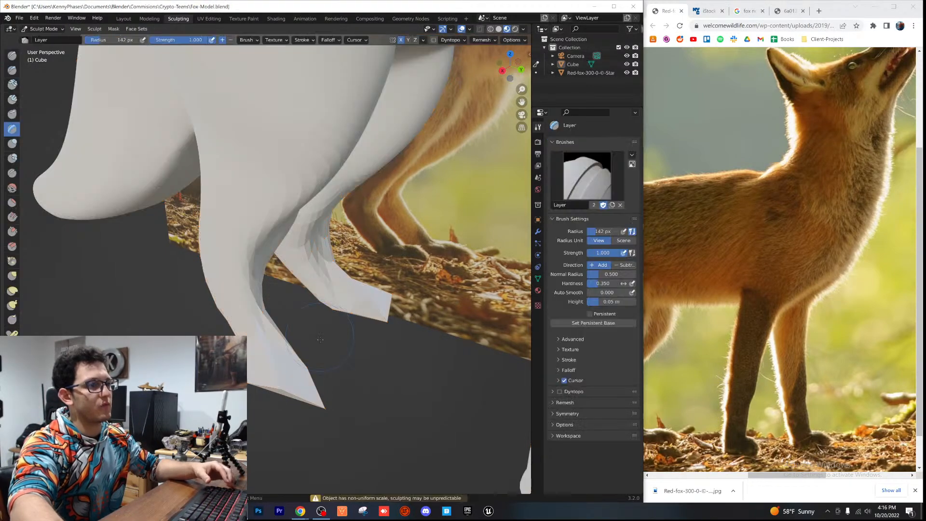
# Step: From the right side view, bring the fox's hind legs into view in the reference photo and review the remesh settings
pyautogui.moveTo(402, 370); pyautogui.dragTo(454, 378, button='middle')
pyautogui.scroll(-3, 455, 379)
pyautogui.click(511, 73)
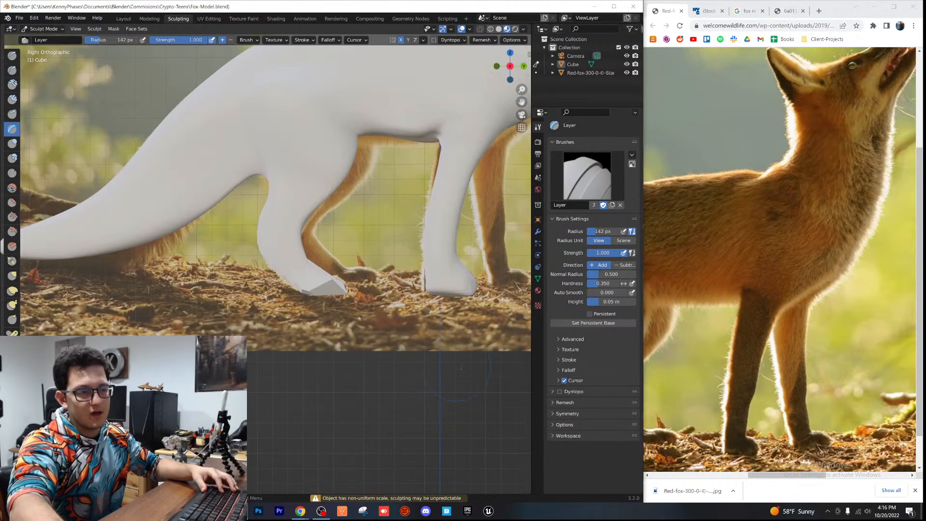
pyautogui.scroll(-1, 721, 354)
pyautogui.moveTo(771, 475); pyautogui.dragTo(730, 476)
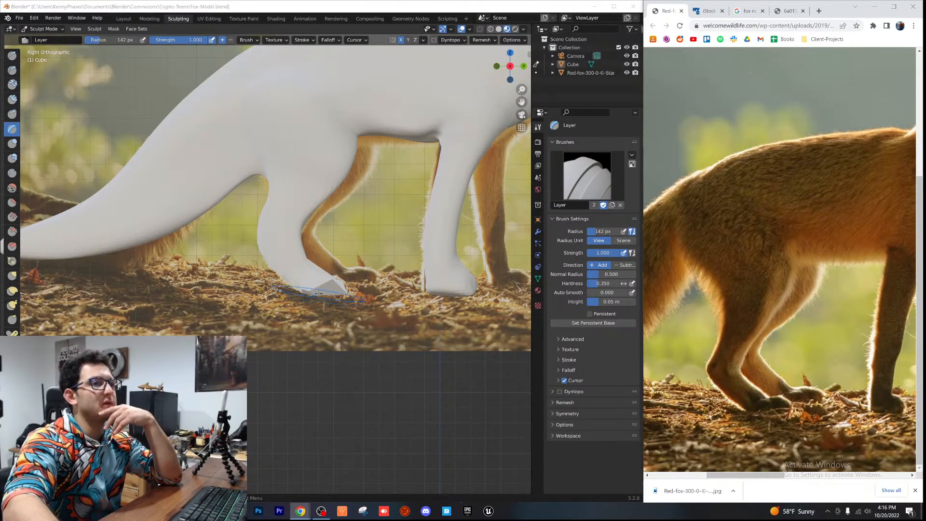
pyautogui.click(485, 40)
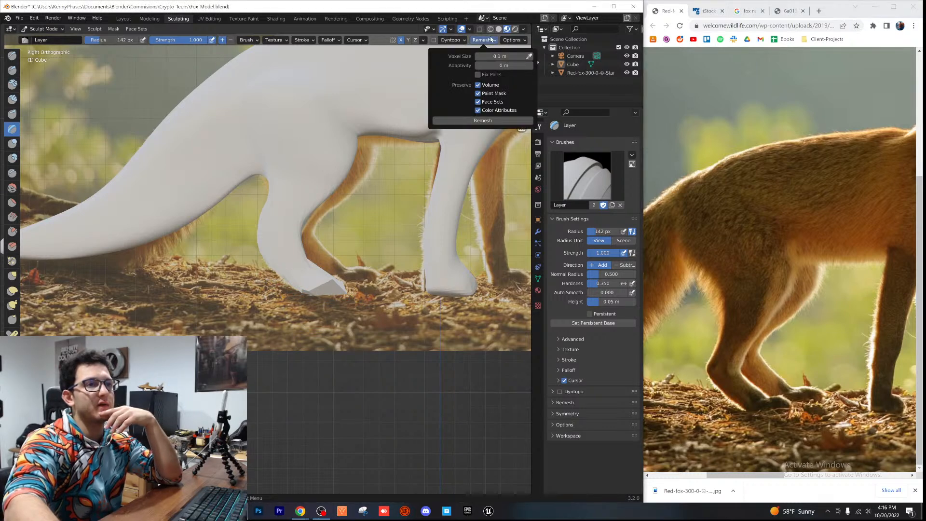
pyautogui.scroll(5, 275, 282)
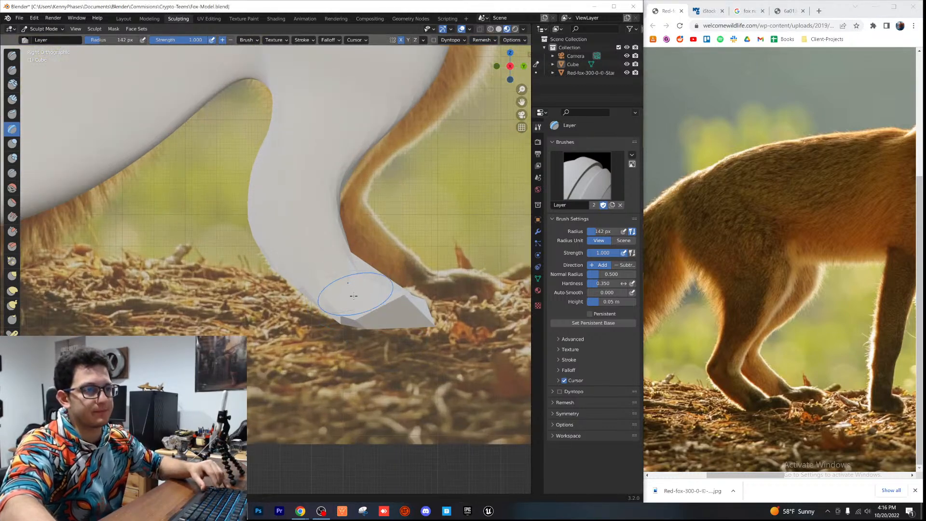
# Step: Smooth the faceted tip of the hind foot with the Smooth brush
pyautogui.hotkey('shift', 's')
pyautogui.scroll(2, 273, 265)
pyautogui.moveTo(368, 293)
pyautogui.mouseDown()
pyautogui.moveTo(319, 285)
pyautogui.moveTo(374, 315)
pyautogui.mouseUp()
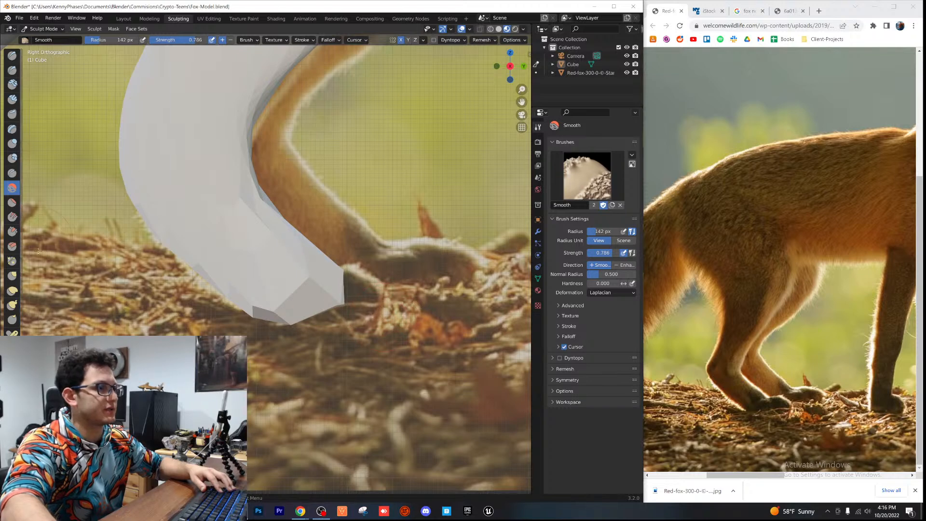
# Step: Stretch the hind foot forward with the Elastic Deform brush, adjust its tip from an angled view, and save the file
pyautogui.click(13, 276)
pyautogui.click(12, 290)
pyautogui.moveTo(344, 300)
pyautogui.mouseDown()
pyautogui.moveTo(390, 307)
pyautogui.moveTo(352, 322)
pyautogui.moveTo(355, 300)
pyautogui.mouseUp()
pyautogui.moveTo(274, 222)
pyautogui.mouseDown()
pyautogui.moveTo(203, 319)
pyautogui.moveTo(304, 264)
pyautogui.mouseUp()
pyautogui.moveTo(351, 287)
pyautogui.mouseDown()
pyautogui.moveTo(356, 309)
pyautogui.moveTo(388, 298)
pyautogui.mouseUp()
pyautogui.moveTo(283, 236)
pyautogui.mouseDown()
pyautogui.moveTo(289, 284)
pyautogui.moveTo(350, 369)
pyautogui.mouseUp()
pyautogui.moveTo(350, 369)
pyautogui.mouseDown(button='middle')
pyautogui.moveTo(295, 306)
pyautogui.moveTo(229, 328)
pyautogui.mouseUp(button='middle')
pyautogui.moveTo(208, 316)
pyautogui.mouseDown()
pyautogui.moveTo(192, 313)
pyautogui.moveTo(206, 308)
pyautogui.mouseUp()
pyautogui.moveTo(207, 306)
pyautogui.mouseDown(button='middle')
pyautogui.moveTo(140, 311)
pyautogui.moveTo(236, 266)
pyautogui.mouseUp(button='middle')
pyautogui.hotkey('ctrl', 's')
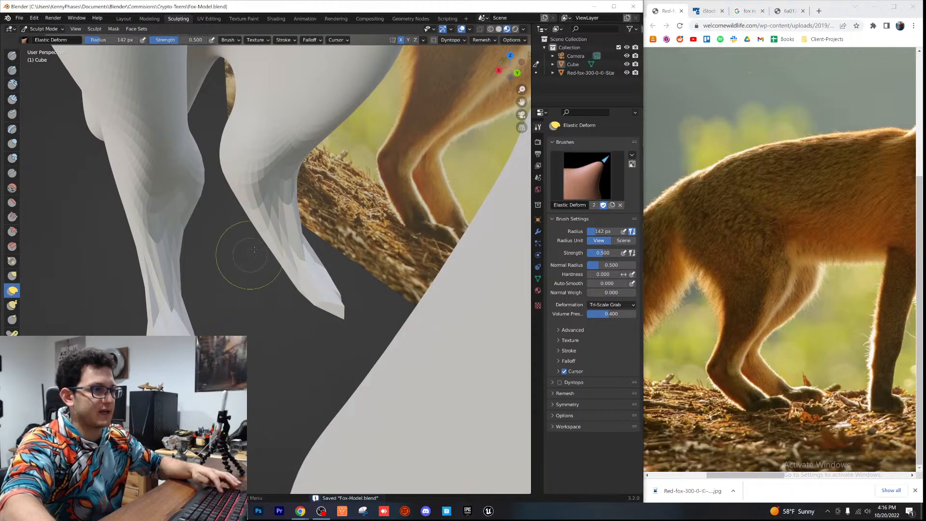
# Step: Switch to the Layout workspace and open the fox mesh in Edit Mode
pyautogui.click(146, 20)
pyautogui.click(126, 20)
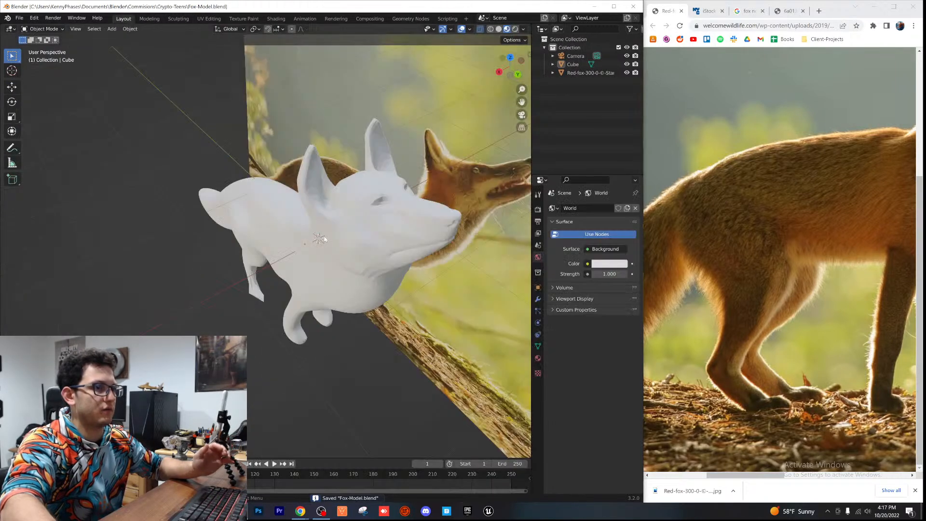
pyautogui.click(287, 264)
pyautogui.scroll(3, 326, 253)
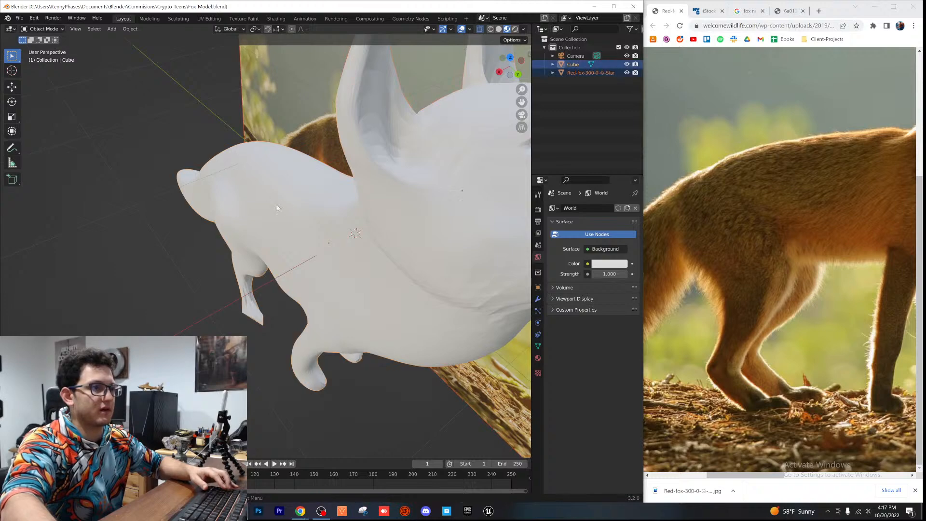
pyautogui.press('Tab')
pyautogui.moveTo(272, 201); pyautogui.dragTo(347, 247, button='middle')
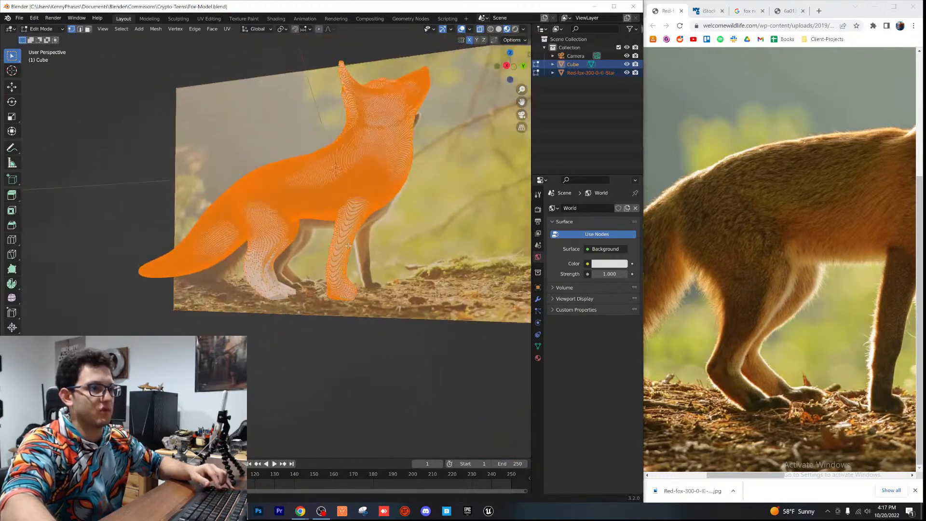
# Step: From the right side view, box-select the lower part of the hind leg and subdivide it
pyautogui.scroll(3, 302, 309)
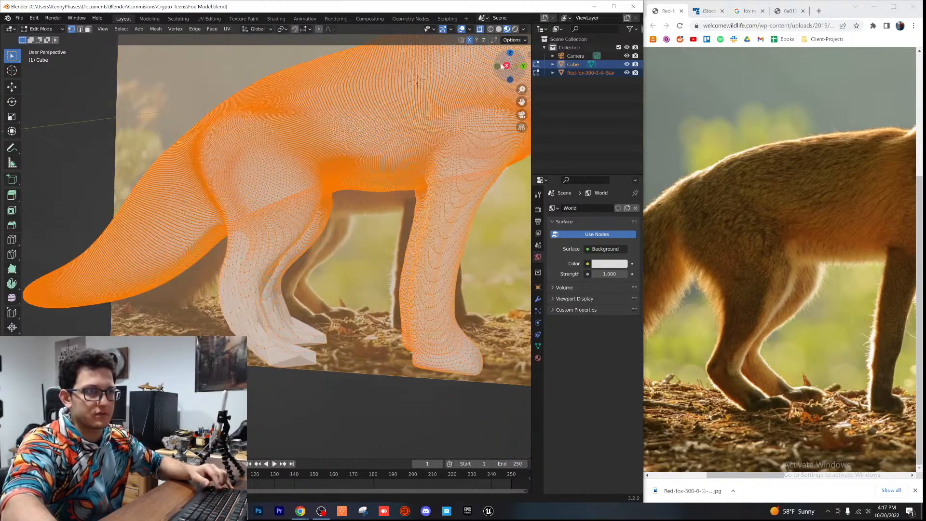
pyautogui.click(504, 65)
pyautogui.scroll(4, 307, 294)
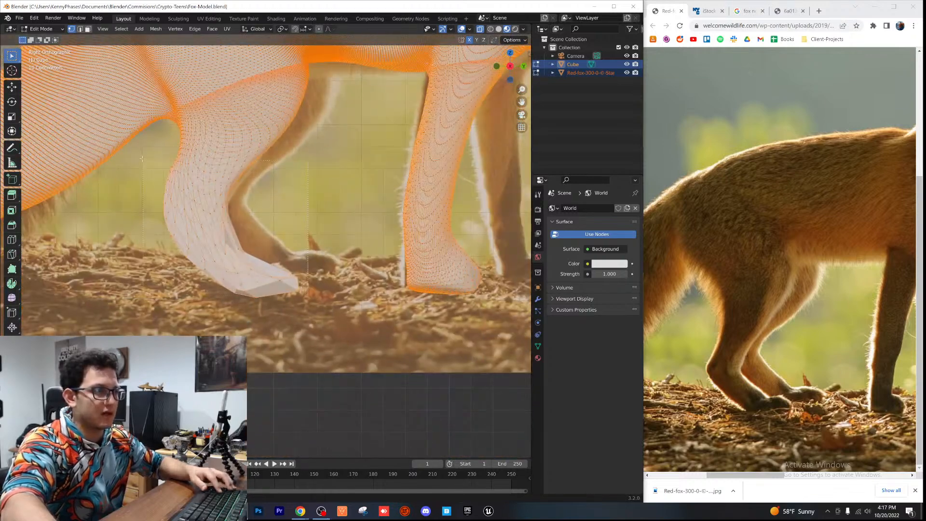
pyautogui.moveTo(307, 292); pyautogui.dragTo(145, 164)
pyautogui.rightClick(234, 247)
pyautogui.click(235, 247)
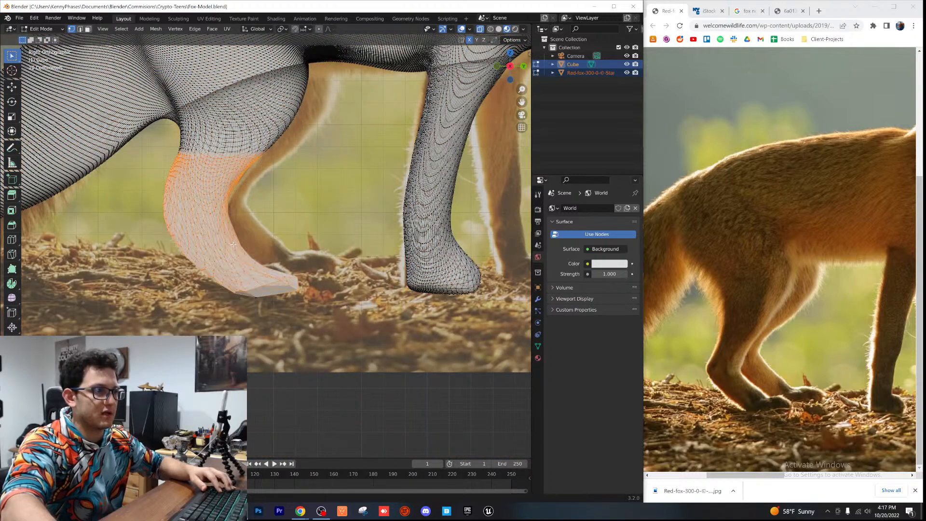
pyautogui.rightClick(249, 259)
pyautogui.click(257, 271)
# Step: Inspect the hind foot's mesh up close, return to Object Mode, and save the file
pyautogui.scroll(6, 272, 263)
pyautogui.moveTo(272, 291); pyautogui.dragTo(256, 313, button='middle')
pyautogui.scroll(-3, 259, 272)
pyautogui.press('Tab')
pyautogui.hotkey('ctrl', 's')
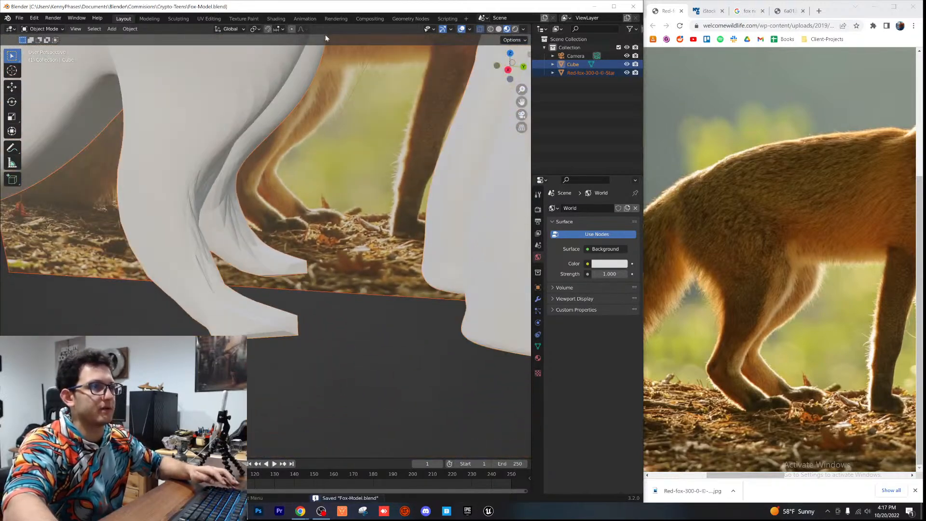
# Step: Return to sculpting, nudge the hind foot's tip upward with Elastic Deform, and smooth the lower hind legs with the Smooth brush
pyautogui.click(177, 19)
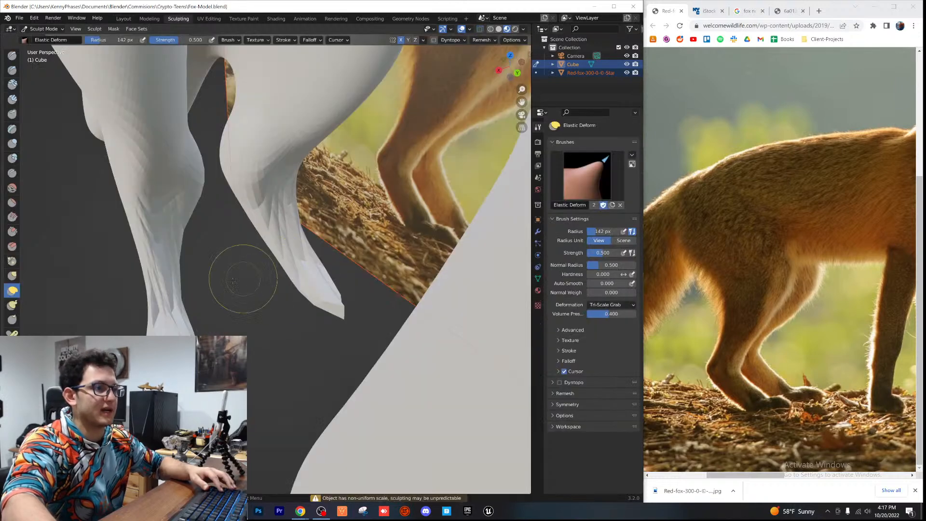
pyautogui.moveTo(338, 309); pyautogui.dragTo(339, 300)
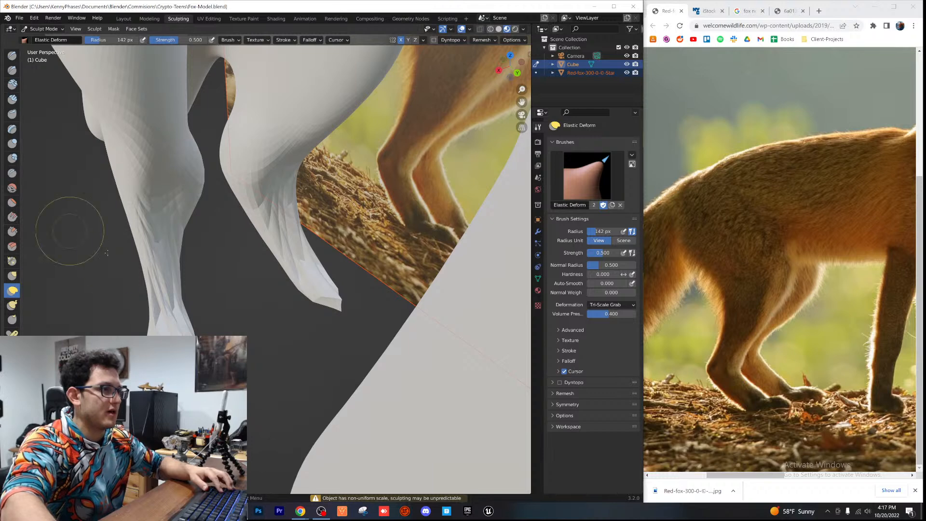
pyautogui.click(12, 188)
pyautogui.moveTo(231, 330)
pyautogui.mouseDown(button='middle')
pyautogui.moveTo(231, 272)
pyautogui.moveTo(214, 275)
pyautogui.moveTo(276, 256)
pyautogui.moveTo(336, 187)
pyautogui.mouseUp(button='middle')
pyautogui.moveTo(305, 246)
pyautogui.mouseDown(button='middle')
pyautogui.moveTo(379, 211)
pyautogui.moveTo(345, 205)
pyautogui.moveTo(335, 161)
pyautogui.moveTo(316, 241)
pyautogui.moveTo(301, 258)
pyautogui.moveTo(33, 255)
pyautogui.mouseUp(button='middle')
pyautogui.scroll(1, 335, 161)
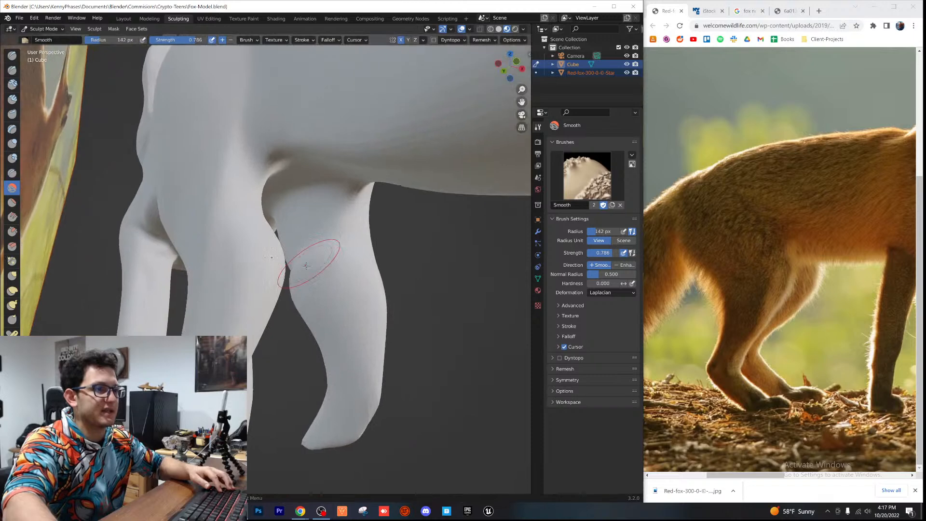
# Step: Check the hind legs from several angles, and pull the foot's pointed tip up and back with Elastic Deform from the right
pyautogui.click(13, 291)
pyautogui.scroll(-1, 347, 305)
pyautogui.scroll(-1, 347, 305)
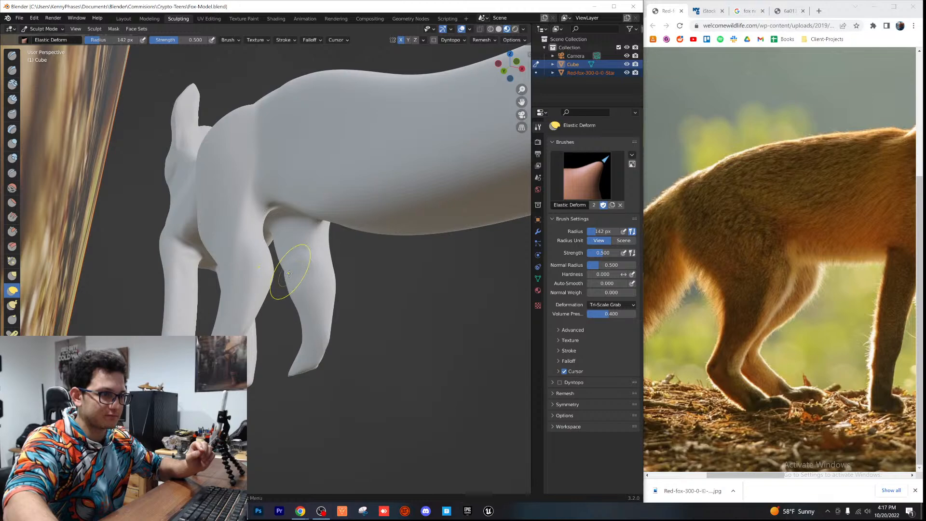
pyautogui.moveTo(315, 281)
pyautogui.mouseDown(button='middle')
pyautogui.moveTo(302, 275)
pyautogui.moveTo(292, 285)
pyautogui.moveTo(310, 285)
pyautogui.moveTo(300, 299)
pyautogui.moveTo(347, 311)
pyautogui.moveTo(193, 330)
pyautogui.mouseUp(button='middle')
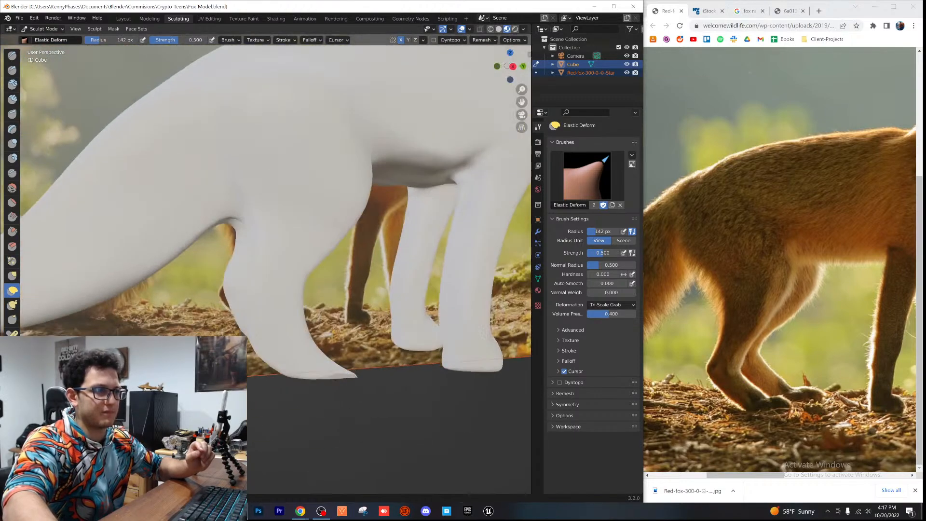
pyautogui.scroll(-8, 294, 356)
pyautogui.moveTo(294, 357)
pyautogui.mouseDown(button='middle')
pyautogui.moveTo(237, 393)
pyautogui.moveTo(219, 360)
pyautogui.moveTo(295, 240)
pyautogui.moveTo(407, 222)
pyautogui.mouseUp(button='middle')
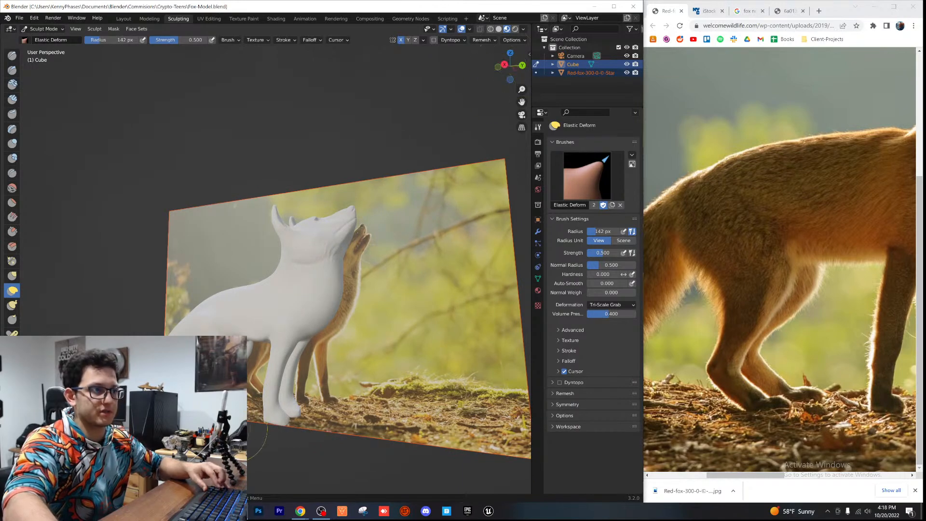
pyautogui.click(504, 64)
pyautogui.scroll(6, 367, 275)
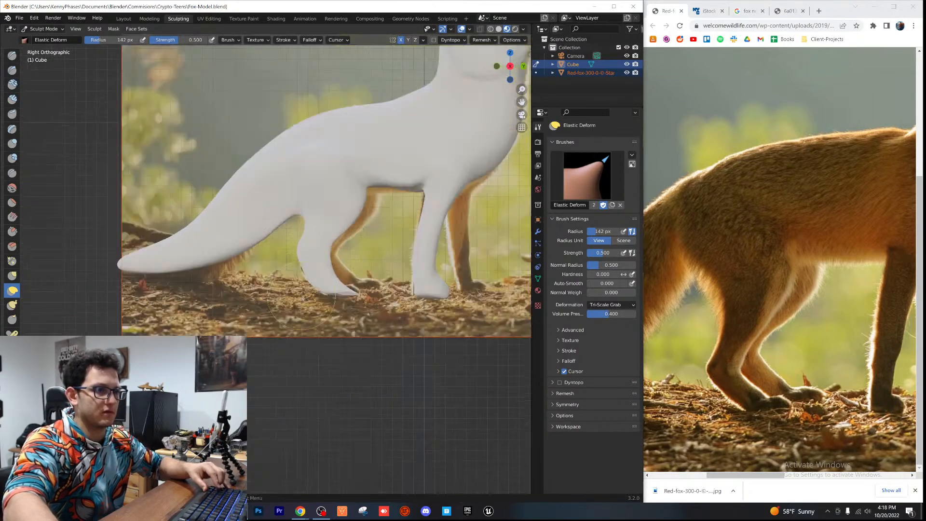
pyautogui.keyDown('shift'); pyautogui.moveTo(366, 275); pyautogui.dragTo(216, 276, button='middle'); pyautogui.keyUp('shift')
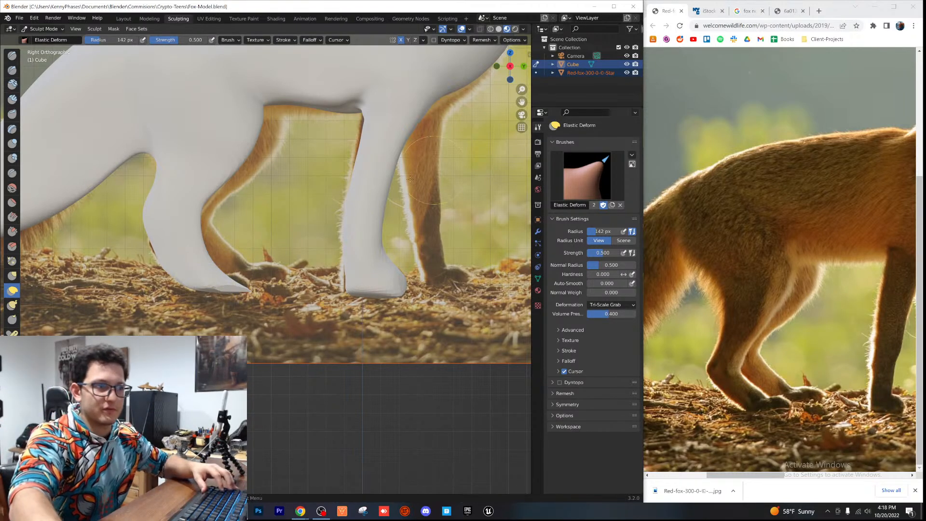
pyautogui.scroll(3, 220, 280)
pyautogui.scroll(3, 226, 287)
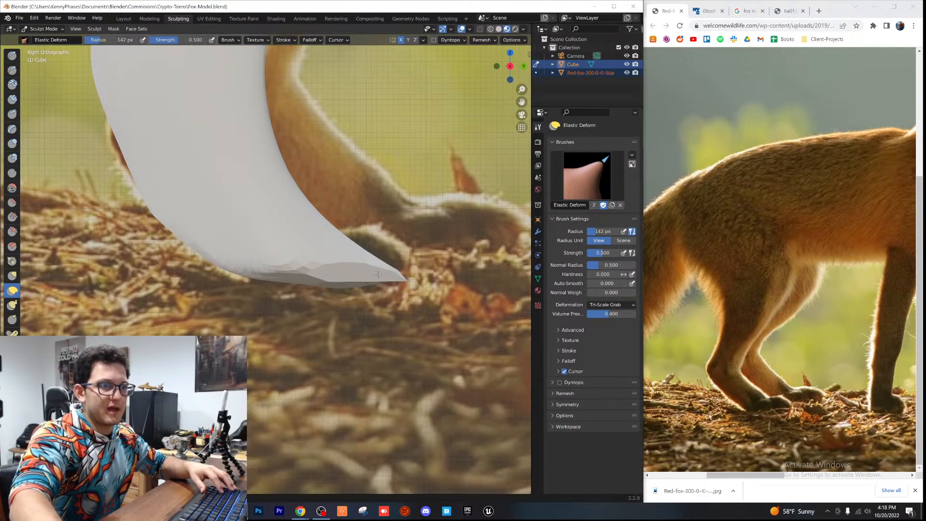
pyautogui.moveTo(379, 274); pyautogui.dragTo(336, 232)
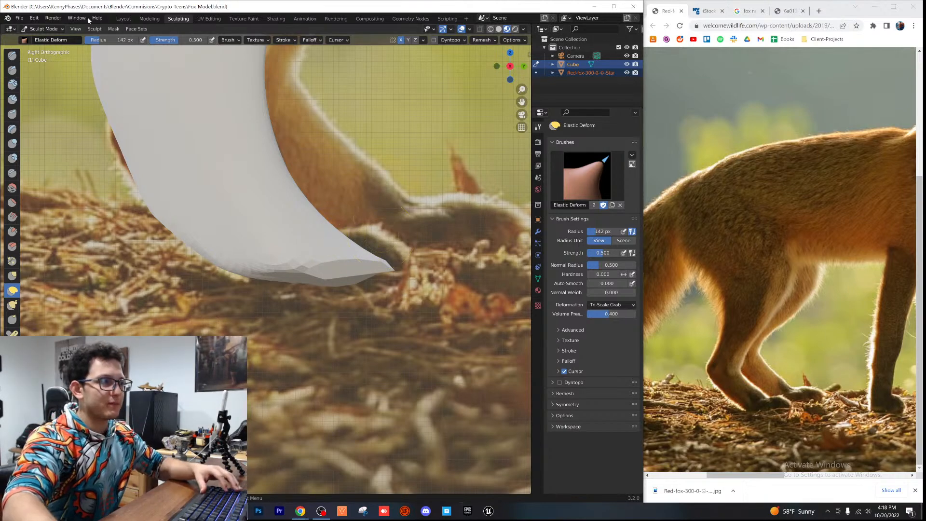
# Step: Round off the pointed tip and underside of the hind foot with the Smooth brush
pyautogui.click(12, 188)
pyautogui.scroll(-3, 212, 227)
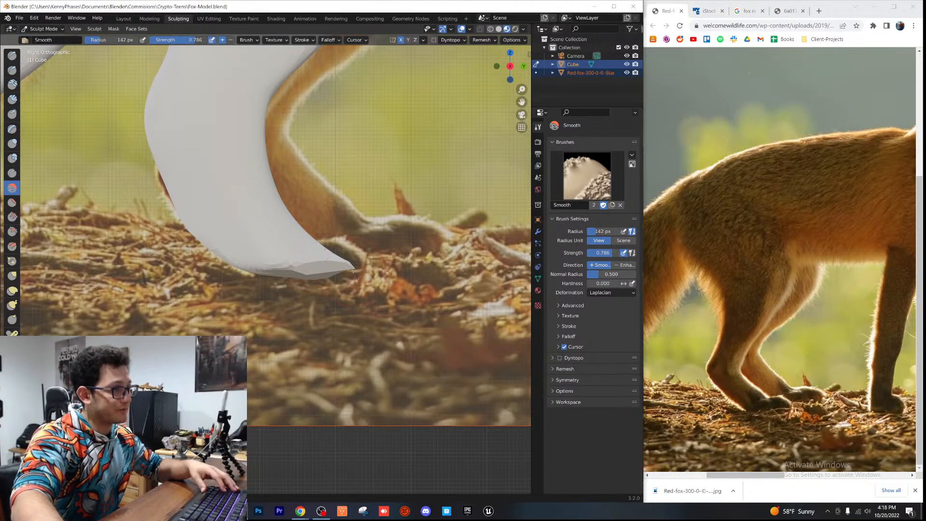
pyautogui.moveTo(355, 266); pyautogui.dragTo(283, 268)
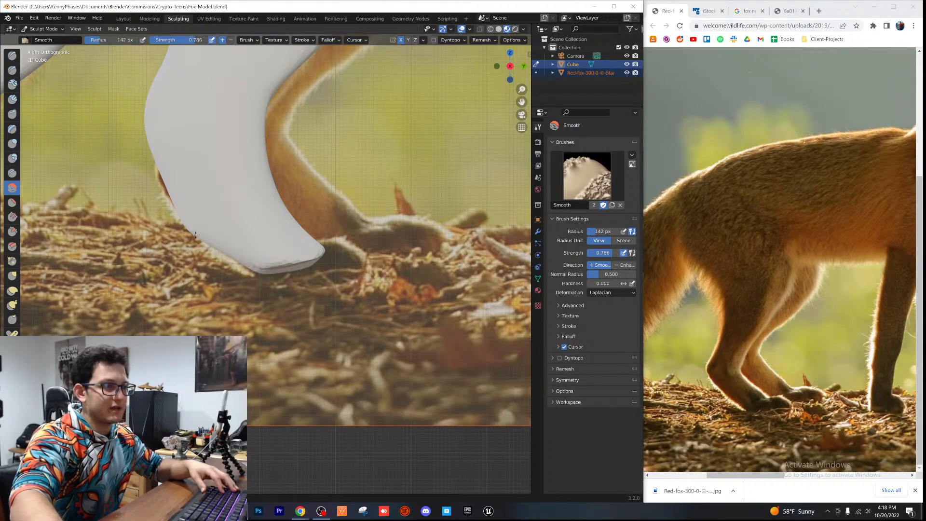
# Step: Examine the hind foot from an angle and from the right, hiding and showing the model to compare it with the reference
pyautogui.moveTo(288, 253); pyautogui.dragTo(493, 67, button='middle')
pyautogui.click(513, 64)
pyautogui.scroll(1, 299, 249)
pyautogui.keyDown('shift'); pyautogui.moveTo(284, 254); pyautogui.dragTo(277, 381, button='middle'); pyautogui.keyUp('shift')
pyautogui.scroll(2, 356, 265)
pyautogui.scroll(-2, 328, 278)
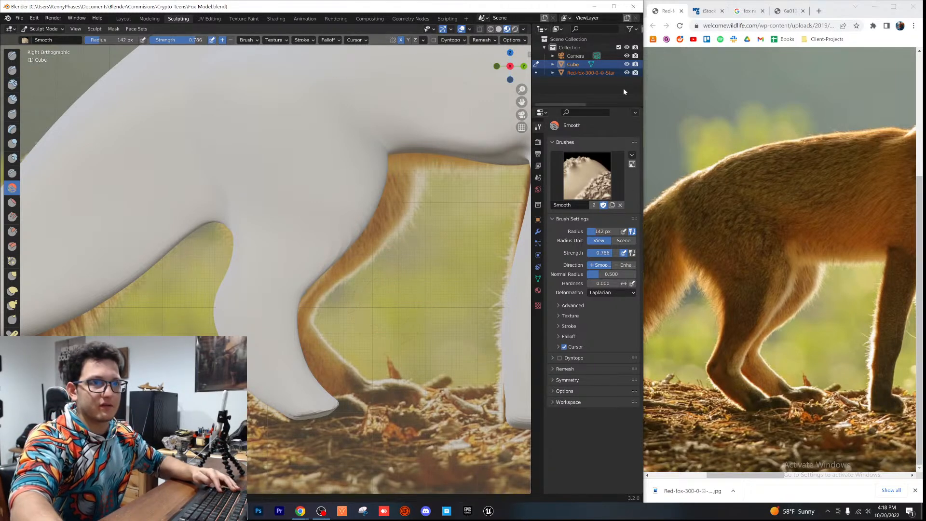
pyautogui.click(627, 64)
pyautogui.click(627, 65)
pyautogui.click(627, 64)
pyautogui.click(627, 65)
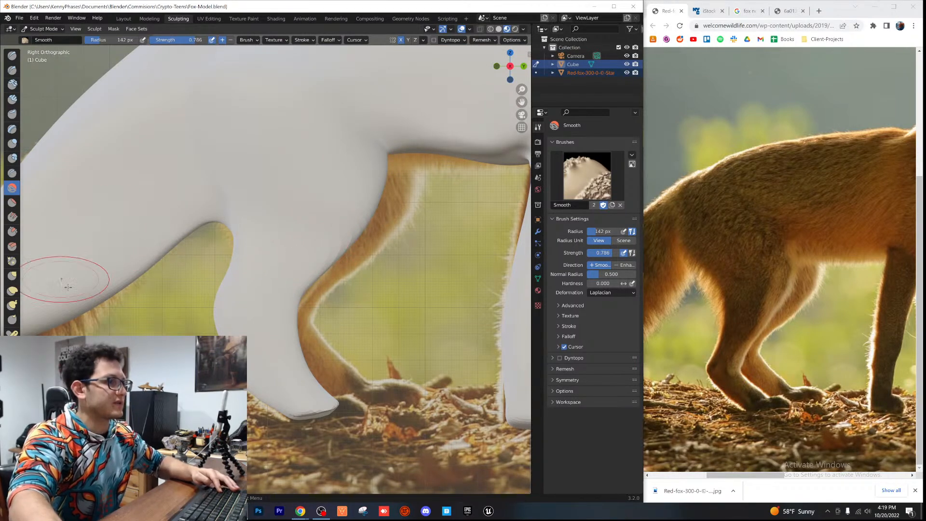
# Step: Shape the hock with the Elastic Deform brush, moving the back of the leg above it forward and adjusting the lower leg
pyautogui.click(12, 290)
pyautogui.scroll(-2, 248, 267)
pyautogui.moveTo(260, 266)
pyautogui.mouseDown()
pyautogui.moveTo(263, 300)
pyautogui.moveTo(238, 316)
pyautogui.mouseUp()
pyautogui.moveTo(256, 355); pyautogui.dragTo(268, 361)
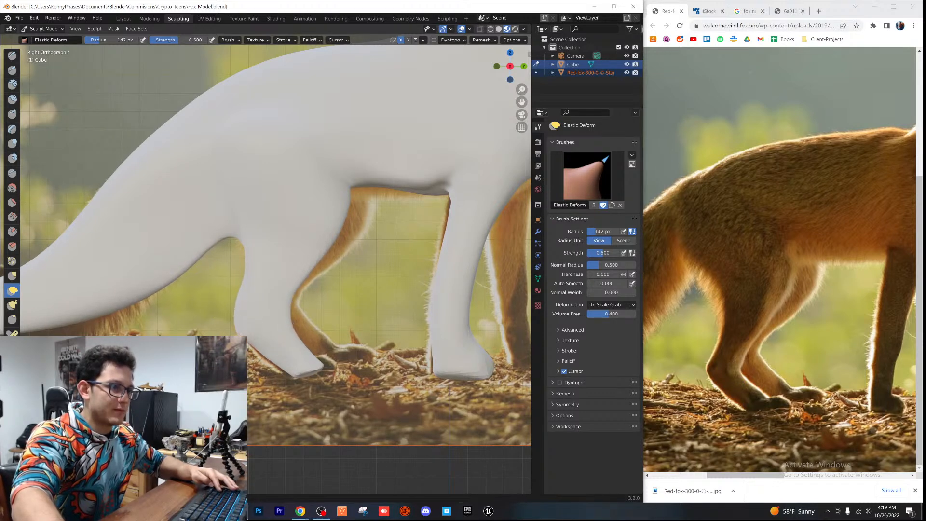
pyautogui.scroll(2, 227, 300)
pyautogui.moveTo(252, 308); pyautogui.dragTo(266, 317)
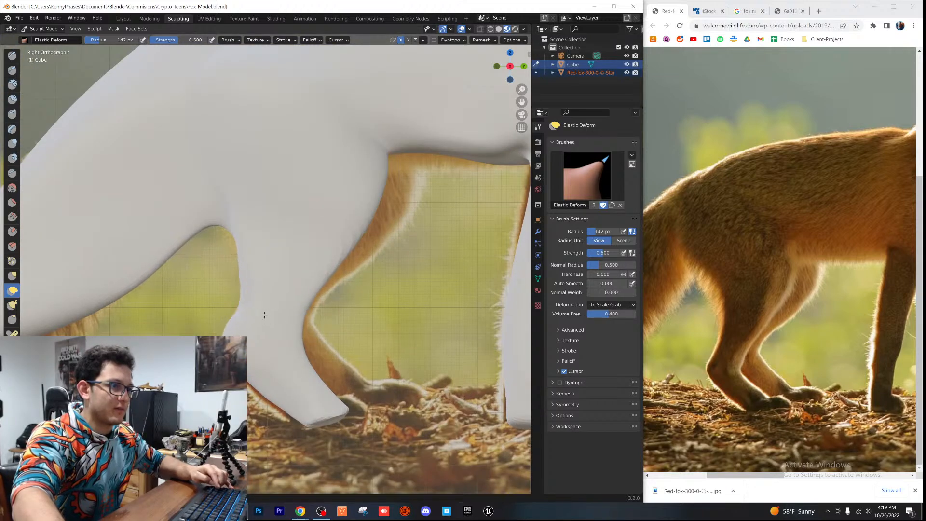
pyautogui.moveTo(325, 372); pyautogui.dragTo(313, 308)
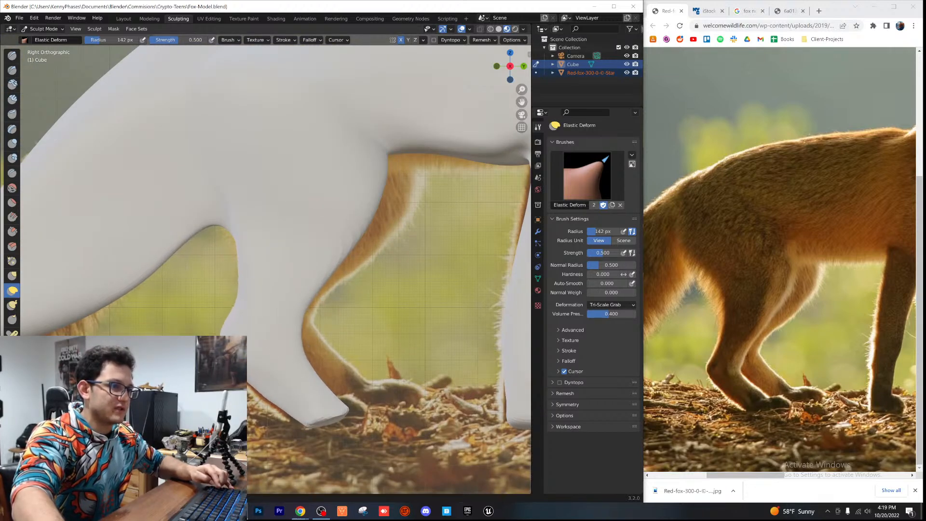
# Step: Refine the hind leg's outline around the hock and foot with Elastic Deform, checking it against the reference and from an angle
pyautogui.scroll(-3, 252, 348)
pyautogui.moveTo(254, 260); pyautogui.dragTo(266, 267)
pyautogui.moveTo(257, 326); pyautogui.dragTo(242, 325)
pyautogui.scroll(2, 242, 321)
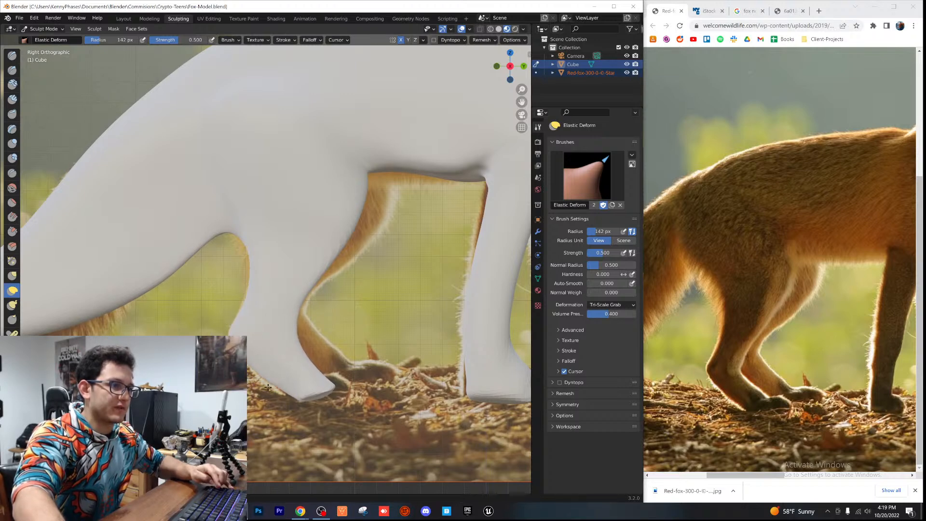
pyautogui.moveTo(303, 355)
pyautogui.mouseDown()
pyautogui.moveTo(279, 346)
pyautogui.moveTo(292, 350)
pyautogui.moveTo(282, 331)
pyautogui.moveTo(271, 334)
pyautogui.moveTo(287, 325)
pyautogui.mouseUp()
pyautogui.scroll(1, 299, 325)
pyautogui.scroll(-3, 310, 289)
pyautogui.moveTo(274, 240)
pyautogui.mouseDown()
pyautogui.moveTo(262, 238)
pyautogui.moveTo(301, 240)
pyautogui.moveTo(271, 252)
pyautogui.moveTo(248, 234)
pyautogui.mouseUp()
pyautogui.scroll(-2, 320, 241)
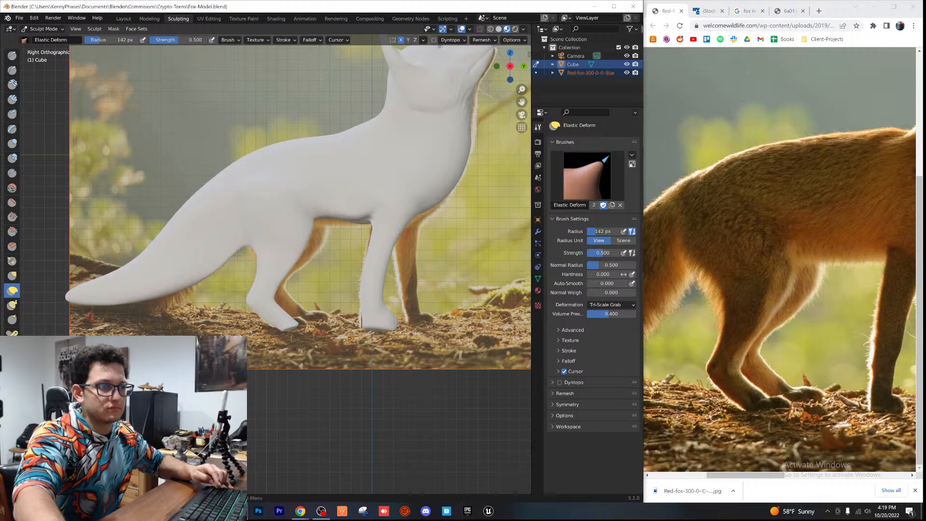
pyautogui.moveTo(235, 255); pyautogui.dragTo(241, 257, button='middle')
pyautogui.scroll(6, 304, 269)
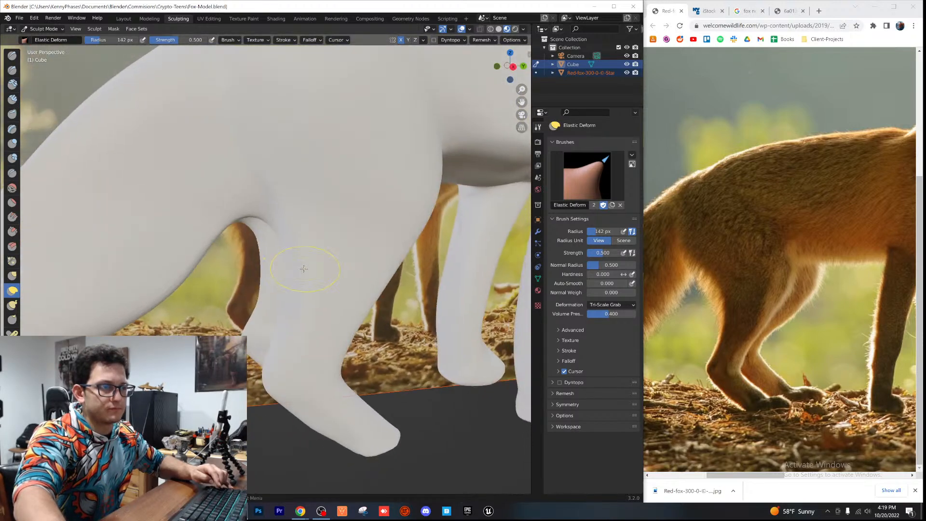
# Step: Nudge the rear edge of the upper hind leg with Elastic Deform and switch to the right side view
pyautogui.moveTo(304, 268); pyautogui.dragTo(312, 273)
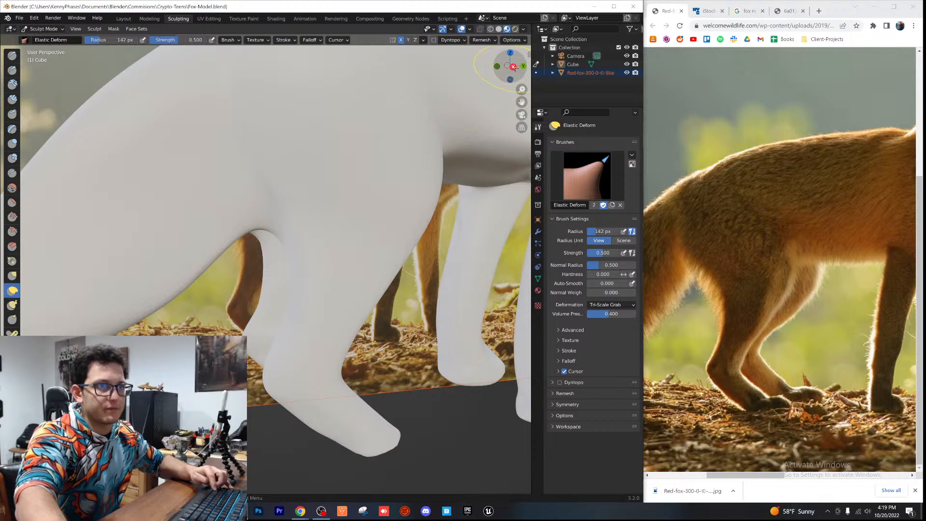
pyautogui.click(513, 67)
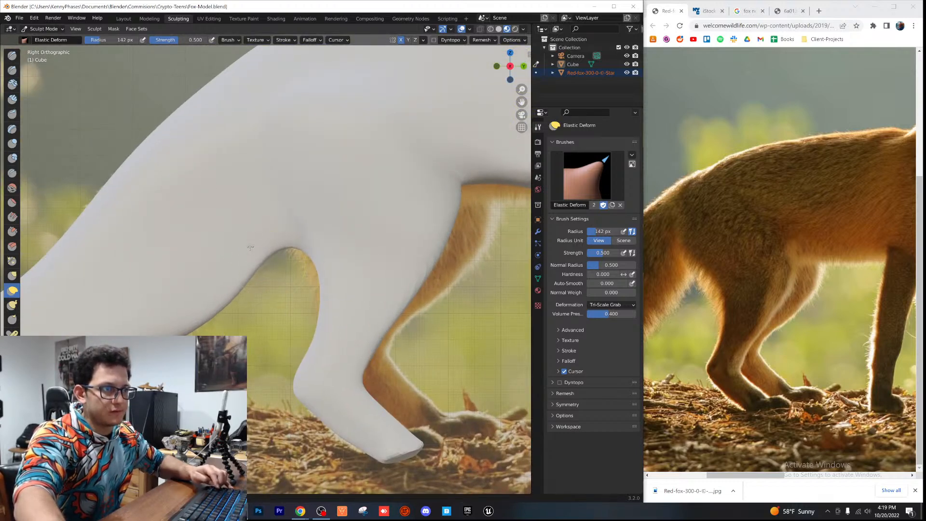
pyautogui.scroll(-2, 279, 277)
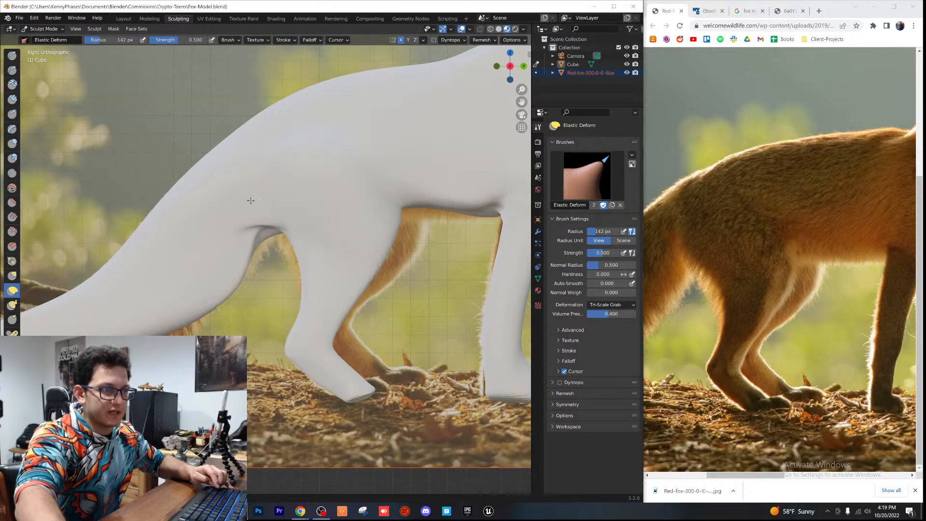
pyautogui.moveTo(235, 184)
pyautogui.mouseDown()
pyautogui.moveTo(212, 208)
pyautogui.moveTo(338, 212)
pyautogui.moveTo(215, 215)
pyautogui.moveTo(578, 112)
pyautogui.mouseUp()
pyautogui.hotkey('ctrl', 'z')
pyautogui.hotkey('ctrl', 'z')
pyautogui.hotkey('ctrl', 'z')
pyautogui.hotkey('ctrl', 'z')
pyautogui.hotkey('ctrl', 'z')
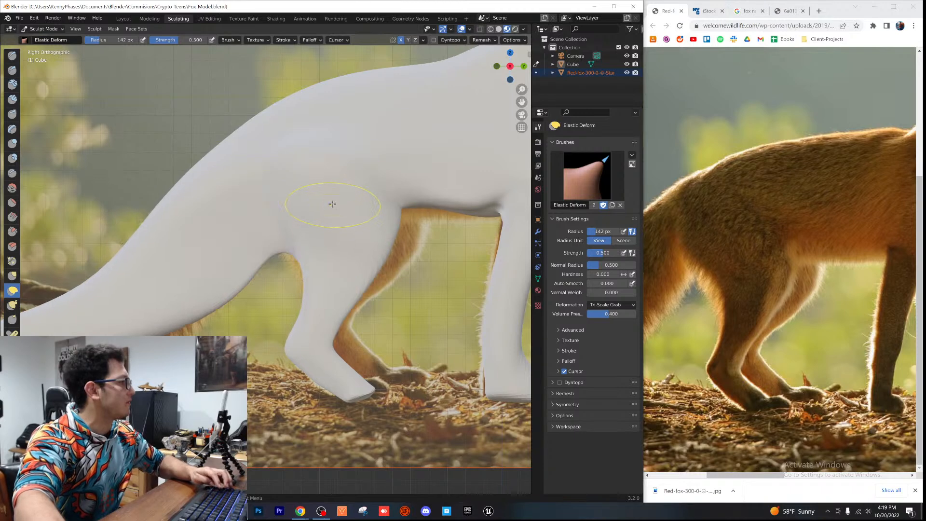
# Step: Save the file, and try lifting the crease between the tail and hind leg with Elastic Deform
pyautogui.hotkey('ctrl', 's')
pyautogui.scroll(2, 261, 275)
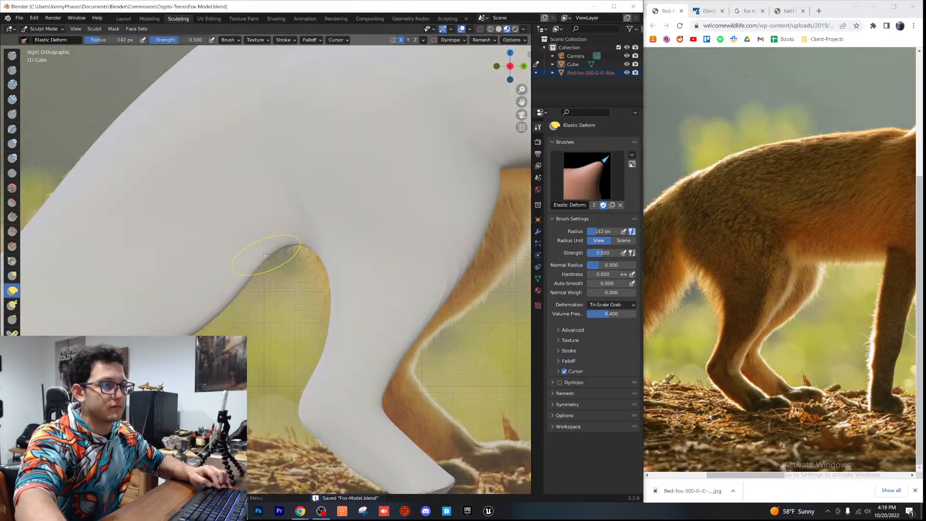
pyautogui.moveTo(273, 250); pyautogui.dragTo(251, 188)
pyautogui.hotkey('ctrl', 'z')
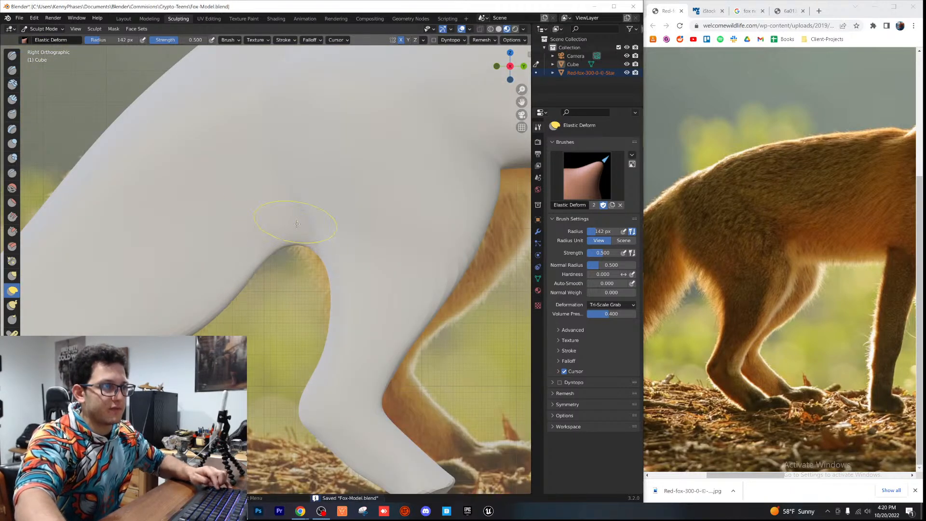
# Step: Push the sole of the hind paw slightly upward with Elastic Deform
pyautogui.scroll(-2, 298, 260)
pyautogui.keyDown('shift'); pyautogui.moveTo(340, 364); pyautogui.dragTo(310, 287, button='middle'); pyautogui.keyUp('shift')
pyautogui.scroll(1, 297, 315)
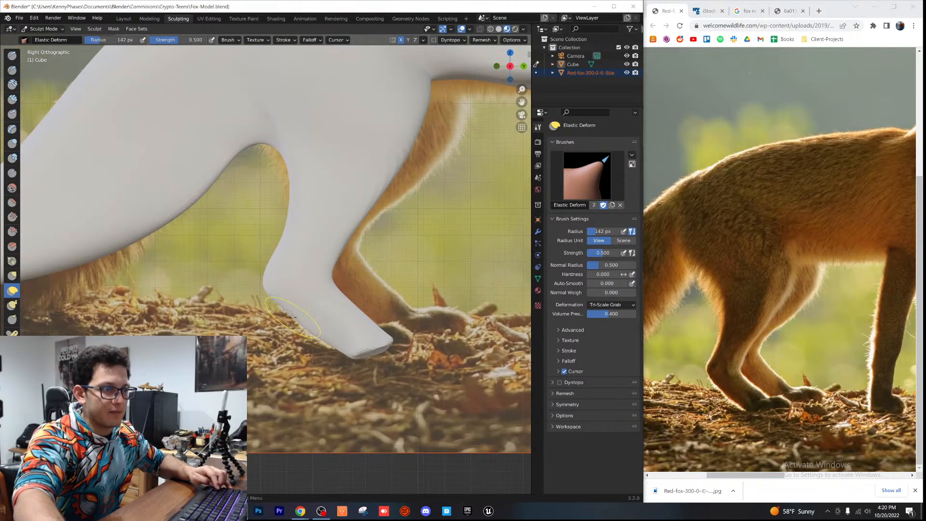
pyautogui.moveTo(339, 353); pyautogui.dragTo(347, 343)
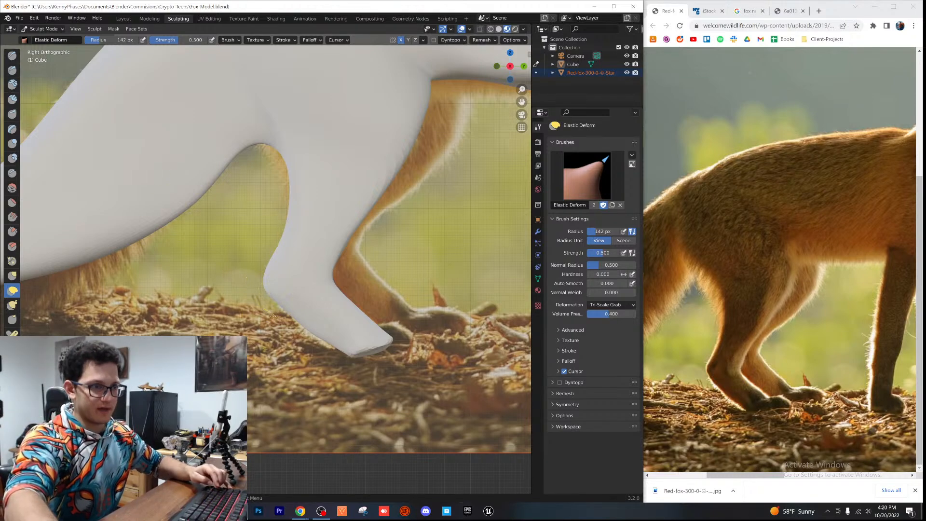
# Step: Pull the toe end of the hind paw forward and shape it into a rounded foot with Elastic Deform
pyautogui.scroll(4, 272, 311)
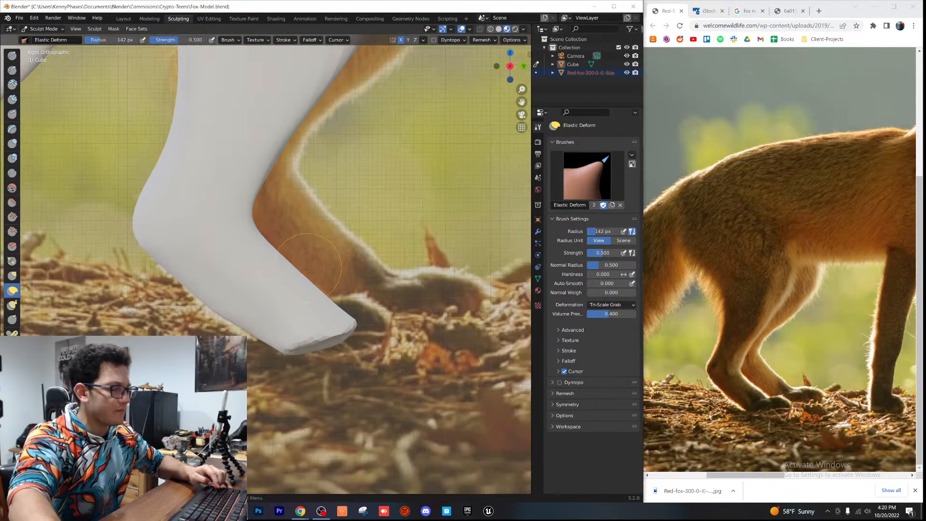
pyautogui.moveTo(330, 315); pyautogui.dragTo(368, 348)
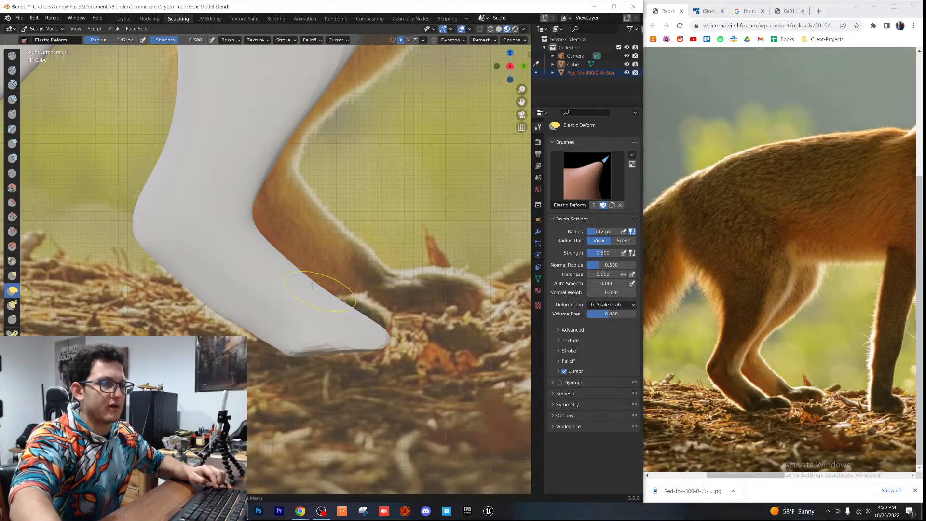
pyautogui.moveTo(309, 284); pyautogui.dragTo(297, 295)
pyautogui.moveTo(224, 317)
pyautogui.mouseDown()
pyautogui.moveTo(351, 320)
pyautogui.moveTo(357, 304)
pyautogui.moveTo(380, 326)
pyautogui.moveTo(345, 347)
pyautogui.moveTo(351, 356)
pyautogui.mouseUp()
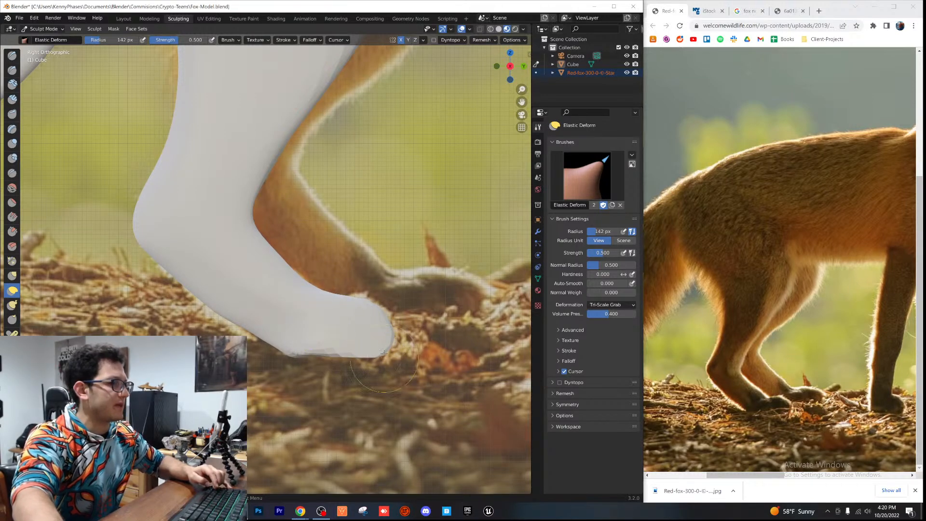
# Step: Refine the hind paw's underside and tuck the heel inward with Elastic Deform, and save the file
pyautogui.scroll(2, 295, 345)
pyautogui.moveTo(269, 351)
pyautogui.mouseDown()
pyautogui.moveTo(316, 321)
pyautogui.moveTo(264, 358)
pyautogui.mouseUp()
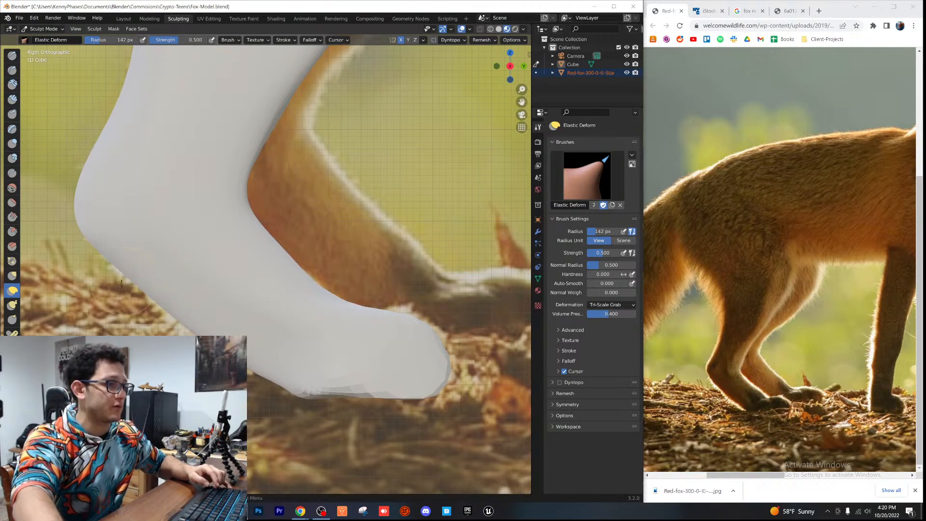
pyautogui.scroll(-2, 189, 295)
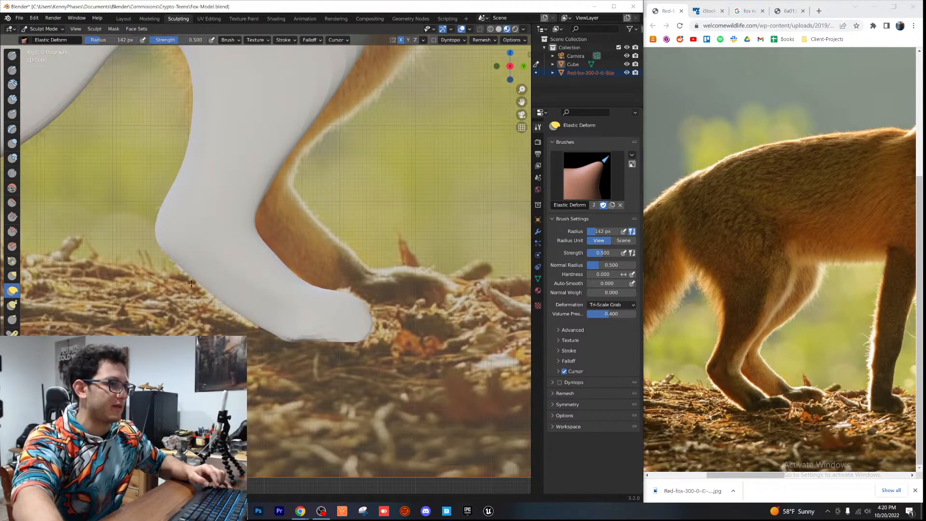
pyautogui.moveTo(190, 241); pyautogui.dragTo(203, 241)
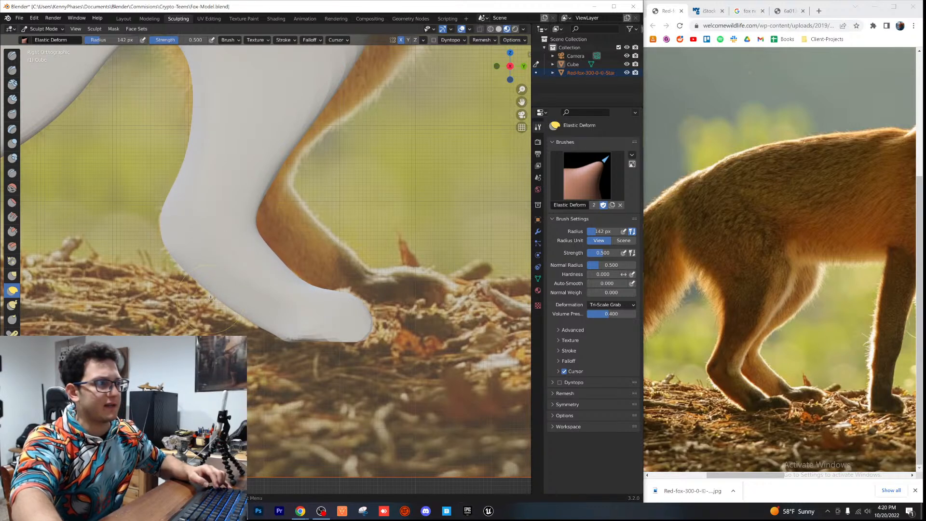
pyautogui.hotkey('ctrl', 's')
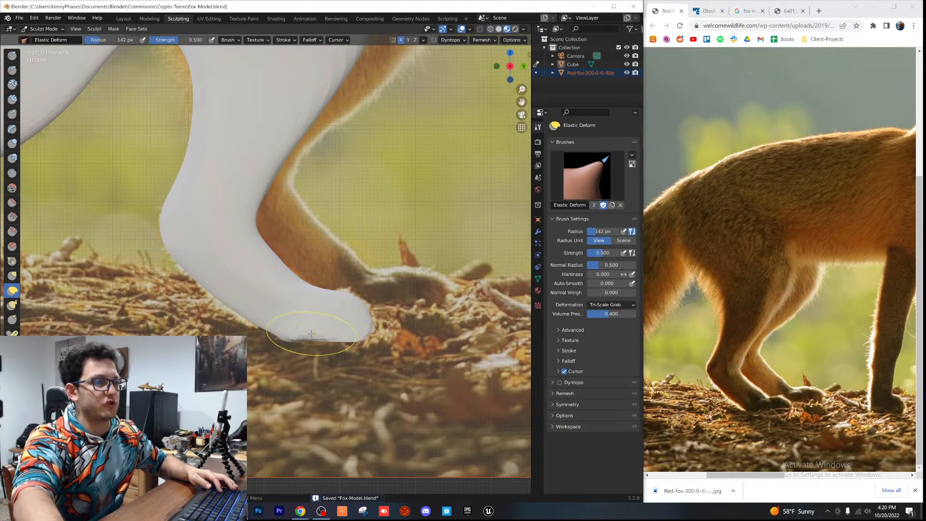
# Step: From the bottom view, move the hind paws inward toward the body's centre line with Elastic Deform
pyautogui.moveTo(317, 343)
pyautogui.mouseDown(button='middle')
pyautogui.moveTo(261, 327)
pyautogui.moveTo(247, 310)
pyautogui.moveTo(286, 273)
pyautogui.moveTo(254, 184)
pyautogui.mouseUp(button='middle')
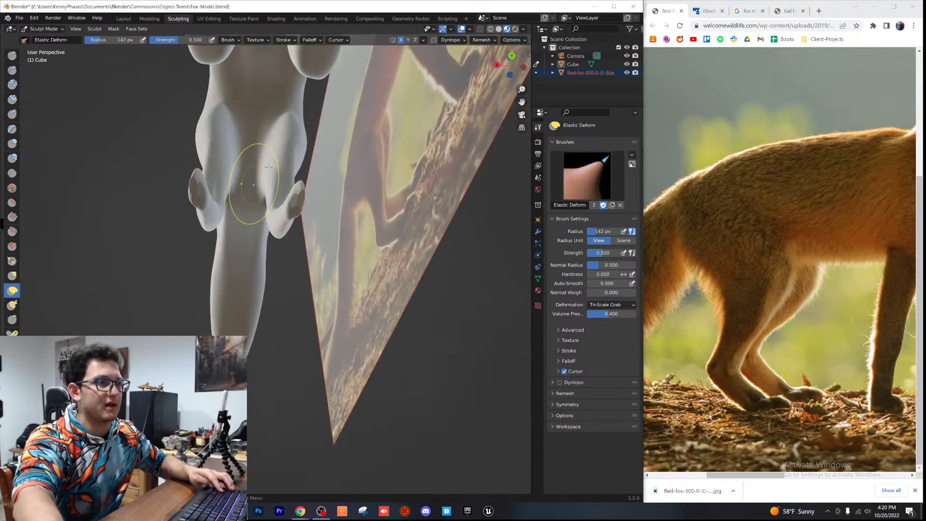
pyautogui.press('ctrl+KP_7')
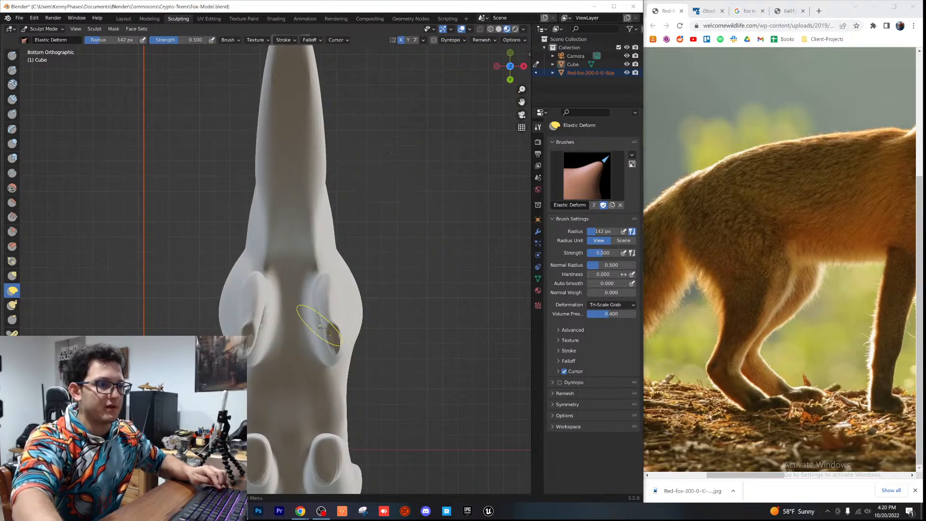
pyautogui.scroll(3, 319, 324)
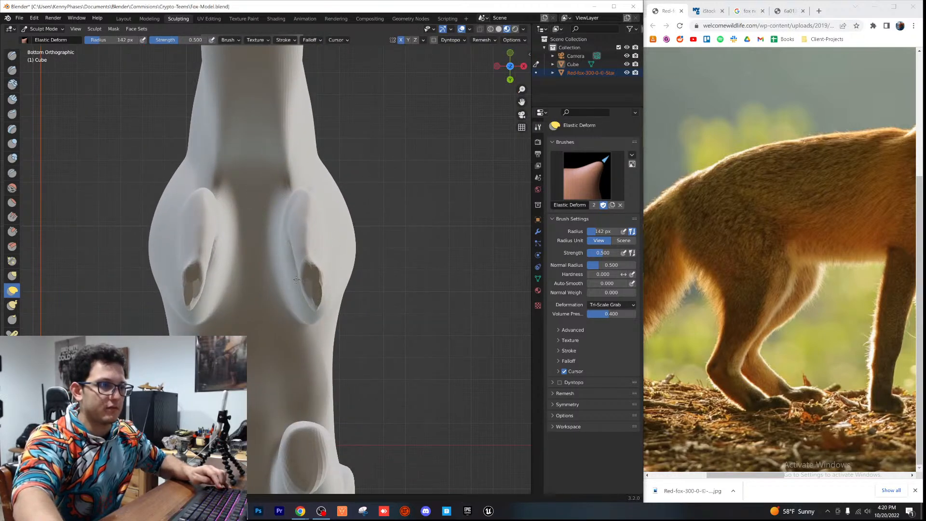
pyautogui.moveTo(313, 296); pyautogui.dragTo(275, 289)
pyautogui.scroll(-4, 328, 270)
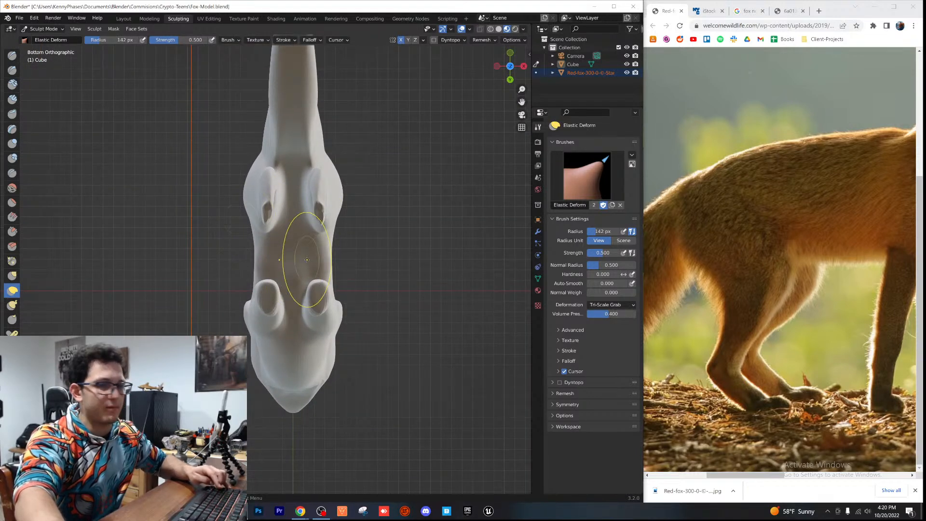
# Step: Make a small Elastic Deform adjustment to the hind paw from below, and save the file
pyautogui.moveTo(325, 278); pyautogui.dragTo(312, 249, button='middle')
pyautogui.scroll(3, 312, 250)
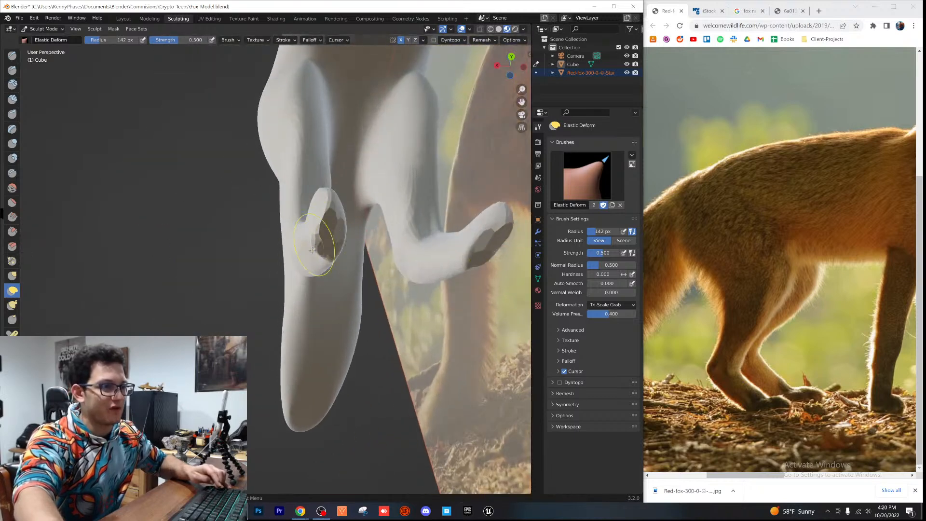
pyautogui.moveTo(304, 252); pyautogui.dragTo(303, 251)
pyautogui.moveTo(287, 252); pyautogui.dragTo(356, 269, button='middle')
pyautogui.hotkey('ctrl', 's')
# Step: Switch the viewport to solid shading and make a small Elastic Deform correction to the fox
pyautogui.click(500, 30)
pyautogui.moveTo(304, 241); pyautogui.dragTo(283, 267, button='middle')
pyautogui.moveTo(282, 283); pyautogui.dragTo(291, 278)
pyautogui.moveTo(288, 289)
pyautogui.mouseDown(button='middle')
pyautogui.moveTo(327, 295)
pyautogui.moveTo(299, 284)
pyautogui.moveTo(334, 316)
pyautogui.moveTo(335, 295)
pyautogui.moveTo(283, 278)
pyautogui.moveTo(340, 286)
pyautogui.moveTo(290, 288)
pyautogui.moveTo(332, 318)
pyautogui.moveTo(322, 328)
pyautogui.moveTo(355, 301)
pyautogui.moveTo(348, 269)
pyautogui.moveTo(318, 301)
pyautogui.mouseUp(button='middle')
pyautogui.scroll(-4, 293, 306)
# Step: Switch to Chrome, enlarge the open fox nose image search, and search Google Images for "fox"
pyautogui.click(707, 11)
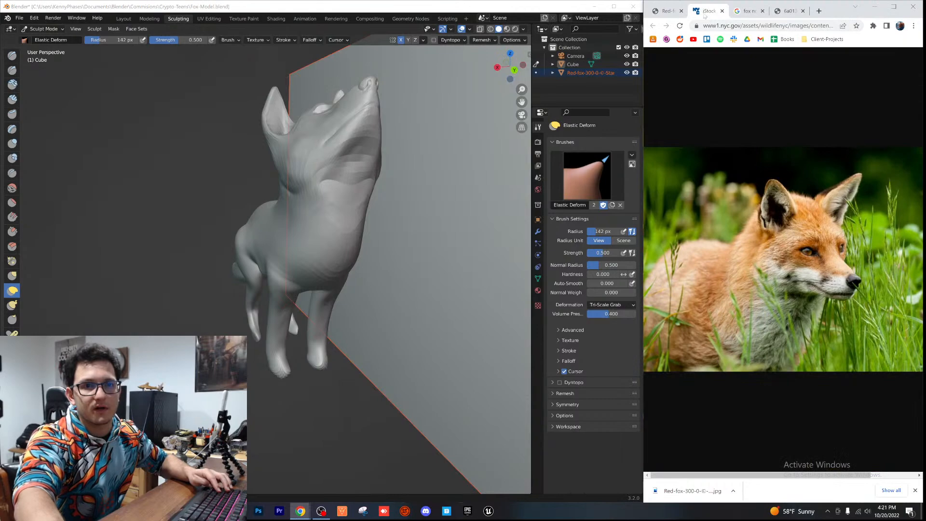
pyautogui.click(737, 11)
pyautogui.moveTo(837, 11); pyautogui.dragTo(475, 1)
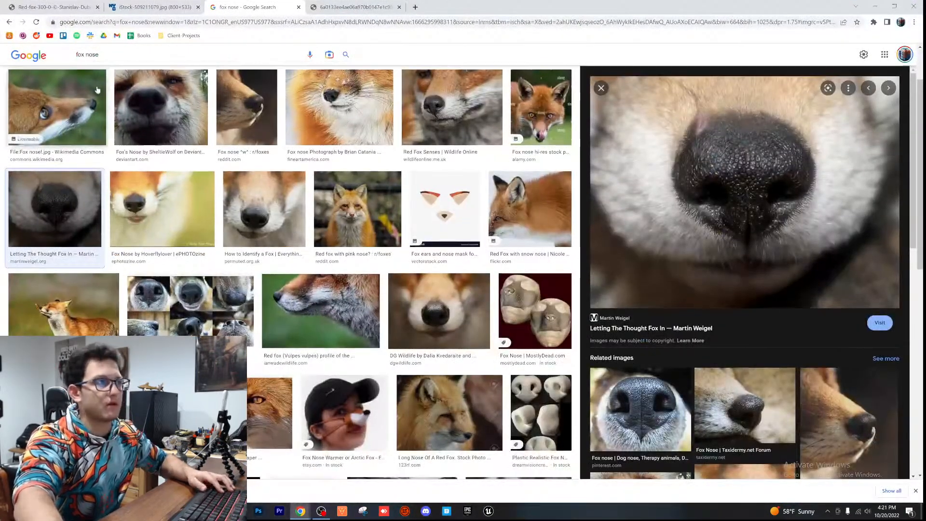
pyautogui.scroll(3, 155, 97)
pyautogui.moveTo(114, 64); pyautogui.dragTo(95, 64)
pyautogui.press('BackSpace')
pyautogui.press('BackSpace')
pyautogui.press('BackSpace')
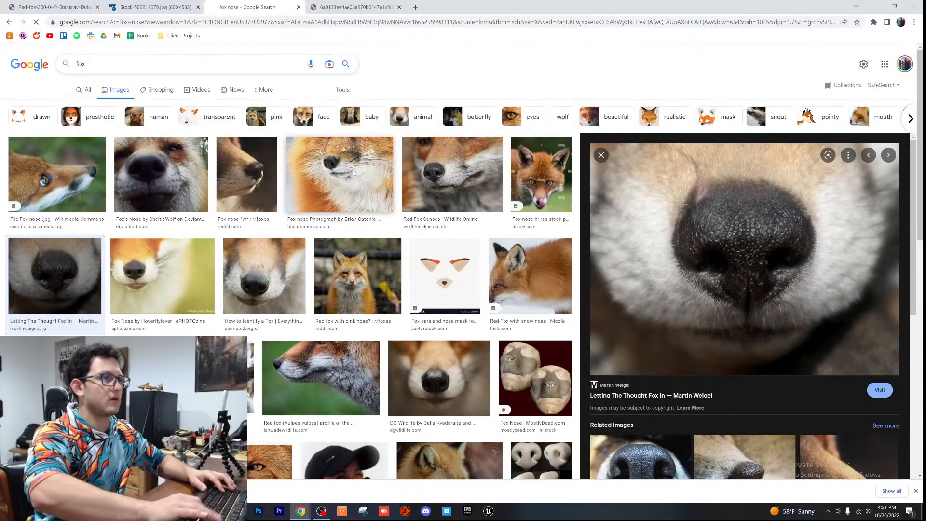
pyautogui.press('Return')
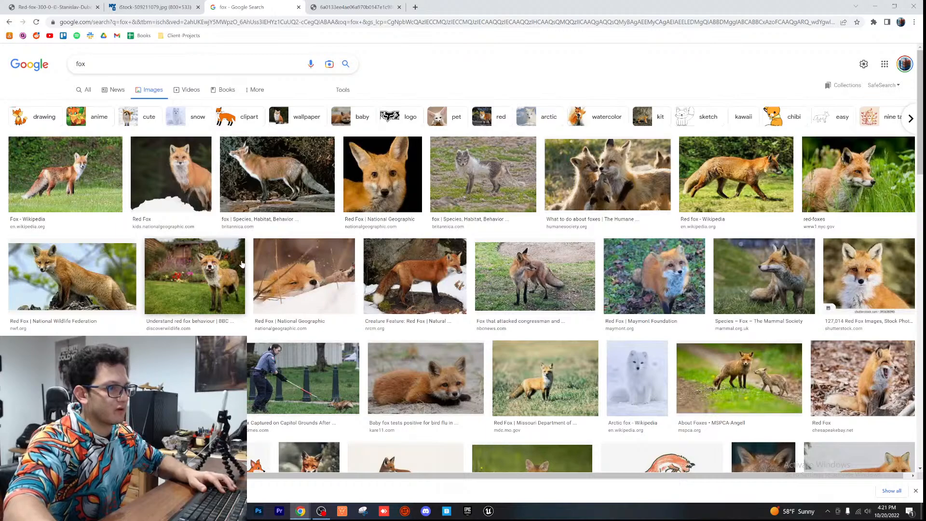
# Step: Browse the fox results and preview the snow-walking, city-dwelling and Fandom red fox pictures for full-body reference
pyautogui.scroll(-3, 242, 271)
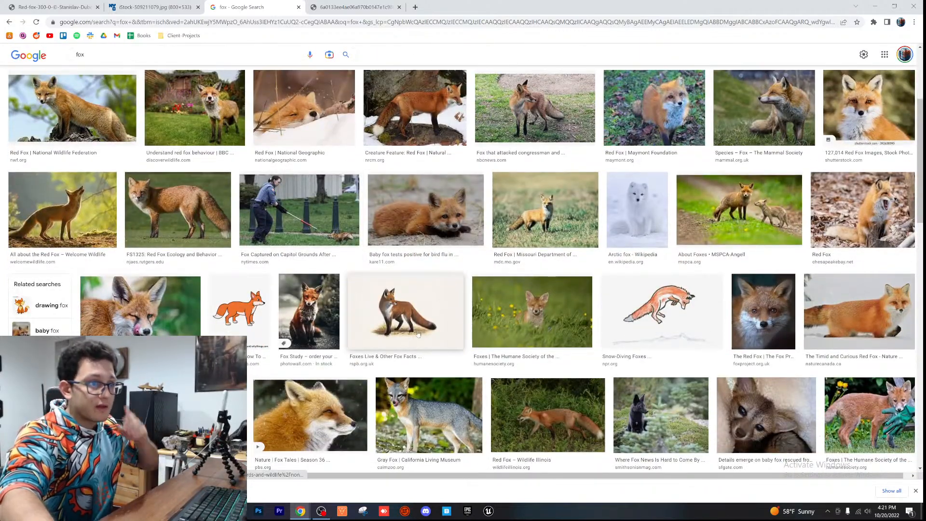
pyautogui.scroll(-3, 289, 275)
pyautogui.click(236, 296)
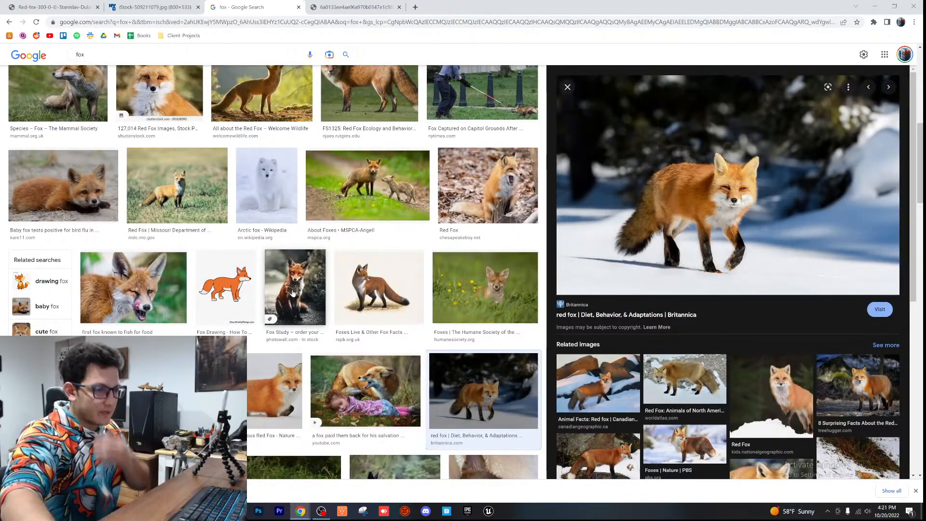
pyautogui.scroll(-7, 292, 289)
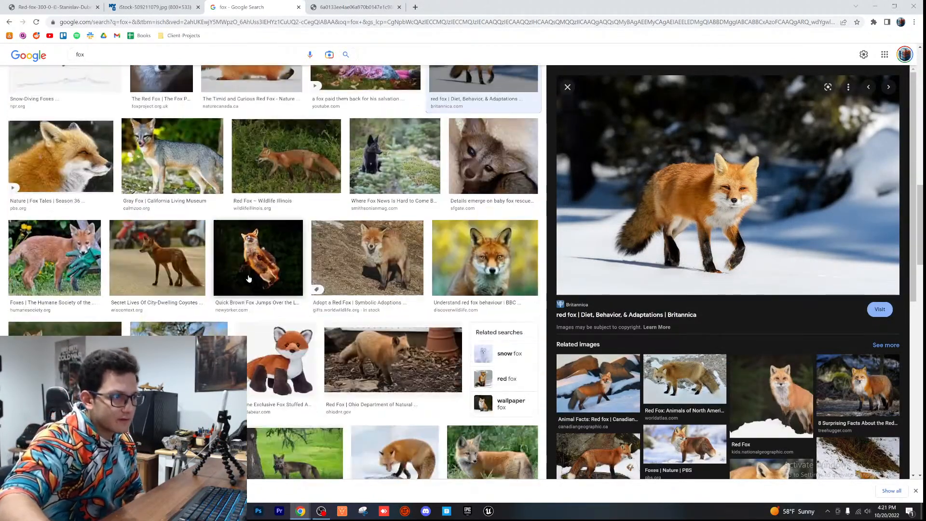
pyautogui.click(159, 263)
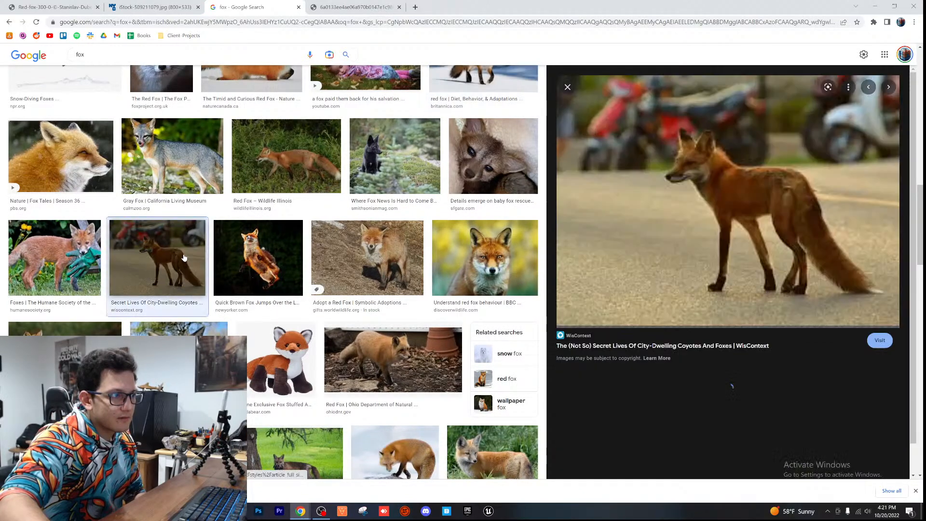
pyautogui.click(65, 329)
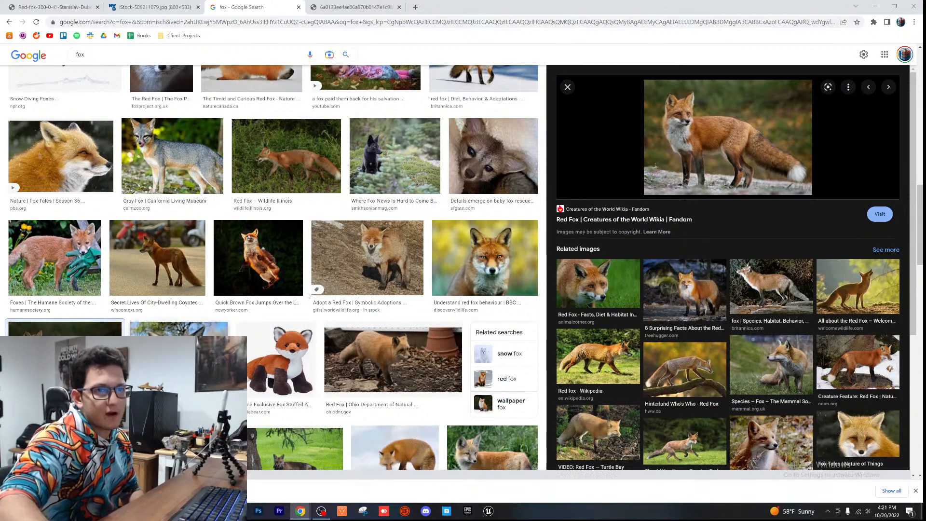
# Step: Swap the enlarged browser window for the other Chrome fox search window and dock it beside the model
pyautogui.click(874, 6)
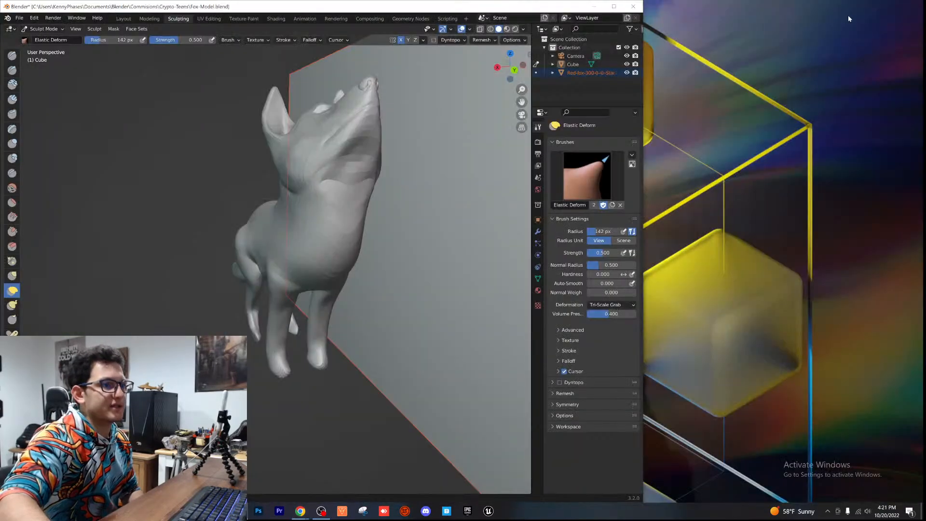
pyautogui.click(301, 510)
pyautogui.click(264, 447)
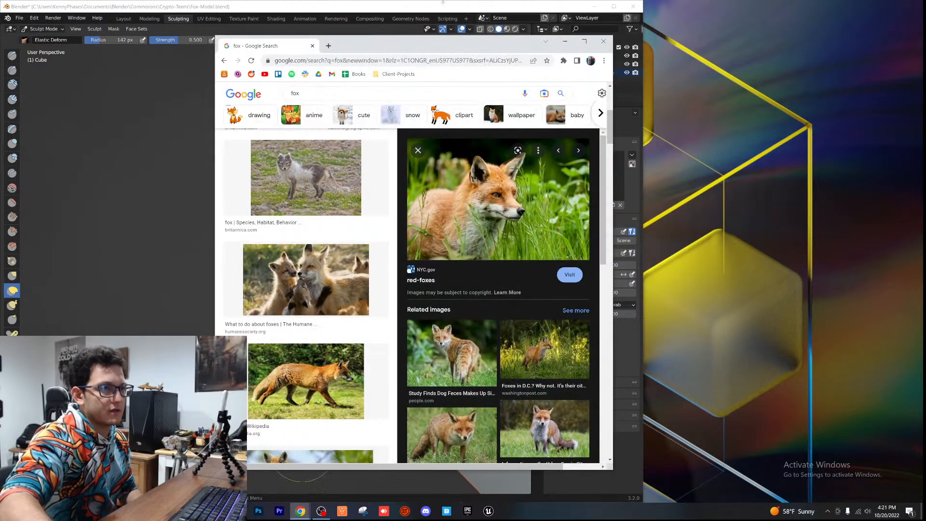
pyautogui.moveTo(508, 42); pyautogui.dragTo(925, 106)
# Step: Browse the fox image results and preview the Natural Resources Council of Maine and Welcome Wildlife red fox pictures
pyautogui.scroll(-4, 848, 259)
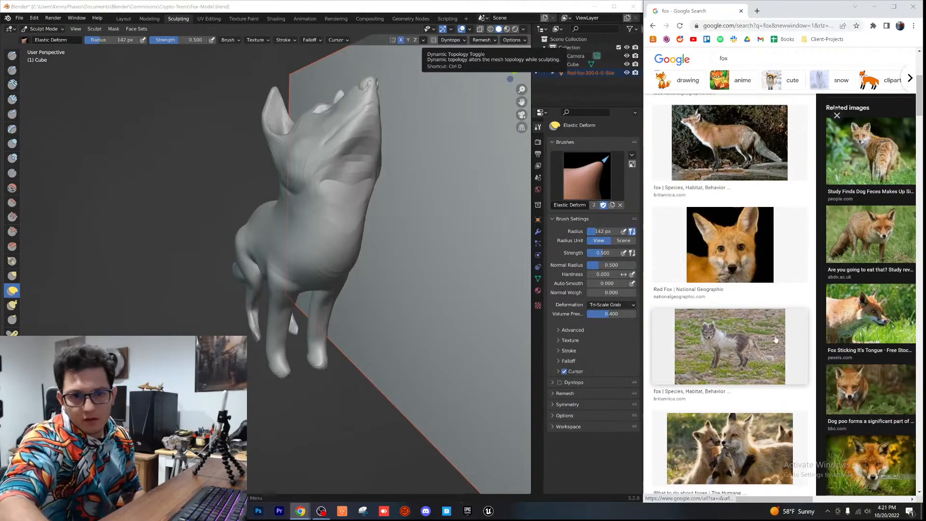
pyautogui.scroll(-5, 753, 289)
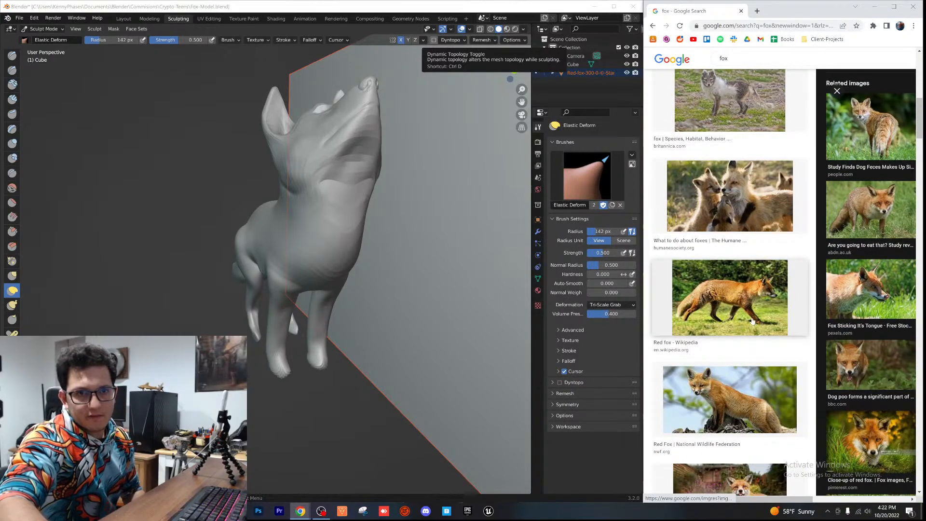
pyautogui.click(753, 320)
pyautogui.scroll(-10, 749, 333)
pyautogui.scroll(-3, 745, 346)
pyautogui.click(737, 288)
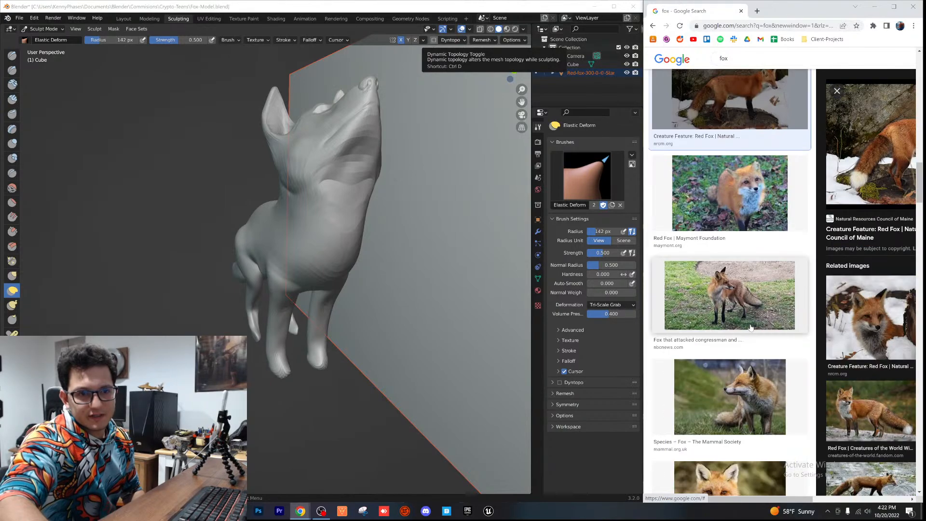
pyautogui.scroll(-5, 744, 378)
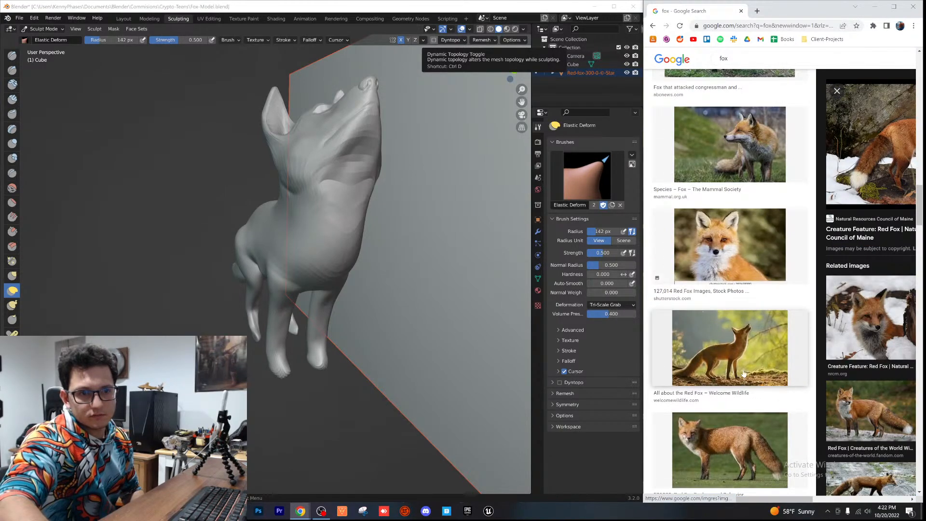
pyautogui.click(744, 376)
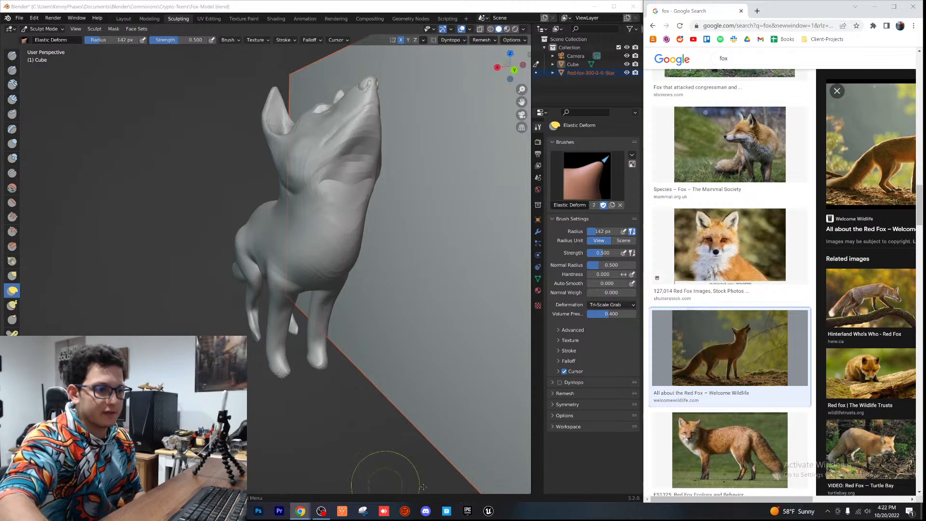
# Step: Close the fox search window, dock the other Chrome window beside the model, and show its Red-fox image at full size
pyautogui.click(742, 11)
pyautogui.moveTo(189, 306); pyautogui.dragTo(299, 377, button='middle')
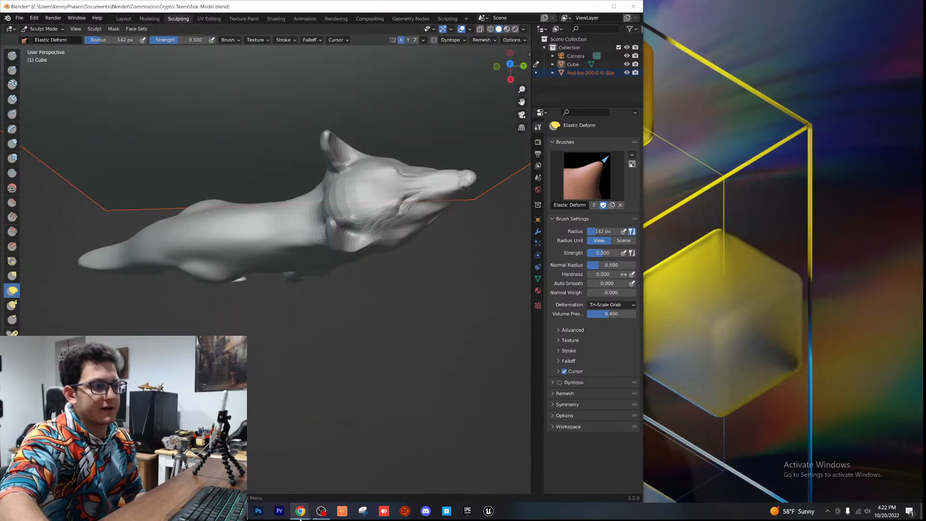
pyautogui.moveTo(301, 510)
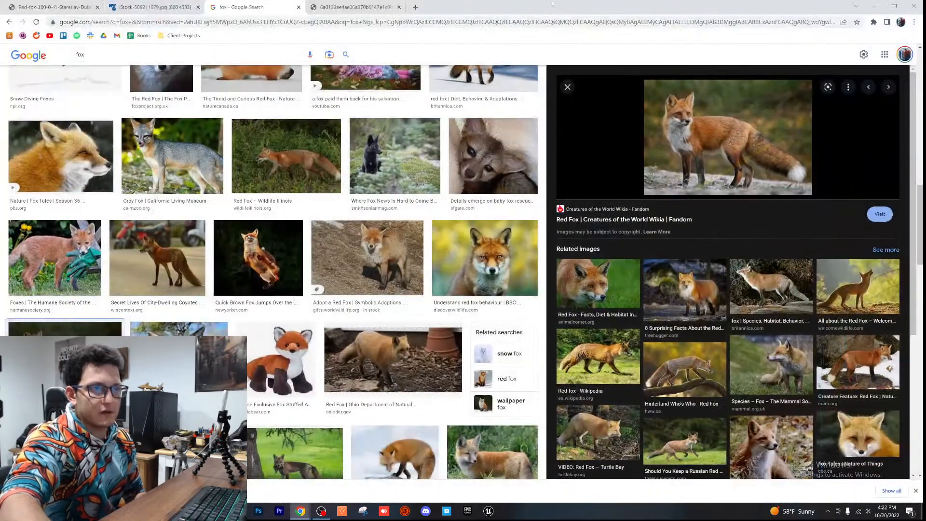
pyautogui.click(324, 475)
pyautogui.click(778, 18)
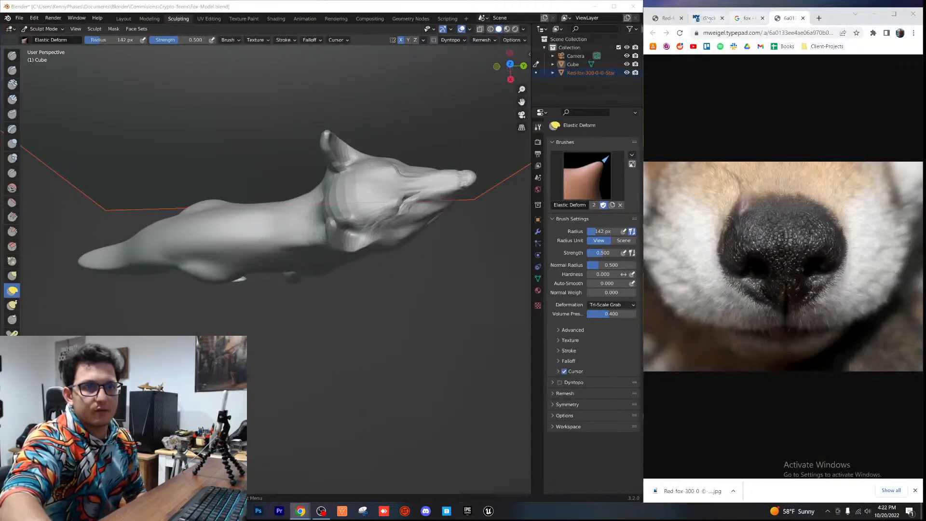
pyautogui.click(719, 18)
pyautogui.click(666, 17)
pyautogui.click(825, 197)
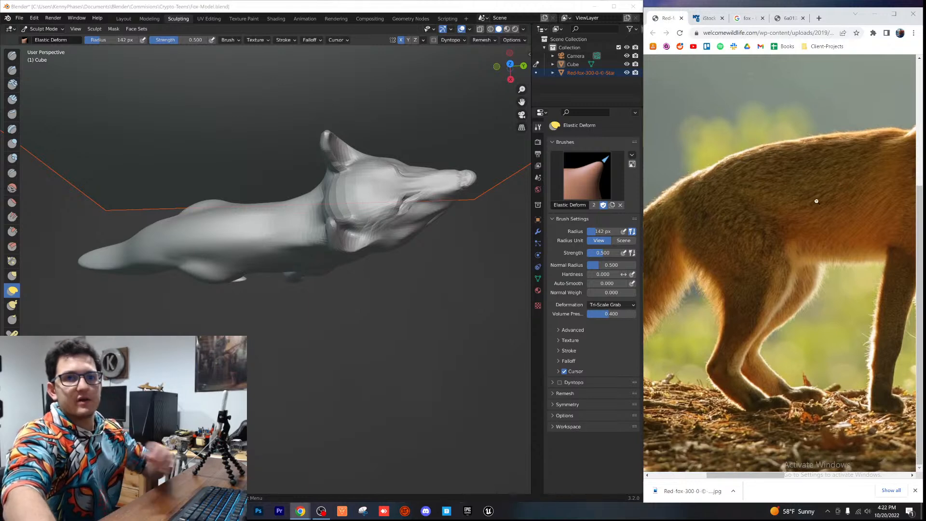
# Step: Adjust the crease between the fox's flank and leg with small Elastic Deform strokes
pyautogui.scroll(3, 248, 232)
pyautogui.moveTo(250, 235)
pyautogui.mouseDown(button='middle')
pyautogui.moveTo(263, 207)
pyautogui.moveTo(344, 206)
pyautogui.moveTo(264, 268)
pyautogui.moveTo(354, 275)
pyautogui.mouseUp(button='middle')
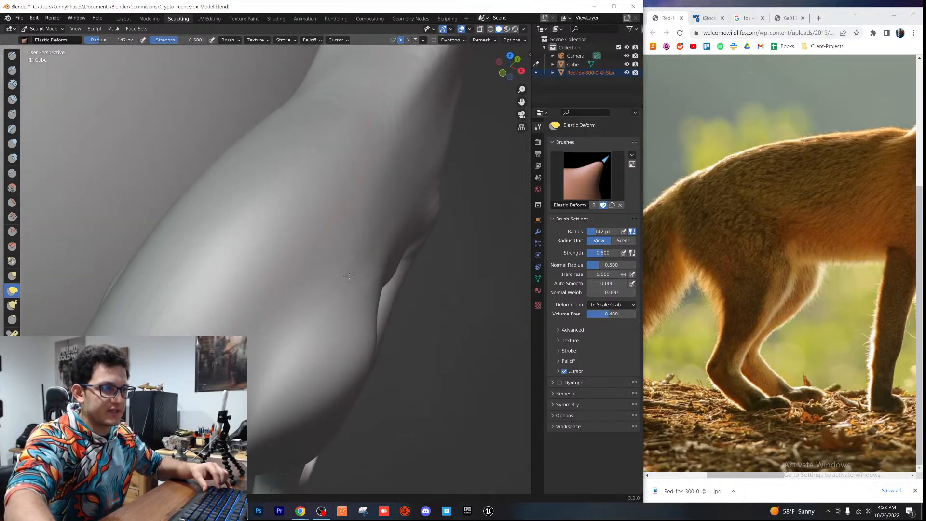
pyautogui.moveTo(292, 279)
pyautogui.mouseDown(button='middle')
pyautogui.moveTo(289, 300)
pyautogui.moveTo(348, 307)
pyautogui.moveTo(364, 320)
pyautogui.mouseUp(button='middle')
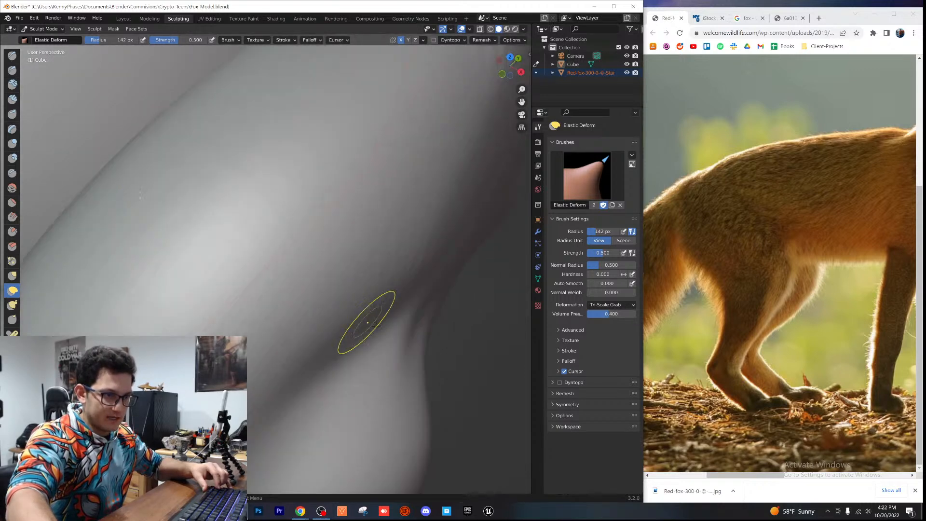
pyautogui.moveTo(402, 345); pyautogui.dragTo(395, 341)
pyautogui.moveTo(413, 346); pyautogui.dragTo(405, 342)
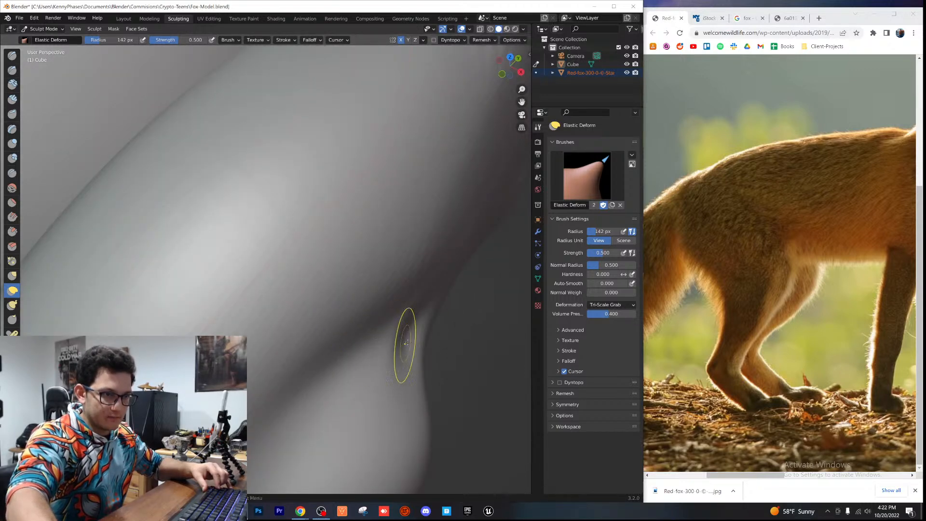
pyautogui.moveTo(422, 343); pyautogui.dragTo(399, 331, button='middle')
pyautogui.scroll(-7, 399, 331)
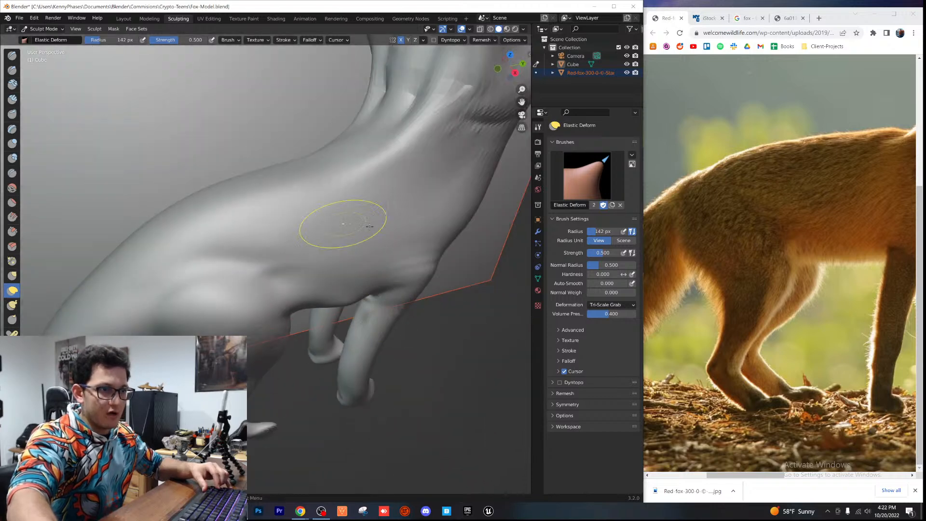
# Step: Inflate the fox's side just behind the shoulder with the Inflate/Deflate brush and save the file
pyautogui.click(12, 143)
pyautogui.moveTo(308, 251)
pyautogui.mouseDown(button='middle')
pyautogui.moveTo(382, 288)
pyautogui.moveTo(318, 246)
pyautogui.mouseUp(button='middle')
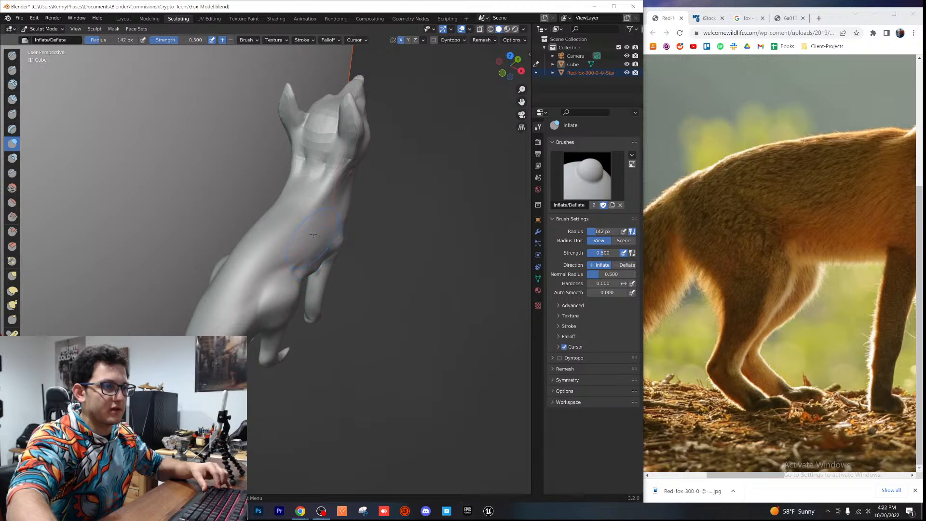
pyautogui.moveTo(331, 269); pyautogui.dragTo(306, 291, button='middle')
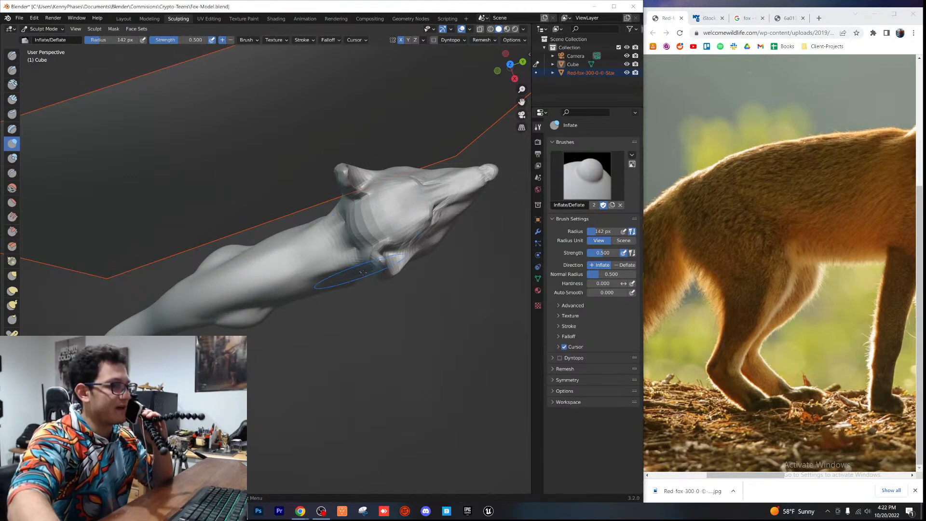
pyautogui.moveTo(309, 320); pyautogui.dragTo(314, 284, button='middle')
pyautogui.scroll(3, 315, 283)
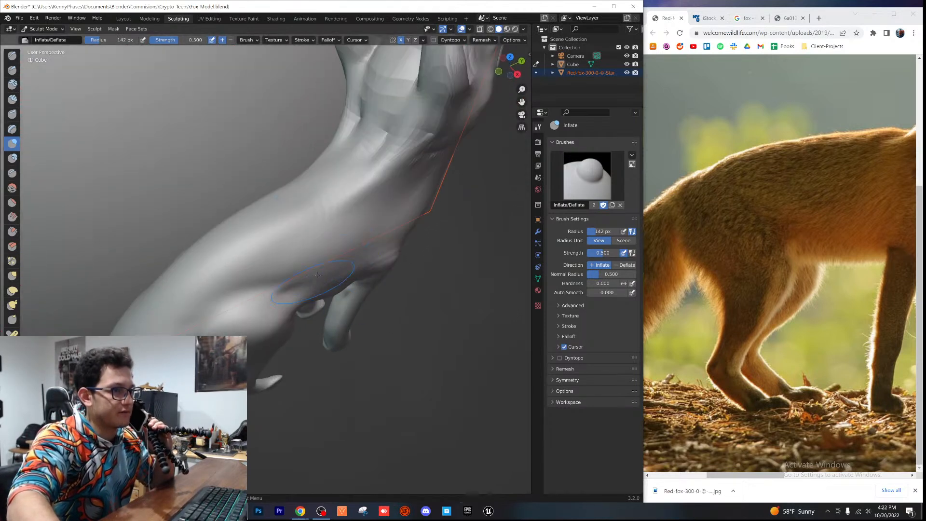
pyautogui.moveTo(337, 240); pyautogui.dragTo(349, 249)
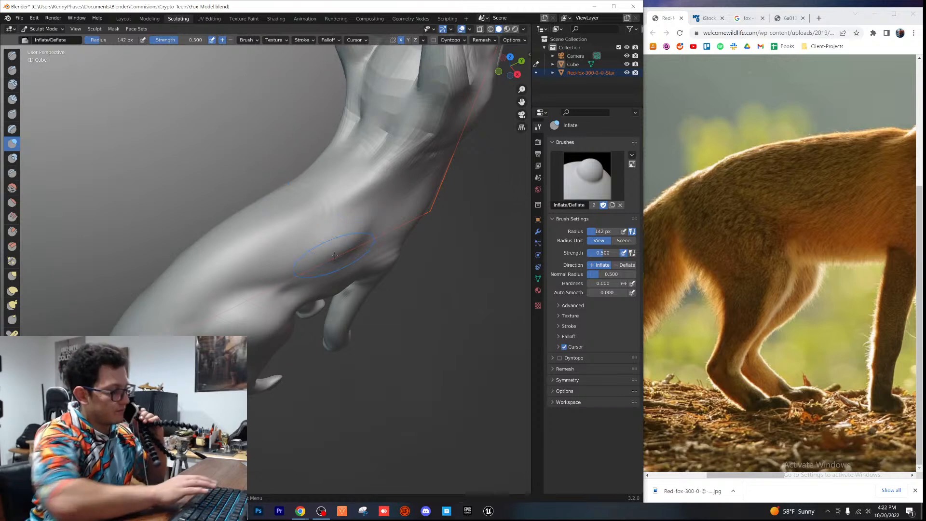
pyautogui.hotkey('ctrl', 's')
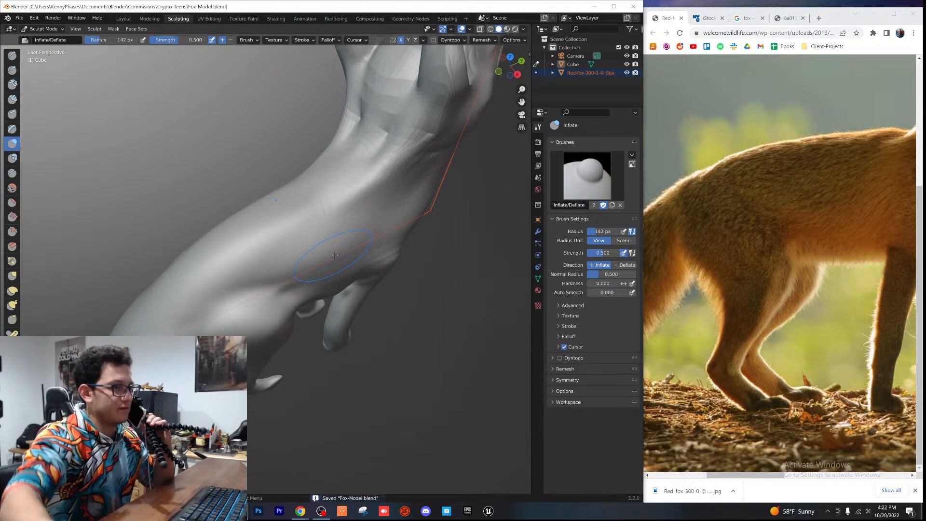
# Step: Add a short Inflate stroke to the fox's rib and shoulder area, check it from the side, and save the file
pyautogui.scroll(-5, 350, 260)
pyautogui.moveTo(338, 265); pyautogui.dragTo(290, 206, button='middle')
pyautogui.moveTo(305, 228)
pyautogui.mouseDown()
pyautogui.moveTo(312, 212)
pyautogui.moveTo(316, 228)
pyautogui.mouseUp()
pyautogui.moveTo(296, 235)
pyautogui.mouseDown(button='middle')
pyautogui.moveTo(296, 245)
pyautogui.moveTo(329, 261)
pyautogui.moveTo(319, 259)
pyautogui.mouseUp(button='middle')
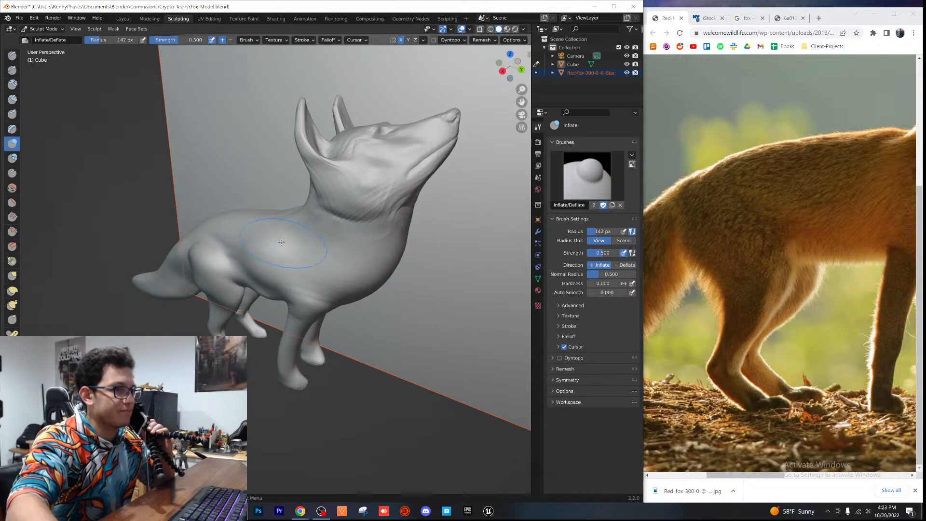
pyautogui.moveTo(295, 295); pyautogui.dragTo(317, 281, button='middle')
pyautogui.scroll(2, 318, 282)
pyautogui.hotkey('ctrl', 's')
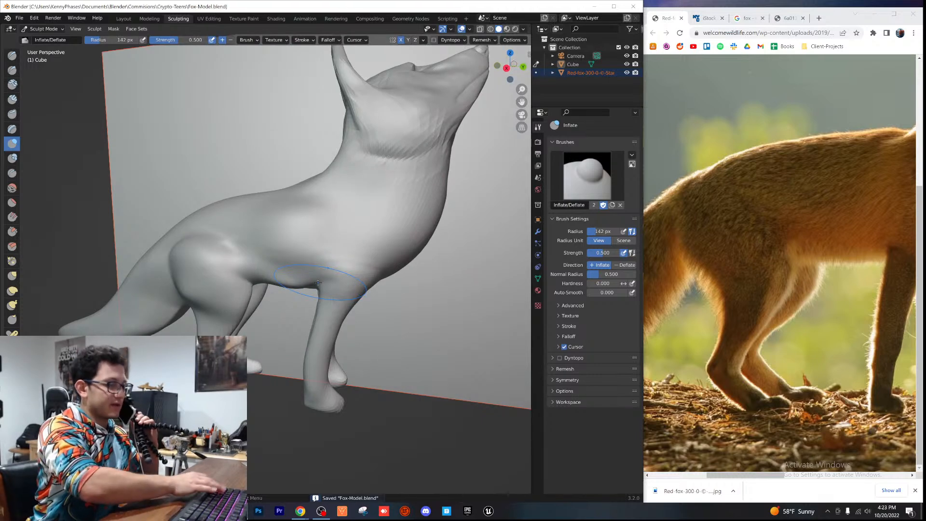
# Step: Examine the fox's torso and shoulder proportions from the side, front, underside and rear
pyautogui.scroll(-4, 308, 285)
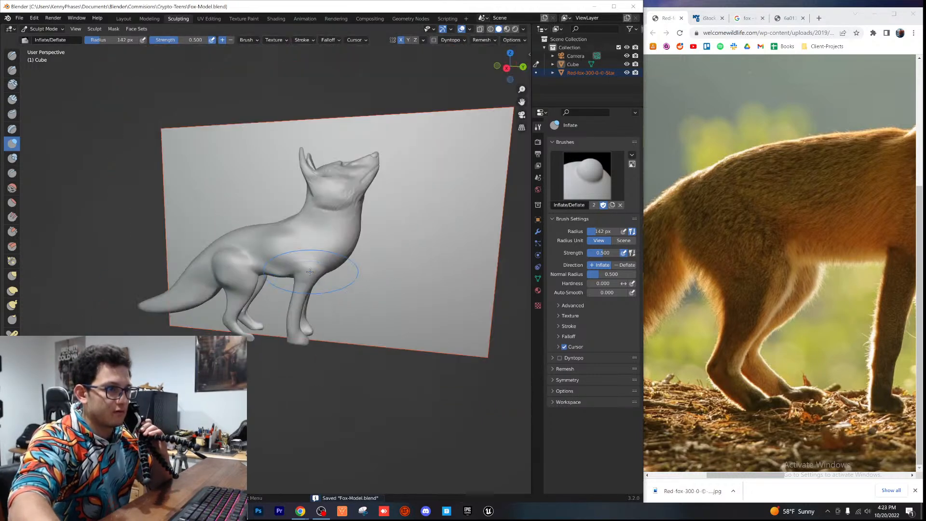
pyautogui.moveTo(304, 285)
pyautogui.mouseDown(button='middle')
pyautogui.moveTo(285, 272)
pyautogui.moveTo(304, 306)
pyautogui.moveTo(338, 311)
pyautogui.moveTo(298, 259)
pyautogui.mouseUp(button='middle')
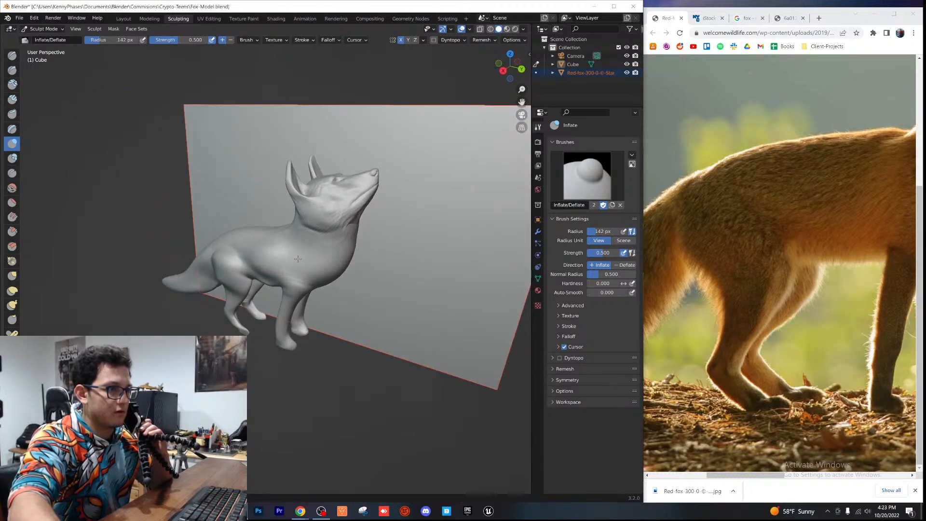
pyautogui.scroll(3, 289, 265)
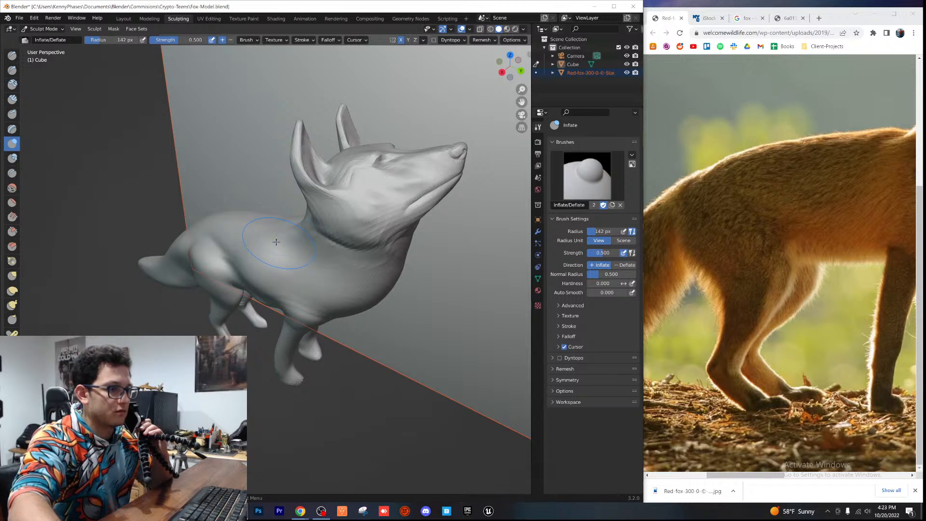
pyautogui.scroll(-3, 307, 264)
pyautogui.moveTo(306, 265); pyautogui.dragTo(271, 233, button='middle')
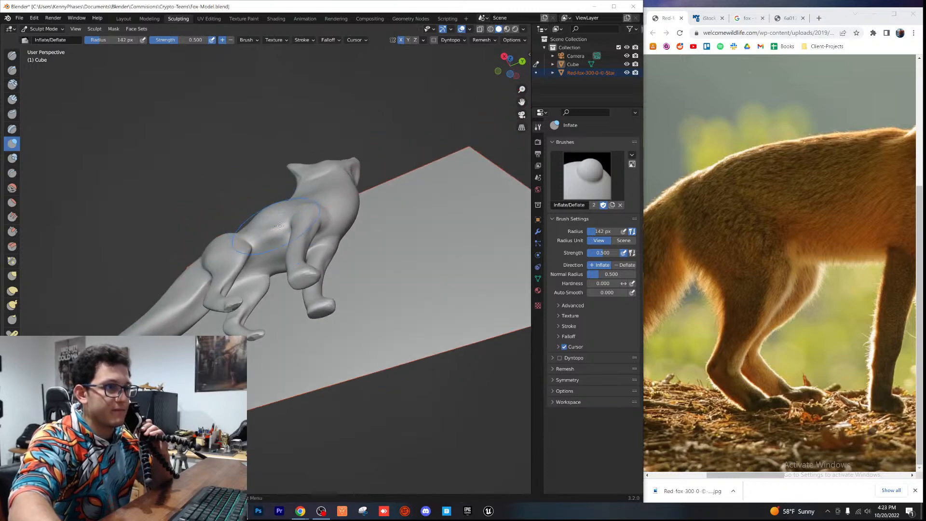
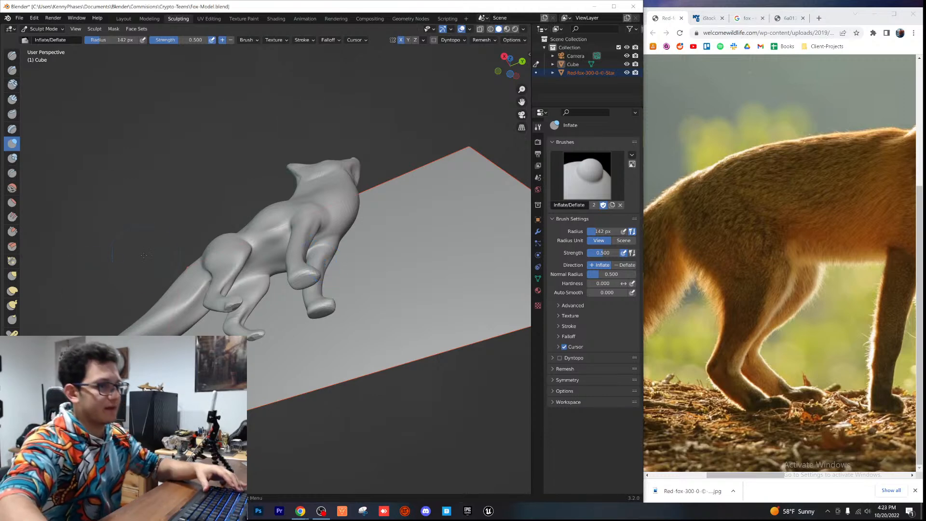
pyautogui.moveTo(294, 247)
pyautogui.keyDown('shift'); pyautogui.mouseDown(button='middle')
pyautogui.moveTo(271, 288)
pyautogui.moveTo(281, 329)
pyautogui.moveTo(284, 244)
pyautogui.mouseUp(button='middle'); pyautogui.keyUp('shift')
pyautogui.scroll(2, 270, 260)
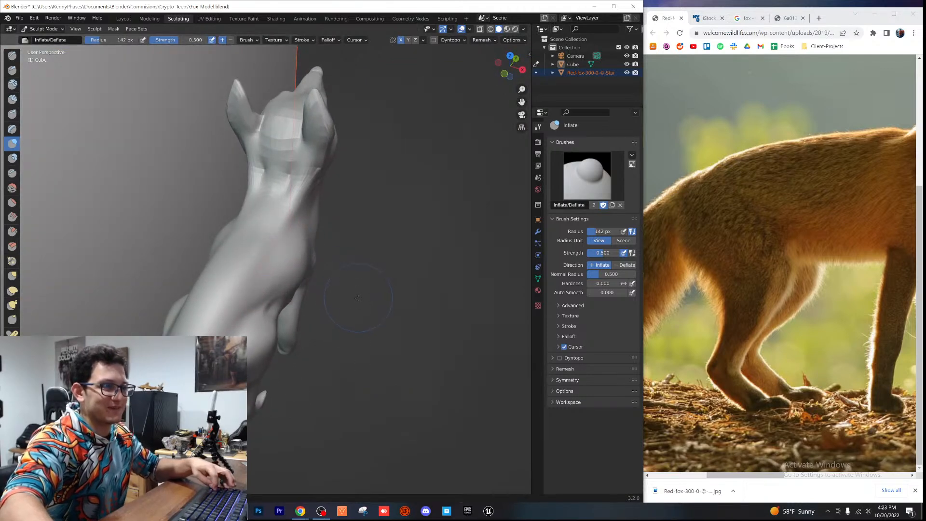
pyautogui.scroll(-2, 287, 299)
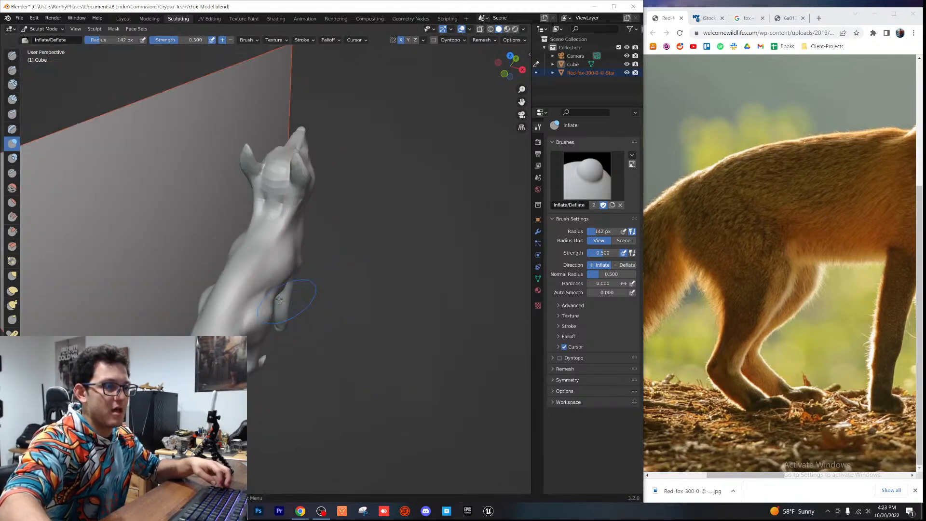
pyautogui.moveTo(277, 289); pyautogui.dragTo(179, 249, button='middle')
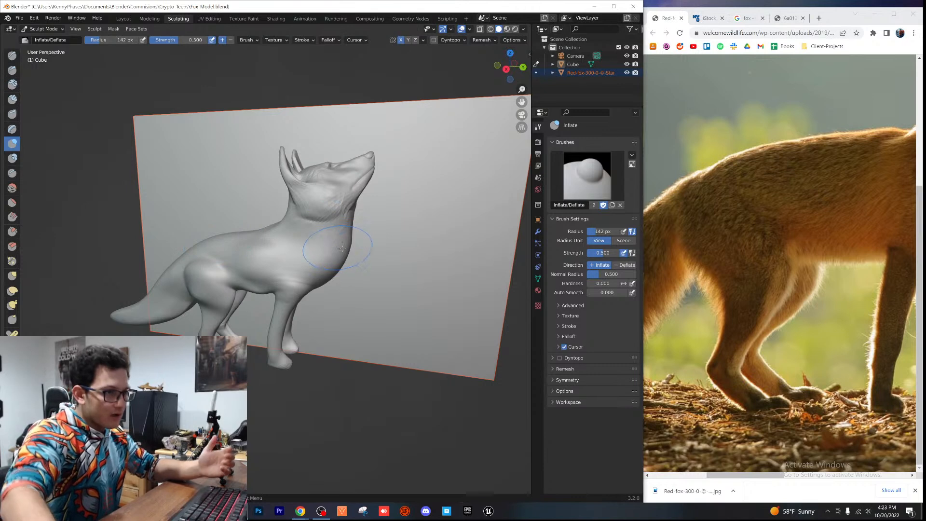
pyautogui.moveTo(329, 260); pyautogui.dragTo(293, 287, button='middle')
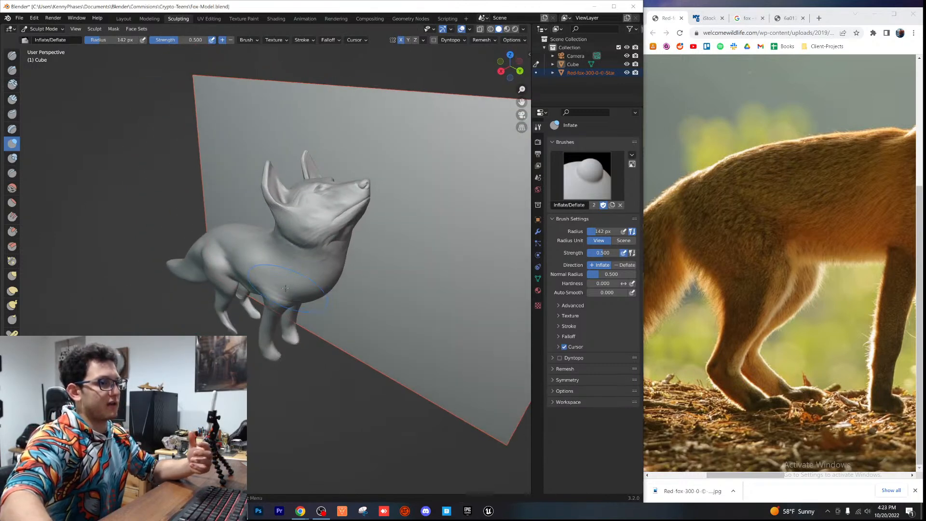
# Step: Check the fox's torso from the front, above, behind and below, switch to the Smooth brush and save the file
pyautogui.click(12, 291)
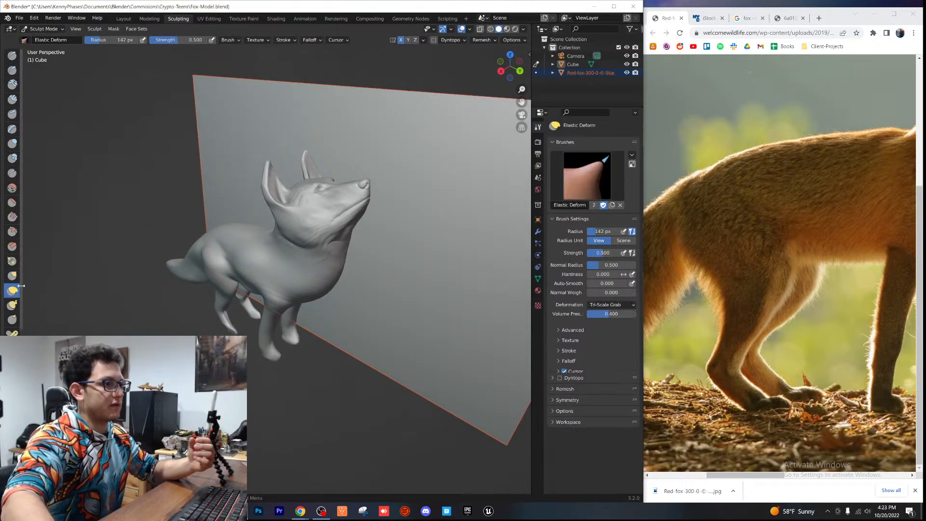
pyautogui.moveTo(300, 269)
pyautogui.mouseDown(button='middle')
pyautogui.moveTo(258, 343)
pyautogui.moveTo(264, 337)
pyautogui.mouseUp(button='middle')
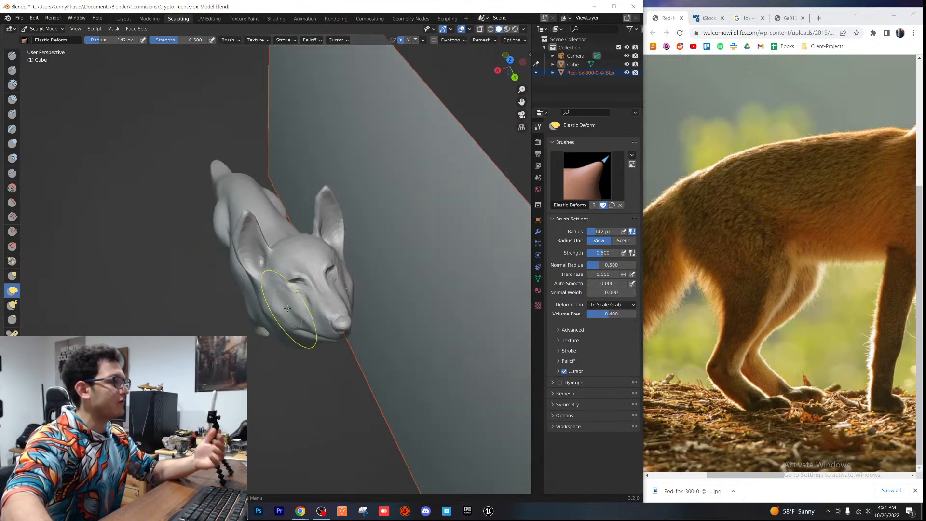
pyautogui.moveTo(288, 306); pyautogui.dragTo(264, 308, button='middle')
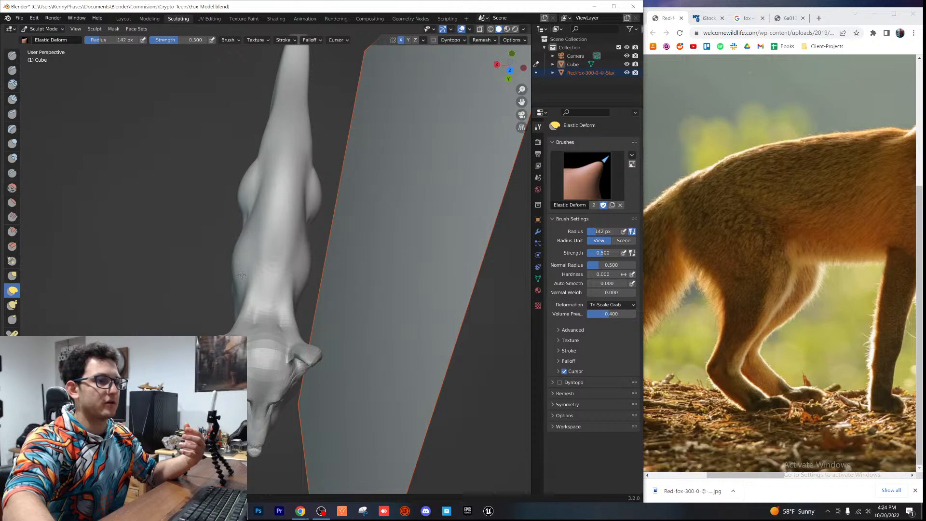
pyautogui.moveTo(250, 281); pyautogui.dragTo(180, 172, button='middle')
pyautogui.moveTo(264, 247)
pyautogui.mouseDown(button='middle')
pyautogui.moveTo(193, 244)
pyautogui.moveTo(307, 271)
pyautogui.mouseUp(button='middle')
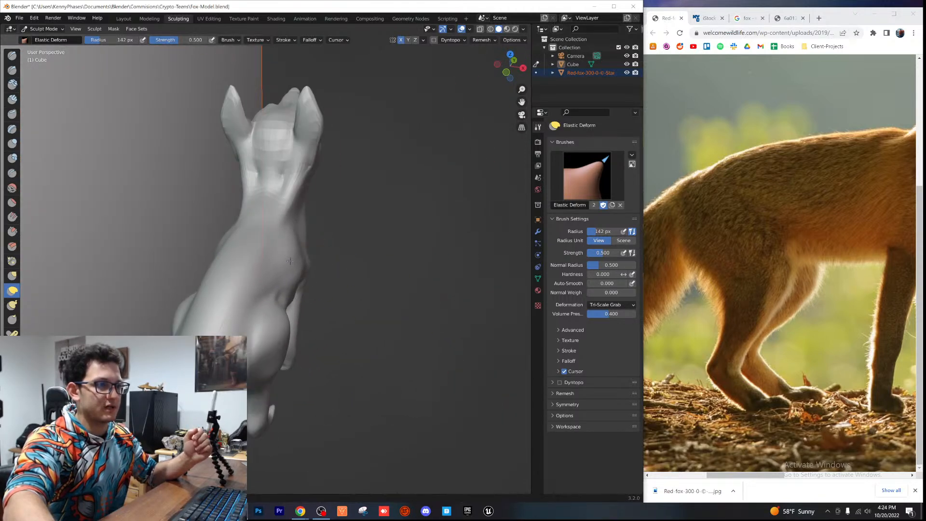
pyautogui.moveTo(283, 264)
pyautogui.mouseDown(button='middle')
pyautogui.moveTo(274, 235)
pyautogui.moveTo(275, 244)
pyautogui.moveTo(256, 246)
pyautogui.mouseUp(button='middle')
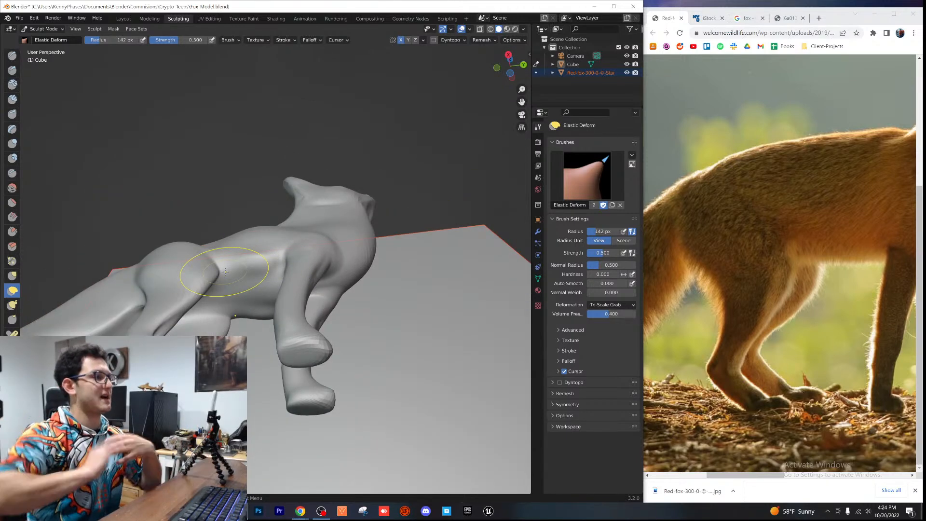
pyautogui.click(12, 191)
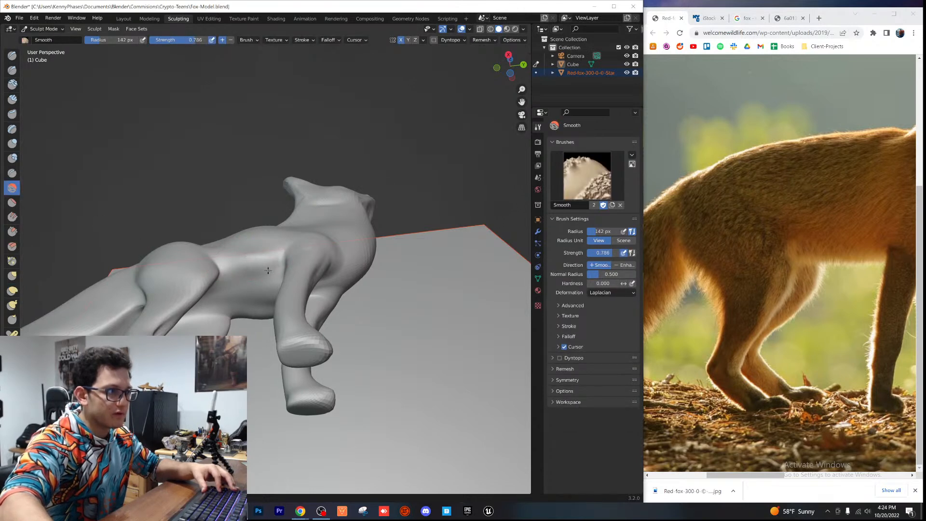
pyautogui.hotkey('ctrl', 's')
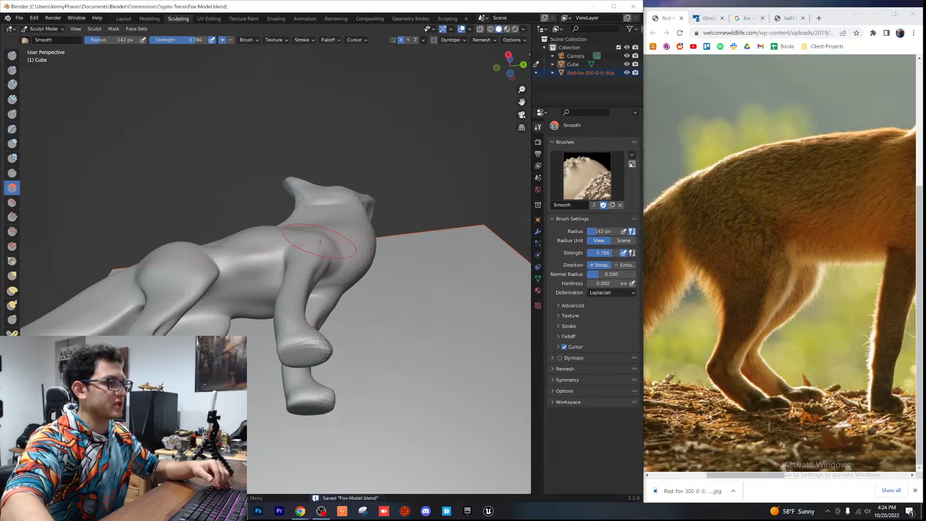
# Step: Examine the fox's chest, neck and shoulder shapes from the side, the front and below
pyautogui.scroll(-2, 321, 239)
pyautogui.moveTo(321, 239); pyautogui.dragTo(302, 349, button='middle')
pyautogui.scroll(2, 279, 279)
pyautogui.scroll(-2, 264, 306)
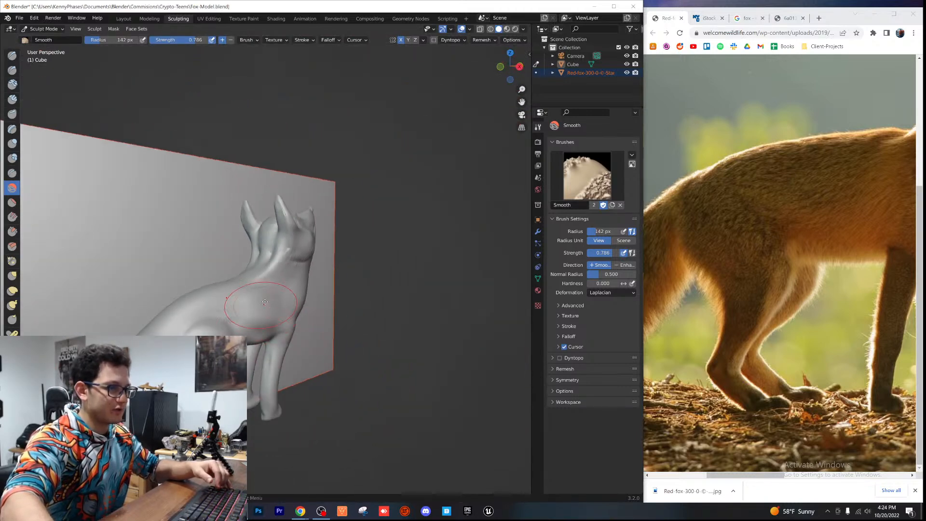
pyautogui.moveTo(248, 313); pyautogui.dragTo(288, 311, button='middle')
pyautogui.scroll(3, 288, 311)
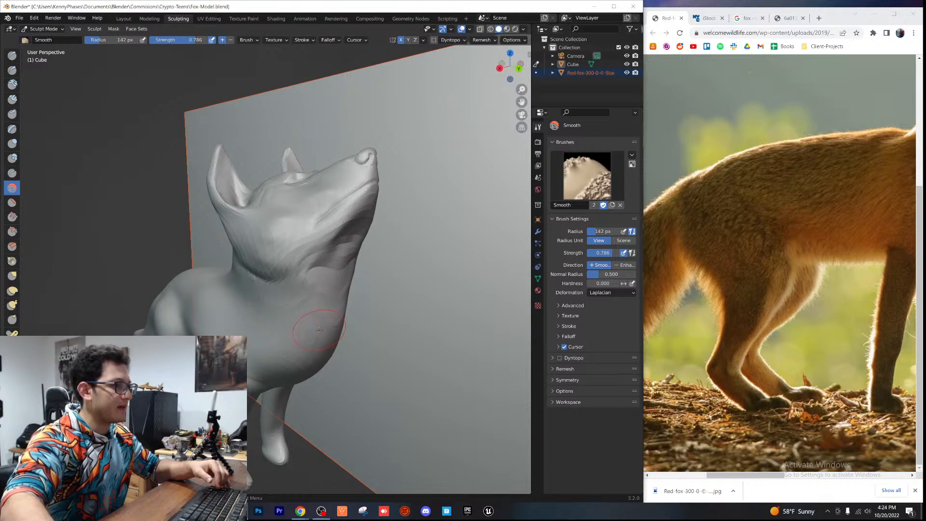
pyautogui.scroll(-3, 319, 331)
pyautogui.moveTo(320, 331); pyautogui.dragTo(277, 278, button='middle')
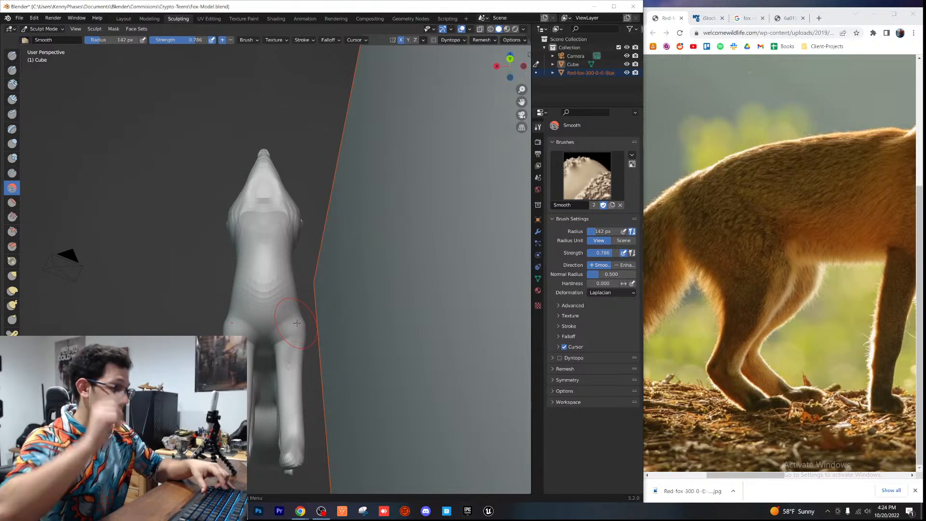
pyautogui.moveTo(395, 300); pyautogui.dragTo(27, 270, button='middle')
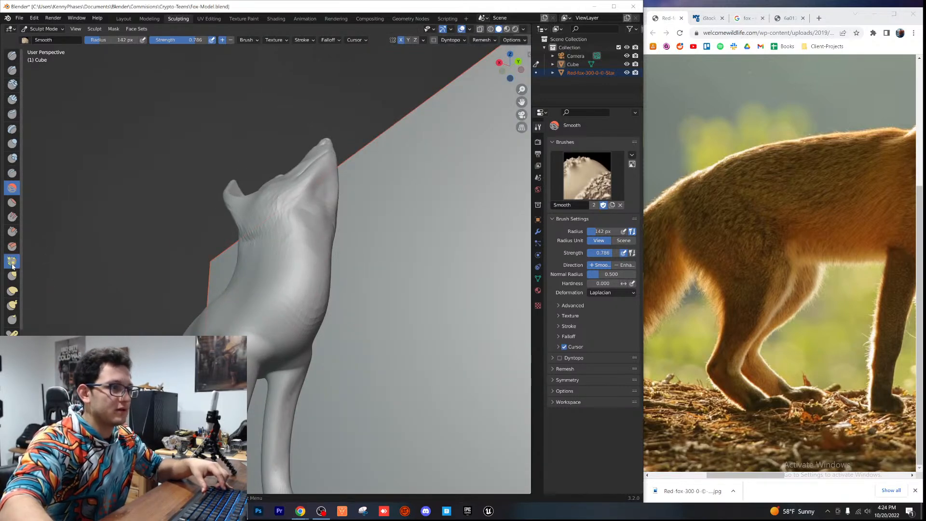
# Step: Apply a very short Pinch/Magnify stroke to the fox's chest and view it from the front
pyautogui.click(13, 266)
pyautogui.scroll(-5, 344, 308)
pyautogui.moveTo(345, 308); pyautogui.dragTo(268, 276, button='middle')
pyautogui.moveTo(267, 259); pyautogui.dragTo(268, 263)
pyautogui.moveTo(275, 262); pyautogui.dragTo(268, 263, button='middle')
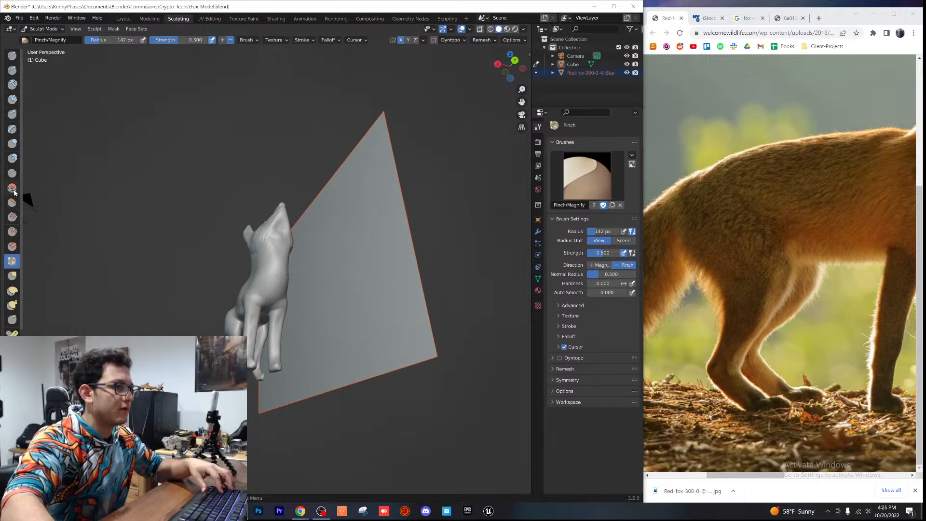
# Step: Adjust the base of the fox's neck above the shoulder with a short Elastic Deform stroke
pyautogui.click(13, 291)
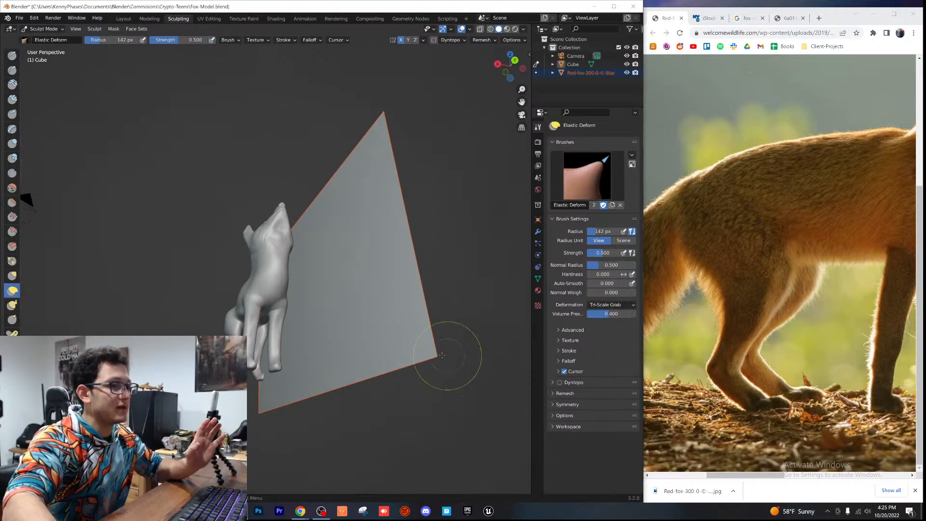
pyautogui.scroll(4, 310, 310)
pyautogui.scroll(-3, 317, 310)
pyautogui.moveTo(255, 279); pyautogui.dragTo(367, 331, button='middle')
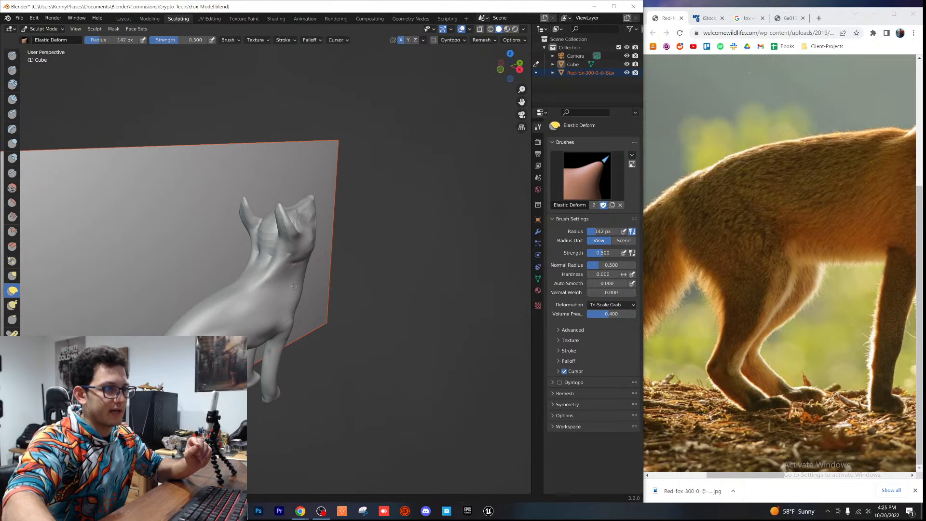
pyautogui.moveTo(282, 285); pyautogui.dragTo(295, 269, button='middle')
pyautogui.scroll(5, 295, 269)
pyautogui.moveTo(211, 237); pyautogui.dragTo(246, 242, button='middle')
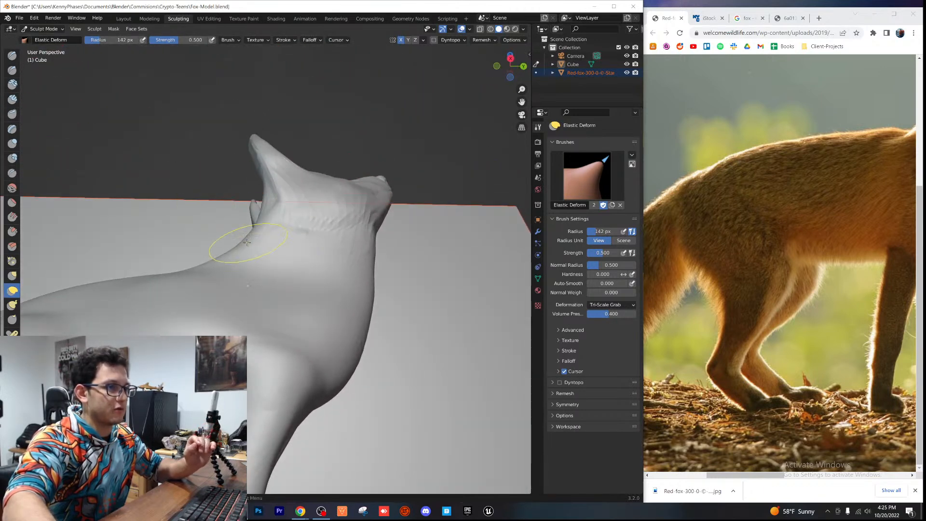
pyautogui.moveTo(257, 260); pyautogui.dragTo(276, 279)
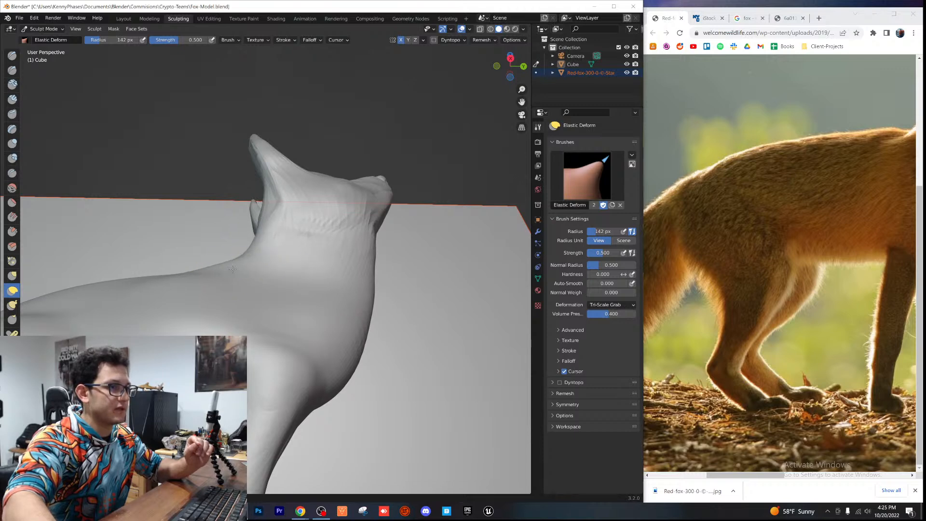
# Step: Check the neck and shoulders from behind, above and the side, and save the file
pyautogui.moveTo(246, 283); pyautogui.dragTo(320, 332, button='middle')
pyautogui.moveTo(359, 374); pyautogui.dragTo(227, 256, button='middle')
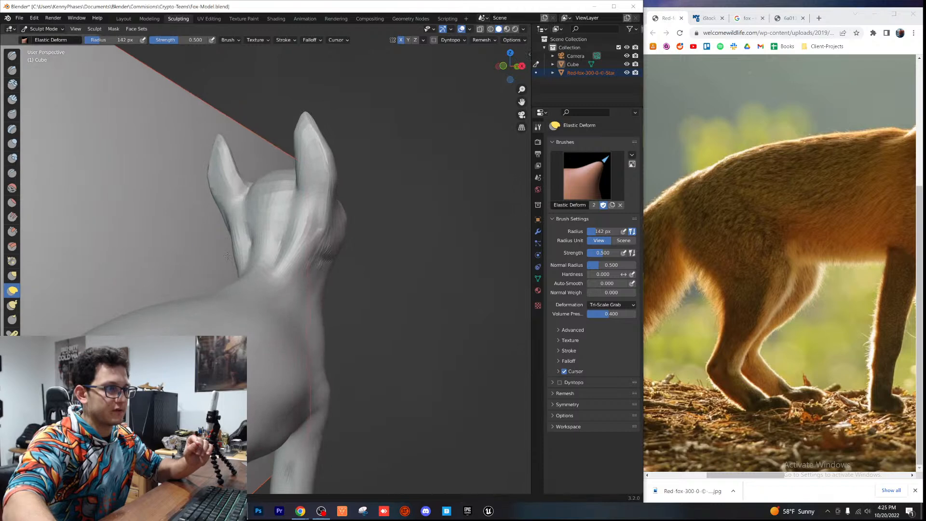
pyautogui.moveTo(260, 293)
pyautogui.mouseDown(button='middle')
pyautogui.moveTo(132, 265)
pyautogui.moveTo(327, 305)
pyautogui.moveTo(254, 294)
pyautogui.mouseUp(button='middle')
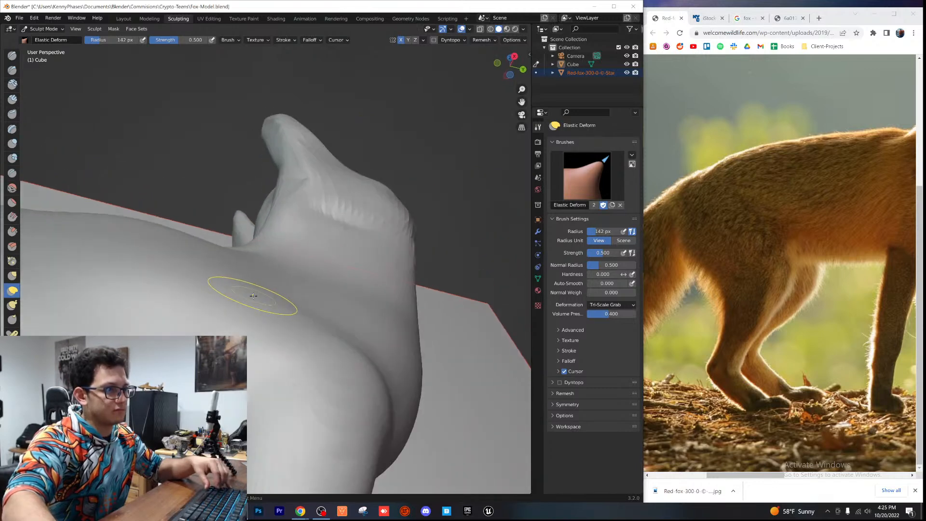
pyautogui.moveTo(338, 335)
pyautogui.mouseDown(button='middle')
pyautogui.moveTo(248, 288)
pyautogui.moveTo(266, 309)
pyautogui.moveTo(267, 386)
pyautogui.mouseUp(button='middle')
pyautogui.scroll(2, 268, 405)
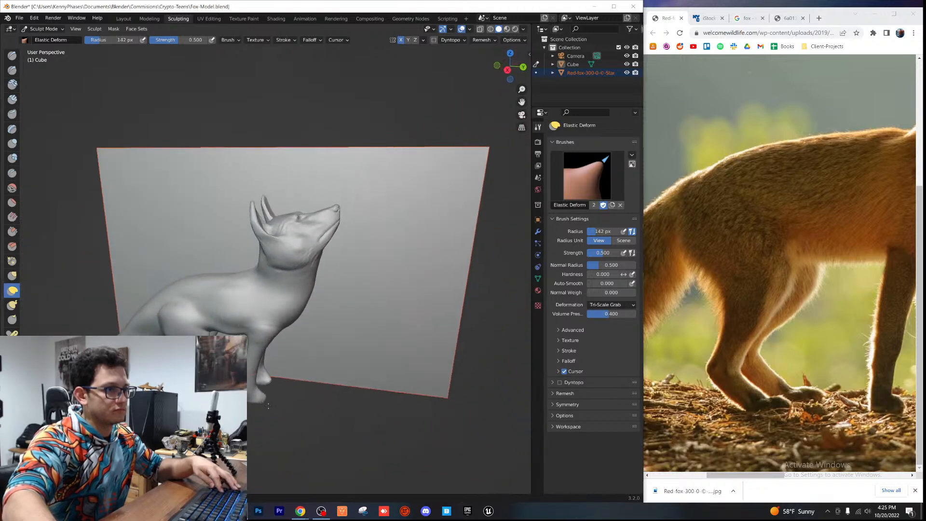
pyautogui.scroll(3, 267, 385)
pyautogui.hotkey('ctrl', 's')
# Step: Reshape the fox's lower hind leg from the front with short Elastic Deform strokes
pyautogui.scroll(3, 358, 218)
pyautogui.moveTo(357, 218); pyautogui.dragTo(270, 140, button='middle')
pyautogui.moveTo(316, 313); pyautogui.dragTo(322, 273, button='middle')
pyautogui.scroll(4, 298, 331)
pyautogui.moveTo(319, 255); pyautogui.dragTo(322, 226)
pyautogui.moveTo(321, 300); pyautogui.dragTo(327, 303)
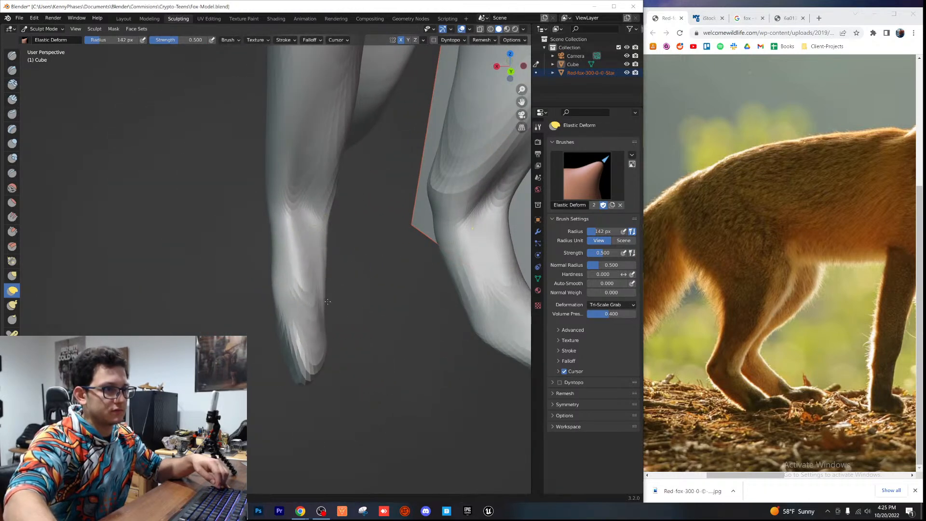
# Step: Pull the front of the fox's hind paw downward with Elastic Deform strokes
pyautogui.moveTo(378, 305); pyautogui.dragTo(356, 287, button='middle')
pyautogui.moveTo(361, 308); pyautogui.dragTo(345, 443)
pyautogui.moveTo(341, 378); pyautogui.dragTo(413, 360, button='middle')
pyautogui.scroll(4, 406, 353)
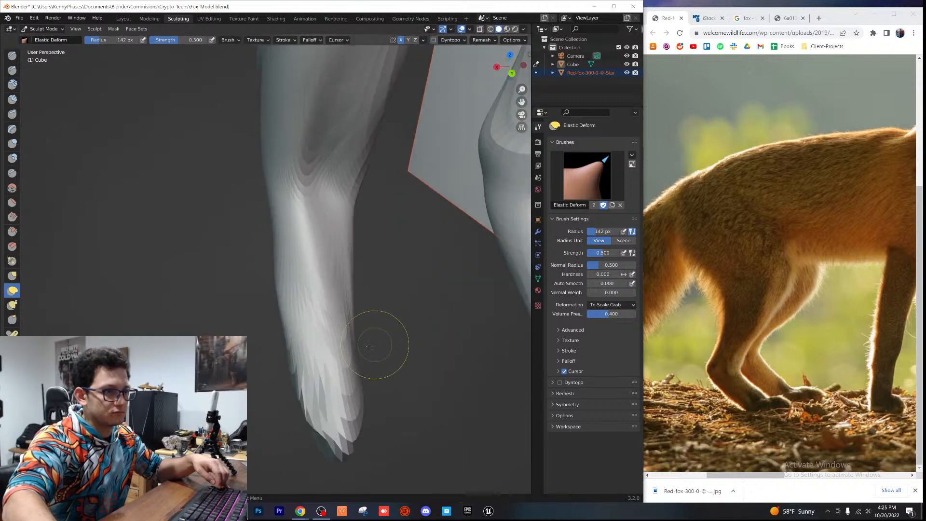
pyautogui.scroll(-3, 338, 340)
pyautogui.moveTo(312, 325); pyautogui.dragTo(318, 367)
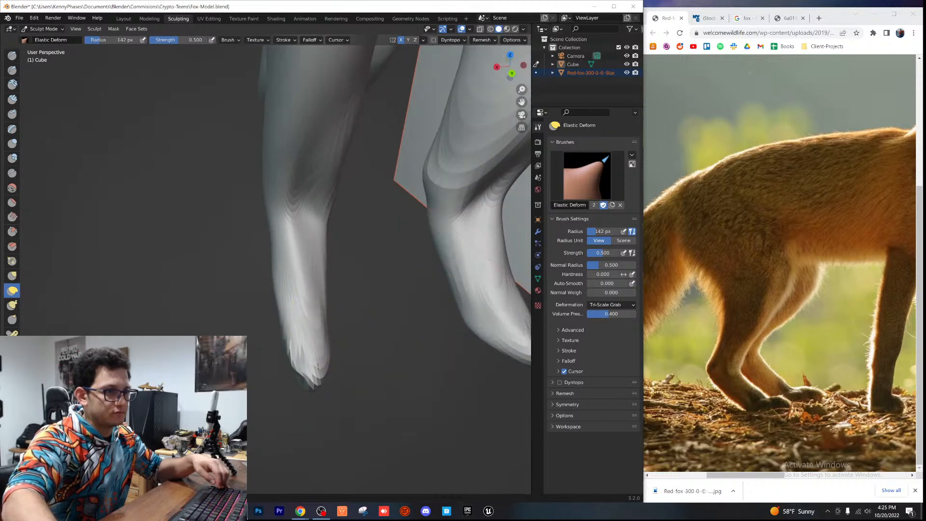
# Step: Push down the top of the hind paw near the ankle with Elastic Deform and save the file
pyautogui.moveTo(333, 347); pyautogui.dragTo(262, 314, button='middle')
pyautogui.scroll(1, 256, 304)
pyautogui.moveTo(229, 277); pyautogui.dragTo(250, 245, button='middle')
pyautogui.scroll(2, 246, 251)
pyautogui.moveTo(228, 265)
pyautogui.mouseDown()
pyautogui.moveTo(208, 295)
pyautogui.moveTo(207, 321)
pyautogui.mouseUp()
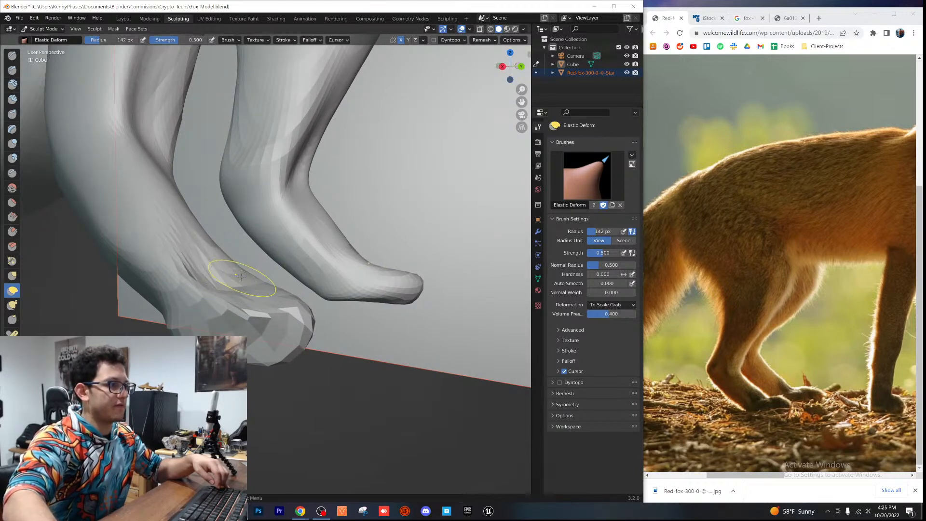
pyautogui.moveTo(237, 287); pyautogui.dragTo(236, 321)
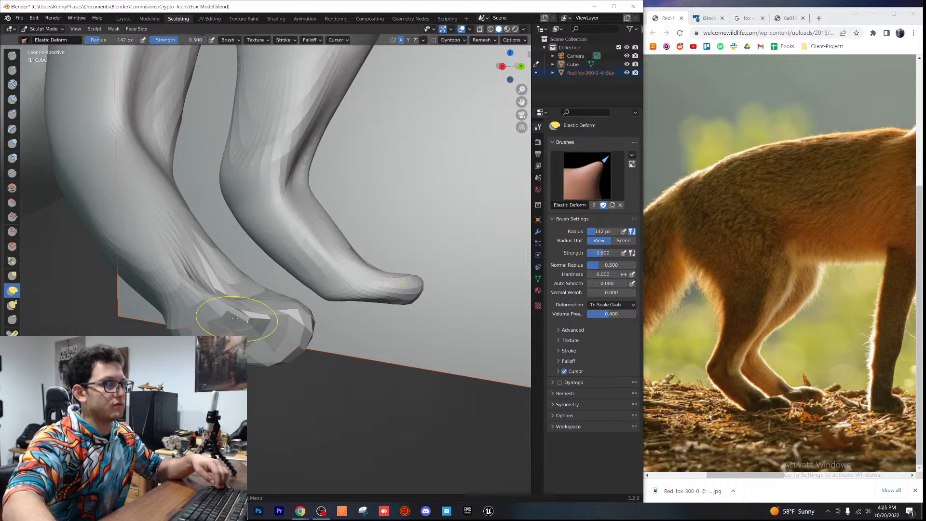
pyautogui.moveTo(334, 301)
pyautogui.mouseDown(button='middle')
pyautogui.moveTo(289, 341)
pyautogui.moveTo(286, 322)
pyautogui.moveTo(384, 292)
pyautogui.moveTo(280, 309)
pyautogui.moveTo(296, 314)
pyautogui.moveTo(331, 279)
pyautogui.mouseUp(button='middle')
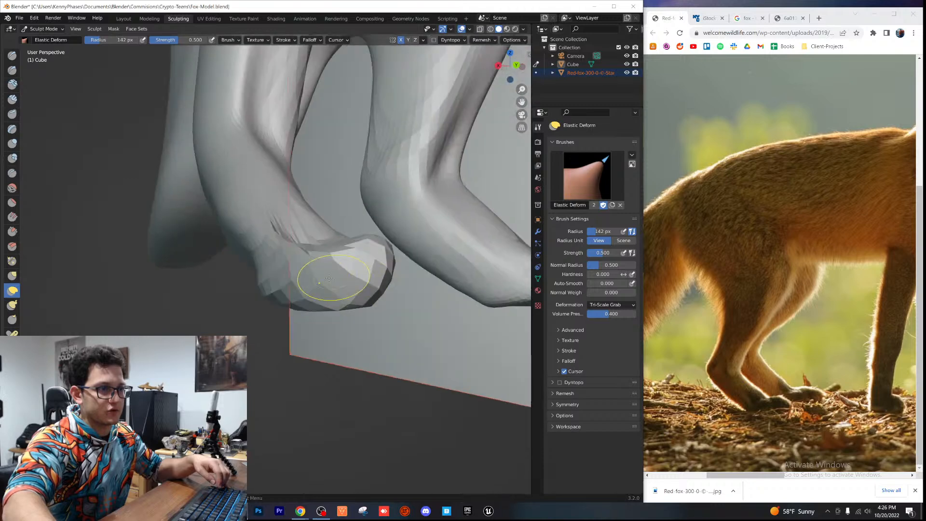
pyautogui.moveTo(242, 269)
pyautogui.mouseDown(button='middle')
pyautogui.moveTo(337, 169)
pyautogui.moveTo(448, 78)
pyautogui.mouseUp(button='middle')
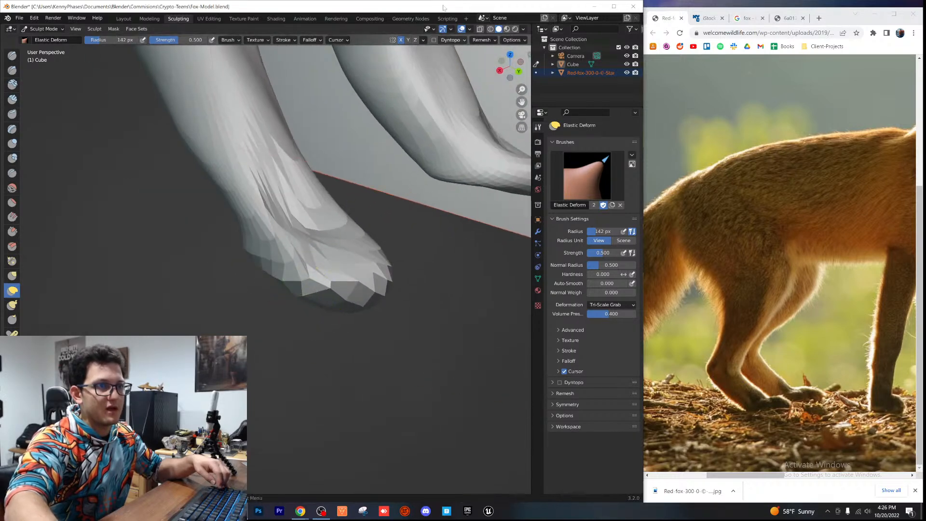
pyautogui.hotkey('ctrl', 's')
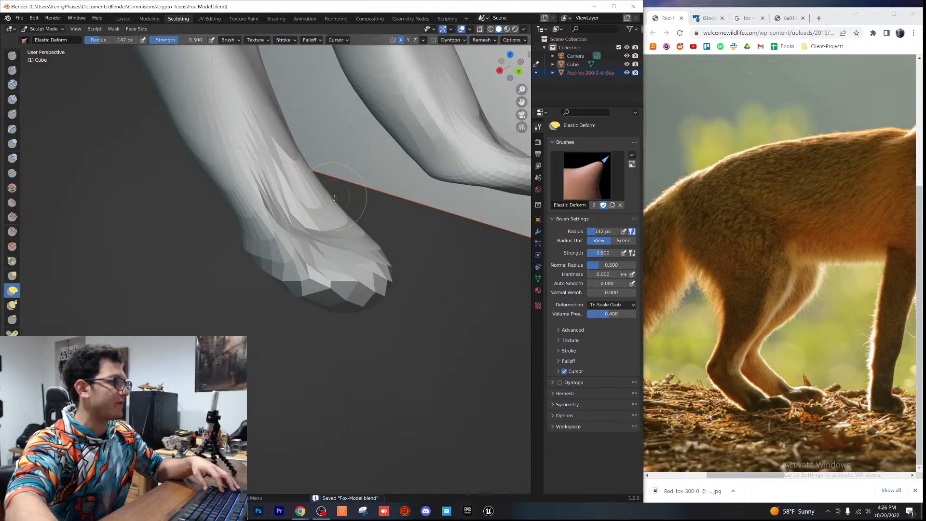
# Step: Touch up the hind paw with a tiny Elastic Deform stroke and check the whole fox from the side
pyautogui.moveTo(370, 235); pyautogui.dragTo(371, 234)
pyautogui.moveTo(304, 231)
pyautogui.mouseDown(button='middle')
pyautogui.moveTo(399, 217)
pyautogui.moveTo(388, 126)
pyautogui.moveTo(338, 169)
pyautogui.moveTo(68, 302)
pyautogui.moveTo(286, 221)
pyautogui.moveTo(343, 322)
pyautogui.mouseUp(button='middle')
pyautogui.scroll(-10, 357, 277)
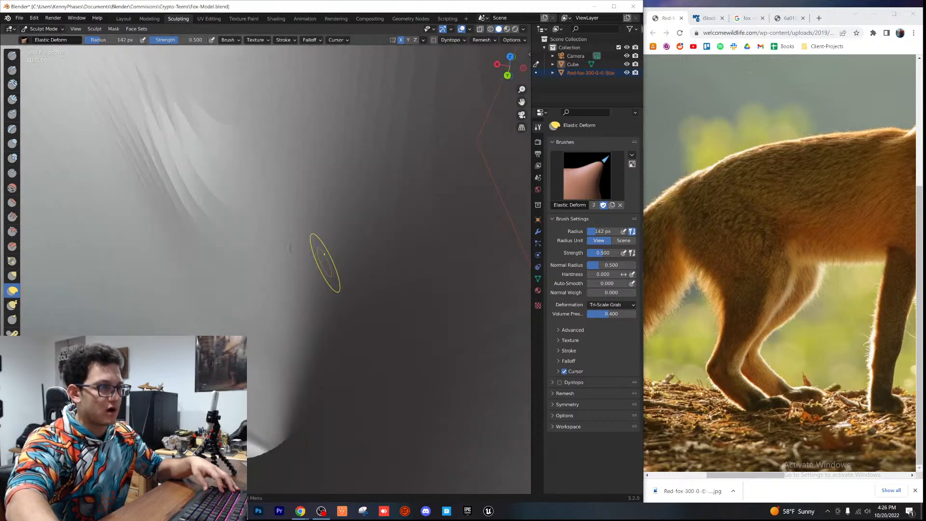
pyautogui.moveTo(264, 236); pyautogui.dragTo(362, 244, button='middle')
pyautogui.moveTo(361, 203)
pyautogui.keyDown('shift'); pyautogui.mouseDown(button='middle')
pyautogui.moveTo(278, 304)
pyautogui.moveTo(263, 279)
pyautogui.moveTo(345, 265)
pyautogui.moveTo(268, 265)
pyautogui.moveTo(289, 259)
pyautogui.mouseUp(button='middle'); pyautogui.keyUp('shift')
pyautogui.scroll(-6, 326, 264)
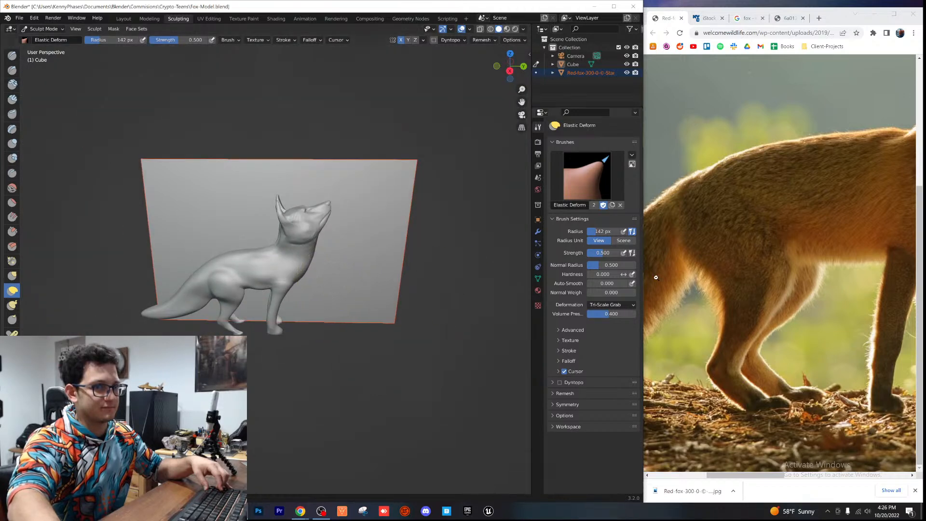
# Step: Bring the reference photo's chest and front legs into view and show the fox in right orthographic view with Material Preview shading
pyautogui.moveTo(740, 476); pyautogui.dragTo(799, 476)
pyautogui.click(510, 71)
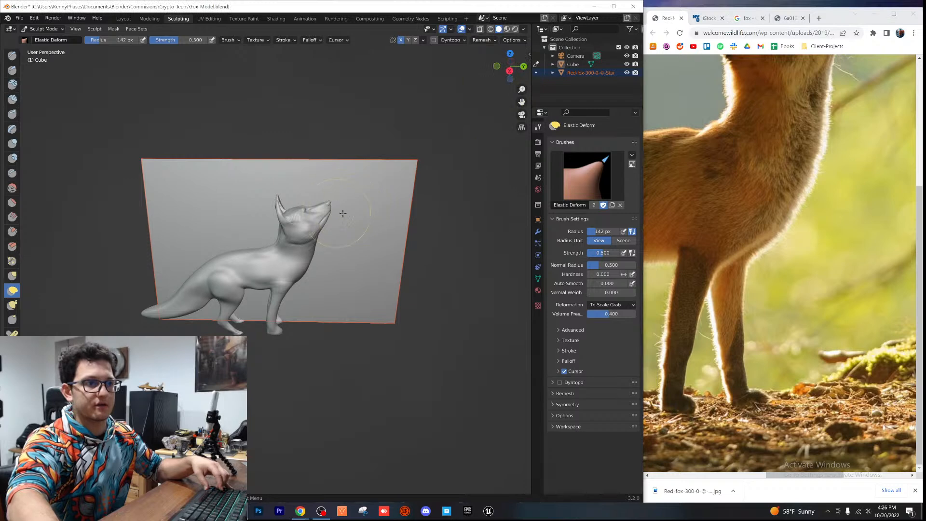
pyautogui.click(509, 70)
pyautogui.scroll(2, 334, 215)
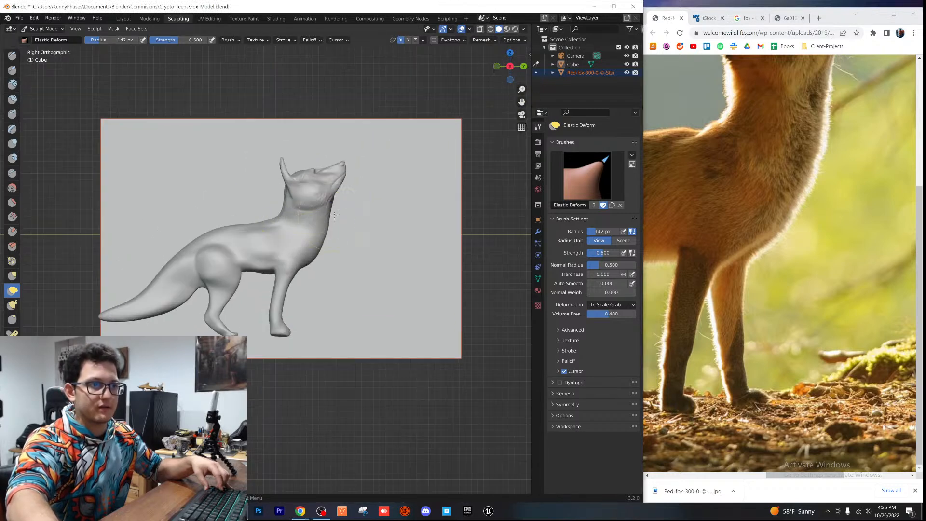
pyautogui.click(507, 28)
pyautogui.scroll(3, 320, 264)
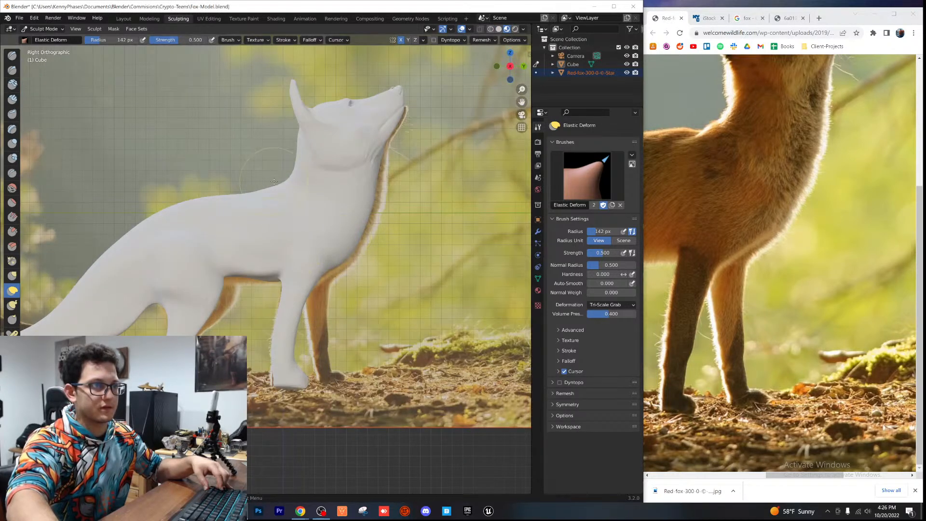
pyautogui.scroll(-5, 280, 192)
pyautogui.moveTo(274, 224)
pyautogui.mouseDown()
pyautogui.moveTo(288, 251)
pyautogui.moveTo(348, 267)
pyautogui.moveTo(584, 272)
pyautogui.moveTo(648, 336)
pyautogui.moveTo(664, 309)
pyautogui.mouseUp()
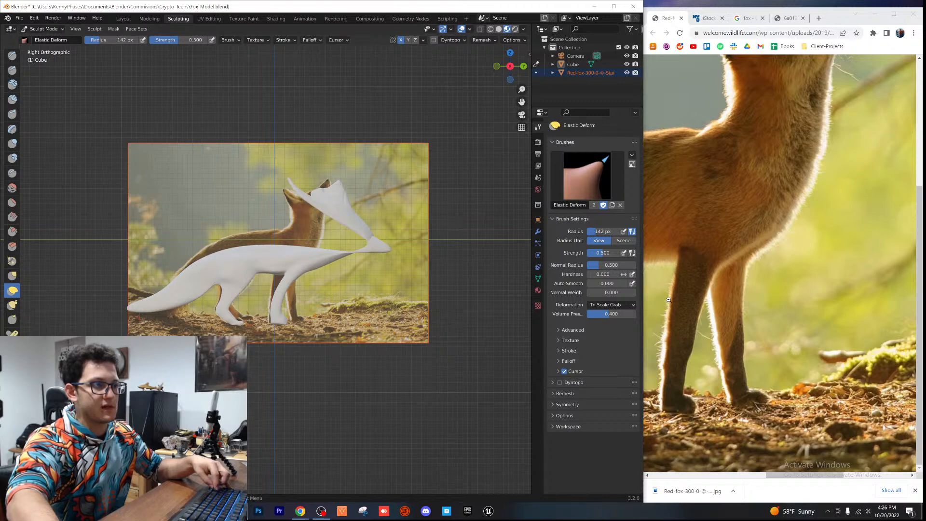
pyautogui.hotkey('ctrl', 'z')
# Step: Compare the fox's neck, back and chest outline with the reference photo behind it
pyautogui.scroll(4, 272, 242)
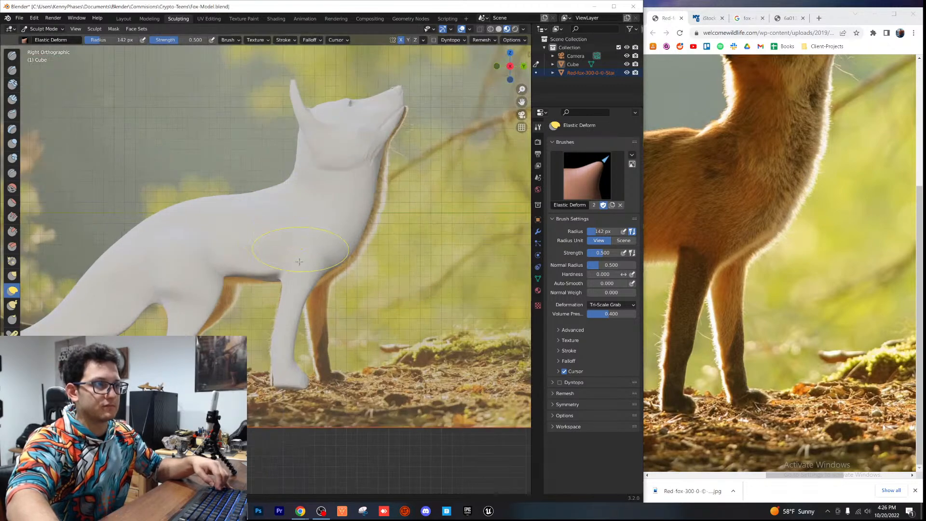
pyautogui.keyDown('shift'); pyautogui.moveTo(302, 244); pyautogui.dragTo(315, 306, button='middle'); pyautogui.keyUp('shift')
pyautogui.scroll(2, 309, 241)
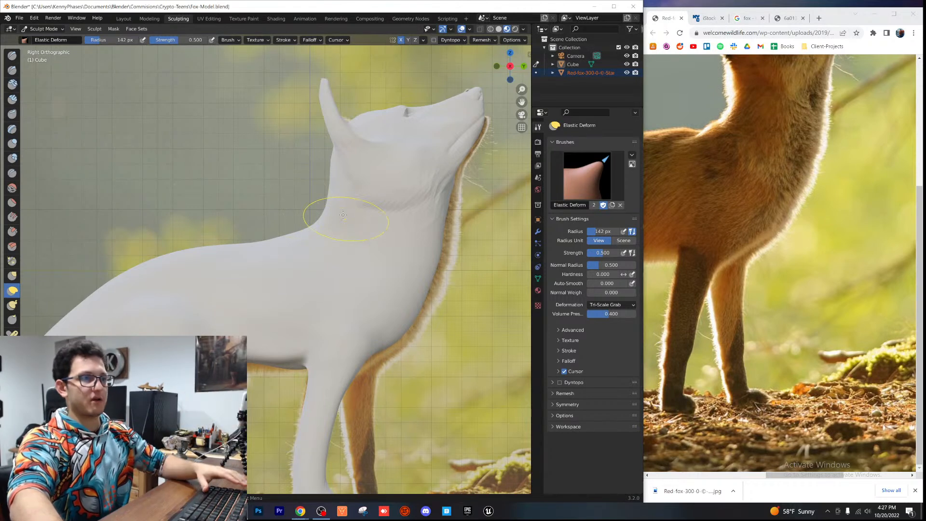
# Step: Push down the fox's upper back just behind the neck with Elastic Deform, using the reference photo as a guide
pyautogui.scroll(2, 312, 255)
pyautogui.moveTo(285, 231); pyautogui.dragTo(299, 263)
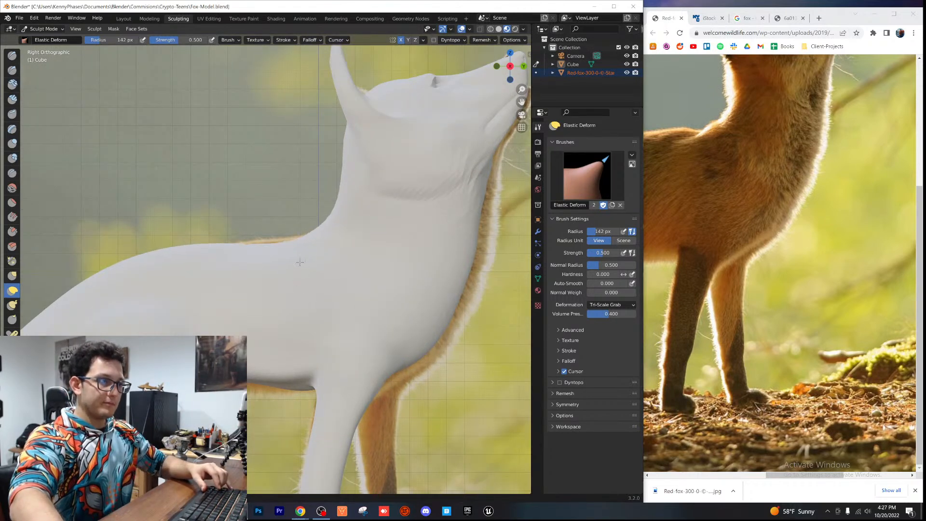
pyautogui.scroll(-4, 204, 241)
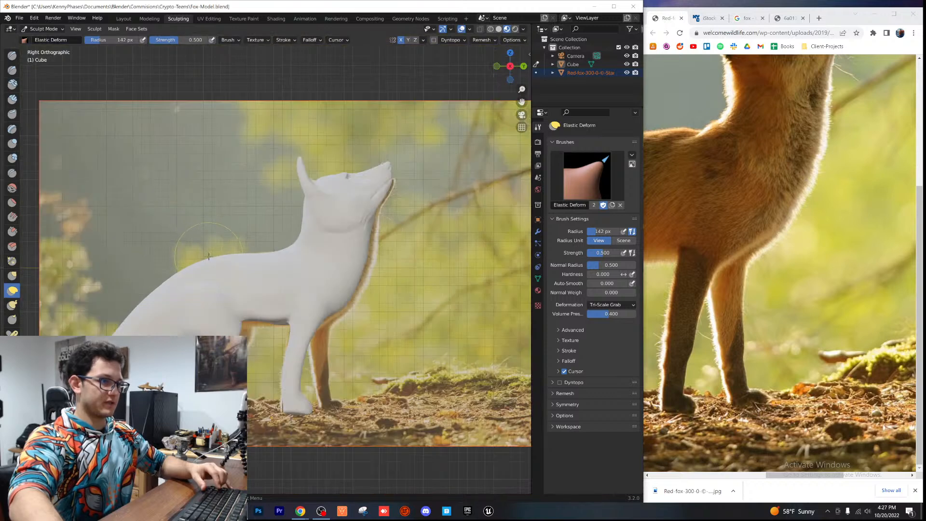
pyautogui.scroll(4, 209, 269)
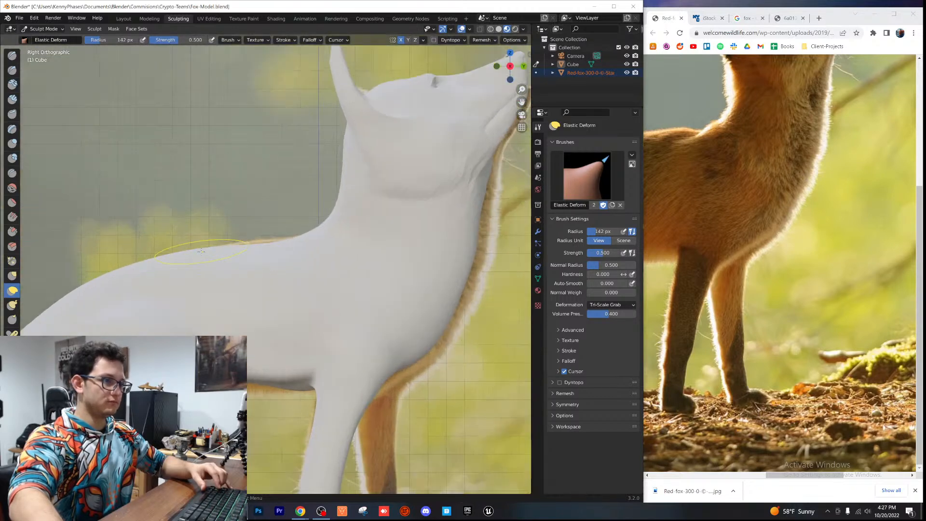
pyautogui.scroll(2, 326, 220)
pyautogui.moveTo(374, 176); pyautogui.dragTo(392, 184)
pyautogui.hotkey('ctrl', 'z')
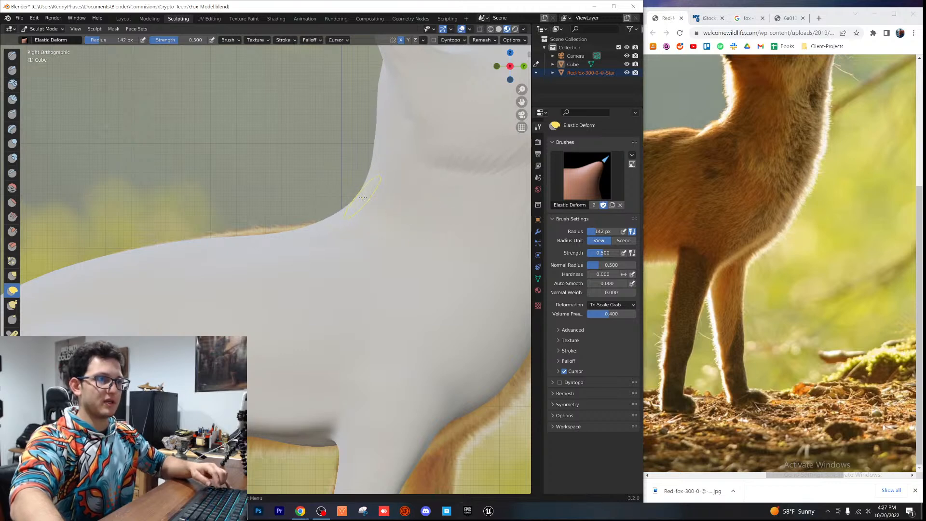
# Step: Push the base of the nape in toward the chest and raise the upper back with Elastic Deform
pyautogui.scroll(-2, 347, 202)
pyautogui.moveTo(353, 228); pyautogui.dragTo(394, 248)
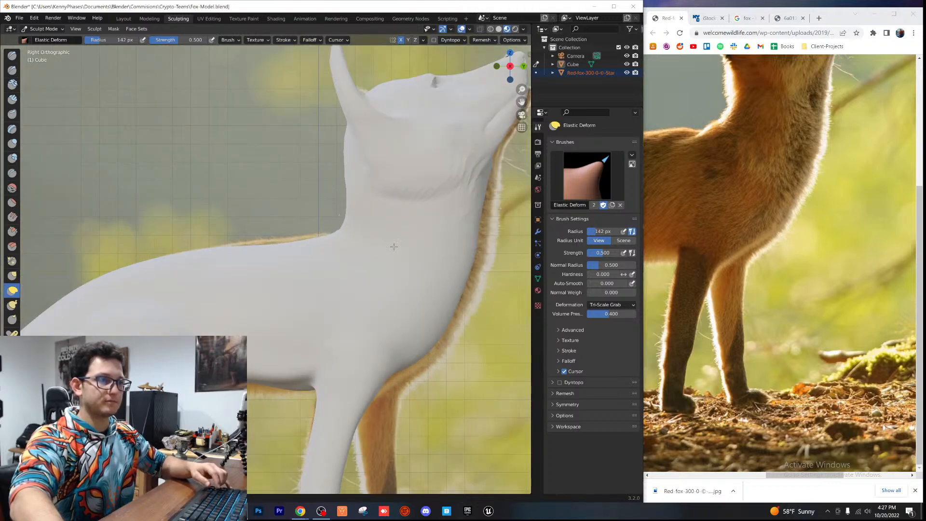
pyautogui.moveTo(276, 245); pyautogui.dragTo(279, 216)
# Step: Select the red fox reference image, switch to the Layout workspace and move the image about 0.04 m toward the tail side
pyautogui.keyDown('shift'); pyautogui.moveTo(380, 233); pyautogui.dragTo(326, 311, button='middle'); pyautogui.keyUp('shift')
pyautogui.scroll(-1, 267, 267)
pyautogui.scroll(-4, 389, 317)
pyautogui.click(574, 65)
pyautogui.click(579, 73)
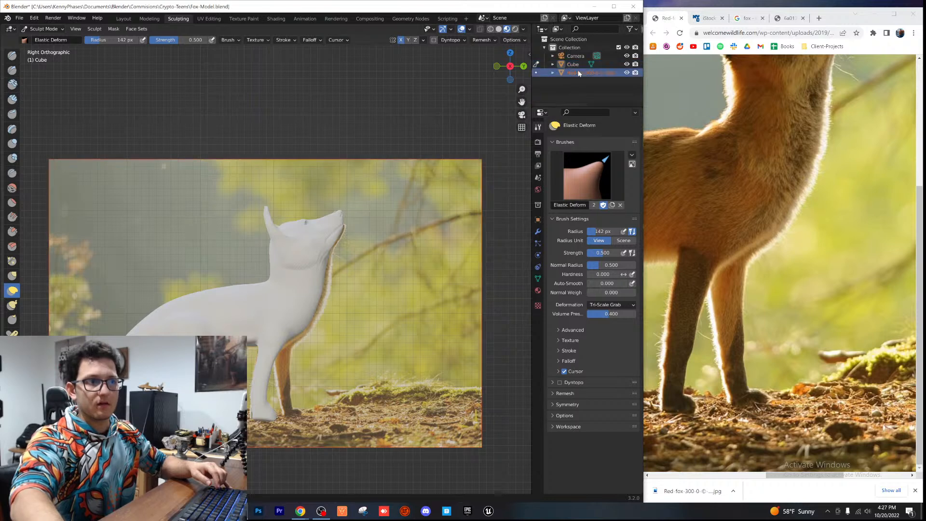
pyautogui.press('g')
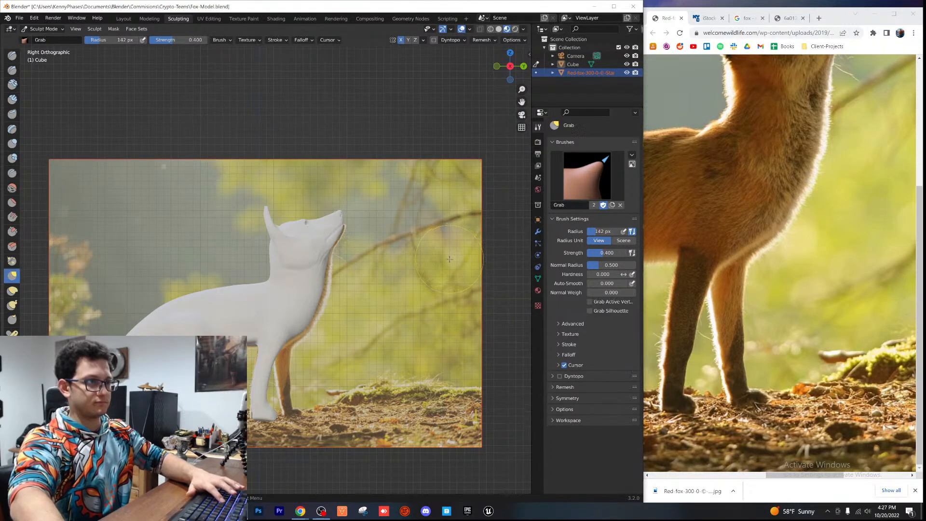
pyautogui.click(121, 18)
pyautogui.scroll(-5, 302, 217)
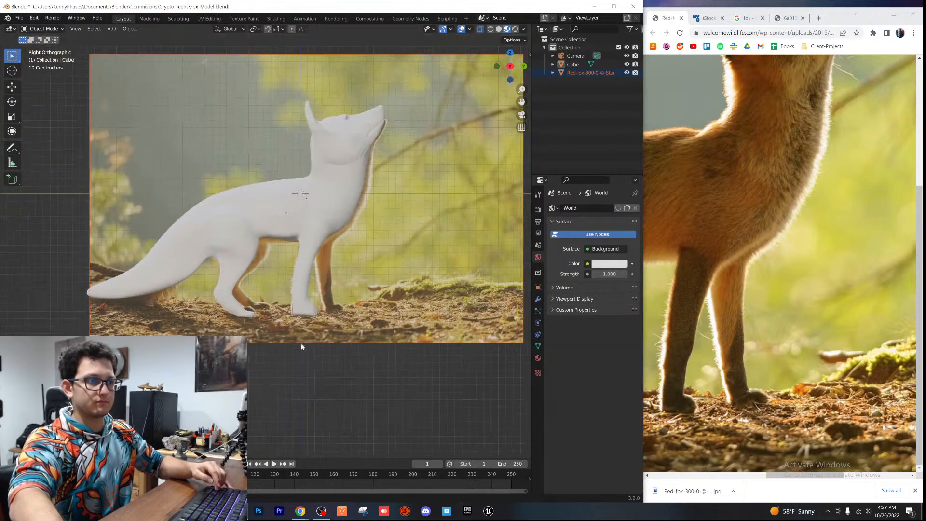
pyautogui.scroll(-3, 379, 246)
pyautogui.press('g')
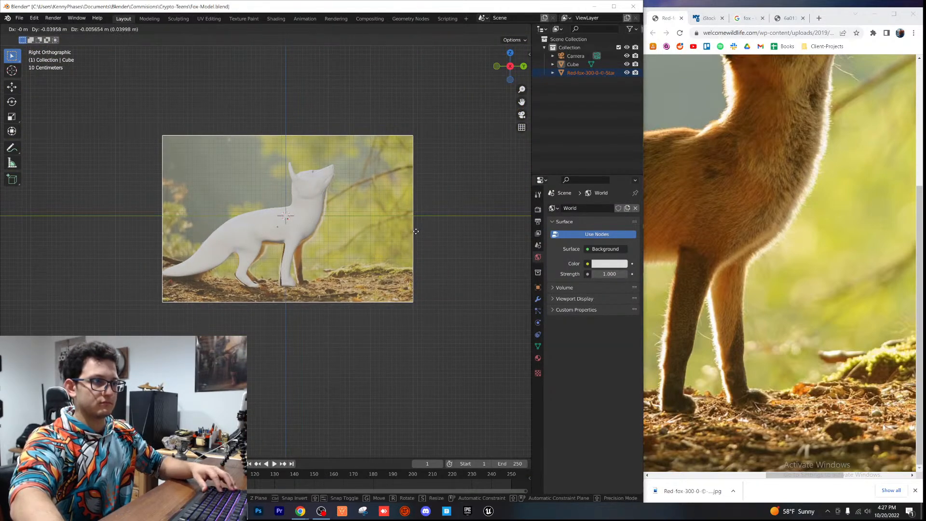
pyautogui.click(417, 235)
pyautogui.scroll(8, 416, 234)
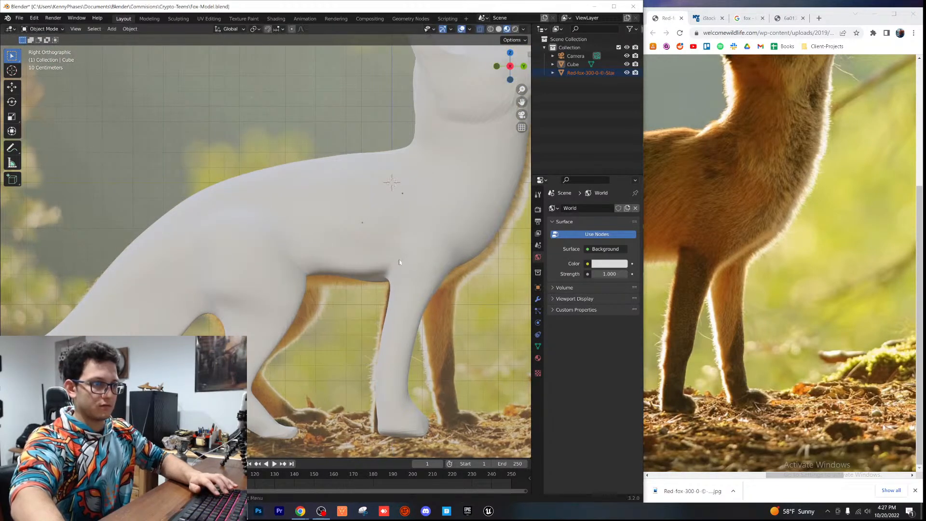
pyautogui.scroll(-6, 349, 278)
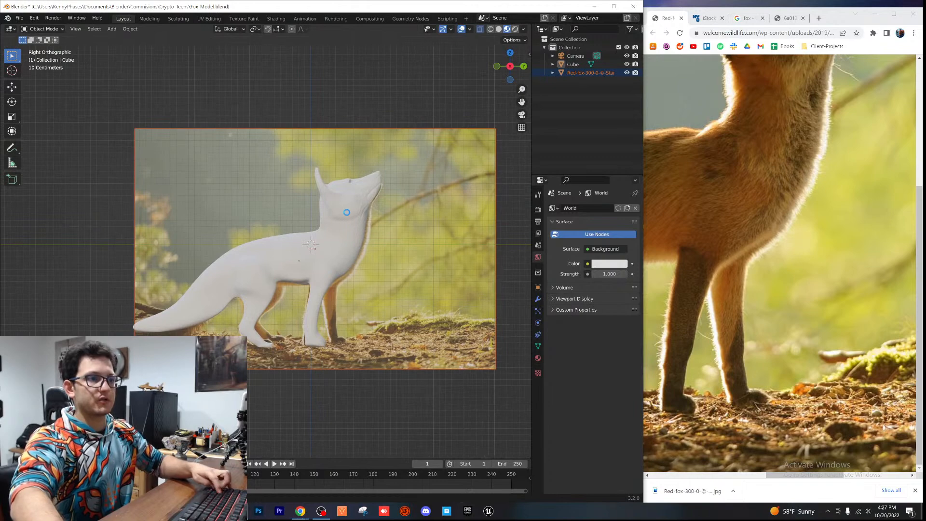
# Step: Return to sculpting the Cube mesh and reshape the nape, shoulders and head position with the Grab brush against the reference outline
pyautogui.click(184, 19)
pyautogui.scroll(6, 307, 309)
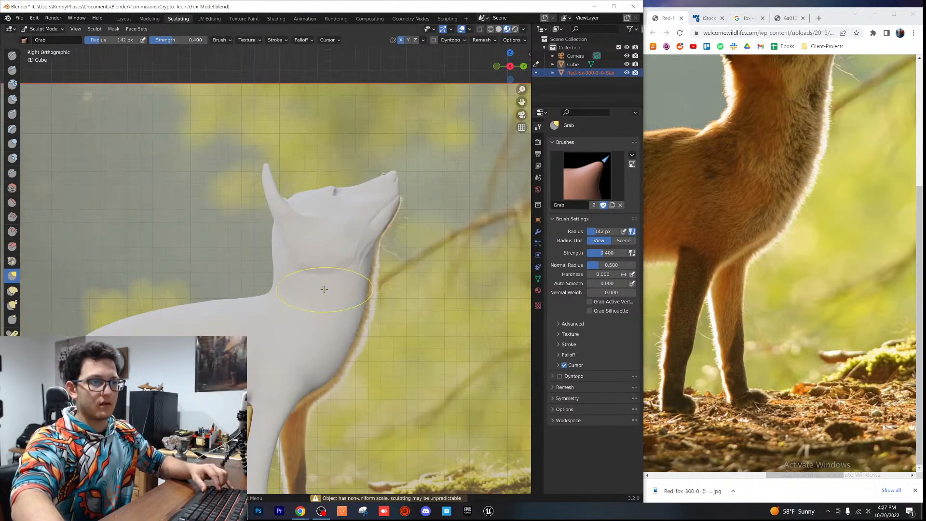
pyautogui.click(573, 64)
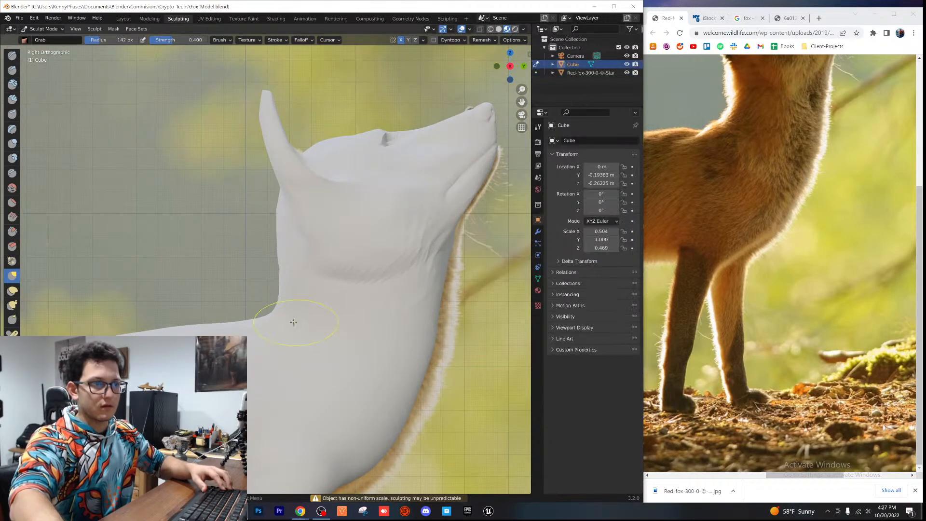
pyautogui.scroll(-3, 264, 322)
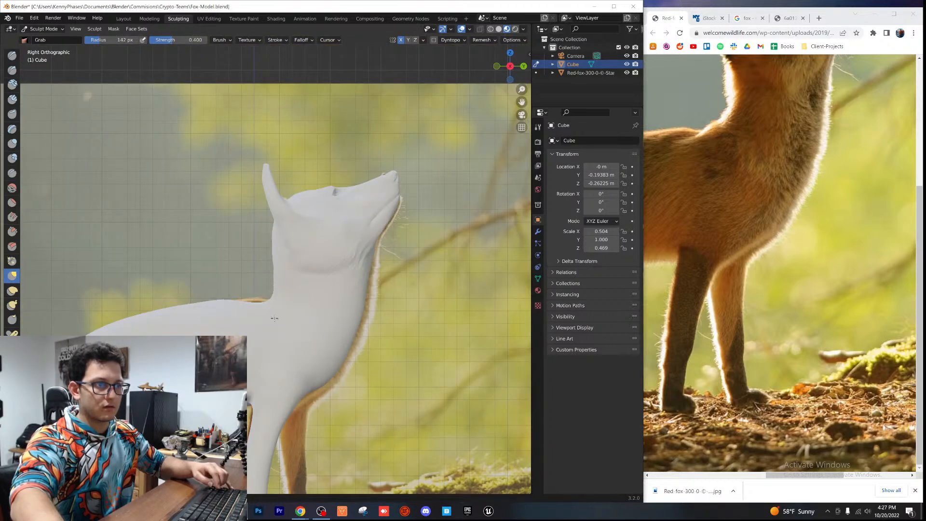
pyautogui.scroll(-5, 270, 288)
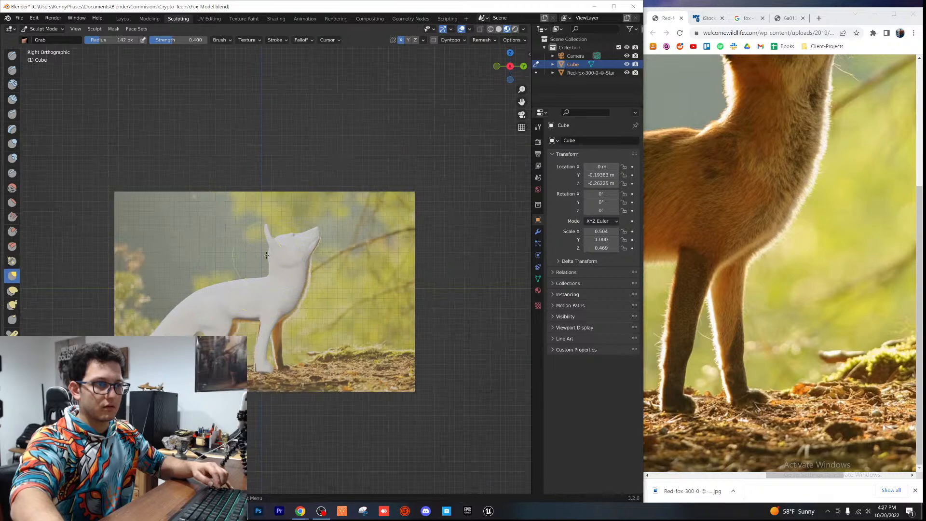
pyautogui.scroll(3, 269, 259)
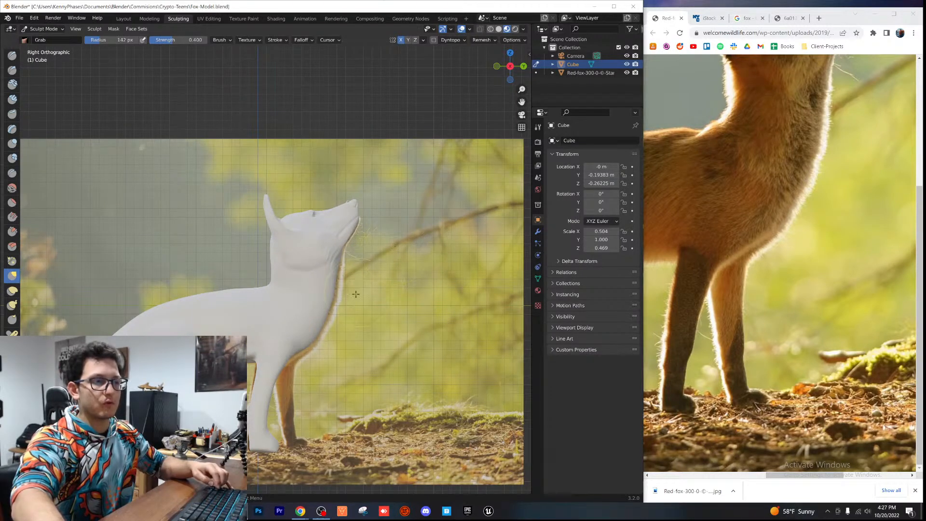
pyautogui.scroll(-8, 359, 291)
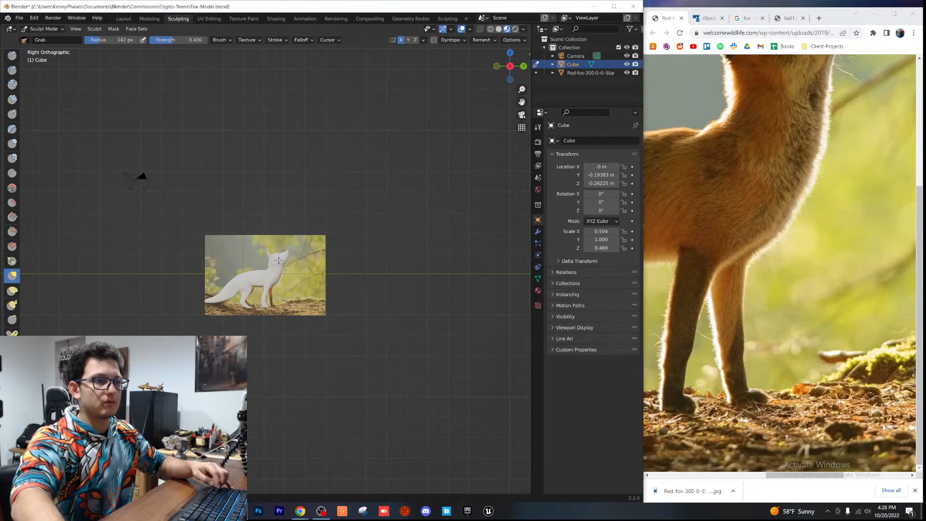
pyautogui.scroll(8, 279, 266)
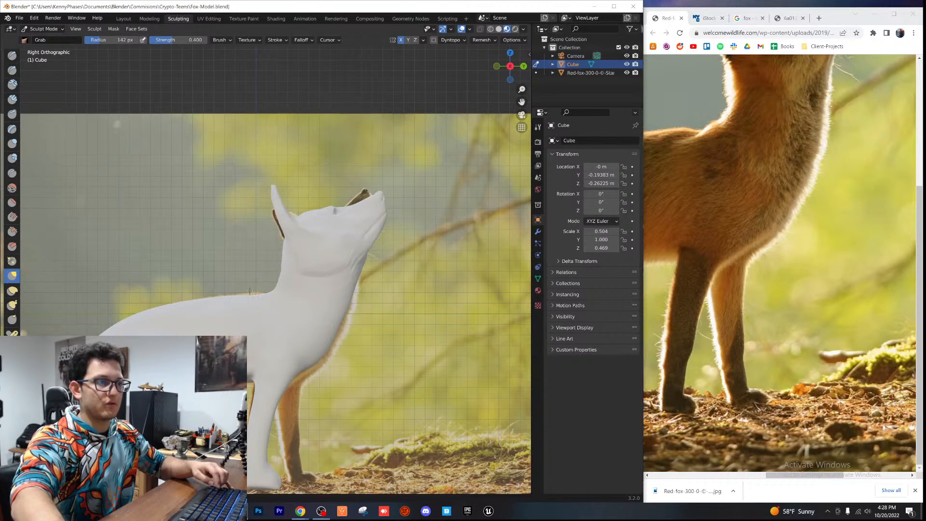
pyautogui.scroll(-2, 253, 298)
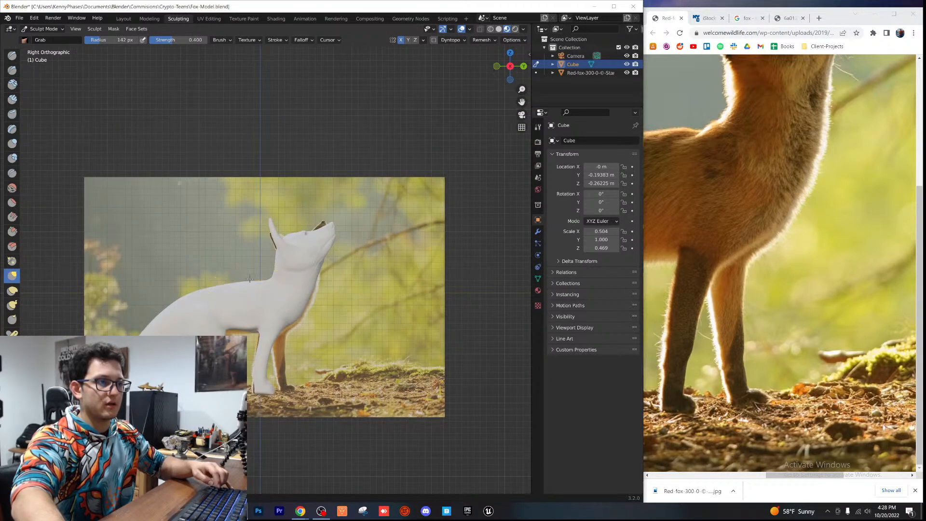
# Step: Set the viewport to Solid shading and inspect the fox's body and legs from several angles
pyautogui.moveTo(297, 312); pyautogui.dragTo(249, 287, button='middle')
pyautogui.moveTo(236, 364)
pyautogui.mouseDown(button='middle')
pyautogui.moveTo(206, 361)
pyautogui.moveTo(255, 345)
pyautogui.mouseUp(button='middle')
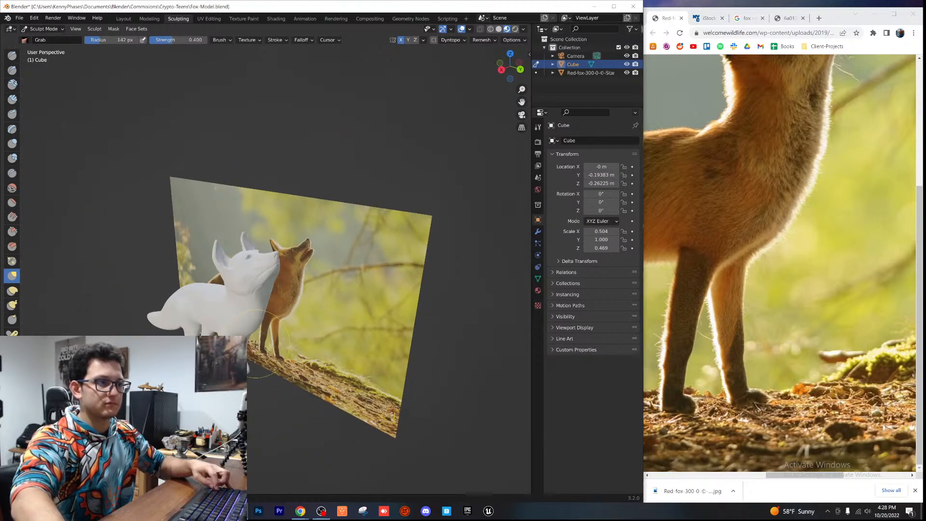
pyautogui.scroll(5, 269, 345)
pyautogui.moveTo(270, 308)
pyautogui.mouseDown(button='middle')
pyautogui.moveTo(324, 291)
pyautogui.moveTo(304, 291)
pyautogui.moveTo(332, 283)
pyautogui.moveTo(354, 255)
pyautogui.moveTo(345, 251)
pyautogui.mouseUp(button='middle')
pyautogui.scroll(2, 328, 290)
pyautogui.click(500, 30)
pyautogui.scroll(-3, 377, 271)
pyautogui.moveTo(303, 218); pyautogui.dragTo(292, 176, button='middle')
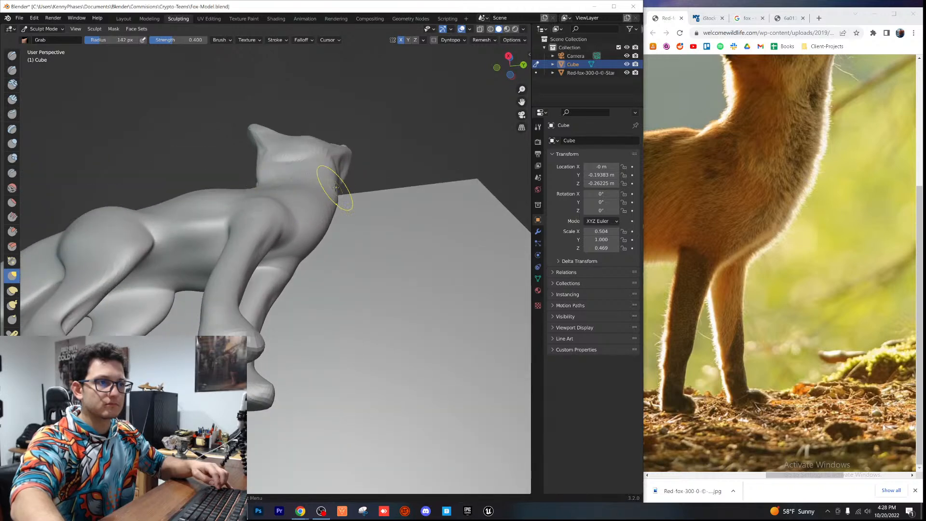
pyautogui.moveTo(321, 184)
pyautogui.mouseDown(button='middle')
pyautogui.moveTo(329, 284)
pyautogui.moveTo(364, 301)
pyautogui.mouseUp(button='middle')
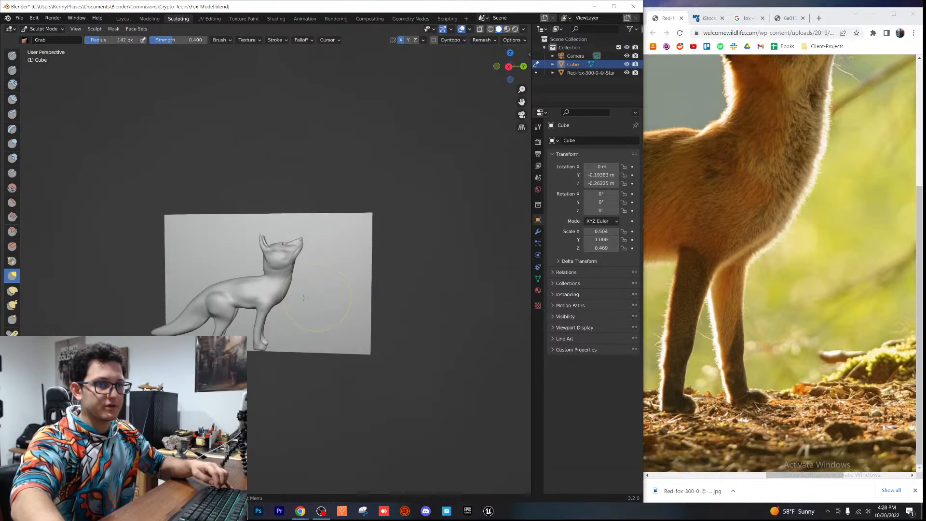
# Step: Examine the fox's neck, chest and front legs from the side and the front
pyautogui.scroll(2, 318, 296)
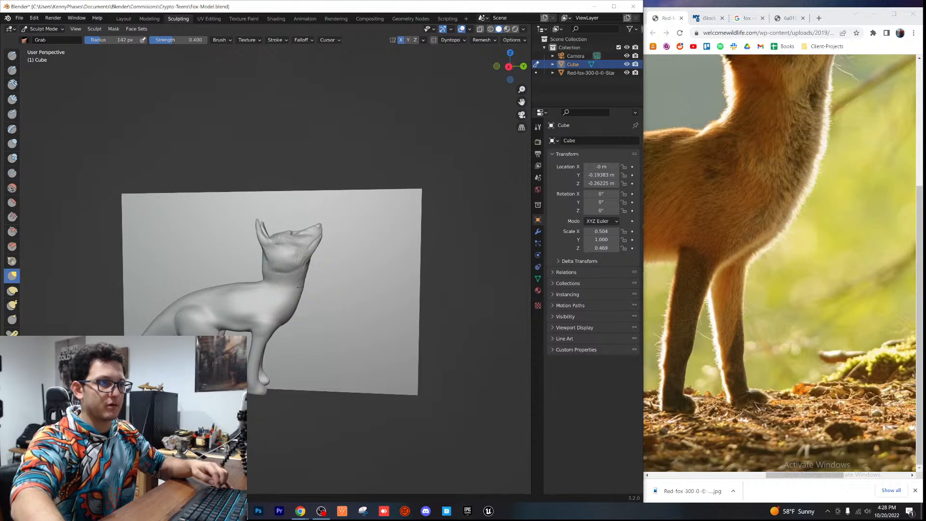
pyautogui.scroll(2, 299, 287)
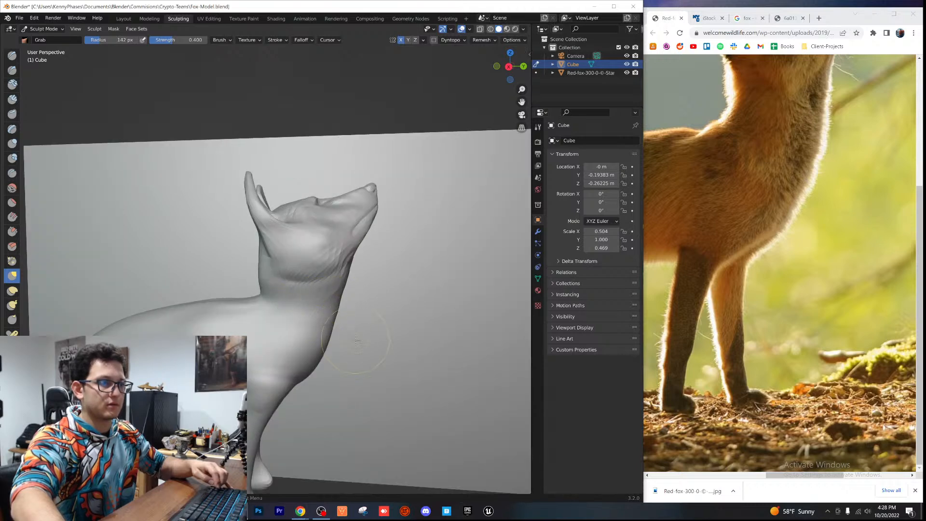
pyautogui.scroll(-4, 355, 339)
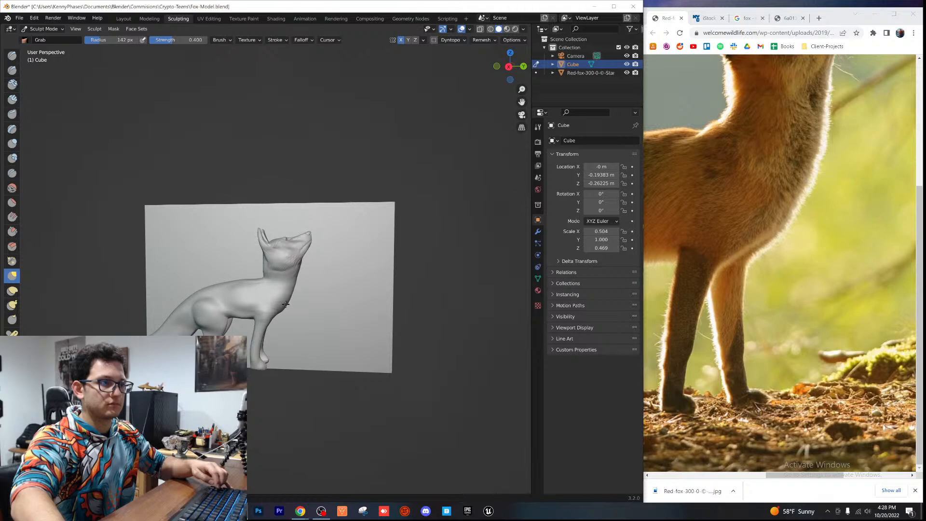
pyautogui.scroll(-3, 286, 305)
pyautogui.moveTo(286, 302)
pyautogui.mouseDown(button='middle')
pyautogui.moveTo(248, 301)
pyautogui.moveTo(289, 289)
pyautogui.moveTo(381, 226)
pyautogui.moveTo(415, 238)
pyautogui.moveTo(334, 232)
pyautogui.moveTo(292, 209)
pyautogui.moveTo(302, 188)
pyautogui.moveTo(278, 217)
pyautogui.mouseUp(button='middle')
pyautogui.scroll(3, 253, 285)
pyautogui.scroll(4, 252, 283)
pyautogui.scroll(3, 302, 193)
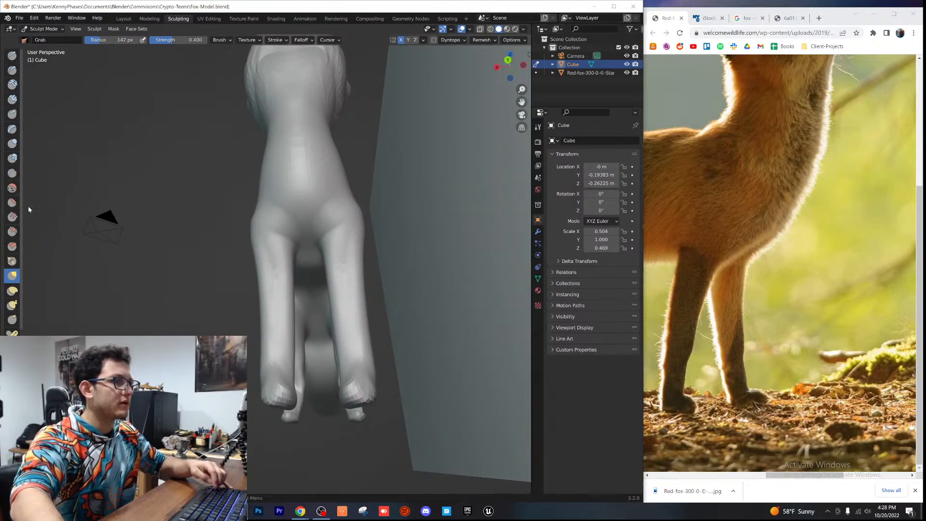
# Step: Flatten the front of the fox's chest with the Flatten/Contrast brush and bring the front legs into close view
pyautogui.click(11, 203)
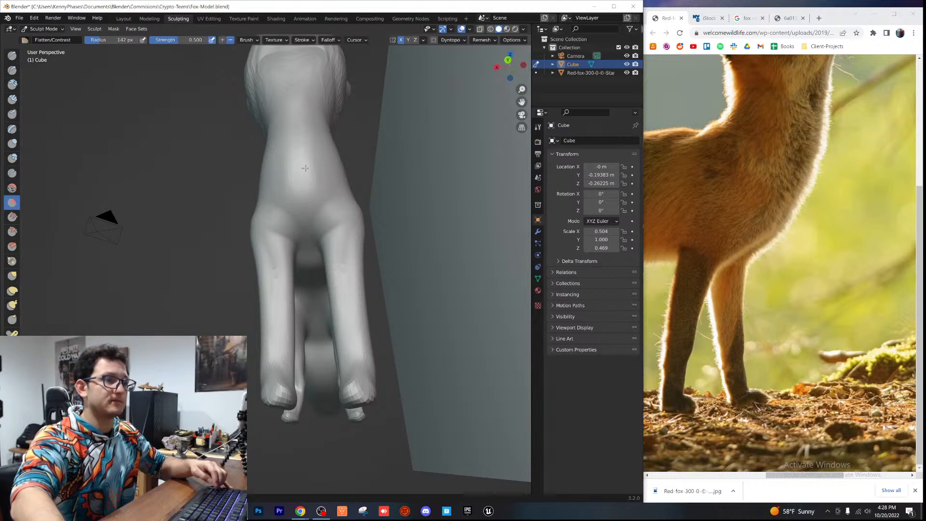
pyautogui.moveTo(314, 137); pyautogui.dragTo(268, 272, button='middle')
pyautogui.scroll(3, 321, 345)
pyautogui.scroll(3, 266, 270)
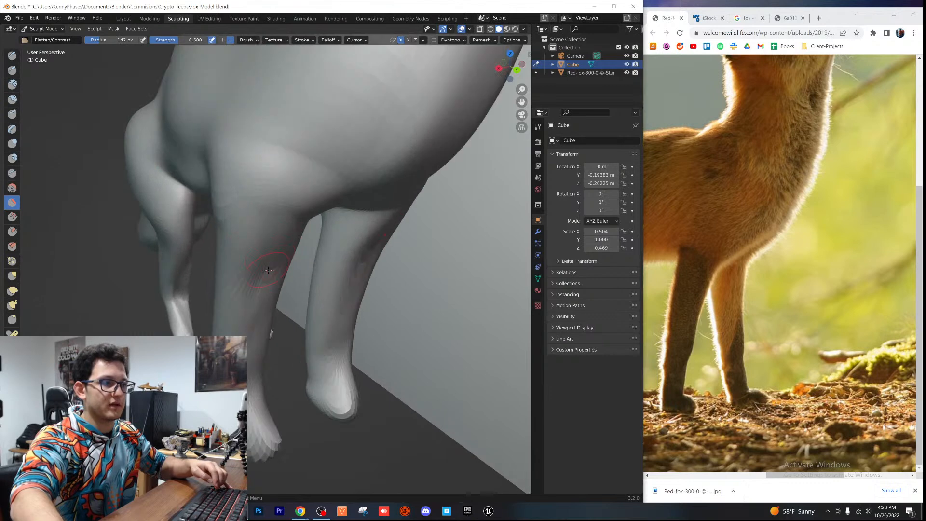
# Step: Thicken the fox's front legs with the Inflate/Deflate brush
pyautogui.press('i')
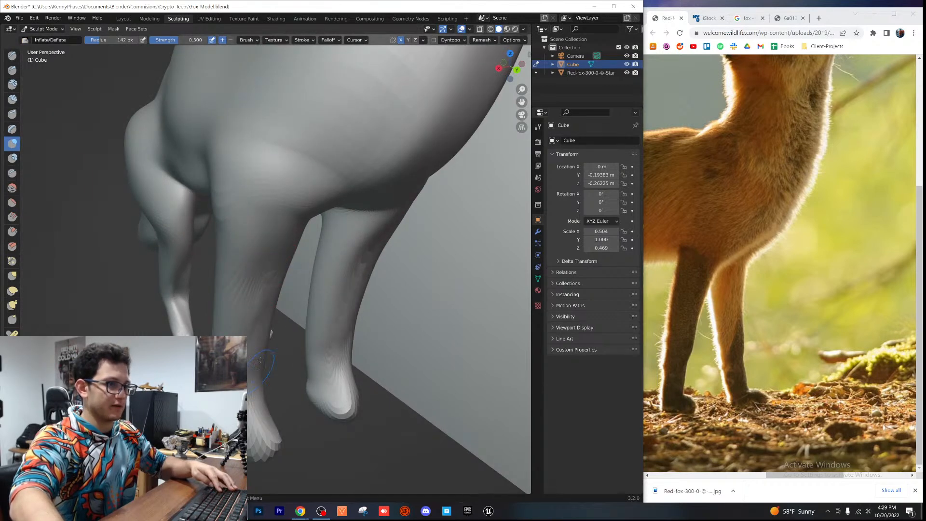
pyautogui.moveTo(250, 290); pyautogui.dragTo(217, 223, button='middle')
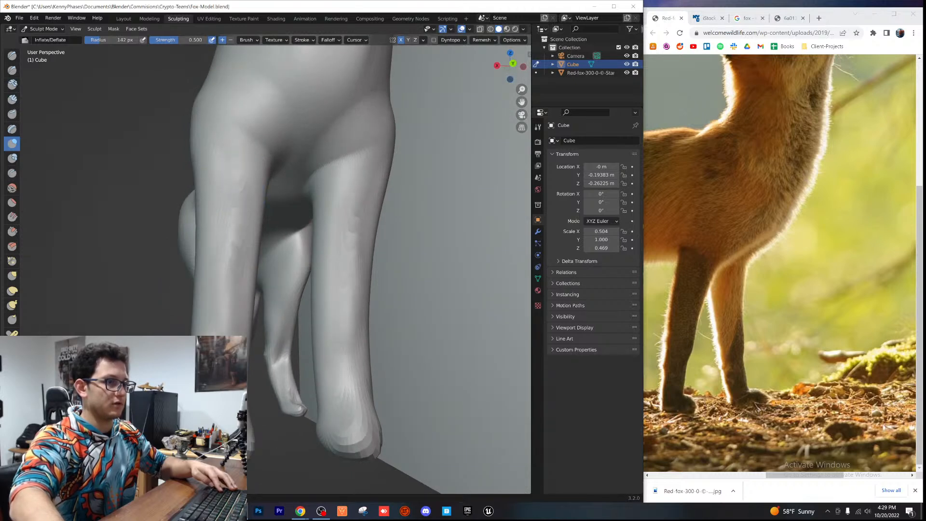
pyautogui.moveTo(222, 361); pyautogui.dragTo(274, 378, button='middle')
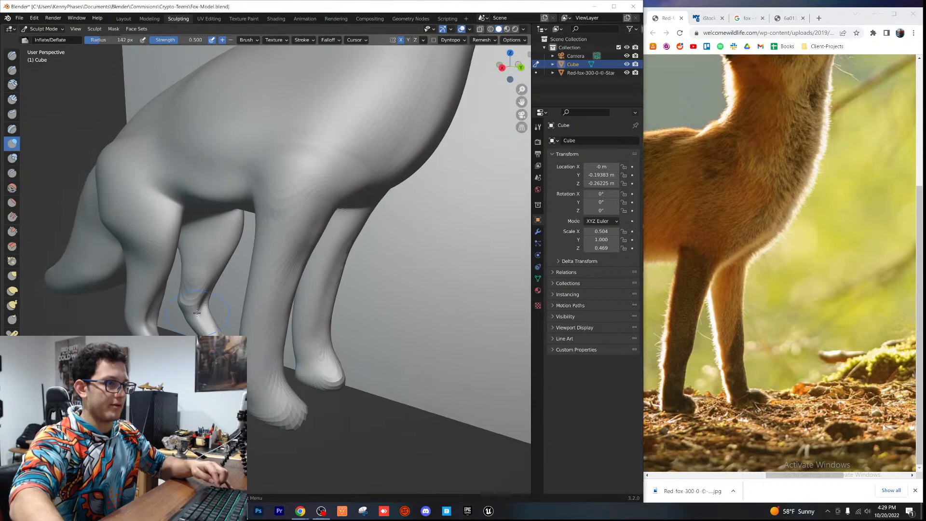
# Step: Inflate the lower part of the hind leg above the ankle and check it from behind
pyautogui.scroll(3, 143, 262)
pyautogui.keyDown('shift'); pyautogui.moveTo(142, 262); pyautogui.dragTo(246, 236, button='middle'); pyautogui.keyUp('shift')
pyautogui.scroll(-3, 187, 261)
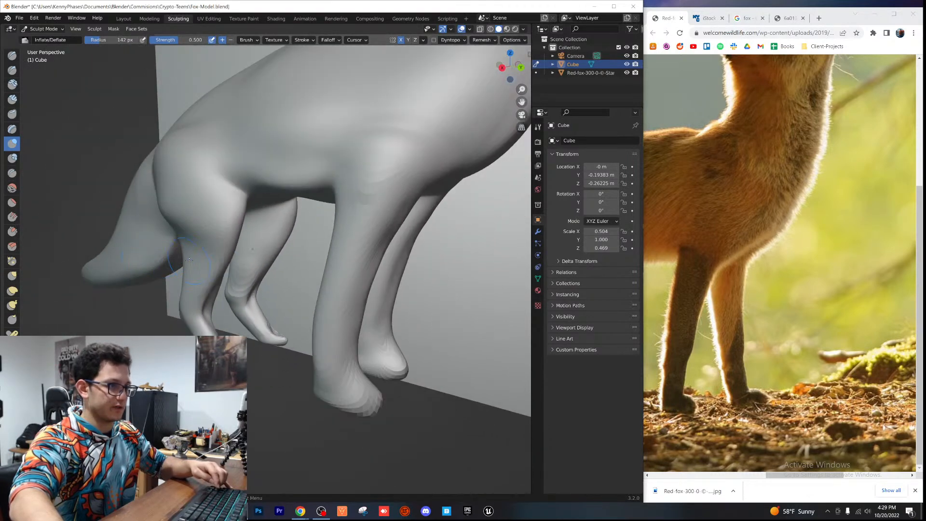
pyautogui.moveTo(192, 237); pyautogui.dragTo(194, 281)
pyautogui.moveTo(262, 275)
pyautogui.mouseDown(button='middle')
pyautogui.moveTo(364, 252)
pyautogui.moveTo(336, 223)
pyautogui.moveTo(303, 228)
pyautogui.mouseUp(button='middle')
pyautogui.scroll(3, 337, 223)
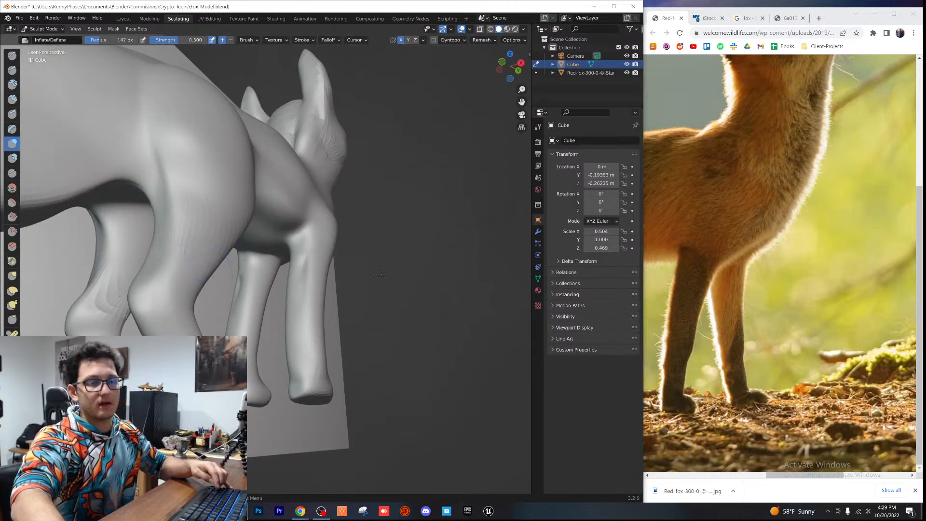
# Step: Bring the hind legs of the reference photo into view and save the fox model file
pyautogui.moveTo(808, 475); pyautogui.dragTo(750, 447)
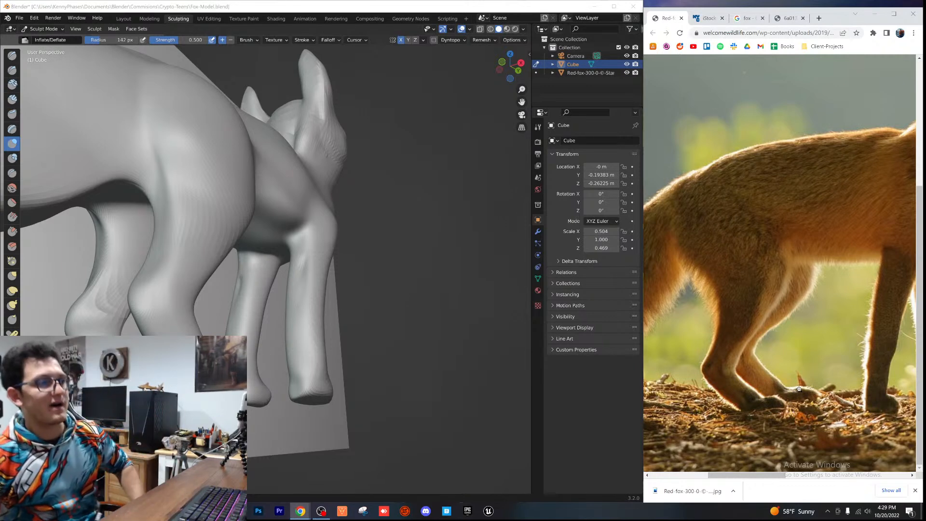
pyautogui.hotkey('ctrl', 's')
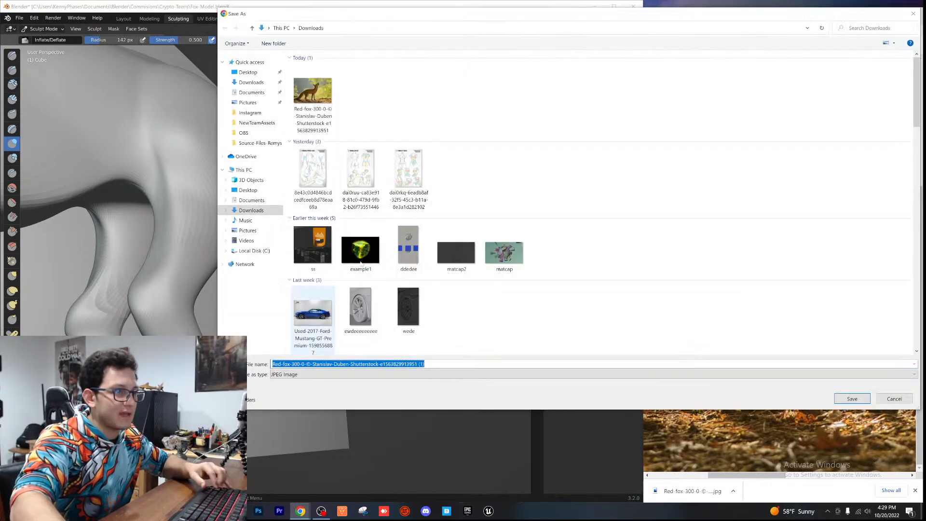
pyautogui.click(913, 11)
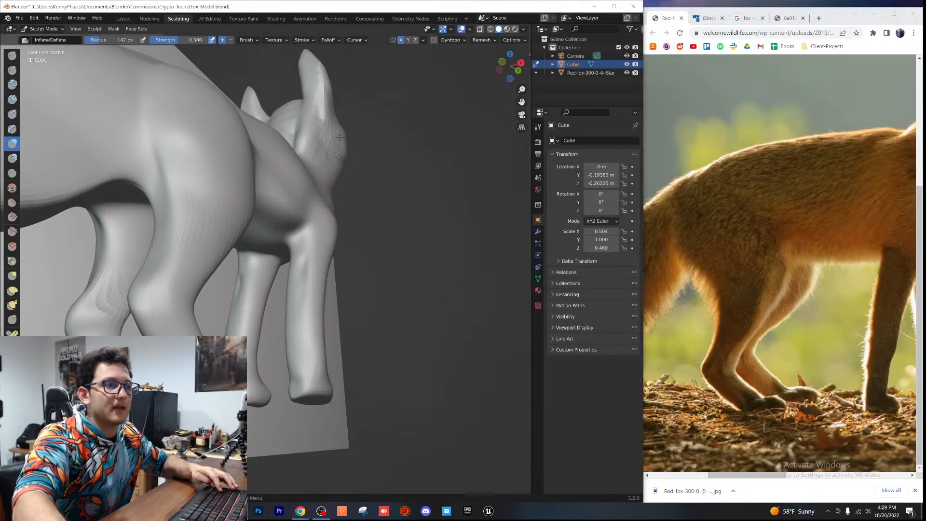
pyautogui.hotkey('ctrl', 's')
# Step: Carve a crease along the back of the hind leg above the ankle with the Crease brush, working in the right side view
pyautogui.scroll(4, 209, 250)
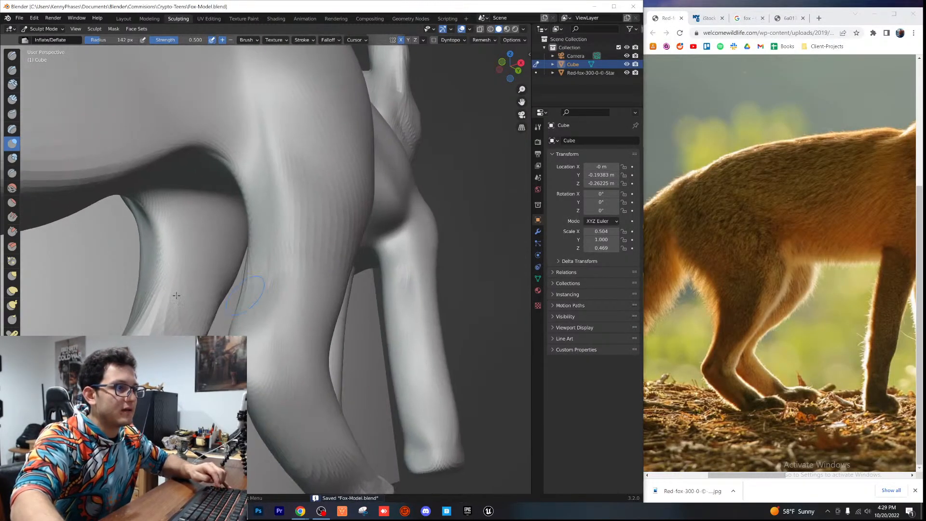
pyautogui.click(12, 173)
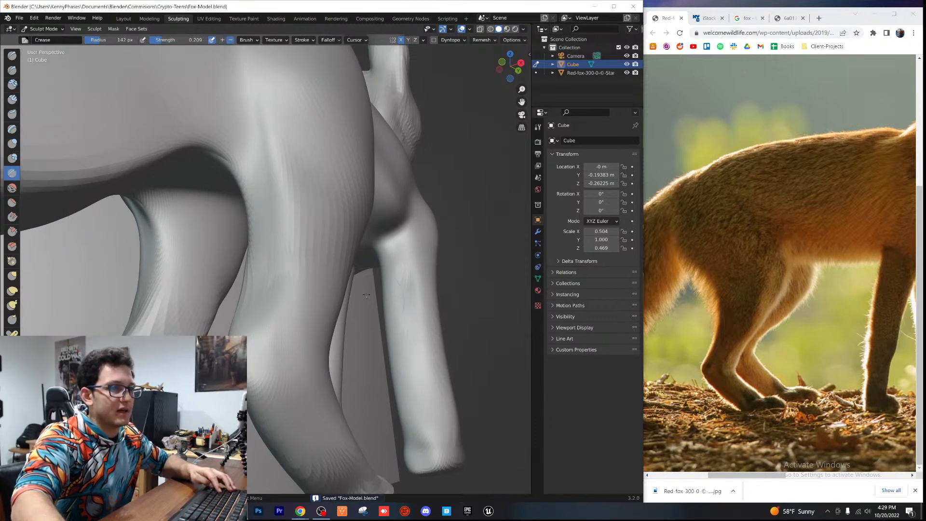
pyautogui.moveTo(306, 280); pyautogui.dragTo(292, 316)
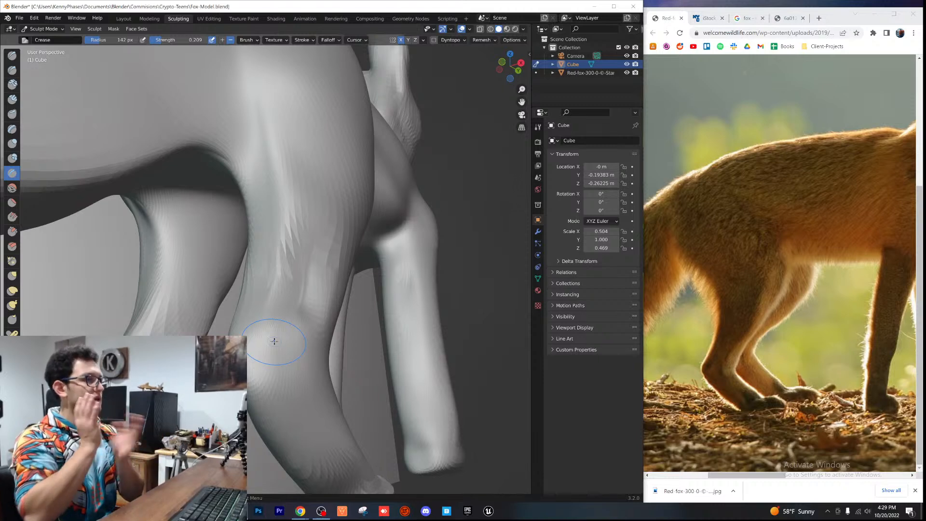
pyautogui.hotkey('ctrl', 'z')
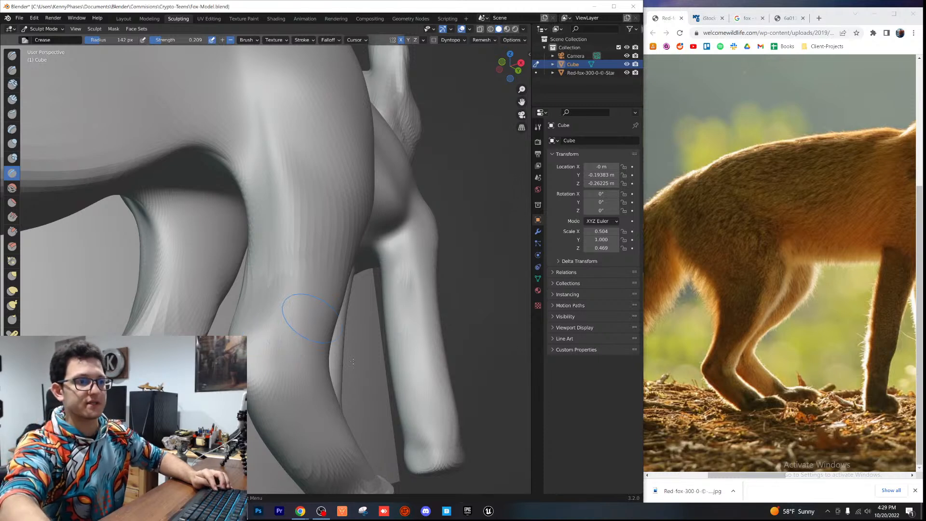
pyautogui.click(519, 62)
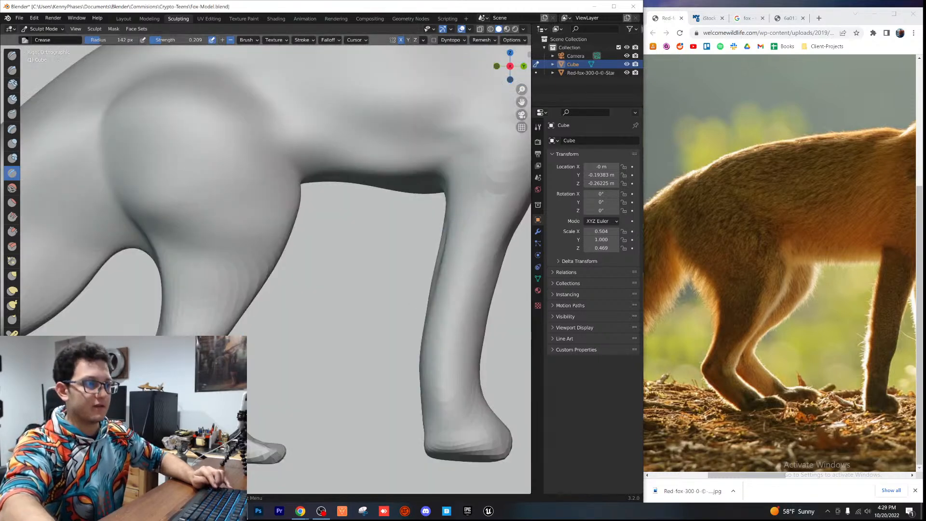
pyautogui.scroll(3, 309, 270)
pyautogui.keyDown('shift'); pyautogui.moveTo(236, 415); pyautogui.dragTo(361, 263, button='middle'); pyautogui.keyUp('shift')
pyautogui.scroll(4, 299, 294)
pyautogui.scroll(1, 288, 303)
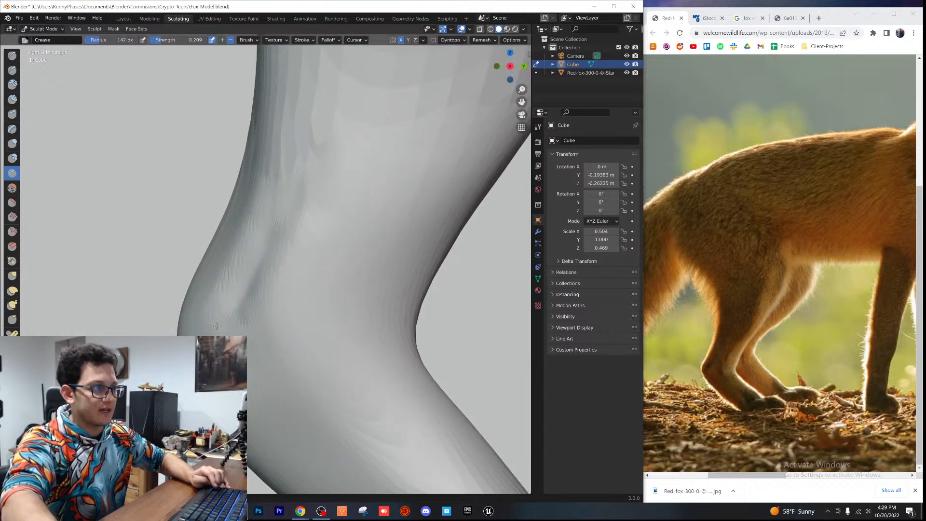
pyautogui.moveTo(227, 325); pyautogui.dragTo(233, 322)
pyautogui.scroll(-2, 277, 256)
pyautogui.keyDown('shift'); pyautogui.moveTo(280, 253); pyautogui.dragTo(275, 337, button='middle'); pyautogui.keyUp('shift')
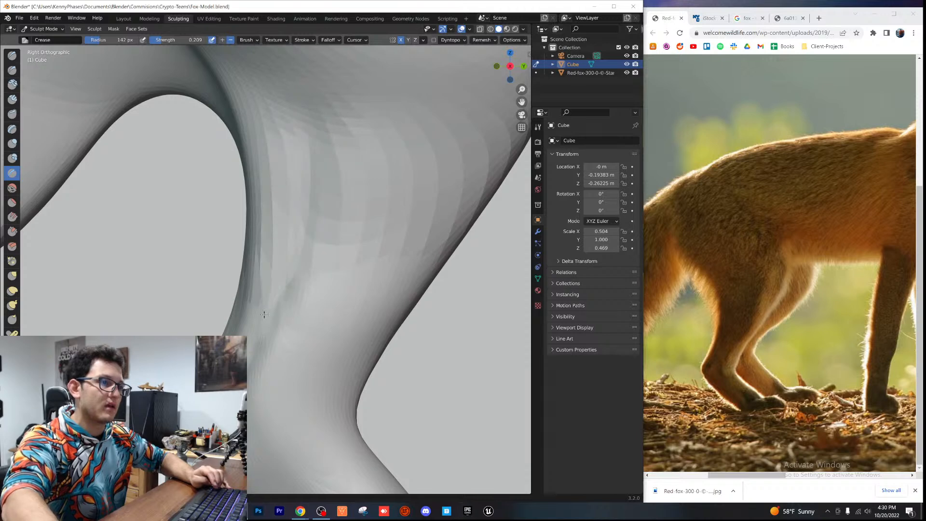
pyautogui.scroll(-3, 425, 311)
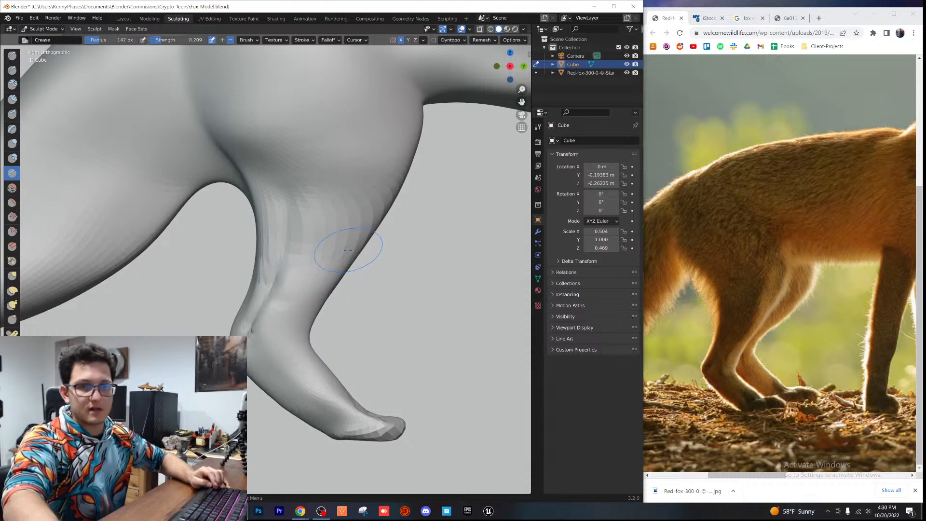
# Step: Compare the whole fox in side profile with the reference photo's chest and front legs, and inspect the neck from behind
pyautogui.moveTo(709, 477); pyautogui.dragTo(782, 460)
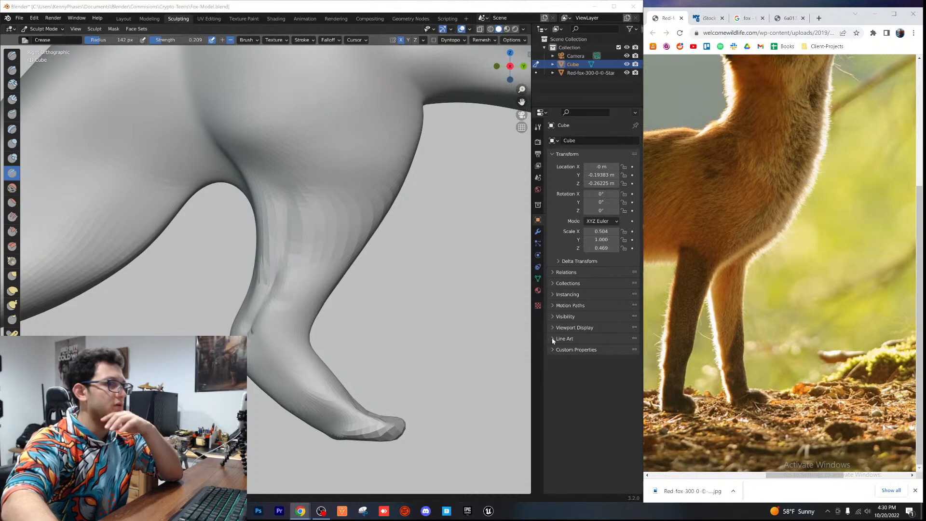
pyautogui.scroll(-8, 381, 264)
pyautogui.scroll(1, 321, 213)
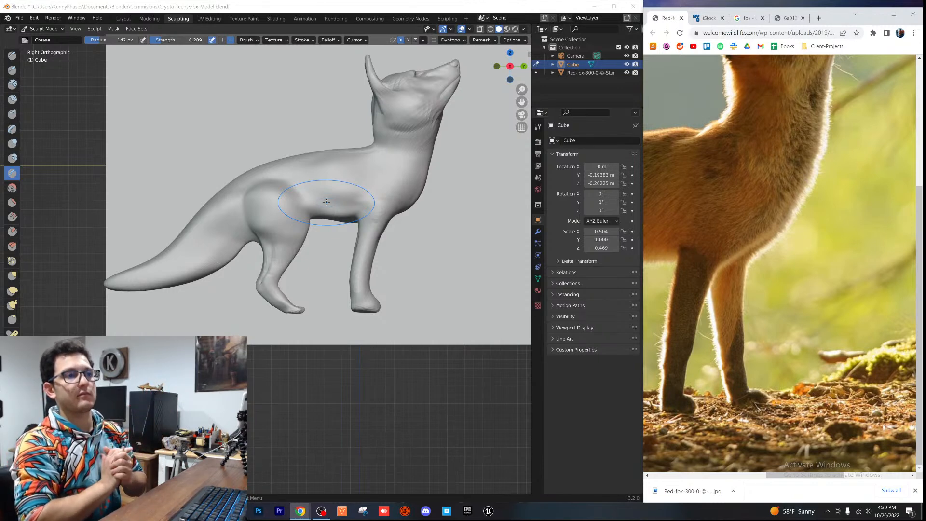
pyautogui.scroll(6, 413, 169)
pyautogui.moveTo(413, 169)
pyautogui.mouseDown(button='middle')
pyautogui.moveTo(281, 352)
pyautogui.moveTo(410, 270)
pyautogui.moveTo(315, 144)
pyautogui.moveTo(371, 111)
pyautogui.moveTo(238, 299)
pyautogui.moveTo(295, 348)
pyautogui.moveTo(306, 285)
pyautogui.mouseUp(button='middle')
pyautogui.scroll(-5, 316, 145)
pyautogui.scroll(3, 237, 299)
pyautogui.scroll(5, 294, 349)
pyautogui.scroll(-2, 306, 285)
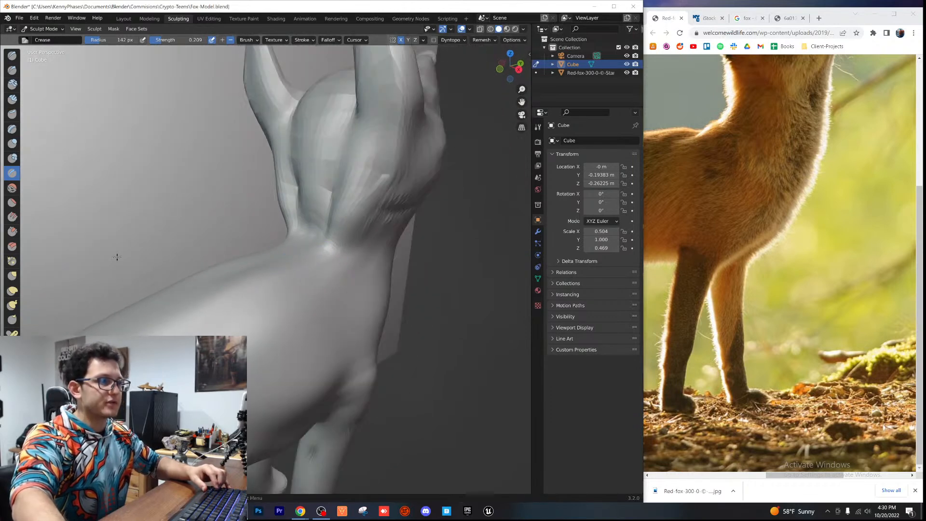
# Step: Inflate the back of the fox's neck just below the head with the Inflate/Deflate brush
pyautogui.click(12, 144)
pyautogui.scroll(-4, 296, 262)
pyautogui.moveTo(297, 262)
pyautogui.mouseDown(button='middle')
pyautogui.moveTo(326, 266)
pyautogui.moveTo(364, 300)
pyautogui.mouseUp(button='middle')
pyautogui.scroll(3, 339, 285)
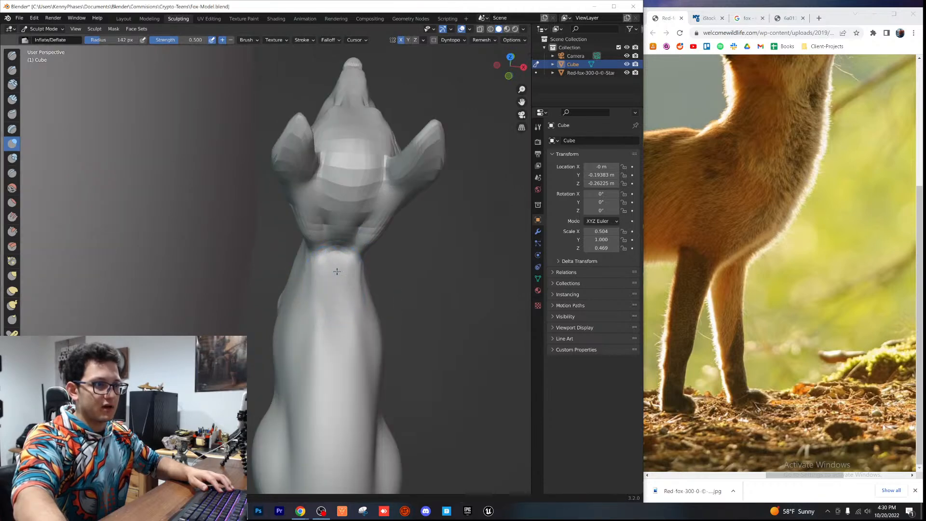
pyautogui.moveTo(338, 272); pyautogui.dragTo(340, 272)
pyautogui.scroll(3, 338, 261)
pyautogui.moveTo(381, 242)
pyautogui.mouseDown()
pyautogui.moveTo(388, 247)
pyautogui.moveTo(384, 227)
pyautogui.mouseUp()
# Step: Smooth the nape where the neck meets the head with the Smooth brush, checking the reference photo's neck, and save the file
pyautogui.click(13, 189)
pyautogui.moveTo(384, 226); pyautogui.dragTo(286, 289, button='middle')
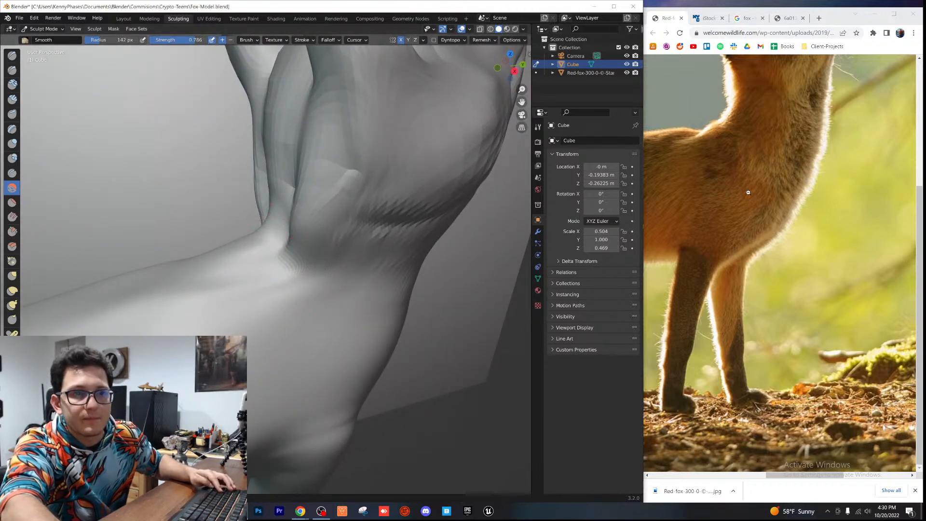
pyautogui.scroll(4, 753, 208)
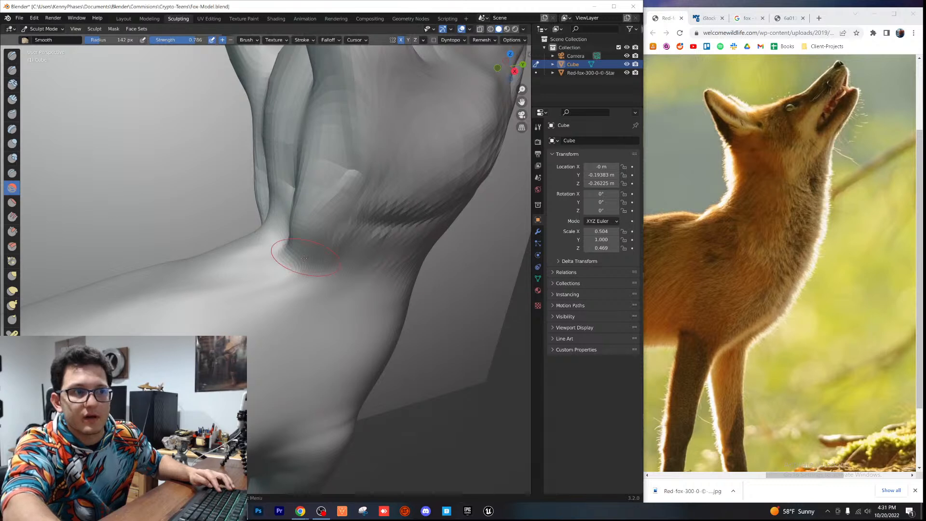
pyautogui.scroll(-5, 308, 258)
pyautogui.moveTo(331, 240); pyautogui.dragTo(302, 254, button='middle')
pyautogui.hotkey('ctrl', 's')
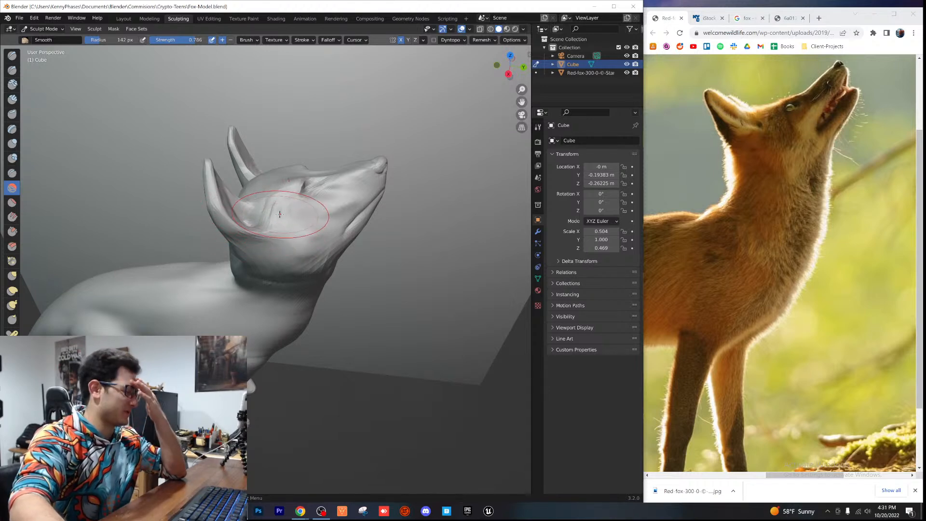
# Step: Switch to the reference photo of the fox in tall grass and view the model's head from the front
pyautogui.moveTo(278, 215); pyautogui.dragTo(222, 229, button='middle')
pyautogui.scroll(3, 299, 203)
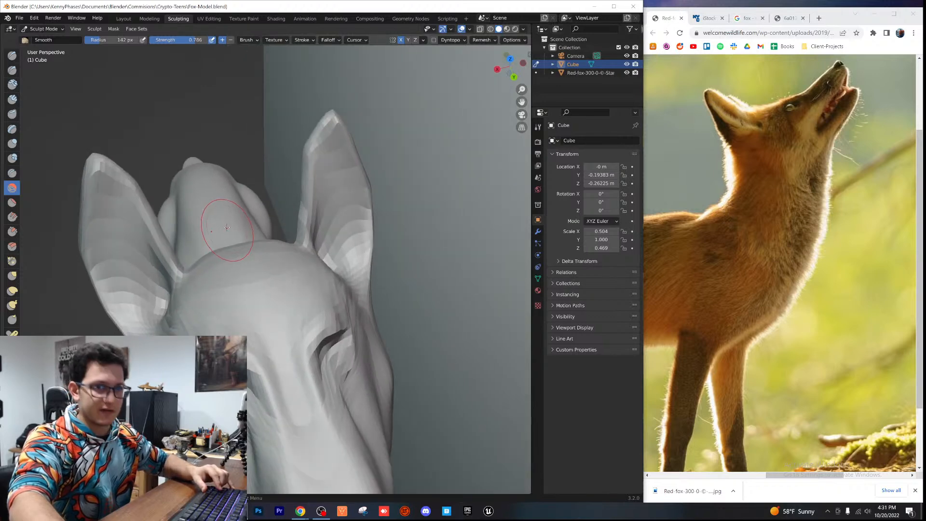
pyautogui.click(707, 20)
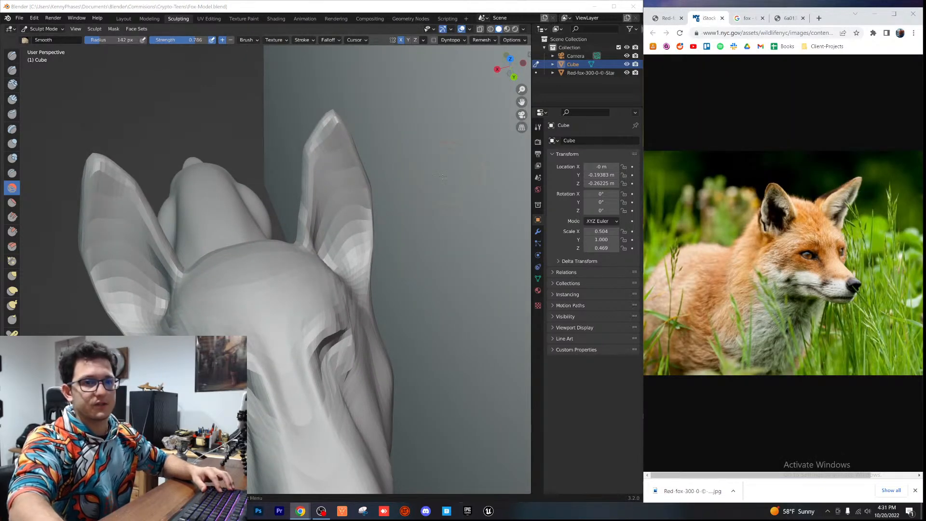
pyautogui.scroll(-5, 456, 161)
pyautogui.moveTo(386, 202); pyautogui.dragTo(382, 189, button='middle')
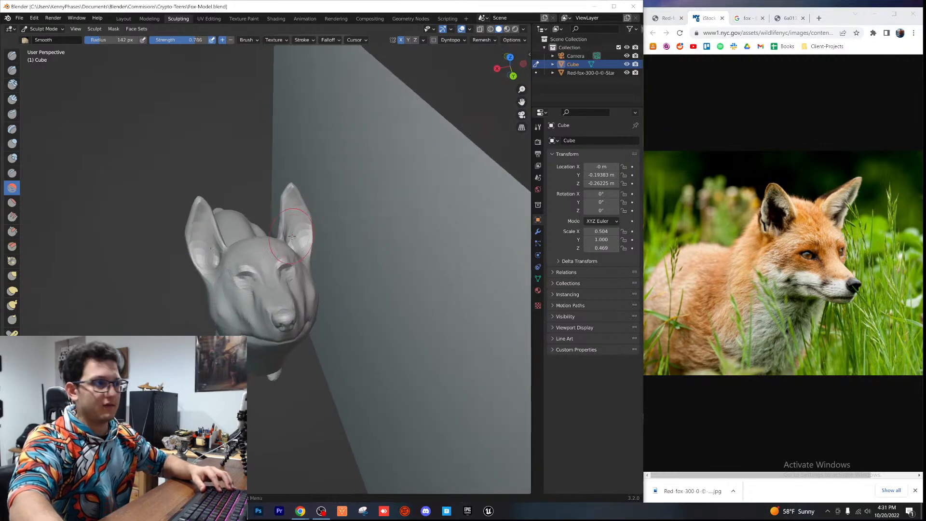
# Step: Reshape the top of the fox's forehead between the ears with the Elastic Deform brush and check it in profile
pyautogui.click(12, 290)
pyautogui.scroll(3, 262, 255)
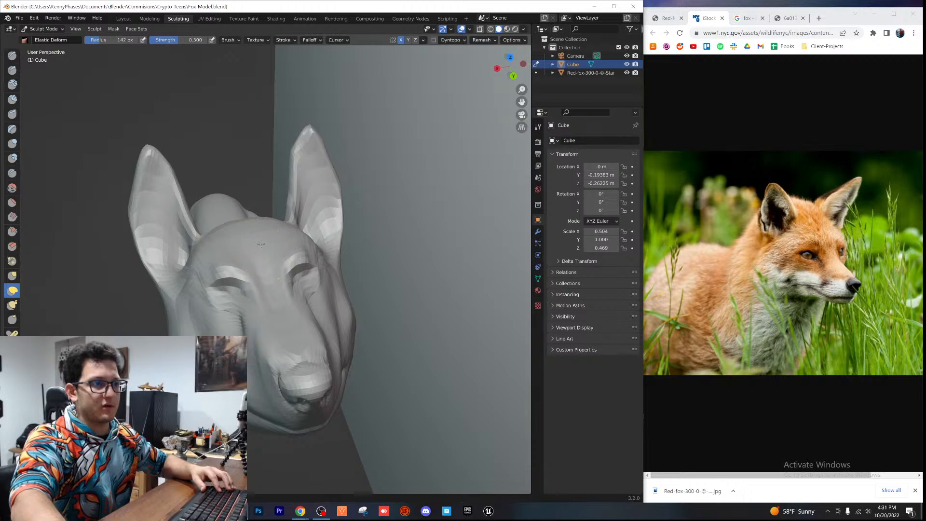
pyautogui.moveTo(263, 220); pyautogui.dragTo(267, 219)
pyautogui.moveTo(297, 256)
pyautogui.mouseDown(button='middle')
pyautogui.moveTo(342, 179)
pyautogui.moveTo(257, 289)
pyautogui.mouseUp(button='middle')
pyautogui.scroll(3, 295, 246)
pyautogui.moveTo(233, 286); pyautogui.dragTo(224, 271)
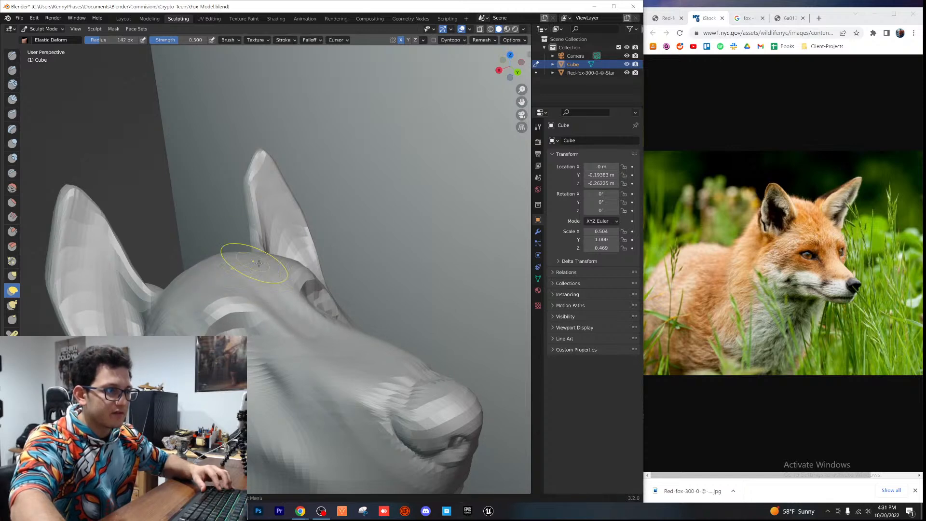
pyautogui.scroll(3, 250, 261)
pyautogui.scroll(-4, 182, 260)
pyautogui.moveTo(181, 260)
pyautogui.mouseDown(button='middle')
pyautogui.moveTo(362, 269)
pyautogui.moveTo(240, 280)
pyautogui.mouseUp(button='middle')
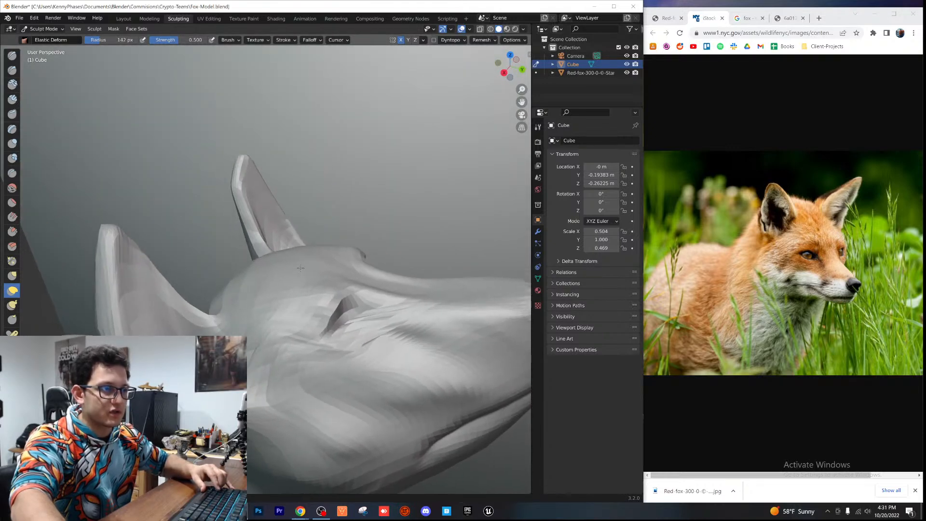
pyautogui.scroll(-5, 214, 264)
pyautogui.moveTo(386, 293)
pyautogui.mouseDown(button='middle')
pyautogui.moveTo(408, 323)
pyautogui.moveTo(398, 324)
pyautogui.mouseUp(button='middle')
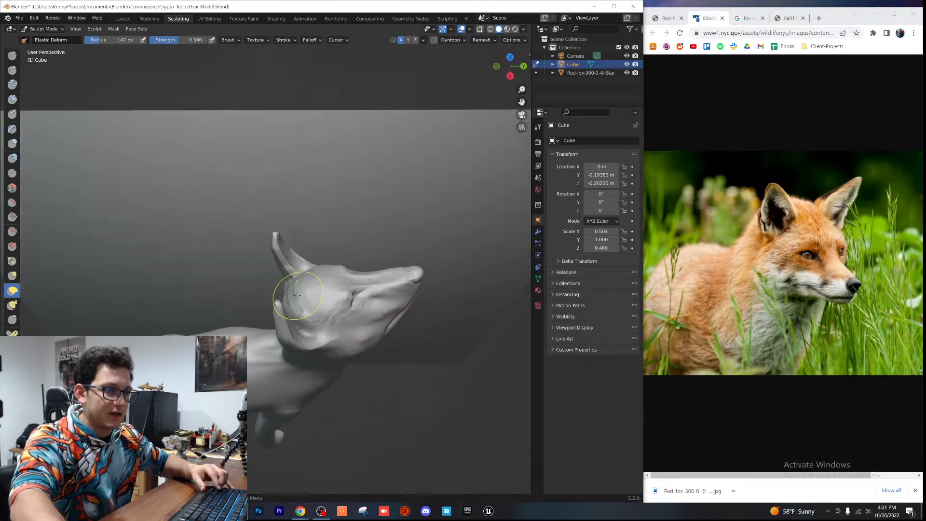
# Step: Adjust the outer shape of the fox's ears with the Elastic Deform brush, working from the front and from behind
pyautogui.moveTo(267, 291); pyautogui.dragTo(316, 295, button='middle')
pyautogui.scroll(4, 182, 285)
pyautogui.keyDown('shift'); pyautogui.moveTo(182, 284); pyautogui.dragTo(364, 318, button='middle'); pyautogui.keyUp('shift')
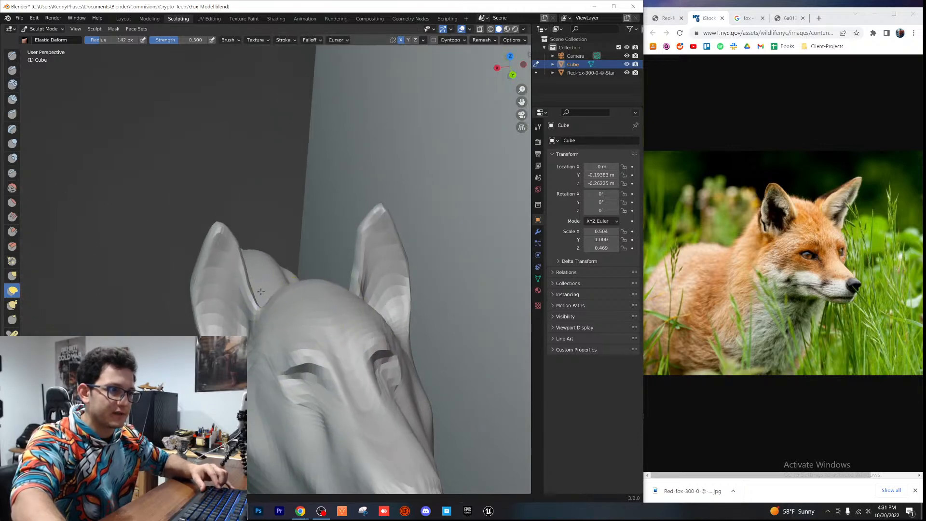
pyautogui.moveTo(223, 309); pyautogui.dragTo(221, 280)
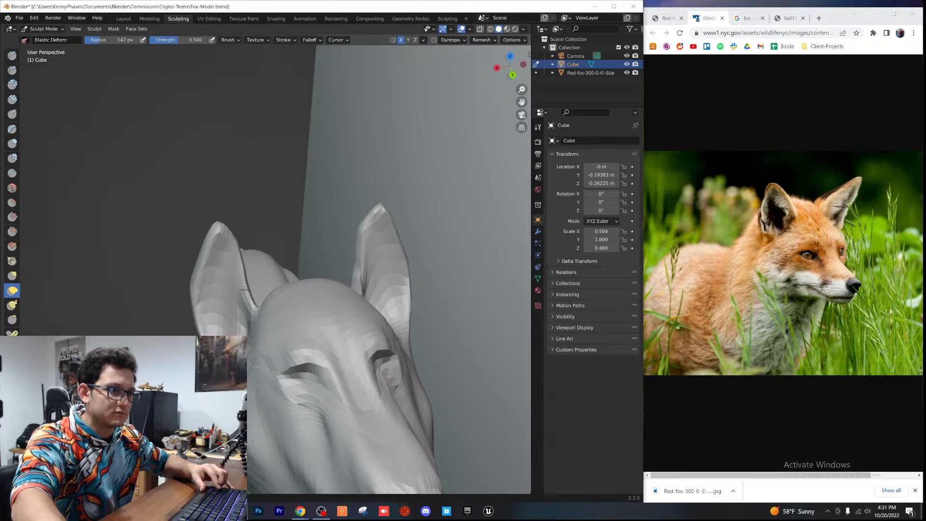
pyautogui.moveTo(245, 290); pyautogui.dragTo(375, 347, button='middle')
pyautogui.moveTo(360, 348); pyautogui.dragTo(300, 288, button='middle')
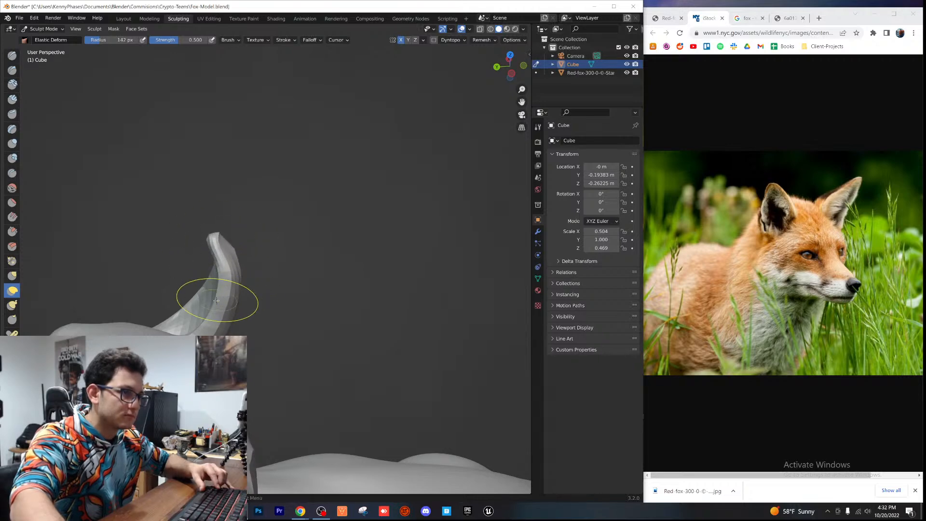
pyautogui.moveTo(196, 302); pyautogui.dragTo(279, 303, button='middle')
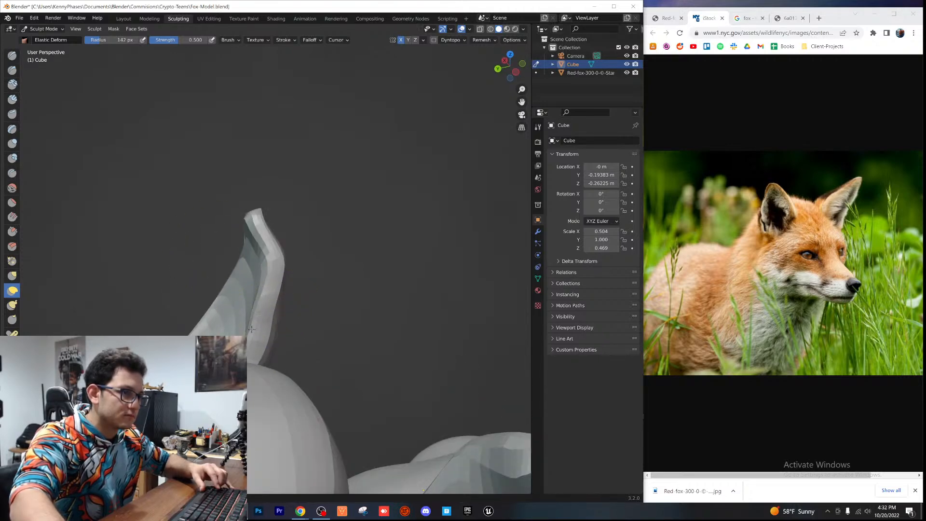
pyautogui.moveTo(270, 264); pyautogui.dragTo(226, 269)
# Step: Widen the ear's opening and reshape its inner hollow and lower base with the Elastic Deform brush
pyautogui.moveTo(263, 279); pyautogui.dragTo(364, 320, button='middle')
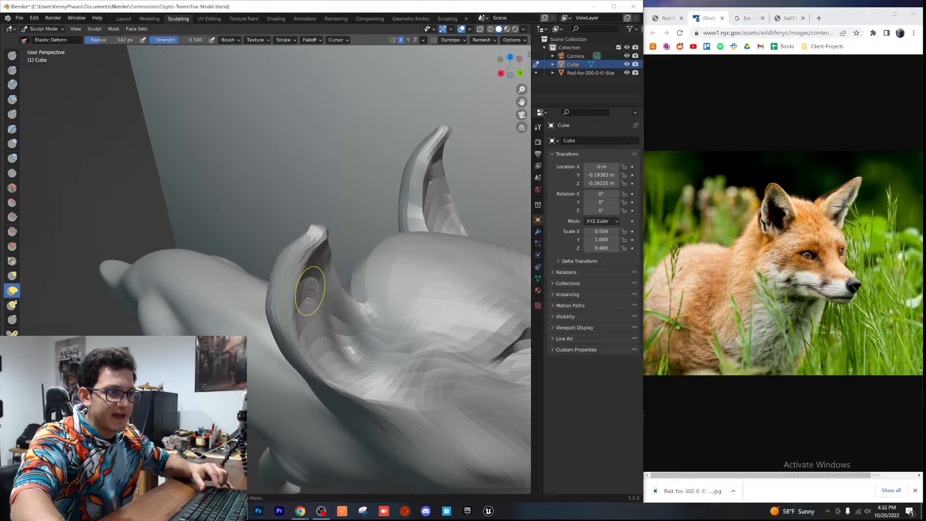
pyautogui.moveTo(312, 293); pyautogui.dragTo(306, 271)
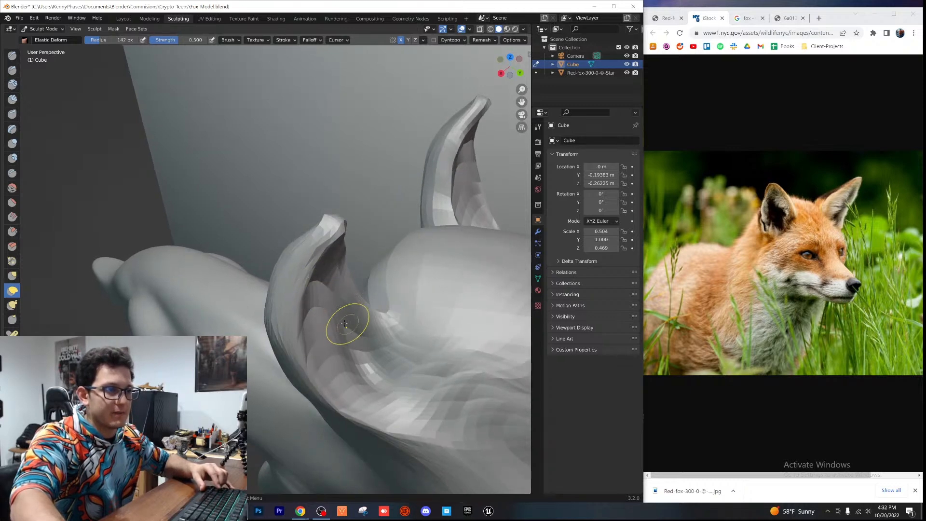
pyautogui.scroll(6, 341, 347)
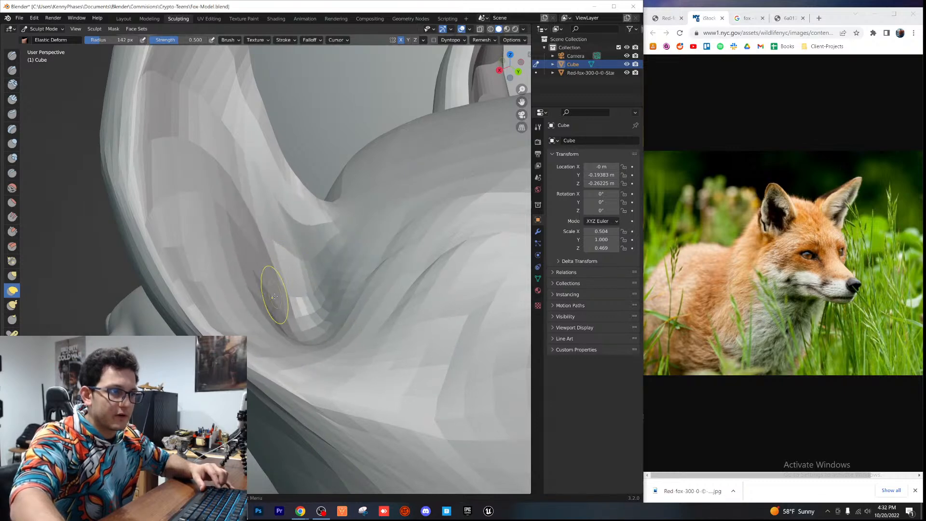
pyautogui.scroll(-6, 340, 295)
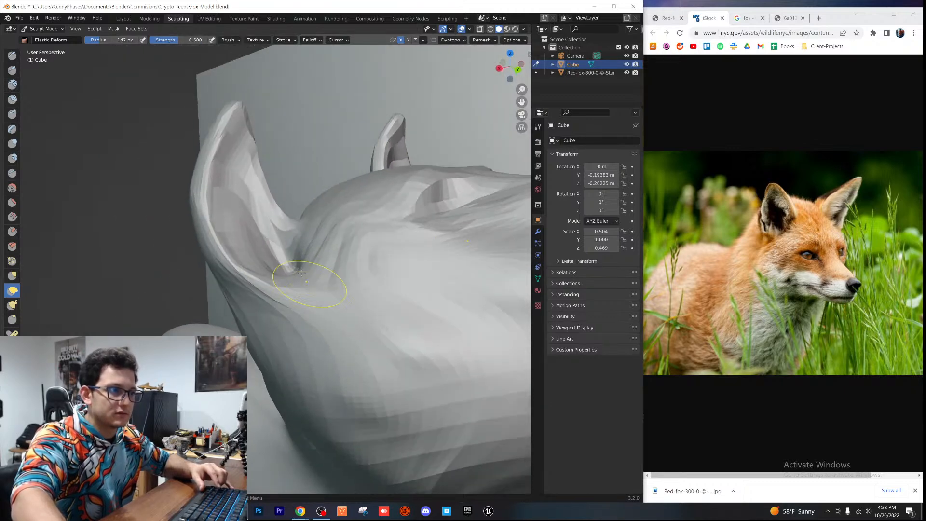
pyautogui.moveTo(284, 289); pyautogui.dragTo(302, 372)
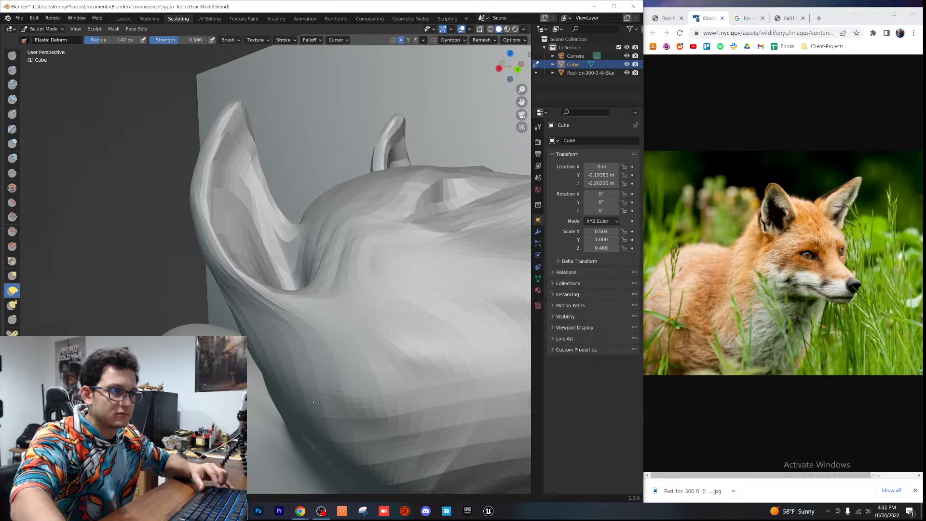
pyautogui.moveTo(257, 259)
pyautogui.mouseDown()
pyautogui.moveTo(263, 268)
pyautogui.moveTo(225, 202)
pyautogui.mouseUp()
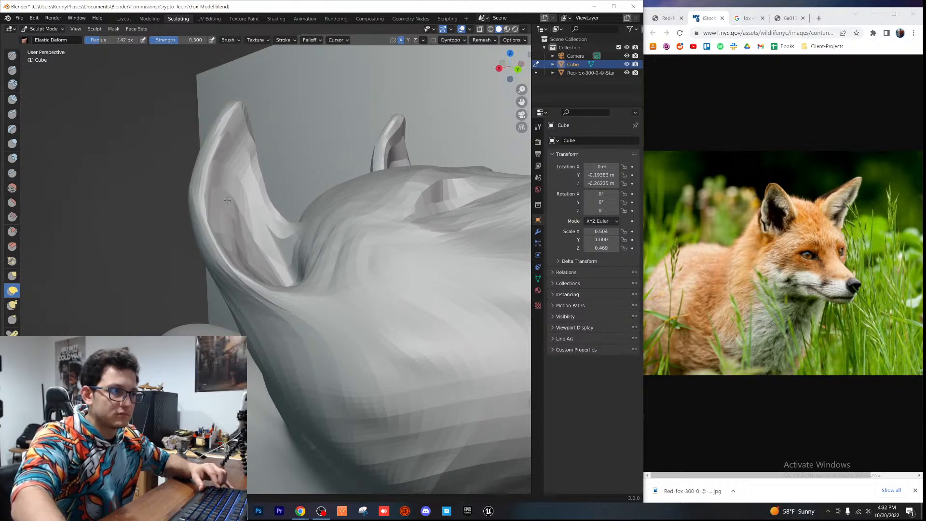
# Step: Check the reshaped ears from behind and from the front, and save the fox model file
pyautogui.scroll(-3, 224, 202)
pyautogui.moveTo(225, 201); pyautogui.dragTo(407, 250, button='middle')
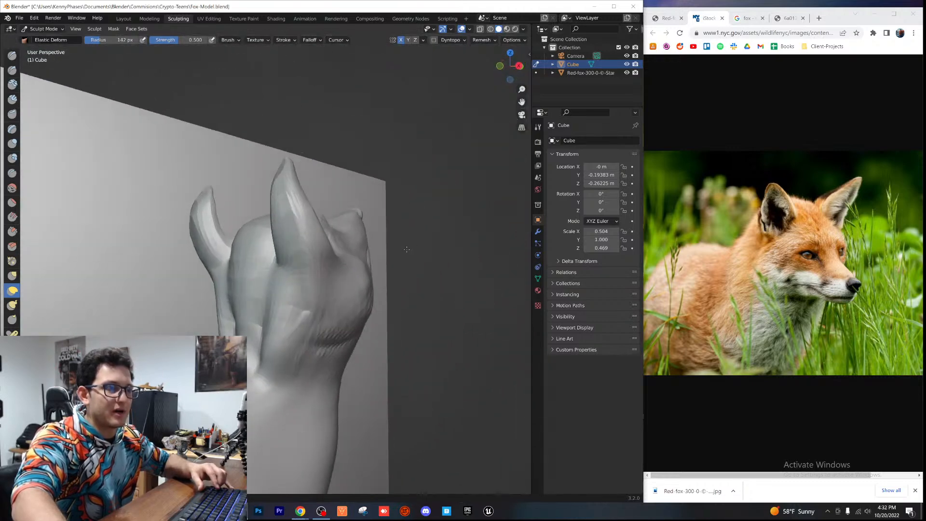
pyautogui.moveTo(285, 282); pyautogui.dragTo(304, 279, button='middle')
pyautogui.hotkey('ctrl', 's')
pyautogui.scroll(-3, 322, 241)
pyautogui.scroll(3, 303, 279)
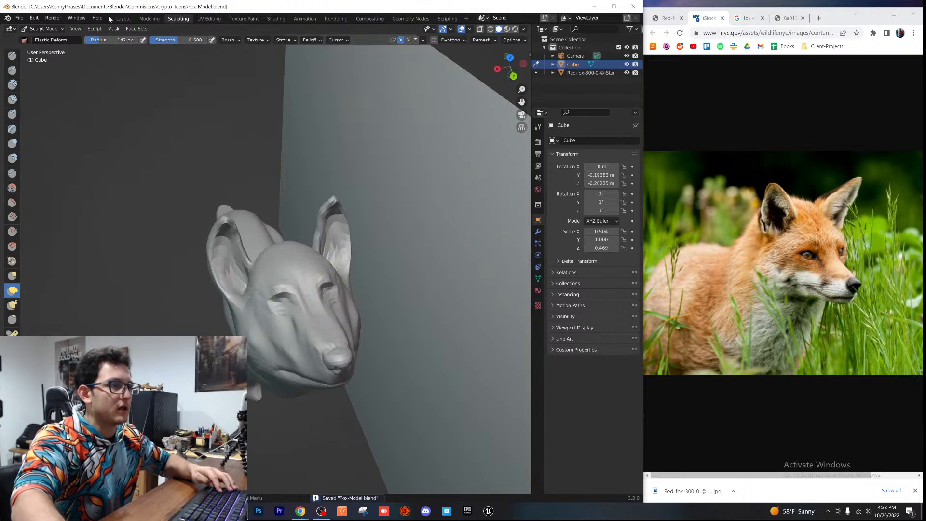
# Step: Switch to the Layout workspace and add a UV sphere mesh in Object Mode for the fox's eye
pyautogui.click(126, 19)
pyautogui.moveTo(321, 201); pyautogui.dragTo(352, 108, button='middle')
pyautogui.click(499, 29)
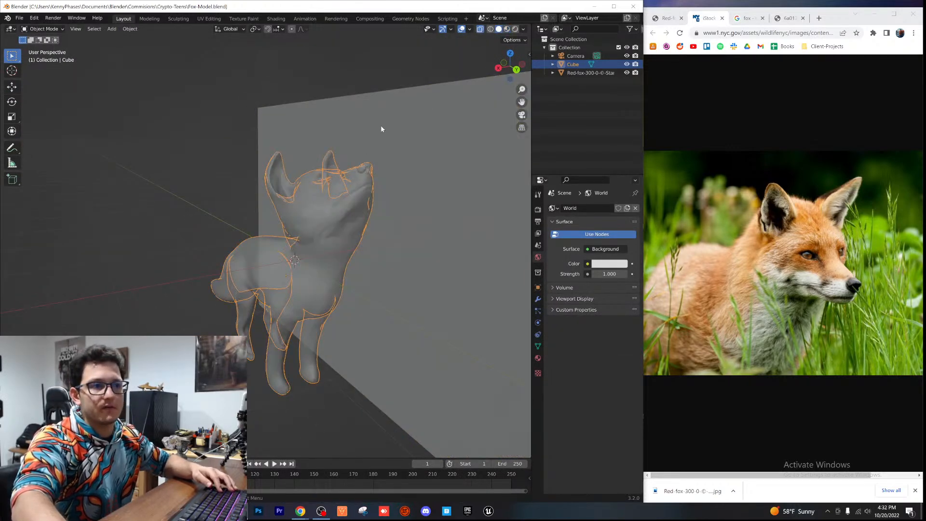
pyautogui.click(481, 29)
pyautogui.scroll(2, 300, 188)
pyautogui.moveTo(300, 189); pyautogui.dragTo(282, 114, button='middle')
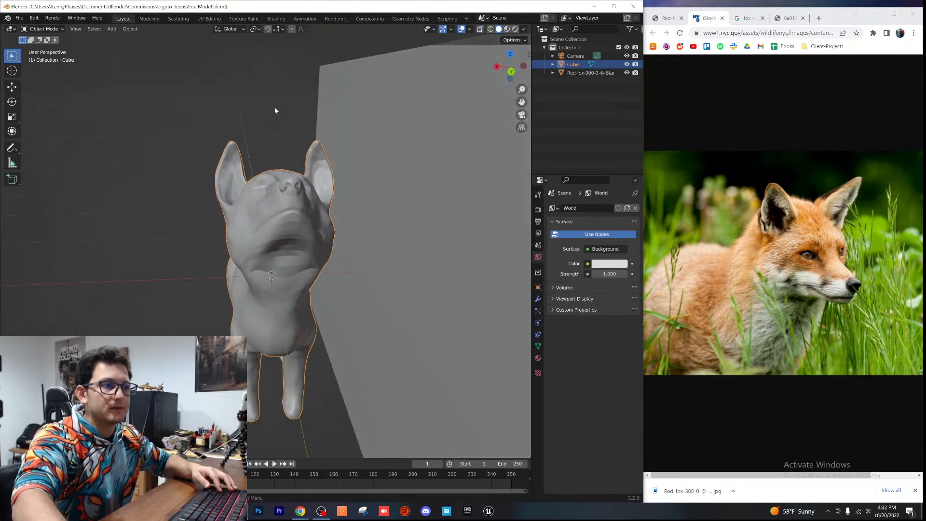
pyautogui.click(112, 29)
pyautogui.moveTo(126, 37)
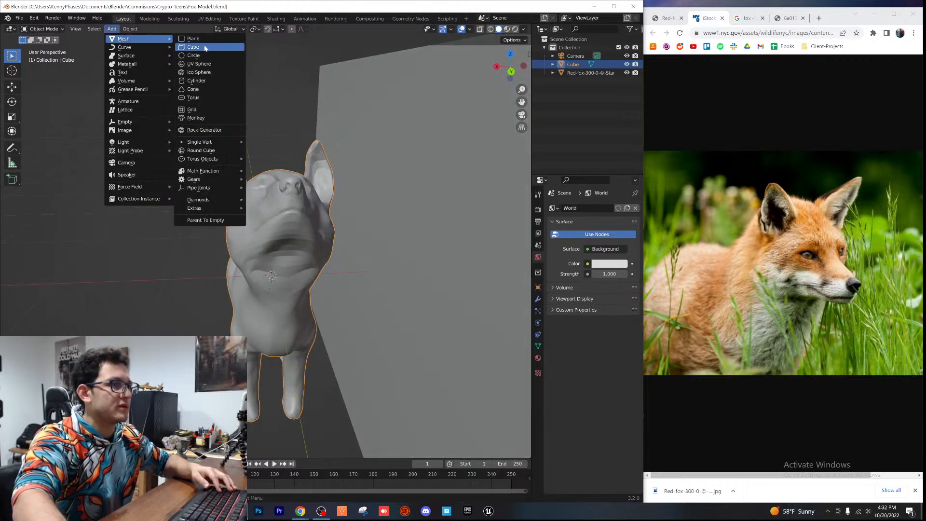
pyautogui.click(208, 67)
# Step: Scale the new sphere down well below head size and raise it along Z above the fox's head
pyautogui.scroll(-4, 285, 181)
pyautogui.moveTo(300, 242); pyautogui.dragTo(308, 270, button='middle')
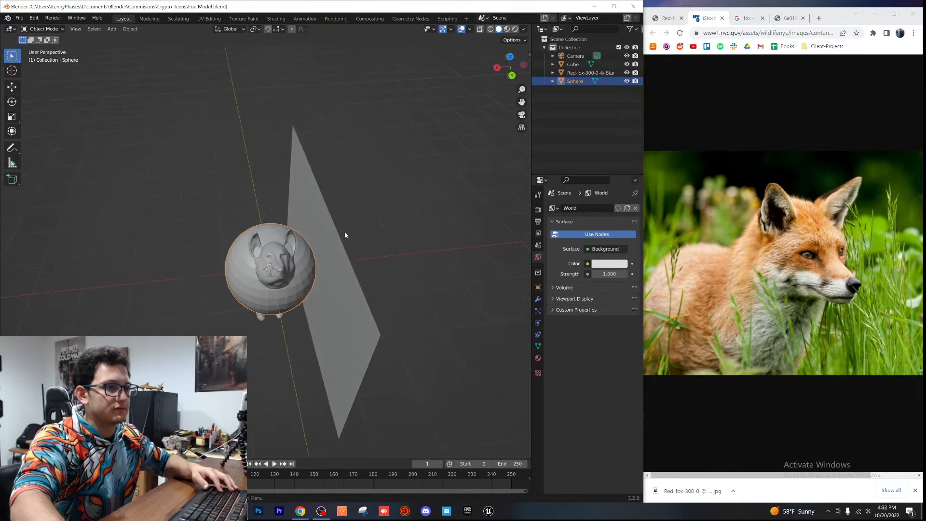
pyautogui.press('s')
pyautogui.click(283, 259)
pyautogui.press('g')
pyautogui.press('z')
pyautogui.click(284, 212)
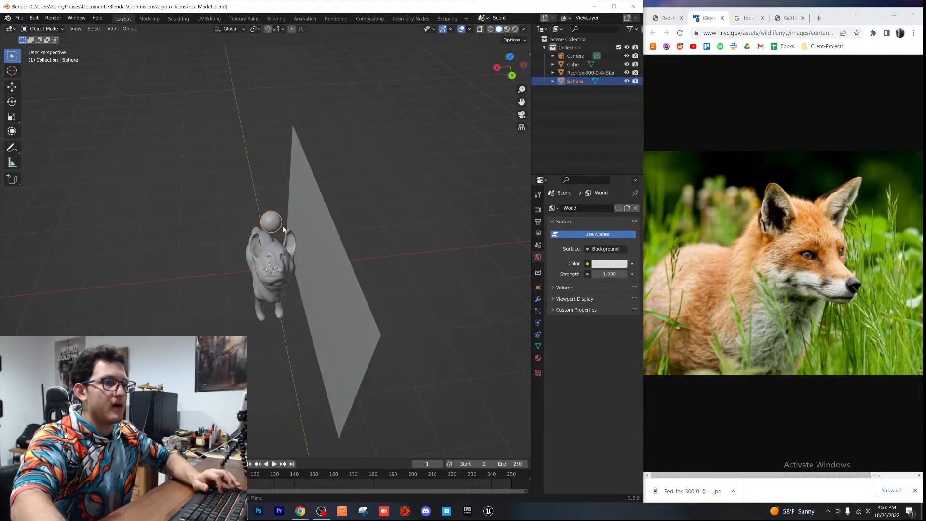
# Step: Move the sphere over one of the fox's eye sockets in the top orthographic view
pyautogui.scroll(3, 289, 212)
pyautogui.click(510, 59)
pyautogui.scroll(4, 316, 140)
pyautogui.keyDown('shift'); pyautogui.moveTo(316, 141); pyautogui.dragTo(296, 359, button='middle'); pyautogui.keyUp('shift')
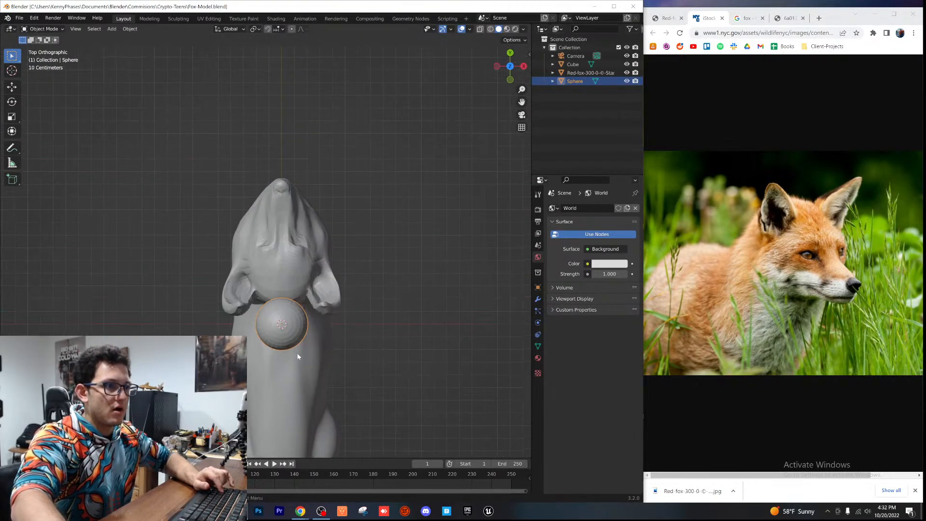
pyautogui.press('g')
pyautogui.click(302, 281)
# Step: Scale the sphere to about 0.27 of its size and align it over the eye socket from above
pyautogui.scroll(5, 313, 280)
pyautogui.press('s')
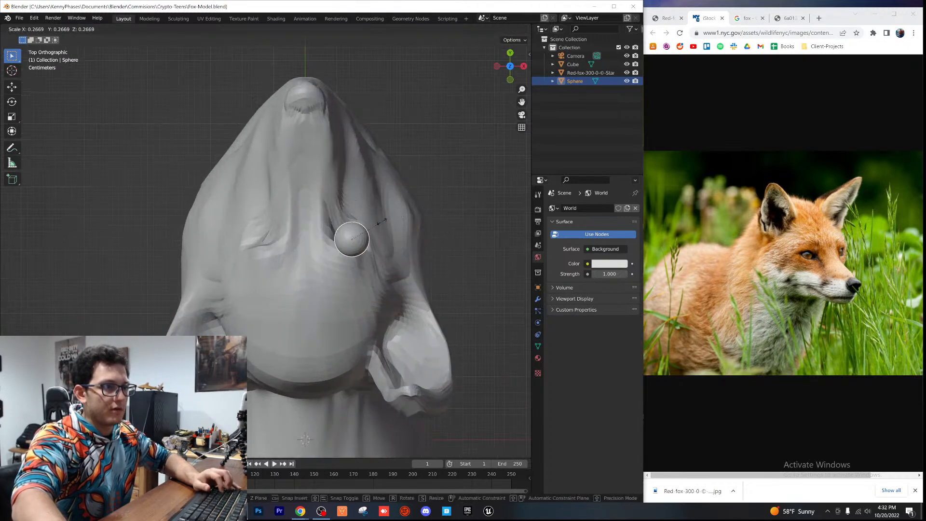
pyautogui.click(387, 225)
pyautogui.scroll(4, 338, 270)
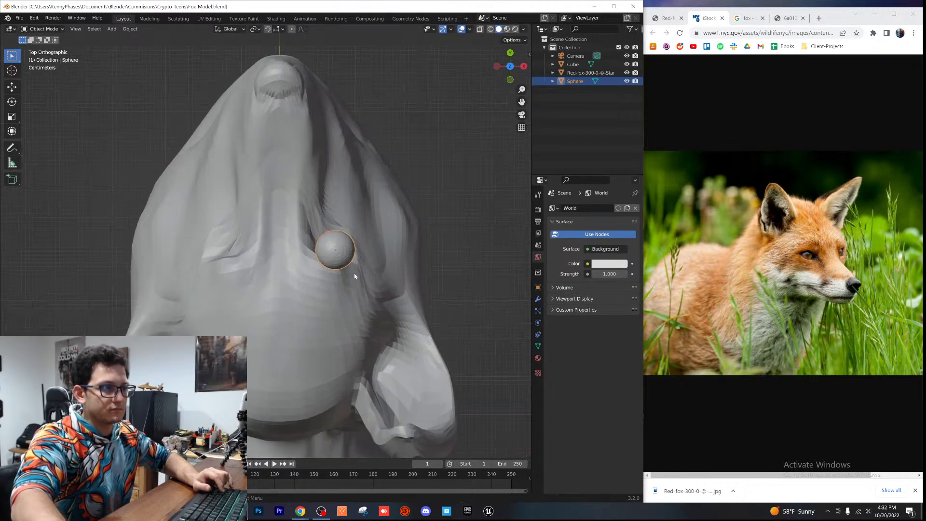
pyautogui.press('g')
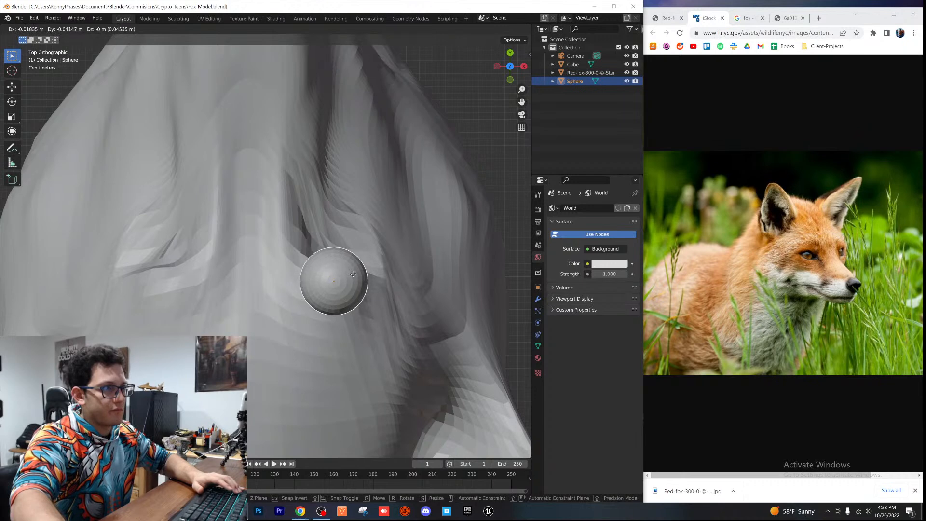
pyautogui.click(356, 279)
# Step: Lower the sphere along Z to the height of the fox's eye in the back orthographic view
pyautogui.moveTo(354, 277); pyautogui.dragTo(233, 212, button='middle')
pyautogui.scroll(-9, 233, 211)
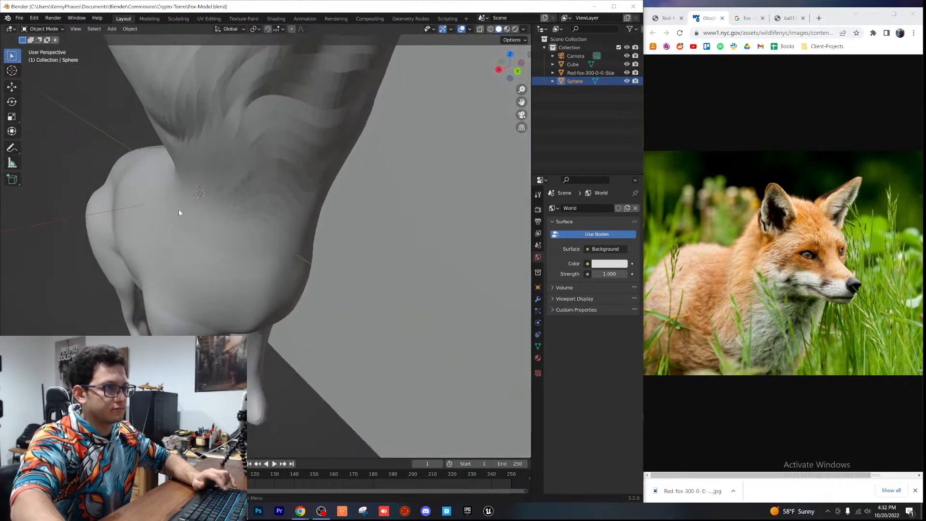
pyautogui.click(523, 69)
pyautogui.keyDown('shift'); pyautogui.moveTo(305, 178); pyautogui.dragTo(288, 352, button='middle'); pyautogui.keyUp('shift')
pyautogui.scroll(5, 237, 253)
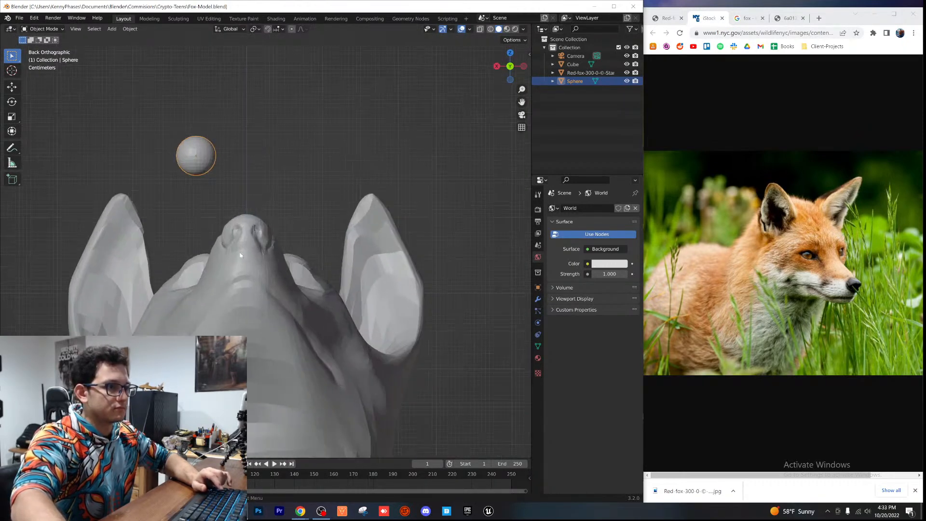
pyautogui.press('g')
pyautogui.press('z')
pyautogui.click(275, 292)
# Step: Move the sphere into the fox's eye socket and apply smooth shading to it
pyautogui.moveTo(275, 292); pyautogui.dragTo(320, 284, button='middle')
pyautogui.scroll(3, 318, 301)
pyautogui.scroll(-4, 247, 265)
pyautogui.press('g')
pyautogui.click(414, 212)
pyautogui.scroll(1, 271, 277)
pyautogui.rightClick(297, 232)
pyautogui.click(297, 232)
# Step: Add a Mirror modifier to the eyeball on the X axis with Cube as the mirror object
pyautogui.click(538, 300)
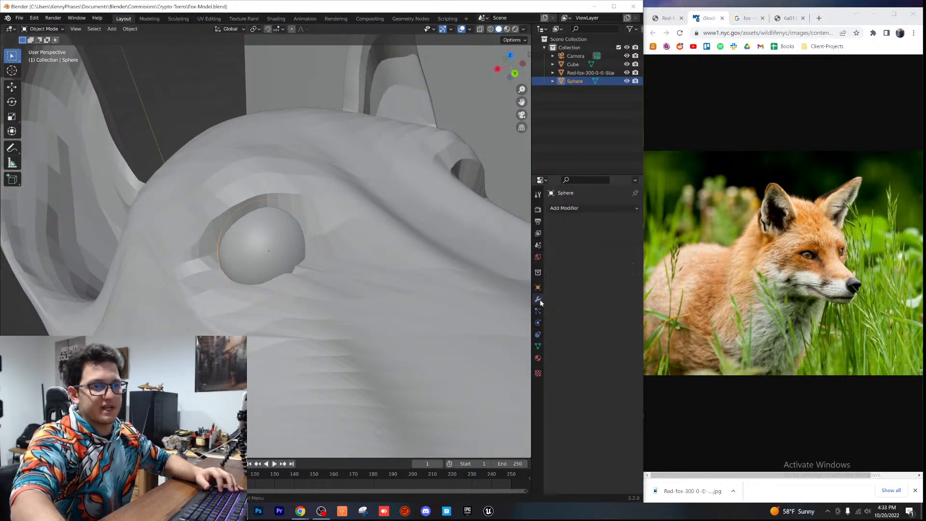
pyautogui.click(579, 208)
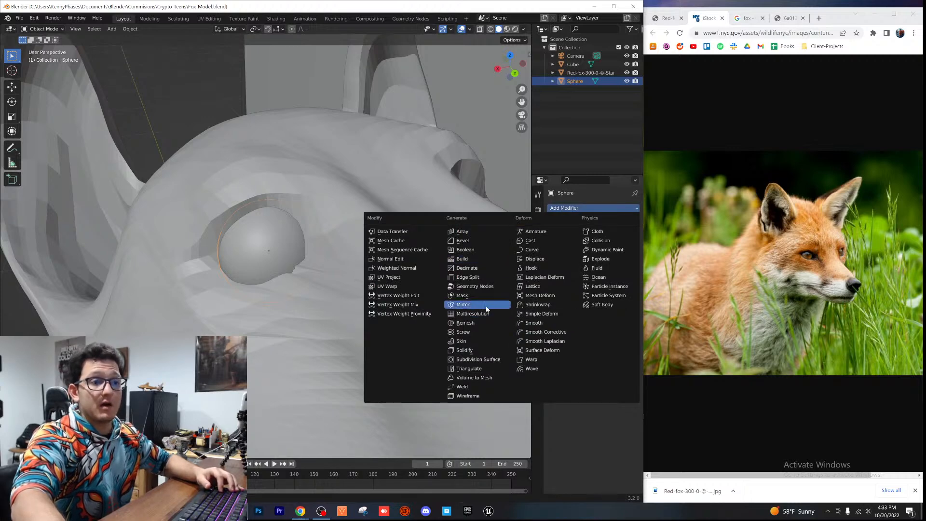
pyautogui.click(463, 304)
pyautogui.moveTo(350, 231); pyautogui.dragTo(449, 261, button='middle')
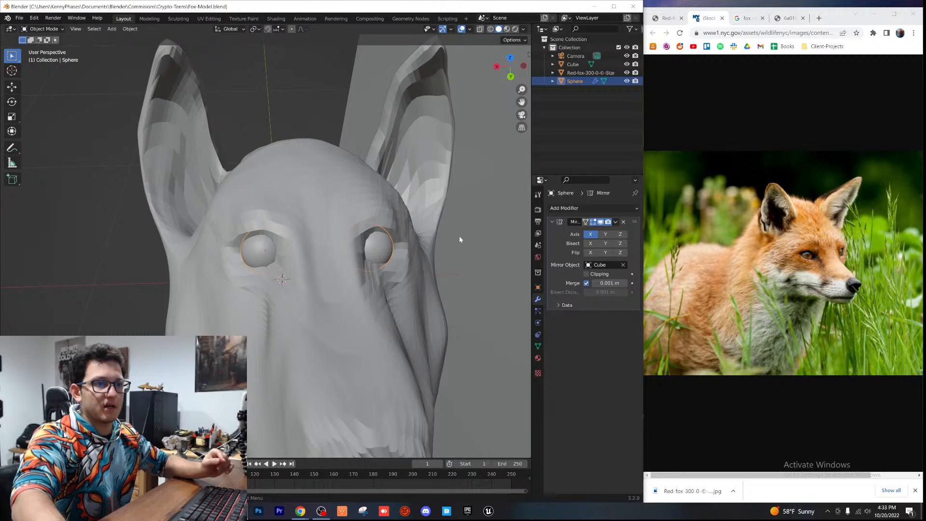
pyautogui.moveTo(327, 227); pyautogui.dragTo(278, 231, button='middle')
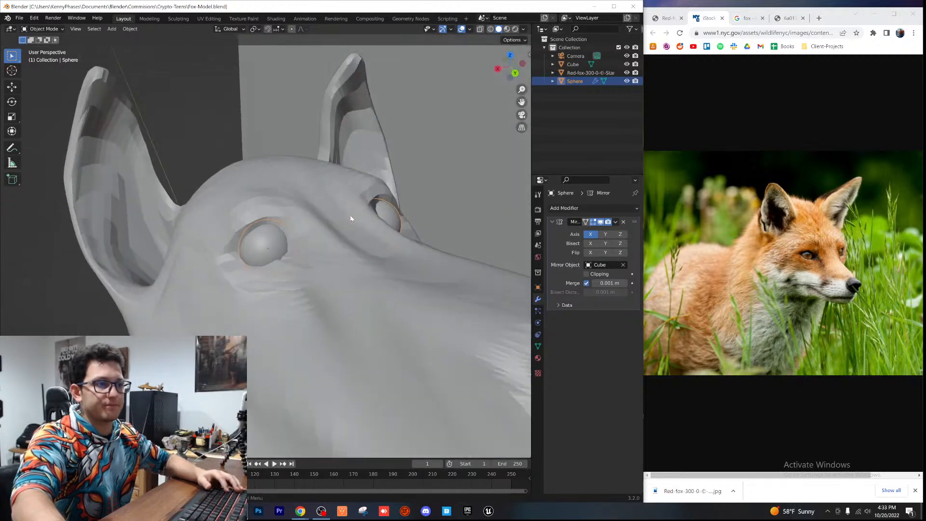
# Step: Stretch the eyeball along the Y axis and reposition it inside the eye socket
pyautogui.scroll(3, 276, 232)
pyautogui.press('s')
pyautogui.press('z')
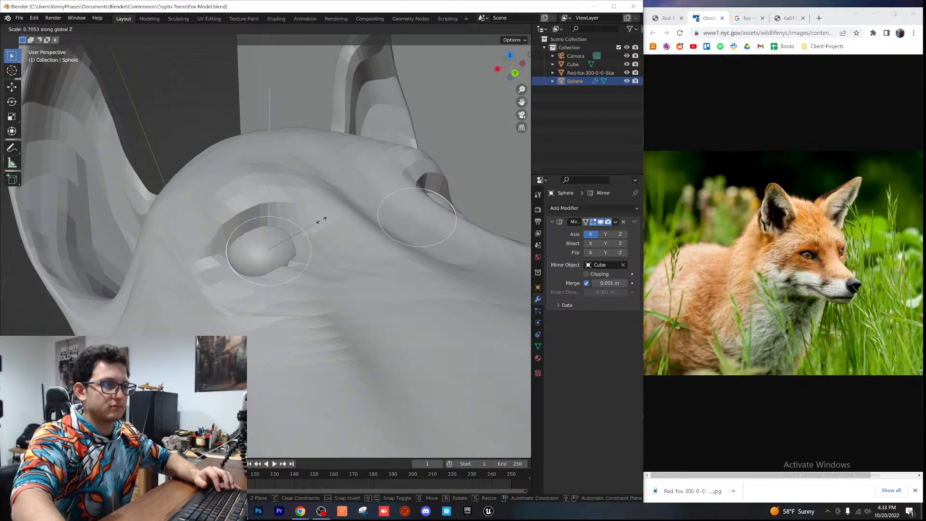
pyautogui.press('y')
pyautogui.click(319, 251)
pyautogui.moveTo(320, 251); pyautogui.dragTo(406, 205, button='middle')
pyautogui.press('g')
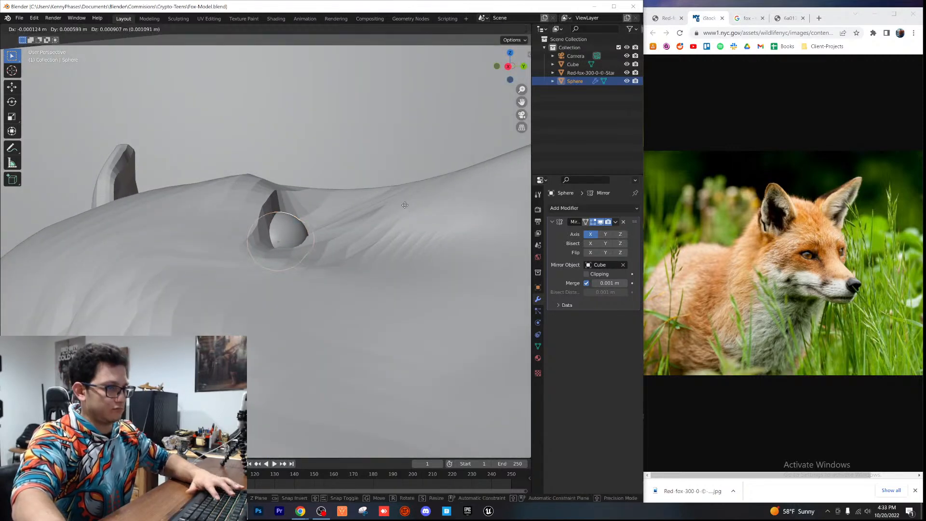
pyautogui.moveTo(412, 199); pyautogui.dragTo(103, 211, button='middle')
pyautogui.click(291, 201)
# Step: Rotate the eyeball with the Rotate tool to follow the slant of the eye socket
pyautogui.click(12, 102)
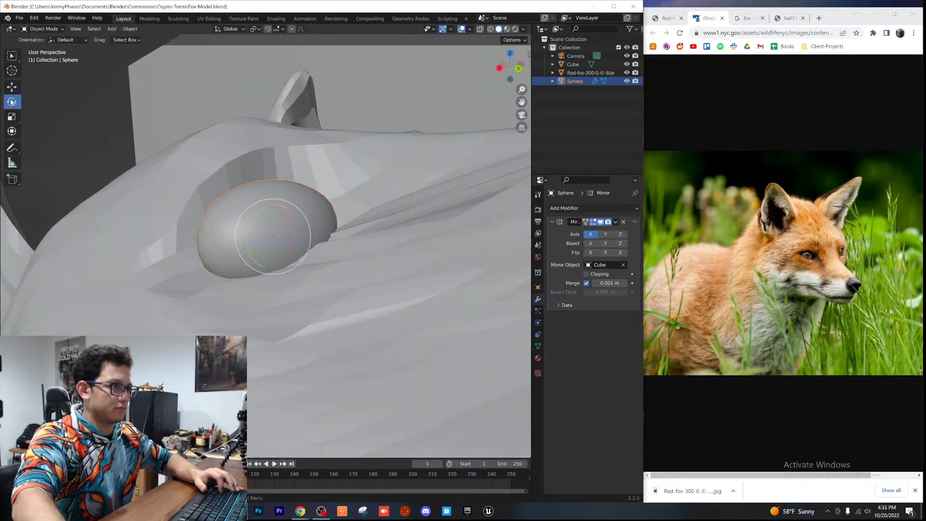
pyautogui.moveTo(278, 236); pyautogui.dragTo(272, 237)
pyautogui.moveTo(272, 237); pyautogui.dragTo(241, 306, button='middle')
pyautogui.moveTo(239, 293); pyautogui.dragTo(279, 275)
pyautogui.scroll(-5, 309, 292)
pyautogui.moveTo(342, 309); pyautogui.dragTo(372, 287, button='middle')
pyautogui.scroll(5, 341, 285)
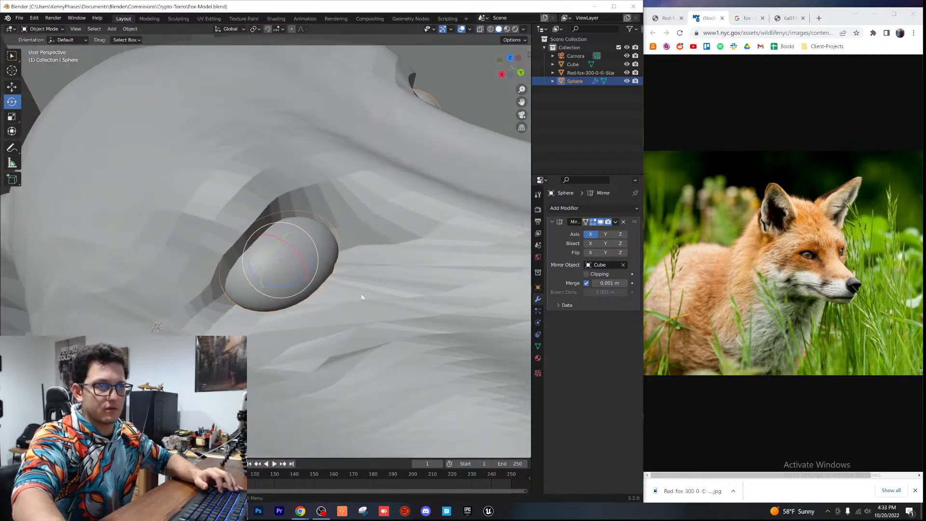
# Step: Shrink the eyeball slightly along the Y axis and check both eyes against the head
pyautogui.press('s')
pyautogui.press('y')
pyautogui.click(372, 265)
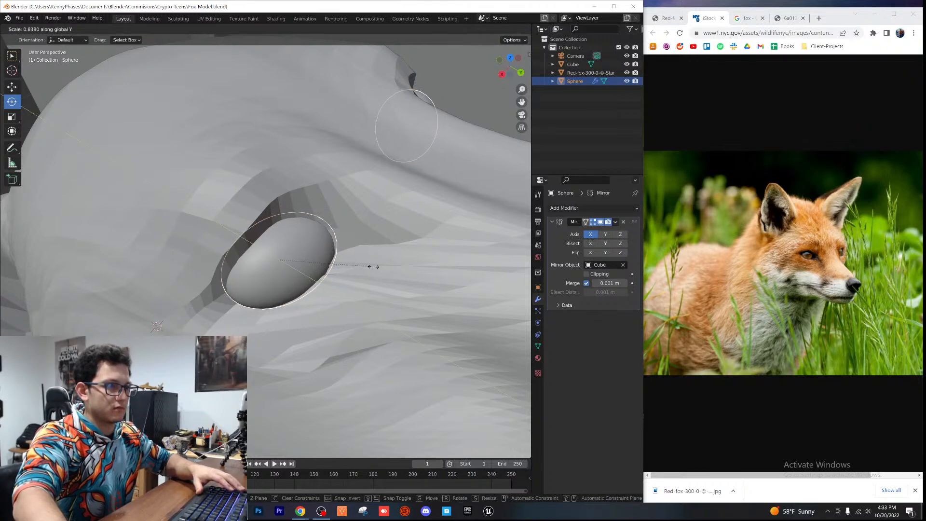
pyautogui.scroll(-5, 368, 290)
pyautogui.moveTo(320, 265); pyautogui.dragTo(314, 231, button='middle')
pyautogui.scroll(-5, 292, 282)
pyautogui.scroll(6, 304, 226)
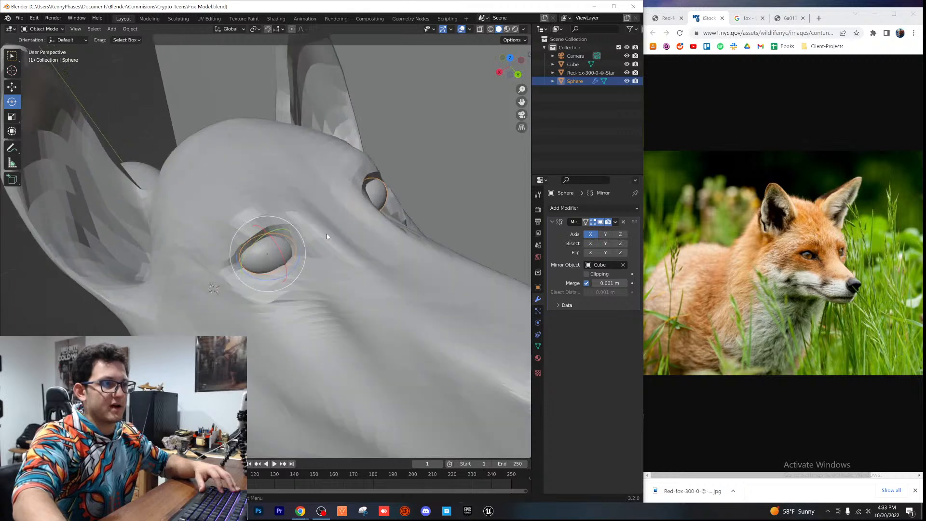
# Step: Fine-tune the eyeball's rotation from the back orthographic view and close up to seat it in the socket
pyautogui.moveTo(348, 175); pyautogui.dragTo(300, 192, button='middle')
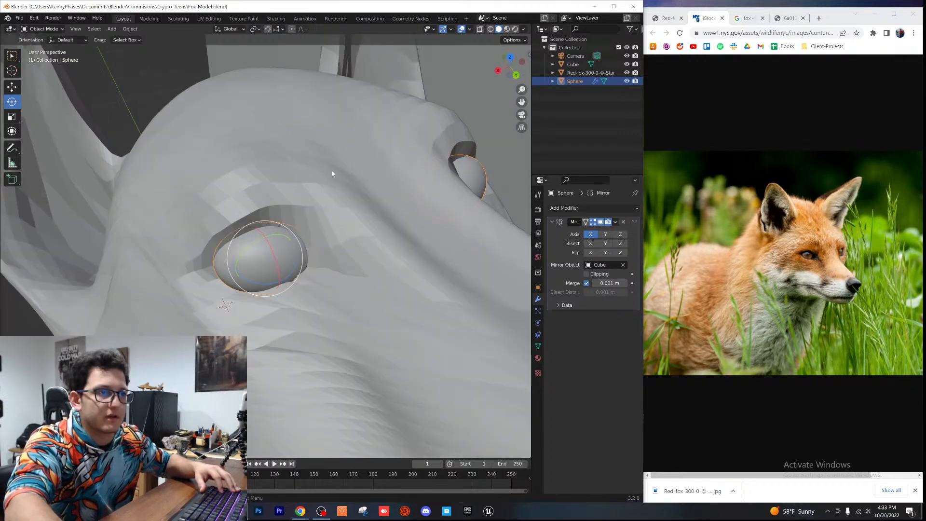
pyautogui.click(513, 77)
pyautogui.click(510, 80)
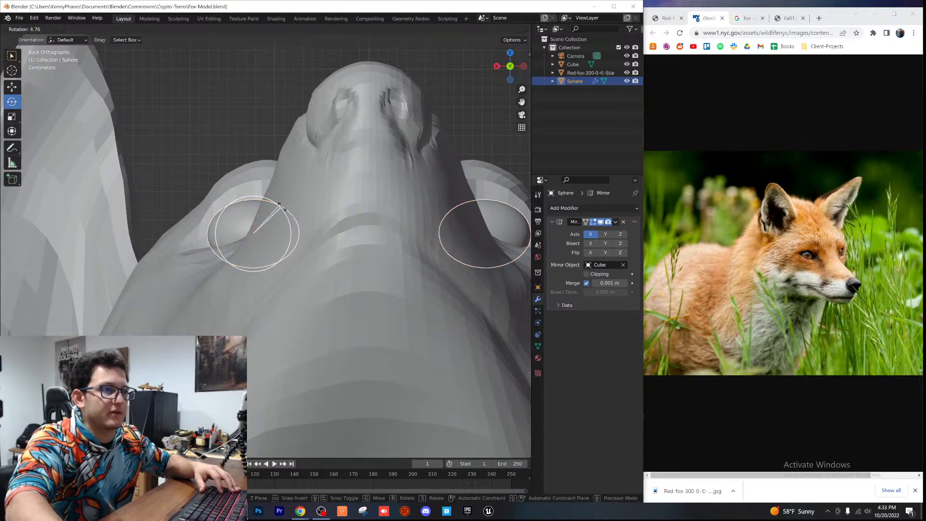
pyautogui.moveTo(278, 207); pyautogui.dragTo(311, 286, button='middle')
pyautogui.scroll(5, 265, 264)
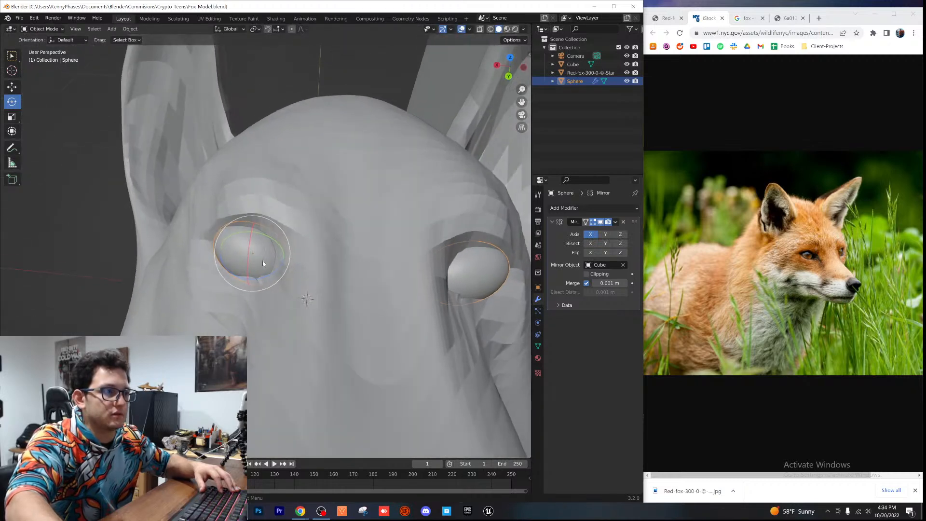
pyautogui.moveTo(233, 284); pyautogui.dragTo(228, 276)
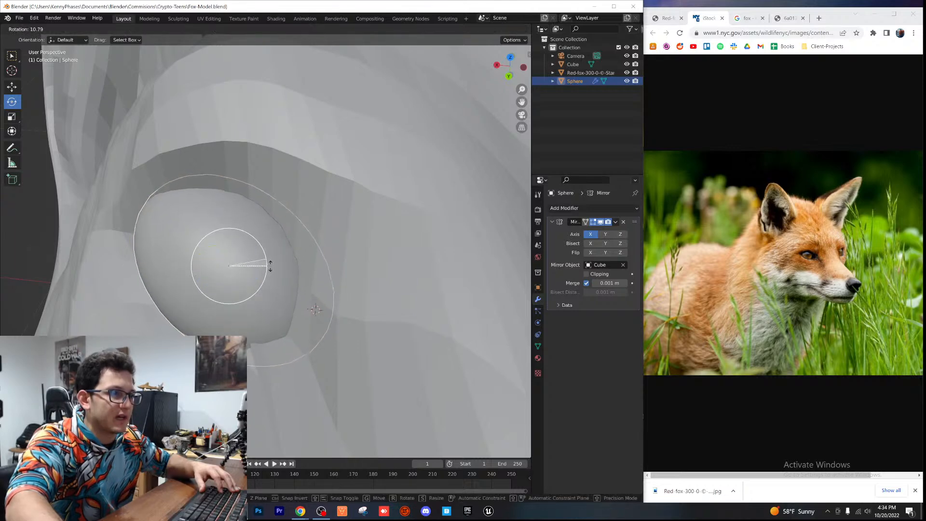
pyautogui.moveTo(287, 271); pyautogui.dragTo(353, 258, button='middle')
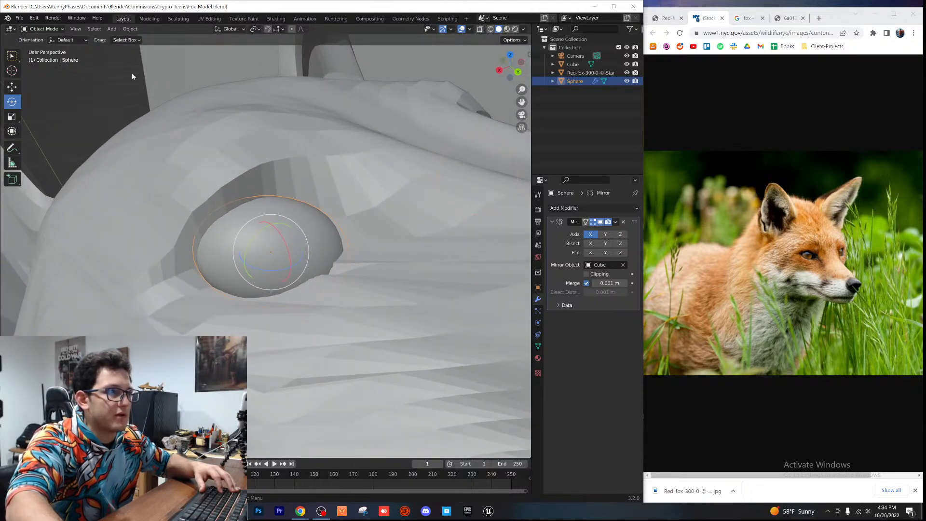
# Step: Check both eyes from the front with the eyeball deselected, reselect it and save the file
pyautogui.click(153, 74)
pyautogui.scroll(-10, 324, 222)
pyautogui.moveTo(346, 220); pyautogui.dragTo(304, 263, button='middle')
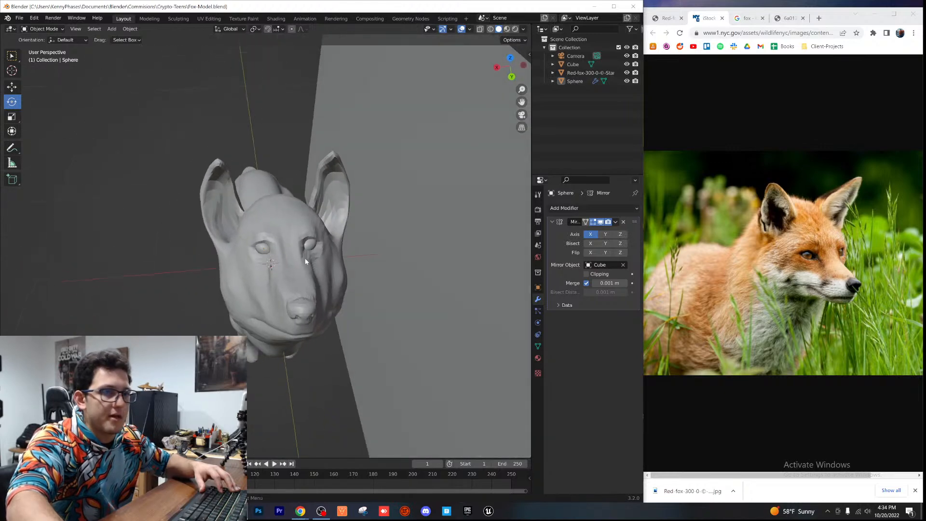
pyautogui.scroll(10, 325, 271)
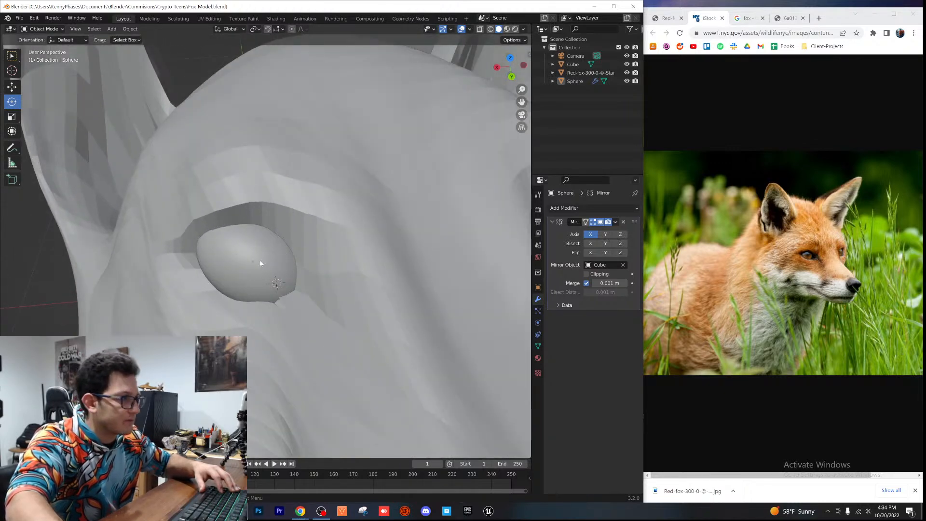
pyautogui.click(259, 263)
pyautogui.hotkey('ctrl', 's')
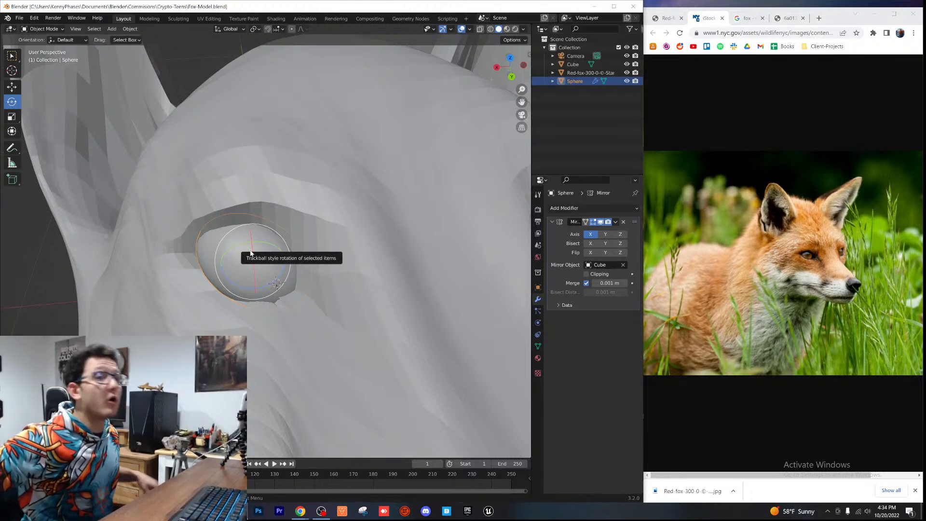
# Step: Select the fox body and enter Edit Mode, viewing its mesh in profile
pyautogui.scroll(-8, 250, 252)
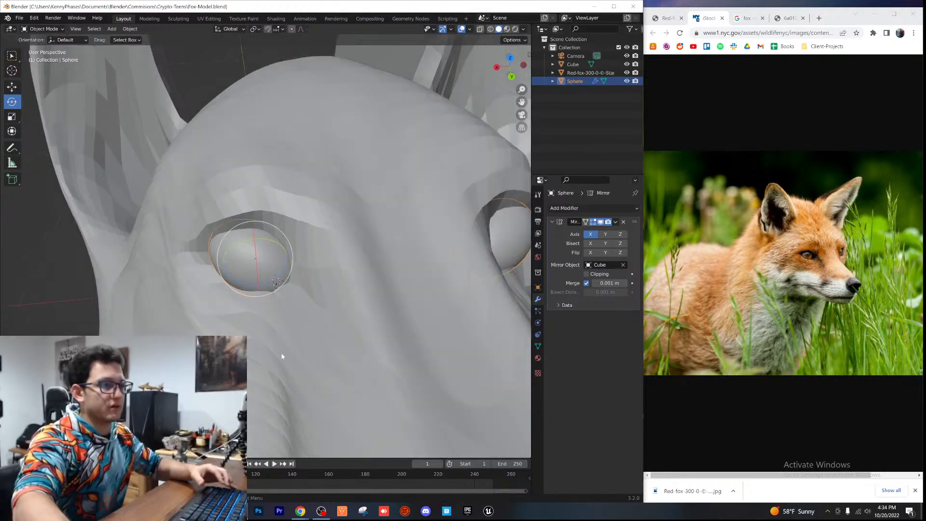
pyautogui.click(269, 132)
pyautogui.moveTo(268, 132); pyautogui.dragTo(296, 293, button='middle')
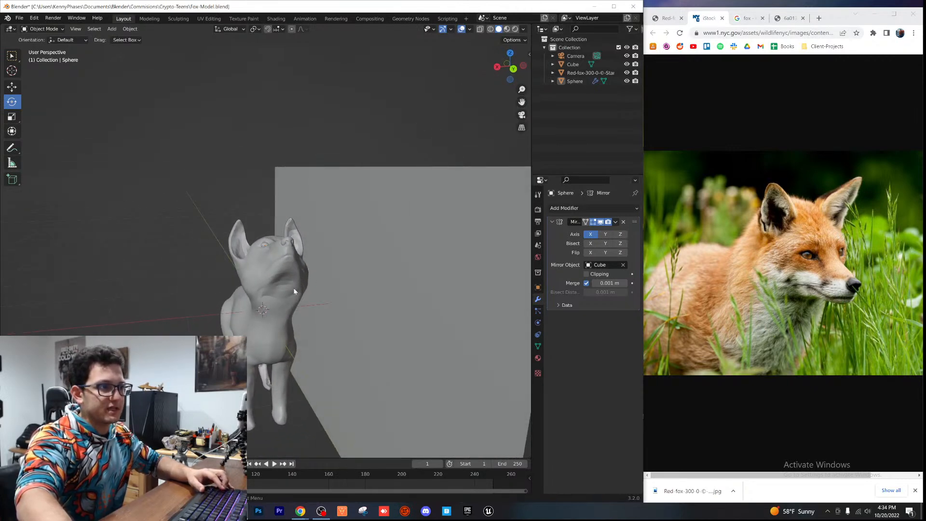
pyautogui.click(303, 286)
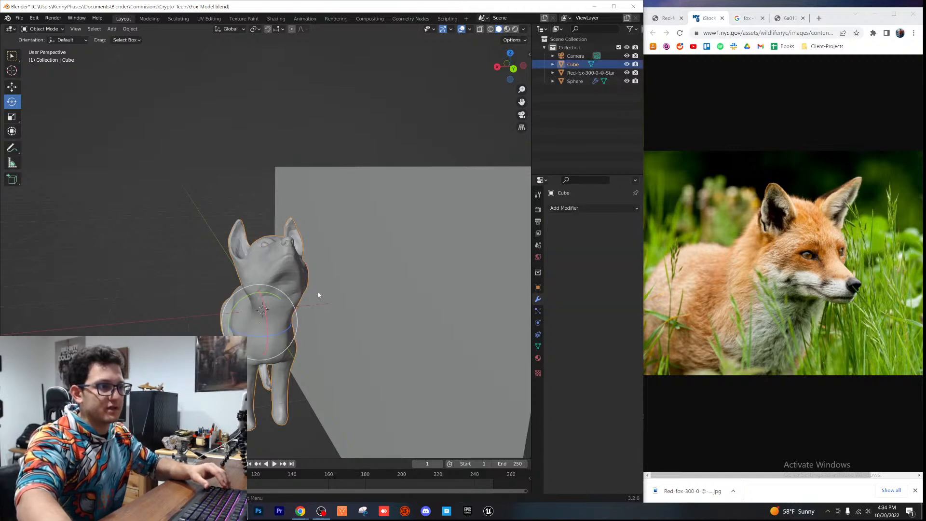
pyautogui.press('Tab')
pyautogui.moveTo(314, 289); pyautogui.dragTo(371, 280, button='middle')
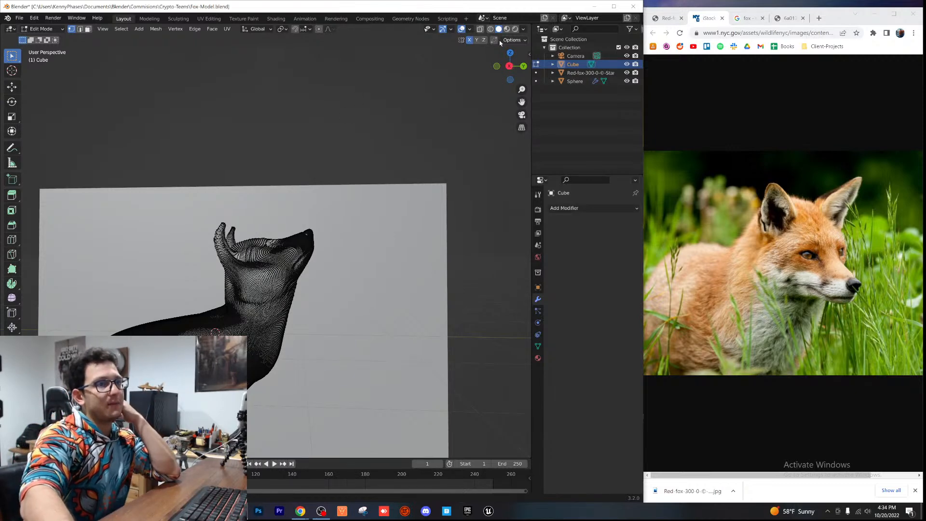
# Step: Turn on X-ray and select the fox's head and upper neck vertices from the right orthographic view
pyautogui.click(480, 29)
pyautogui.click(509, 67)
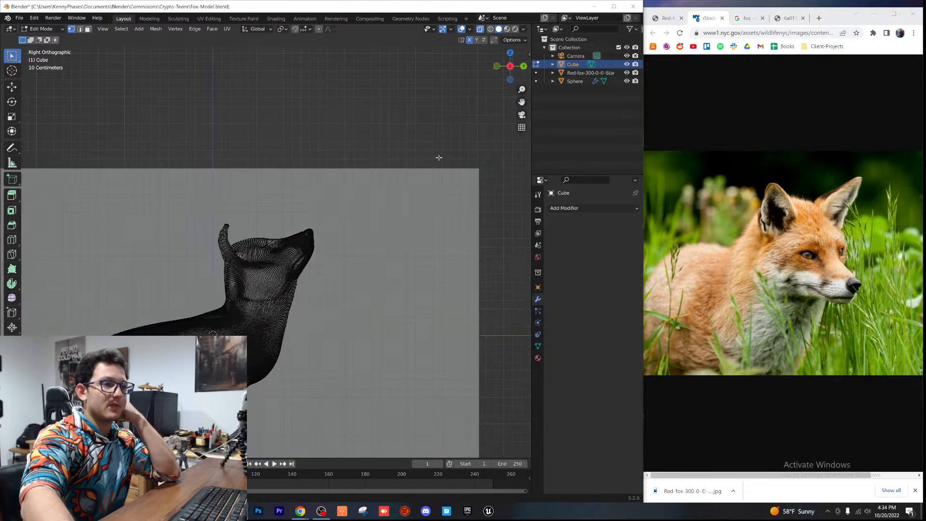
pyautogui.scroll(-1, 307, 335)
pyautogui.keyDown('shift'); pyautogui.moveTo(327, 327); pyautogui.dragTo(357, 277, button='middle'); pyautogui.keyUp('shift')
pyautogui.moveTo(430, 122); pyautogui.dragTo(198, 290)
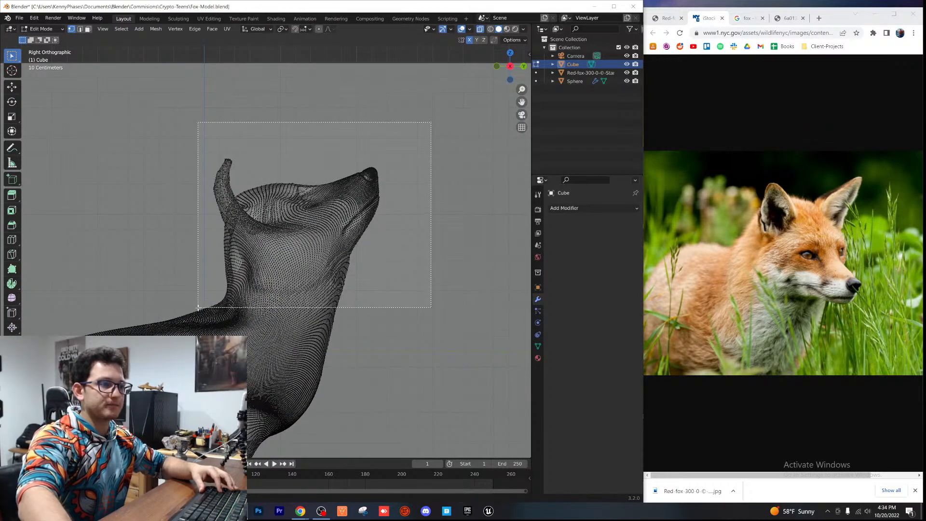
pyautogui.moveTo(209, 297); pyautogui.dragTo(208, 297)
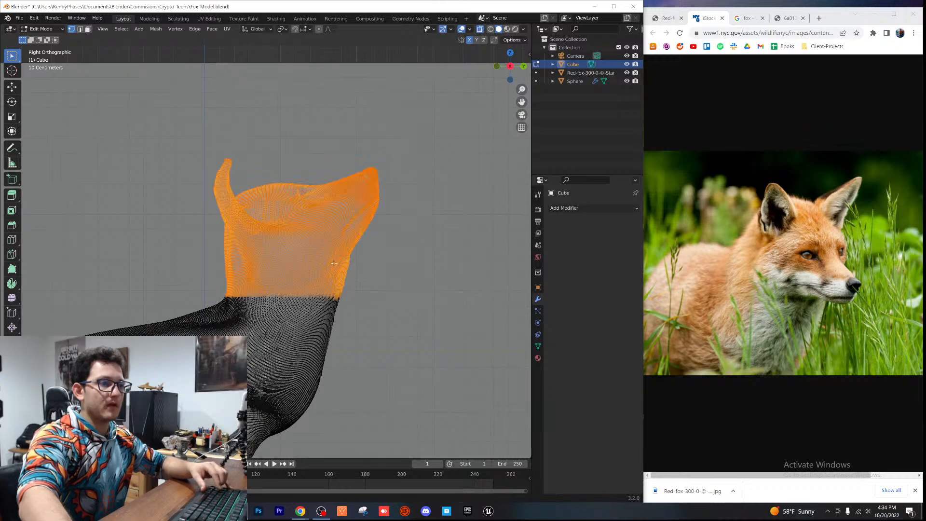
# Step: Repose the selected head to face forward by scaling it to about 0.9, rotating the muzzle downward and moving it forward
pyautogui.press('s')
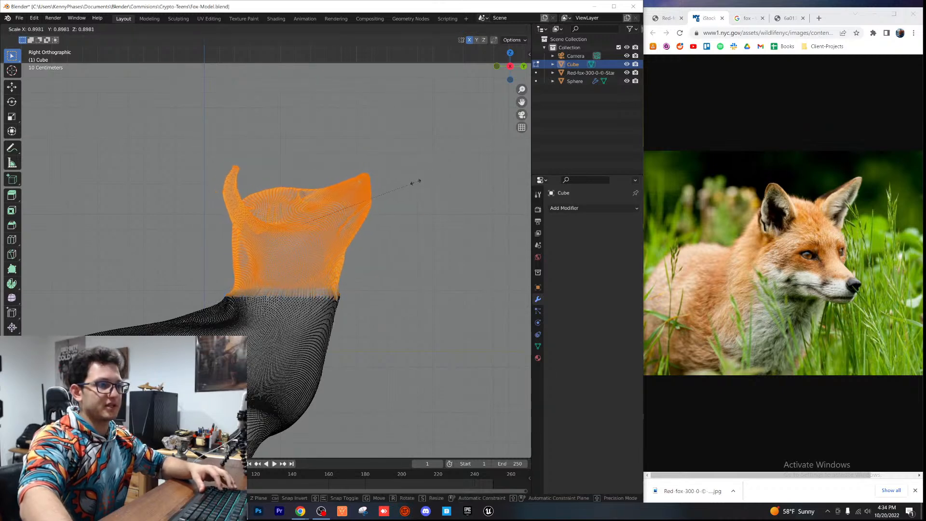
pyautogui.click(408, 184)
pyautogui.press('g')
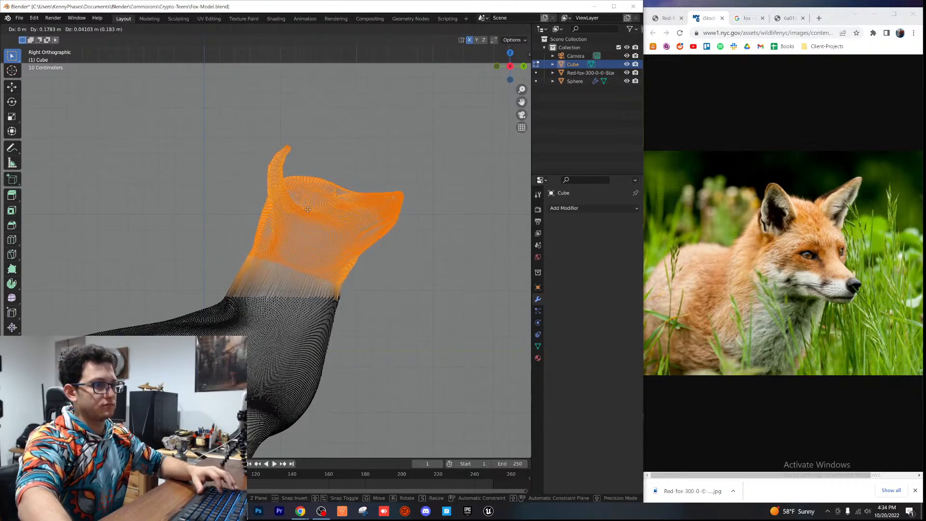
pyautogui.click(307, 193)
pyautogui.press('r')
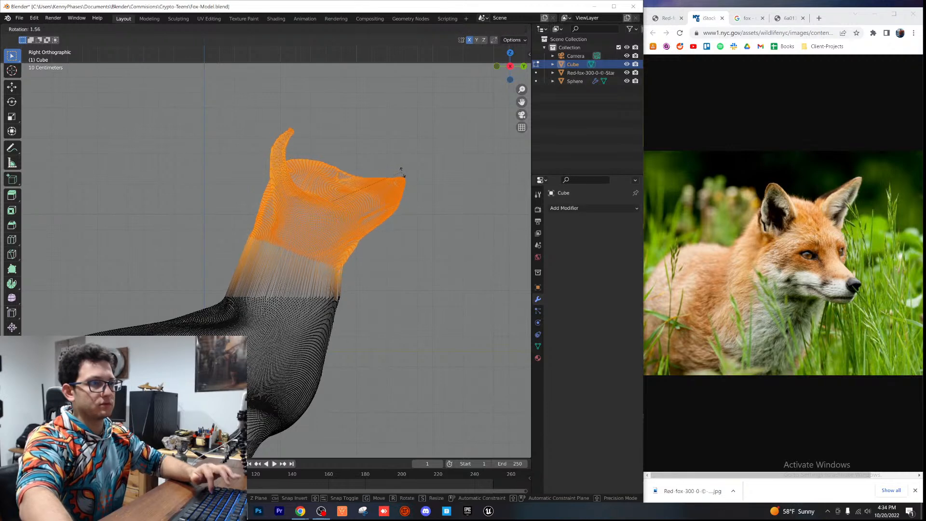
pyautogui.press('x')
pyautogui.click(407, 182)
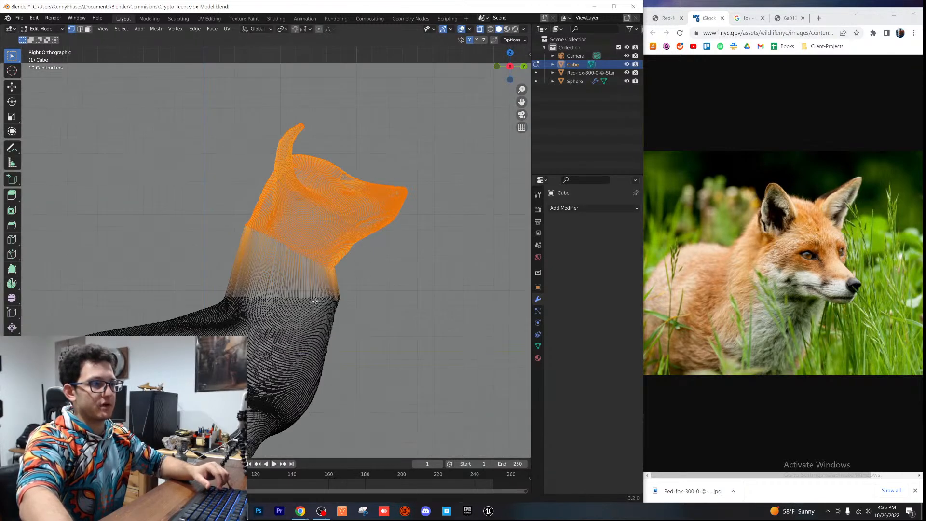
pyautogui.press('g')
pyautogui.click(394, 202)
# Step: Check the head against the whole body in profile and nudge it slightly into place over the neck
pyautogui.scroll(-5, 338, 337)
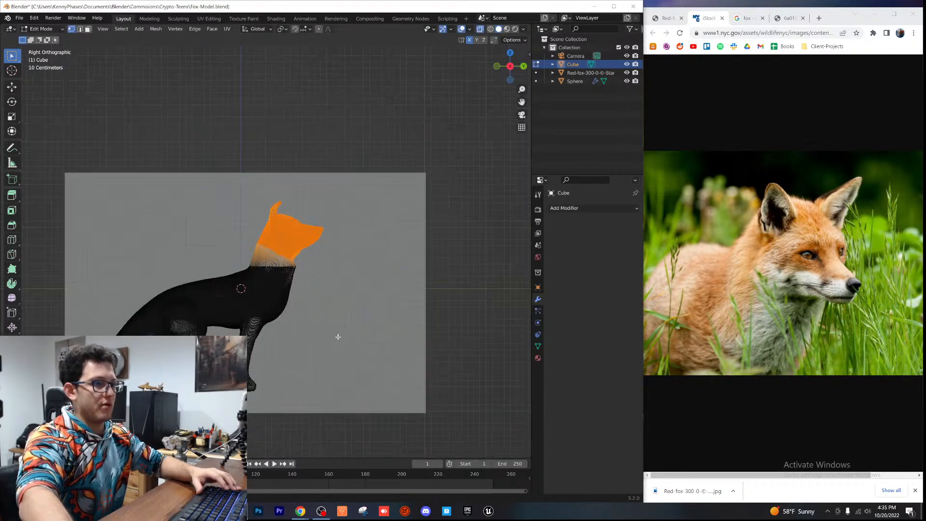
pyautogui.scroll(5, 342, 284)
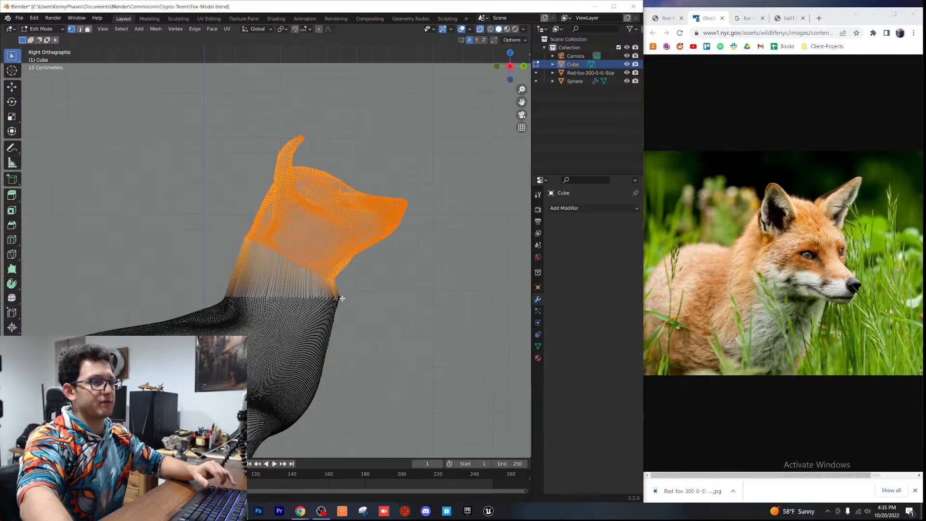
pyautogui.scroll(-5, 390, 286)
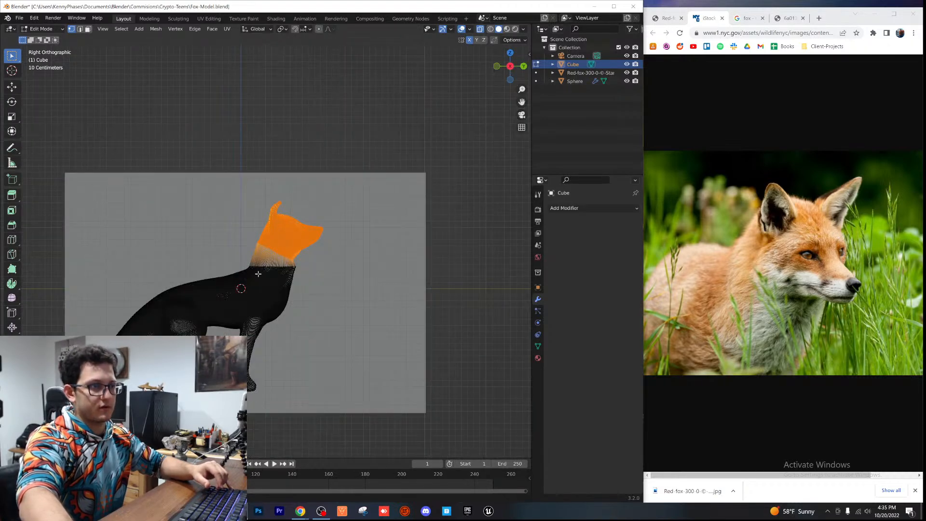
pyautogui.press('g')
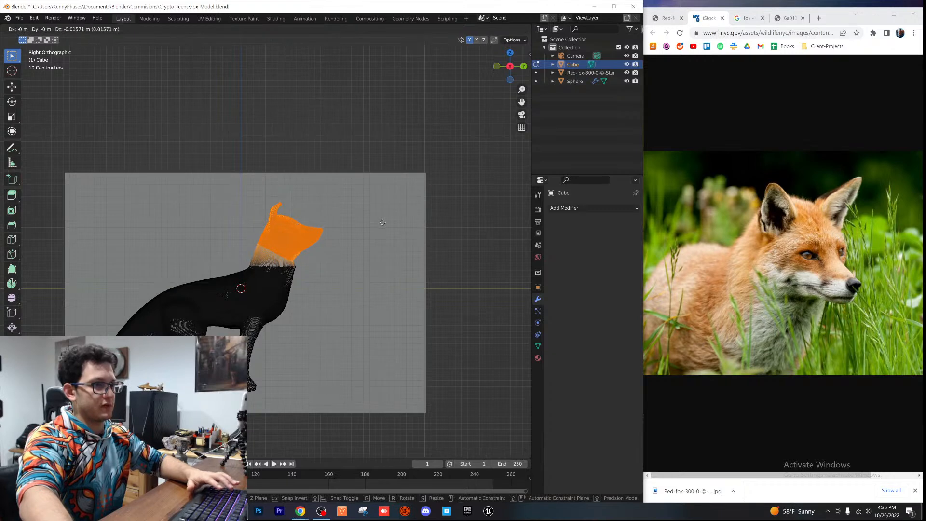
pyautogui.click(384, 224)
pyautogui.scroll(4, 304, 245)
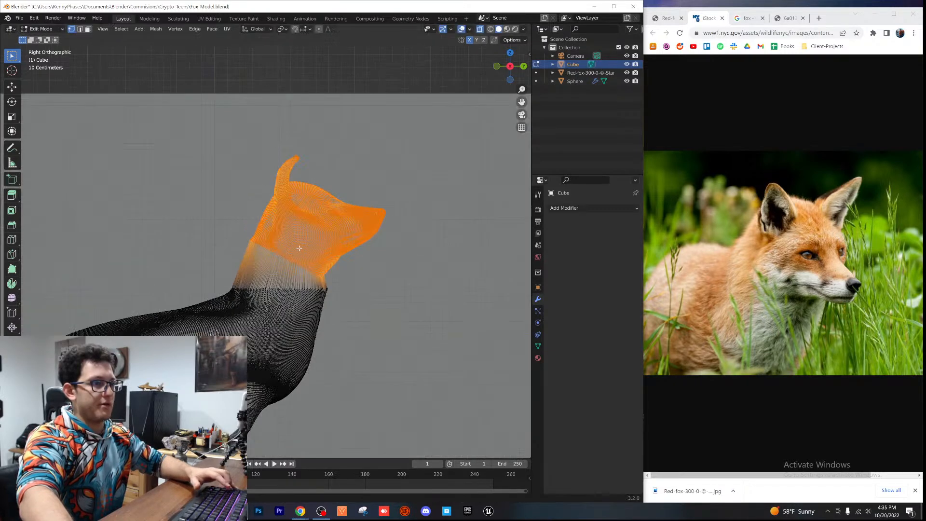
# Step: Return to Object Mode with X-ray off, inspect the stretched neck from behind and save the file
pyautogui.press('Tab')
pyautogui.moveTo(303, 251); pyautogui.dragTo(281, 273, button='middle')
pyautogui.click(346, 102)
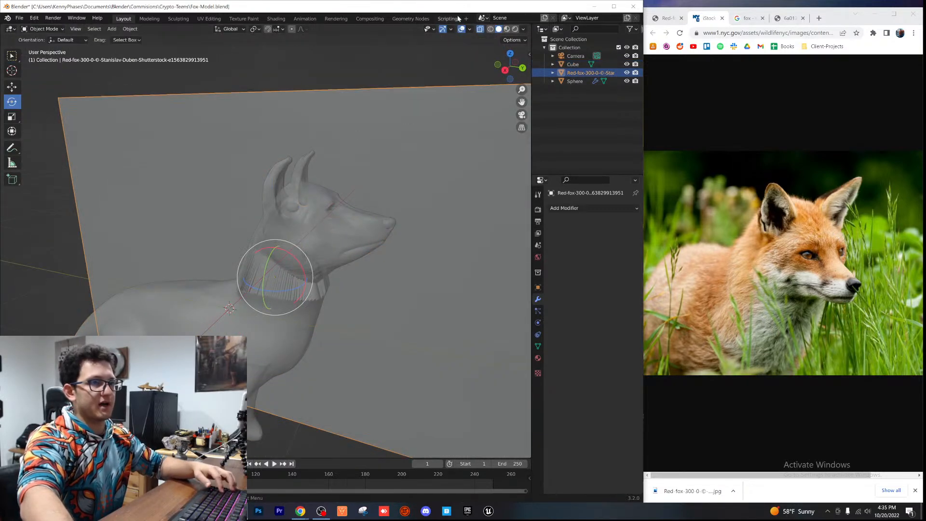
pyautogui.click(481, 29)
pyautogui.scroll(4, 267, 311)
pyautogui.moveTo(275, 307); pyautogui.dragTo(242, 258, button='middle')
pyautogui.scroll(-2, 319, 308)
pyautogui.moveTo(294, 254); pyautogui.dragTo(337, 251, button='middle')
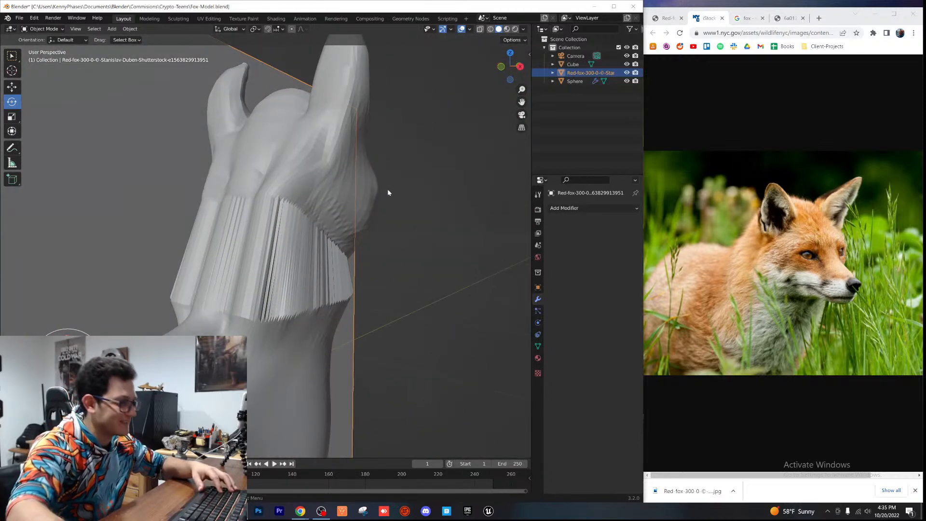
pyautogui.hotkey('ctrl', 's')
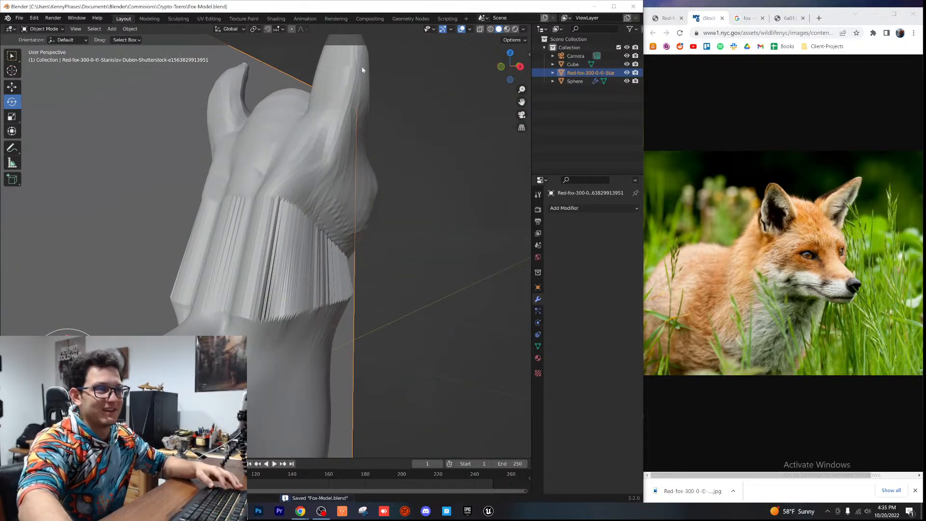
# Step: Add the fox body to the selection and choose the Smooth brush in the Sculpting workspace for the stretched neck
pyautogui.click(338, 65)
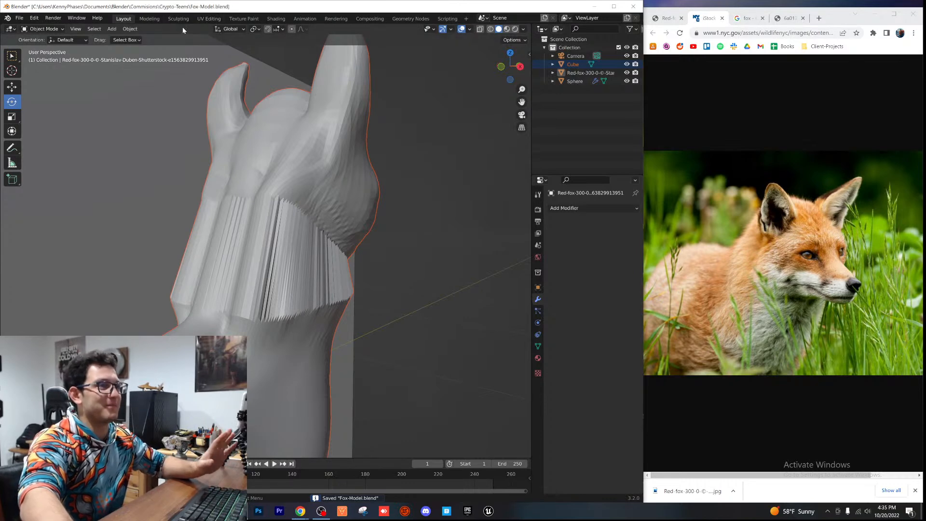
pyautogui.click(178, 18)
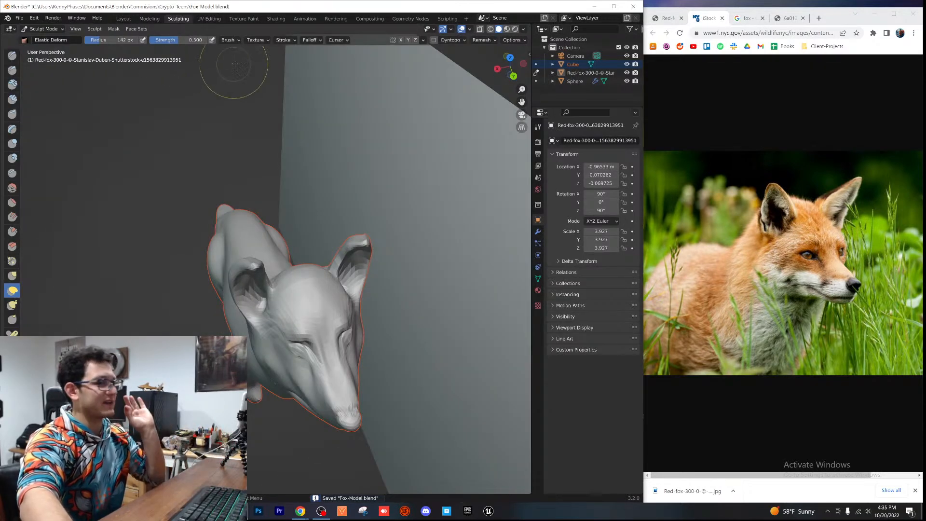
pyautogui.moveTo(270, 241); pyautogui.dragTo(366, 243, button='middle')
pyautogui.moveTo(338, 290); pyautogui.dragTo(296, 309, button='middle')
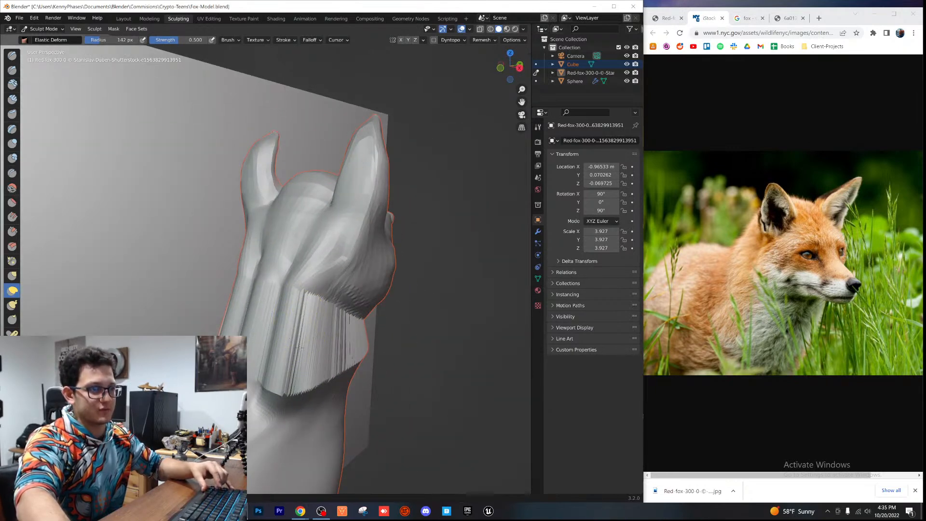
pyautogui.moveTo(298, 355); pyautogui.dragTo(281, 374, button='middle')
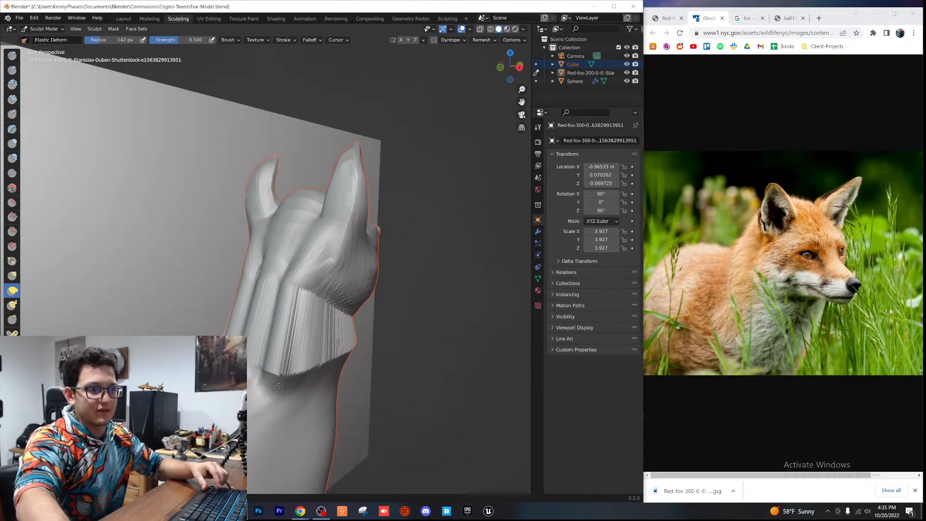
pyautogui.click(12, 187)
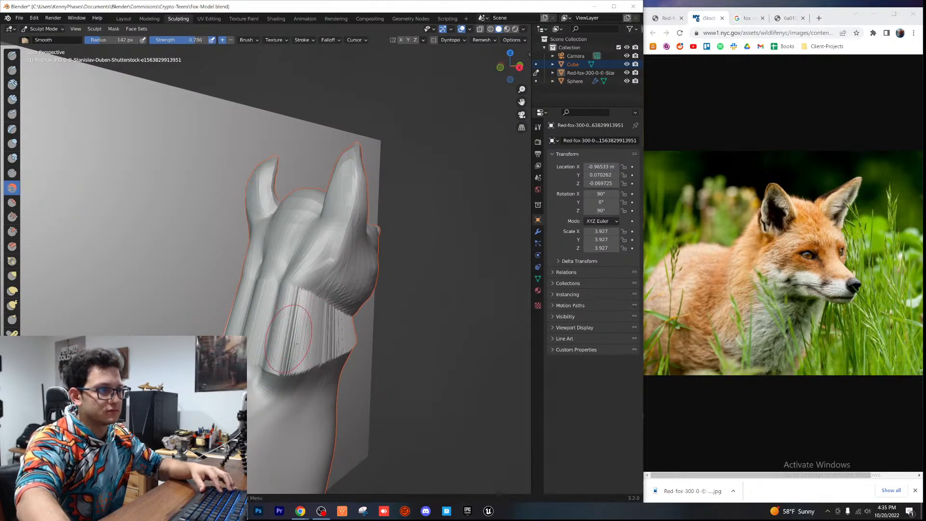
pyautogui.moveTo(296, 340); pyautogui.dragTo(291, 327, button='middle')
# Step: Try to make the fox body the active sculpting object and view the jagged neck strip up close
pyautogui.press('Tab')
pyautogui.press('Tab')
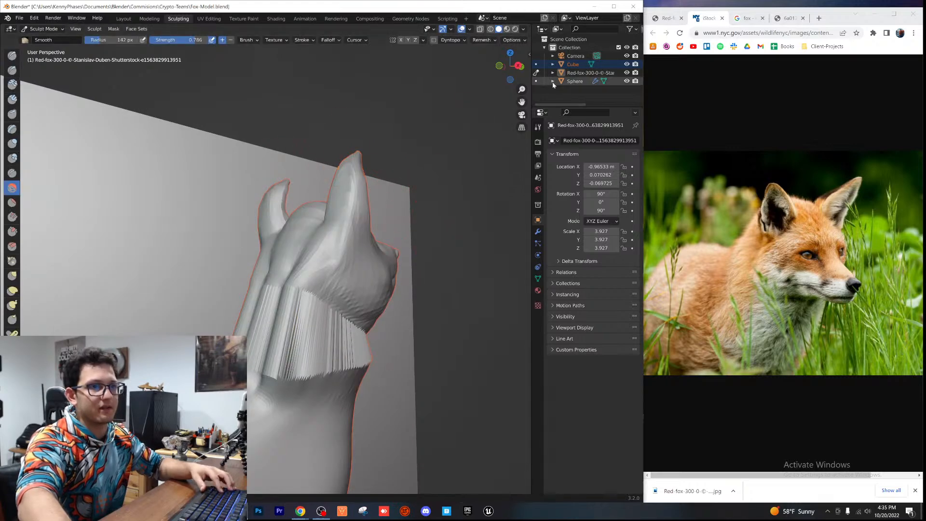
pyautogui.click(573, 64)
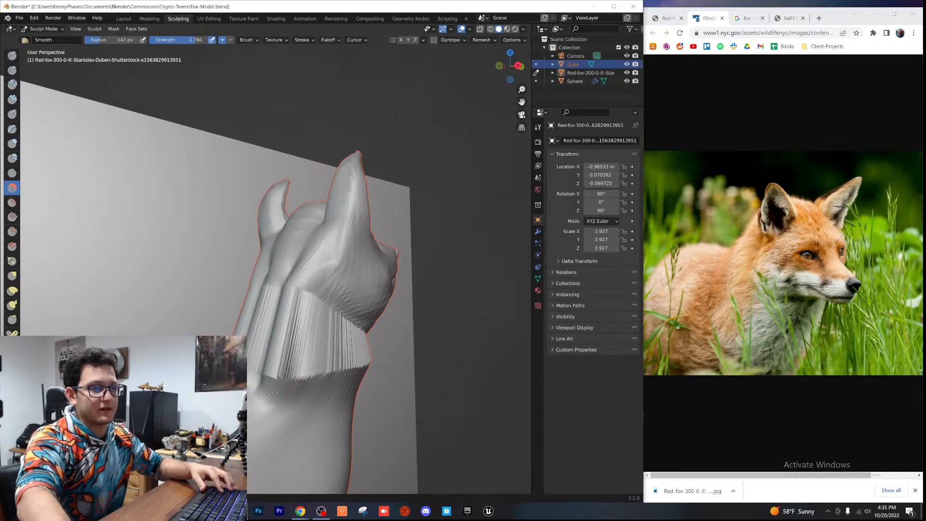
pyautogui.scroll(8, 306, 334)
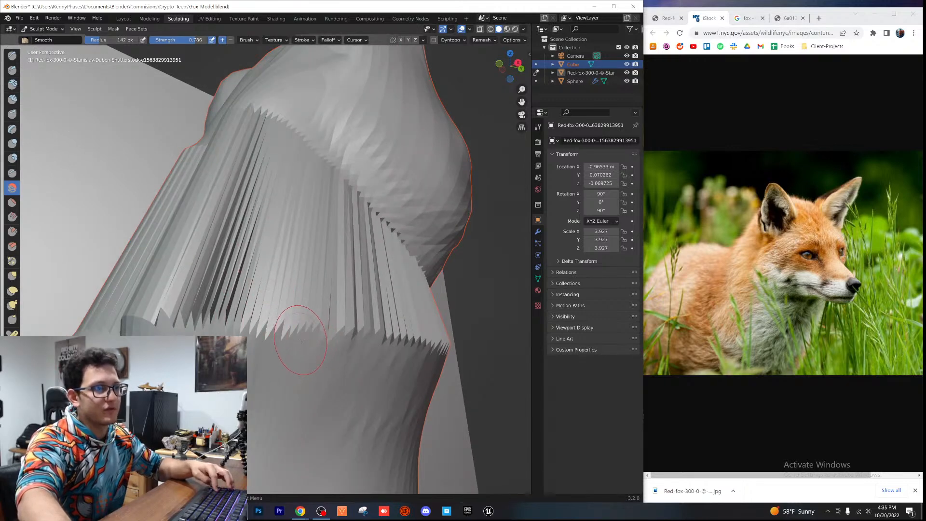
pyautogui.scroll(-1, 299, 331)
pyautogui.moveTo(306, 321)
pyautogui.mouseDown(button='middle')
pyautogui.moveTo(276, 349)
pyautogui.moveTo(303, 353)
pyautogui.mouseUp(button='middle')
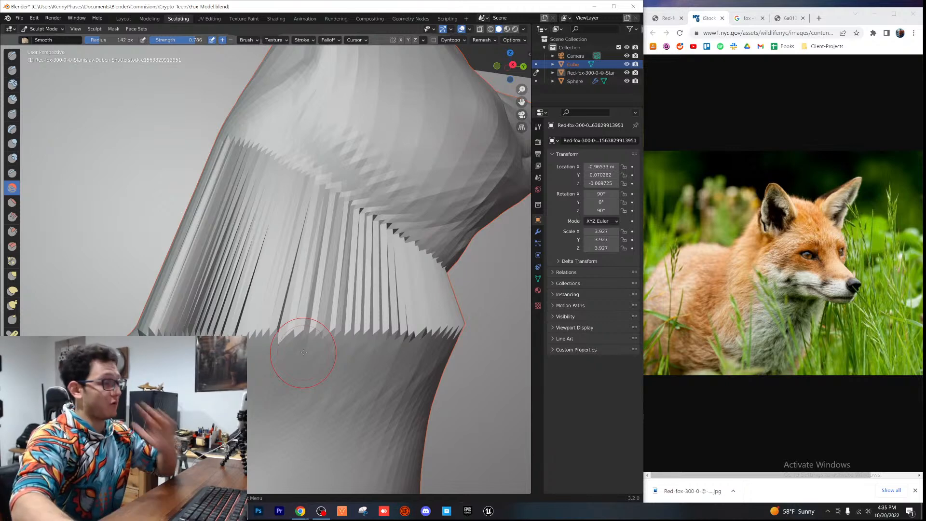
pyautogui.hotkey('ctrl', 'z')
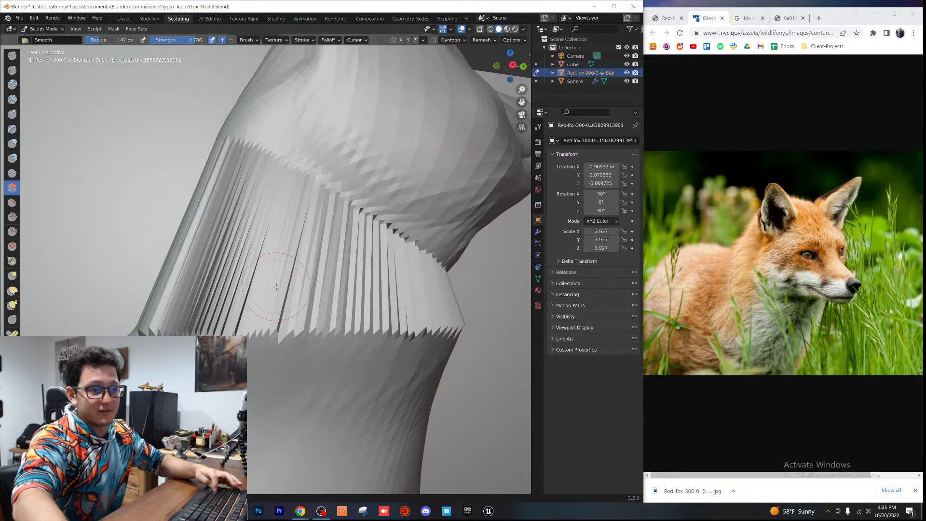
pyautogui.hotkey('ctrl', 'shift', 'z')
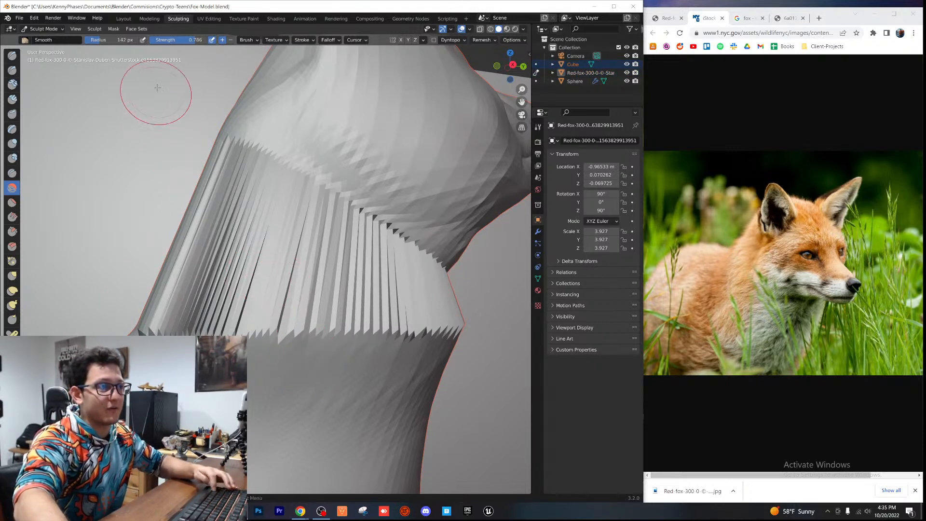
# Step: Go back to the Layout workspace and undo the head's move, rotation and scaling to restore its original pose
pyautogui.click(124, 18)
pyautogui.hotkey('ctrl', 'z')
pyautogui.hotkey('ctrl', 'z')
pyautogui.hotkey('ctrl', 'z')
pyautogui.hotkey('ctrl', 'z')
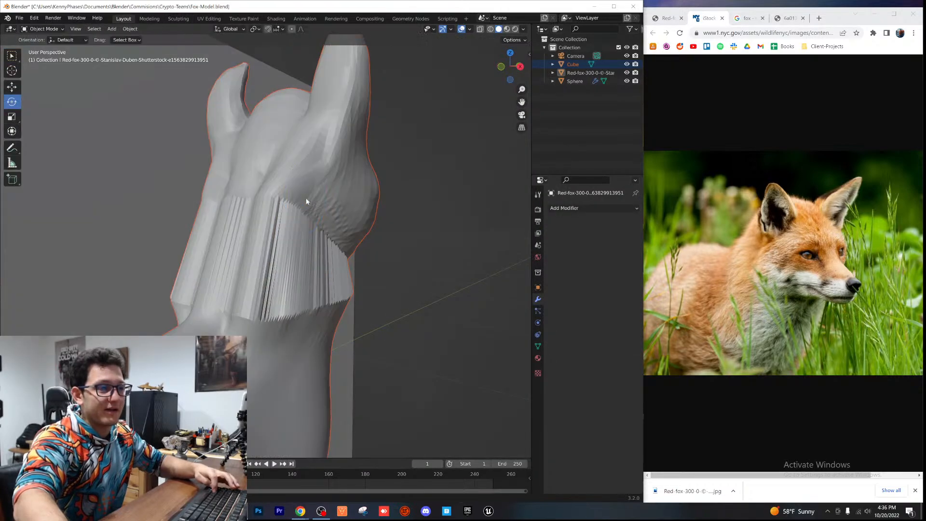
pyautogui.hotkey('ctrl', 'z')
pyautogui.hotkey('ctrl', 'z')
pyautogui.hotkey('ctrl', 'z')
pyautogui.hotkey('ctrl', 'z')
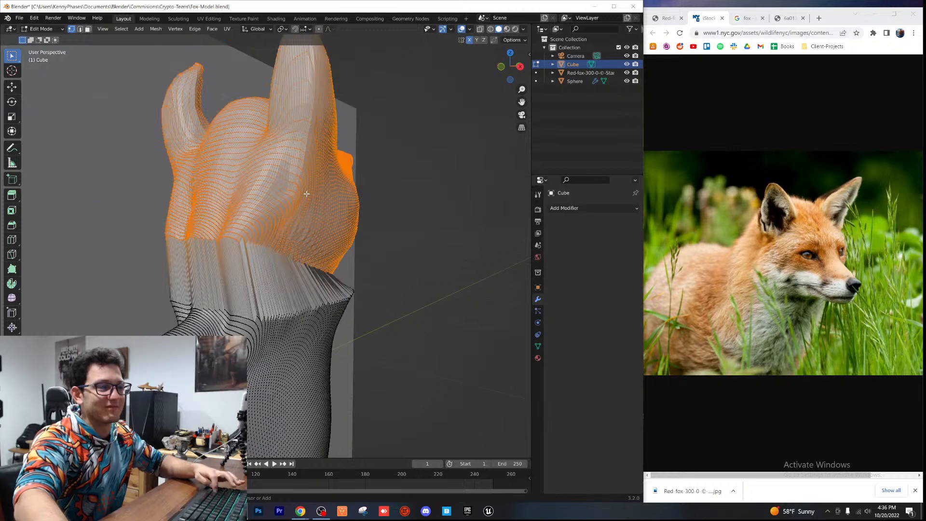
pyautogui.hotkey('ctrl', 'z')
pyautogui.hotkey('ctrl', 'z')
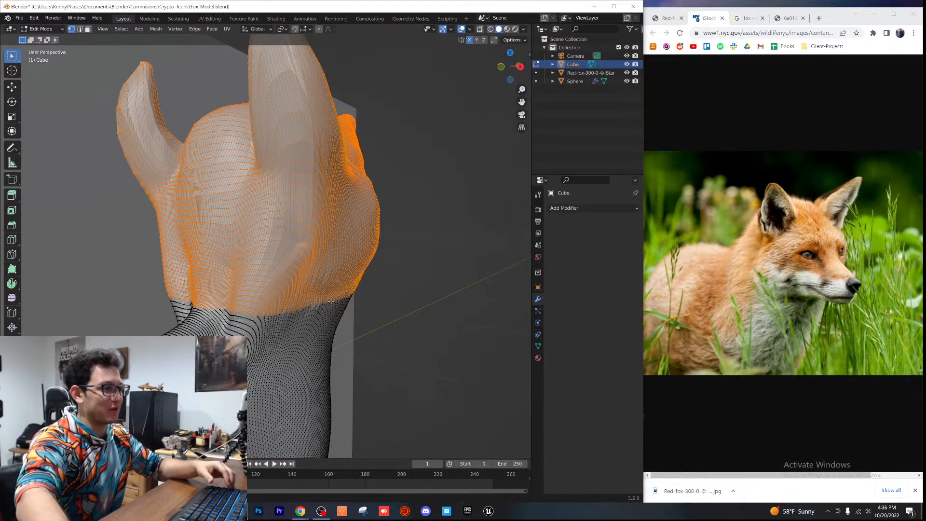
# Step: Leave Edit Mode, save the file and switch the fox body to the Sculpting workspace
pyautogui.scroll(-5, 359, 305)
pyautogui.moveTo(352, 284); pyautogui.dragTo(293, 260, button='middle')
pyautogui.press('Tab')
pyautogui.hotkey('ctrl', 's')
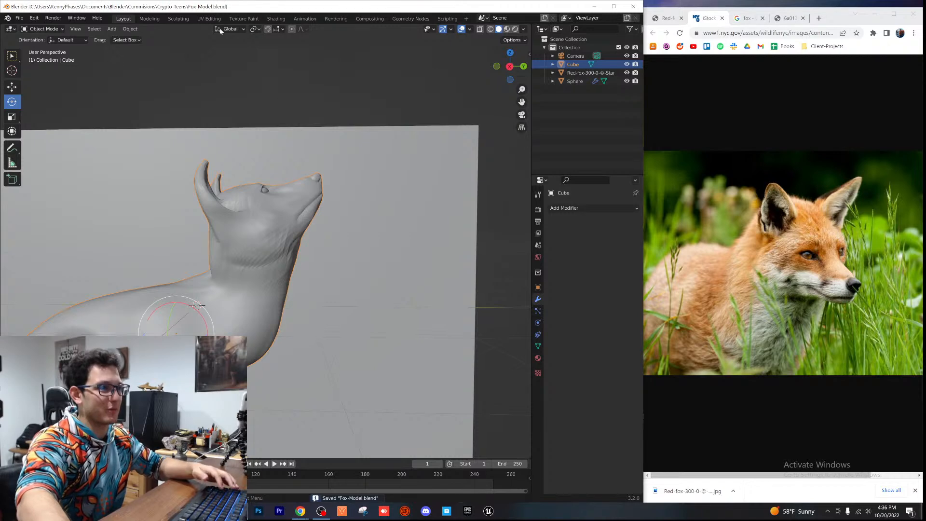
pyautogui.click(185, 20)
pyautogui.moveTo(291, 278)
pyautogui.mouseDown(button='middle')
pyautogui.moveTo(270, 263)
pyautogui.moveTo(310, 281)
pyautogui.mouseUp(button='middle')
# Step: Look through the available sculpting brushes and examine the fox's head and neck from the side and front
pyautogui.scroll(-8, 299, 261)
pyautogui.scroll(-8, 12, 203)
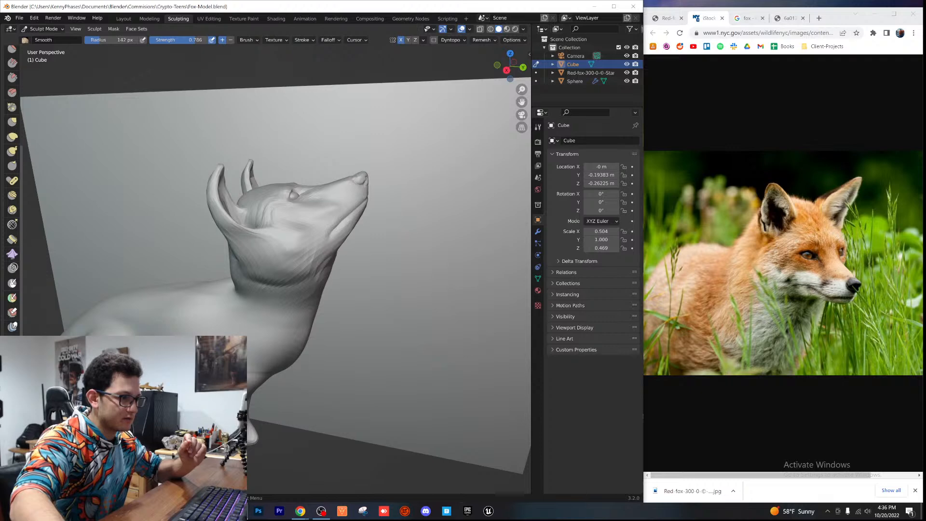
pyautogui.scroll(-4, 12, 190)
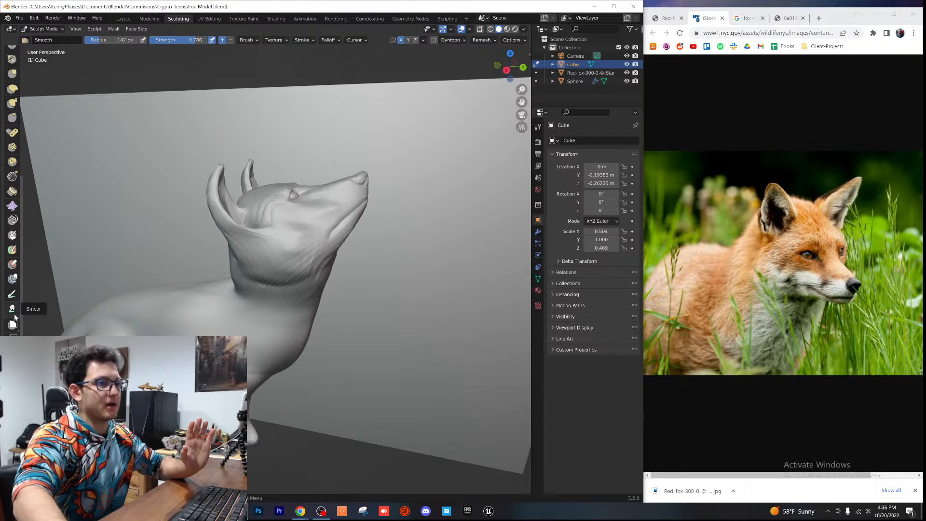
pyautogui.scroll(2, 28, 129)
pyautogui.scroll(6, 17, 142)
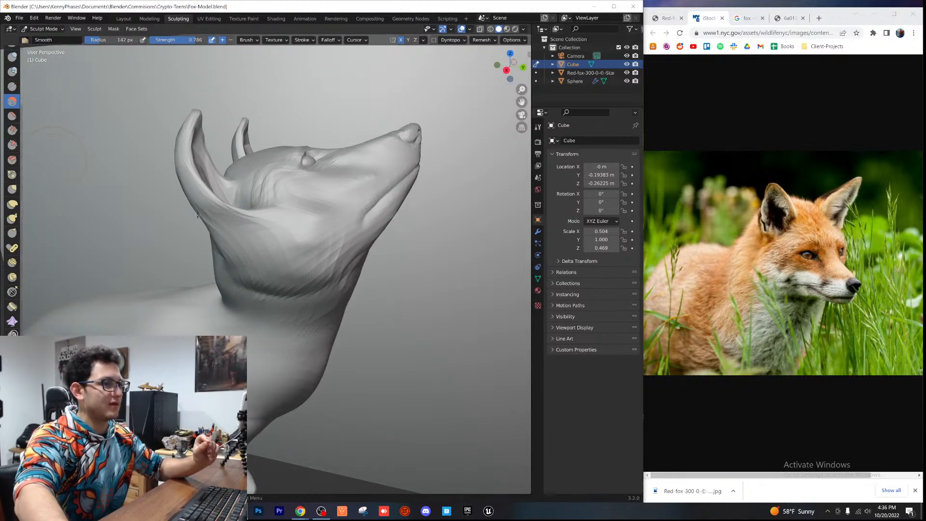
pyautogui.scroll(-5, 193, 212)
pyautogui.moveTo(323, 263); pyautogui.dragTo(222, 241, button='middle')
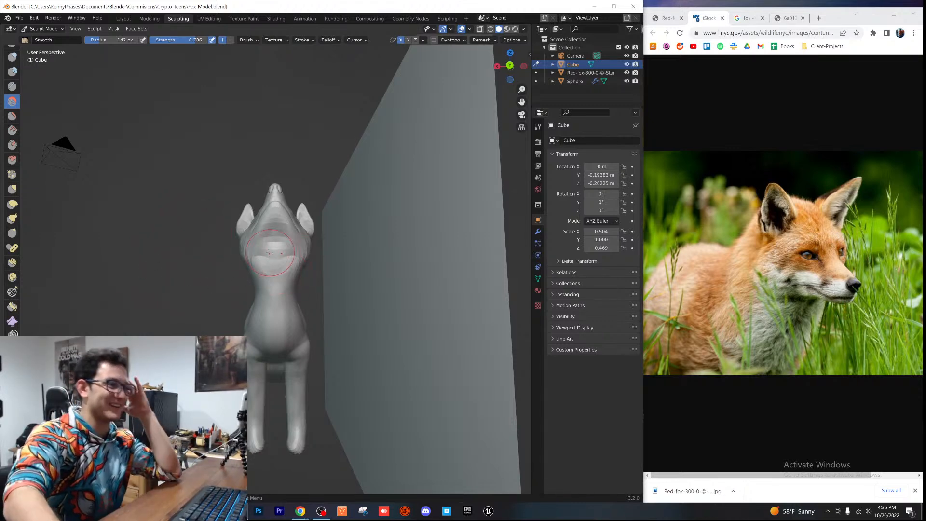
pyautogui.scroll(5, 12, 114)
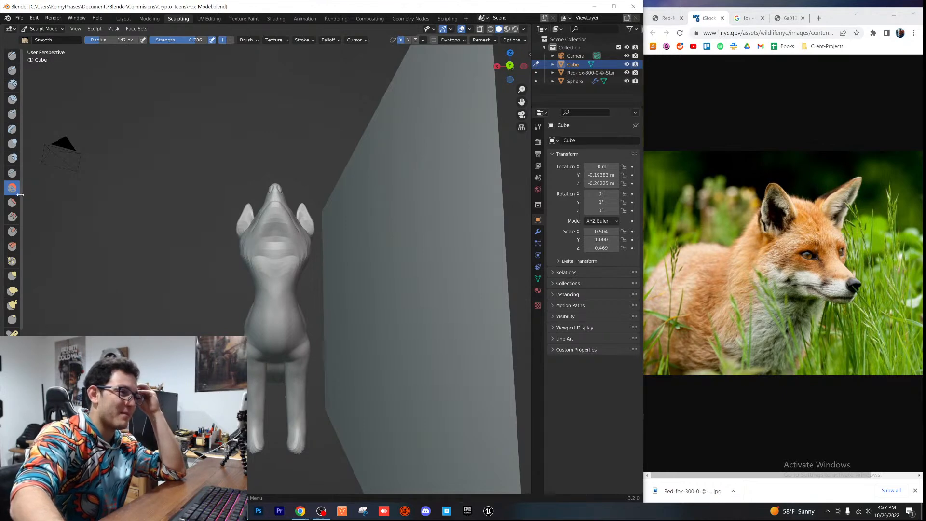
# Step: Reshape the fox's head and neck with the Elastic Deform brush at strength 0.500, undoing the first attempt
pyautogui.click(12, 291)
pyautogui.moveTo(93, 289)
pyautogui.mouseDown(button='middle')
pyautogui.moveTo(207, 289)
pyautogui.moveTo(256, 232)
pyautogui.mouseUp(button='middle')
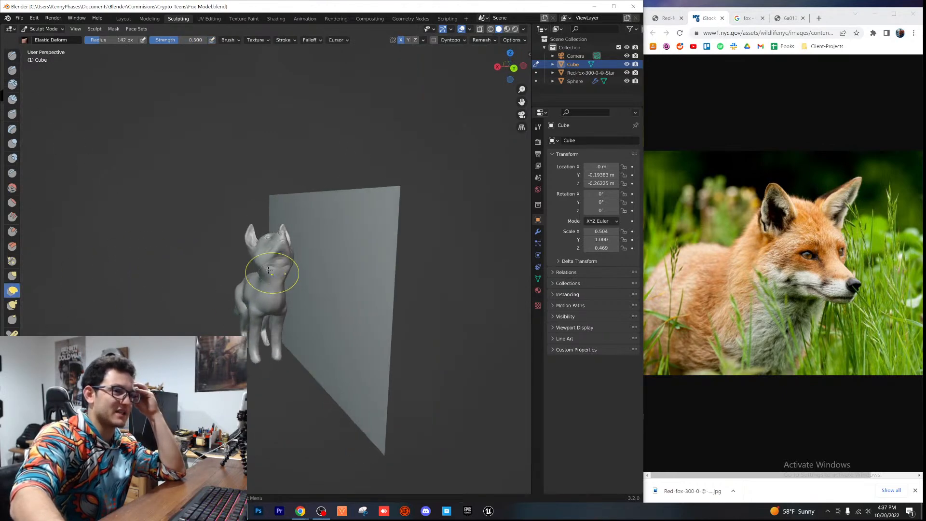
pyautogui.moveTo(253, 254)
pyautogui.mouseDown()
pyautogui.moveTo(347, 248)
pyautogui.moveTo(355, 239)
pyautogui.moveTo(270, 241)
pyautogui.moveTo(279, 238)
pyautogui.mouseUp()
pyautogui.scroll(5, 281, 290)
pyautogui.moveTo(282, 295); pyautogui.dragTo(291, 376, button='middle')
pyautogui.hotkey('ctrl', 'z')
pyautogui.moveTo(246, 298)
pyautogui.mouseDown()
pyautogui.moveTo(36, 334)
pyautogui.moveTo(204, 298)
pyautogui.mouseUp()
pyautogui.moveTo(204, 298)
pyautogui.mouseDown(button='middle')
pyautogui.moveTo(275, 270)
pyautogui.moveTo(287, 280)
pyautogui.mouseUp(button='middle')
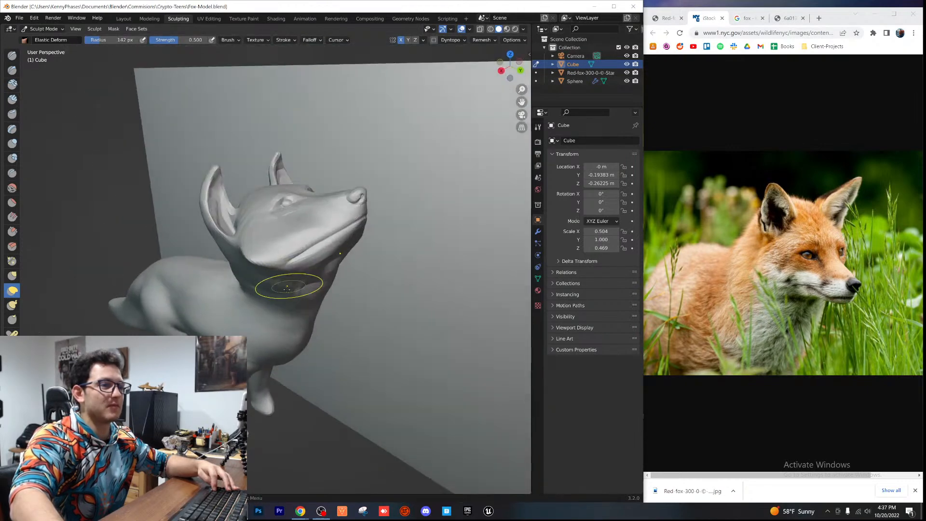
# Step: Deform the throat and the neck beneath the jaw with Elastic Deform from the side and front
pyautogui.scroll(1, 291, 322)
pyautogui.scroll(1, 291, 323)
pyautogui.moveTo(318, 309); pyautogui.dragTo(262, 256, button='middle')
pyautogui.scroll(-5, 314, 300)
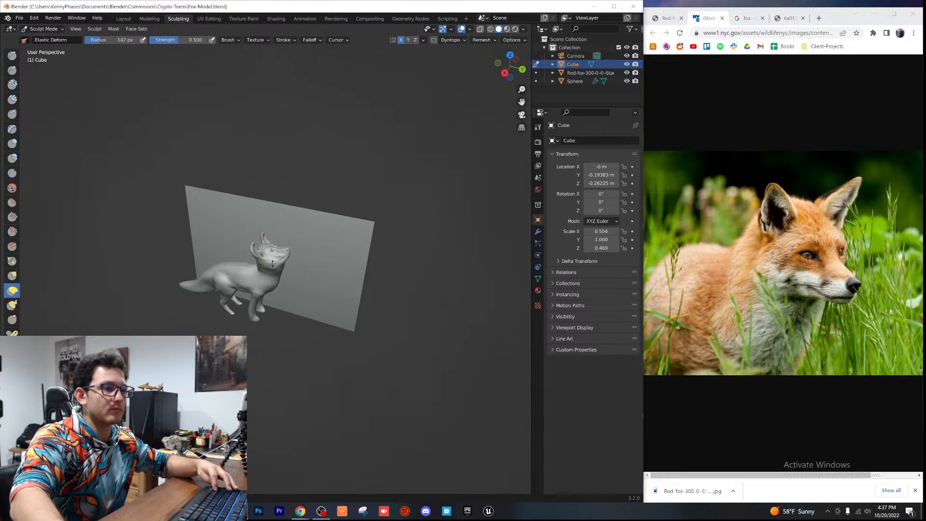
pyautogui.moveTo(299, 275); pyautogui.dragTo(240, 253, button='middle')
pyautogui.scroll(3, 267, 272)
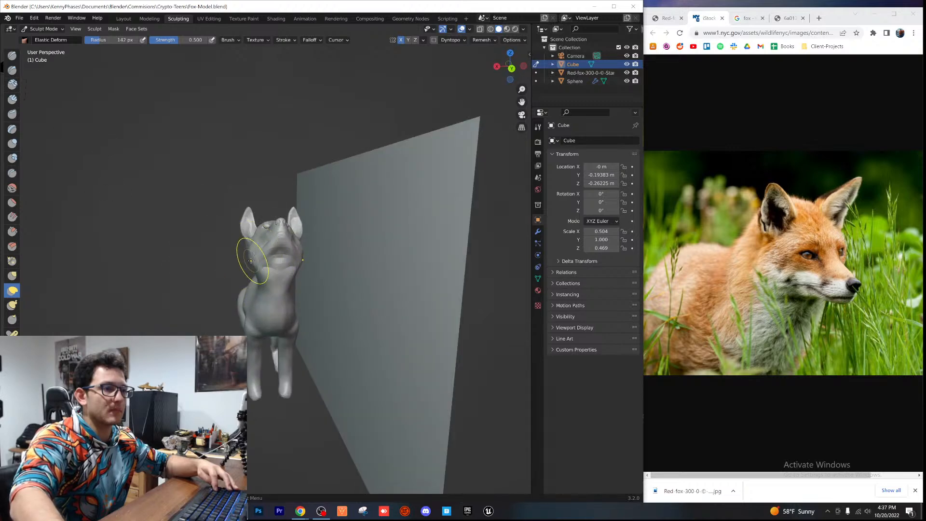
pyautogui.moveTo(260, 259); pyautogui.dragTo(309, 287, button='middle')
pyautogui.scroll(4, 314, 289)
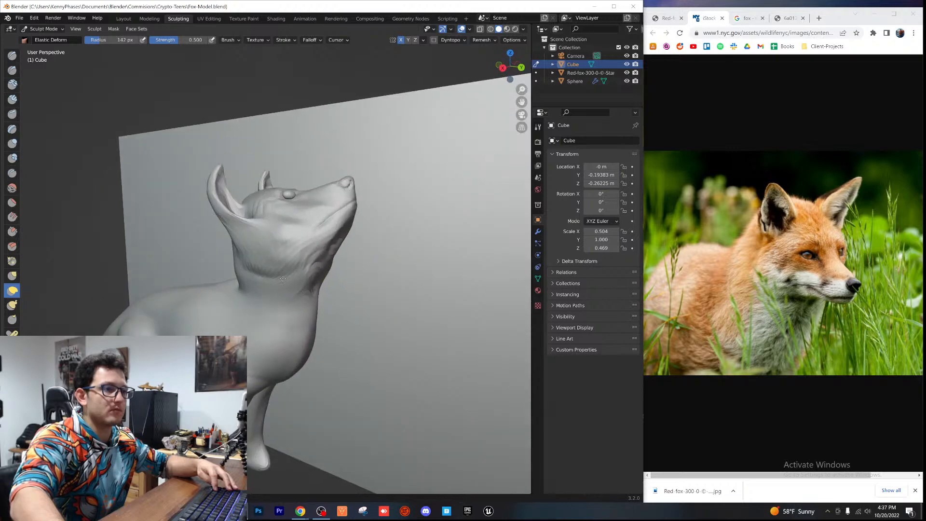
pyautogui.moveTo(302, 295); pyautogui.dragTo(297, 301)
pyautogui.moveTo(299, 300)
pyautogui.mouseDown(button='middle')
pyautogui.moveTo(383, 299)
pyautogui.moveTo(378, 318)
pyautogui.moveTo(192, 301)
pyautogui.moveTo(285, 273)
pyautogui.moveTo(300, 228)
pyautogui.moveTo(393, 314)
pyautogui.moveTo(273, 234)
pyautogui.mouseUp(button='middle')
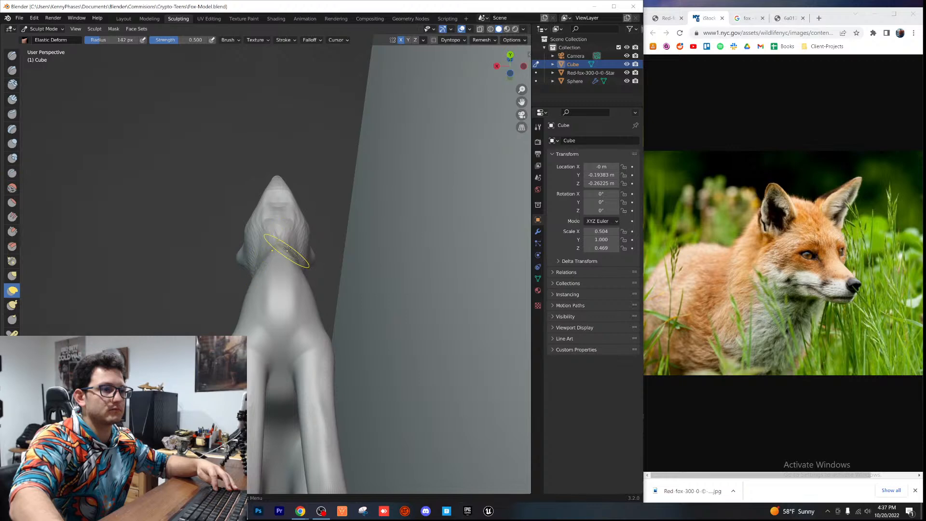
# Step: Smooth the fox's throat and neck with the Smooth brush at strength 0.786
pyautogui.hotkey('shift', 's')
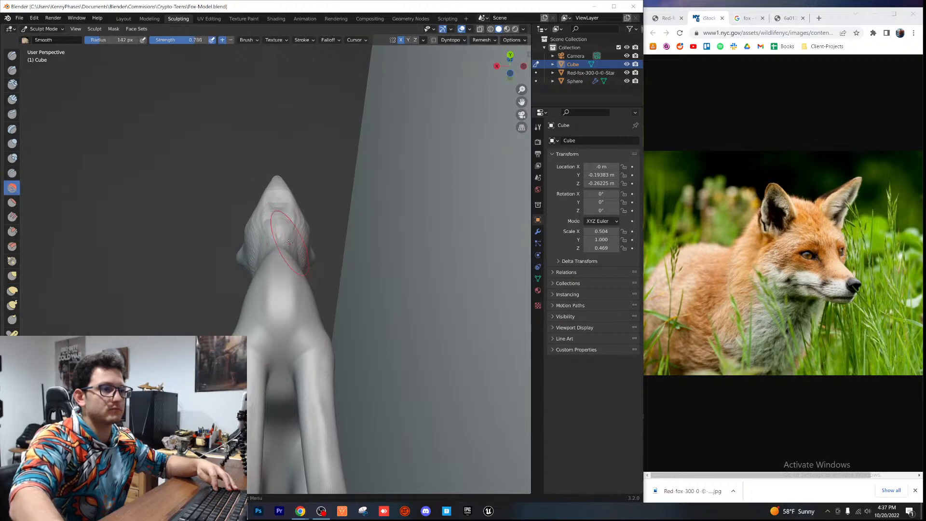
pyautogui.moveTo(293, 285); pyautogui.dragTo(268, 293, button='middle')
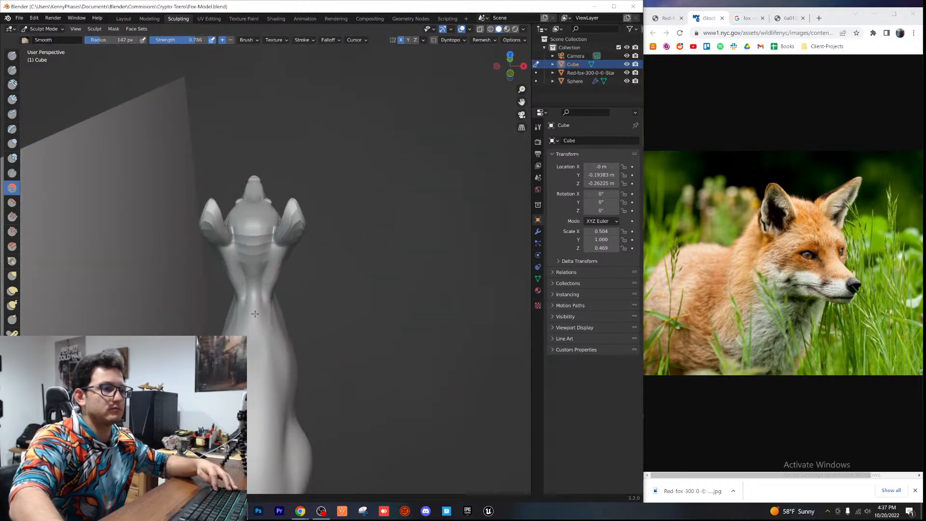
pyautogui.scroll(2, 267, 284)
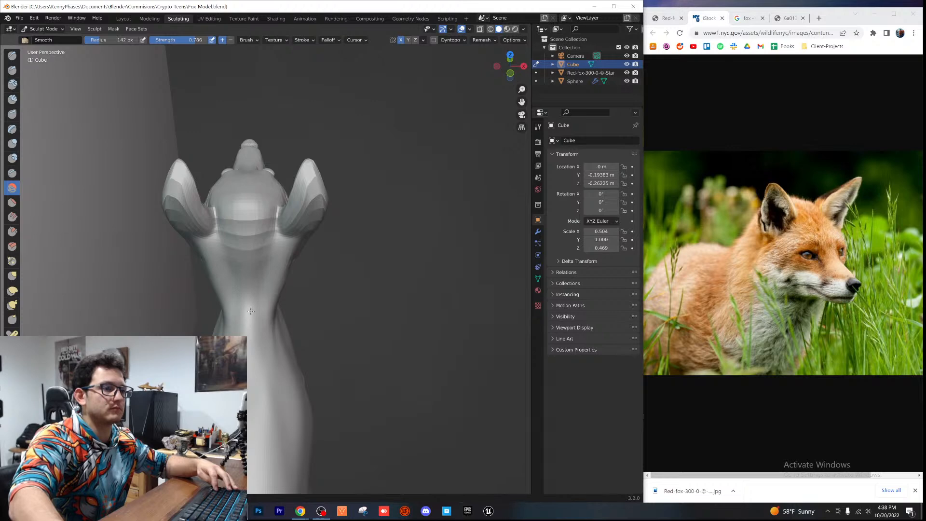
pyautogui.moveTo(271, 294); pyautogui.dragTo(29, 278, button='middle')
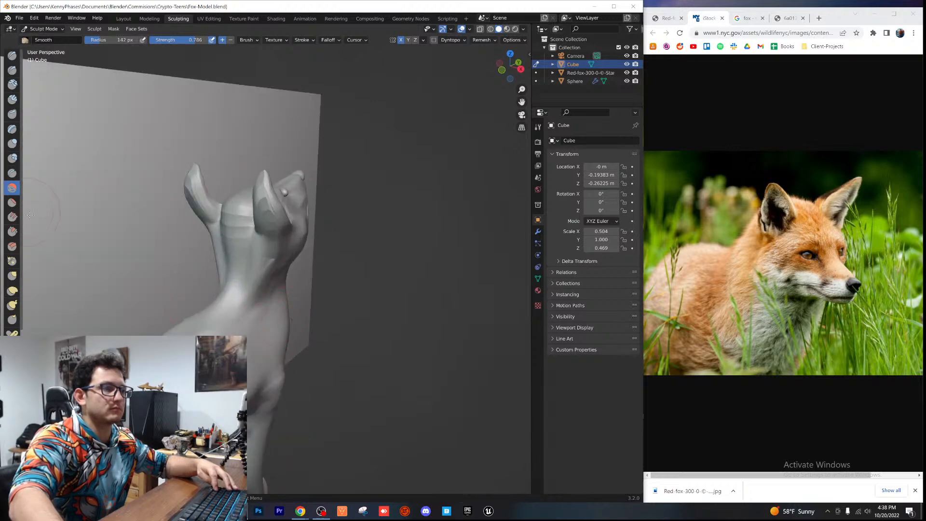
# Step: Reshape the back of the neck where it meets the shoulders with the Elastic Deform brush
pyautogui.click(17, 276)
pyautogui.click(15, 290)
pyautogui.moveTo(193, 314); pyautogui.dragTo(276, 292, button='middle')
pyautogui.scroll(3, 276, 291)
pyautogui.moveTo(277, 291)
pyautogui.mouseDown()
pyautogui.moveTo(278, 312)
pyautogui.moveTo(300, 299)
pyautogui.moveTo(274, 280)
pyautogui.mouseUp()
pyautogui.scroll(2, 295, 300)
pyautogui.scroll(-2, 296, 290)
pyautogui.moveTo(316, 325); pyautogui.dragTo(236, 307, button='middle')
# Step: Adjust the neck's volume with the Inflate/Deflate brush at strength 0.500
pyautogui.click(12, 143)
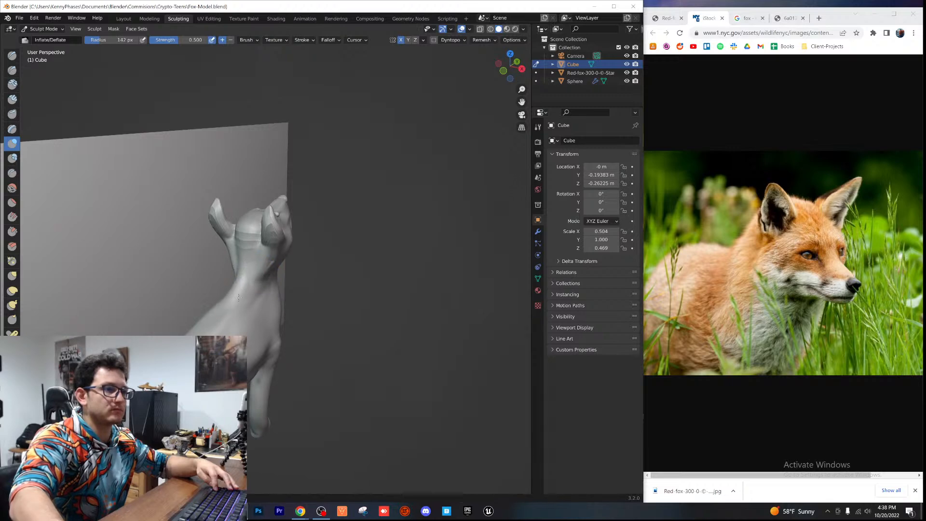
pyautogui.moveTo(236, 293)
pyautogui.mouseDown(button='middle')
pyautogui.moveTo(218, 288)
pyautogui.moveTo(234, 308)
pyautogui.moveTo(227, 319)
pyautogui.moveTo(145, 314)
pyautogui.mouseUp(button='middle')
pyautogui.scroll(5, 263, 320)
pyautogui.moveTo(263, 320); pyautogui.dragTo(190, 405, button='middle')
# Step: In the Modeling workspace, leave Edit Mode and reposition the mirrored eyeball so it sits in the fox's eye socket
pyautogui.click(149, 19)
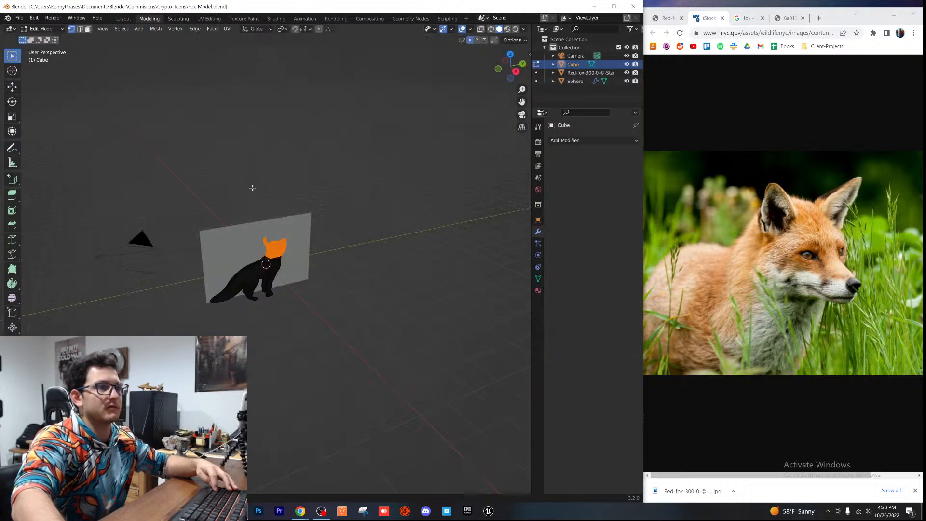
pyautogui.scroll(3, 366, 236)
pyautogui.scroll(3, 354, 218)
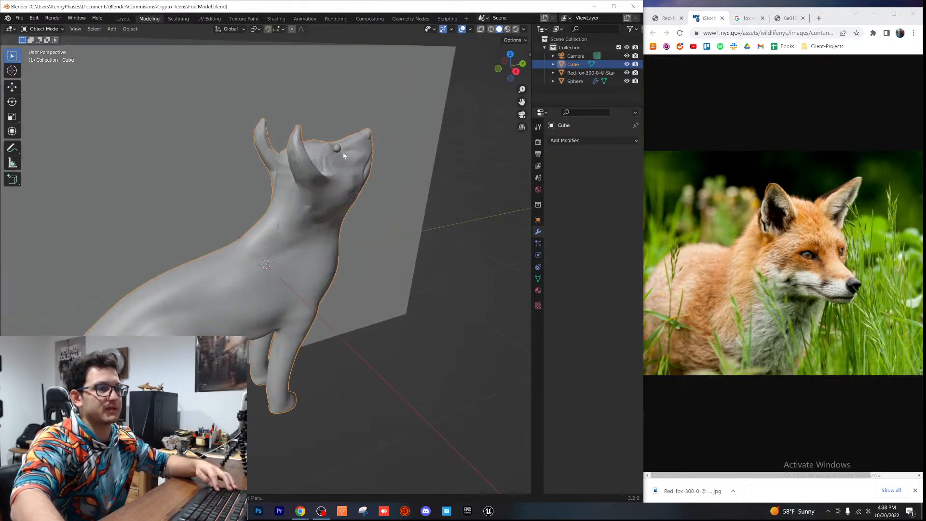
pyautogui.click(337, 149)
pyautogui.click(516, 72)
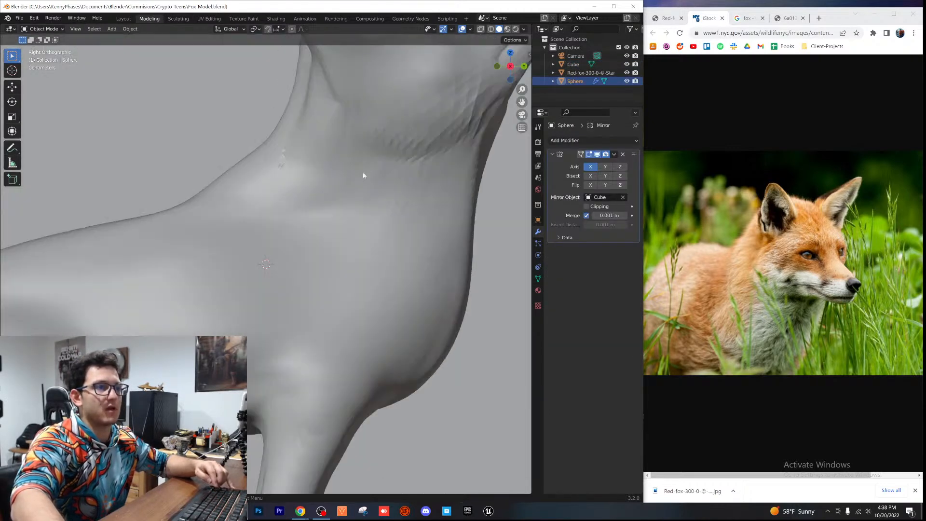
pyautogui.scroll(4, 355, 176)
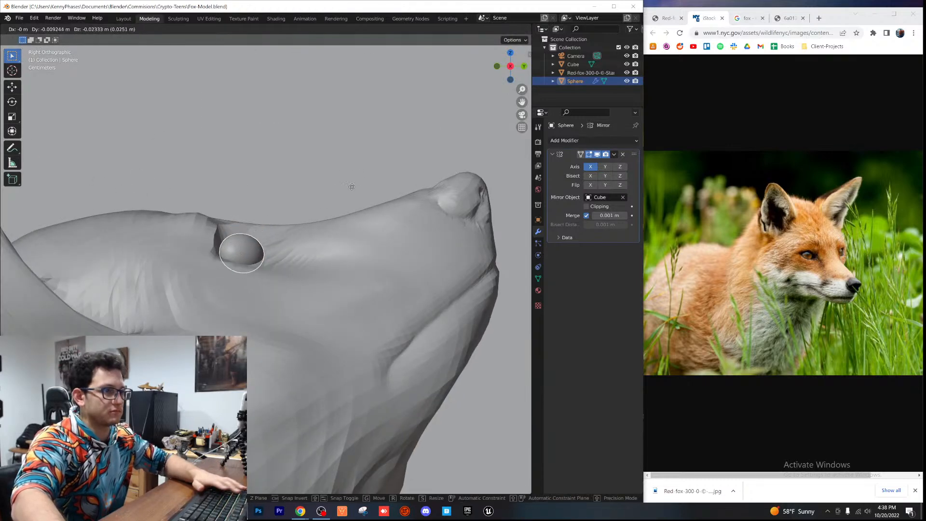
pyautogui.moveTo(347, 194); pyautogui.dragTo(210, 269, button='middle')
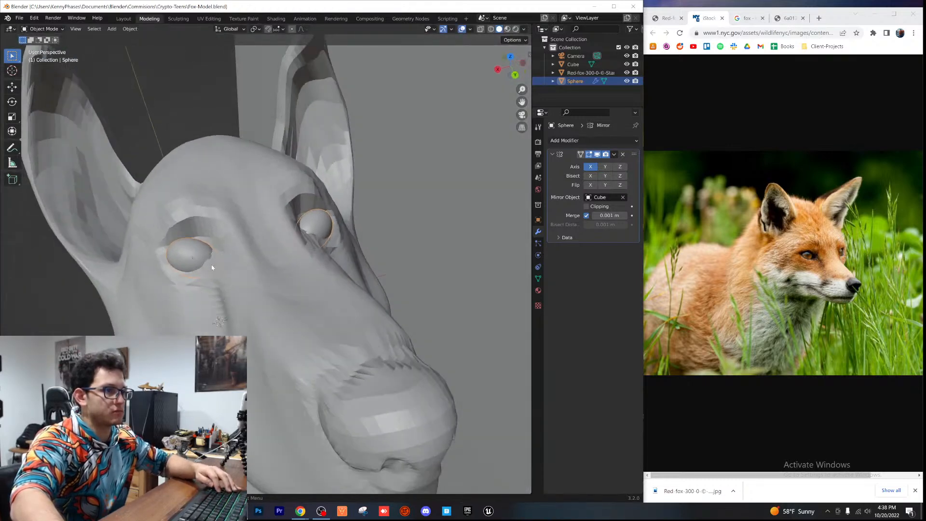
pyautogui.hotkey('alt', 'a')
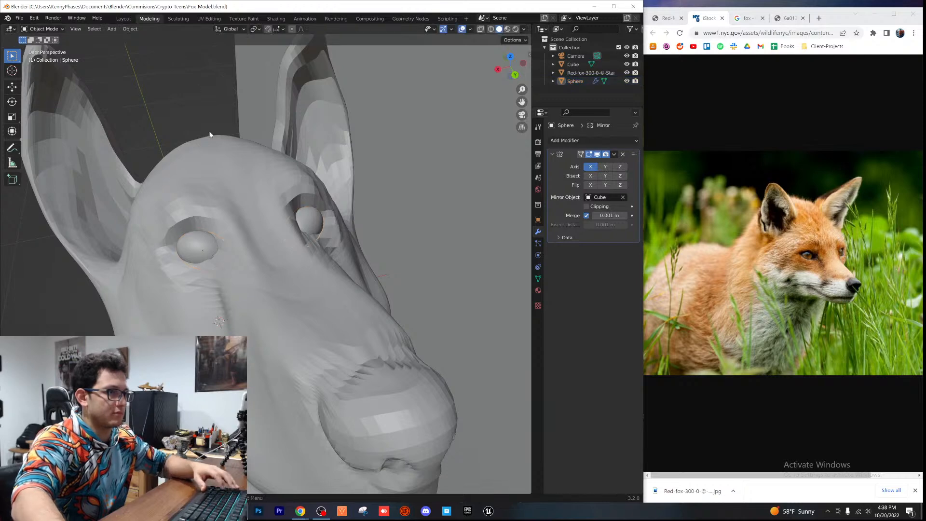
# Step: Check the refitted eyes on the whole head, save the file and return to the Sculpting workspace
pyautogui.scroll(2, 200, 236)
pyautogui.moveTo(279, 263); pyautogui.dragTo(166, 172, button='middle')
pyautogui.scroll(-3, 311, 217)
pyautogui.scroll(-3, 98, 164)
pyautogui.click(166, 173)
pyautogui.scroll(-3, 167, 173)
pyautogui.moveTo(264, 286); pyautogui.dragTo(334, 285, button='middle')
pyautogui.scroll(5, 262, 326)
pyautogui.scroll(-3, 334, 290)
pyautogui.hotkey('ctrl', 's')
pyautogui.click(179, 18)
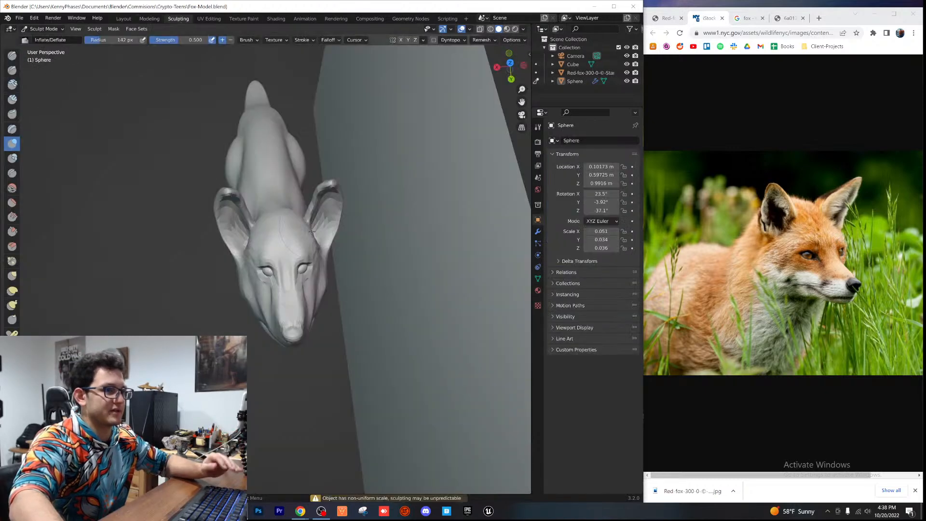
# Step: Choose the Elastic Deform brush and try to switch the sculpting object from the eyeball to the fox body
pyautogui.click(12, 291)
pyautogui.moveTo(367, 270)
pyautogui.mouseDown(button='middle')
pyautogui.moveTo(413, 252)
pyautogui.moveTo(372, 207)
pyautogui.moveTo(313, 215)
pyautogui.mouseUp(button='middle')
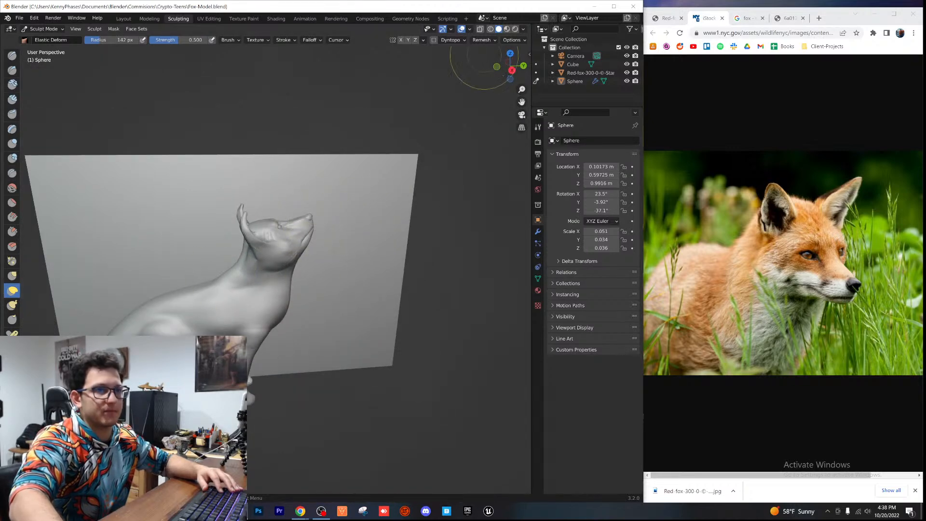
pyautogui.click(573, 64)
pyautogui.scroll(3, 332, 252)
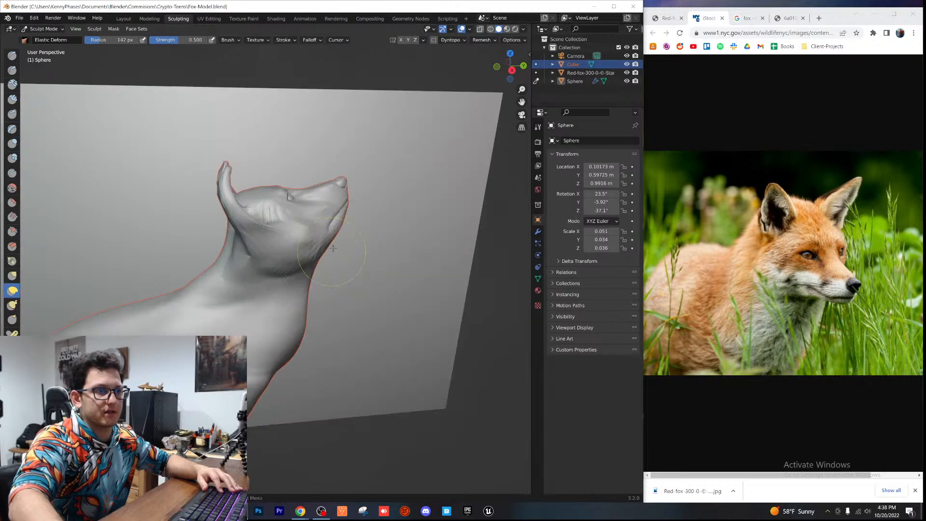
pyautogui.moveTo(331, 253); pyautogui.dragTo(294, 300, button='middle')
pyautogui.scroll(1, 309, 274)
pyautogui.keyDown('shift'); pyautogui.moveTo(313, 260); pyautogui.dragTo(260, 249, button='middle'); pyautogui.keyUp('shift')
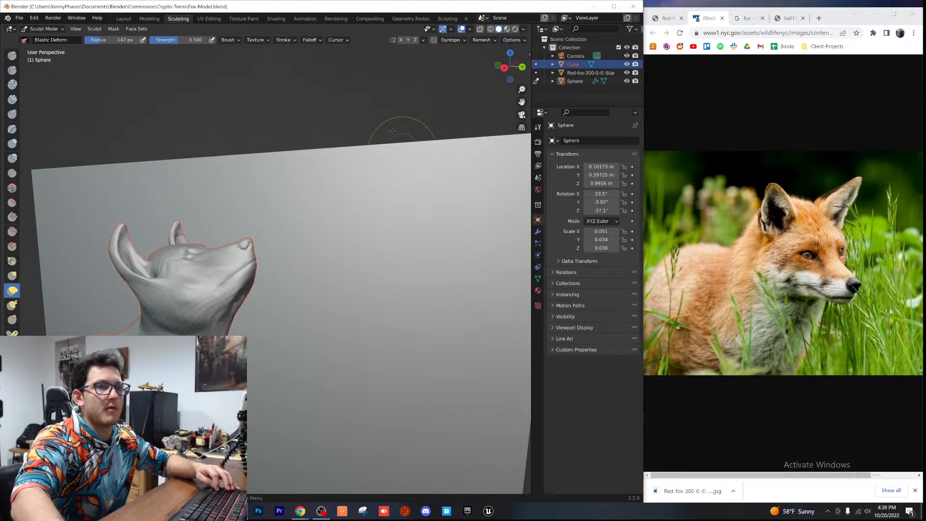
# Step: Clear the selection in the Layout workspace, select the fox body and bring it into the Sculpting workspace
pyautogui.click(123, 18)
pyautogui.scroll(-4, 309, 178)
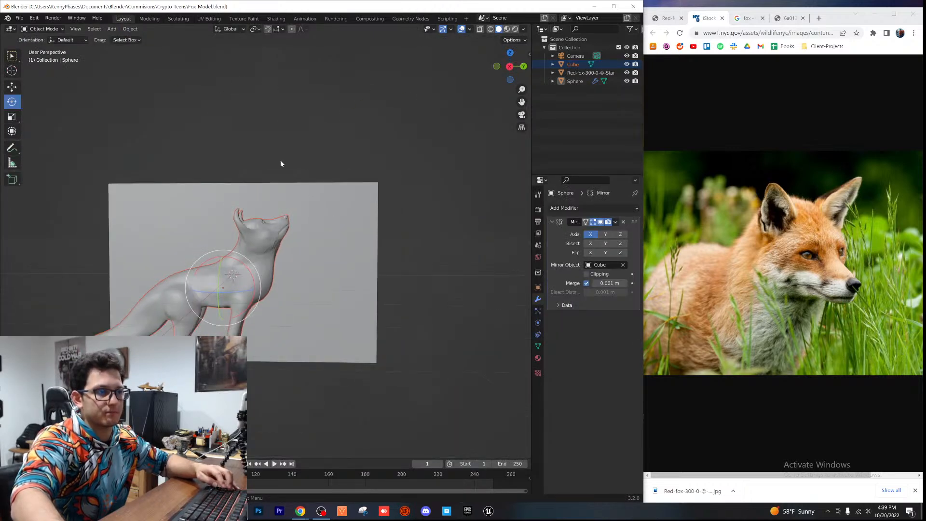
pyautogui.press('Tab')
pyautogui.hotkey('alt', 'a')
pyautogui.press('Tab')
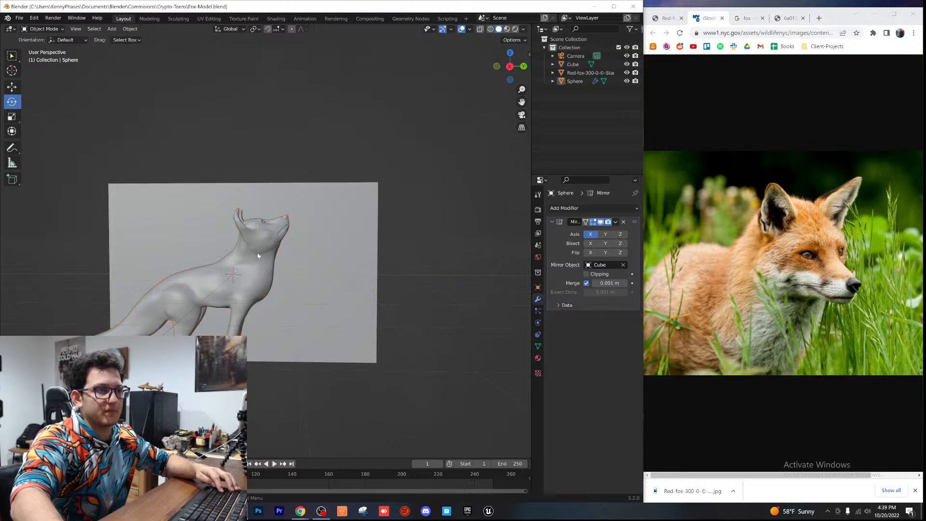
pyautogui.click(258, 253)
pyautogui.moveTo(258, 201); pyautogui.dragTo(230, 228, button='middle')
pyautogui.scroll(2, 230, 228)
pyautogui.click(179, 18)
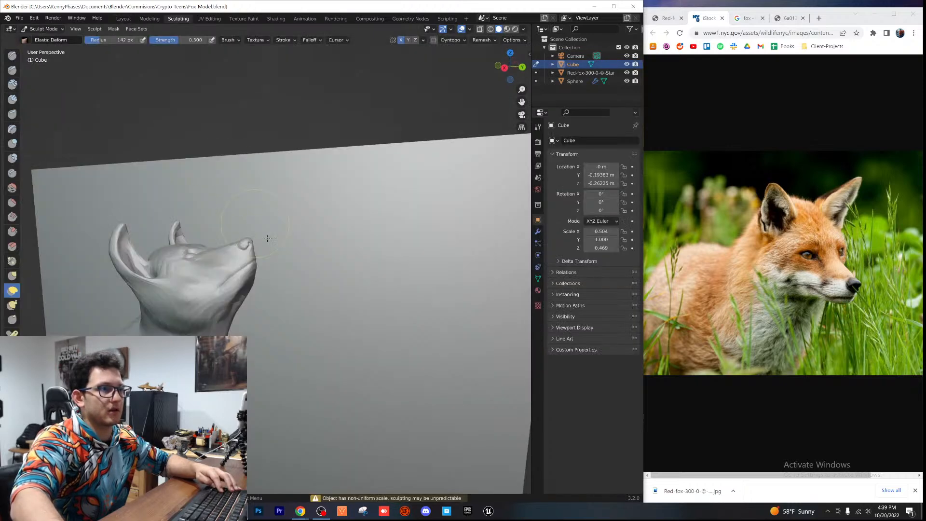
# Step: Shape the fox's jaw and cheeks with Elastic Deform and try pulling the muzzle downward
pyautogui.moveTo(249, 248)
pyautogui.mouseDown()
pyautogui.moveTo(245, 263)
pyautogui.moveTo(256, 197)
pyautogui.moveTo(234, 282)
pyautogui.moveTo(225, 284)
pyautogui.mouseUp()
pyautogui.scroll(5, 154, 327)
pyautogui.moveTo(152, 303)
pyautogui.mouseDown(button='middle')
pyautogui.moveTo(108, 295)
pyautogui.moveTo(364, 297)
pyautogui.mouseUp(button='middle')
pyautogui.scroll(4, 260, 289)
pyautogui.moveTo(222, 280); pyautogui.dragTo(179, 304, button='middle')
pyautogui.keyDown('shift'); pyautogui.moveTo(172, 270); pyautogui.dragTo(319, 263, button='middle'); pyautogui.keyUp('shift')
pyautogui.moveTo(319, 263); pyautogui.dragTo(412, 281, button='middle')
pyautogui.scroll(-3, 312, 254)
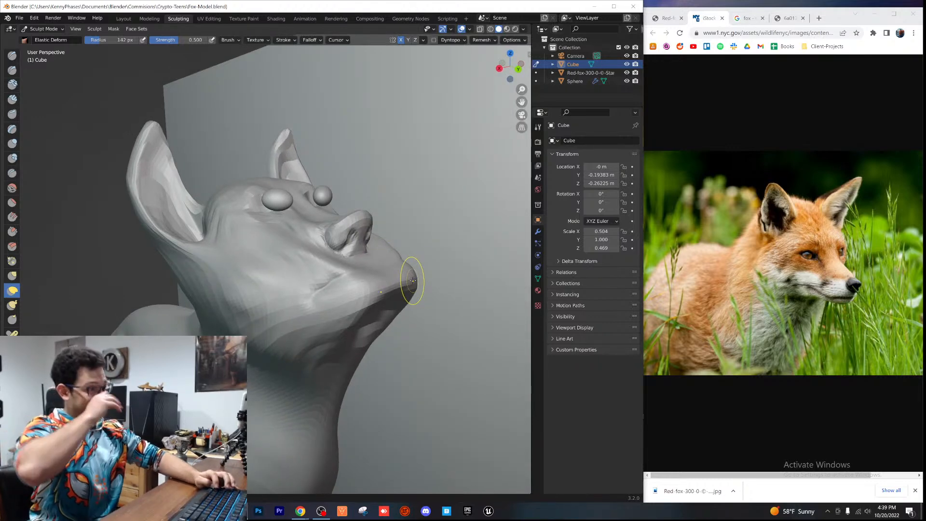
pyautogui.moveTo(413, 281); pyautogui.dragTo(426, 191, button='middle')
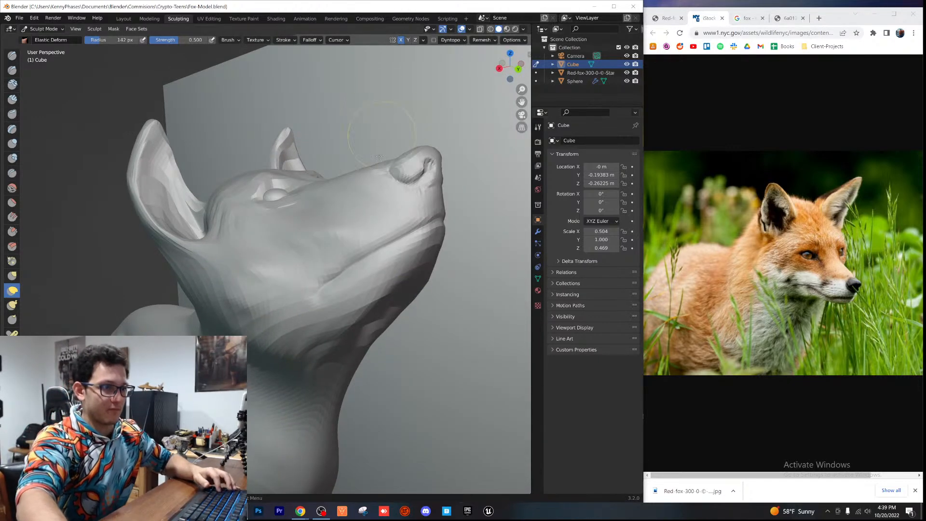
# Step: Examine the fox's eyes, cheeks and jaw up close from the front, below and the side
pyautogui.moveTo(383, 129); pyautogui.dragTo(412, 186, button='middle')
pyautogui.scroll(-5, 412, 186)
pyautogui.scroll(5, 251, 239)
pyautogui.scroll(2, 251, 239)
pyautogui.moveTo(251, 239); pyautogui.dragTo(271, 260, button='middle')
pyautogui.keyDown('shift'); pyautogui.moveTo(363, 228); pyautogui.dragTo(289, 248, button='middle'); pyautogui.keyUp('shift')
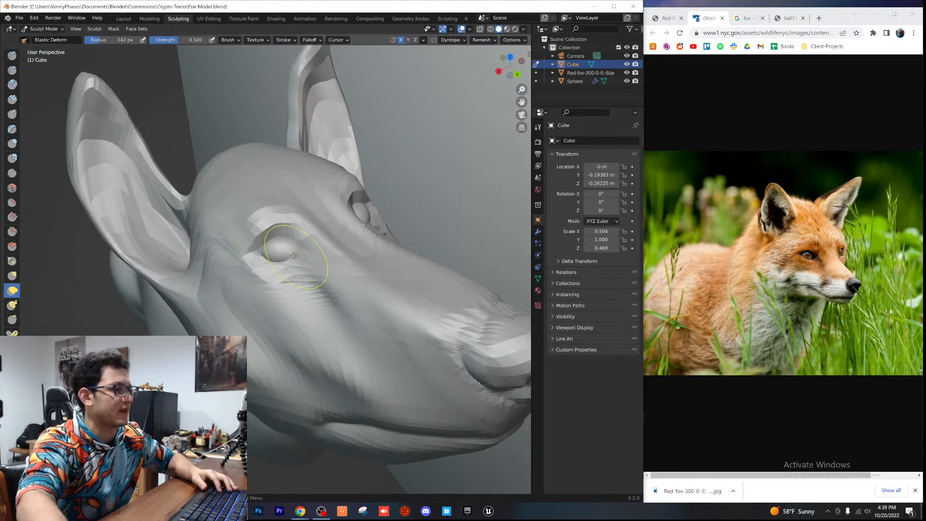
pyautogui.scroll(-4, 330, 238)
pyautogui.moveTo(351, 232); pyautogui.dragTo(357, 294, button='middle')
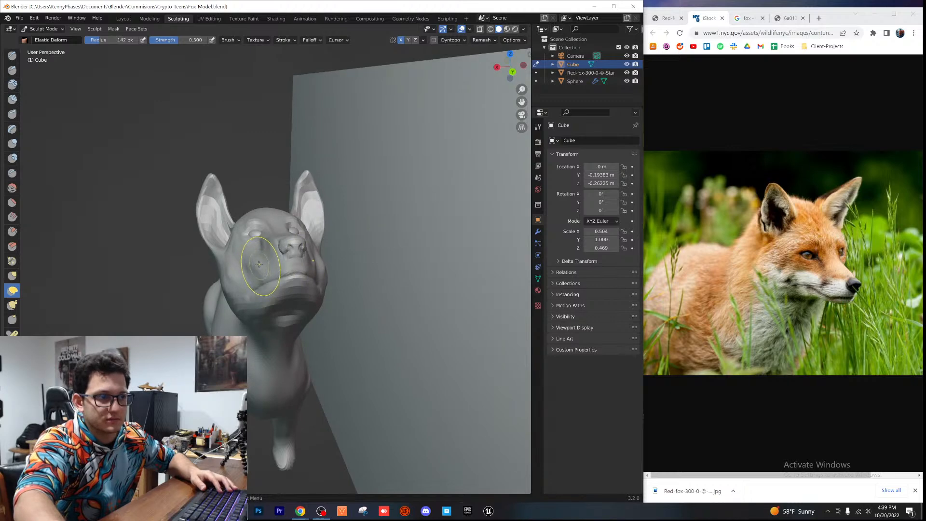
pyautogui.moveTo(255, 266); pyautogui.dragTo(261, 245, button='middle')
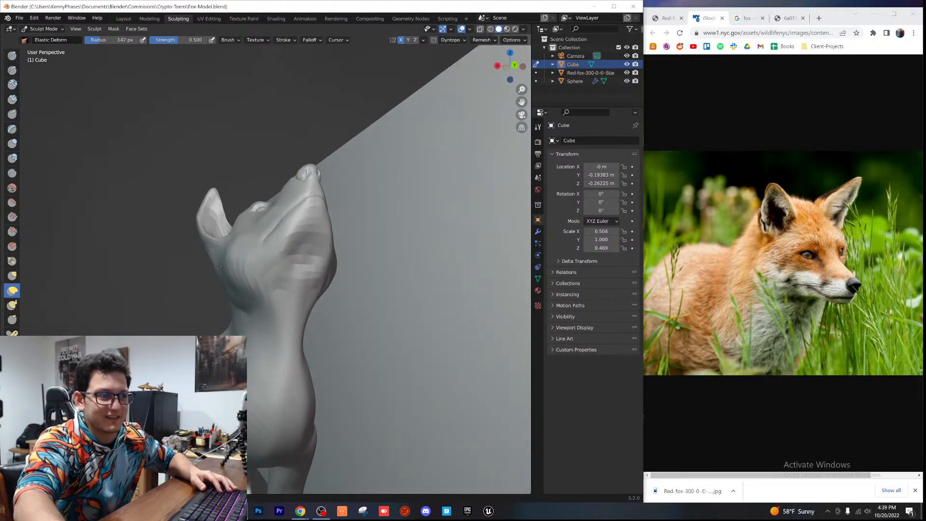
pyautogui.scroll(-3, 285, 293)
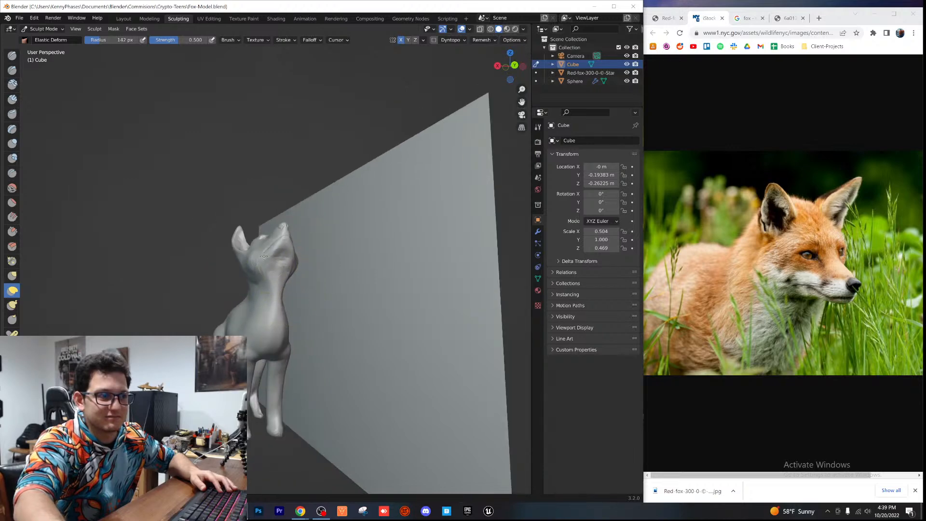
pyautogui.moveTo(273, 260); pyautogui.dragTo(312, 308, button='middle')
pyautogui.scroll(4, 232, 302)
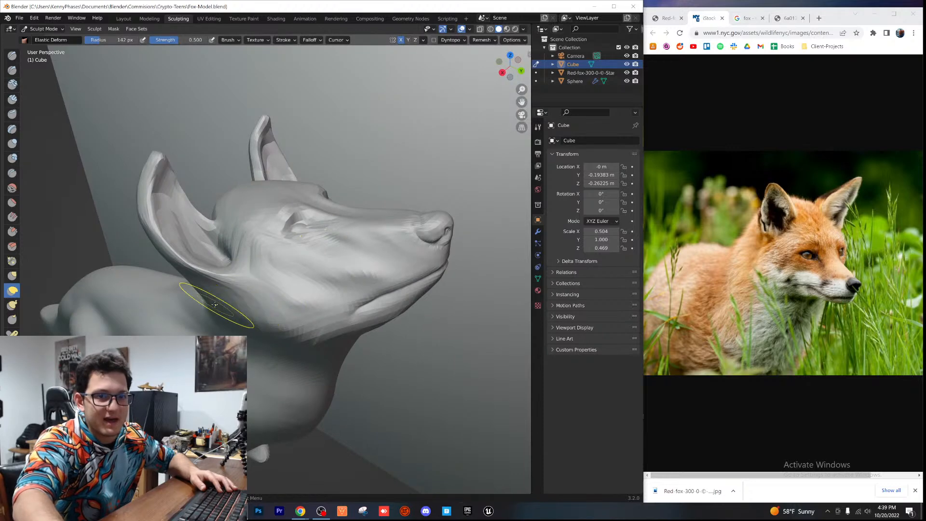
# Step: Try to reshape the fox's cheek and lower jaw below the ear with the Elastic Deform brush
pyautogui.moveTo(348, 174); pyautogui.dragTo(477, 44)
pyautogui.moveTo(415, 227); pyautogui.dragTo(384, 241, button='middle')
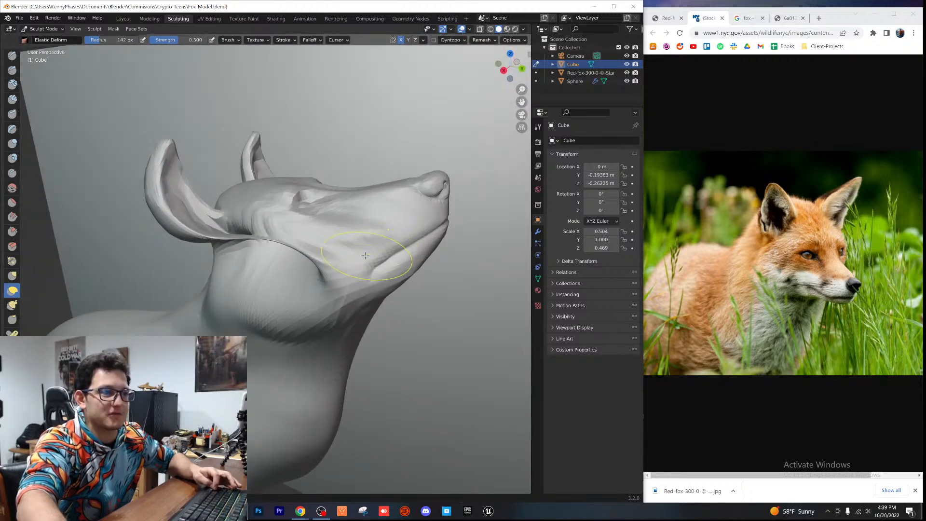
pyautogui.scroll(4, 279, 293)
pyautogui.moveTo(279, 293); pyautogui.dragTo(251, 313, button='middle')
pyautogui.moveTo(328, 268)
pyautogui.mouseDown(button='middle')
pyautogui.moveTo(349, 271)
pyautogui.moveTo(337, 276)
pyautogui.mouseUp(button='middle')
# Step: Crease the fold where the base of the fox's ear meets the cheek with the Crease brush
pyautogui.click(14, 174)
pyautogui.scroll(-4, 234, 289)
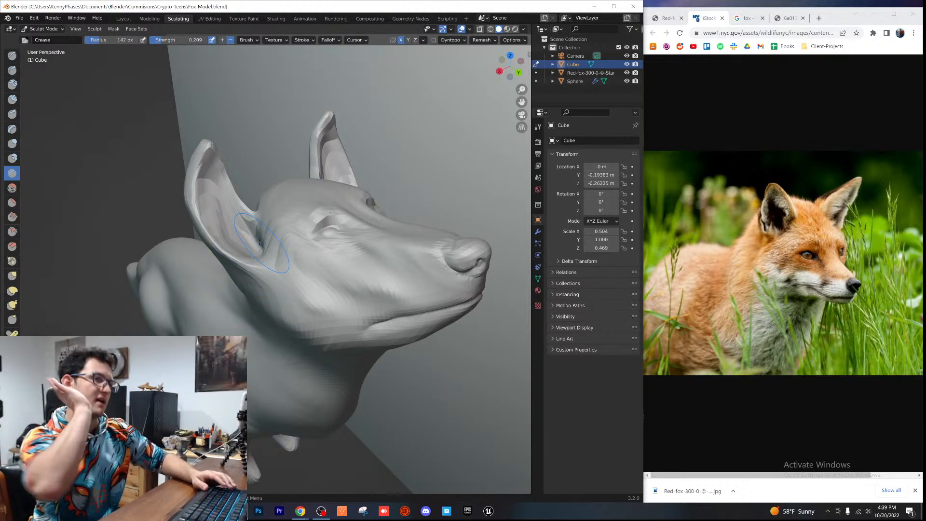
pyautogui.moveTo(371, 189); pyautogui.dragTo(304, 216, button='middle')
pyautogui.scroll(3, 284, 215)
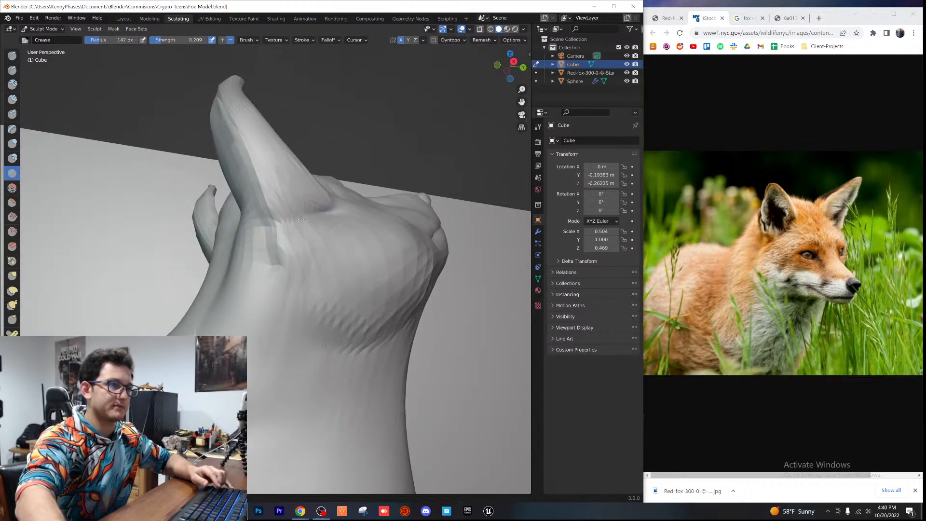
pyautogui.moveTo(267, 224)
pyautogui.mouseDown(button='middle')
pyautogui.moveTo(307, 221)
pyautogui.moveTo(317, 241)
pyautogui.moveTo(275, 256)
pyautogui.moveTo(334, 246)
pyautogui.mouseUp(button='middle')
pyautogui.scroll(8, 308, 246)
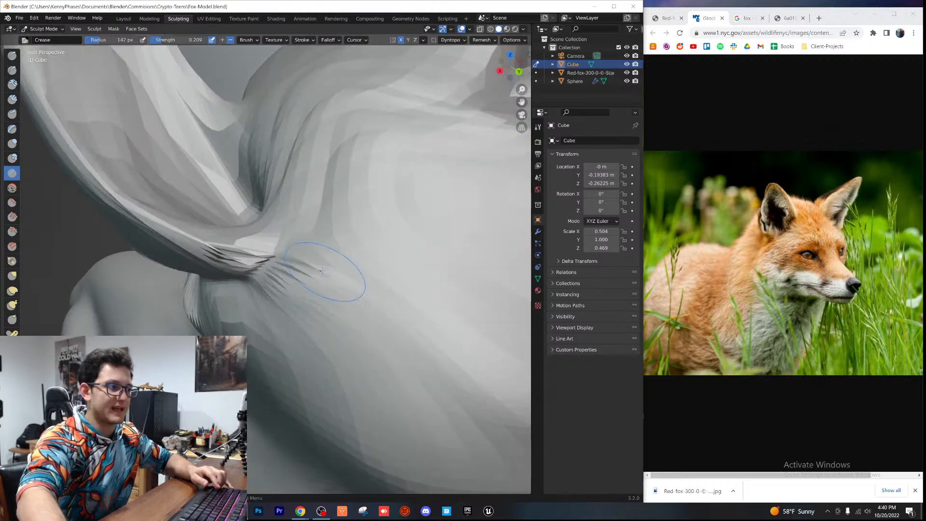
pyautogui.scroll(-10, 323, 263)
pyautogui.scroll(3, 324, 279)
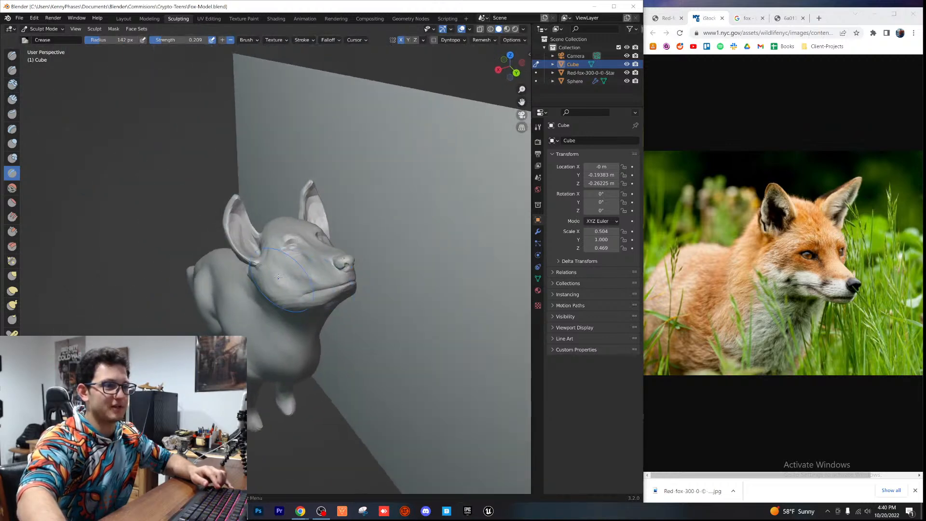
pyautogui.scroll(3, 276, 282)
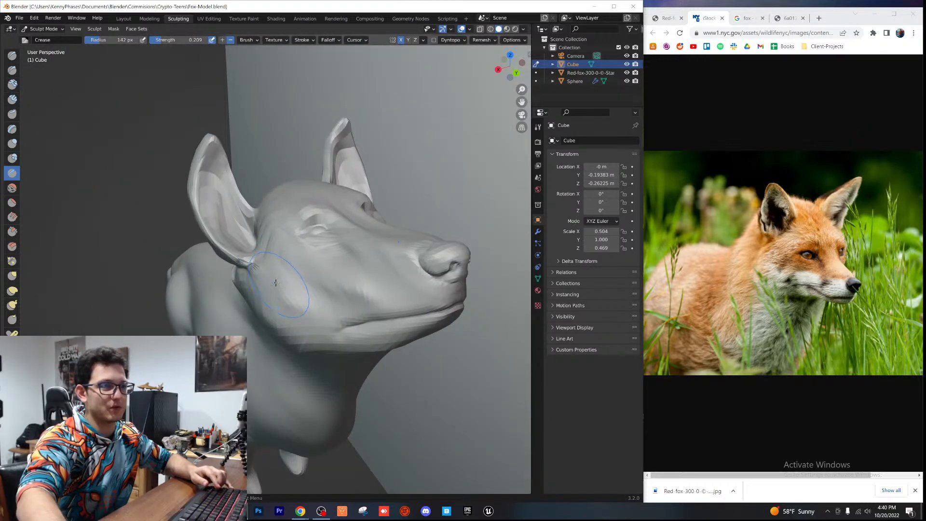
# Step: Smooth the creased surface where the ear base joins the cheek with the Smooth brush
pyautogui.click(12, 188)
pyautogui.scroll(-3, 270, 283)
pyautogui.moveTo(272, 283); pyautogui.dragTo(306, 286, button='middle')
pyautogui.scroll(-3, 306, 286)
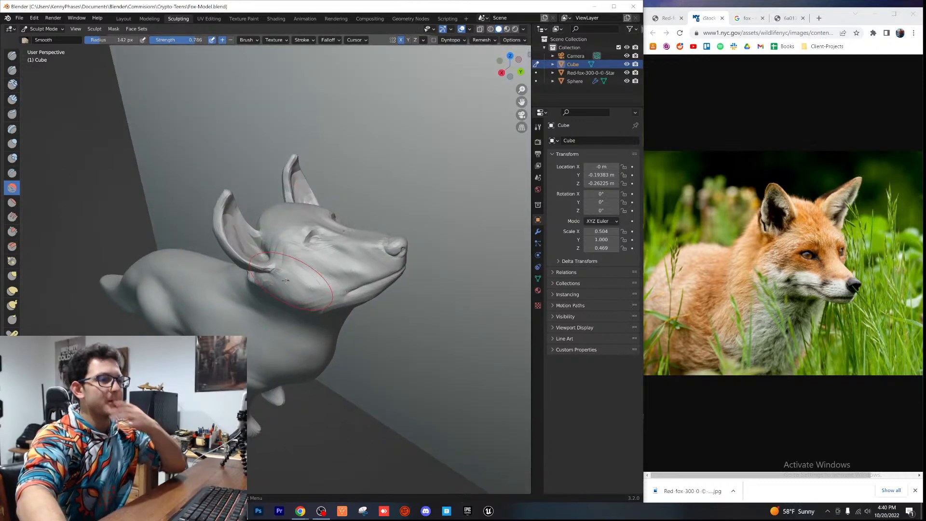
pyautogui.scroll(10, 338, 260)
pyautogui.moveTo(359, 243)
pyautogui.mouseDown()
pyautogui.moveTo(313, 246)
pyautogui.moveTo(354, 242)
pyautogui.mouseUp()
pyautogui.scroll(-6, 314, 251)
pyautogui.moveTo(292, 263); pyautogui.dragTo(345, 234, button='middle')
pyautogui.moveTo(345, 234); pyautogui.dragTo(342, 231)
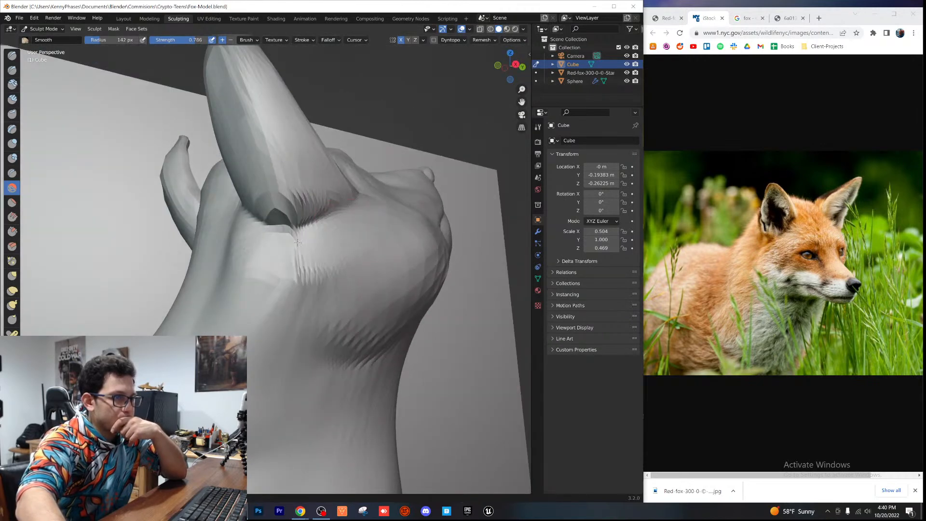
# Step: Smooth the jagged folds behind the ear base and on the lower back of the ear
pyautogui.scroll(4, 290, 313)
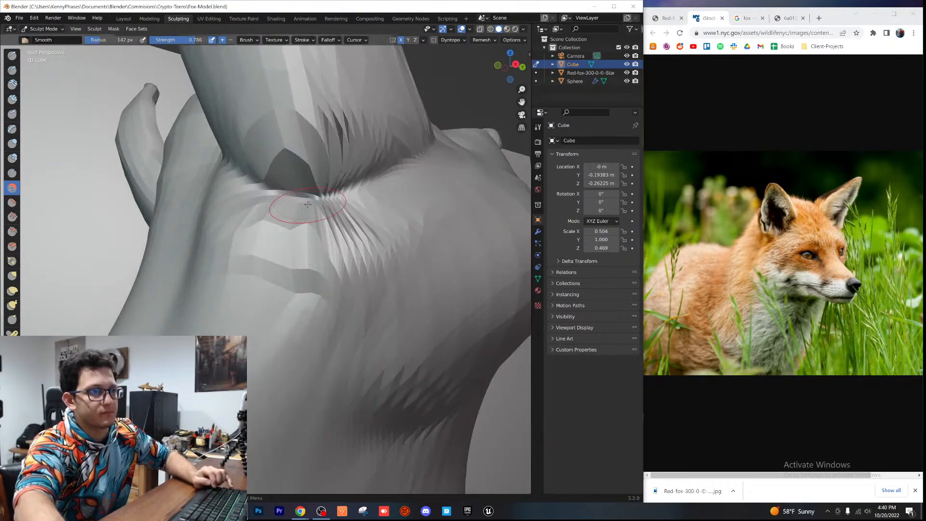
pyautogui.moveTo(265, 326)
pyautogui.mouseDown()
pyautogui.moveTo(289, 348)
pyautogui.moveTo(280, 354)
pyautogui.moveTo(322, 359)
pyautogui.mouseUp()
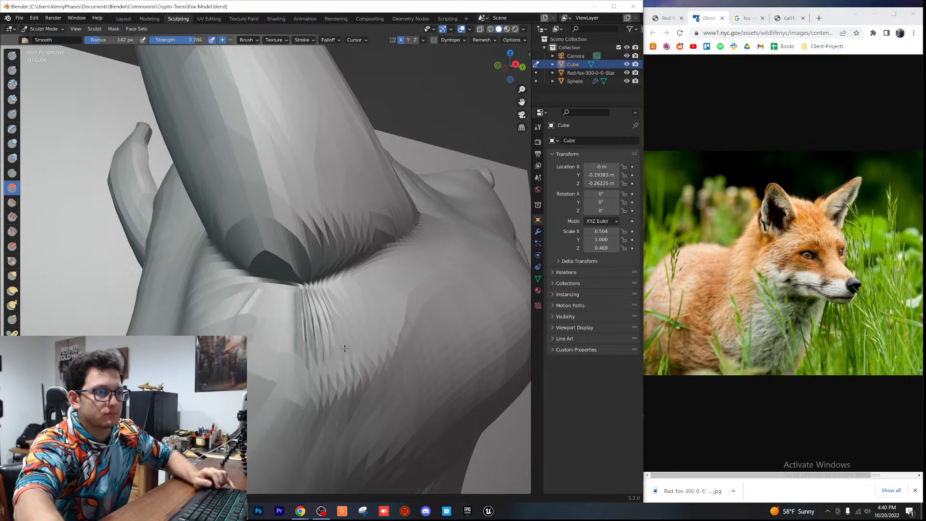
pyautogui.moveTo(363, 222); pyautogui.dragTo(286, 251)
pyautogui.moveTo(362, 319)
pyautogui.mouseDown(button='middle')
pyautogui.moveTo(196, 280)
pyautogui.moveTo(265, 295)
pyautogui.moveTo(269, 228)
pyautogui.moveTo(310, 368)
pyautogui.moveTo(53, 137)
pyautogui.mouseUp(button='middle')
pyautogui.click(12, 144)
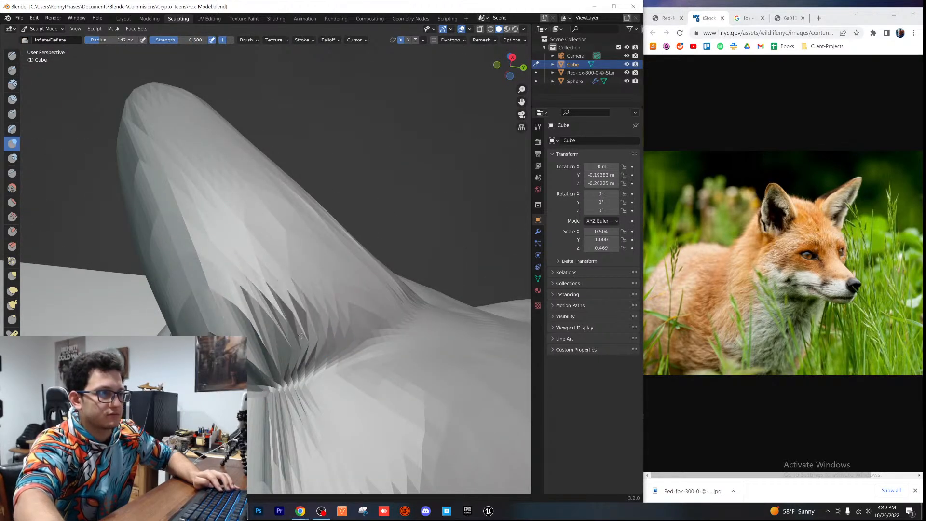
pyautogui.click(12, 189)
pyautogui.moveTo(226, 314)
pyautogui.mouseDown()
pyautogui.moveTo(301, 333)
pyautogui.moveTo(250, 313)
pyautogui.moveTo(188, 308)
pyautogui.moveTo(232, 251)
pyautogui.moveTo(331, 345)
pyautogui.mouseUp()
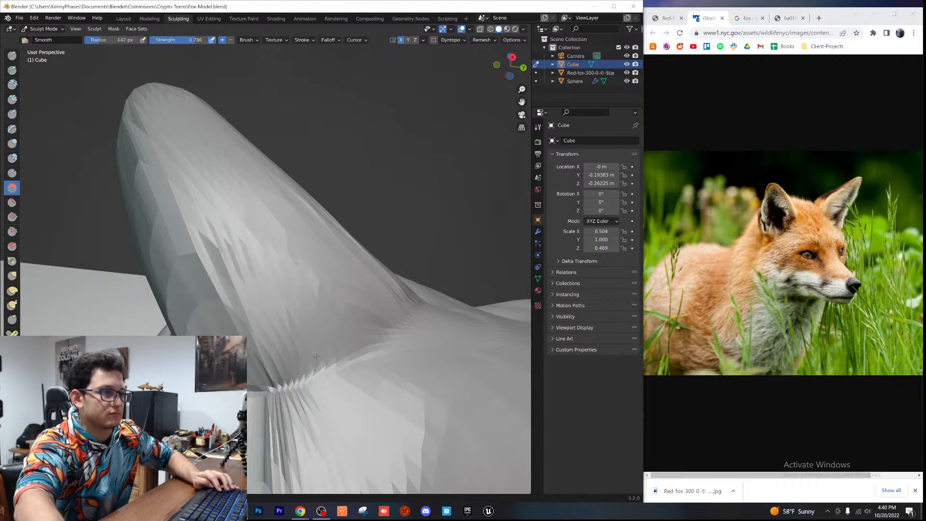
pyautogui.moveTo(413, 439); pyautogui.dragTo(329, 319, button='middle')
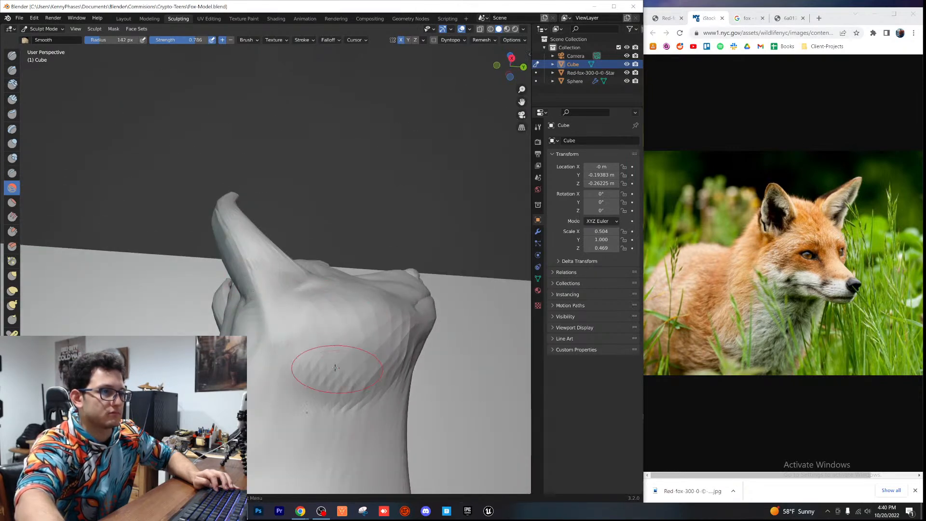
# Step: Reshape the outer base of the ear with the Elastic Deform brush and save the file
pyautogui.scroll(2, 310, 355)
pyautogui.click(12, 291)
pyautogui.moveTo(212, 352)
pyautogui.mouseDown(button='middle')
pyautogui.moveTo(290, 325)
pyautogui.moveTo(334, 368)
pyautogui.mouseUp(button='middle')
pyautogui.moveTo(256, 334)
pyautogui.mouseDown(button='middle')
pyautogui.moveTo(299, 381)
pyautogui.moveTo(182, 230)
pyautogui.mouseUp(button='middle')
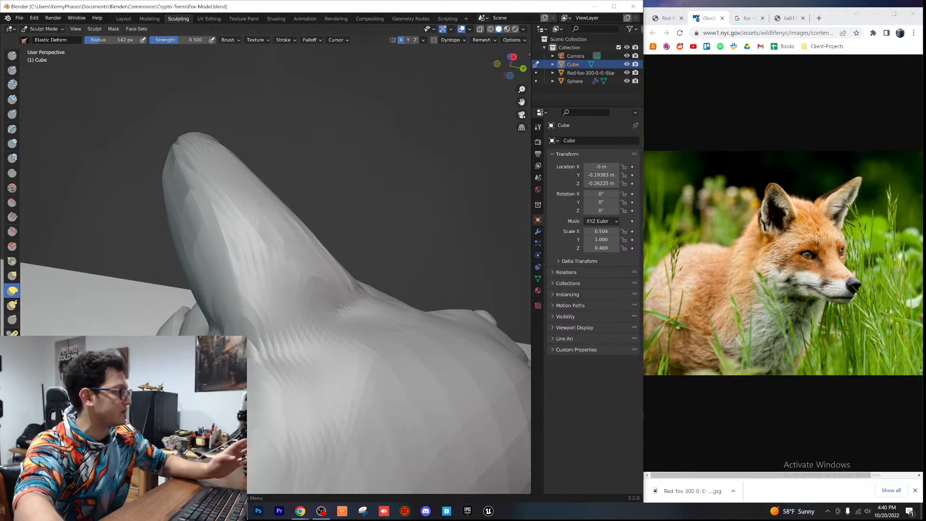
pyautogui.moveTo(227, 316)
pyautogui.mouseDown(button='middle')
pyautogui.moveTo(179, 334)
pyautogui.moveTo(263, 383)
pyautogui.moveTo(261, 402)
pyautogui.mouseUp(button='middle')
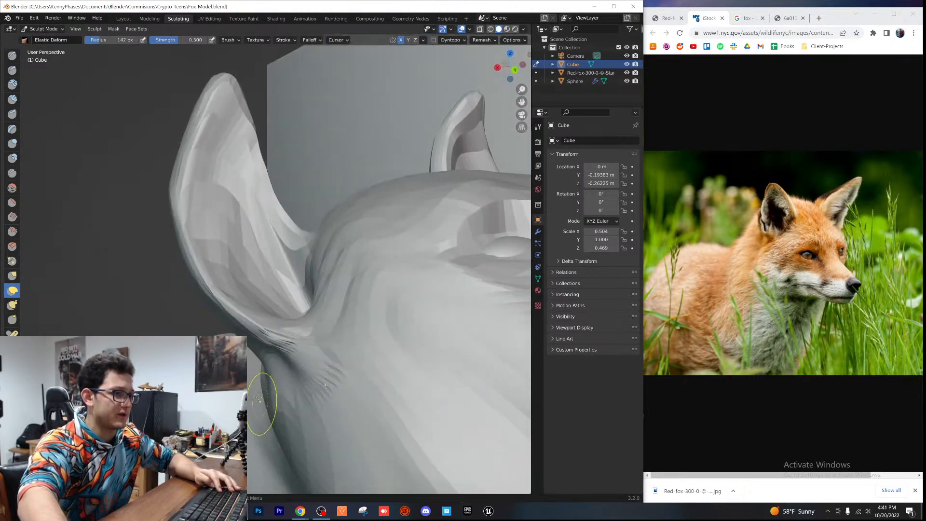
pyautogui.moveTo(306, 376); pyautogui.dragTo(333, 377, button='middle')
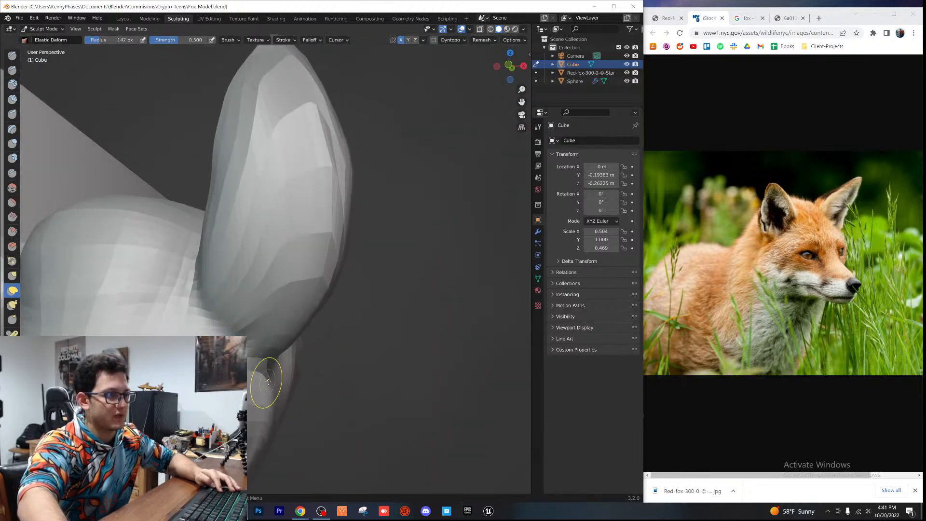
pyautogui.scroll(-3, 261, 387)
pyautogui.moveTo(261, 387); pyautogui.dragTo(273, 389, button='middle')
pyautogui.hotkey('ctrl', 's')
# Step: Examine the fox's ears, cheeks and head shape from above, the front, the side and behind
pyautogui.moveTo(327, 316); pyautogui.dragTo(323, 275, button='middle')
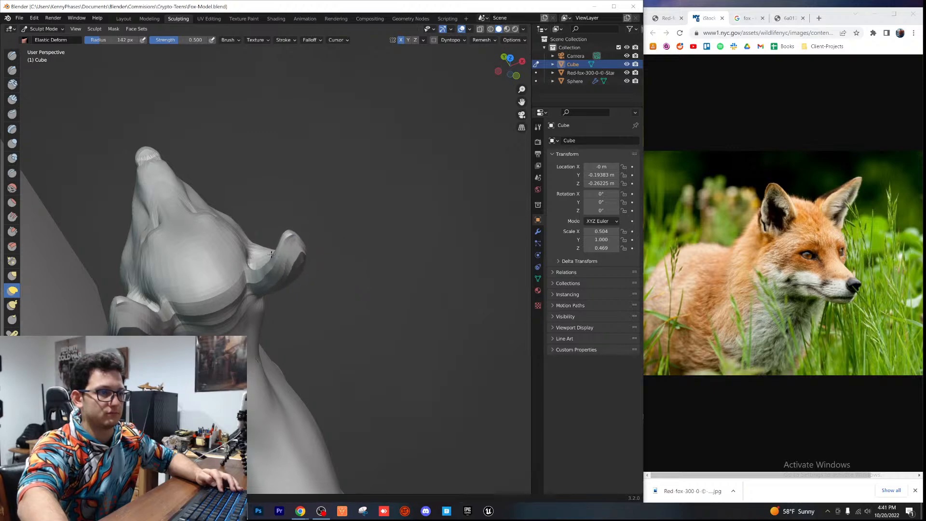
pyautogui.moveTo(281, 247); pyautogui.dragTo(329, 328, button='middle')
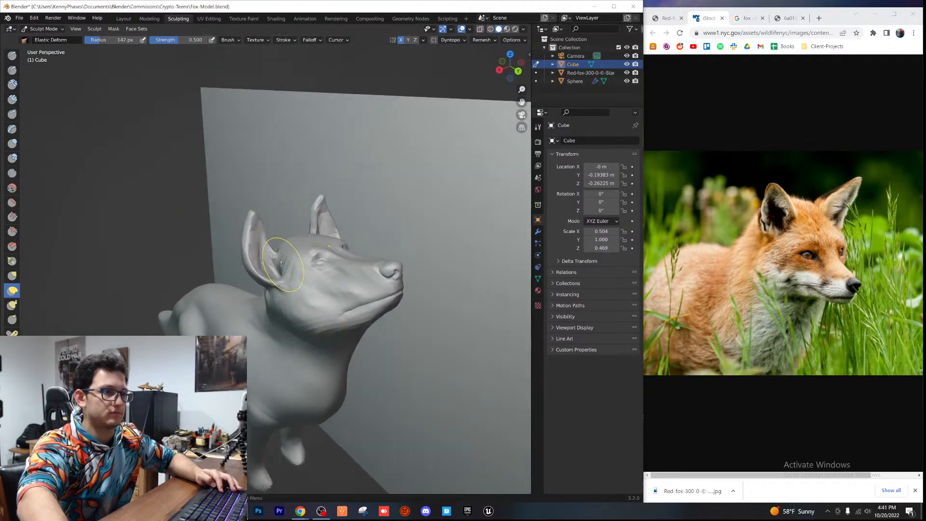
pyautogui.scroll(3, 310, 312)
pyautogui.scroll(2, 337, 329)
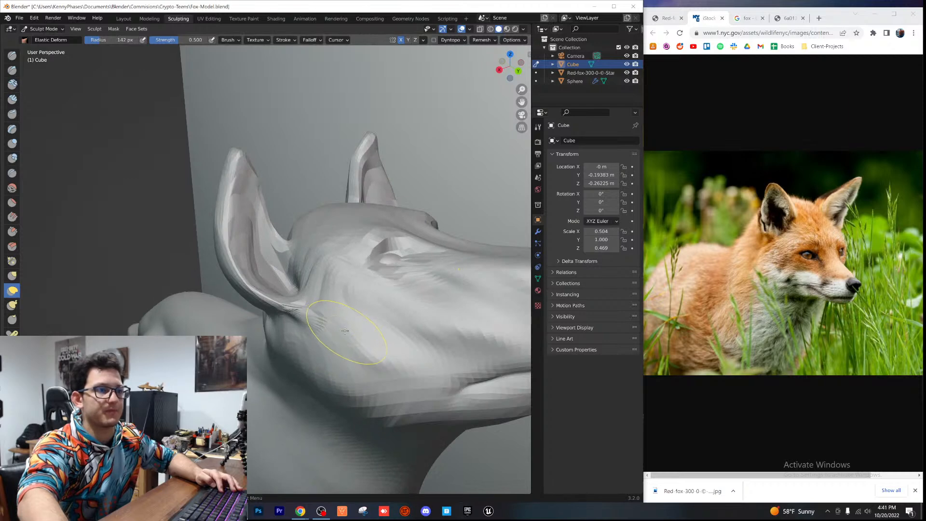
pyautogui.scroll(-5, 334, 325)
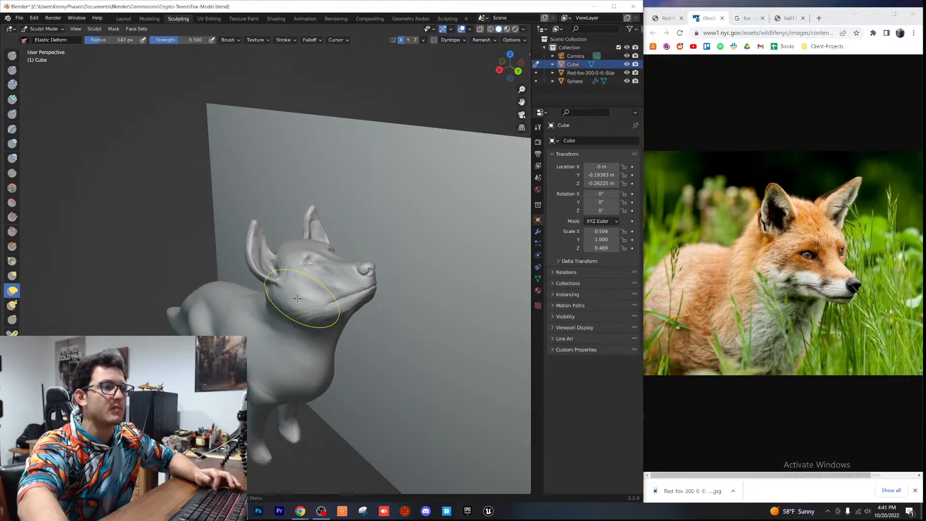
pyautogui.scroll(5, 311, 300)
pyautogui.moveTo(327, 306); pyautogui.dragTo(441, 277, button='middle')
pyautogui.scroll(-6, 366, 300)
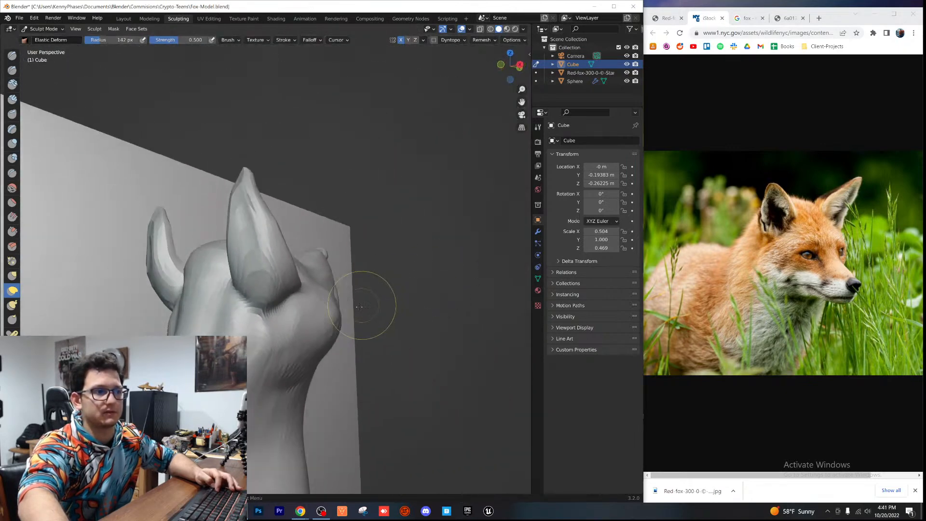
pyautogui.moveTo(342, 311); pyautogui.dragTo(309, 294, button='middle')
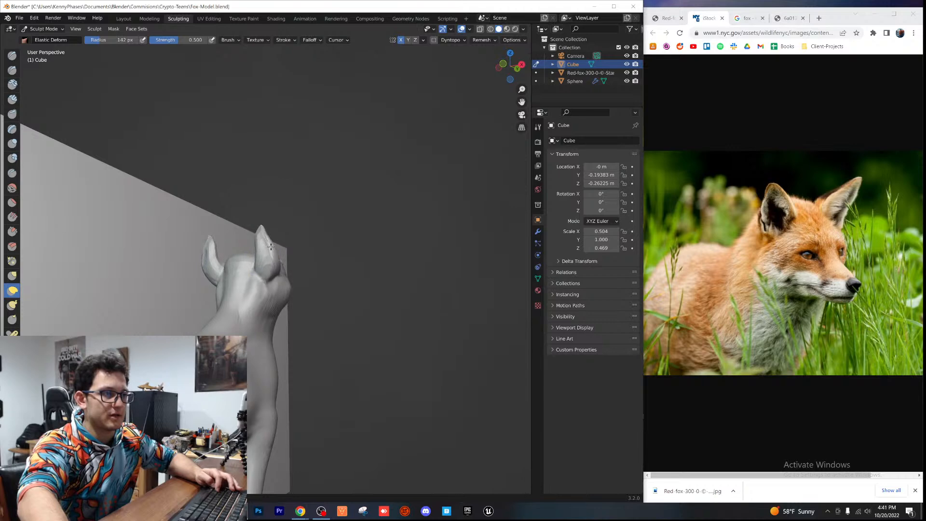
pyautogui.moveTo(267, 247); pyautogui.dragTo(239, 326, button='middle')
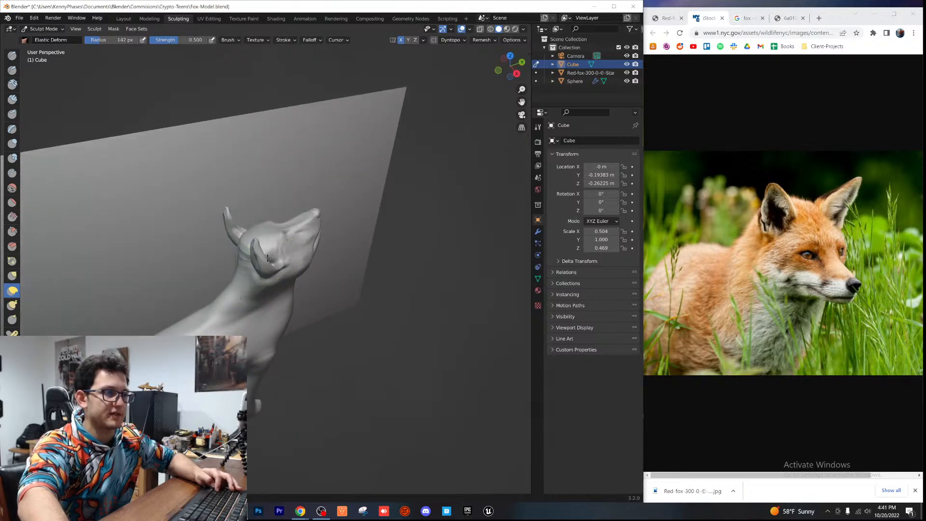
pyautogui.moveTo(285, 253)
pyautogui.mouseDown(button='middle')
pyautogui.moveTo(250, 276)
pyautogui.moveTo(285, 269)
pyautogui.moveTo(259, 277)
pyautogui.mouseUp(button='middle')
# Step: Deepen the hollow inside the fox's ear with the Elastic Deform brush
pyautogui.scroll(6, 266, 275)
pyautogui.scroll(4, 277, 270)
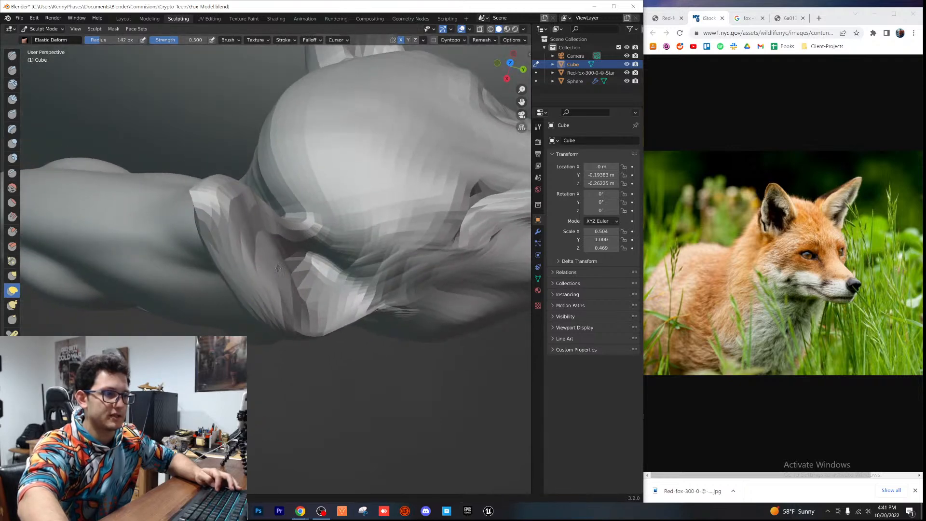
pyautogui.moveTo(294, 272); pyautogui.dragTo(280, 279)
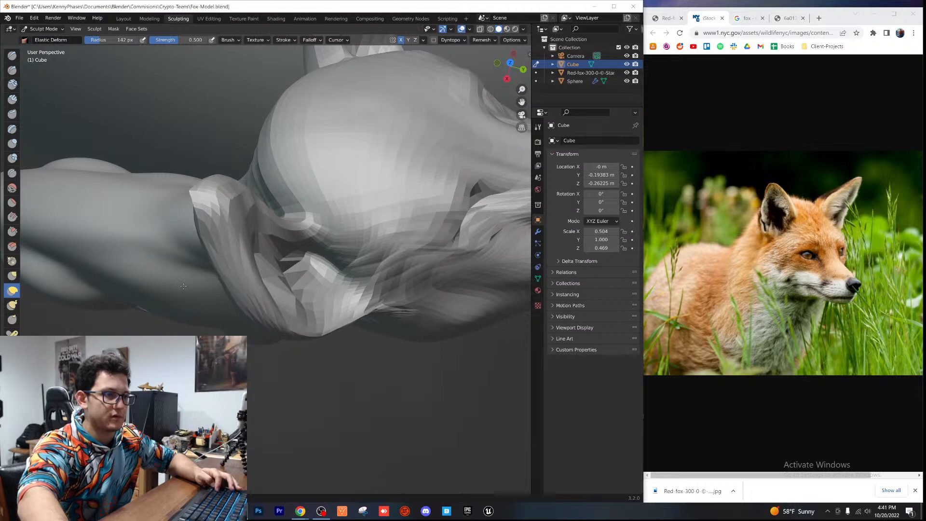
pyautogui.moveTo(332, 305); pyautogui.dragTo(293, 325, button='middle')
pyautogui.scroll(2, 285, 304)
pyautogui.scroll(-3, 327, 294)
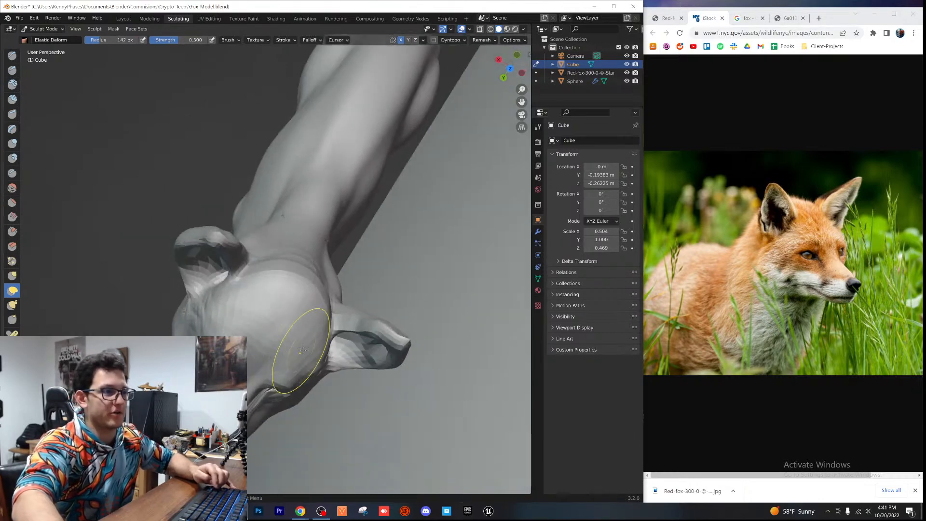
# Step: Pull the inner edge of the ear base up and back along the skull with Elastic Deform
pyautogui.scroll(4, 293, 304)
pyautogui.moveTo(116, 309); pyautogui.dragTo(283, 304, button='middle')
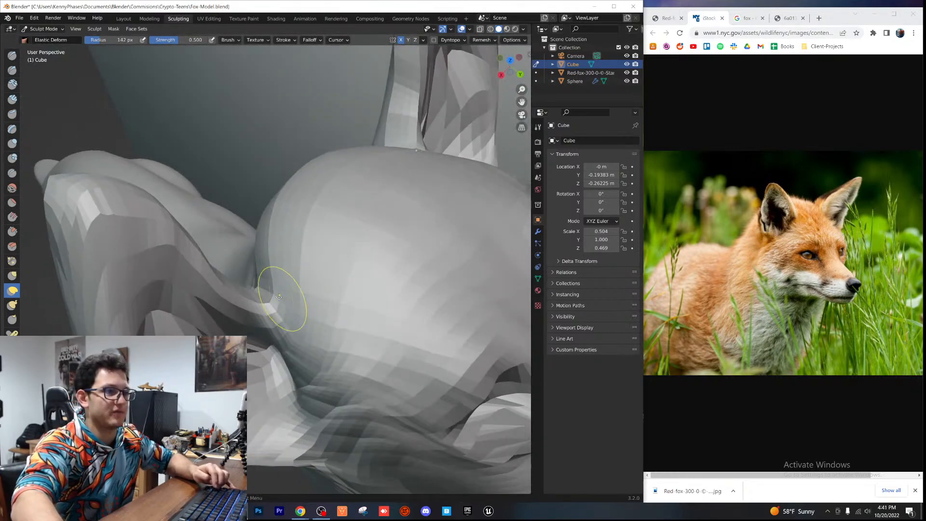
pyautogui.moveTo(278, 267); pyautogui.dragTo(279, 222)
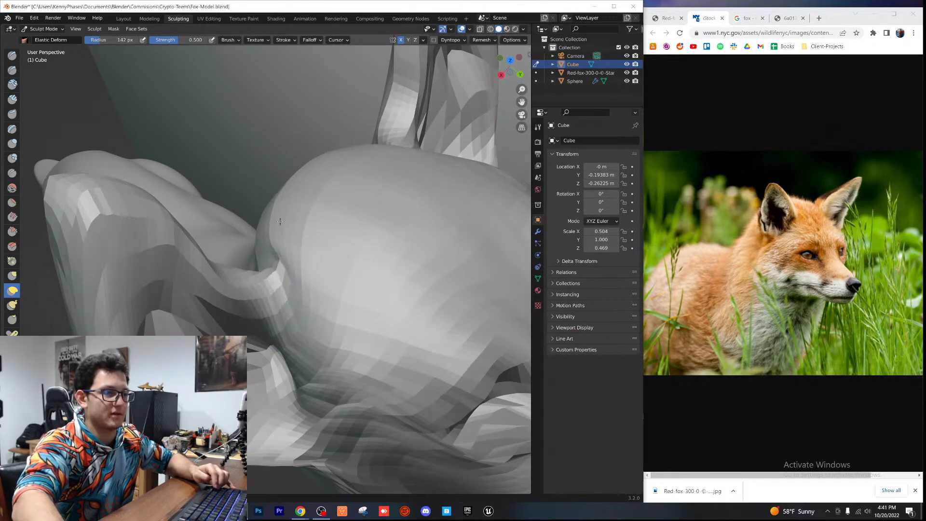
pyautogui.moveTo(272, 266); pyautogui.dragTo(218, 213)
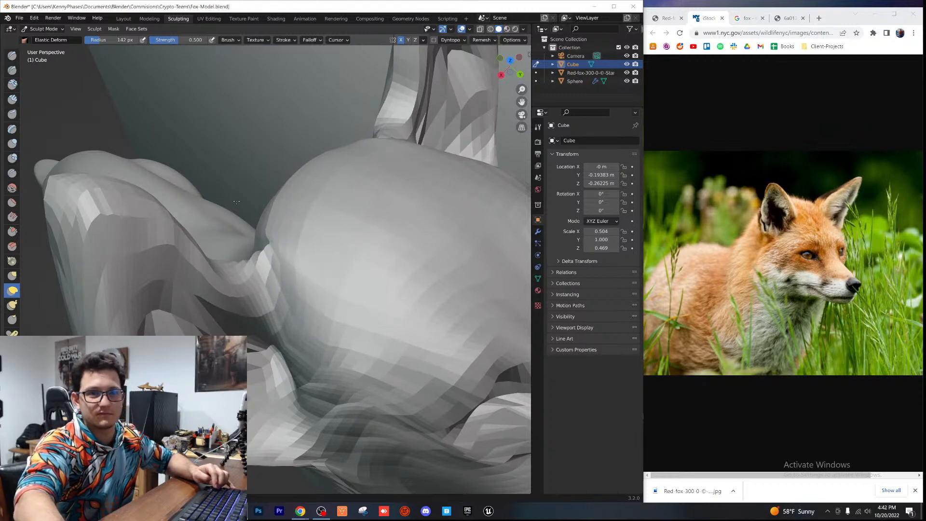
pyautogui.moveTo(263, 260); pyautogui.dragTo(207, 238)
pyautogui.moveTo(207, 239); pyautogui.dragTo(328, 304, button='middle')
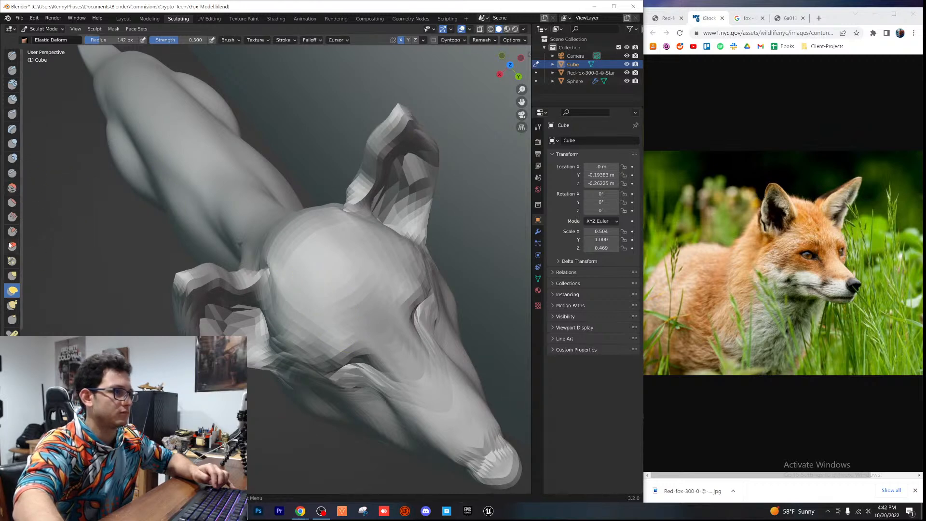
# Step: Flatten the ridge at the back of the skull between the ears with Flatten/Contrast, and return to the Elastic Deform brush
pyautogui.click(12, 202)
pyautogui.moveTo(145, 231)
pyautogui.mouseDown(button='middle')
pyautogui.moveTo(314, 264)
pyautogui.moveTo(347, 261)
pyautogui.moveTo(347, 285)
pyautogui.moveTo(325, 311)
pyautogui.mouseUp(button='middle')
pyautogui.scroll(4, 356, 260)
pyautogui.moveTo(269, 291); pyautogui.dragTo(376, 248, button='middle')
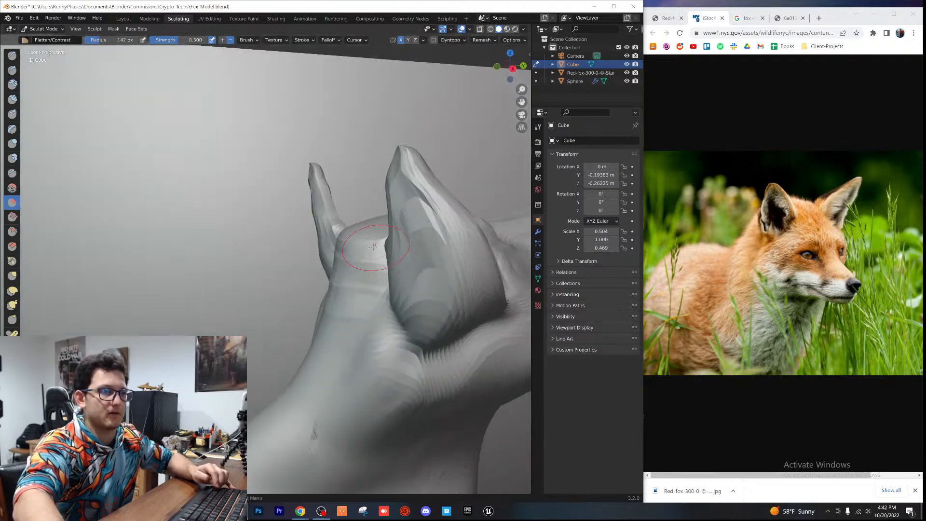
pyautogui.moveTo(354, 290); pyautogui.dragTo(257, 203, button='middle')
pyautogui.scroll(-4, 265, 194)
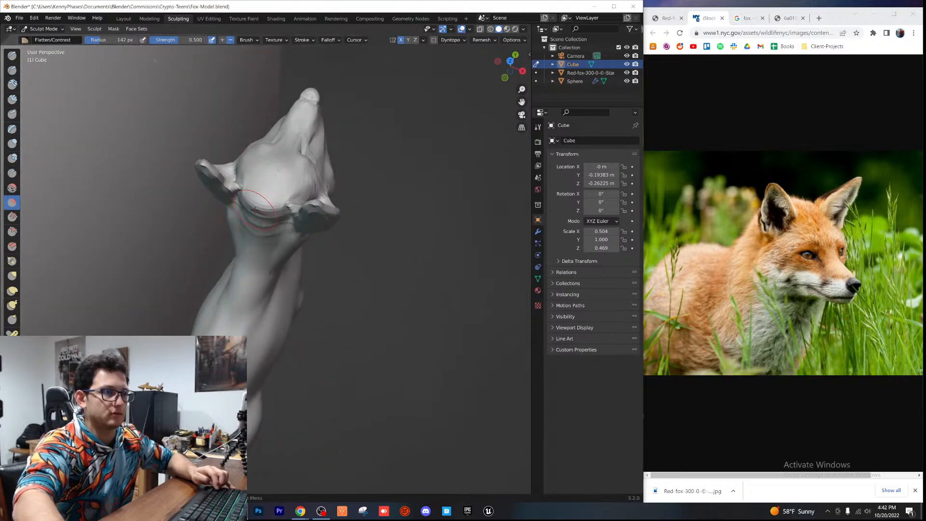
pyautogui.moveTo(261, 203); pyautogui.dragTo(259, 217)
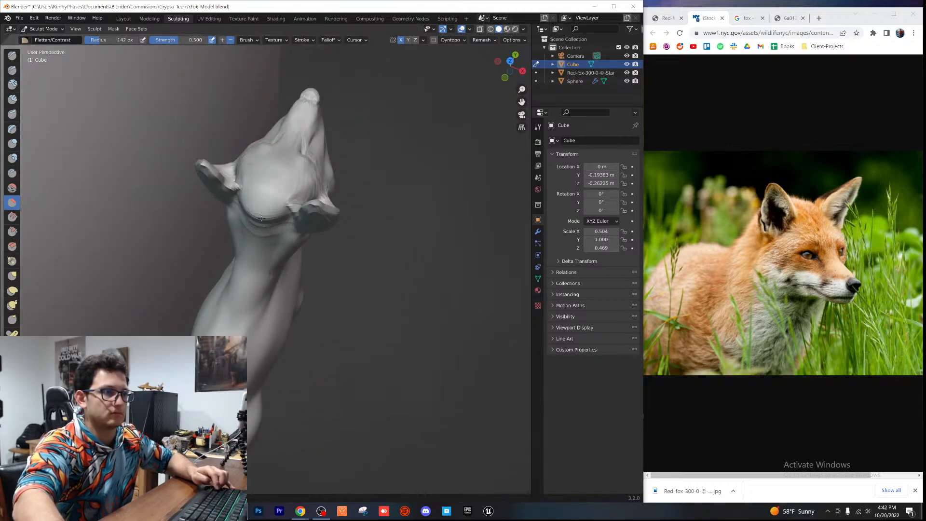
pyautogui.moveTo(256, 212); pyautogui.dragTo(307, 392, button='middle')
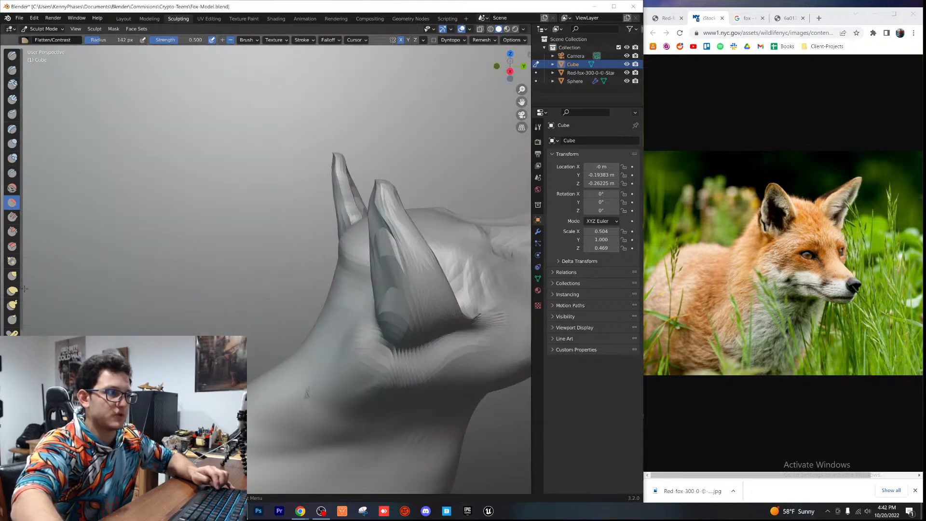
pyautogui.moveTo(231, 290); pyautogui.dragTo(309, 293, button='middle')
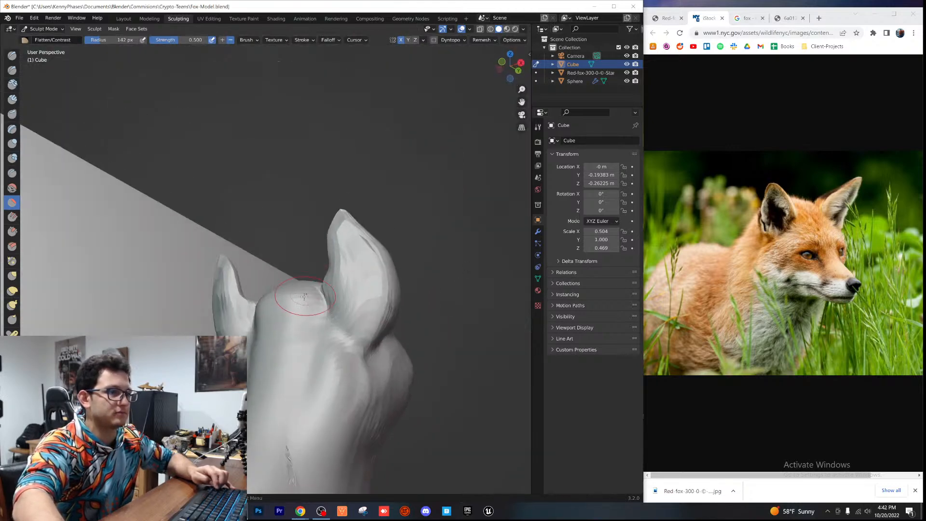
pyautogui.click(12, 290)
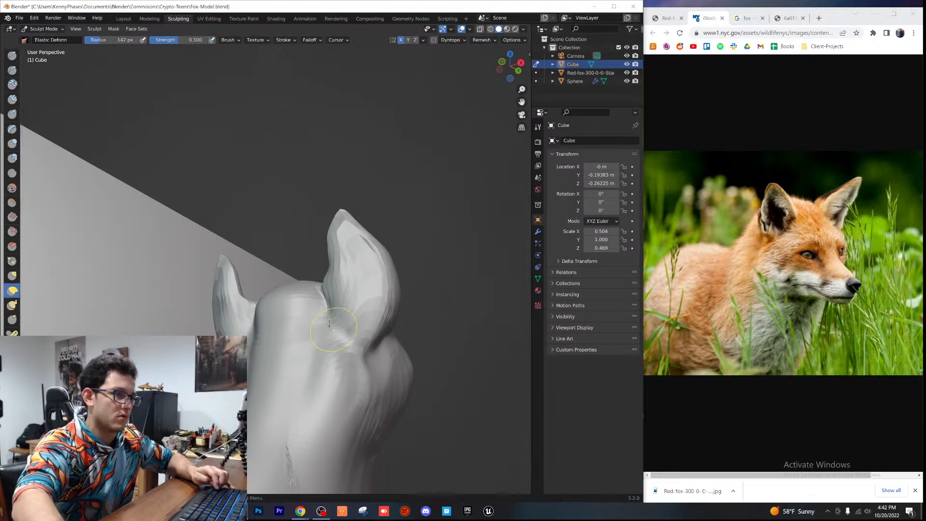
# Step: Examine the fox's ears, skull, jaw and neck from behind, above, the front and the side, including the full-body profile
pyautogui.scroll(-2, 284, 287)
pyautogui.moveTo(270, 280); pyautogui.dragTo(283, 297)
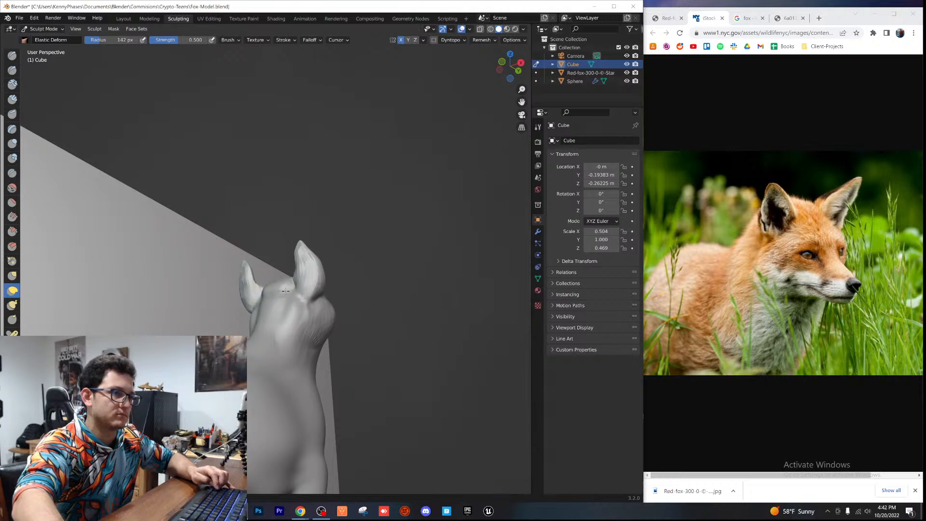
pyautogui.moveTo(270, 280); pyautogui.dragTo(304, 275, button='middle')
pyautogui.moveTo(405, 284)
pyautogui.mouseDown(button='middle')
pyautogui.moveTo(348, 343)
pyautogui.moveTo(331, 344)
pyautogui.mouseUp(button='middle')
pyautogui.scroll(3, 331, 345)
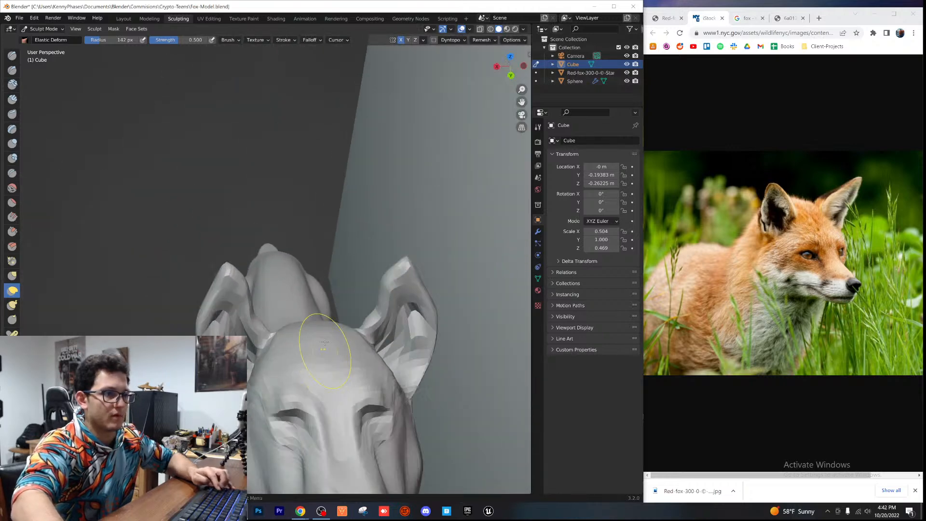
pyautogui.moveTo(355, 262); pyautogui.dragTo(319, 287, button='middle')
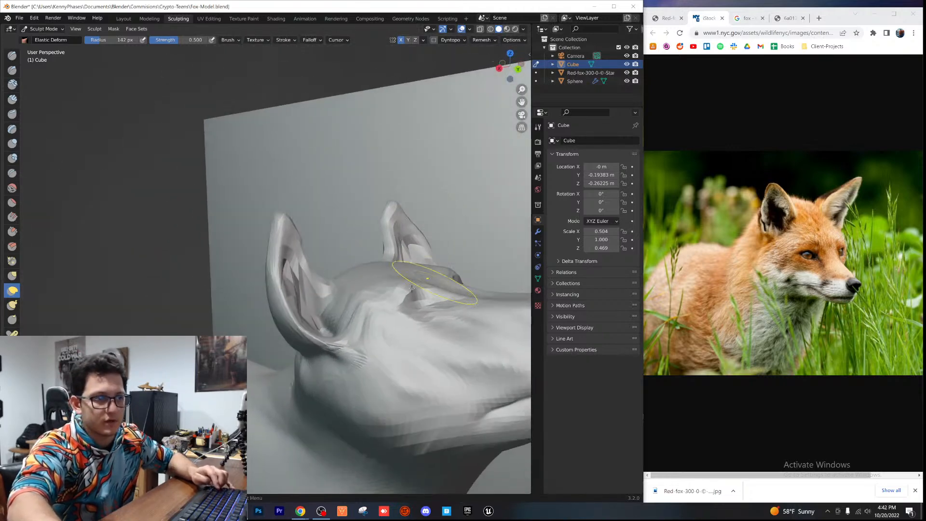
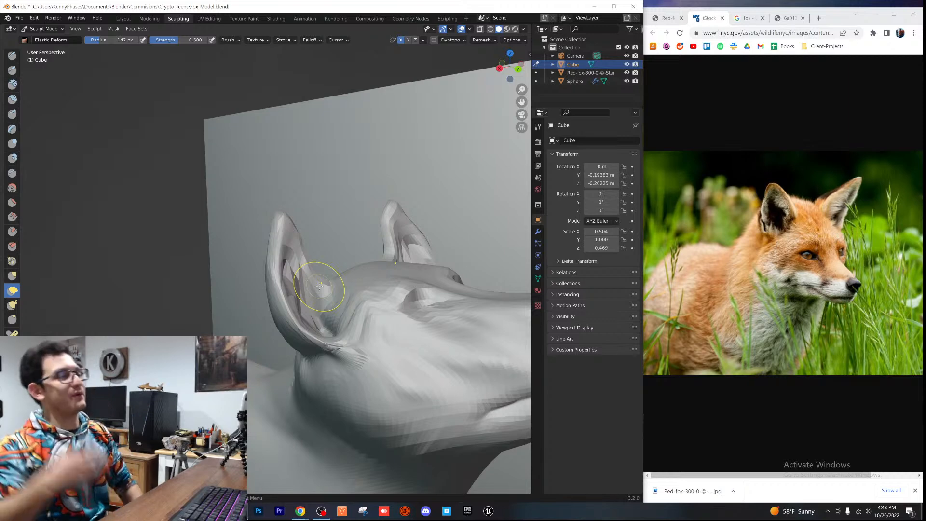
pyautogui.scroll(-4, 308, 315)
pyautogui.moveTo(307, 314); pyautogui.dragTo(310, 223, button='middle')
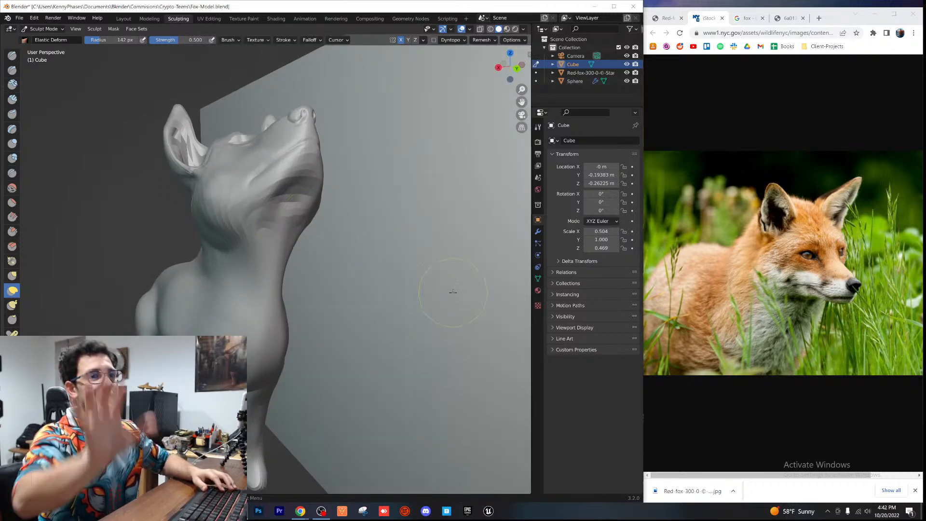
pyautogui.scroll(-5, 386, 185)
pyautogui.moveTo(365, 217); pyautogui.dragTo(421, 218, button='middle')
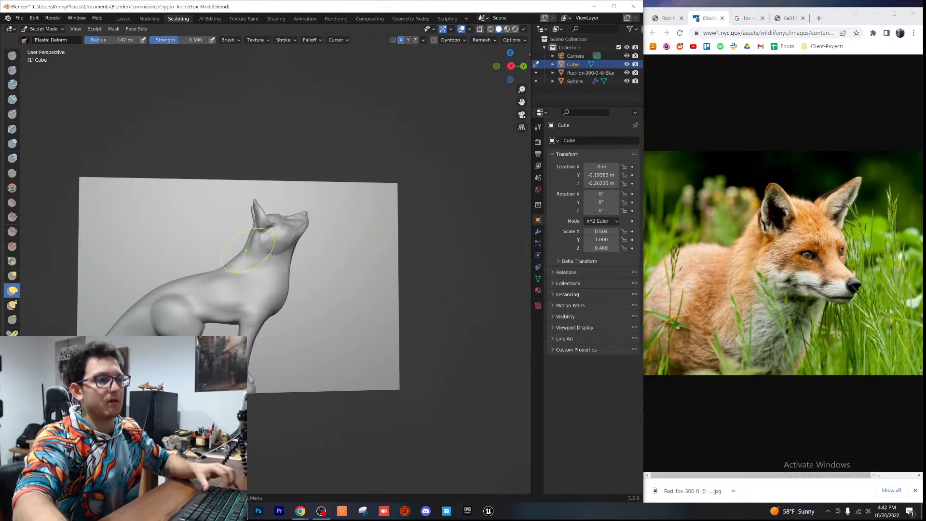
pyautogui.scroll(4, 310, 268)
pyautogui.moveTo(254, 272); pyautogui.dragTo(270, 271, button='middle')
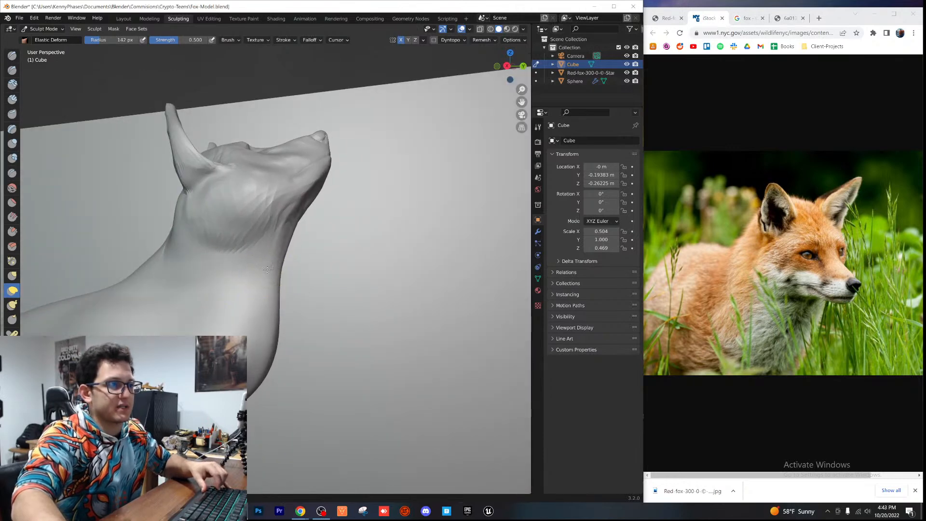
pyautogui.scroll(-4, 265, 270)
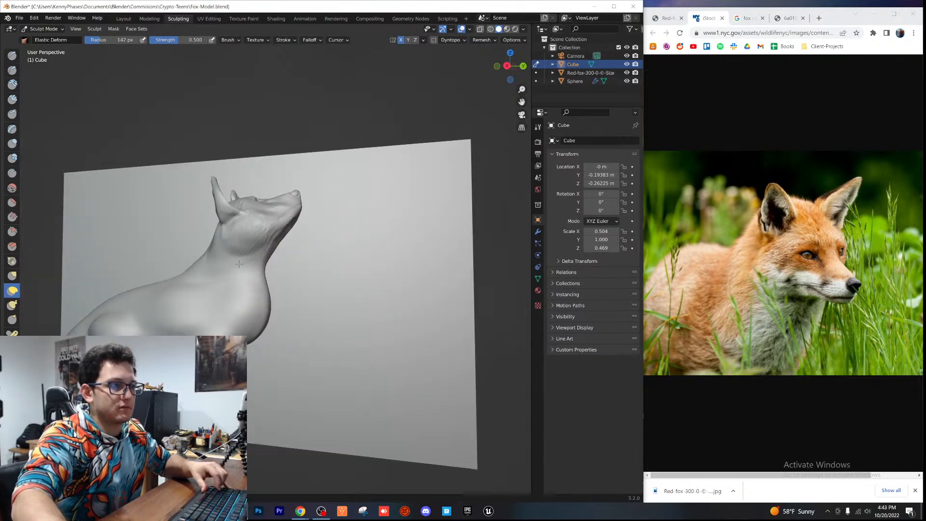
pyautogui.moveTo(233, 263)
pyautogui.mouseDown()
pyautogui.moveTo(207, 250)
pyautogui.moveTo(270, 260)
pyautogui.moveTo(254, 293)
pyautogui.moveTo(245, 288)
pyautogui.mouseUp()
pyautogui.scroll(-3, 266, 266)
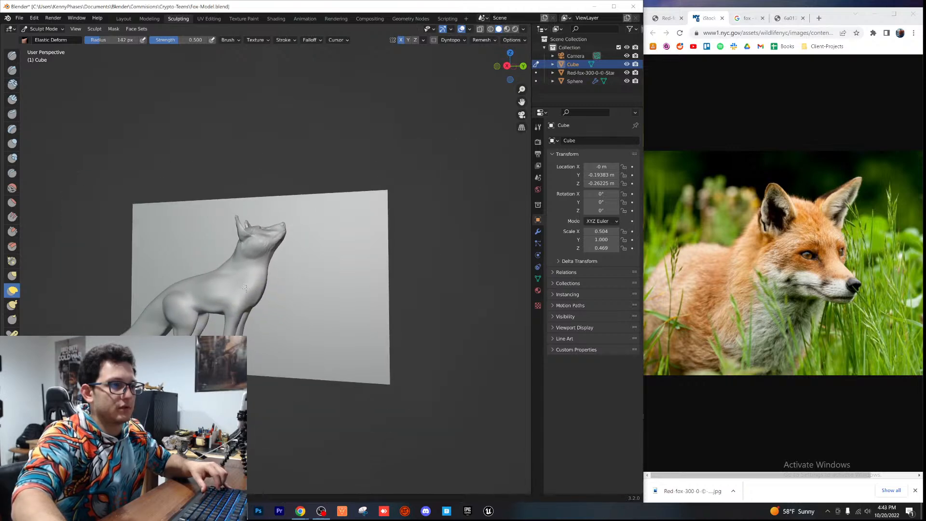
pyautogui.scroll(4, 277, 300)
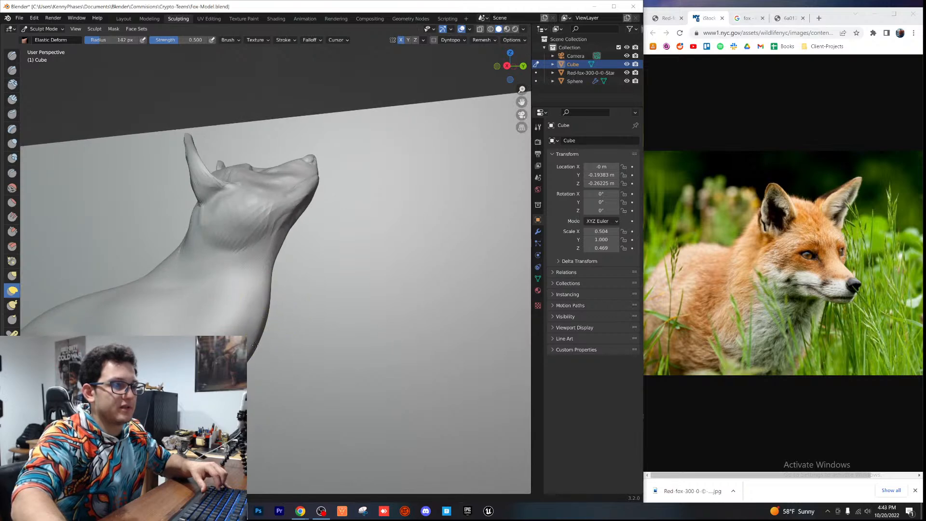
pyautogui.scroll(-2, 276, 346)
pyautogui.moveTo(243, 326); pyautogui.dragTo(261, 331, button='middle')
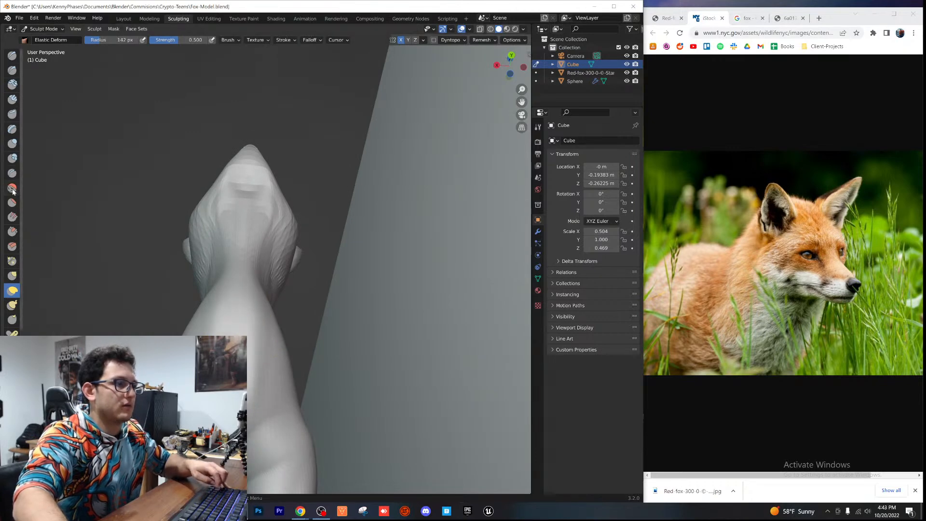
# Step: Activate the Smooth brush and examine the fox's throat, legs and paws up close
pyautogui.hotkey('shift', 's')
pyautogui.scroll(-3, 260, 333)
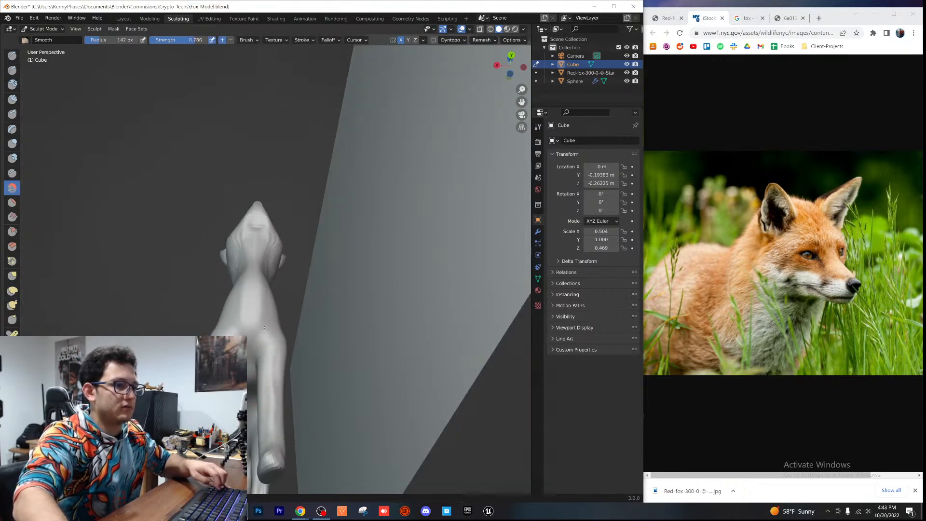
pyautogui.moveTo(286, 356); pyautogui.dragTo(295, 287, button='middle')
pyautogui.scroll(5, 232, 290)
pyautogui.scroll(-3, 304, 258)
pyautogui.scroll(3, 297, 283)
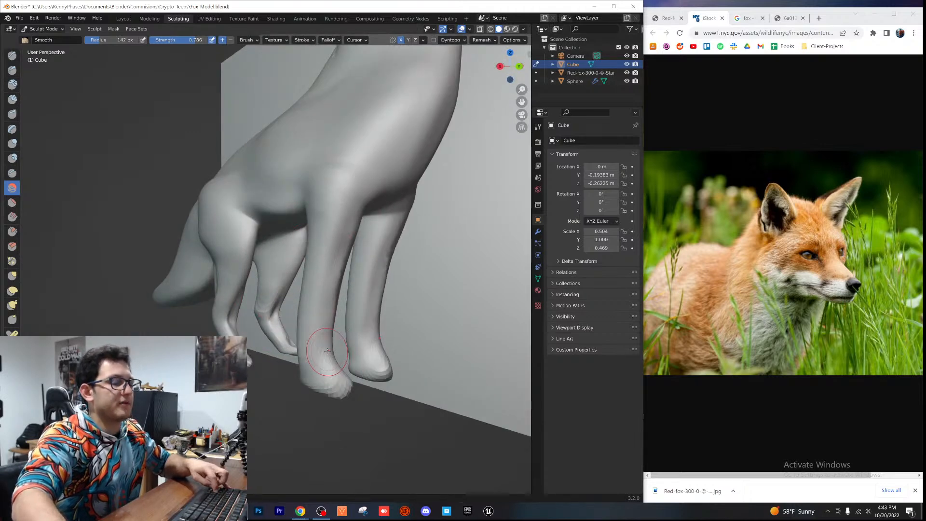
pyautogui.scroll(6, 253, 354)
pyautogui.scroll(-5, 253, 354)
pyautogui.moveTo(253, 353); pyautogui.dragTo(306, 261, button='middle')
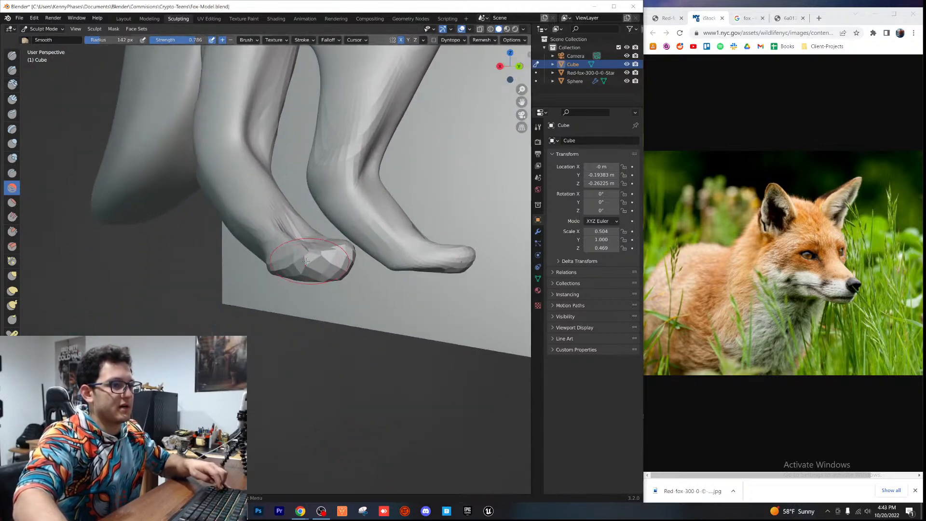
# Step: Save the fox model file
pyautogui.scroll(-8, 262, 182)
pyautogui.moveTo(296, 196)
pyautogui.keyDown('shift'); pyautogui.mouseDown(button='middle')
pyautogui.moveTo(287, 328)
pyautogui.moveTo(340, 190)
pyautogui.moveTo(287, 227)
pyautogui.moveTo(423, 261)
pyautogui.mouseUp(button='middle'); pyautogui.keyUp('shift')
pyautogui.scroll(2, 287, 328)
pyautogui.scroll(2, 340, 190)
pyautogui.scroll(3, 287, 227)
pyautogui.hotkey('ctrl', 's')
pyautogui.scroll(-4, 287, 227)
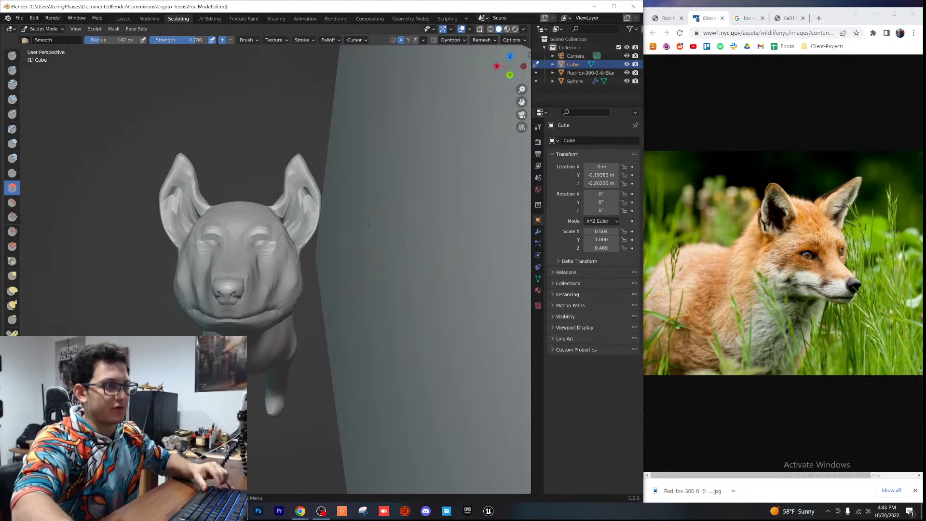
# Step: Examine the fox's face and ears from the front and the side
pyautogui.scroll(5, 367, 225)
pyautogui.moveTo(367, 226); pyautogui.dragTo(411, 257, button='middle')
pyautogui.scroll(-5, 411, 271)
pyautogui.moveTo(395, 313)
pyautogui.mouseDown(button='middle')
pyautogui.moveTo(424, 290)
pyautogui.moveTo(323, 212)
pyautogui.moveTo(360, 202)
pyautogui.moveTo(243, 294)
pyautogui.moveTo(261, 332)
pyautogui.mouseUp(button='middle')
pyautogui.scroll(3, 360, 203)
pyautogui.scroll(2, 243, 293)
pyautogui.scroll(-2, 260, 333)
# Step: Try to push the fox's ears forward and bend their tips toward the muzzle with the Elastic Deform brush
pyautogui.click(14, 292)
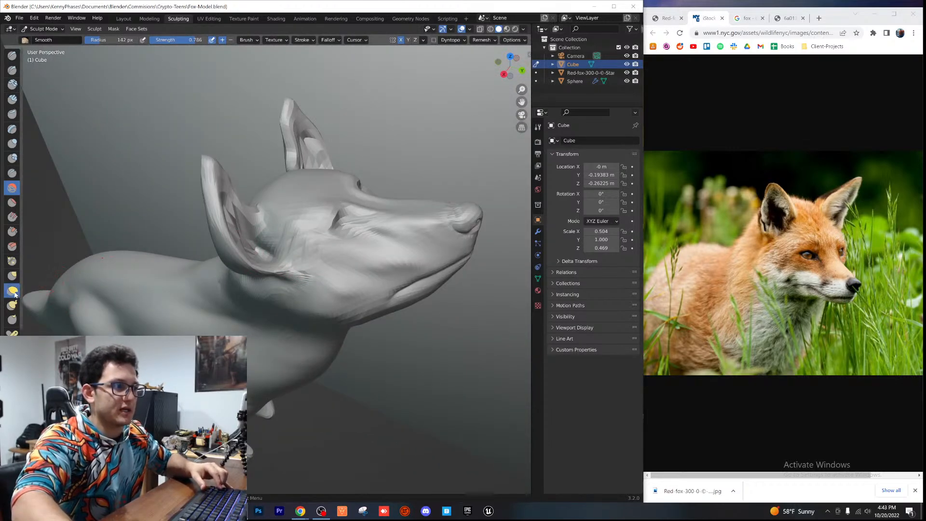
pyautogui.scroll(-8, 255, 263)
pyautogui.moveTo(270, 260); pyautogui.dragTo(218, 255, button='middle')
pyautogui.moveTo(216, 218); pyautogui.dragTo(220, 215)
pyautogui.hotkey('ctrl', 'z')
pyautogui.moveTo(287, 285)
pyautogui.mouseDown(button='middle')
pyautogui.moveTo(337, 271)
pyautogui.moveTo(341, 253)
pyautogui.mouseUp(button='middle')
pyautogui.scroll(4, 277, 174)
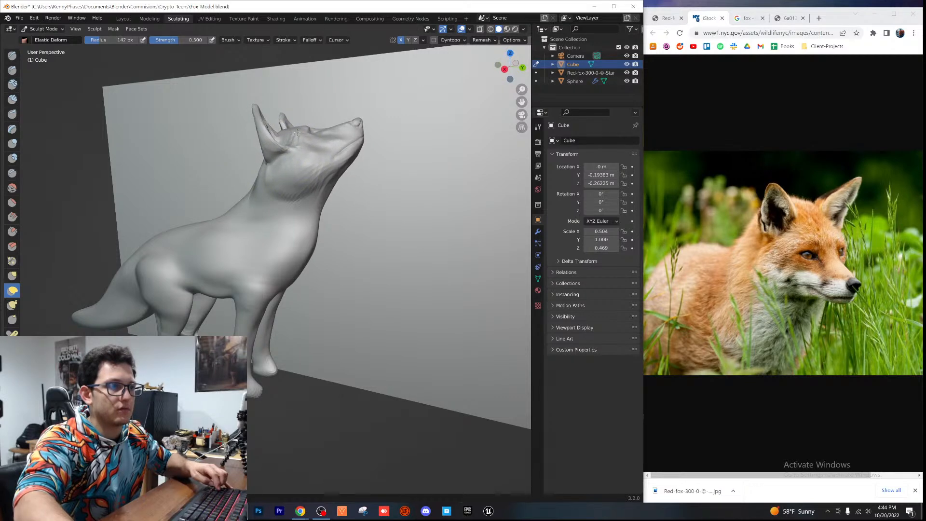
pyautogui.moveTo(276, 138); pyautogui.dragTo(289, 130)
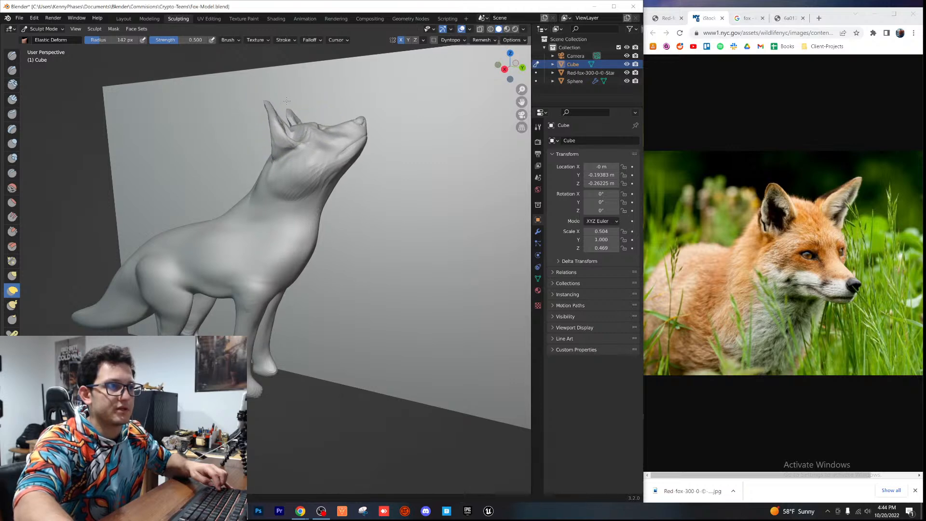
pyautogui.moveTo(286, 97); pyautogui.dragTo(298, 100)
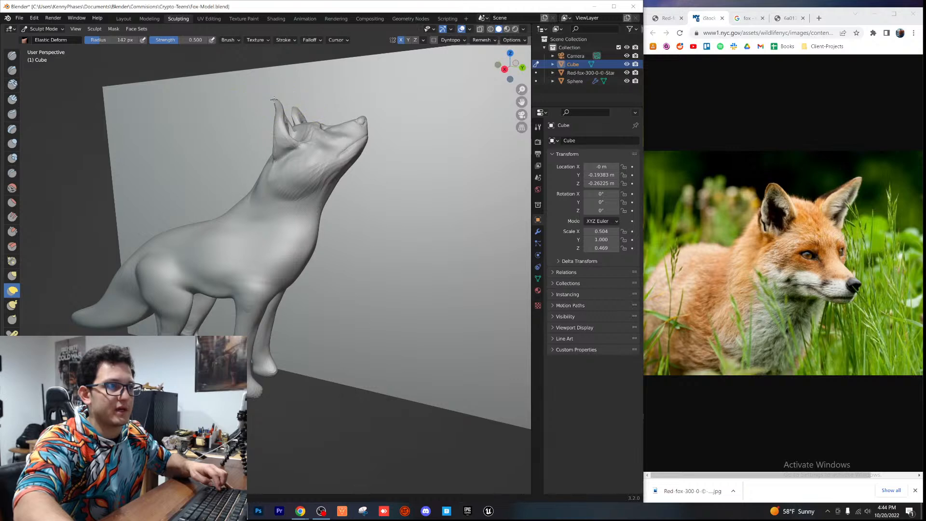
# Step: Check the bent ears from the front and undo the Elastic Deform strokes on them
pyautogui.scroll(5, 271, 188)
pyautogui.moveTo(271, 188); pyautogui.dragTo(264, 212, button='middle')
pyautogui.keyDown('shift'); pyautogui.moveTo(274, 116); pyautogui.dragTo(254, 256, button='middle'); pyautogui.keyUp('shift')
pyautogui.scroll(-6, 269, 224)
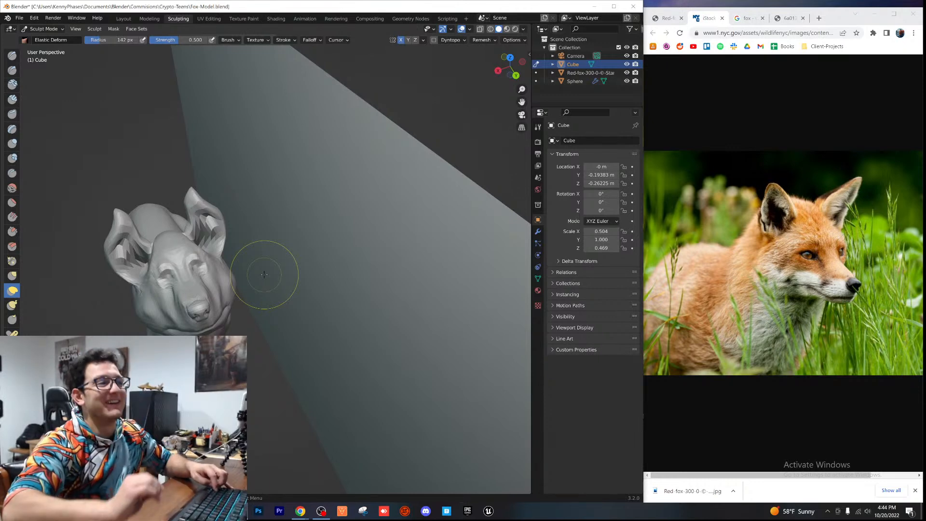
pyautogui.moveTo(217, 154)
pyautogui.mouseDown(button='middle')
pyautogui.moveTo(281, 188)
pyautogui.moveTo(283, 198)
pyautogui.moveTo(232, 185)
pyautogui.moveTo(234, 169)
pyautogui.moveTo(284, 194)
pyautogui.moveTo(287, 230)
pyautogui.mouseUp(button='middle')
pyautogui.scroll(5, 281, 187)
pyautogui.scroll(-4, 280, 196)
pyautogui.scroll(-4, 260, 178)
pyautogui.hotkey('ctrl', 'z')
pyautogui.hotkey('ctrl', 'z')
pyautogui.hotkey('ctrl', 'z')
# Step: Round off the pointed tips of the ears with the Smooth brush
pyautogui.scroll(4, 285, 226)
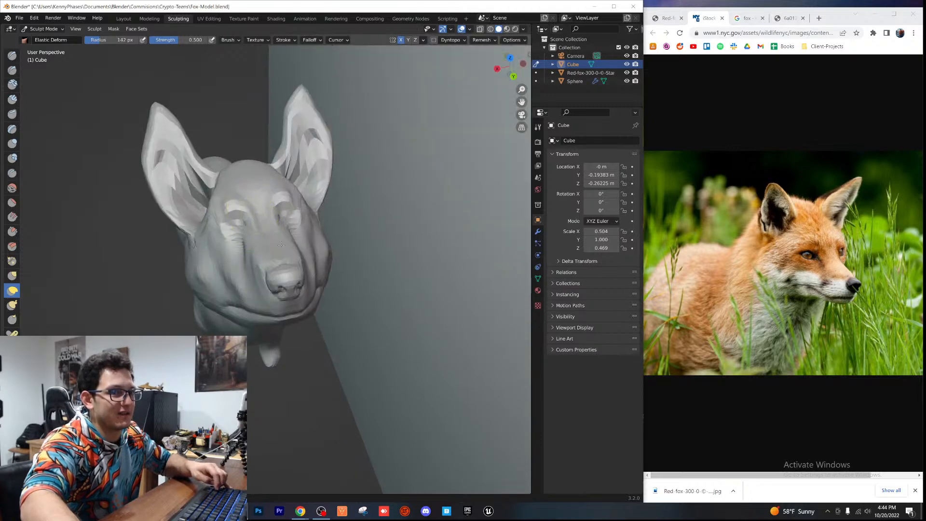
pyautogui.keyDown('shift'); pyautogui.moveTo(236, 188); pyautogui.dragTo(256, 221, button='middle'); pyautogui.keyUp('shift')
pyautogui.scroll(3, 257, 221)
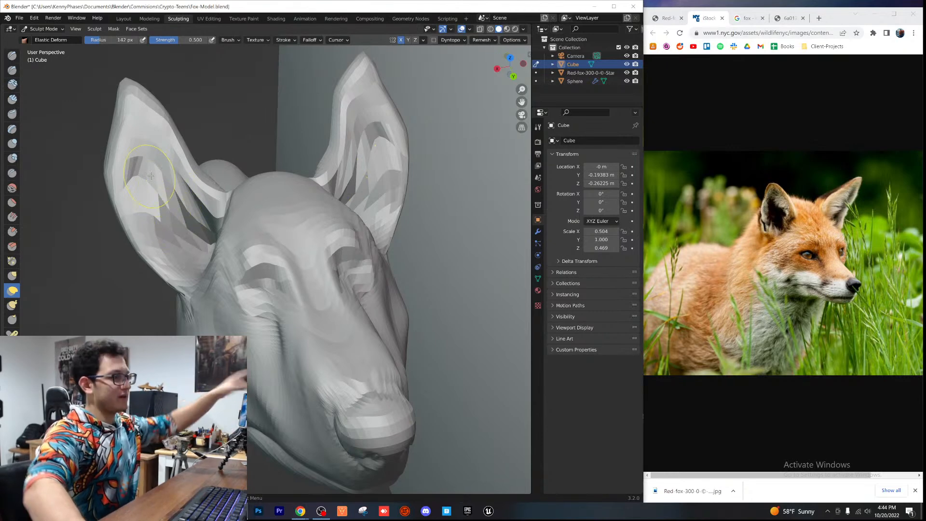
pyautogui.scroll(5, 365, 245)
pyautogui.scroll(-5, 364, 245)
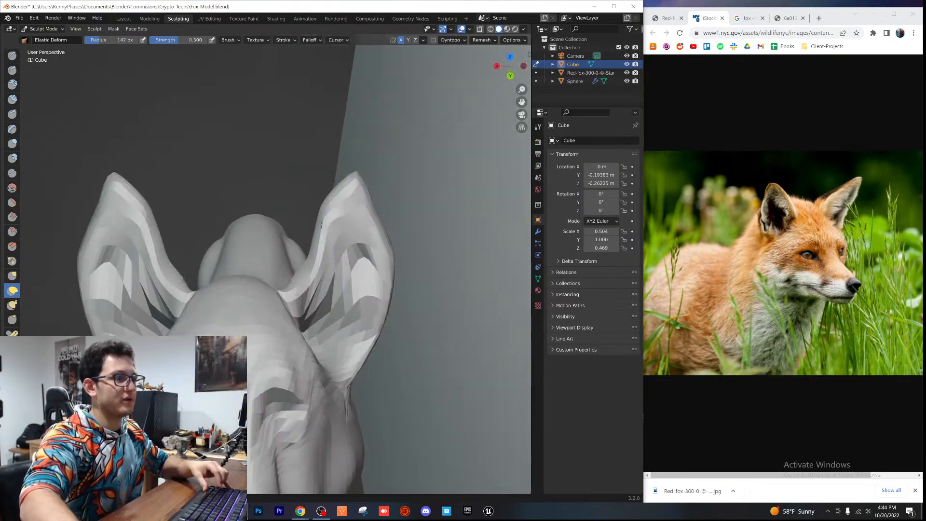
pyautogui.hotkey('shift', 's')
pyautogui.moveTo(129, 159); pyautogui.dragTo(128, 159)
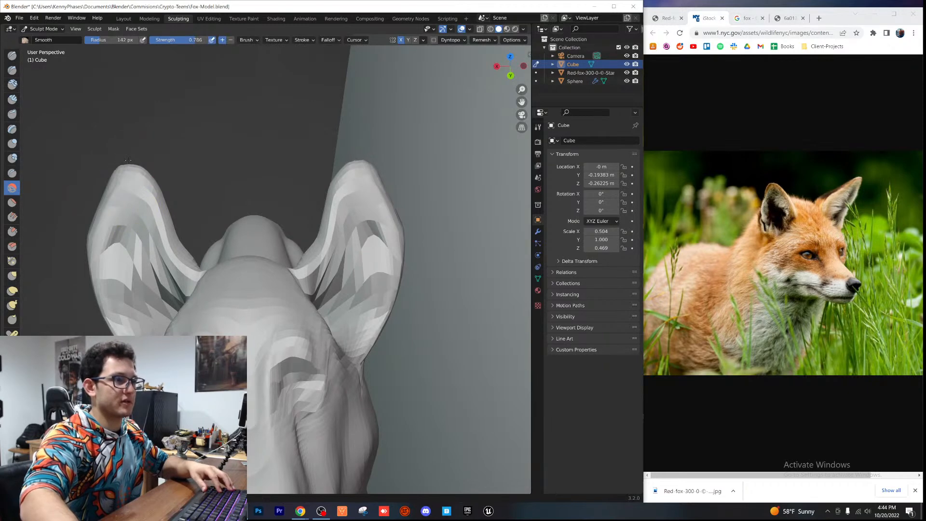
# Step: Smooth out the faceted hollows inside the ears with the Smooth brush
pyautogui.scroll(1, 183, 194)
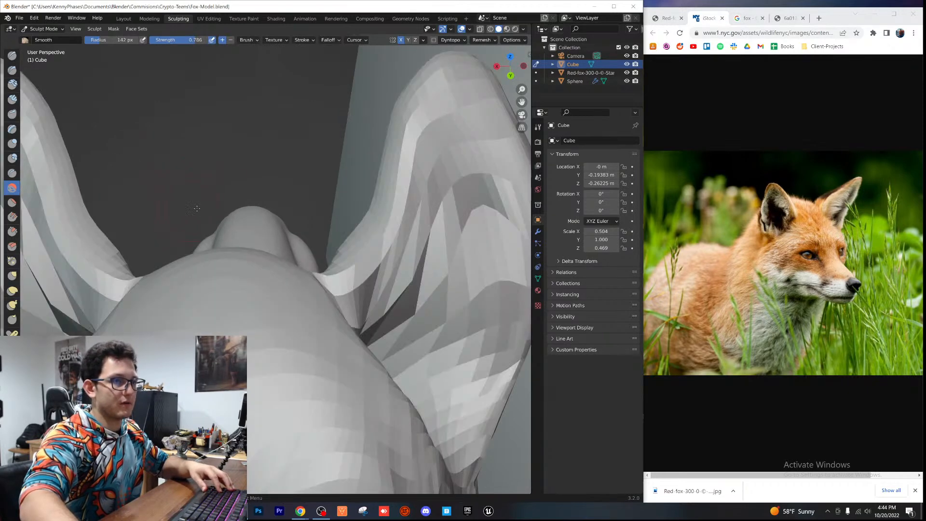
pyautogui.moveTo(195, 205); pyautogui.dragTo(210, 208, button='middle')
pyautogui.scroll(-2, 234, 220)
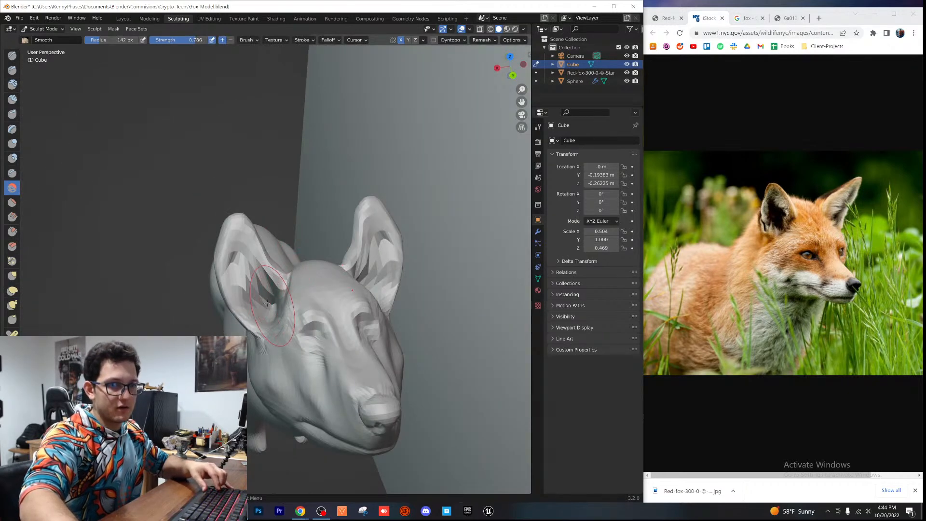
pyautogui.moveTo(273, 309)
pyautogui.mouseDown()
pyautogui.moveTo(265, 285)
pyautogui.moveTo(265, 305)
pyautogui.moveTo(254, 285)
pyautogui.moveTo(249, 297)
pyautogui.mouseUp()
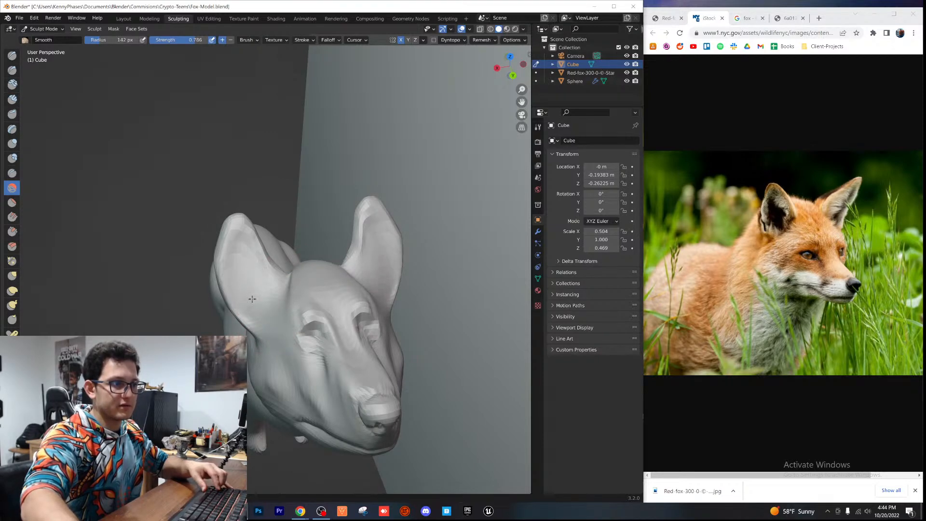
# Step: Pull the ear's inner edge, base and tip up and forward with the Elastic Deform brush
pyautogui.scroll(-3, 325, 325)
pyautogui.moveTo(324, 325); pyautogui.dragTo(326, 310, button='middle')
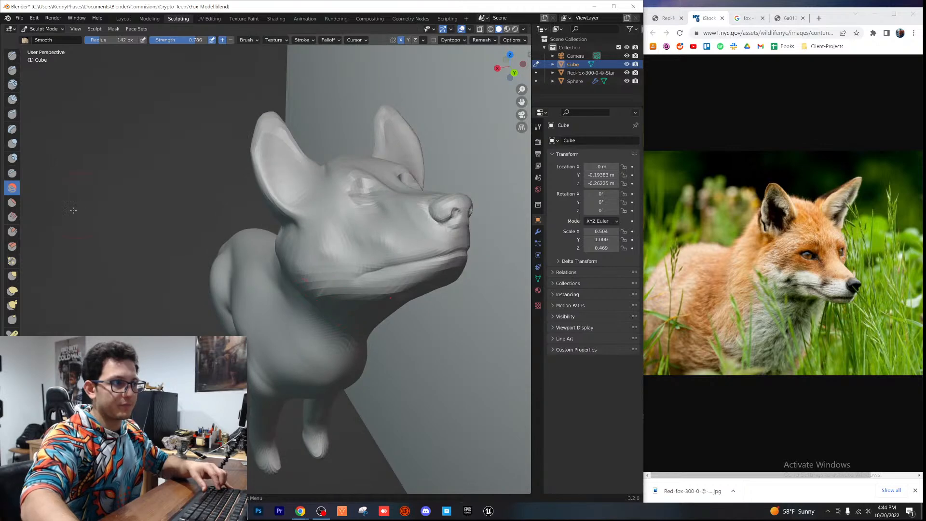
pyautogui.click(12, 290)
pyautogui.moveTo(293, 172); pyautogui.dragTo(318, 159)
pyautogui.moveTo(318, 199); pyautogui.dragTo(262, 276, button='middle')
pyautogui.moveTo(262, 277); pyautogui.dragTo(299, 244)
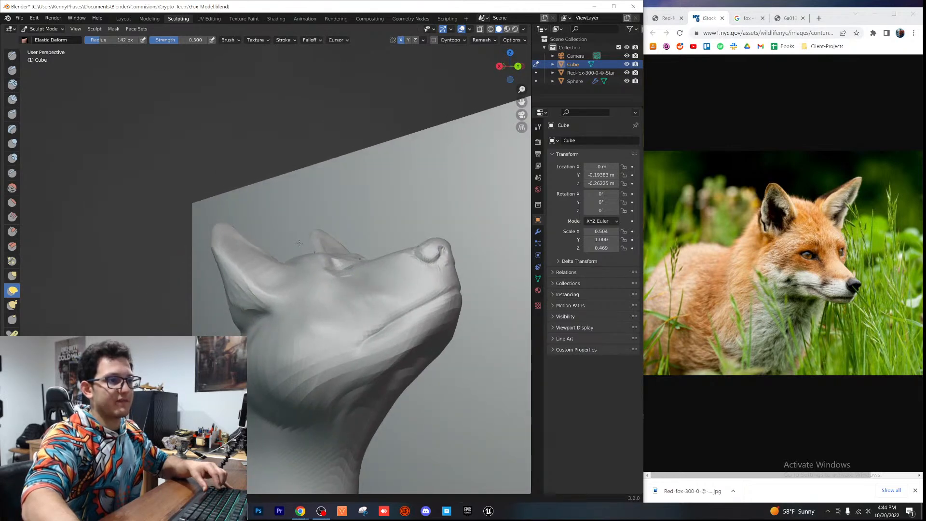
pyautogui.moveTo(237, 234); pyautogui.dragTo(289, 212)
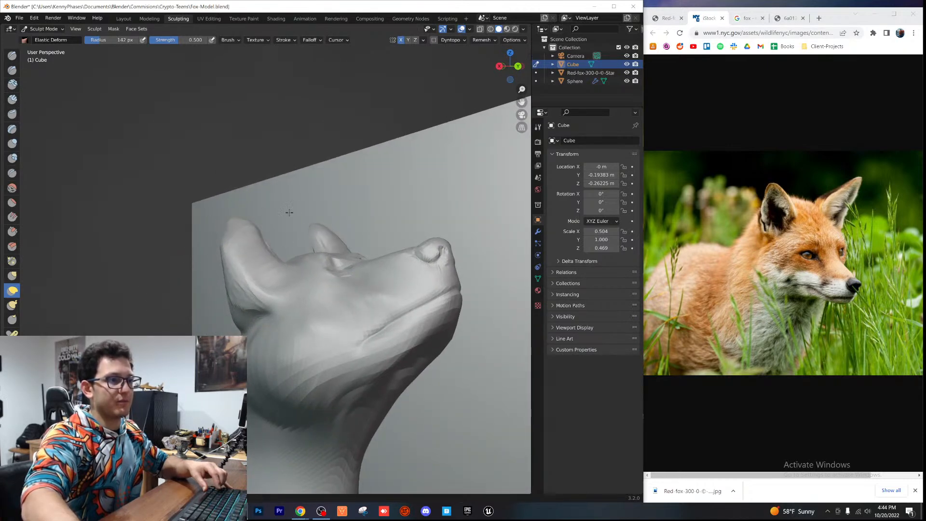
pyautogui.moveTo(263, 279); pyautogui.dragTo(300, 249)
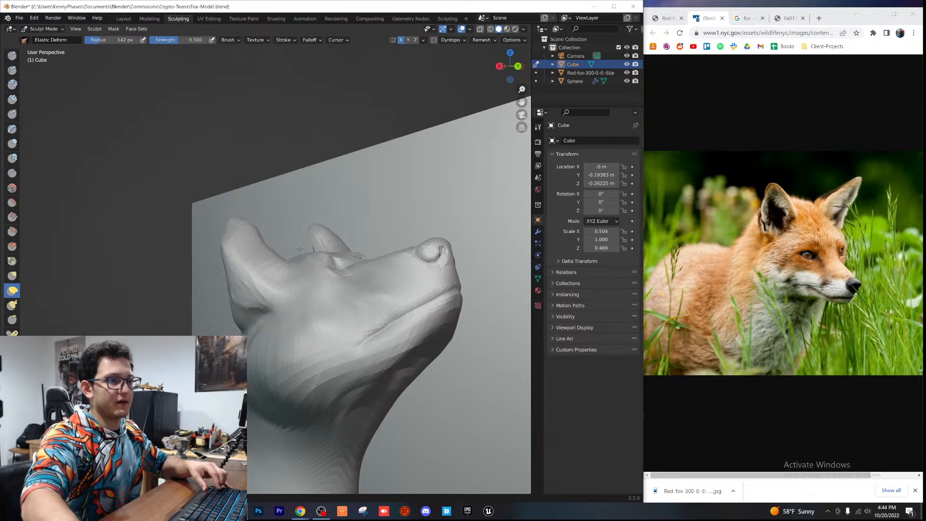
# Step: Pull the ear tip slightly up and back from a rear side view with Elastic Deform
pyautogui.moveTo(294, 255); pyautogui.dragTo(328, 284, button='middle')
pyautogui.scroll(-3, 386, 279)
pyautogui.keyDown('shift'); pyautogui.moveTo(429, 285); pyautogui.dragTo(297, 203, button='middle'); pyautogui.keyUp('shift')
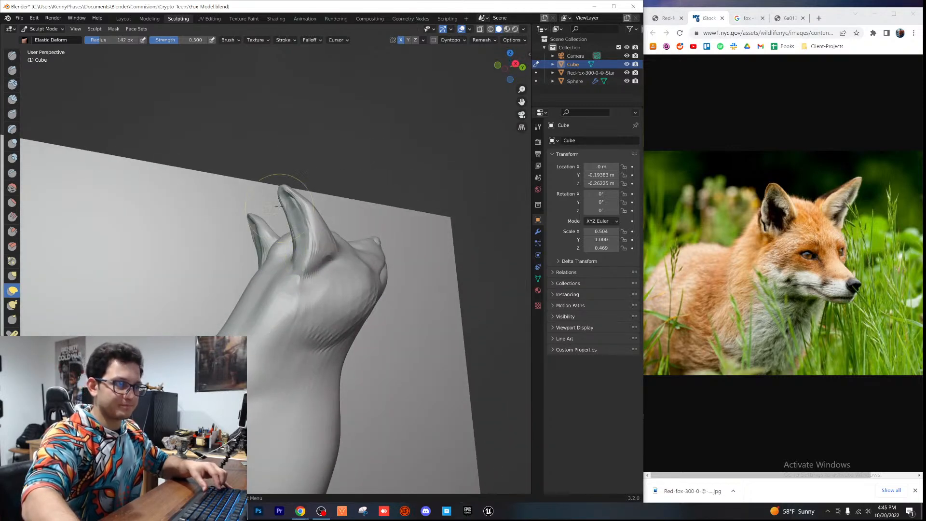
pyautogui.moveTo(294, 199)
pyautogui.mouseDown()
pyautogui.moveTo(293, 190)
pyautogui.moveTo(279, 193)
pyautogui.moveTo(307, 196)
pyautogui.moveTo(285, 190)
pyautogui.mouseUp()
# Step: Switch to the Grab brush and pull the ear tip forward in side view
pyautogui.press('g')
pyautogui.moveTo(319, 222)
pyautogui.mouseDown(button='middle')
pyautogui.moveTo(254, 275)
pyautogui.moveTo(115, 332)
pyautogui.mouseUp(button='middle')
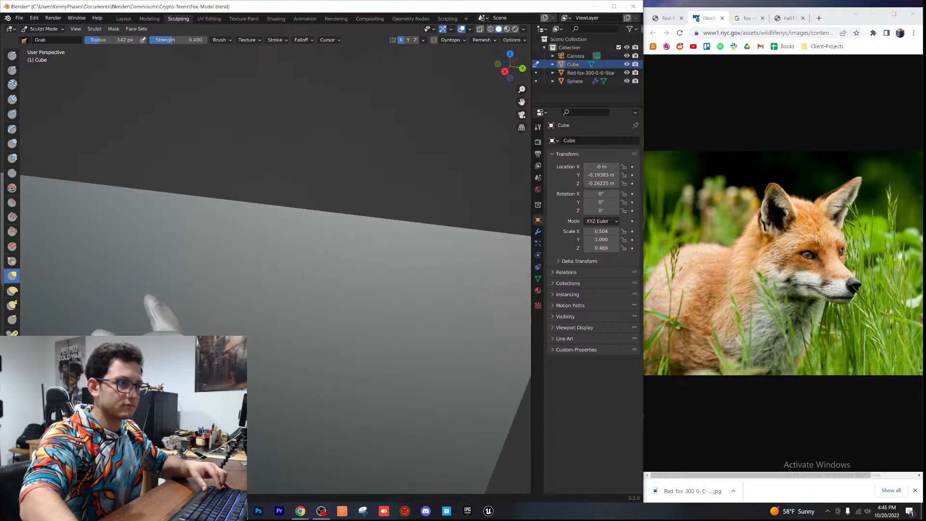
pyautogui.moveTo(179, 354); pyautogui.dragTo(231, 310, button='middle')
pyautogui.scroll(3, 238, 305)
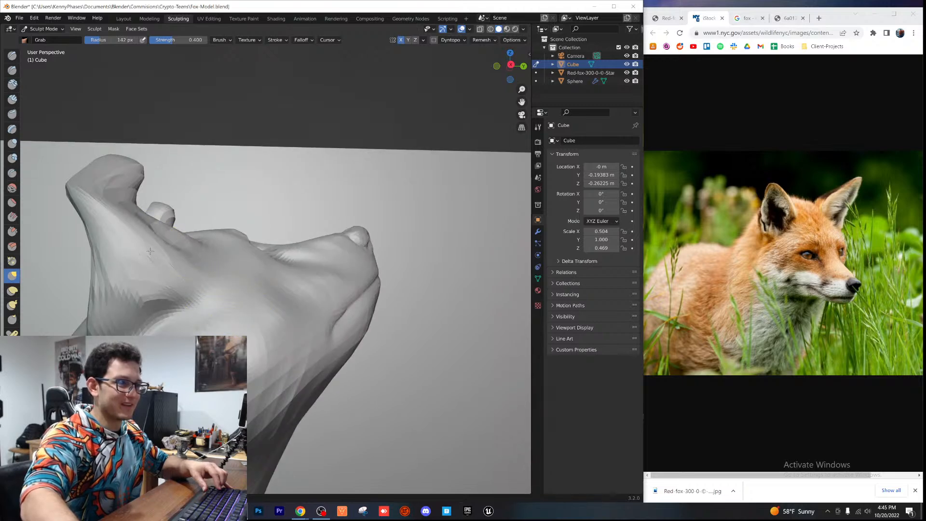
pyautogui.scroll(-2, 173, 283)
pyautogui.moveTo(198, 227); pyautogui.dragTo(214, 223)
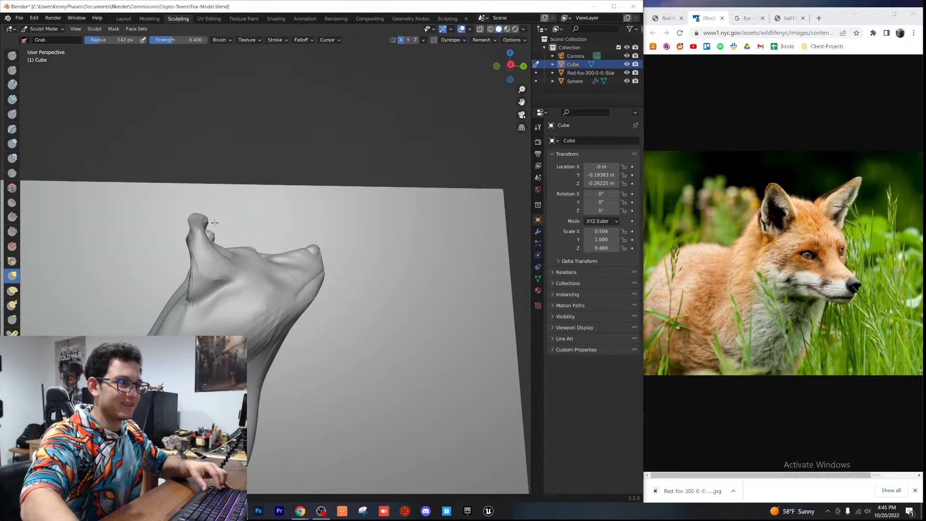
# Step: Pull the lower part of the ear up and forward with the Grab brush in the right orthographic view
pyautogui.moveTo(217, 224); pyautogui.dragTo(296, 282, button='middle')
pyautogui.moveTo(367, 350)
pyautogui.mouseDown(button='middle')
pyautogui.moveTo(338, 348)
pyautogui.moveTo(391, 348)
pyautogui.mouseUp(button='middle')
pyautogui.moveTo(390, 347)
pyautogui.keyDown('shift'); pyautogui.mouseDown(button='middle')
pyautogui.moveTo(249, 270)
pyautogui.moveTo(245, 278)
pyautogui.moveTo(227, 251)
pyautogui.moveTo(295, 213)
pyautogui.moveTo(185, 234)
pyautogui.moveTo(268, 246)
pyautogui.mouseUp(button='middle'); pyautogui.keyUp('shift')
pyautogui.scroll(2, 270, 261)
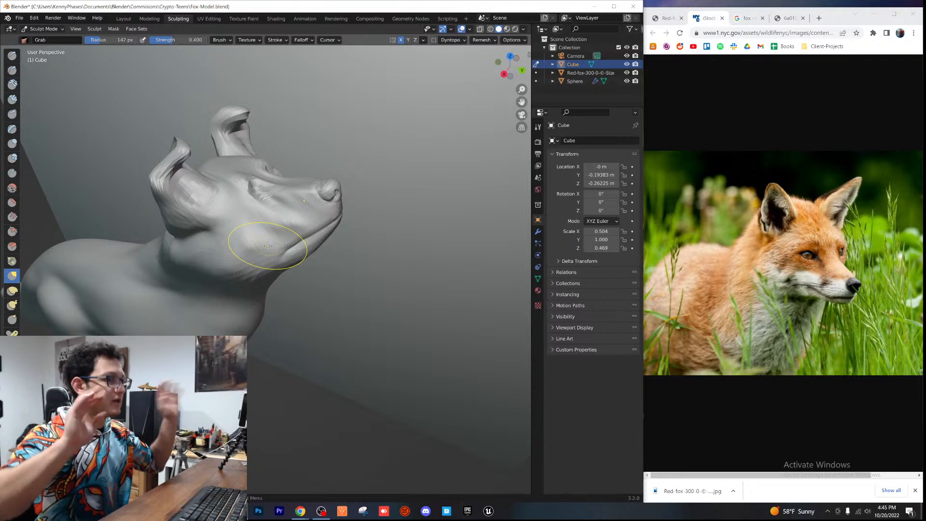
pyautogui.scroll(1, 311, 173)
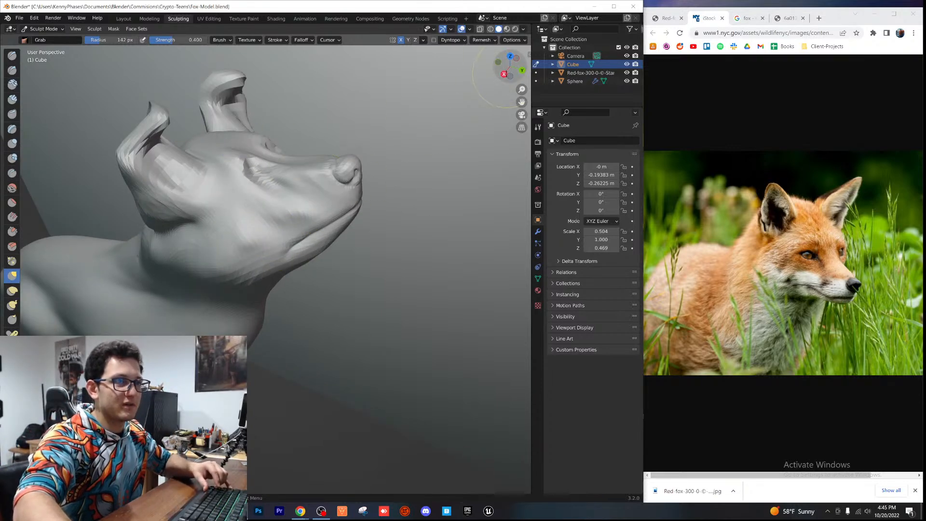
pyautogui.click(504, 74)
pyautogui.keyDown('shift'); pyautogui.moveTo(267, 195); pyautogui.dragTo(293, 270, button='middle'); pyautogui.keyUp('shift')
pyautogui.scroll(3, 291, 263)
pyautogui.keyDown('shift'); pyautogui.moveTo(241, 187); pyautogui.dragTo(304, 231, button='middle'); pyautogui.keyUp('shift')
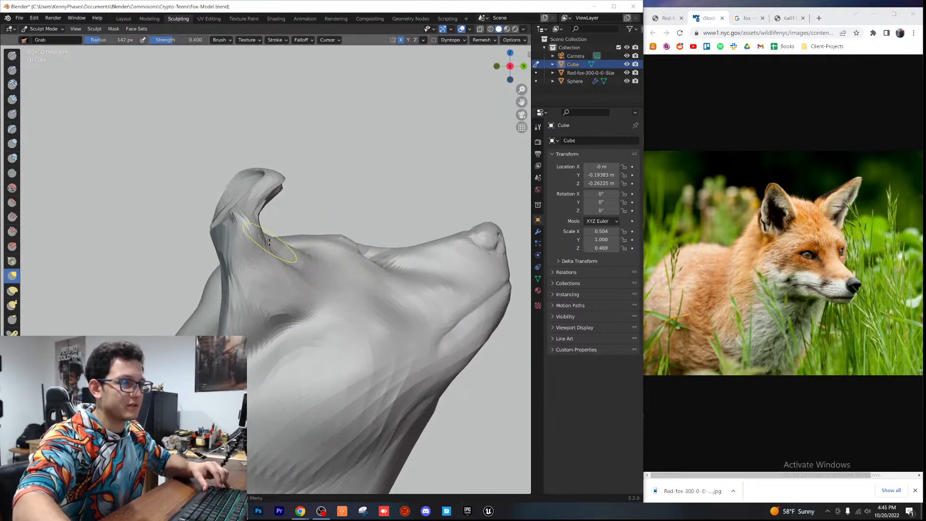
pyautogui.scroll(2, 260, 217)
pyautogui.moveTo(285, 209); pyautogui.dragTo(280, 190)
pyautogui.scroll(-2, 188, 213)
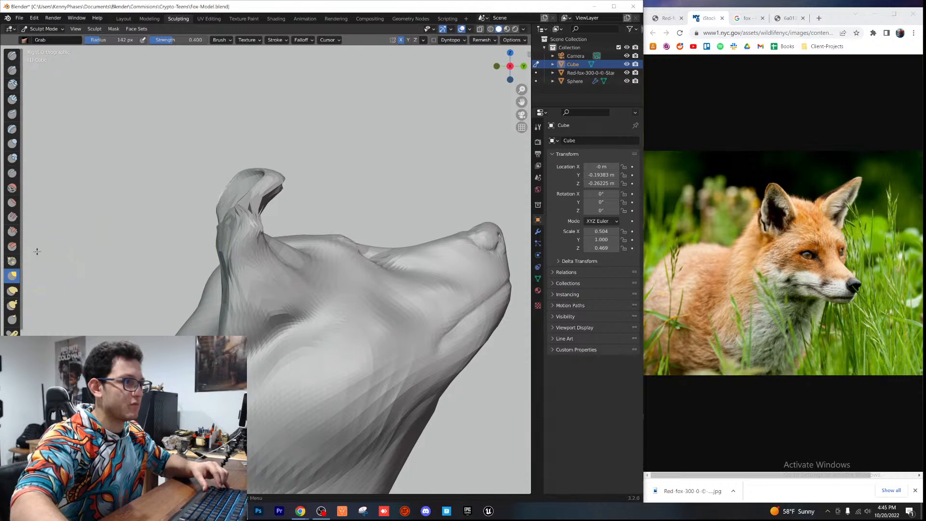
# Step: Smooth the ear's curled tip and outer back surface with the Smooth brush
pyautogui.hotkey('shift', 's')
pyautogui.scroll(-3, 277, 254)
pyautogui.moveTo(276, 255); pyautogui.dragTo(288, 287, button='middle')
pyautogui.moveTo(289, 287); pyautogui.dragTo(291, 259)
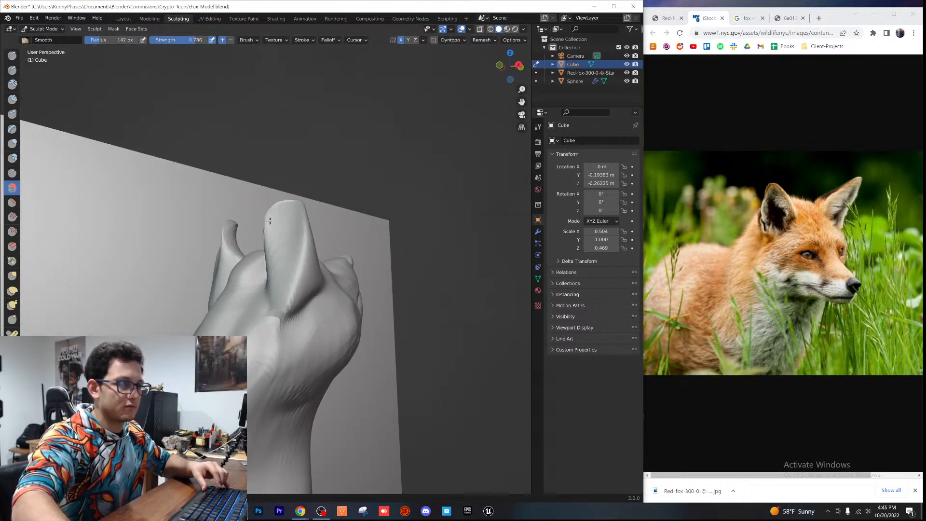
pyautogui.moveTo(268, 225); pyautogui.dragTo(285, 207)
pyautogui.moveTo(319, 238); pyautogui.dragTo(299, 289, button='middle')
pyautogui.moveTo(265, 327); pyautogui.dragTo(305, 260, button='middle')
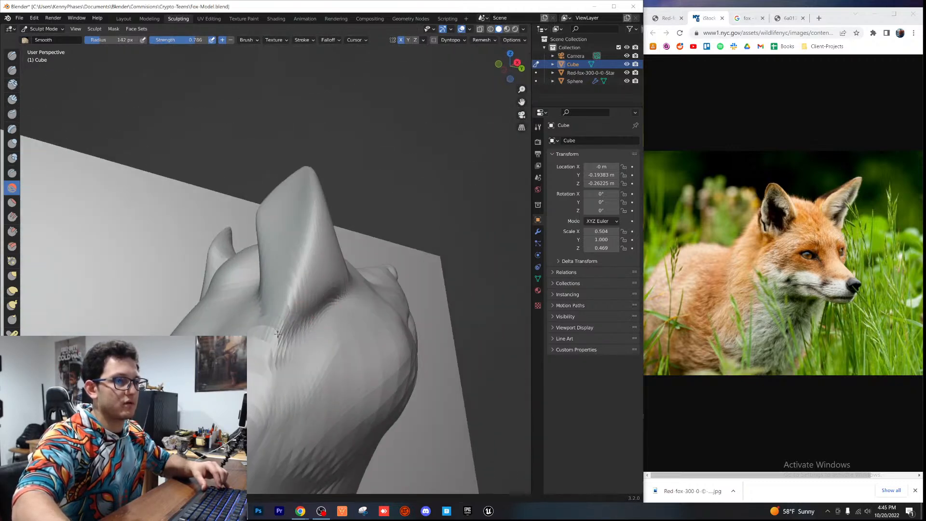
# Step: Pull the back of the ear base forward and up with the Elastic Deform brush
pyautogui.click(12, 290)
pyautogui.moveTo(251, 290)
pyautogui.mouseDown(button='middle')
pyautogui.moveTo(269, 291)
pyautogui.moveTo(234, 254)
pyautogui.moveTo(245, 208)
pyautogui.mouseUp(button='middle')
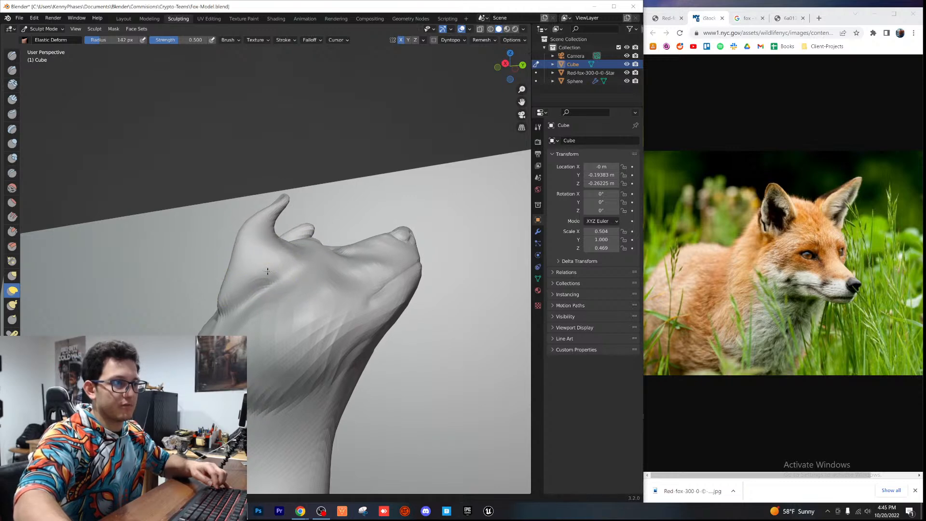
pyautogui.moveTo(257, 289); pyautogui.dragTo(324, 305, button='middle')
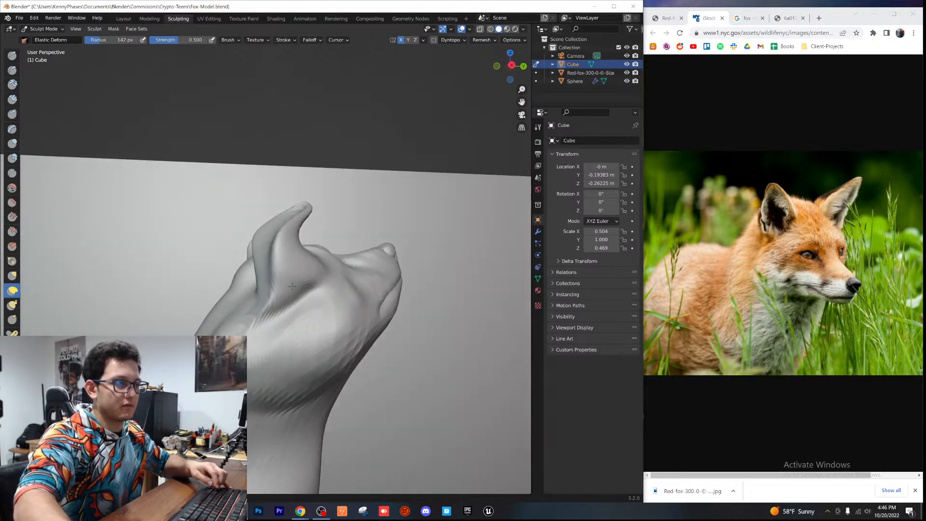
pyautogui.moveTo(275, 285); pyautogui.dragTo(311, 260)
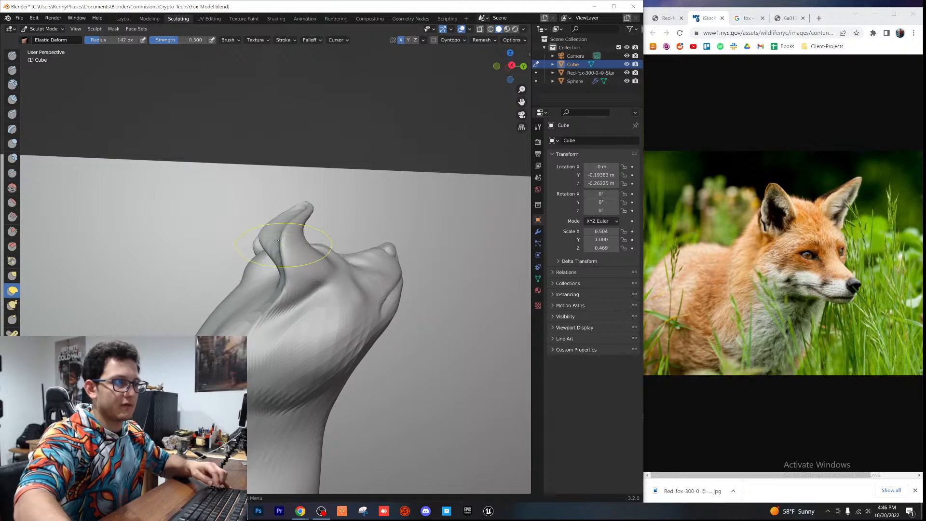
# Step: Pull the forward-curling ear tip back and up with Elastic Deform so the ear stands more upright
pyautogui.moveTo(315, 198); pyautogui.dragTo(244, 278, button='middle')
pyautogui.scroll(3, 243, 279)
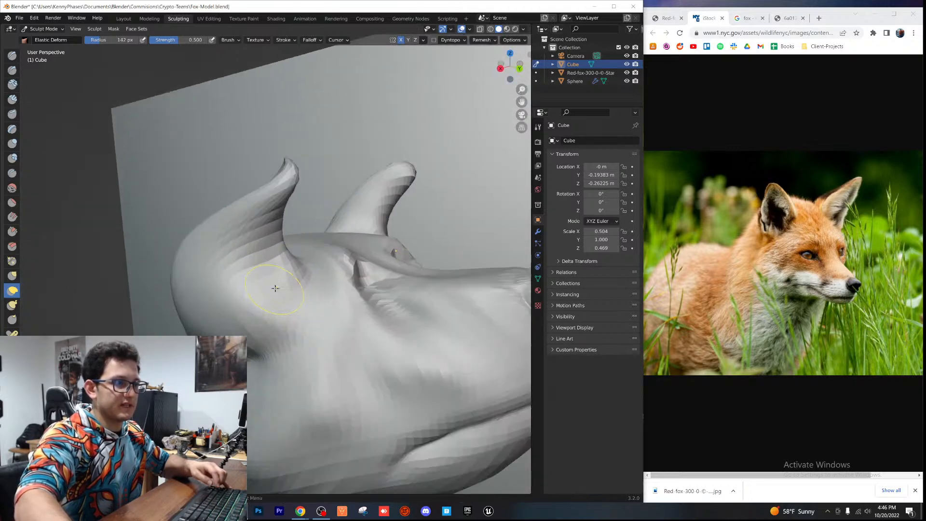
pyautogui.moveTo(291, 186); pyautogui.dragTo(146, 176)
pyautogui.moveTo(243, 183); pyautogui.dragTo(233, 168)
pyautogui.moveTo(304, 237)
pyautogui.mouseDown(button='middle')
pyautogui.moveTo(229, 241)
pyautogui.moveTo(234, 274)
pyautogui.mouseUp(button='middle')
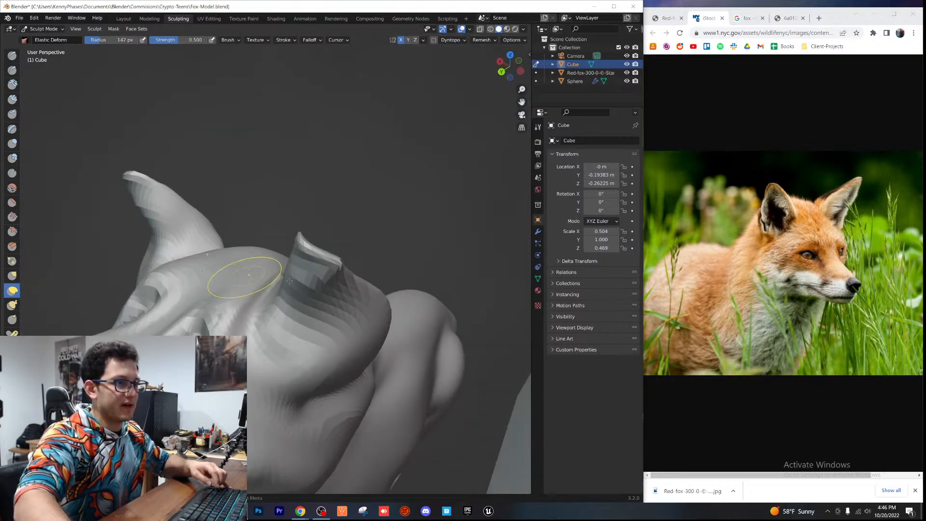
pyautogui.scroll(-3, 341, 308)
pyautogui.moveTo(341, 308); pyautogui.dragTo(389, 310, button='middle')
pyautogui.scroll(3, 338, 310)
pyautogui.moveTo(329, 308); pyautogui.dragTo(225, 297, button='middle')
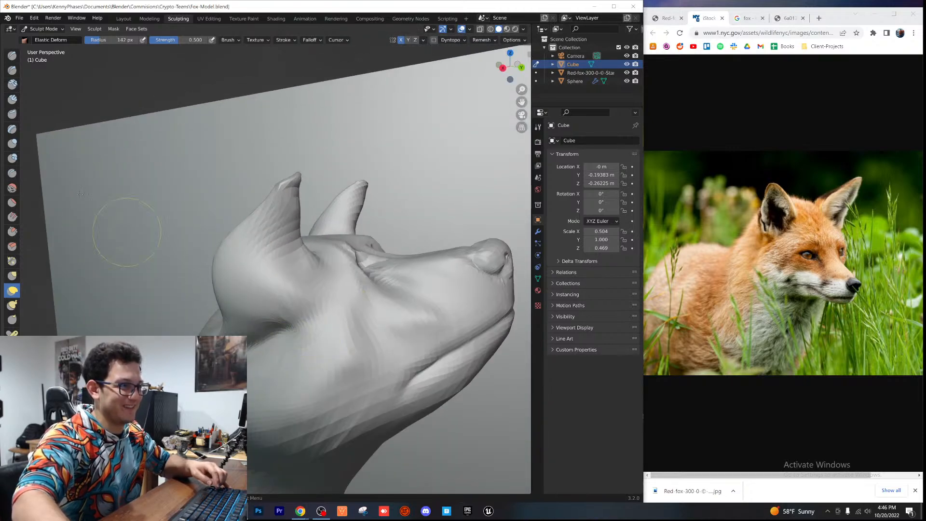
# Step: Inflate the area behind and below the ears with the Inflate brush and smooth the resulting bumps
pyautogui.press('i')
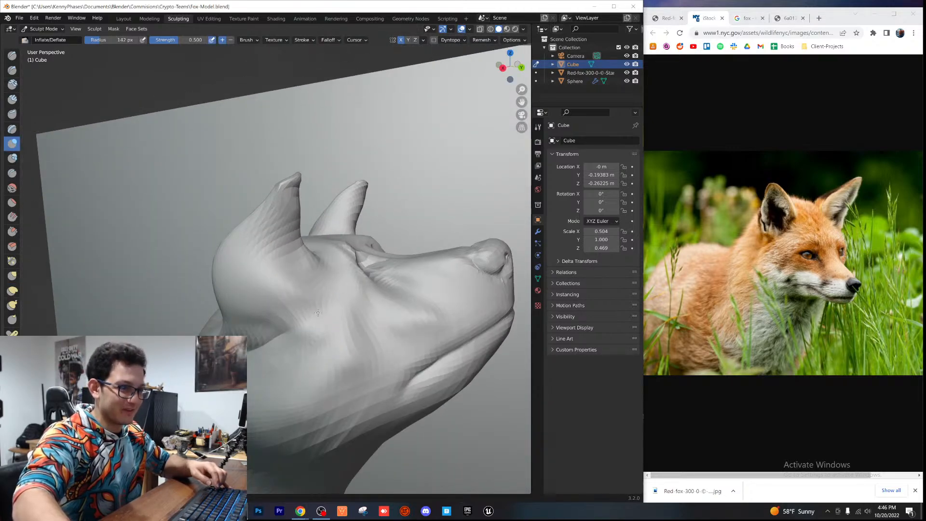
pyautogui.scroll(-3, 311, 338)
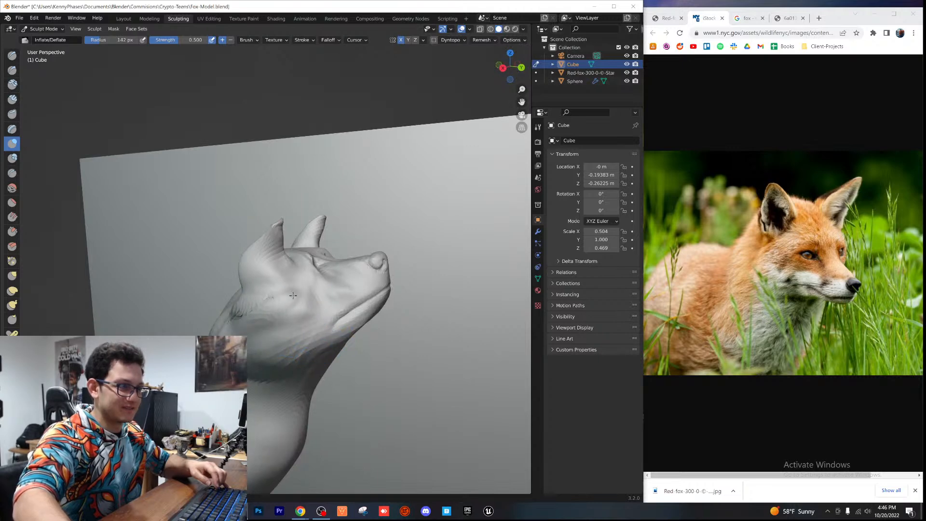
pyautogui.moveTo(288, 297)
pyautogui.mouseDown(button='middle')
pyautogui.moveTo(270, 298)
pyautogui.moveTo(316, 309)
pyautogui.mouseUp(button='middle')
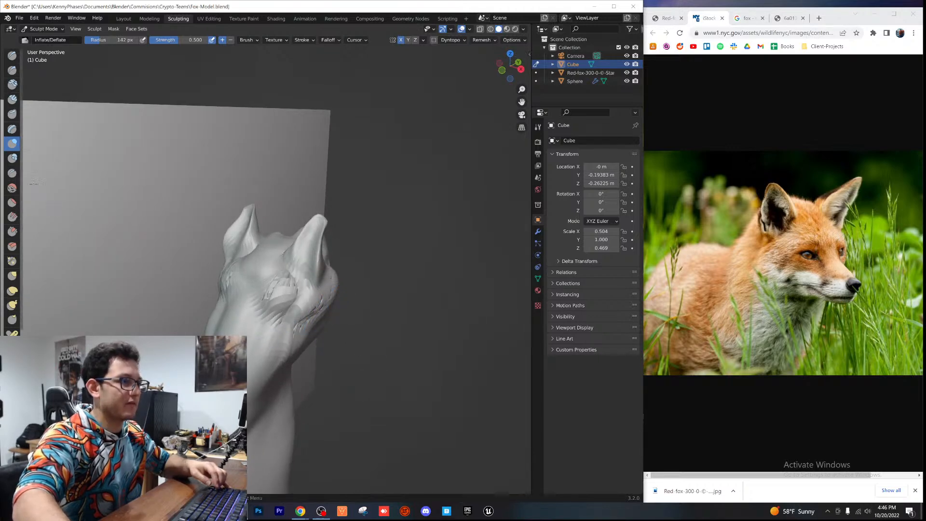
pyautogui.hotkey('shift', 's')
pyautogui.moveTo(281, 303); pyautogui.dragTo(275, 288, button='middle')
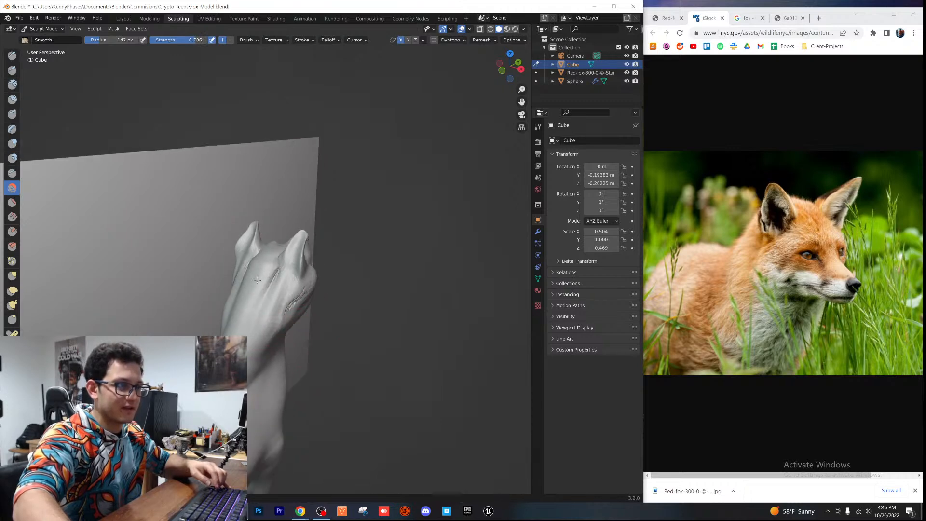
pyautogui.scroll(3, 264, 297)
# Step: Inflate the back of the head and upper neck behind the ears to add volume
pyautogui.click(12, 143)
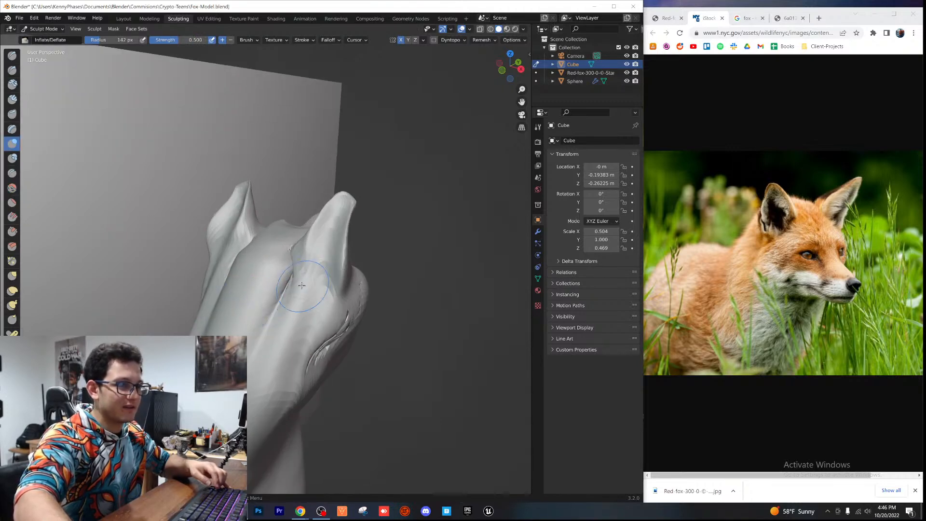
pyautogui.moveTo(277, 307)
pyautogui.mouseDown()
pyautogui.moveTo(299, 333)
pyautogui.moveTo(291, 344)
pyautogui.mouseUp()
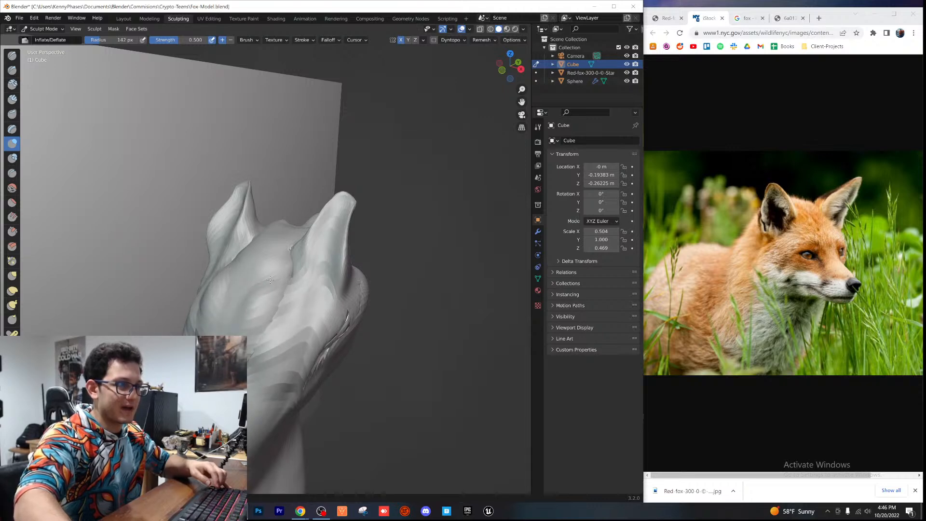
pyautogui.moveTo(251, 309); pyautogui.dragTo(257, 274, button='middle')
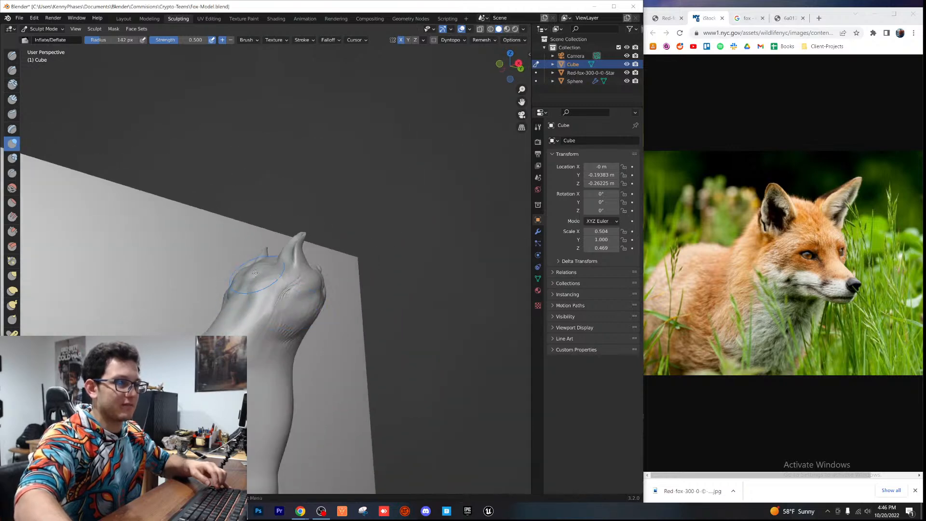
pyautogui.moveTo(257, 286); pyautogui.dragTo(248, 273)
pyautogui.moveTo(248, 273); pyautogui.dragTo(212, 279, button='middle')
# Step: Smooth the inflated surface at the back of the head with the Smooth brush
pyautogui.click(11, 189)
pyautogui.scroll(2, 270, 293)
pyautogui.moveTo(272, 296)
pyautogui.mouseDown()
pyautogui.moveTo(292, 306)
pyautogui.moveTo(274, 306)
pyautogui.mouseUp()
# Step: Fill the creases behind the ear and along the upper neck with the Fill brush
pyautogui.moveTo(271, 337); pyautogui.dragTo(301, 325, button='middle')
pyautogui.click(13, 203)
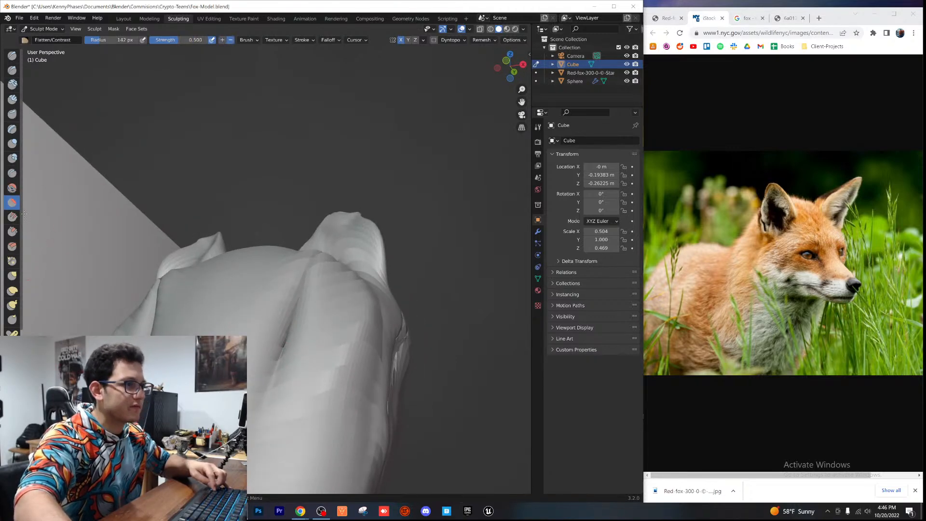
pyautogui.click(12, 216)
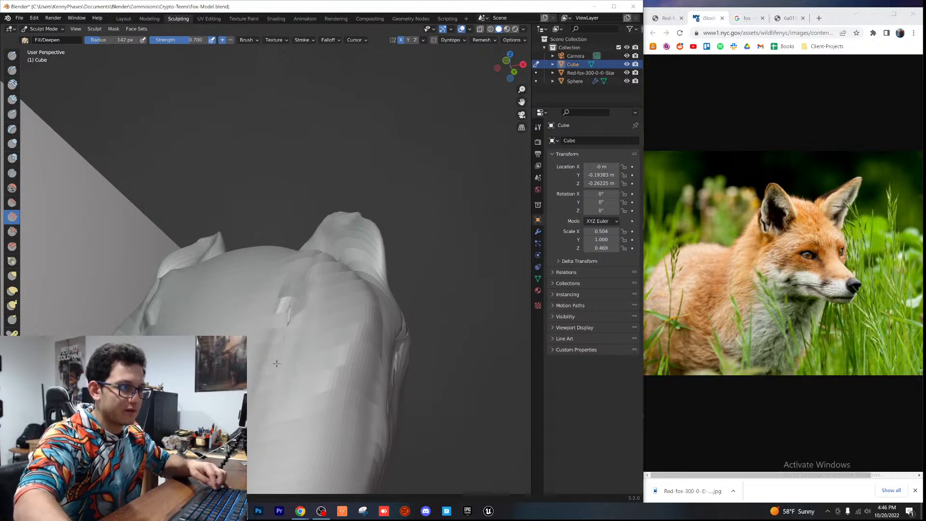
pyautogui.moveTo(312, 321); pyautogui.dragTo(315, 328, button='middle')
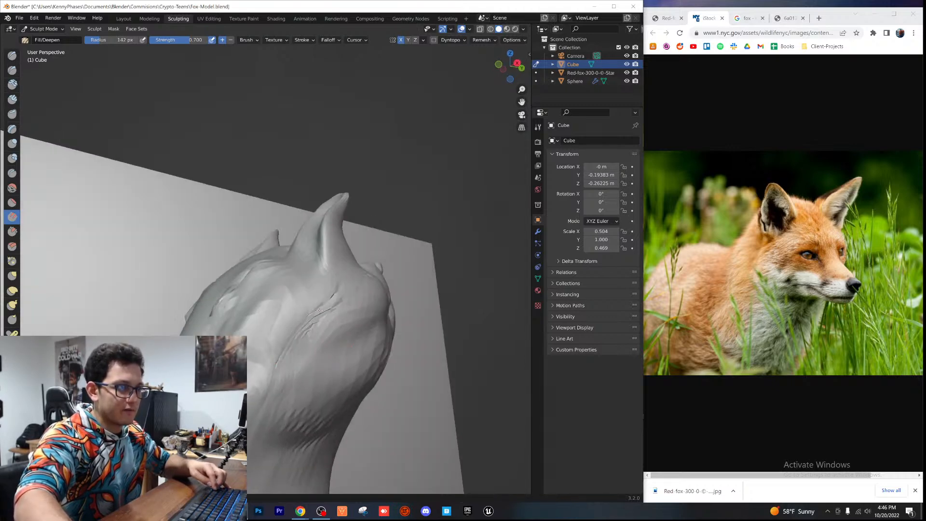
# Step: Smooth the ridges on the cheek below the ear and the groove running down the neck
pyautogui.click(13, 187)
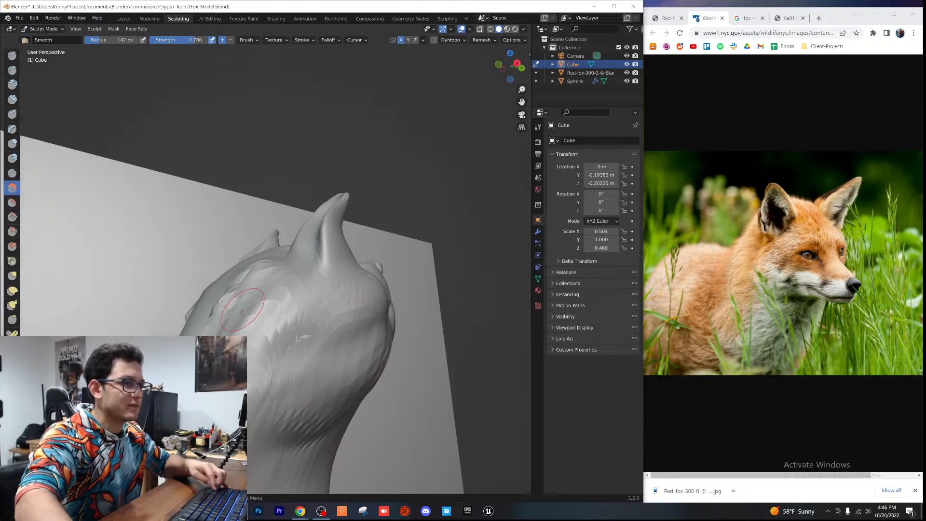
pyautogui.scroll(-2, 252, 327)
pyautogui.moveTo(298, 315); pyautogui.dragTo(283, 304)
pyautogui.moveTo(301, 333); pyautogui.dragTo(335, 378, button='middle')
pyautogui.scroll(3, 328, 367)
pyautogui.moveTo(289, 328)
pyautogui.mouseDown()
pyautogui.moveTo(285, 311)
pyautogui.moveTo(270, 357)
pyautogui.mouseUp()
pyautogui.moveTo(271, 359); pyautogui.dragTo(286, 353, button='middle')
pyautogui.scroll(-1, 284, 332)
pyautogui.moveTo(283, 337); pyautogui.dragTo(280, 293)
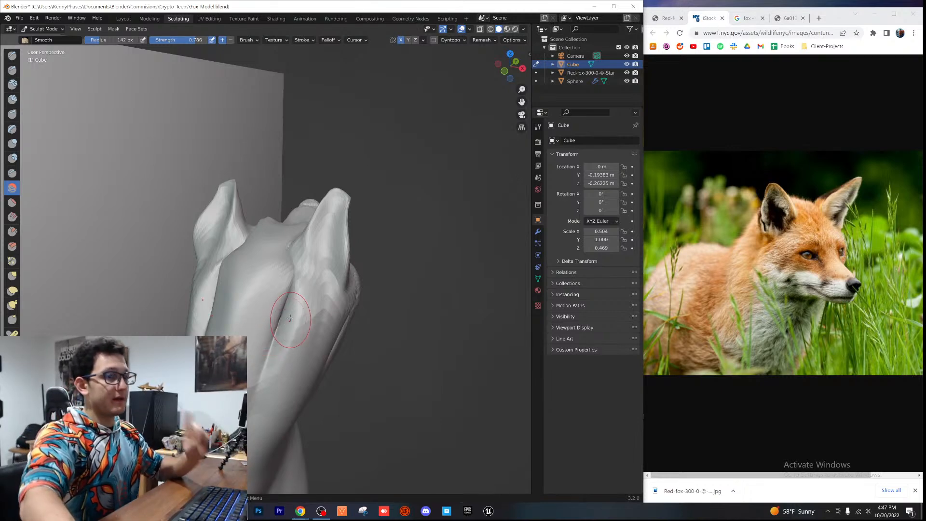
# Step: Smooth the back of the neck between the two ears
pyautogui.moveTo(343, 337); pyautogui.dragTo(361, 299, button='middle')
pyautogui.scroll(-5, 289, 310)
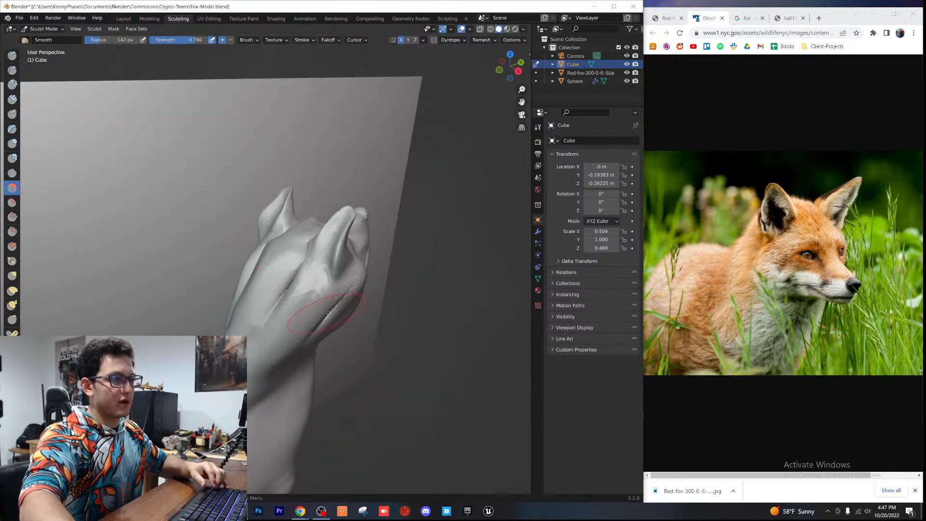
pyautogui.moveTo(277, 289)
pyautogui.mouseDown()
pyautogui.moveTo(270, 278)
pyautogui.moveTo(249, 295)
pyautogui.mouseUp()
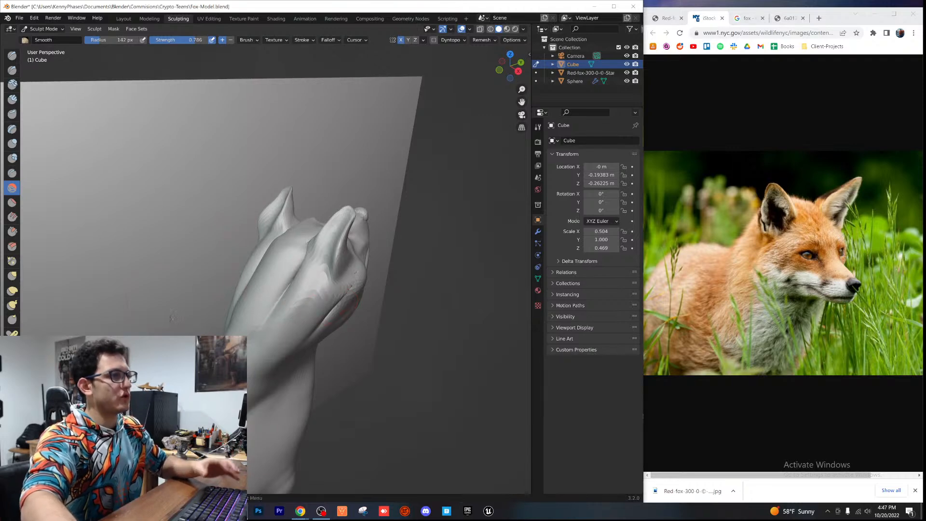
# Step: Examine the reshaped ears, head and neck from the side and front
pyautogui.moveTo(261, 320)
pyautogui.mouseDown(button='middle')
pyautogui.moveTo(240, 313)
pyautogui.moveTo(255, 258)
pyautogui.mouseUp(button='middle')
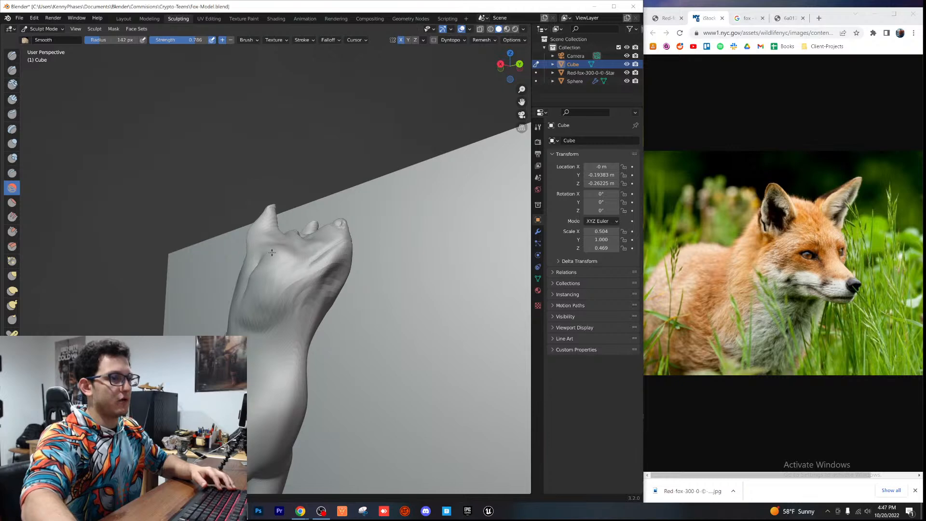
pyautogui.moveTo(253, 299); pyautogui.dragTo(268, 274, button='middle')
pyautogui.moveTo(251, 348); pyautogui.dragTo(286, 297, button='middle')
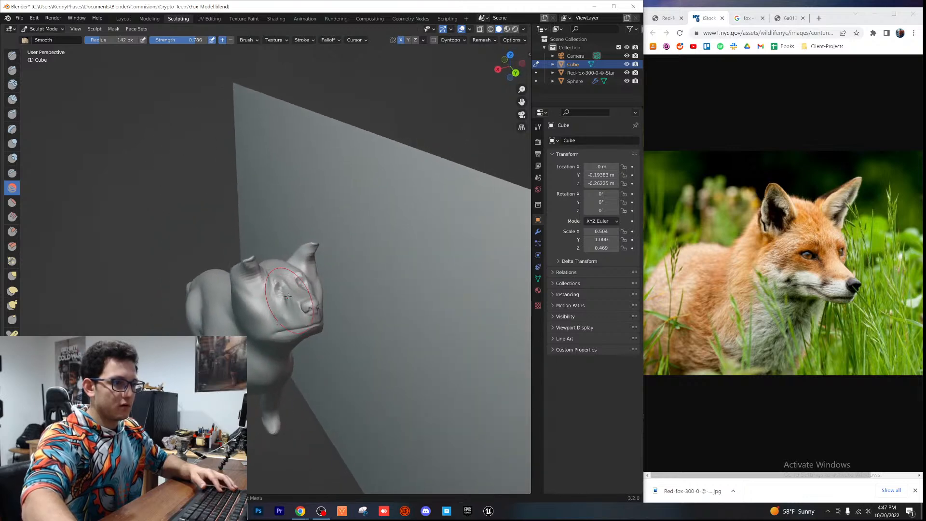
pyautogui.scroll(4, 278, 346)
pyautogui.moveTo(279, 346)
pyautogui.mouseDown(button='middle')
pyautogui.moveTo(253, 355)
pyautogui.moveTo(323, 320)
pyautogui.moveTo(361, 319)
pyautogui.moveTo(260, 274)
pyautogui.moveTo(254, 289)
pyautogui.mouseUp(button='middle')
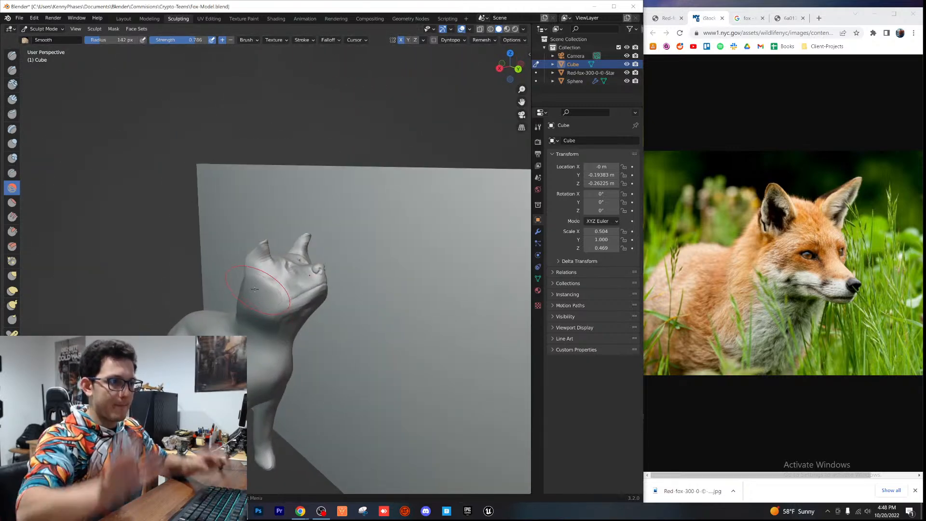
pyautogui.scroll(-2, 283, 264)
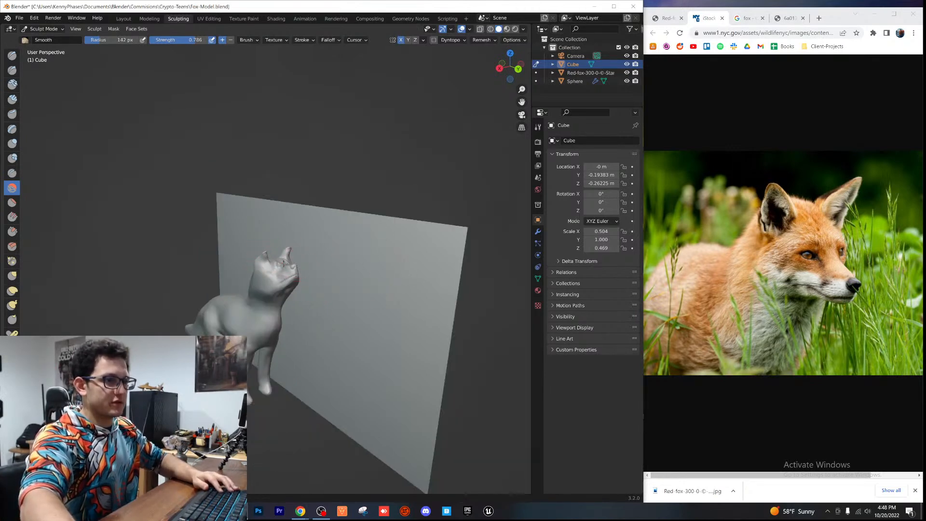
pyautogui.scroll(2, 271, 256)
# Step: Smooth the head, face, ears and neck into softer overall forms and save the file
pyautogui.moveTo(272, 260); pyautogui.dragTo(256, 343, button='middle')
pyautogui.moveTo(272, 293); pyautogui.dragTo(283, 291, button='middle')
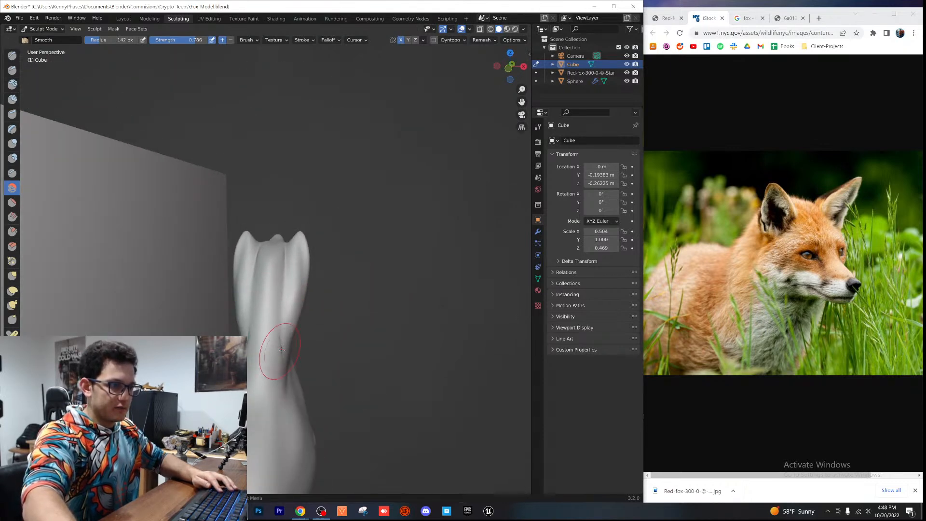
pyautogui.scroll(1, 281, 349)
pyautogui.moveTo(267, 344); pyautogui.dragTo(364, 235, button='middle')
pyautogui.hotkey('ctrl', 's')
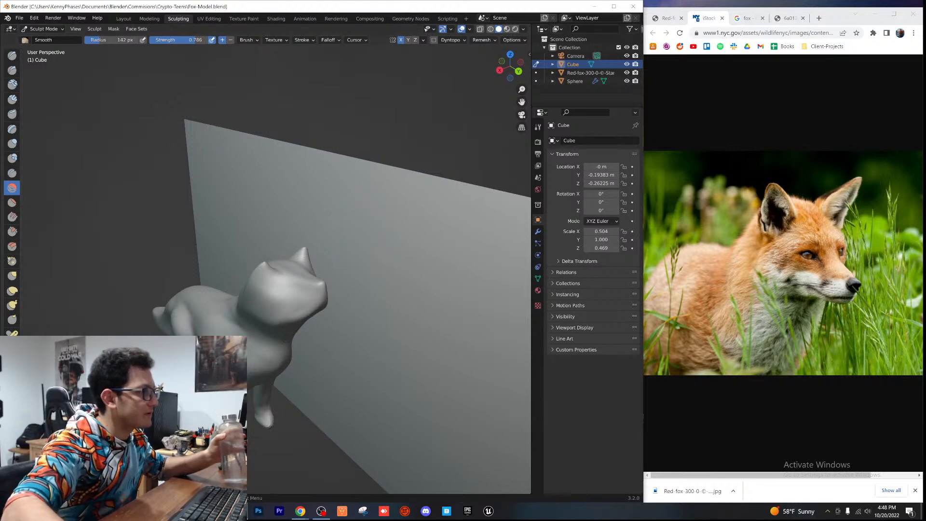
pyautogui.hotkey('alt', 'Tab')
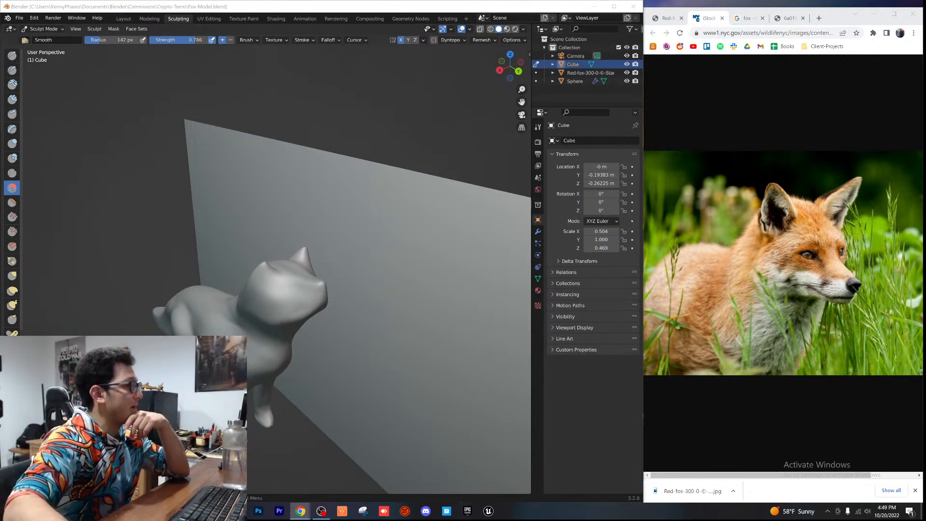
pyautogui.moveTo(129, 286)
pyautogui.mouseDown(button='middle')
pyautogui.moveTo(226, 319)
pyautogui.moveTo(274, 323)
pyautogui.moveTo(229, 318)
pyautogui.moveTo(243, 308)
pyautogui.mouseUp(button='middle')
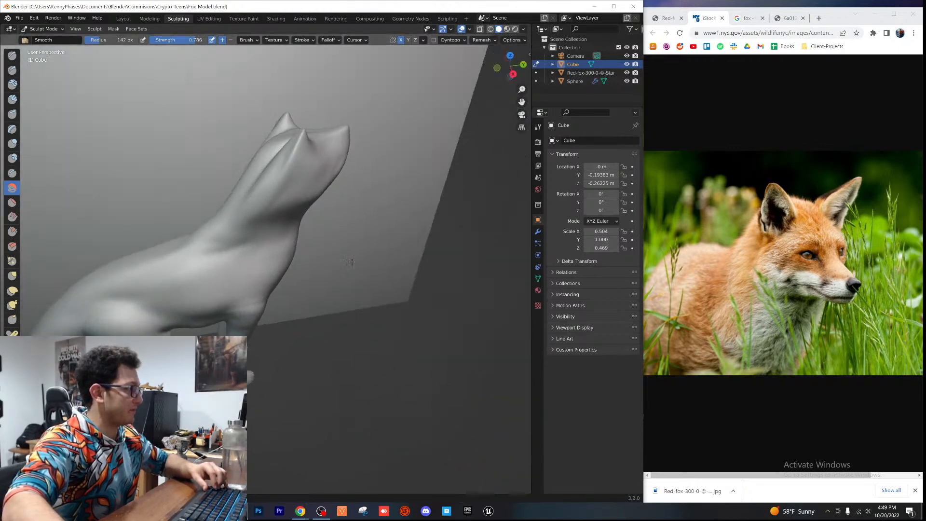
pyautogui.scroll(-4, 395, 215)
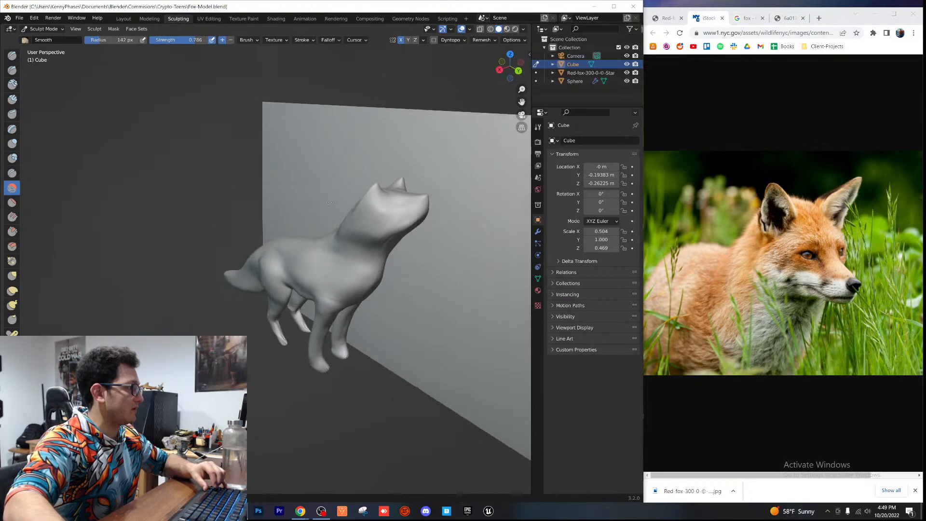